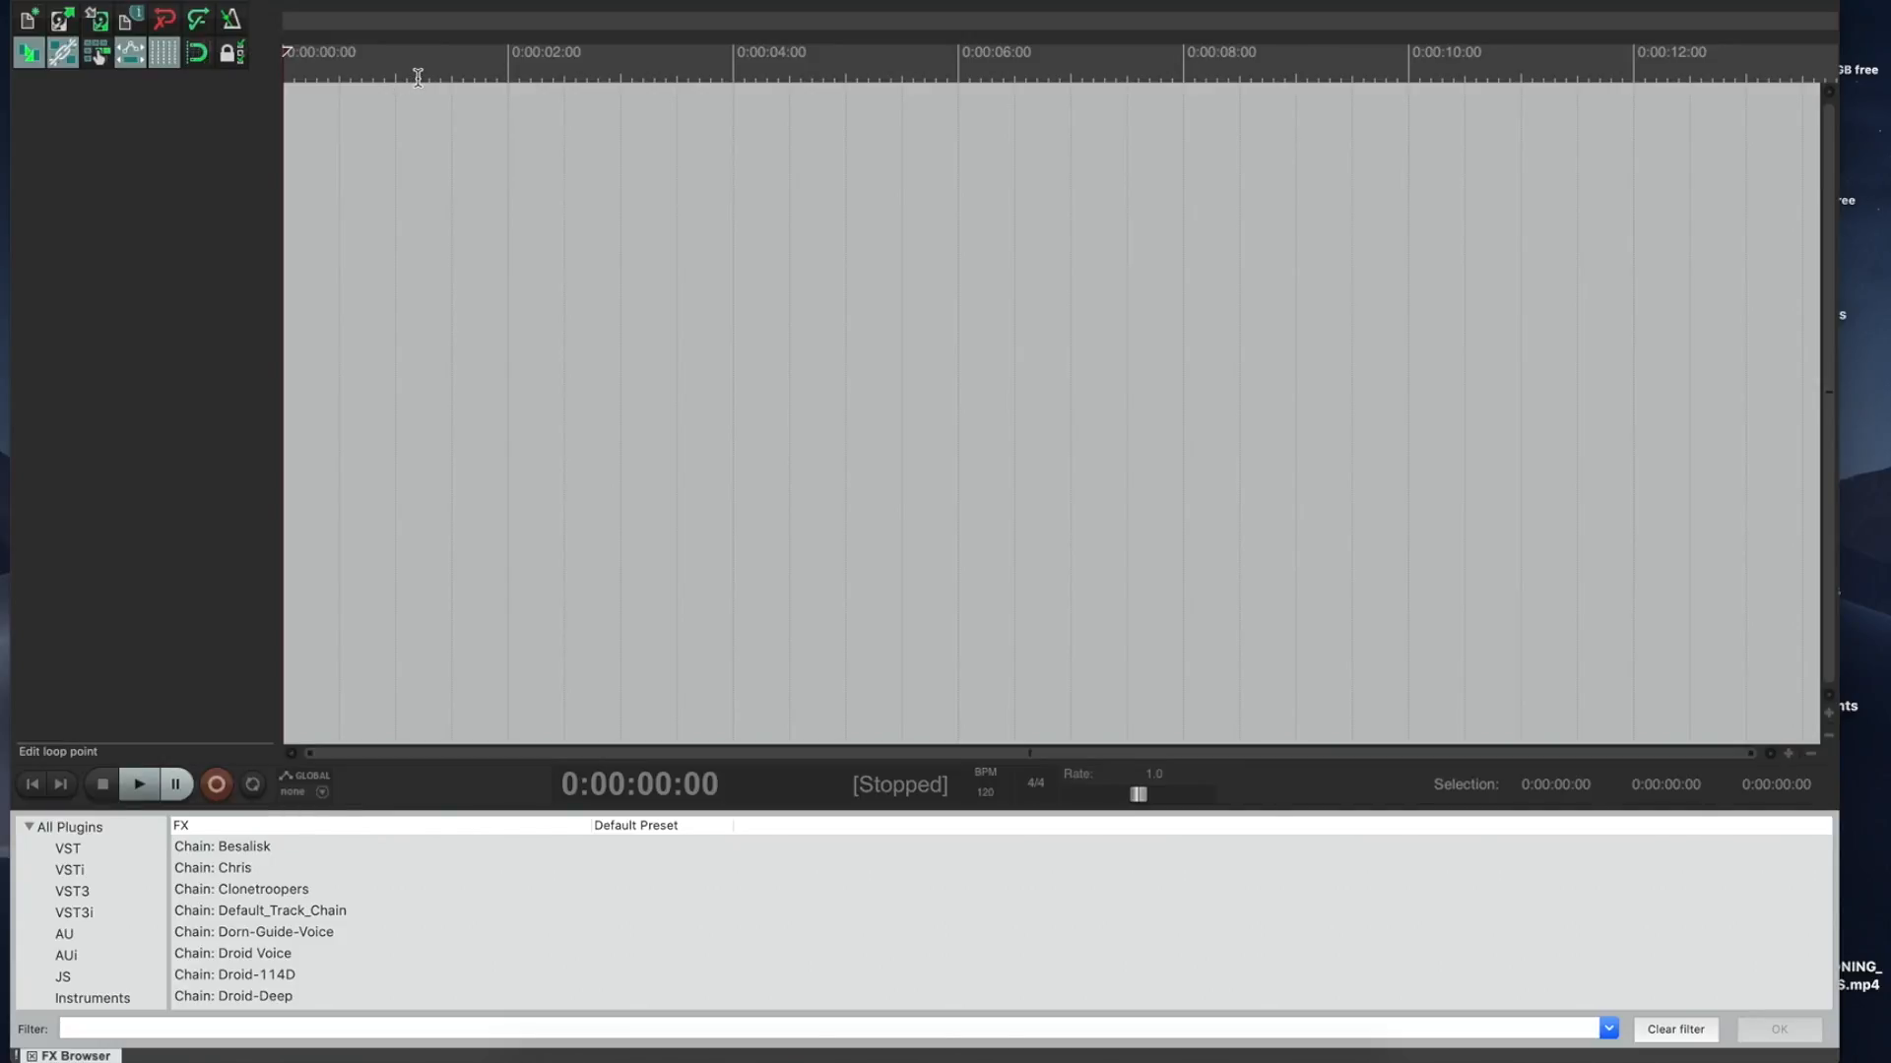
Step: Place the edit cursor at 0:00:02:02 on the timeline ruler of the empty project
{"action": "left_click", "coordinate": [516, 51]}
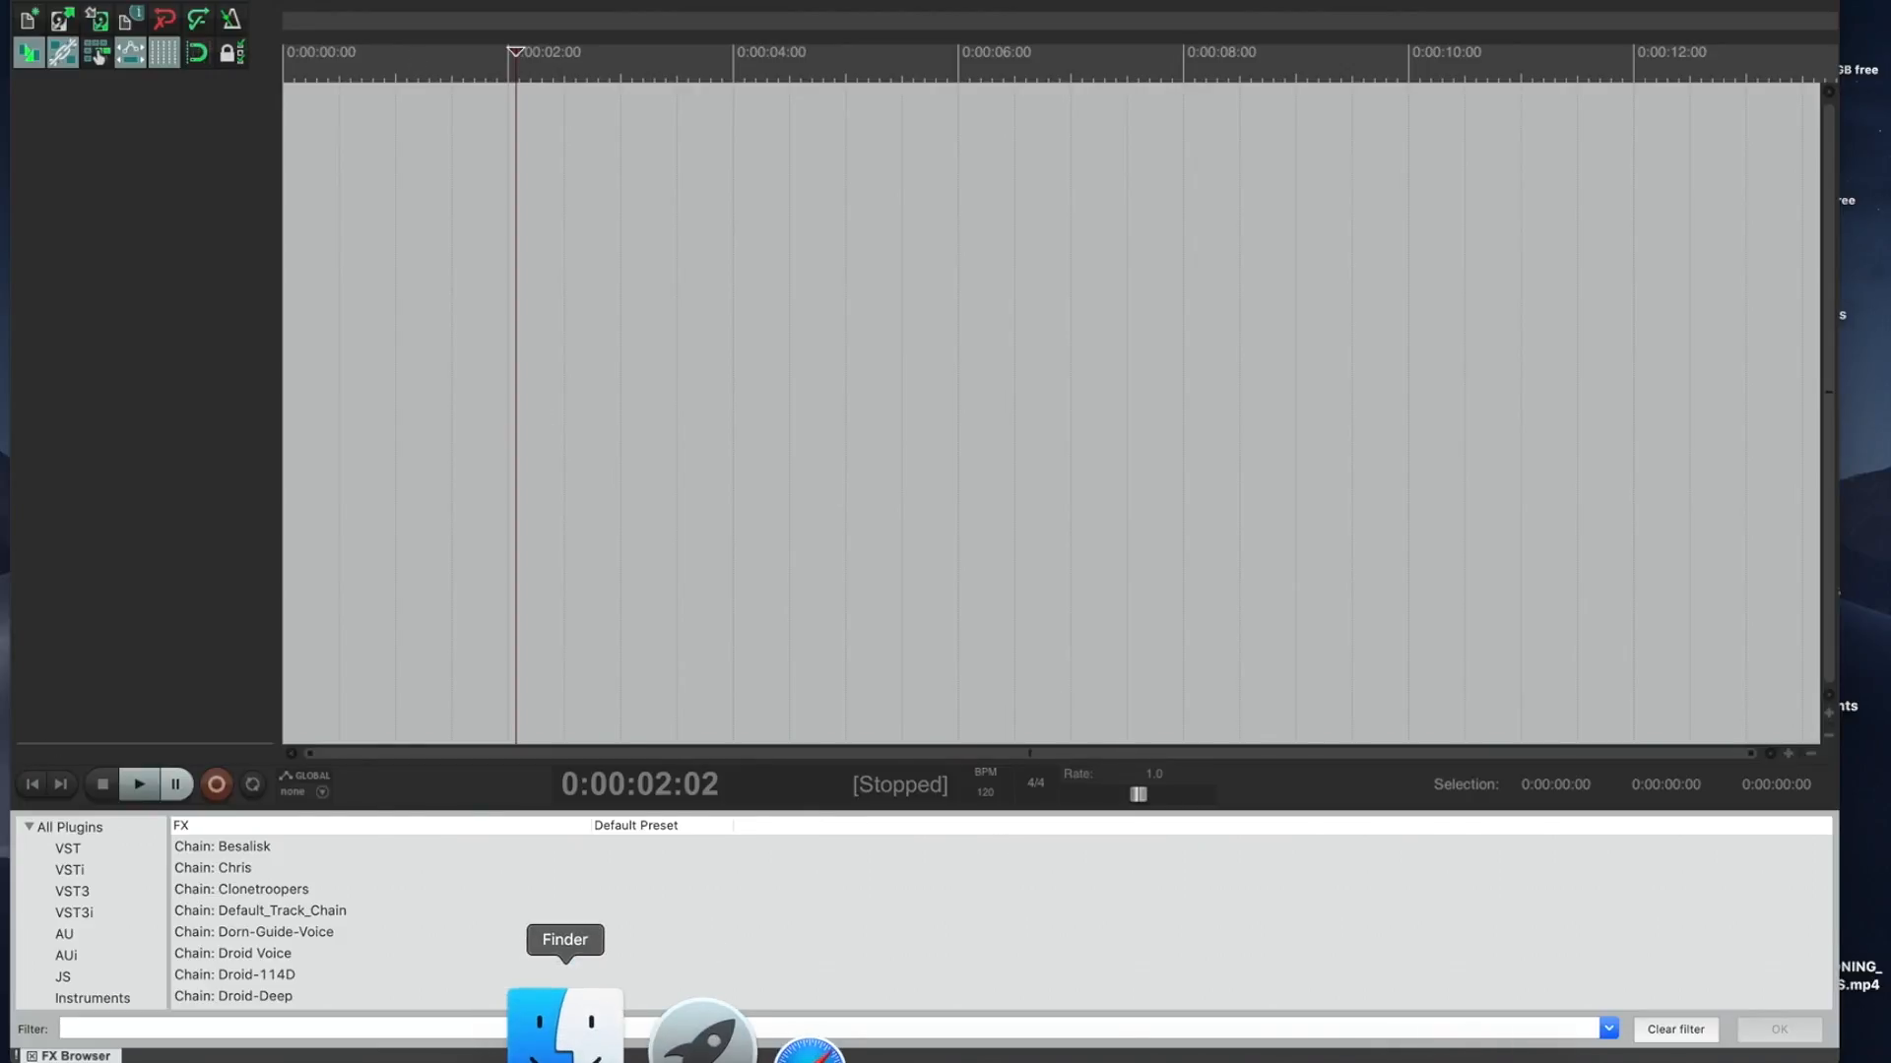
Step: Drag all seven recordings, board.WAV through the mp3, from Finder's Audio > Session 36 into REAPER
{"action": "left_click", "coordinate": [540, 1024]}
{"action": "double_click", "coordinate": [892, 353]}
{"action": "scroll", "coordinate": [883, 566], "scroll_direction": "down", "scroll_amount": 2}
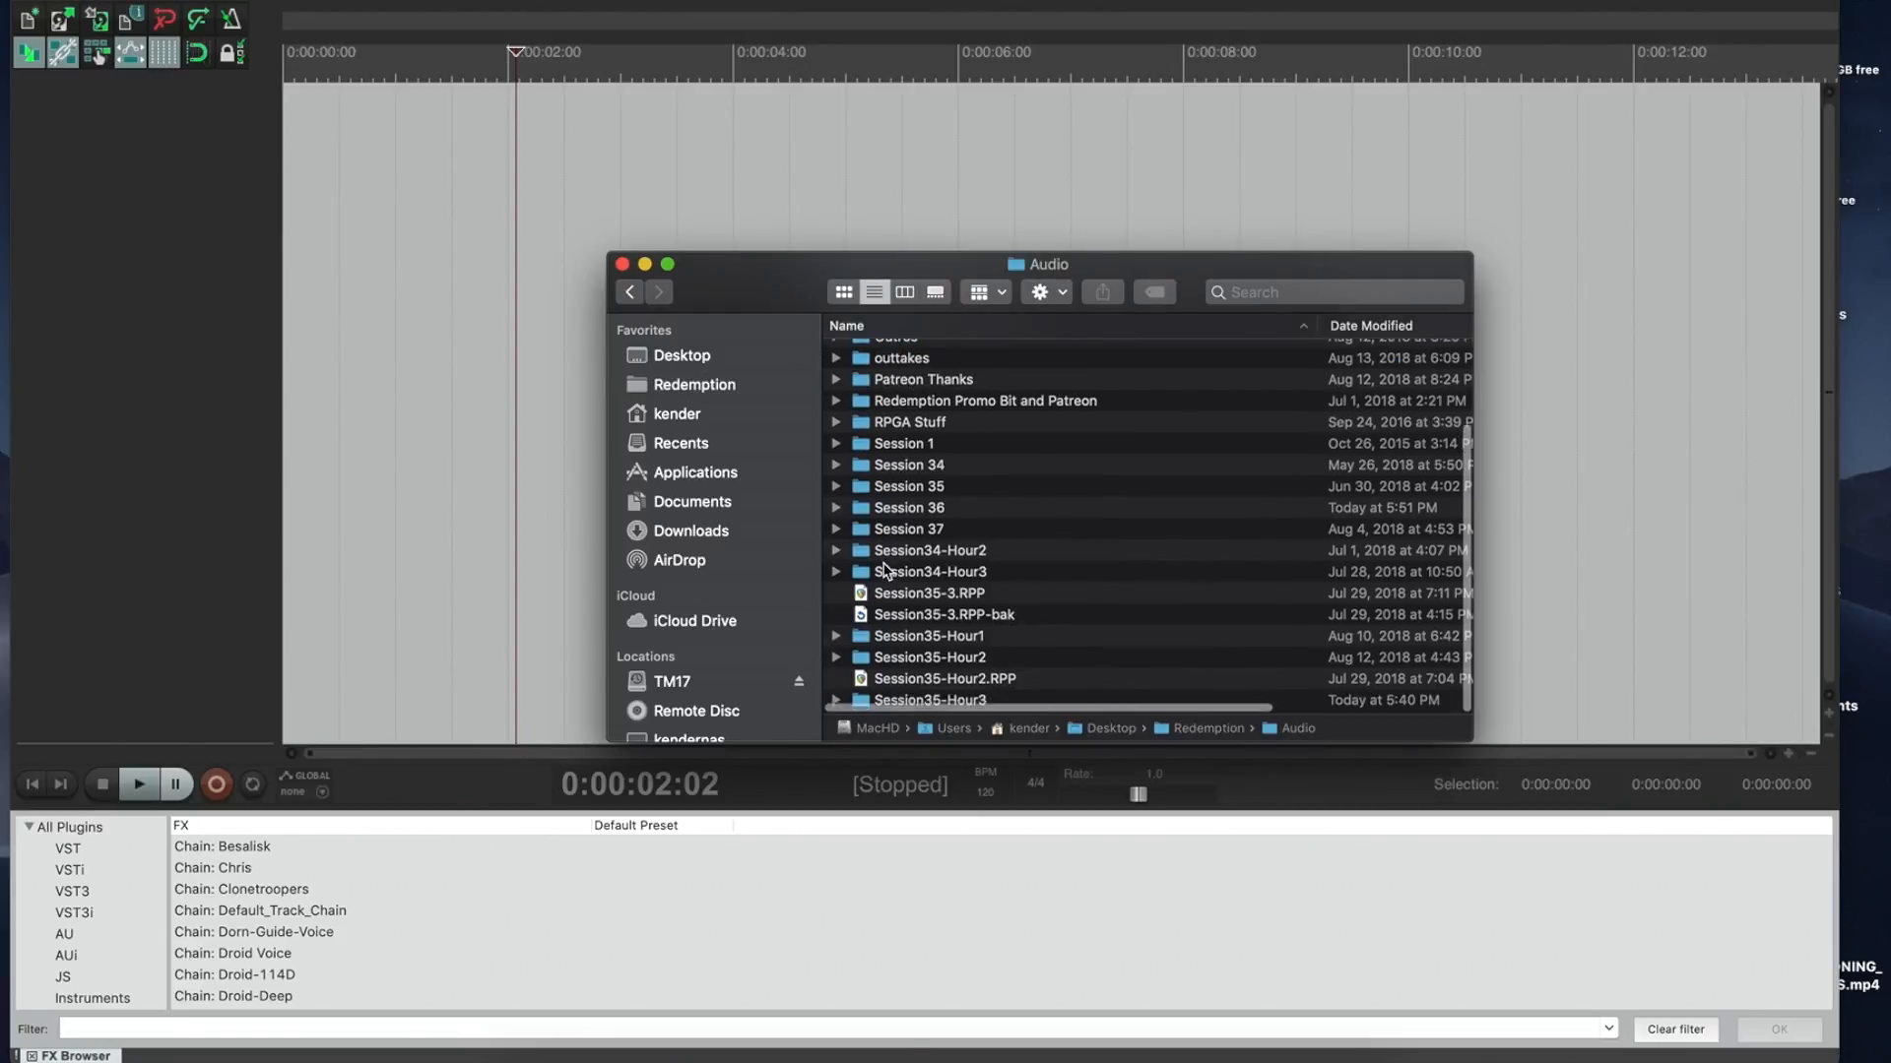
{"action": "double_click", "coordinate": [923, 516]}
{"action": "left_click", "coordinate": [963, 358]}
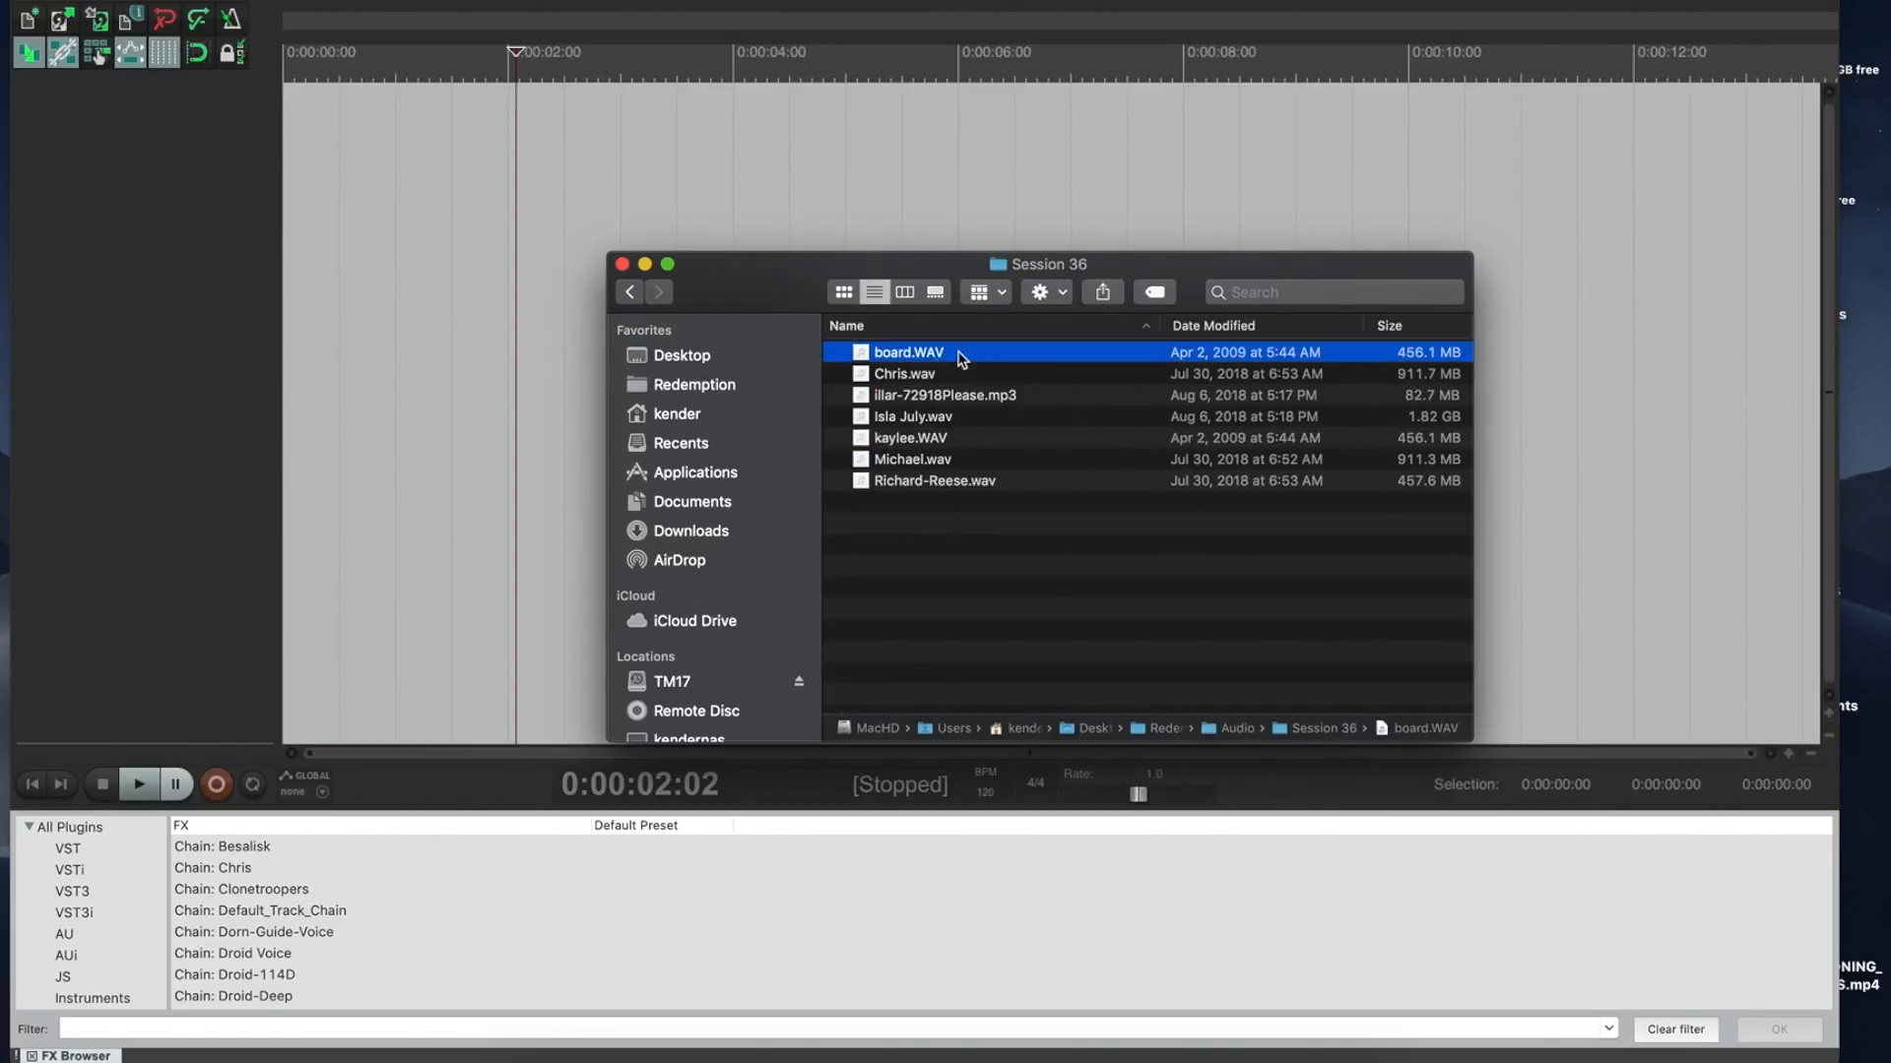
{"action": "left_click", "coordinate": [932, 483], "text": "shift"}
{"action": "left_click_drag", "start_coordinate": [915, 354], "coordinate": [321, 103]}
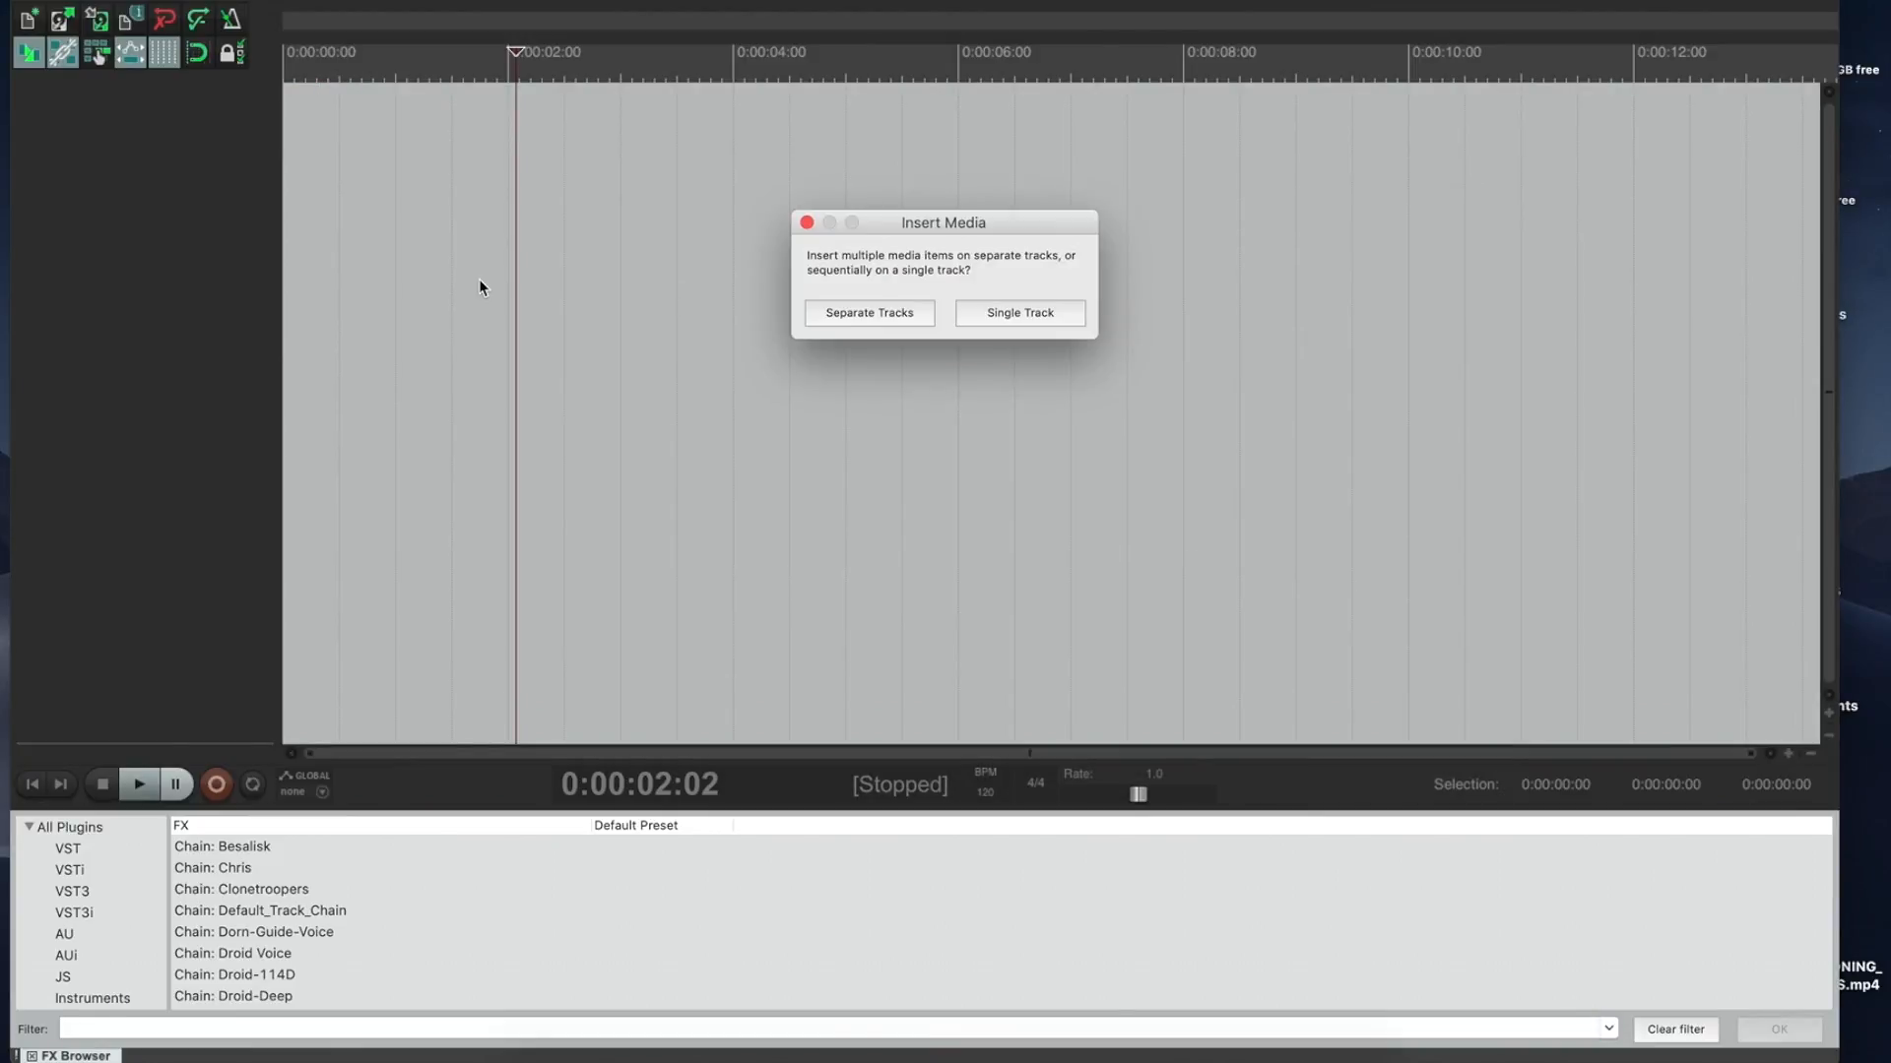
Step: Insert the recordings on separate tracks and reorder them, board first and the mp3 track last
{"action": "left_click", "coordinate": [873, 320]}
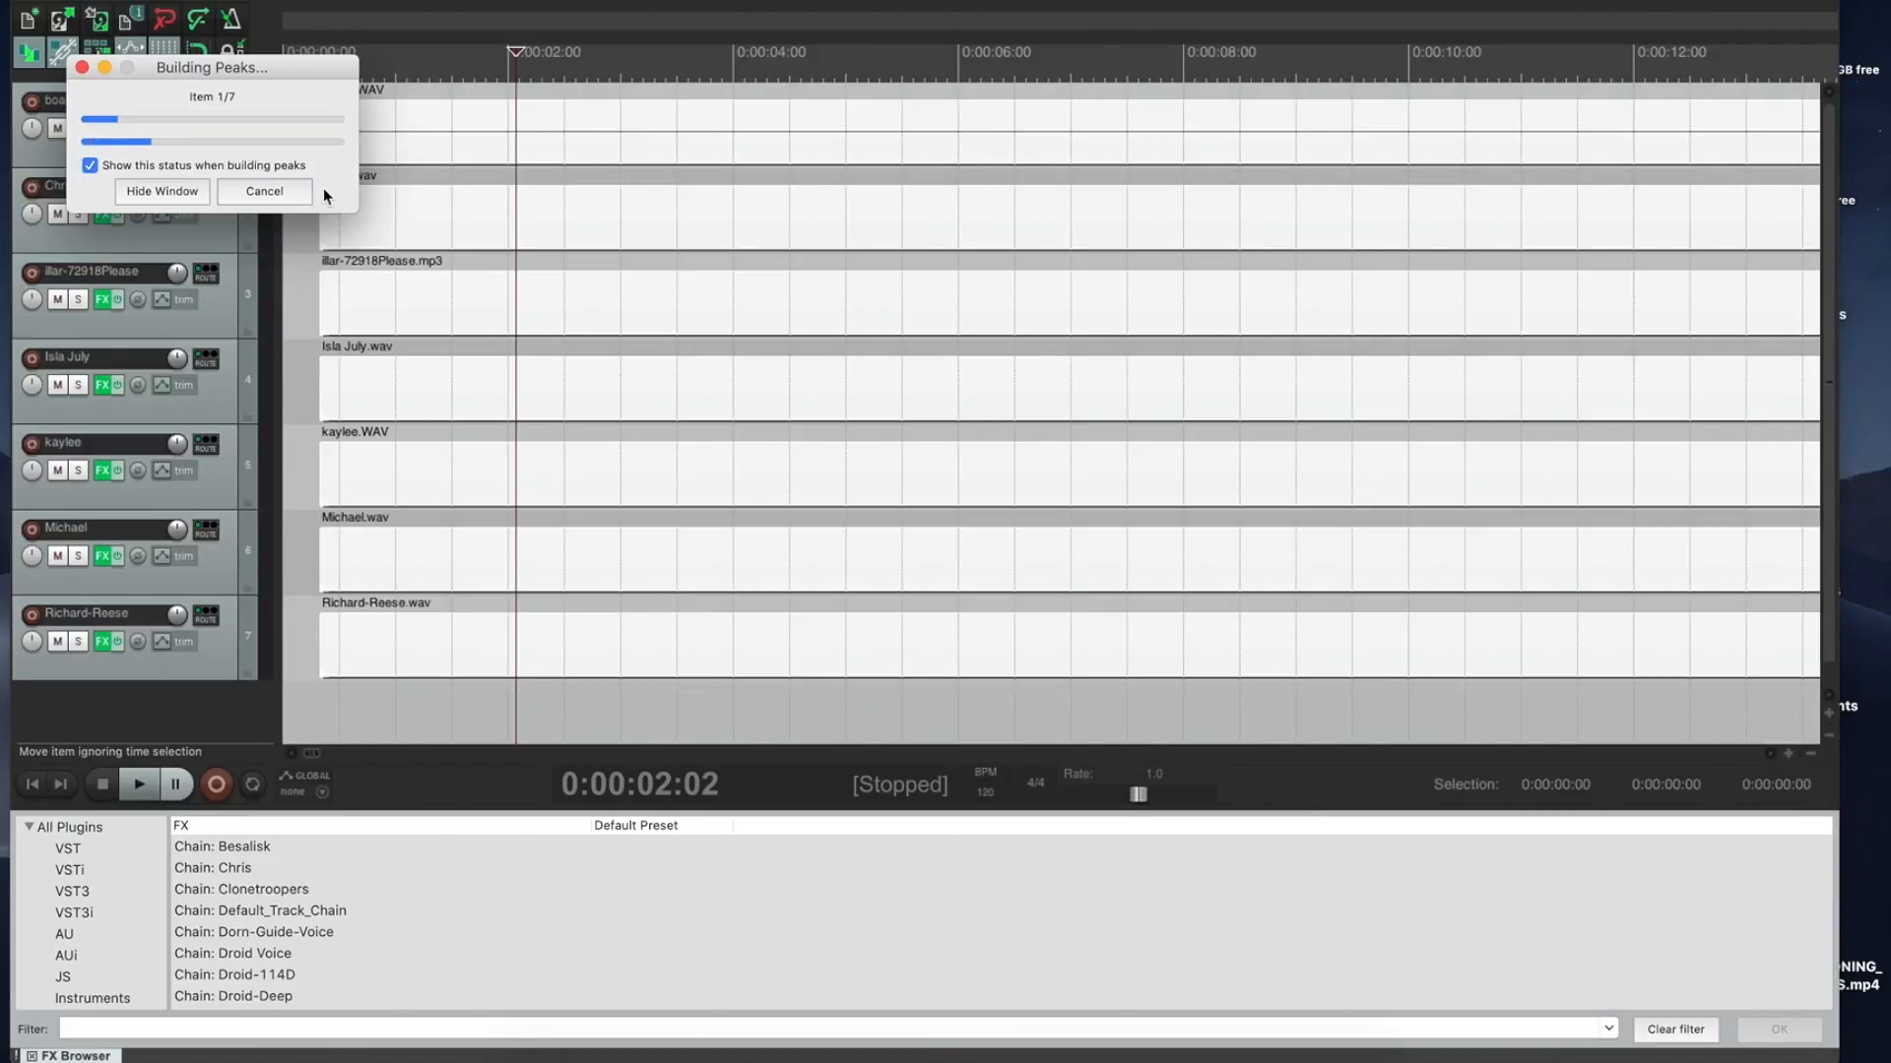
{"action": "left_click_drag", "start_coordinate": [207, 94], "coordinate": [421, 922]}
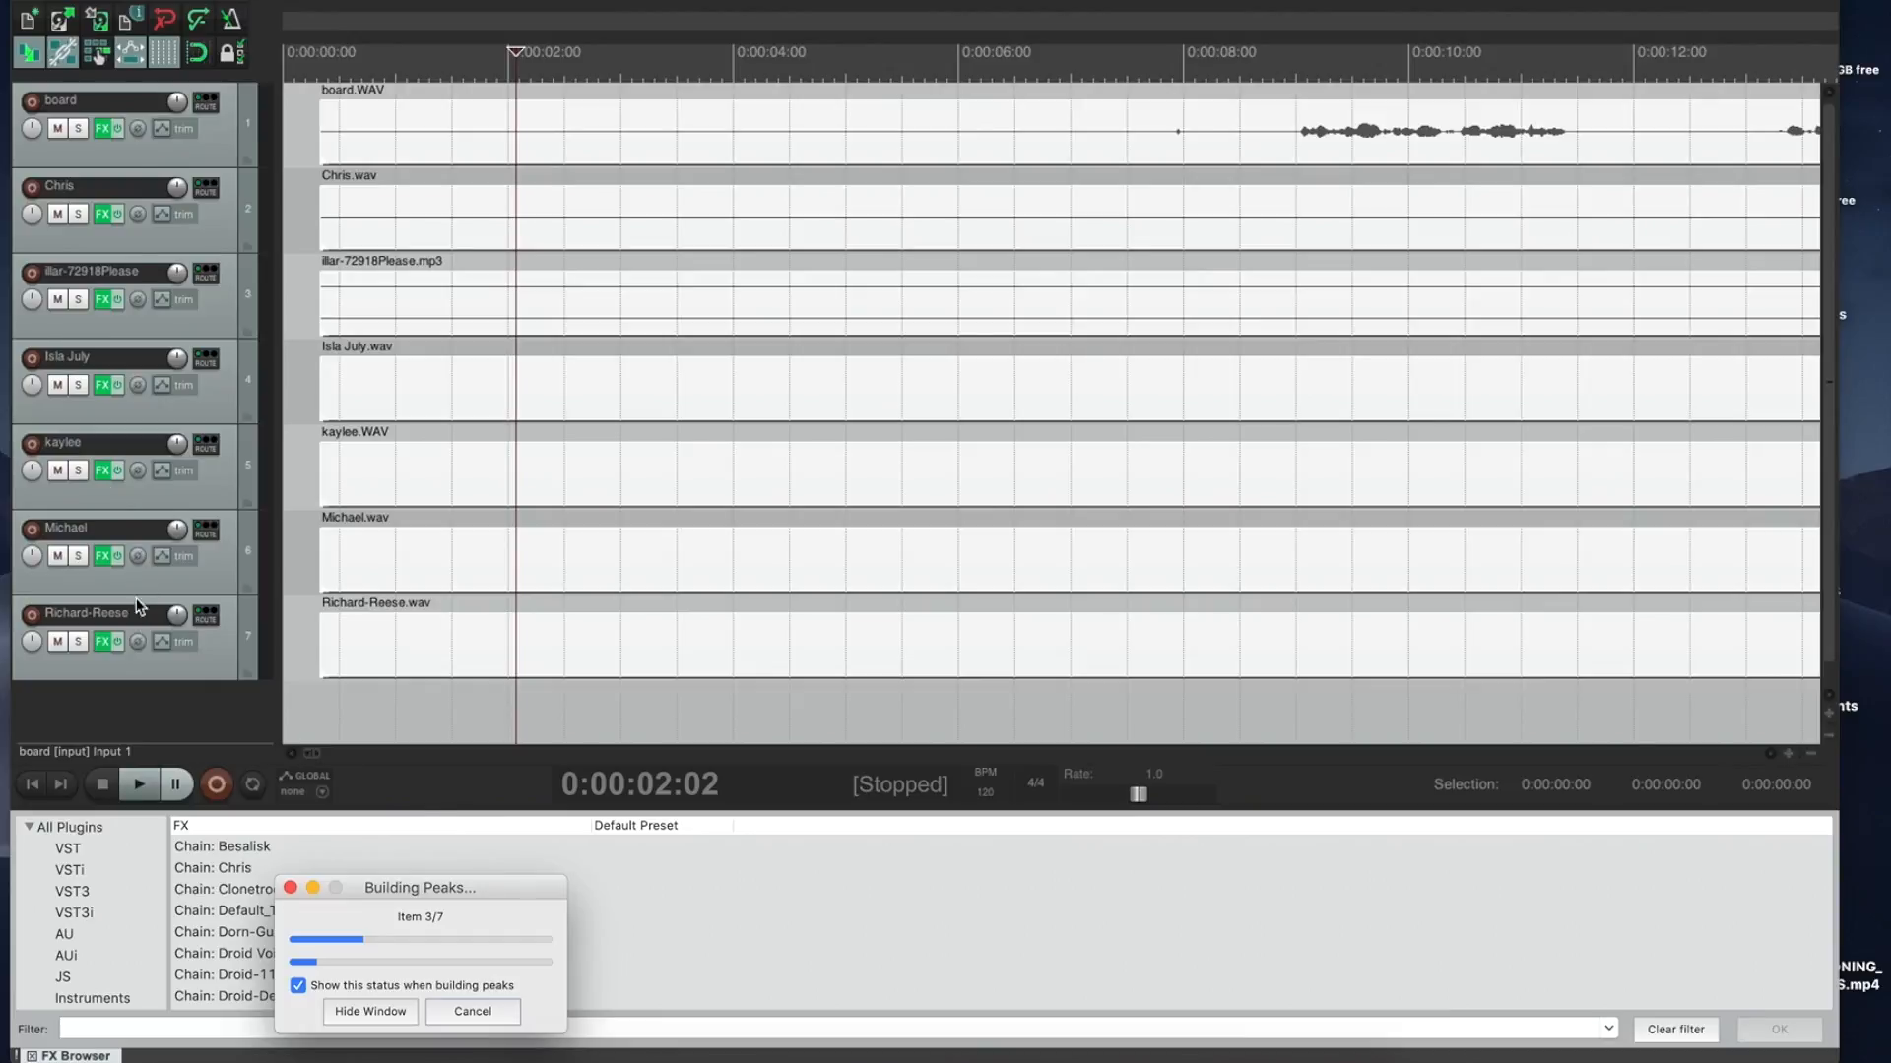
{"action": "left_click", "coordinate": [148, 500]}
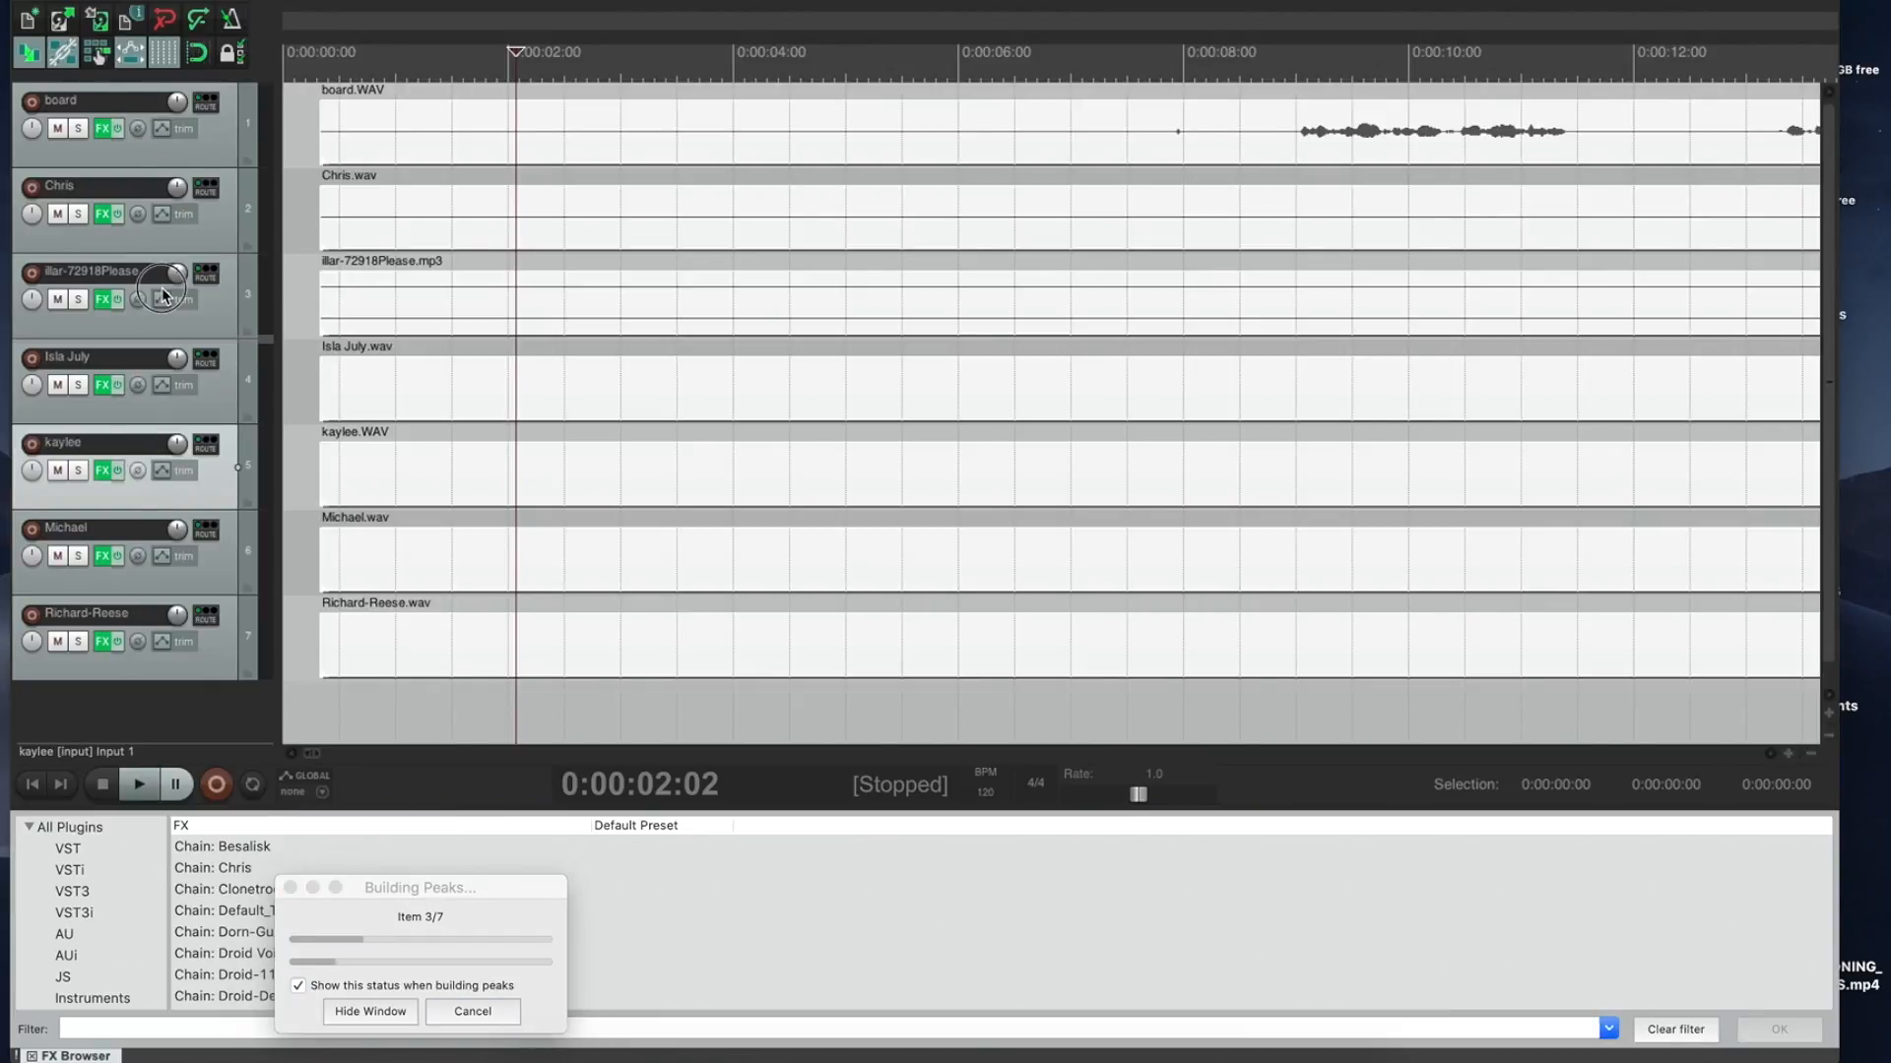
{"action": "left_click_drag", "start_coordinate": [147, 180], "coordinate": [148, 182]}
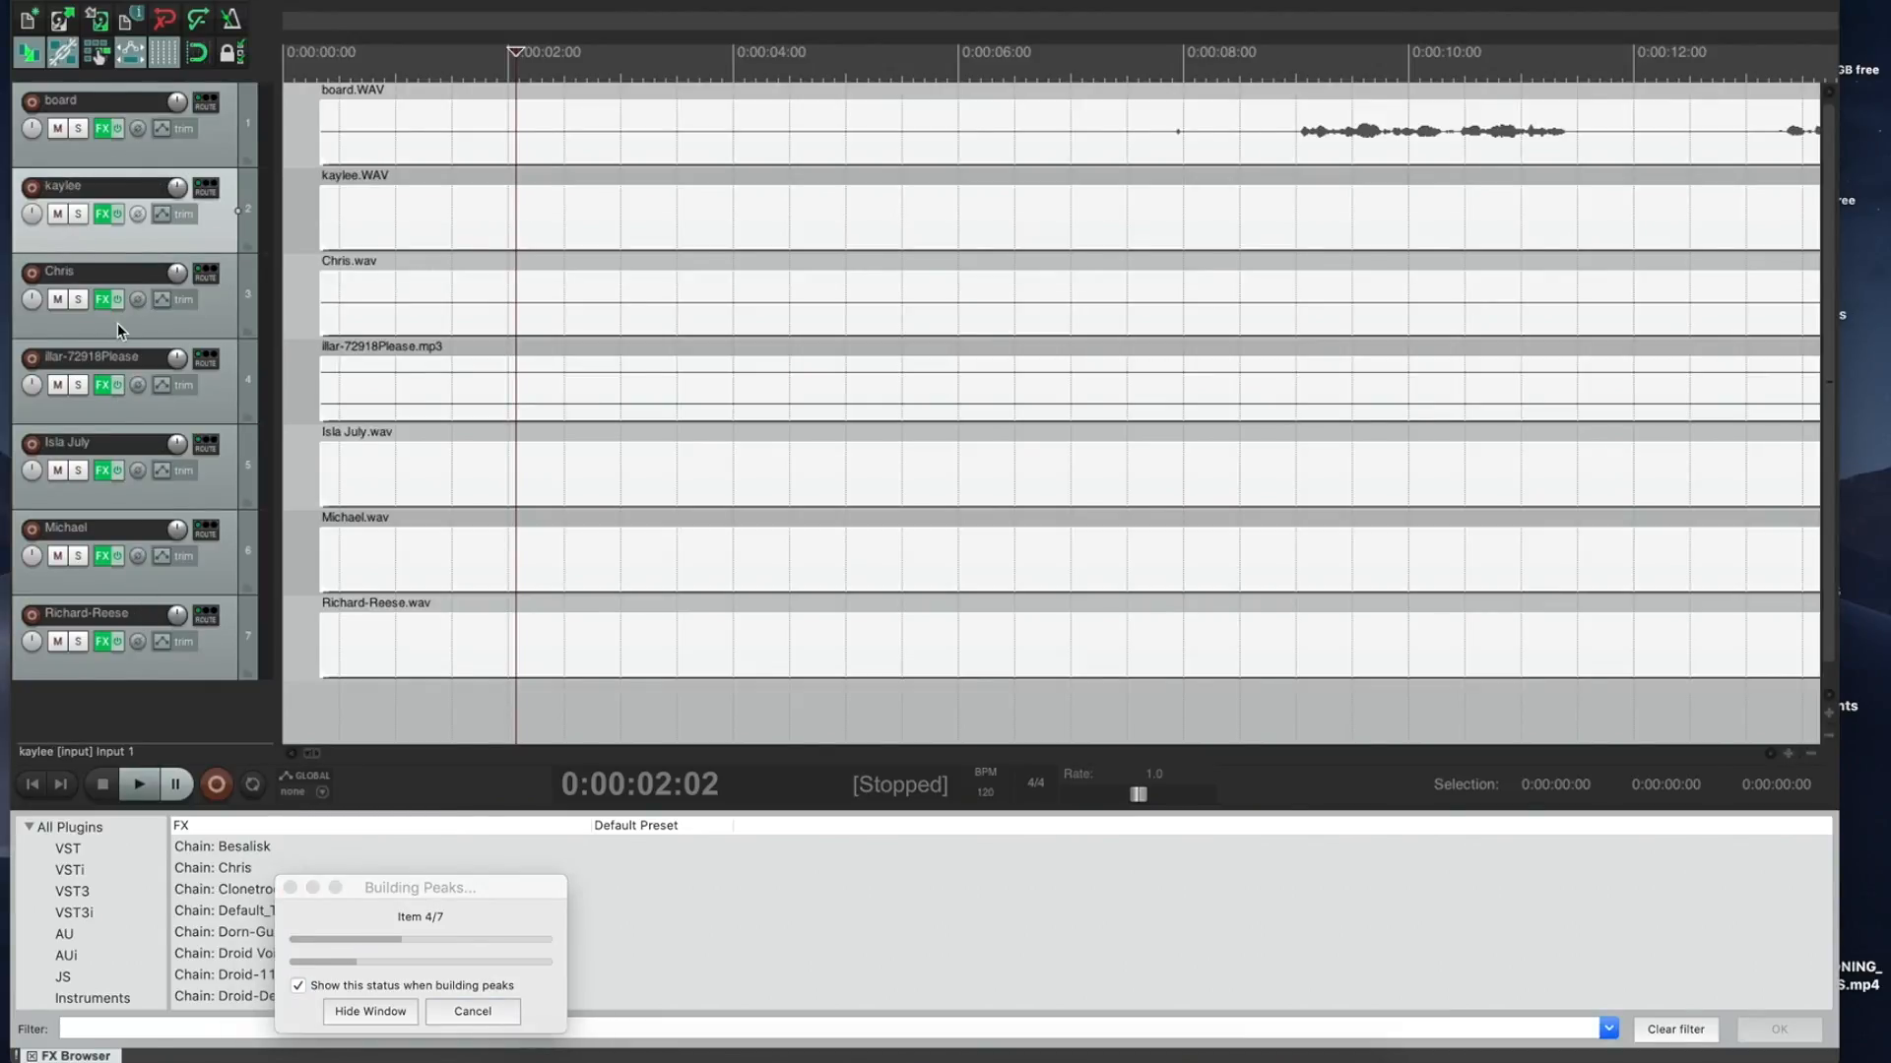
{"action": "left_click_drag", "start_coordinate": [105, 559], "coordinate": [110, 268]}
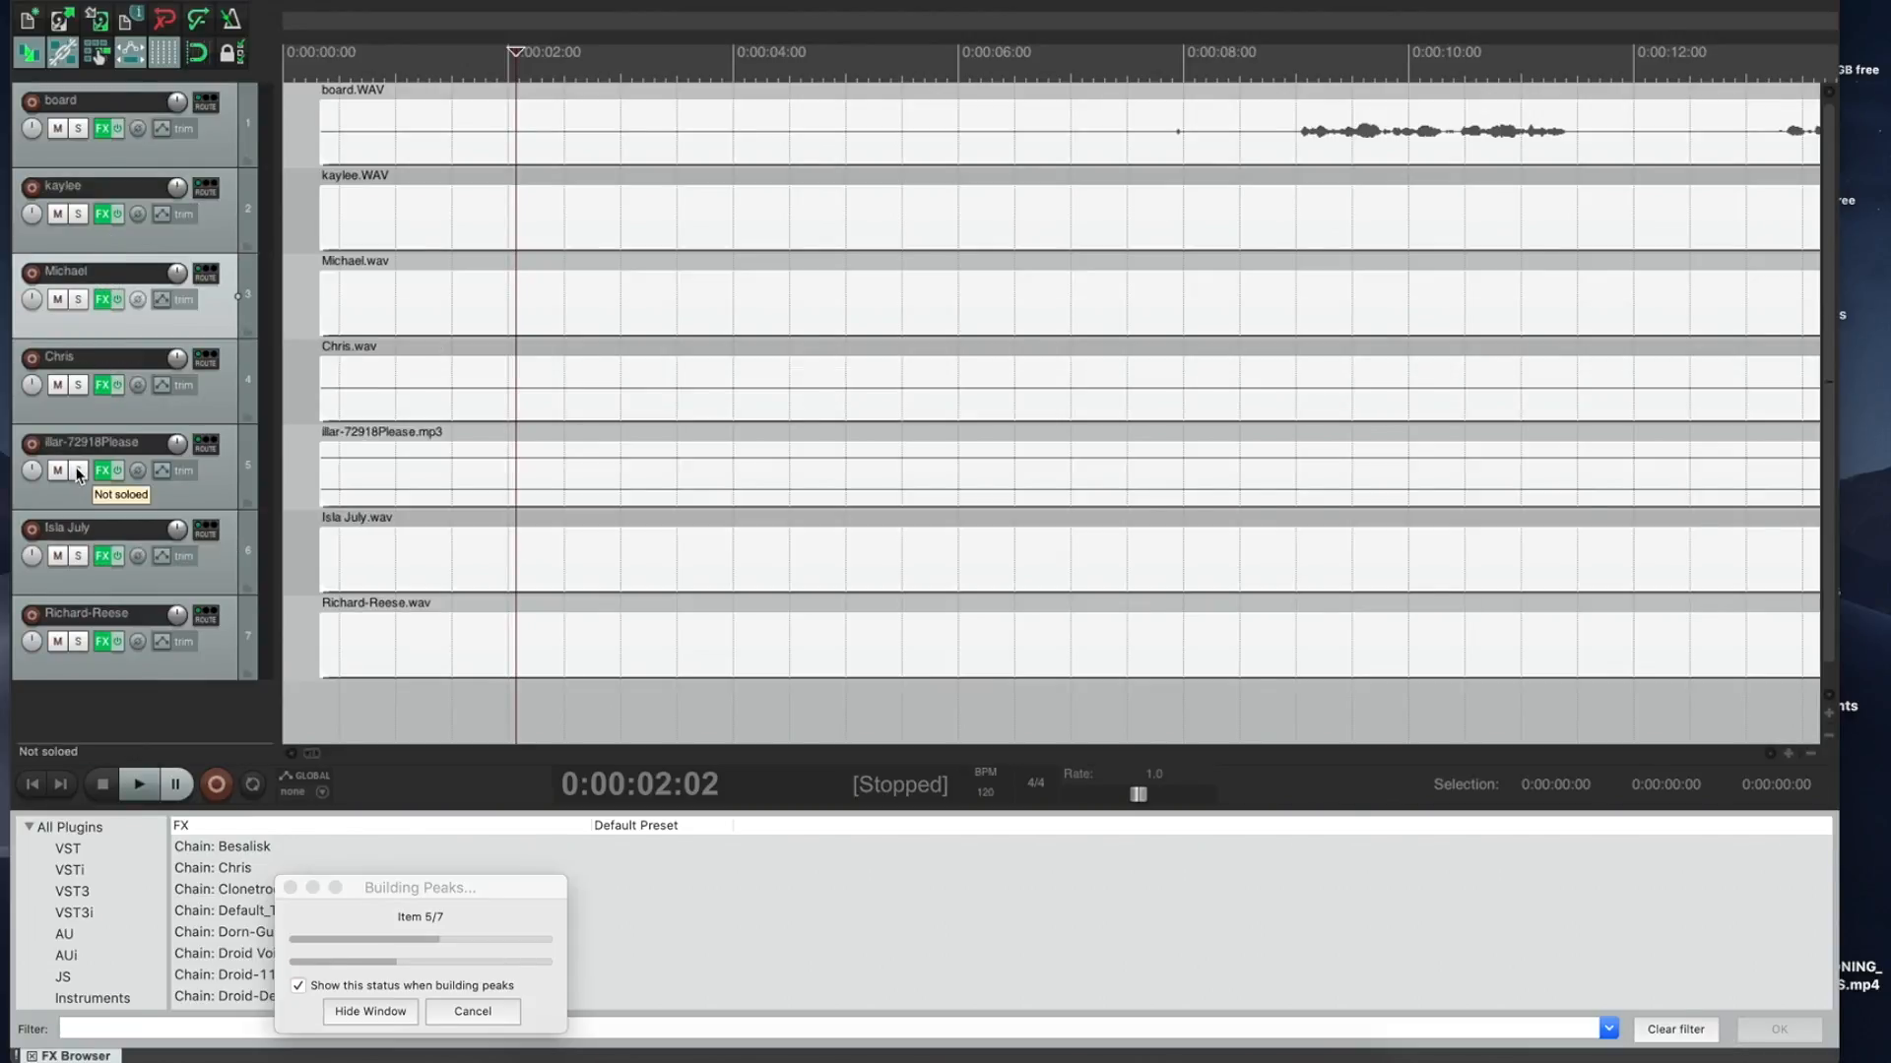
{"action": "left_click_drag", "start_coordinate": [79, 565], "coordinate": [84, 355]}
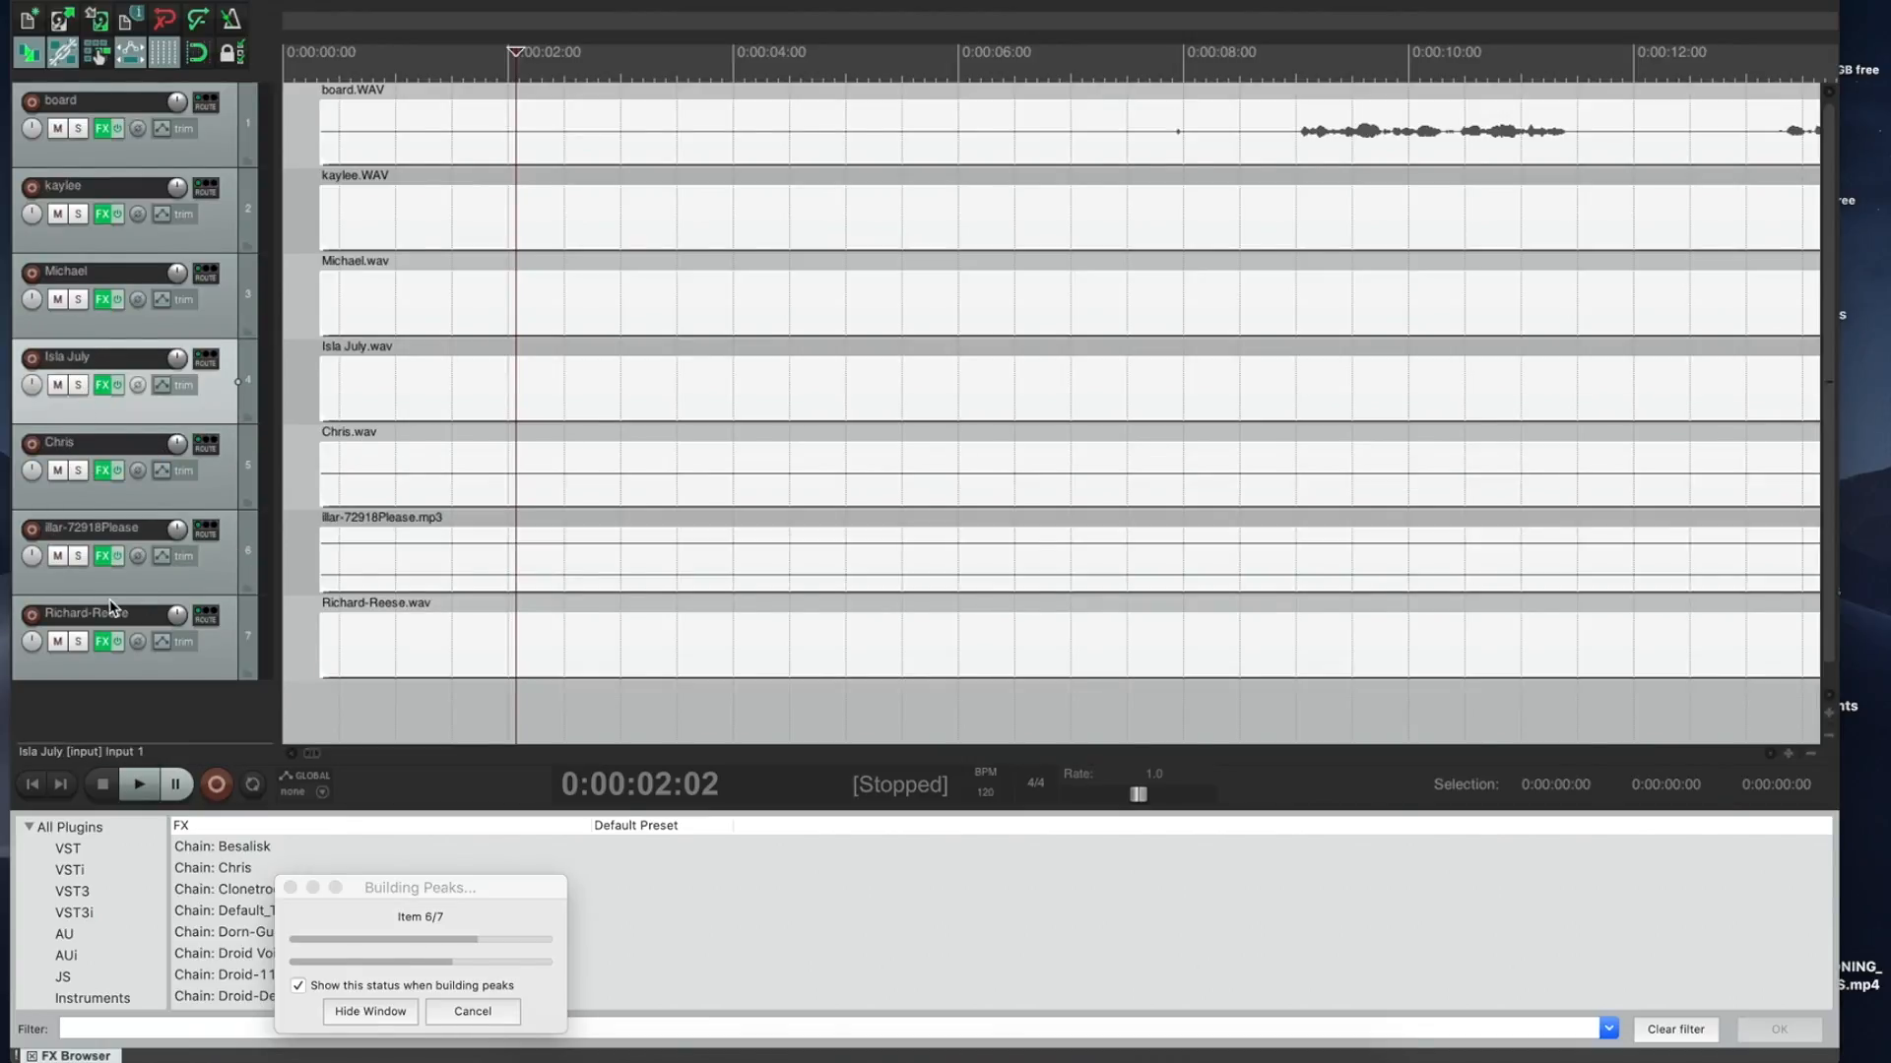
{"action": "left_click_drag", "start_coordinate": [111, 669], "coordinate": [109, 522]}
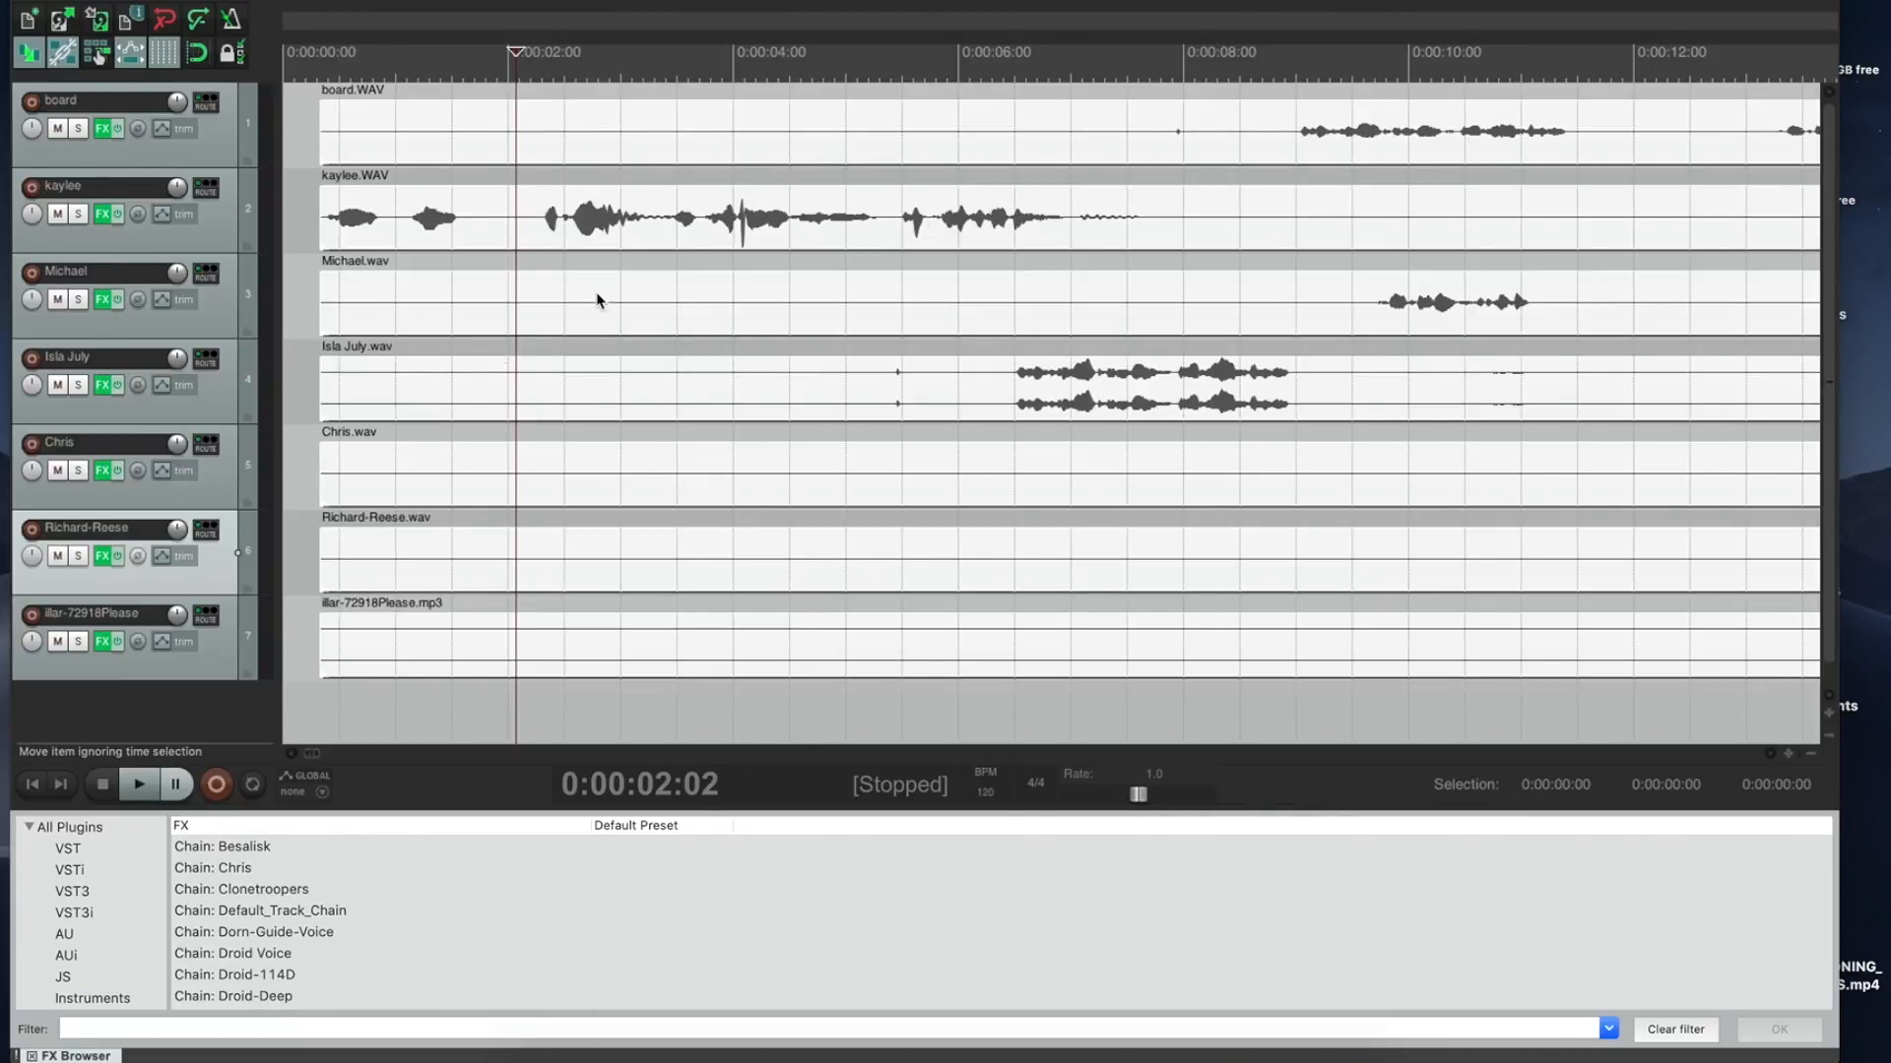
Step: Audition from around nine seconds and slide the fourth track's recording later to match board's speech
{"action": "left_click", "coordinate": [1092, 169]}
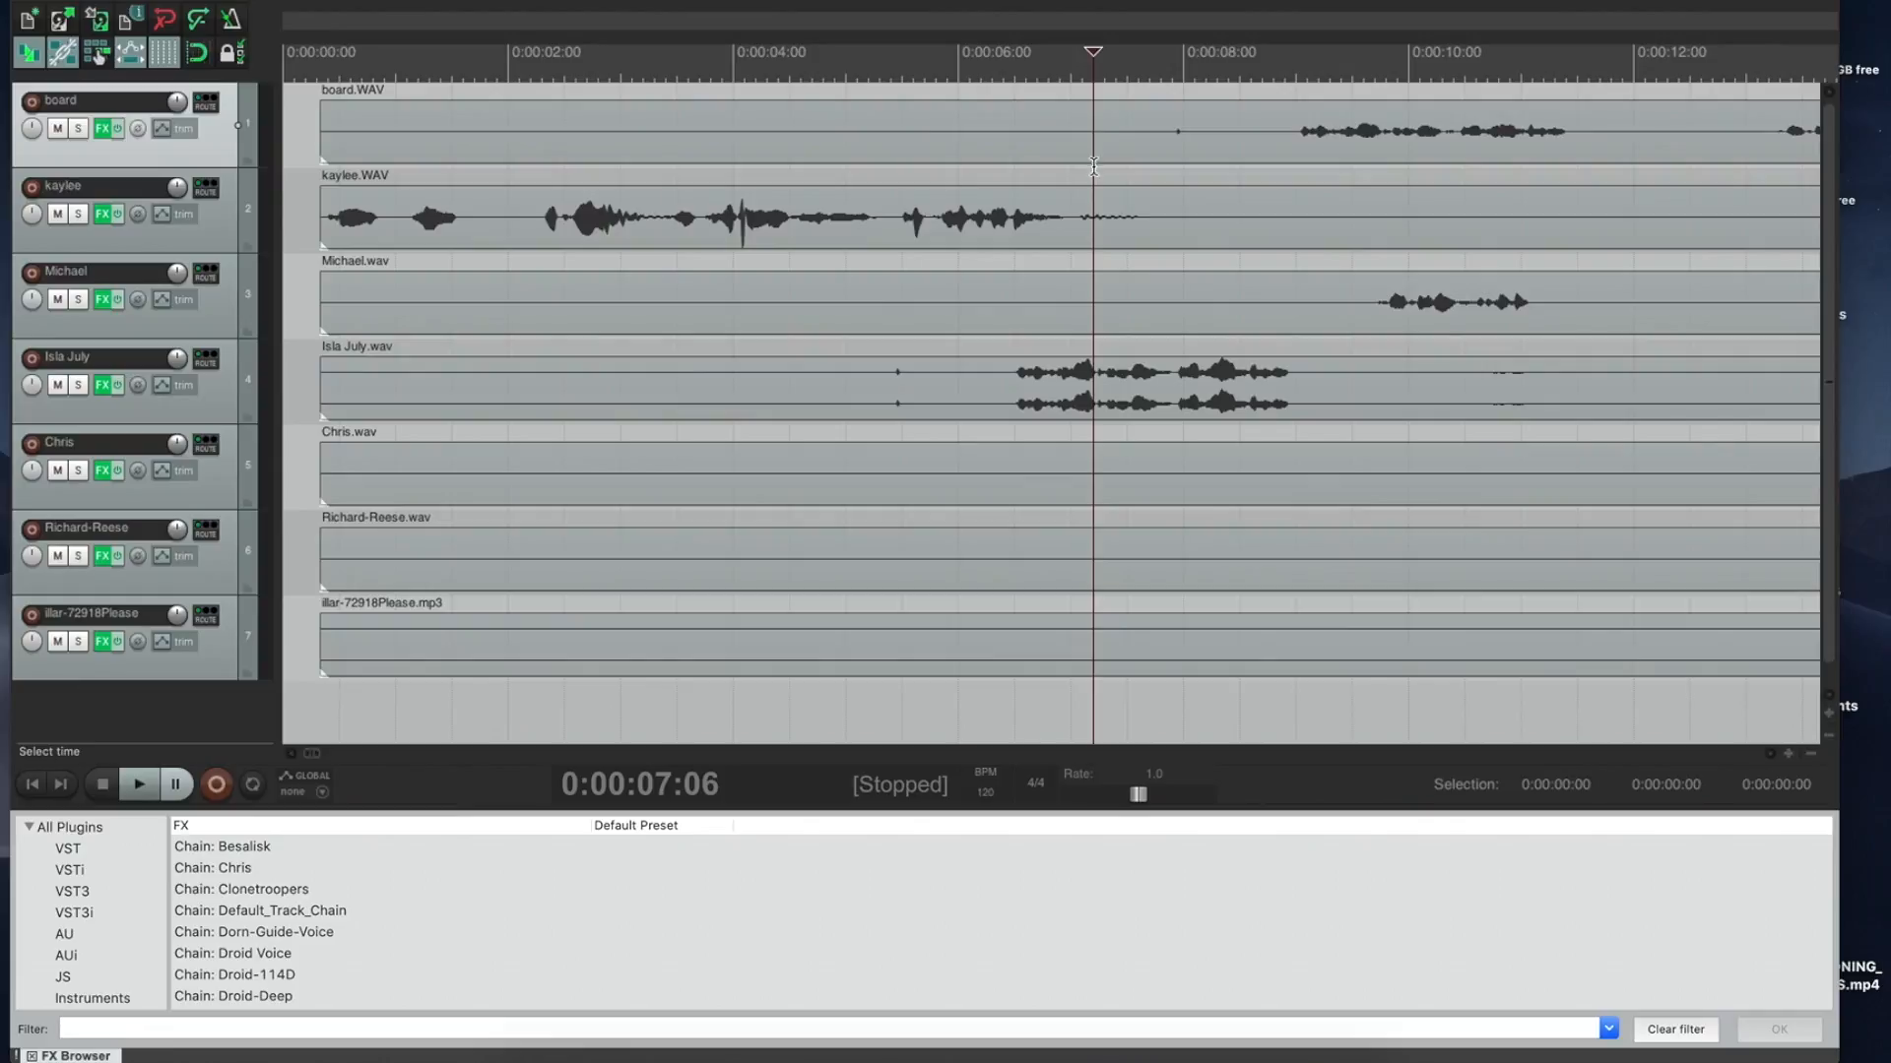
{"action": "left_click", "coordinate": [1294, 79]}
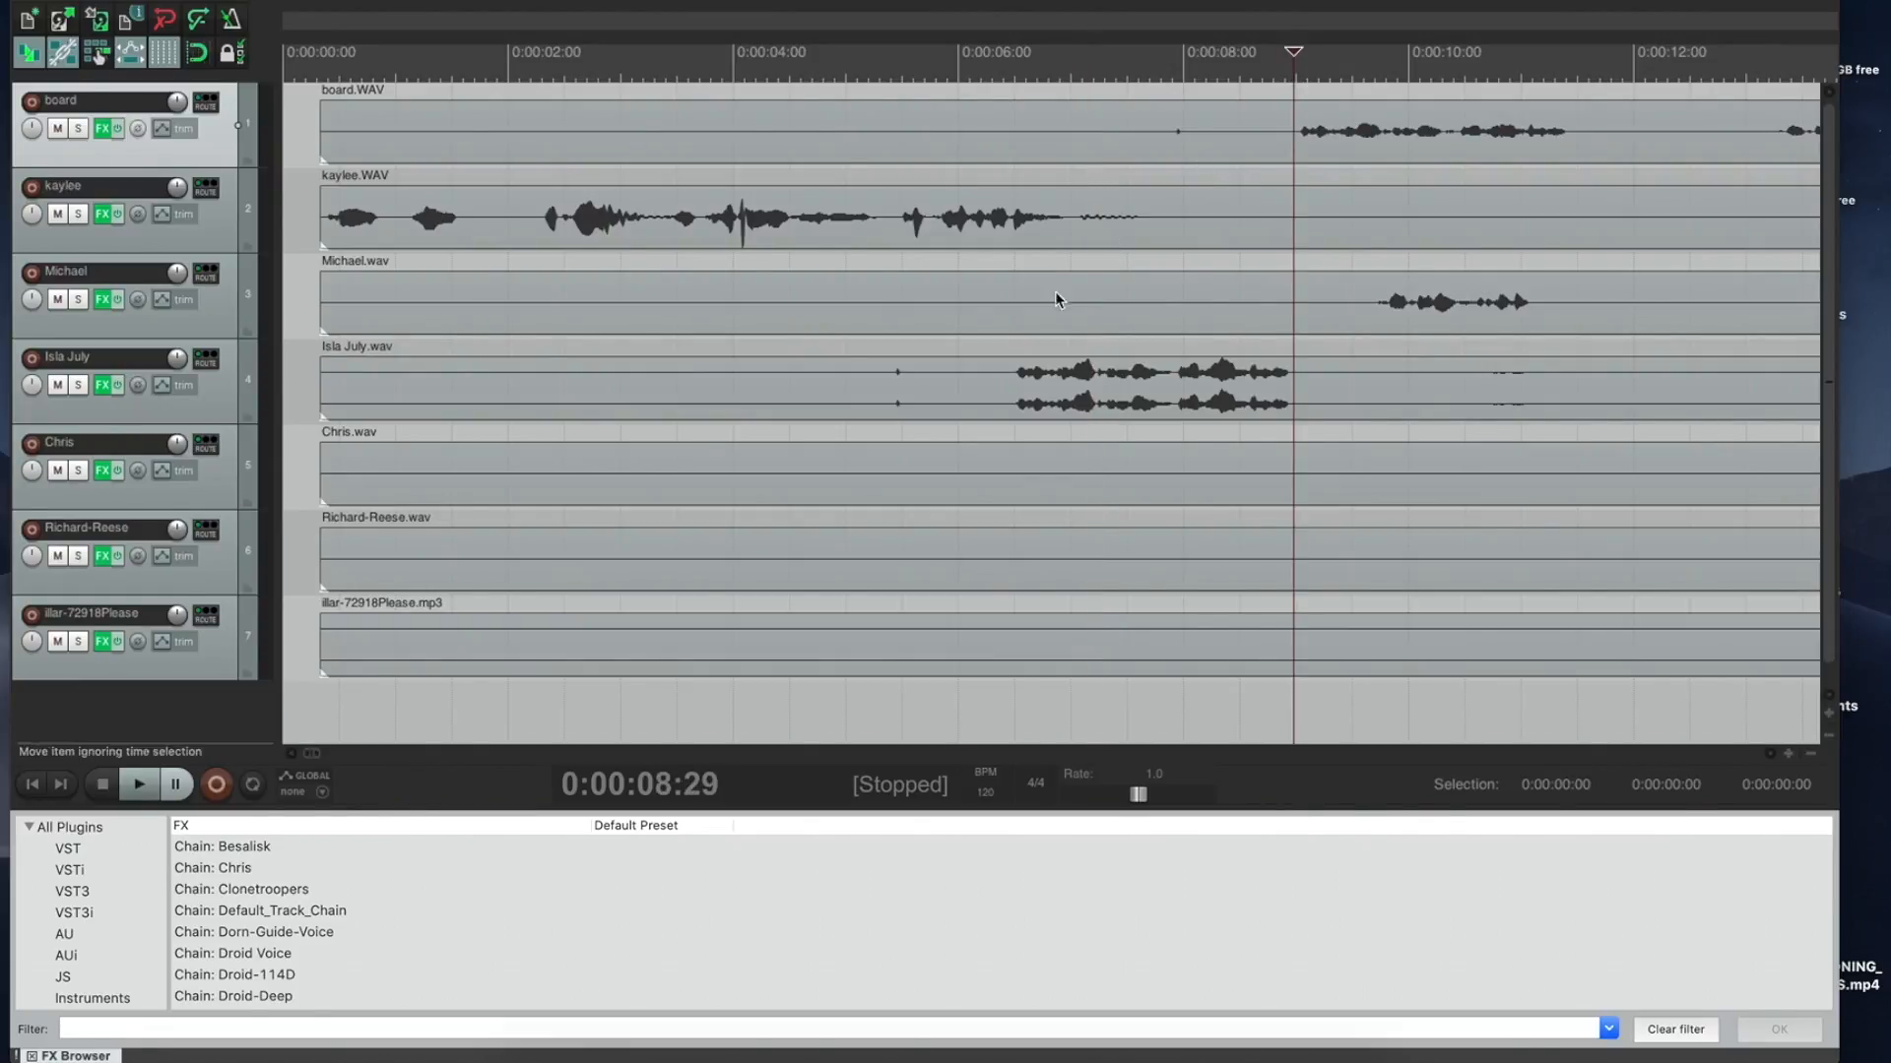
{"action": "left_click", "coordinate": [1006, 357]}
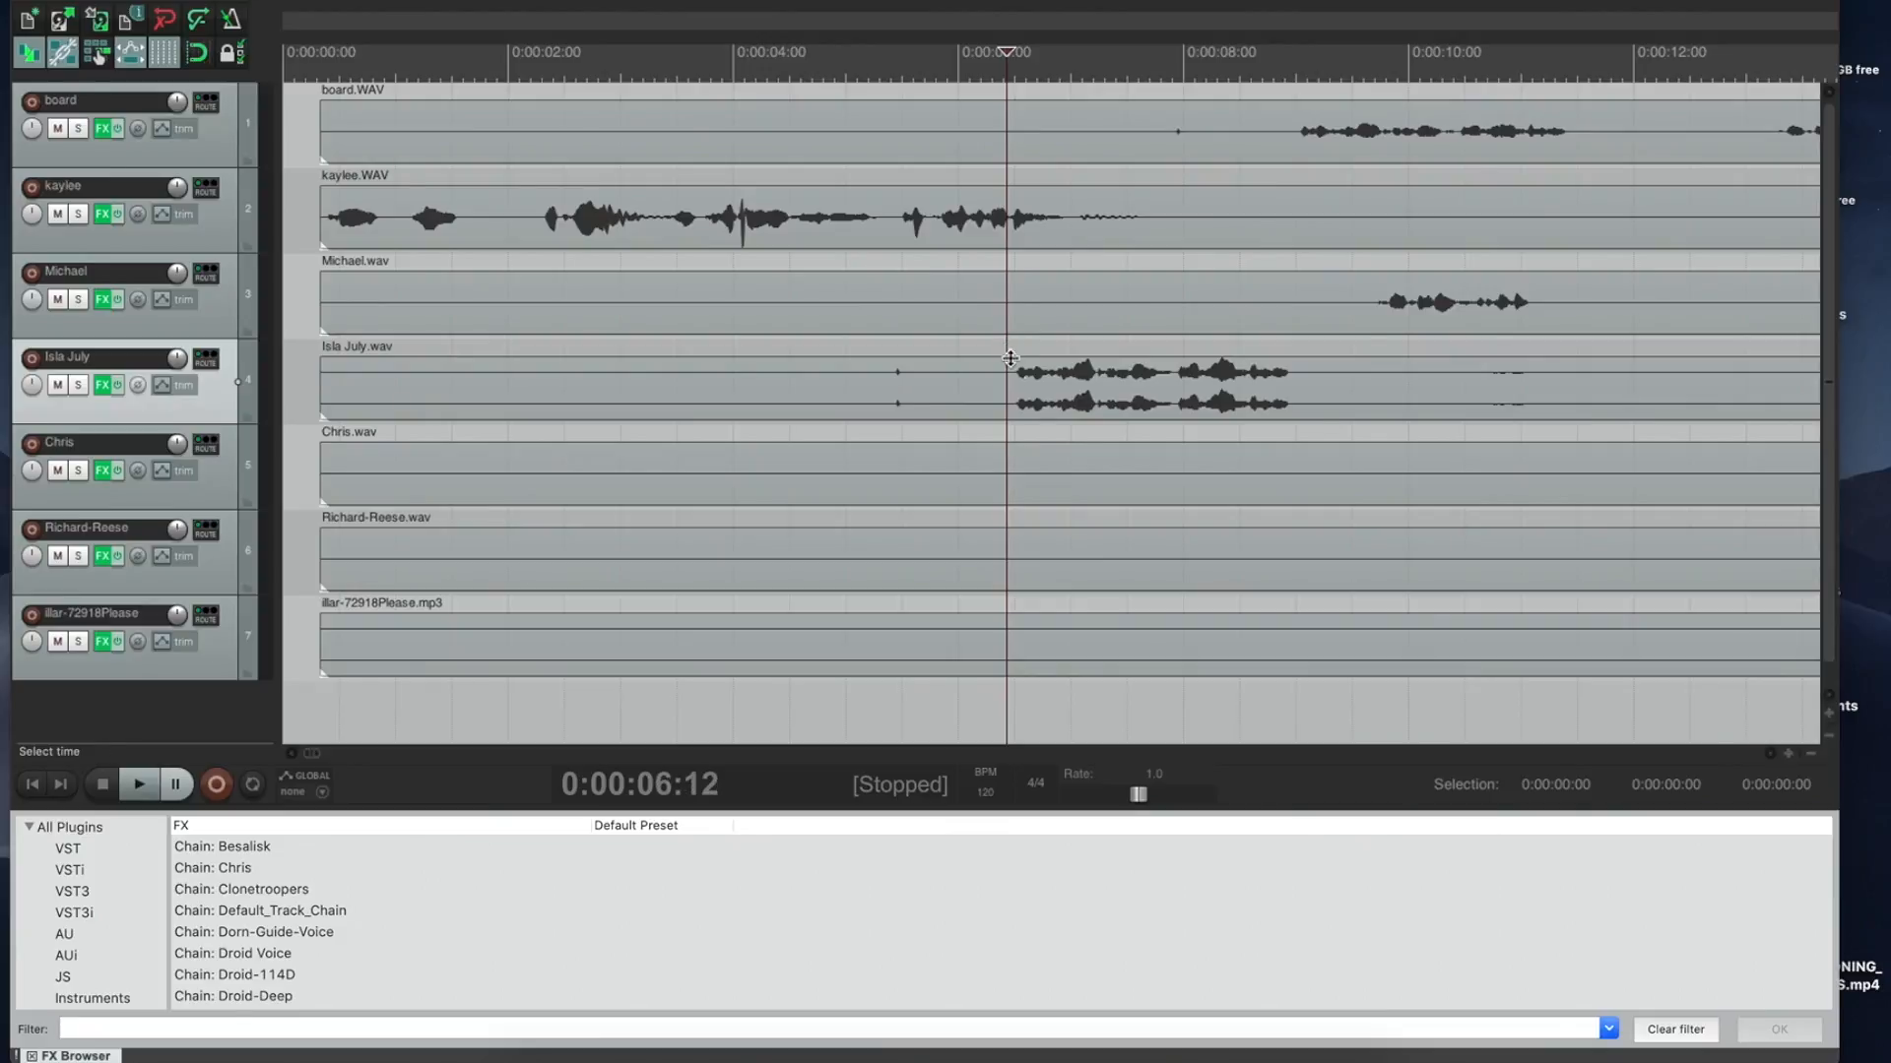
{"action": "key", "text": "space"}
{"action": "key", "text": "space"}
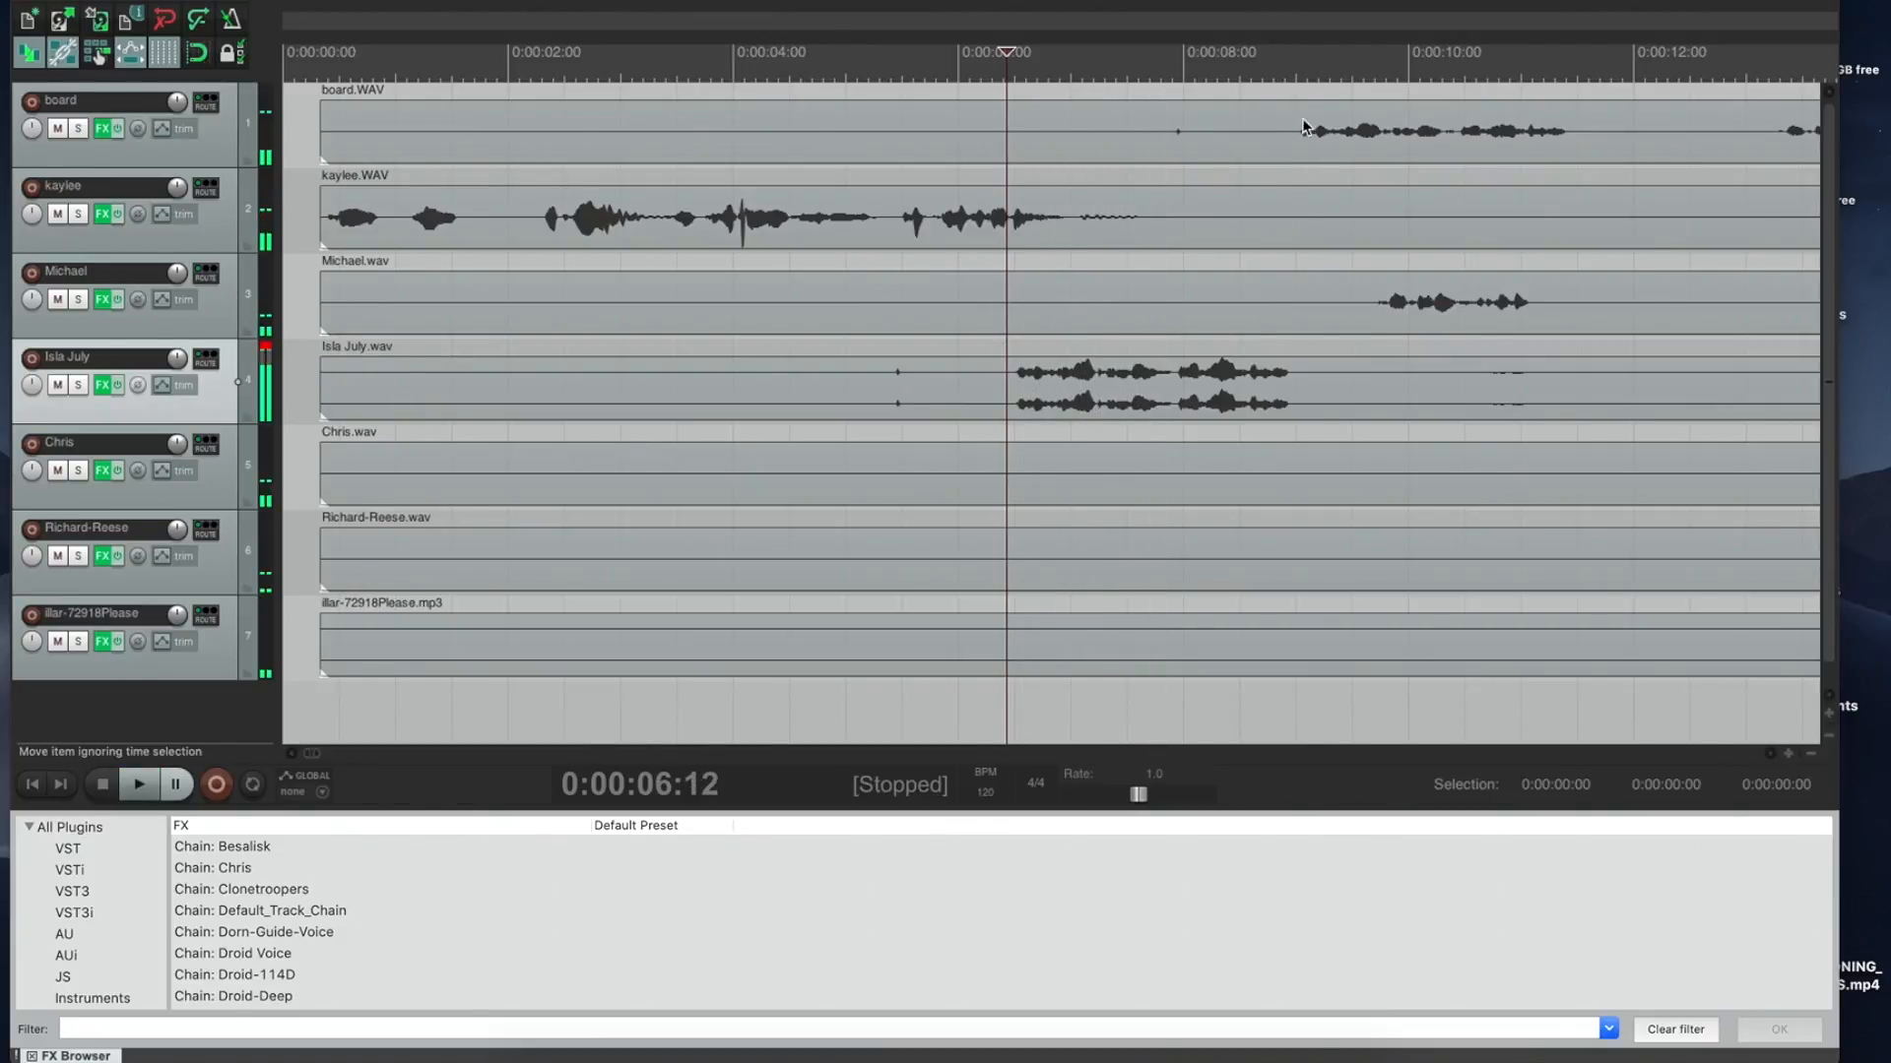
{"action": "left_click", "coordinate": [1299, 84]}
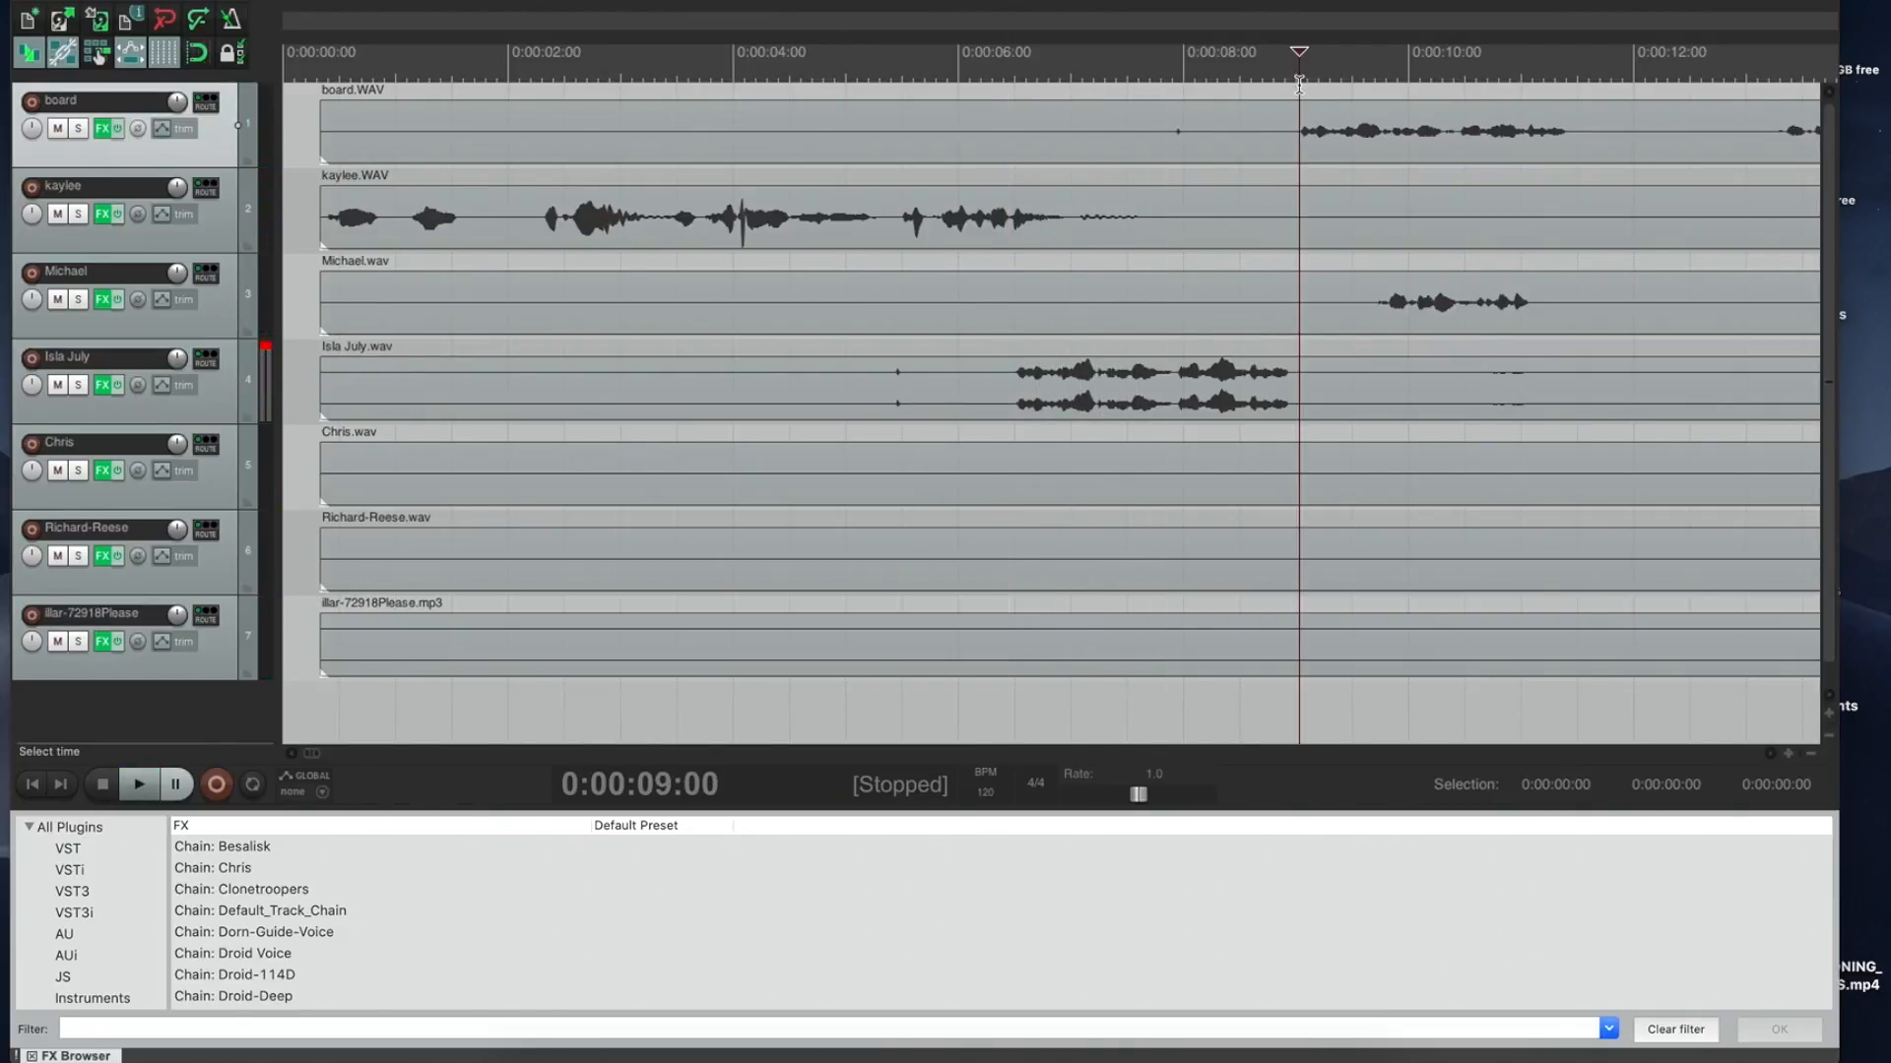
{"action": "key", "text": "space"}
{"action": "key", "text": "space"}
{"action": "left_click_drag", "start_coordinate": [843, 390], "coordinate": [1144, 367]}
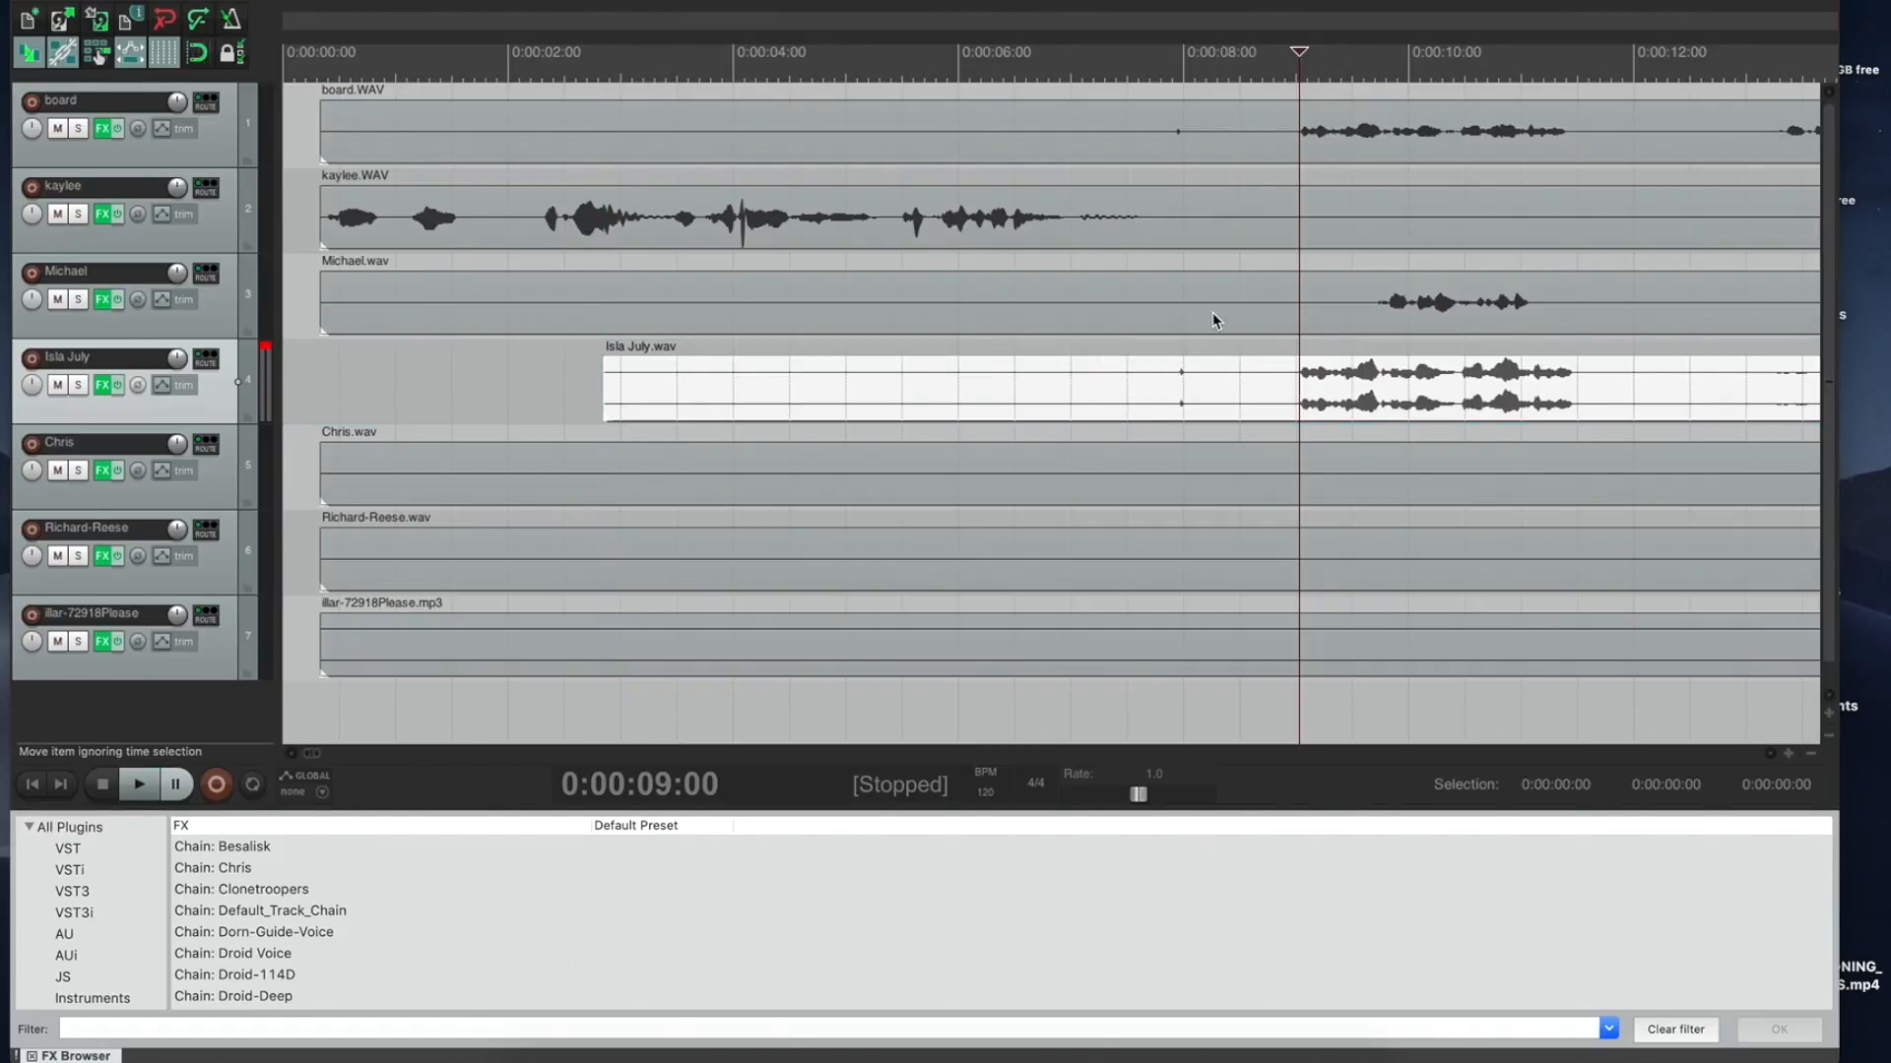
{"action": "key", "text": "space"}
Step: Slide the third track's recording later and replay from 0:00:12:28 to check alignment
{"action": "key", "text": "space"}
{"action": "left_click_drag", "start_coordinate": [1308, 310], "coordinate": [1763, 300]}
{"action": "left_click", "coordinate": [1738, 65]}
{"action": "key", "text": "space"}
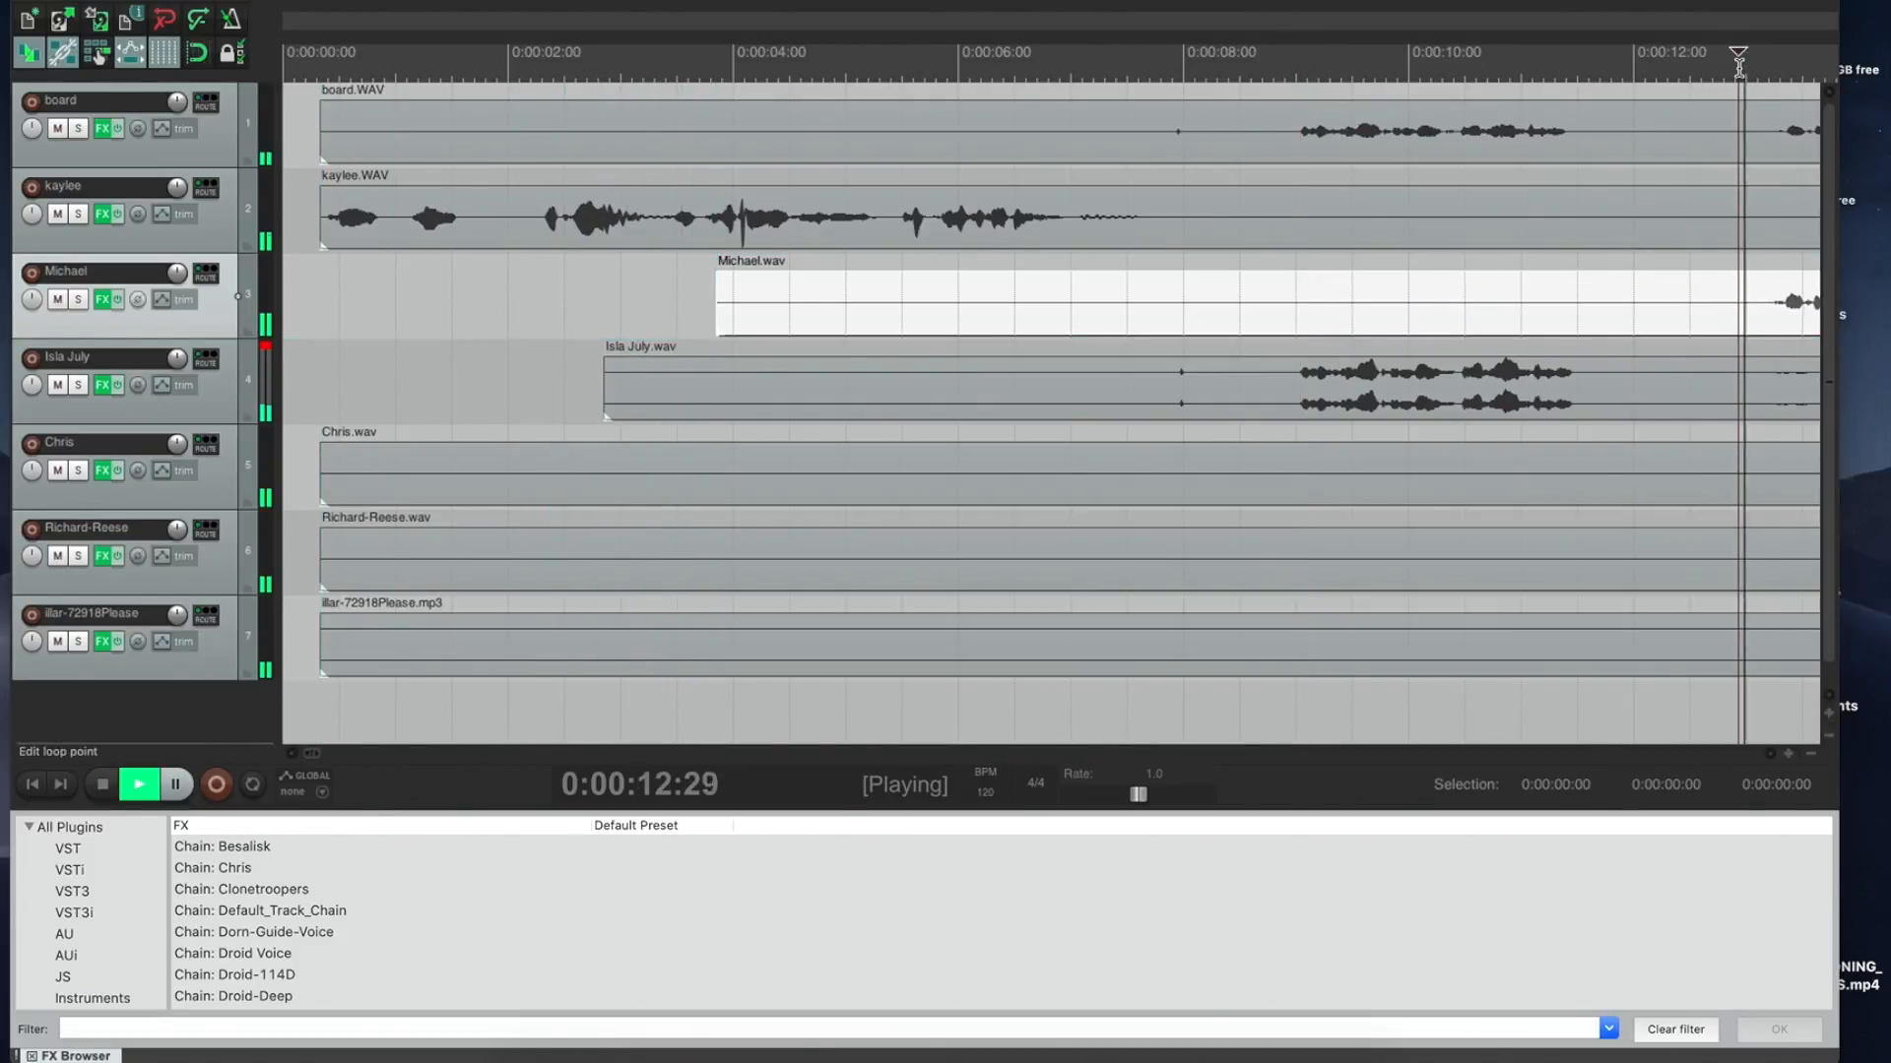
{"action": "key", "text": "space"}
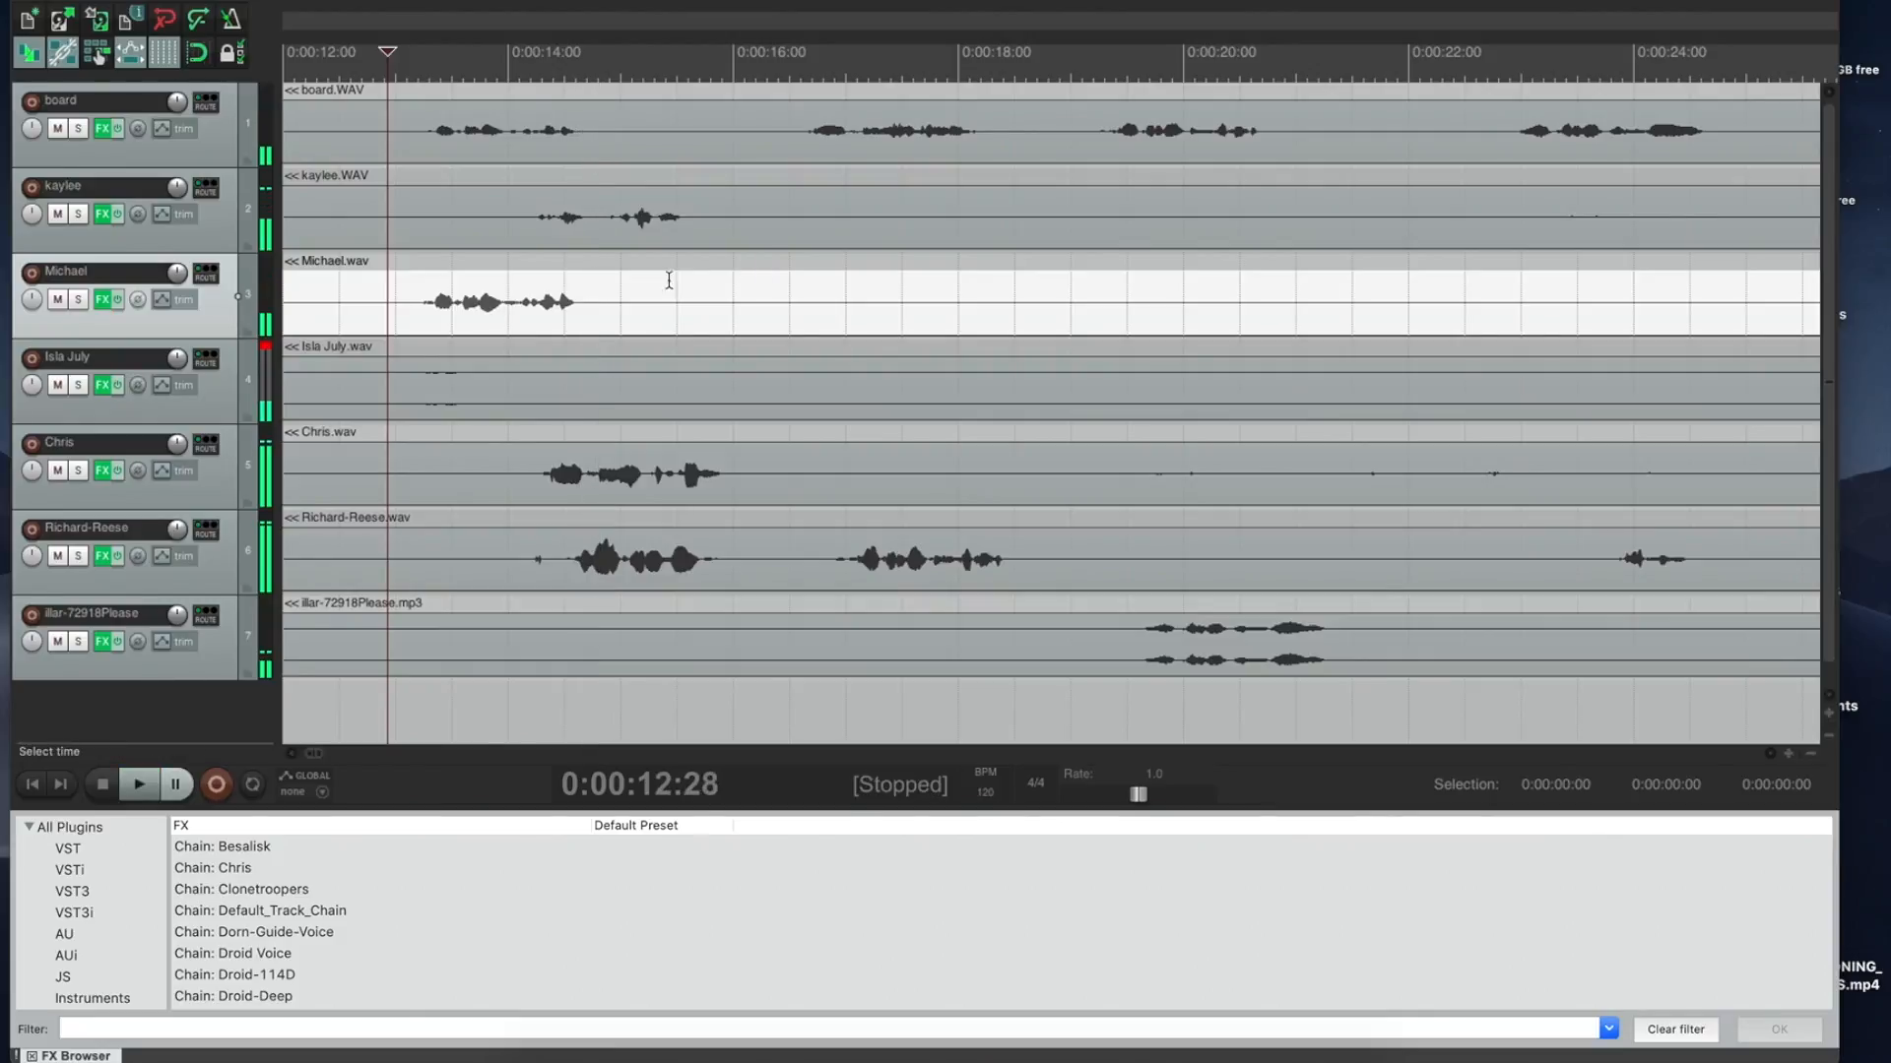
Step: Audition the third track's recording from 0:00:13:09
{"action": "left_click", "coordinate": [407, 298]}
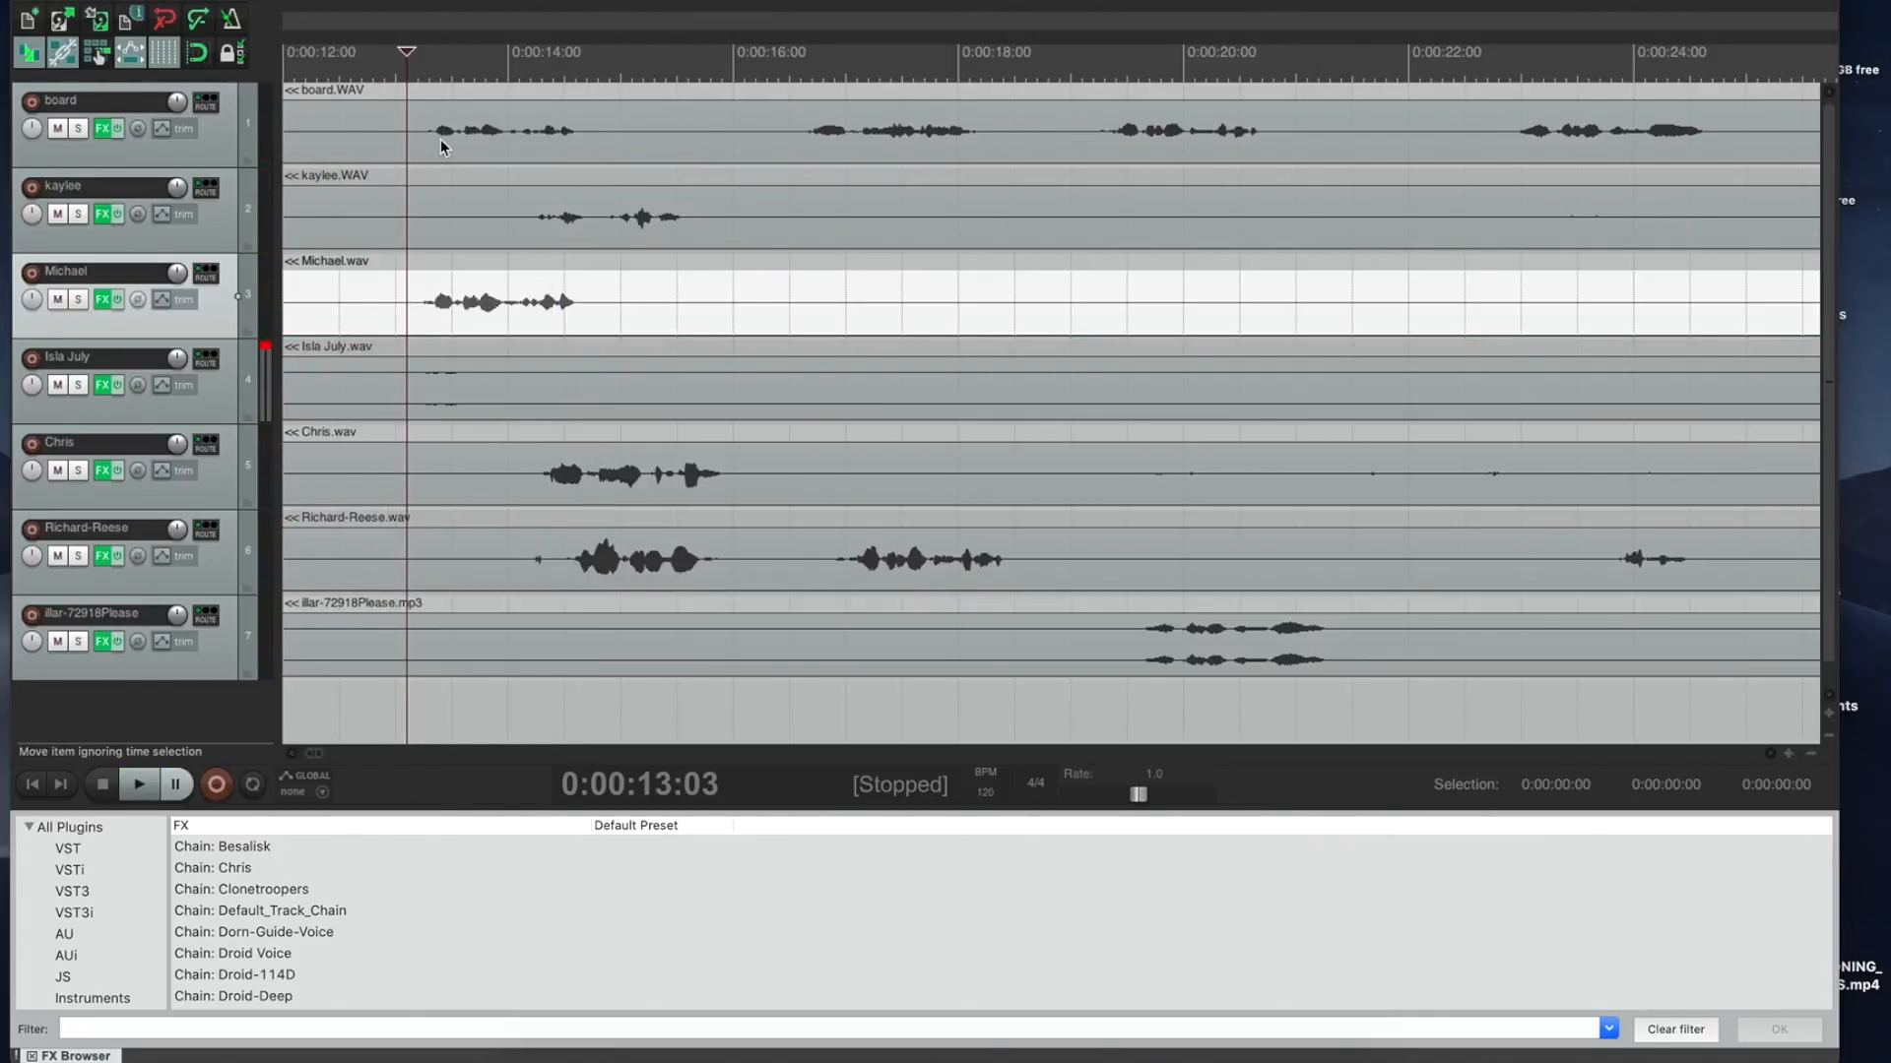
{"action": "left_click", "coordinate": [432, 89]}
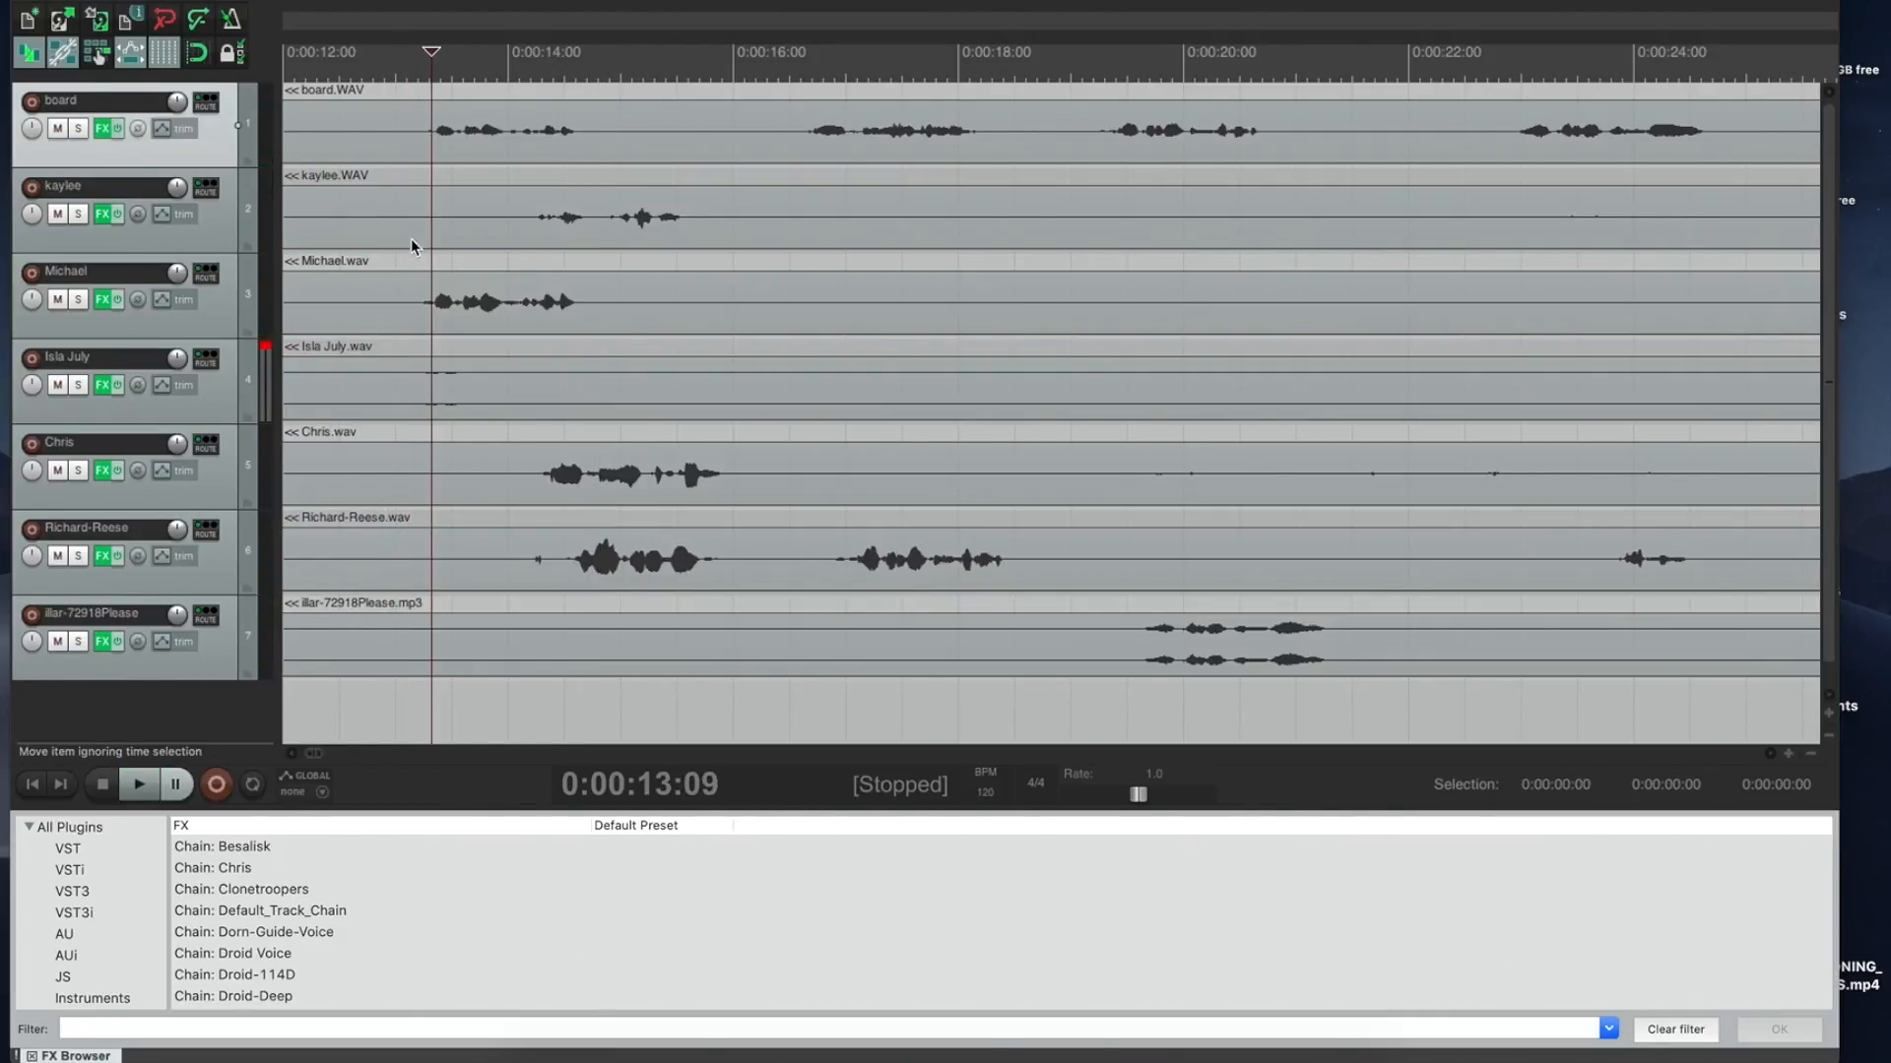
{"action": "left_click_drag", "start_coordinate": [473, 285], "coordinate": [484, 287]}
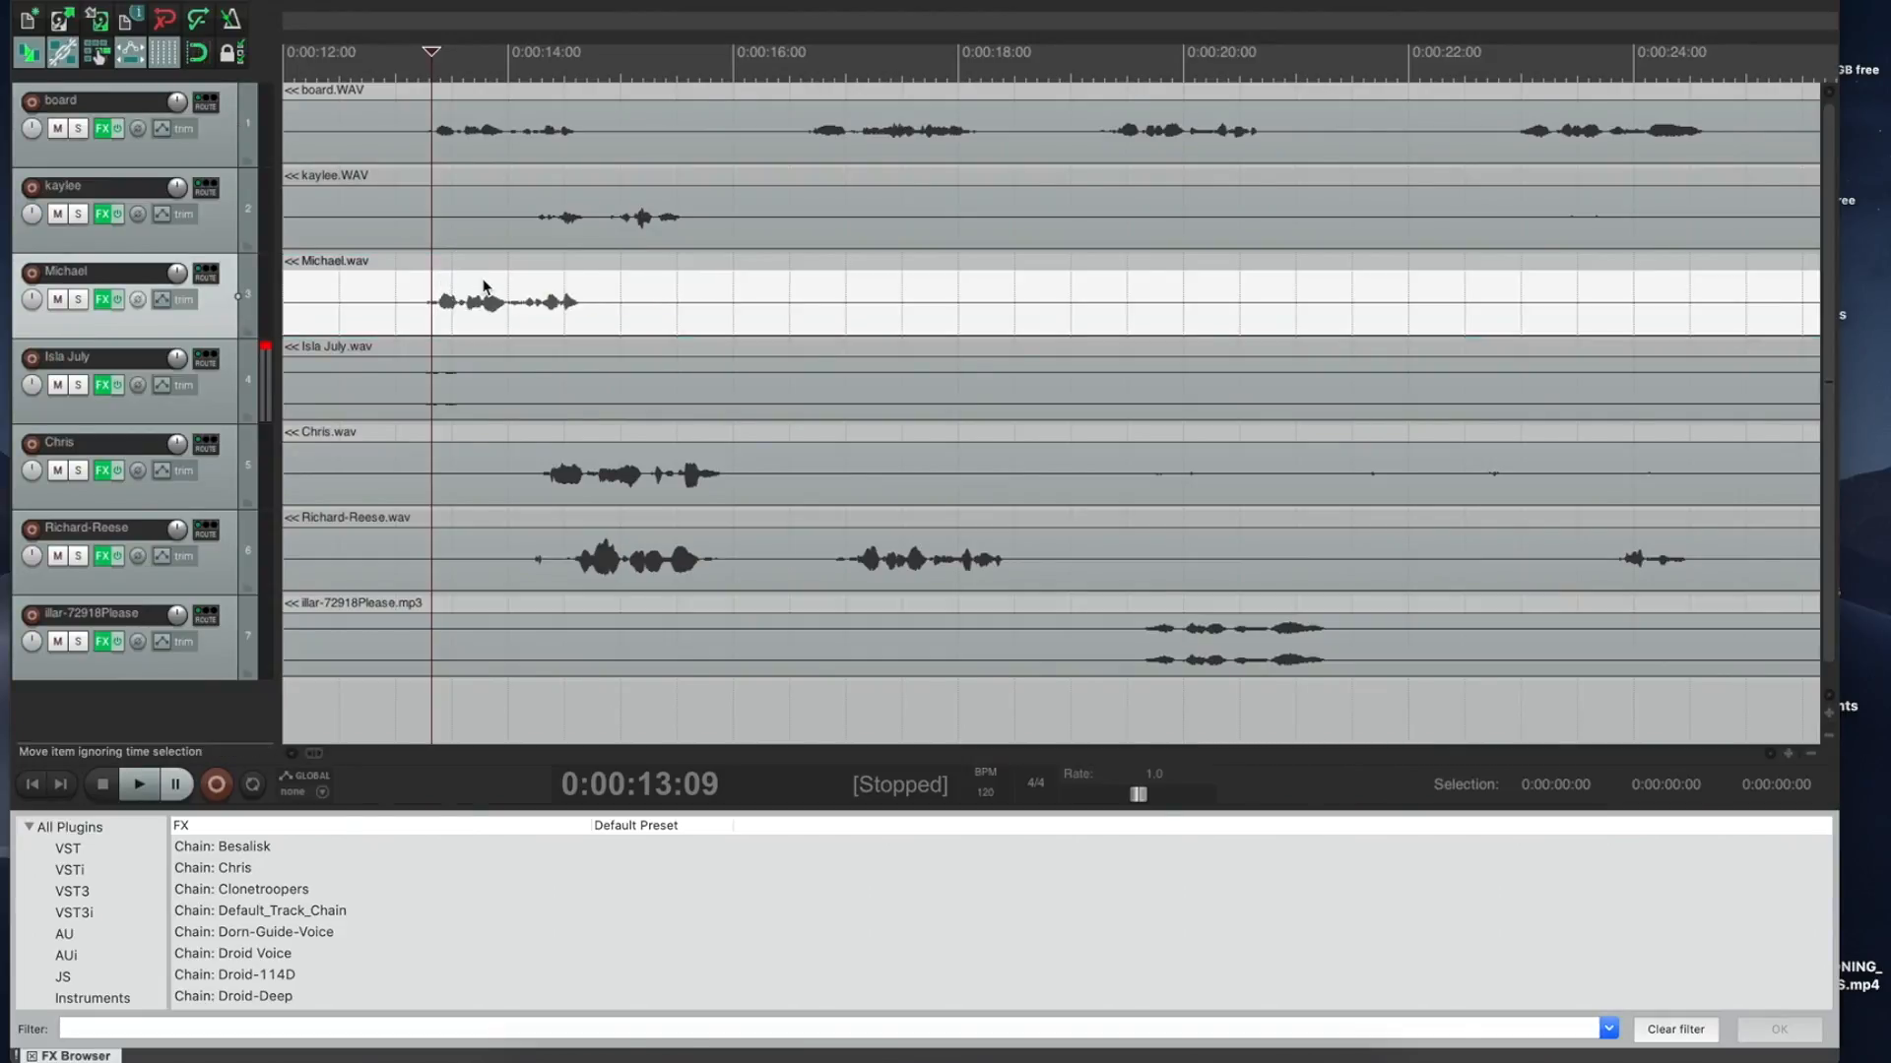
{"action": "key", "text": "space"}
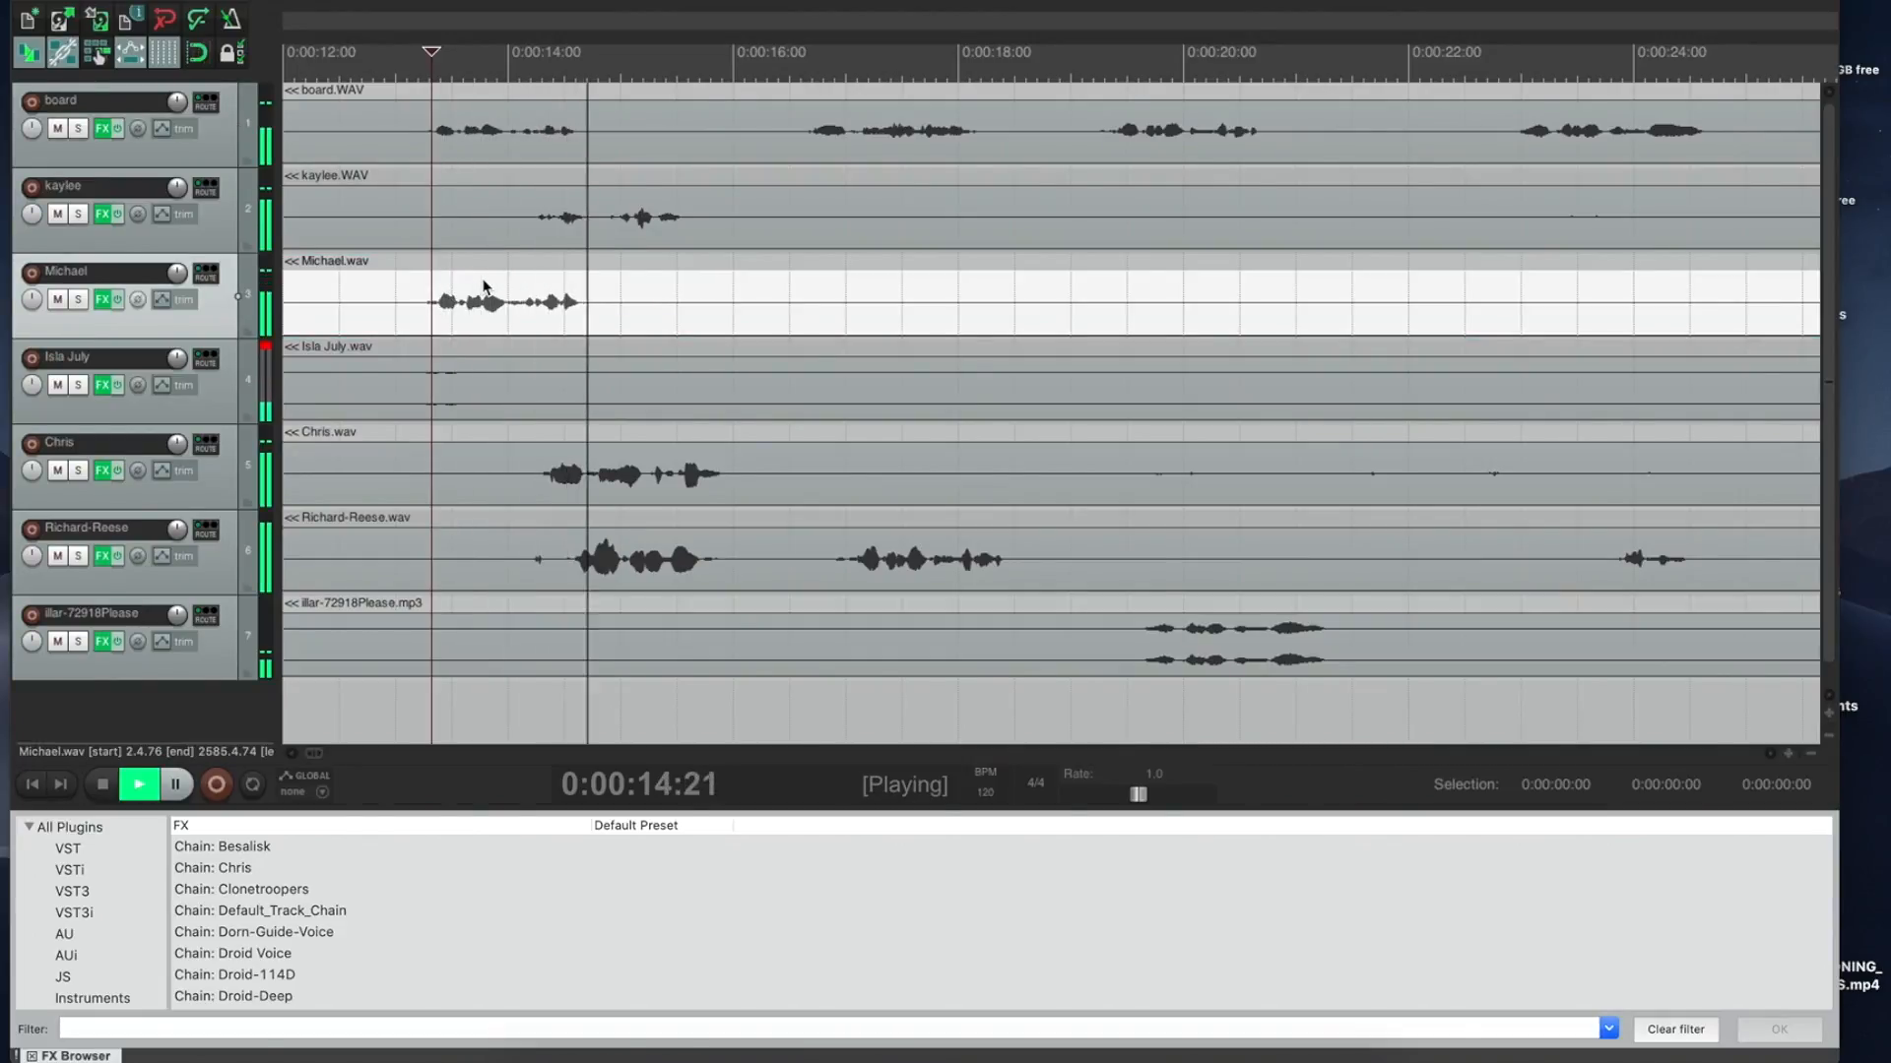
{"action": "key", "text": "space"}
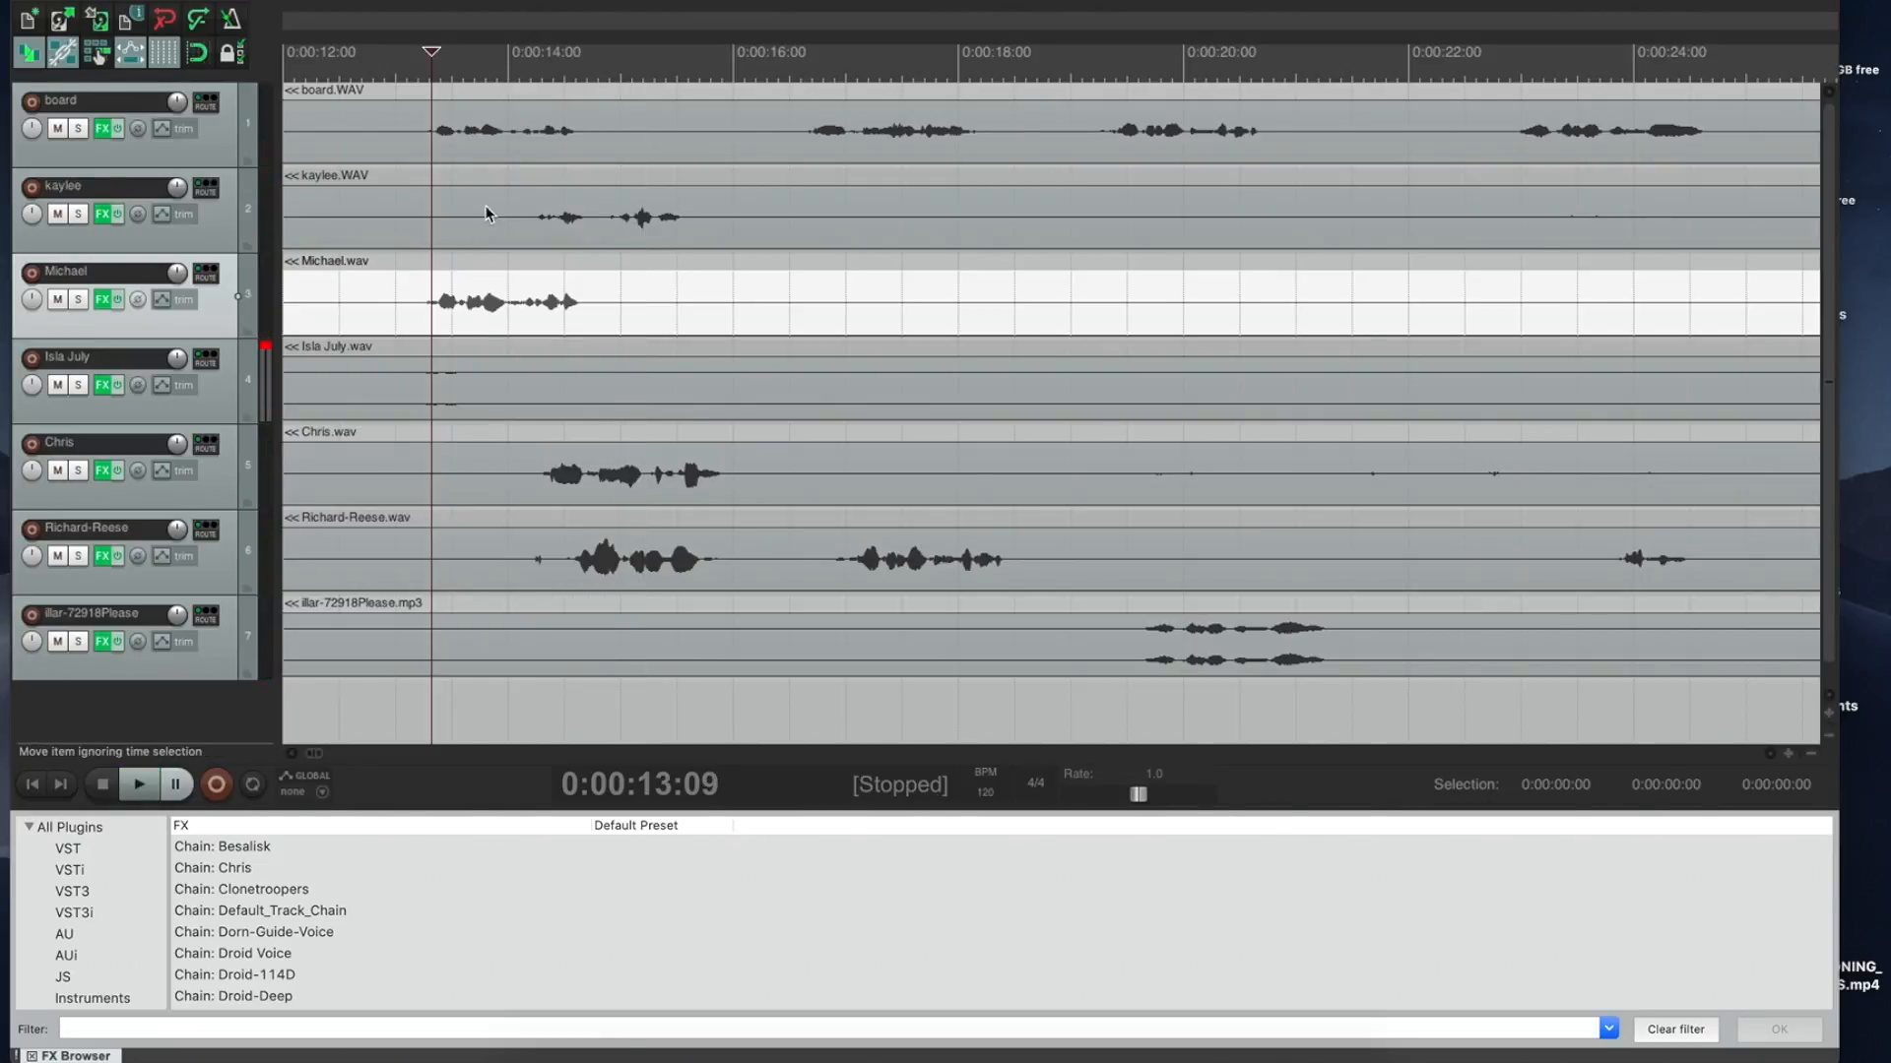
Step: Nudge the fifth track's Chris clip three frames earlier, checking playback from 0:00:14:06 and 0:00:16:19
{"action": "left_click", "coordinate": [534, 175]}
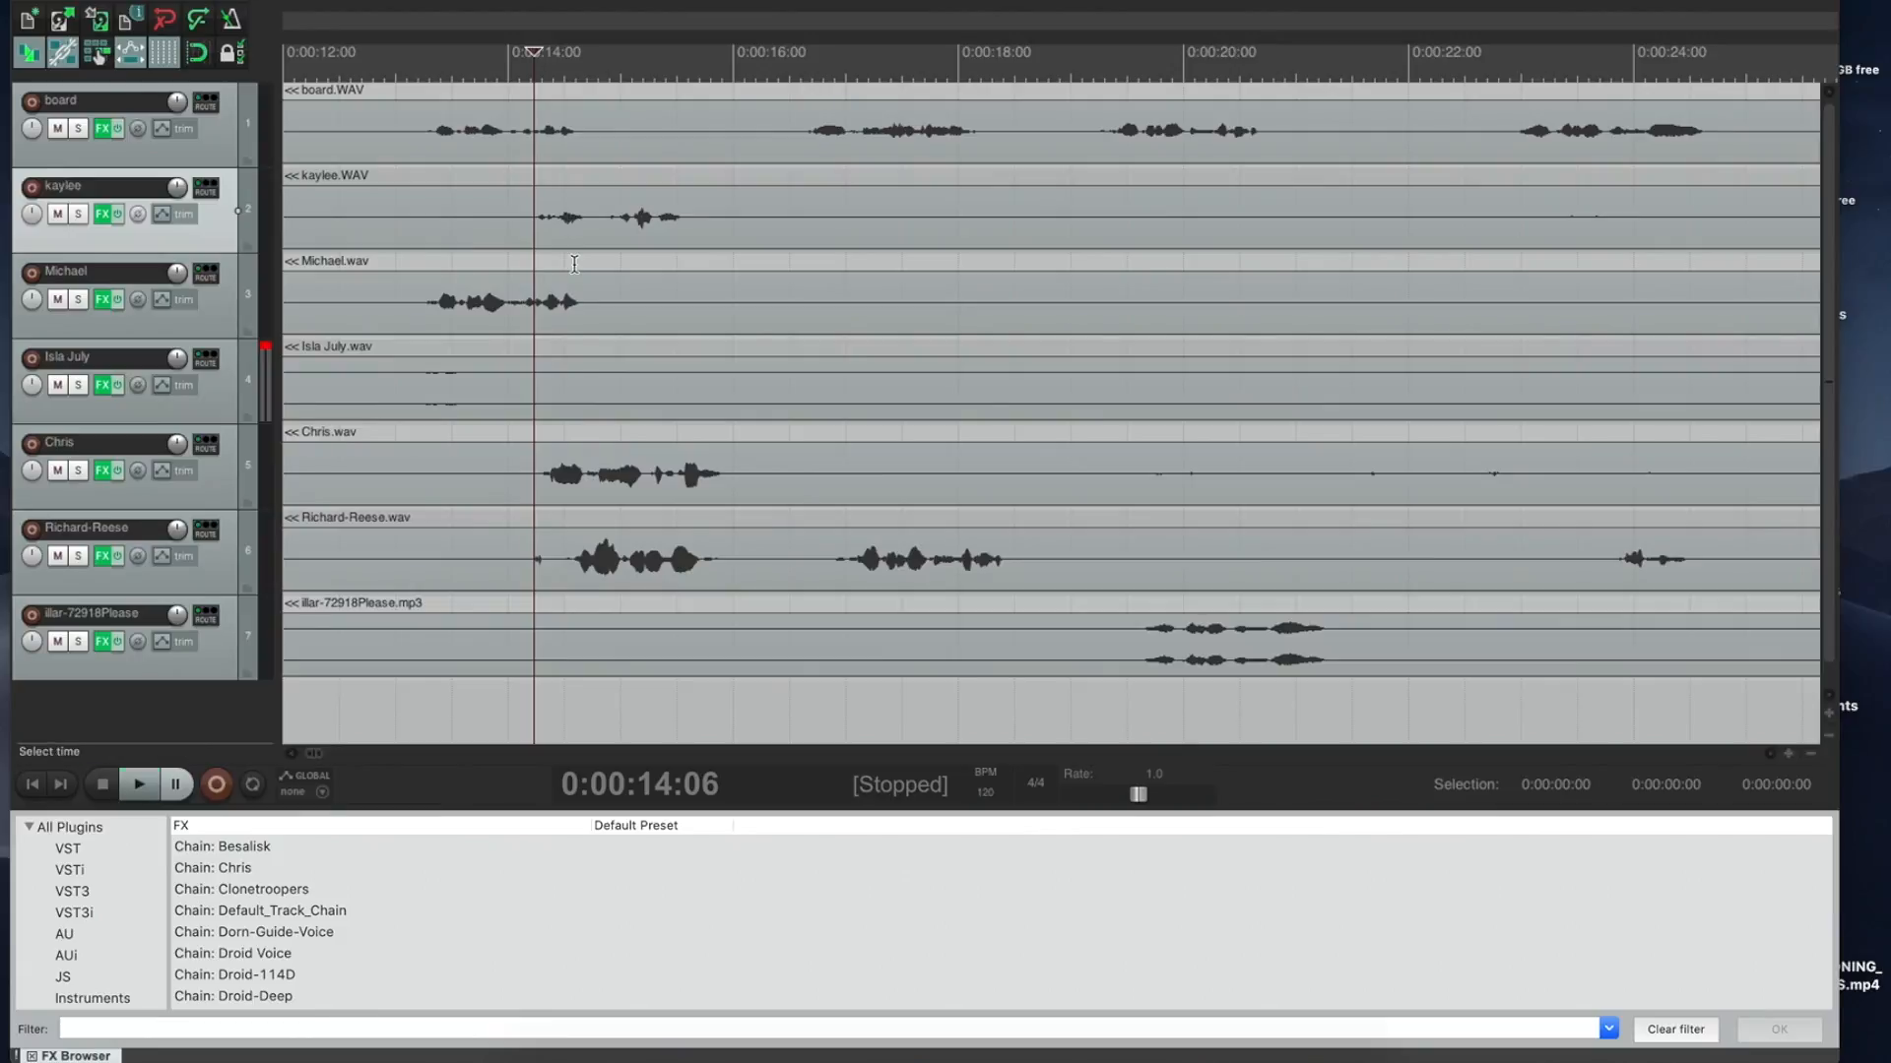
{"action": "key", "text": "space"}
{"action": "key", "text": "space"}
{"action": "left_click_drag", "start_coordinate": [505, 470], "coordinate": [499, 469]}
{"action": "key", "text": "space"}
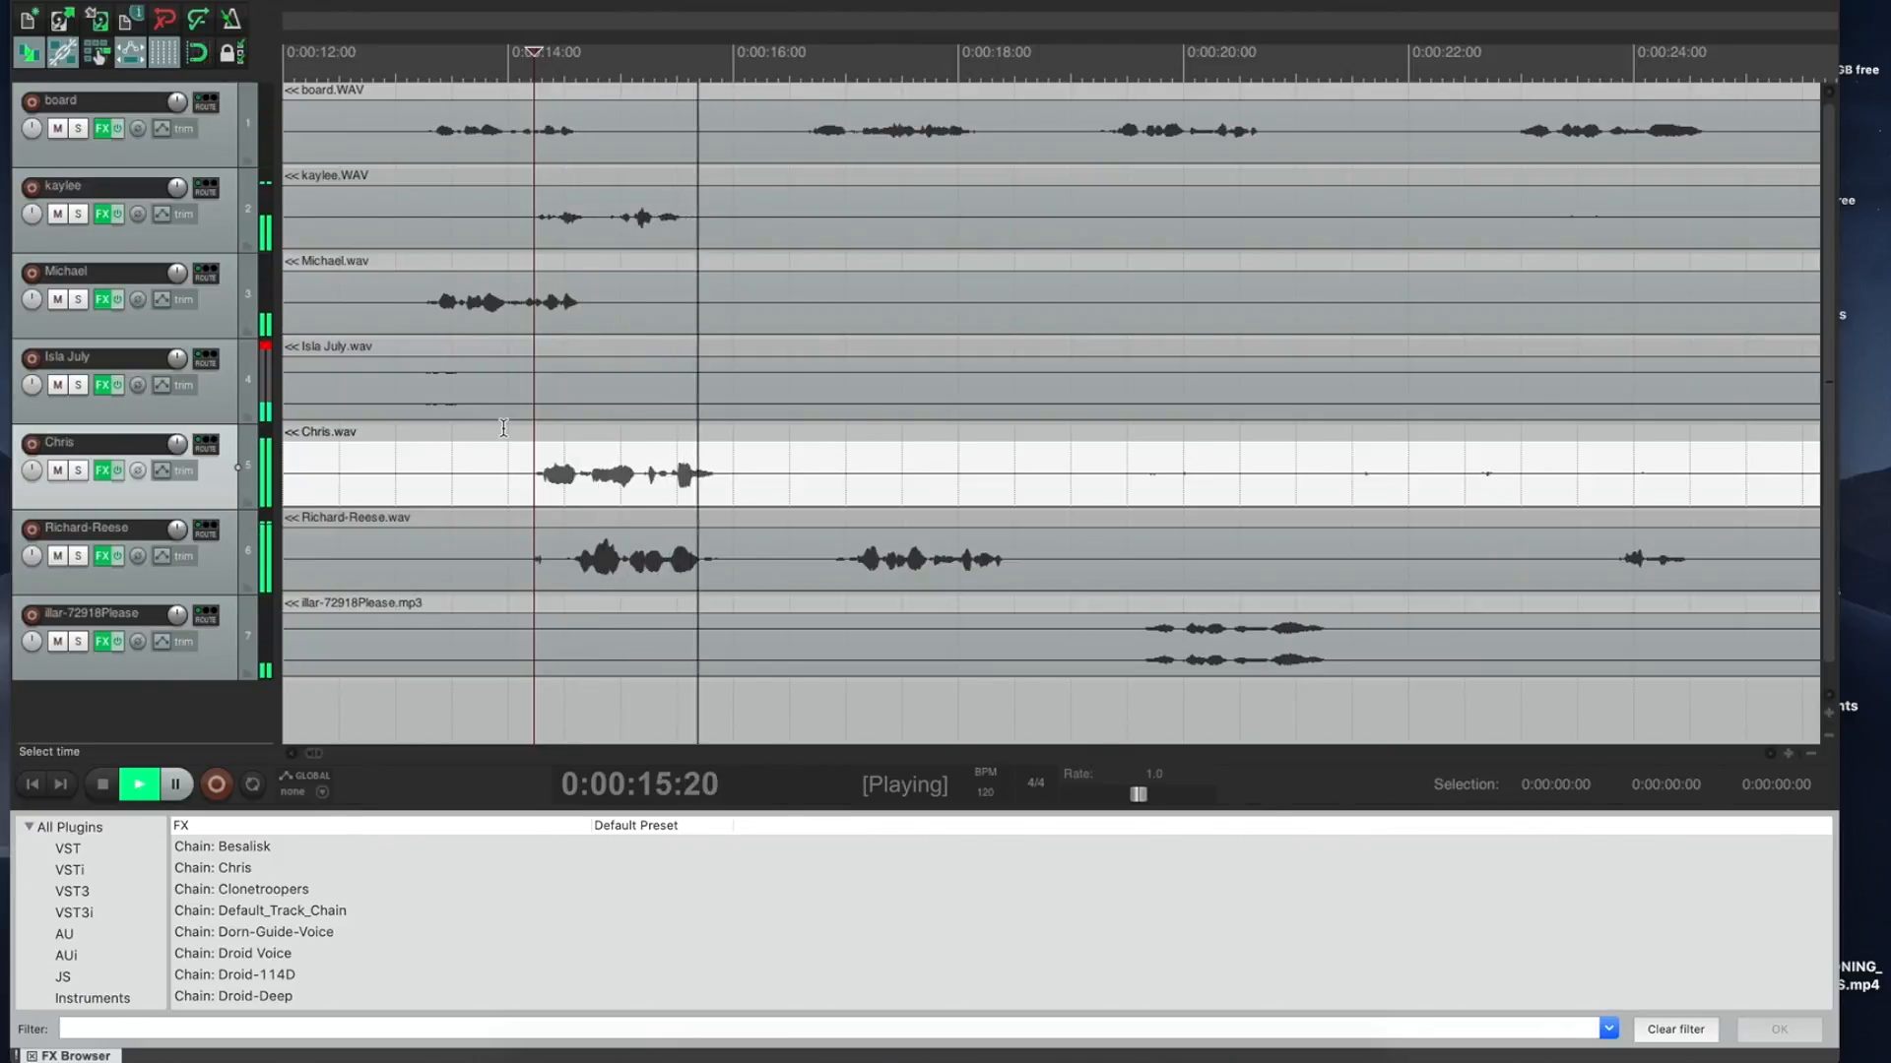
{"action": "key", "text": "space"}
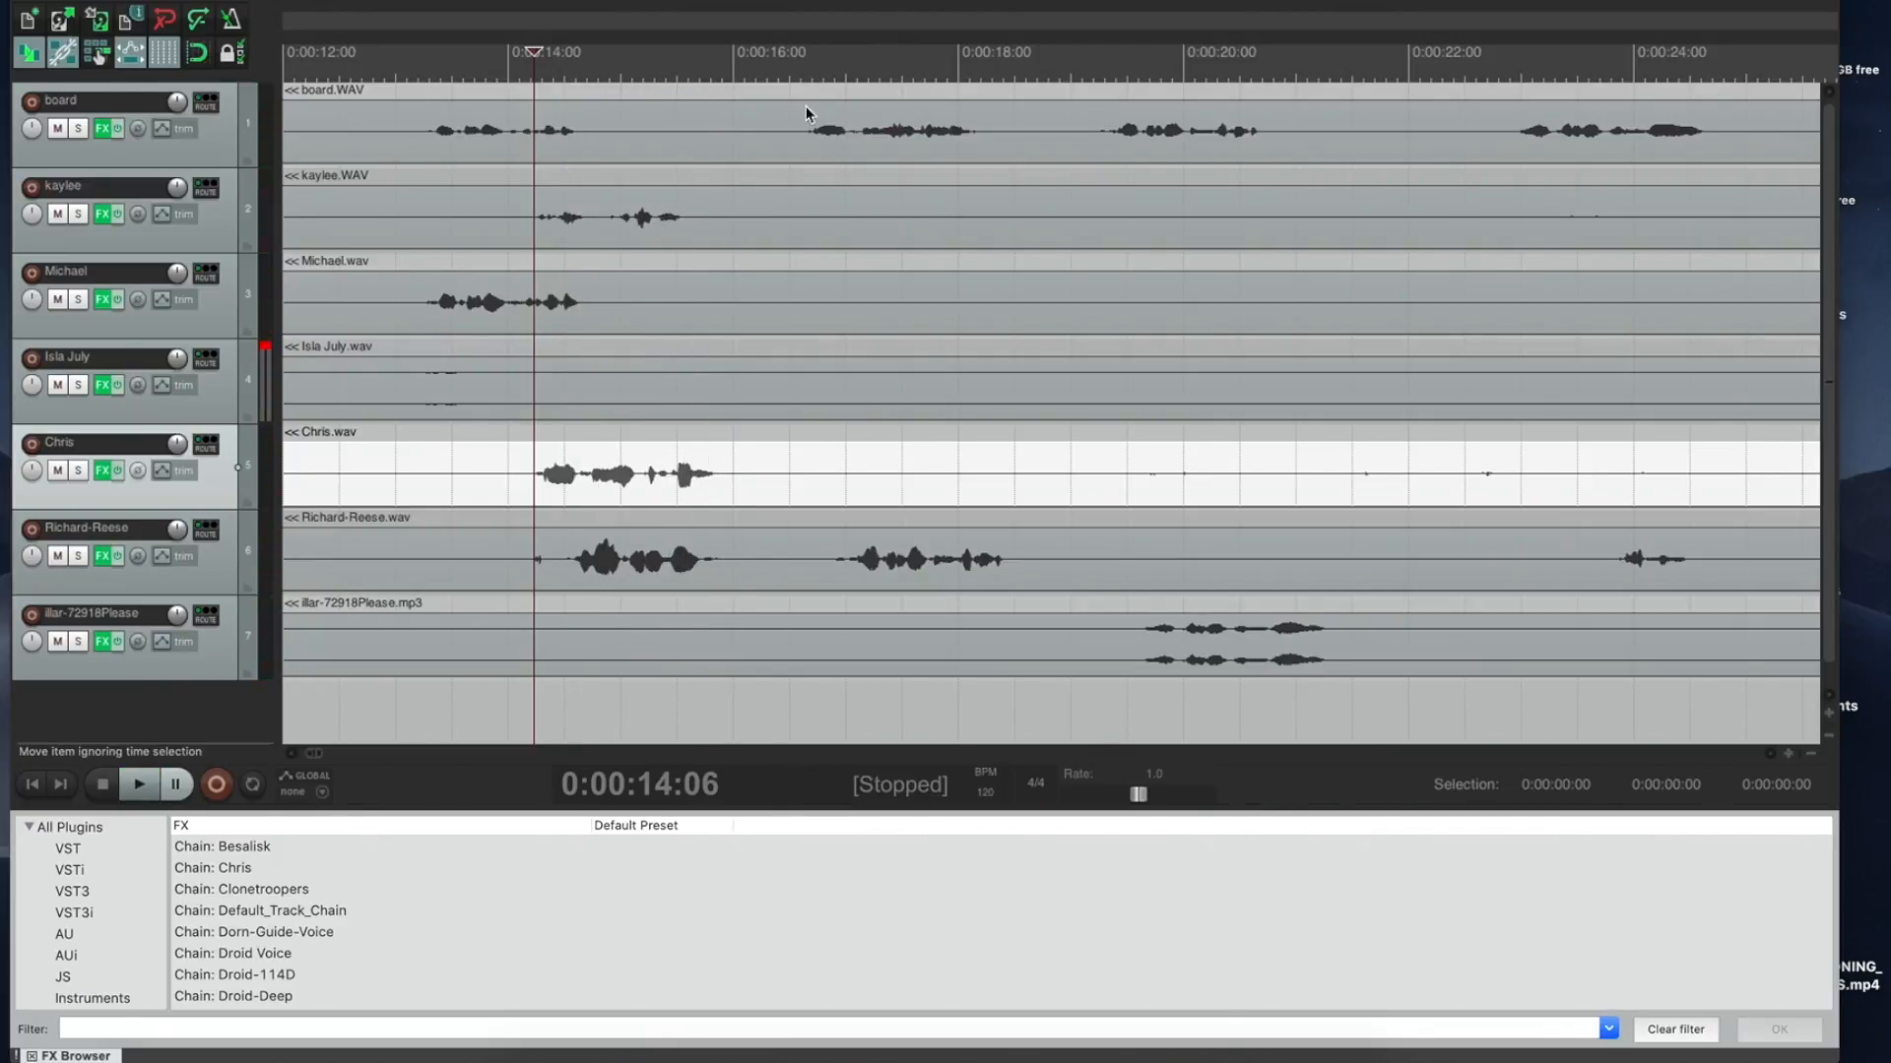
{"action": "left_click", "coordinate": [806, 94]}
{"action": "key", "text": "space"}
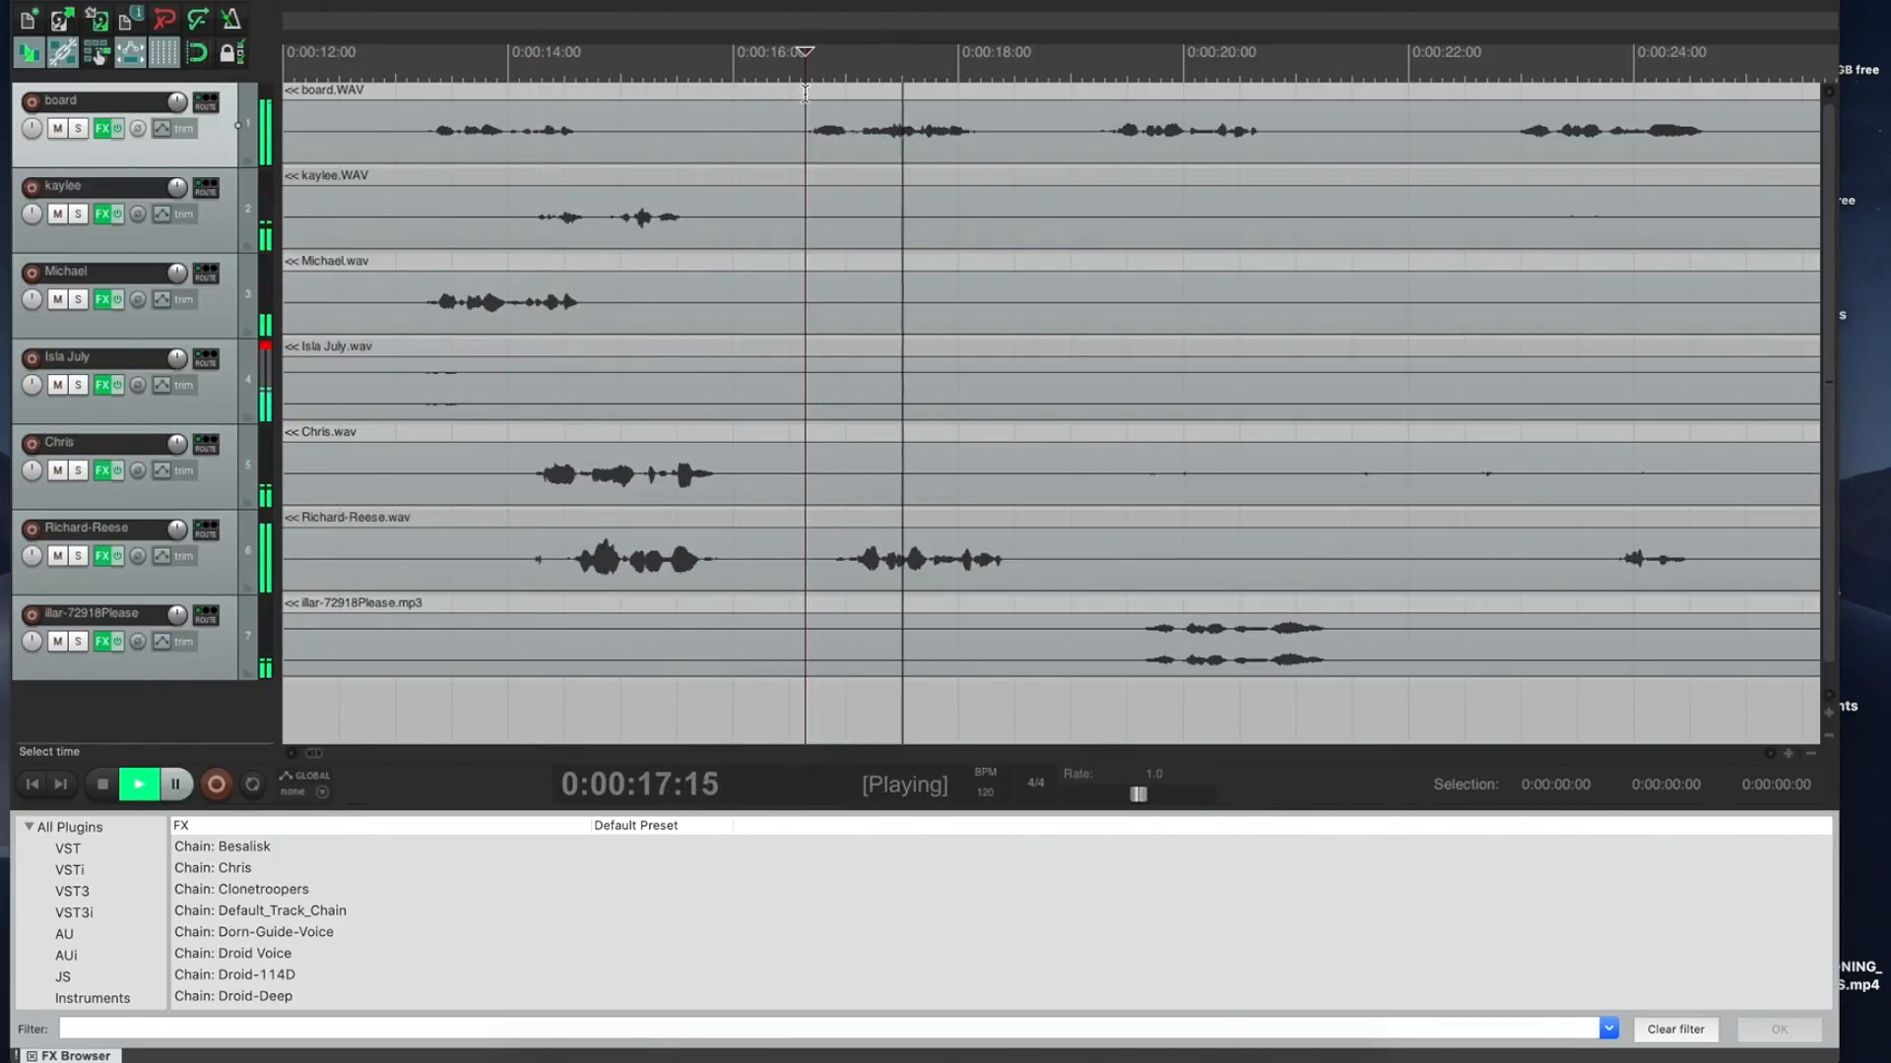
{"action": "key", "text": "space"}
{"action": "key", "text": "space"}
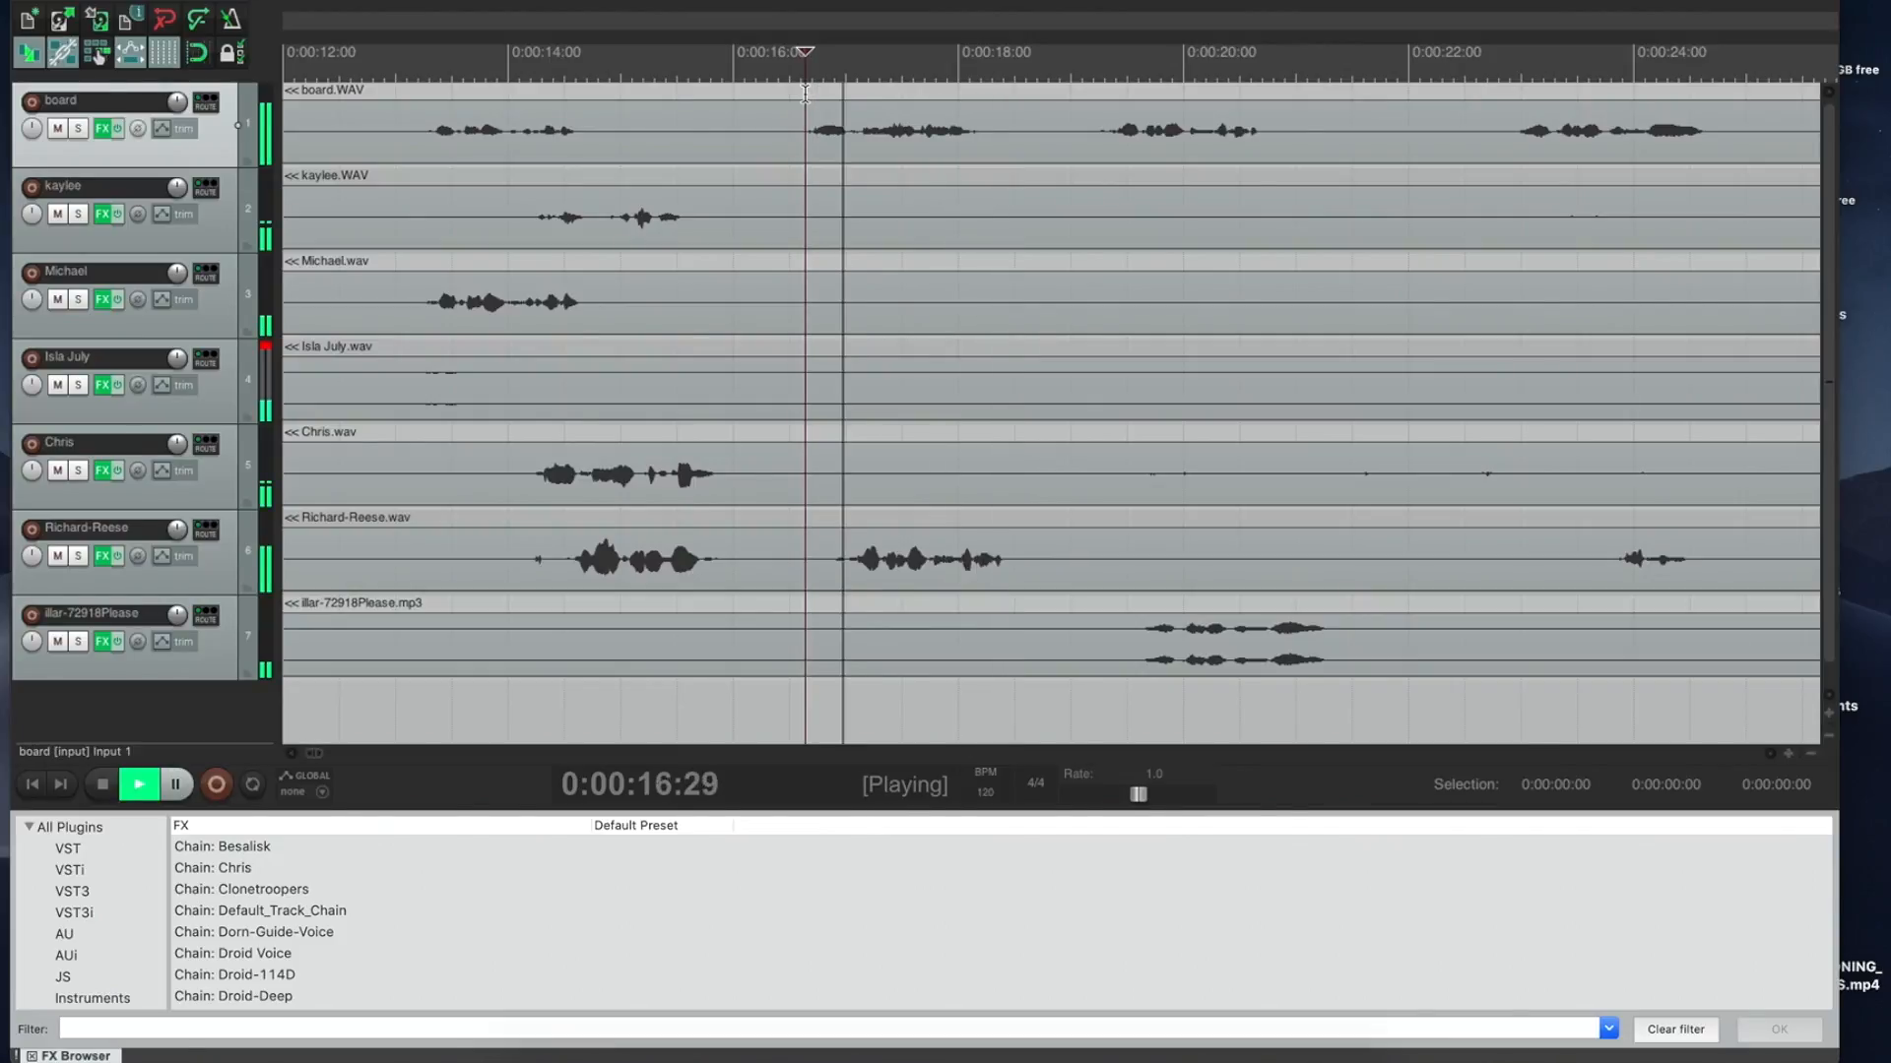
{"action": "key", "text": "space"}
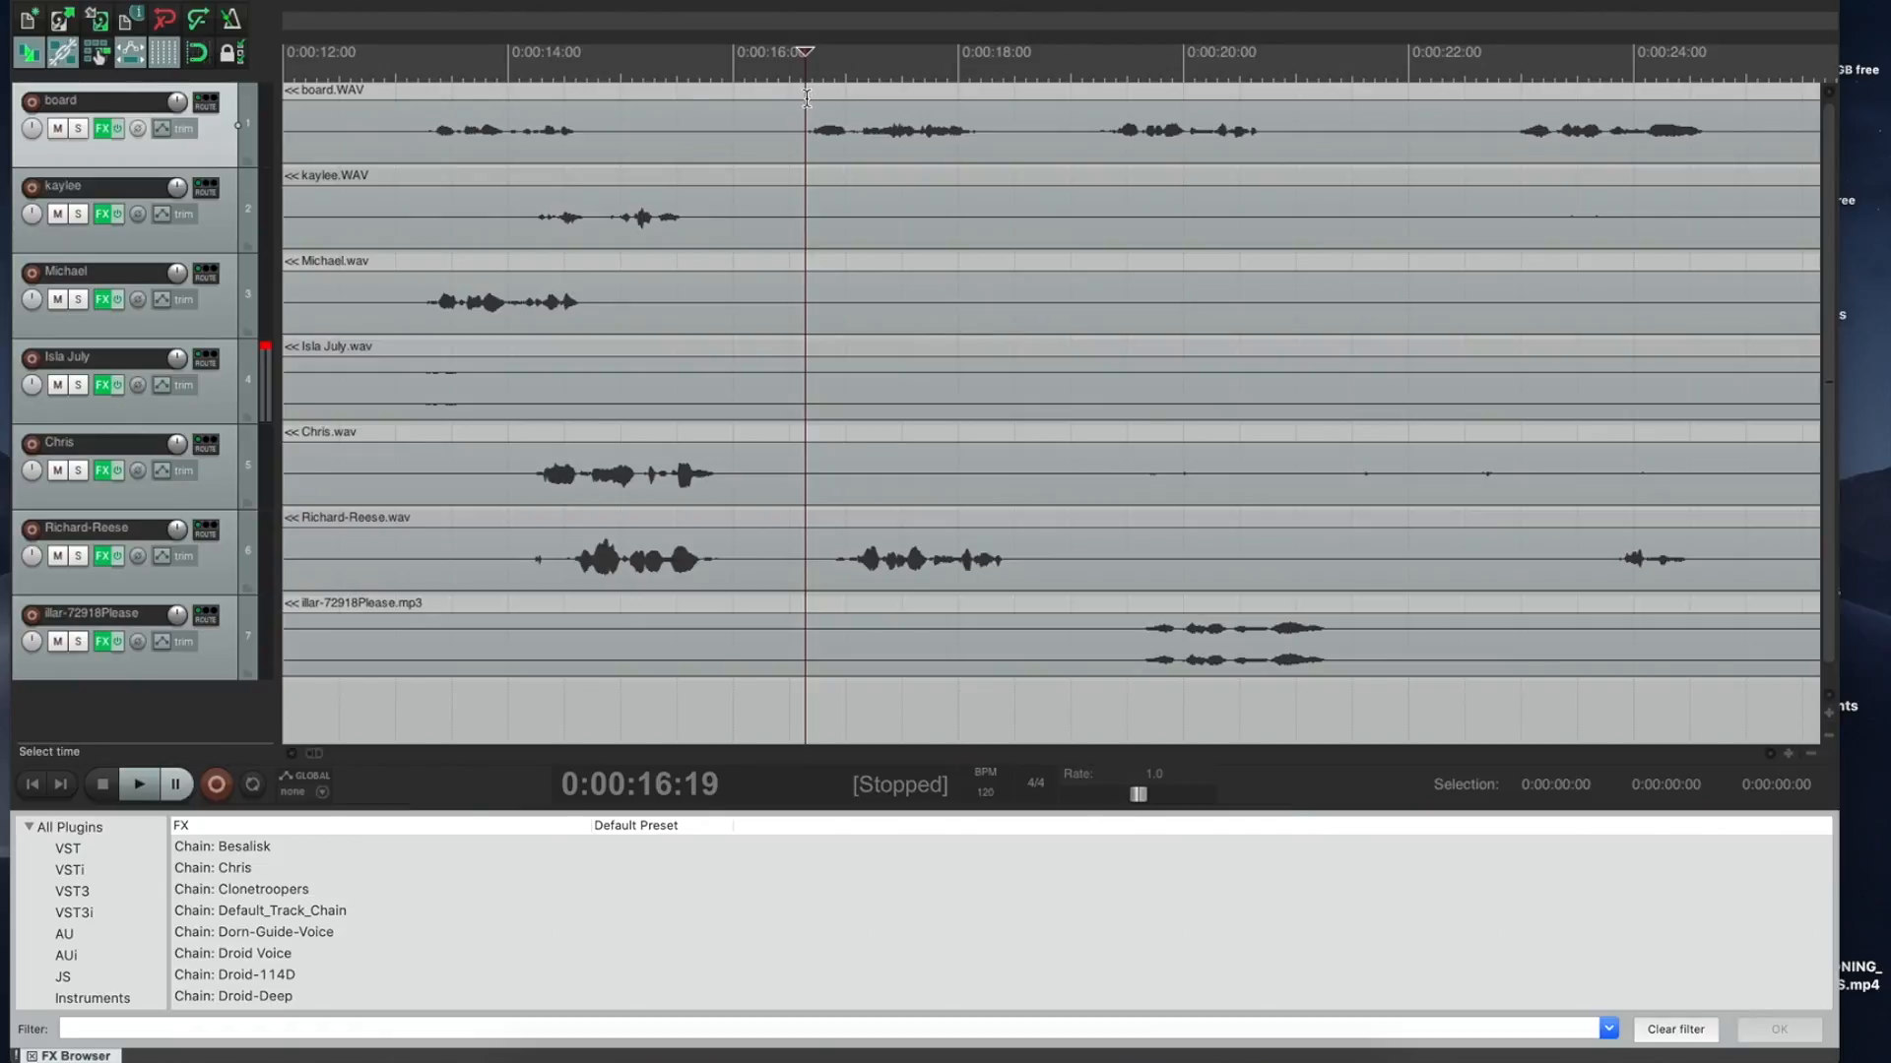
Step: Slide the fifth track's recording about two seconds later and audition it from around 16 seconds
{"action": "left_click", "coordinate": [459, 505]}
{"action": "left_click_drag", "start_coordinate": [456, 498], "coordinate": [739, 474]}
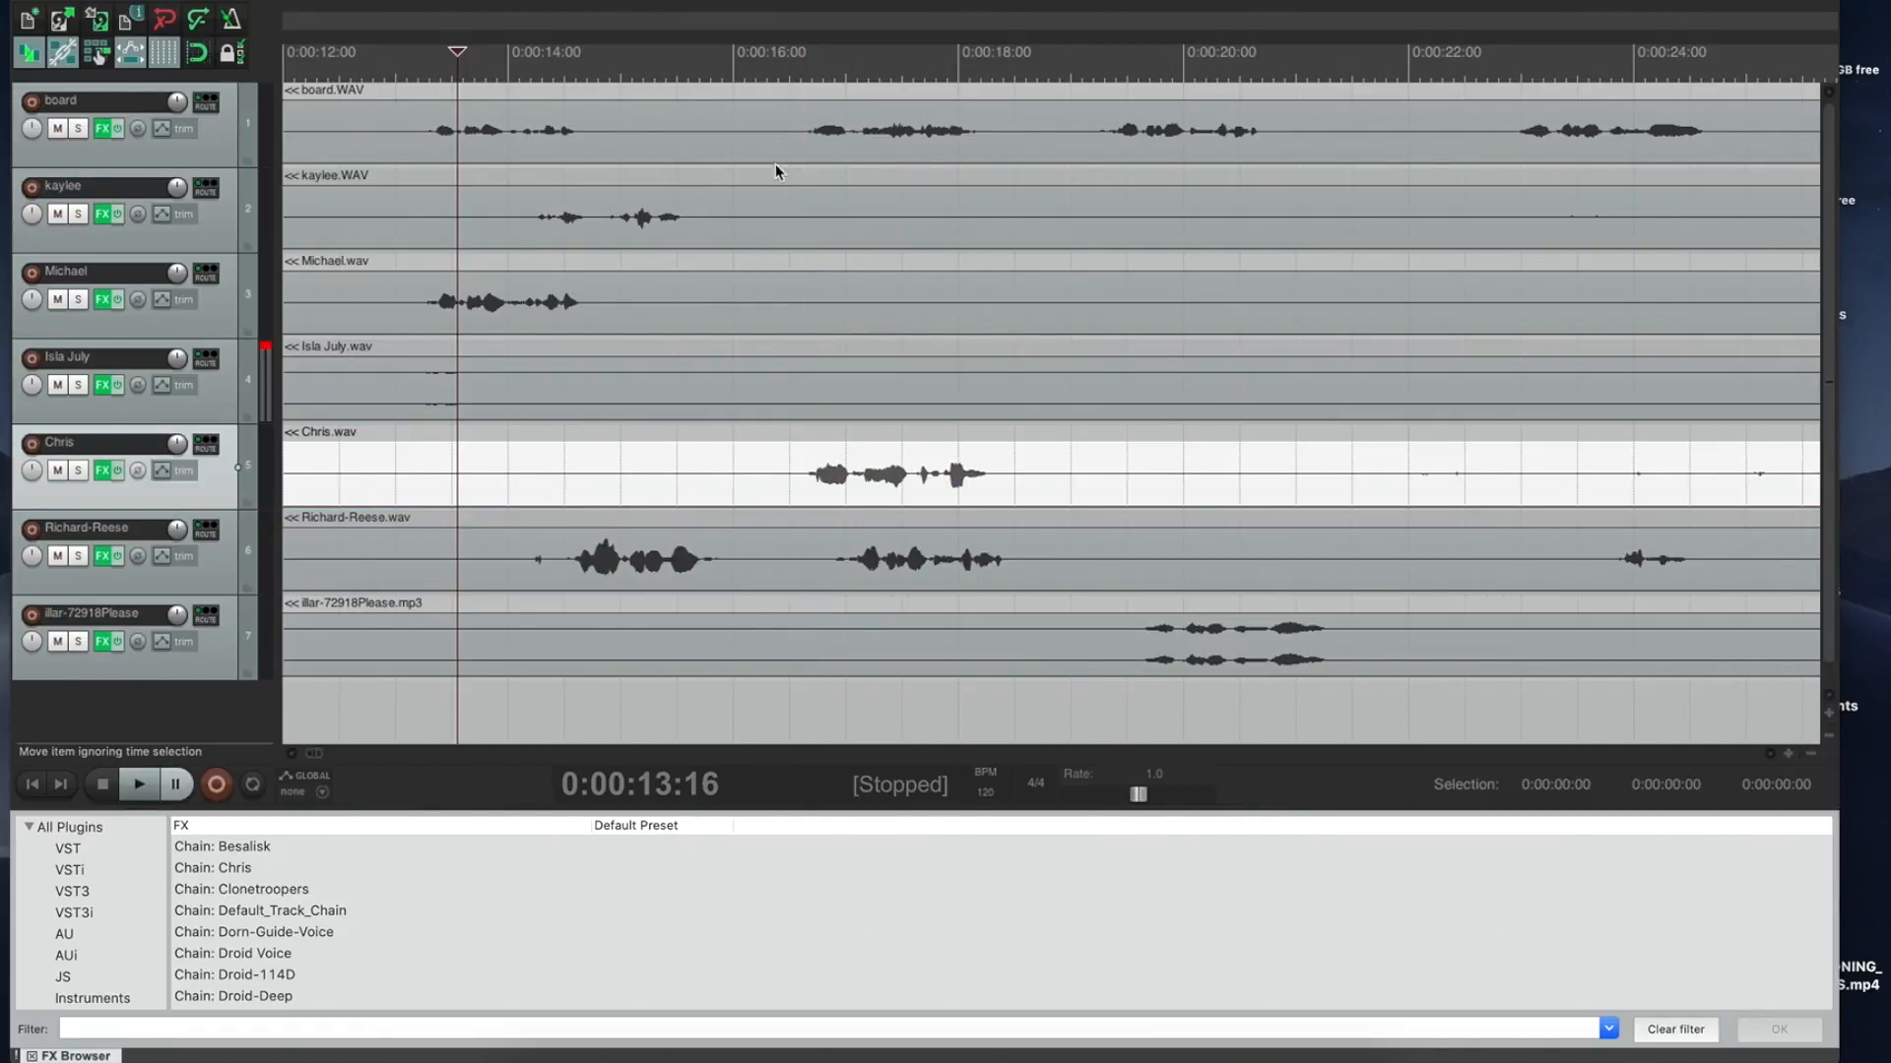
{"action": "left_click", "coordinate": [809, 71]}
{"action": "key", "text": "space"}
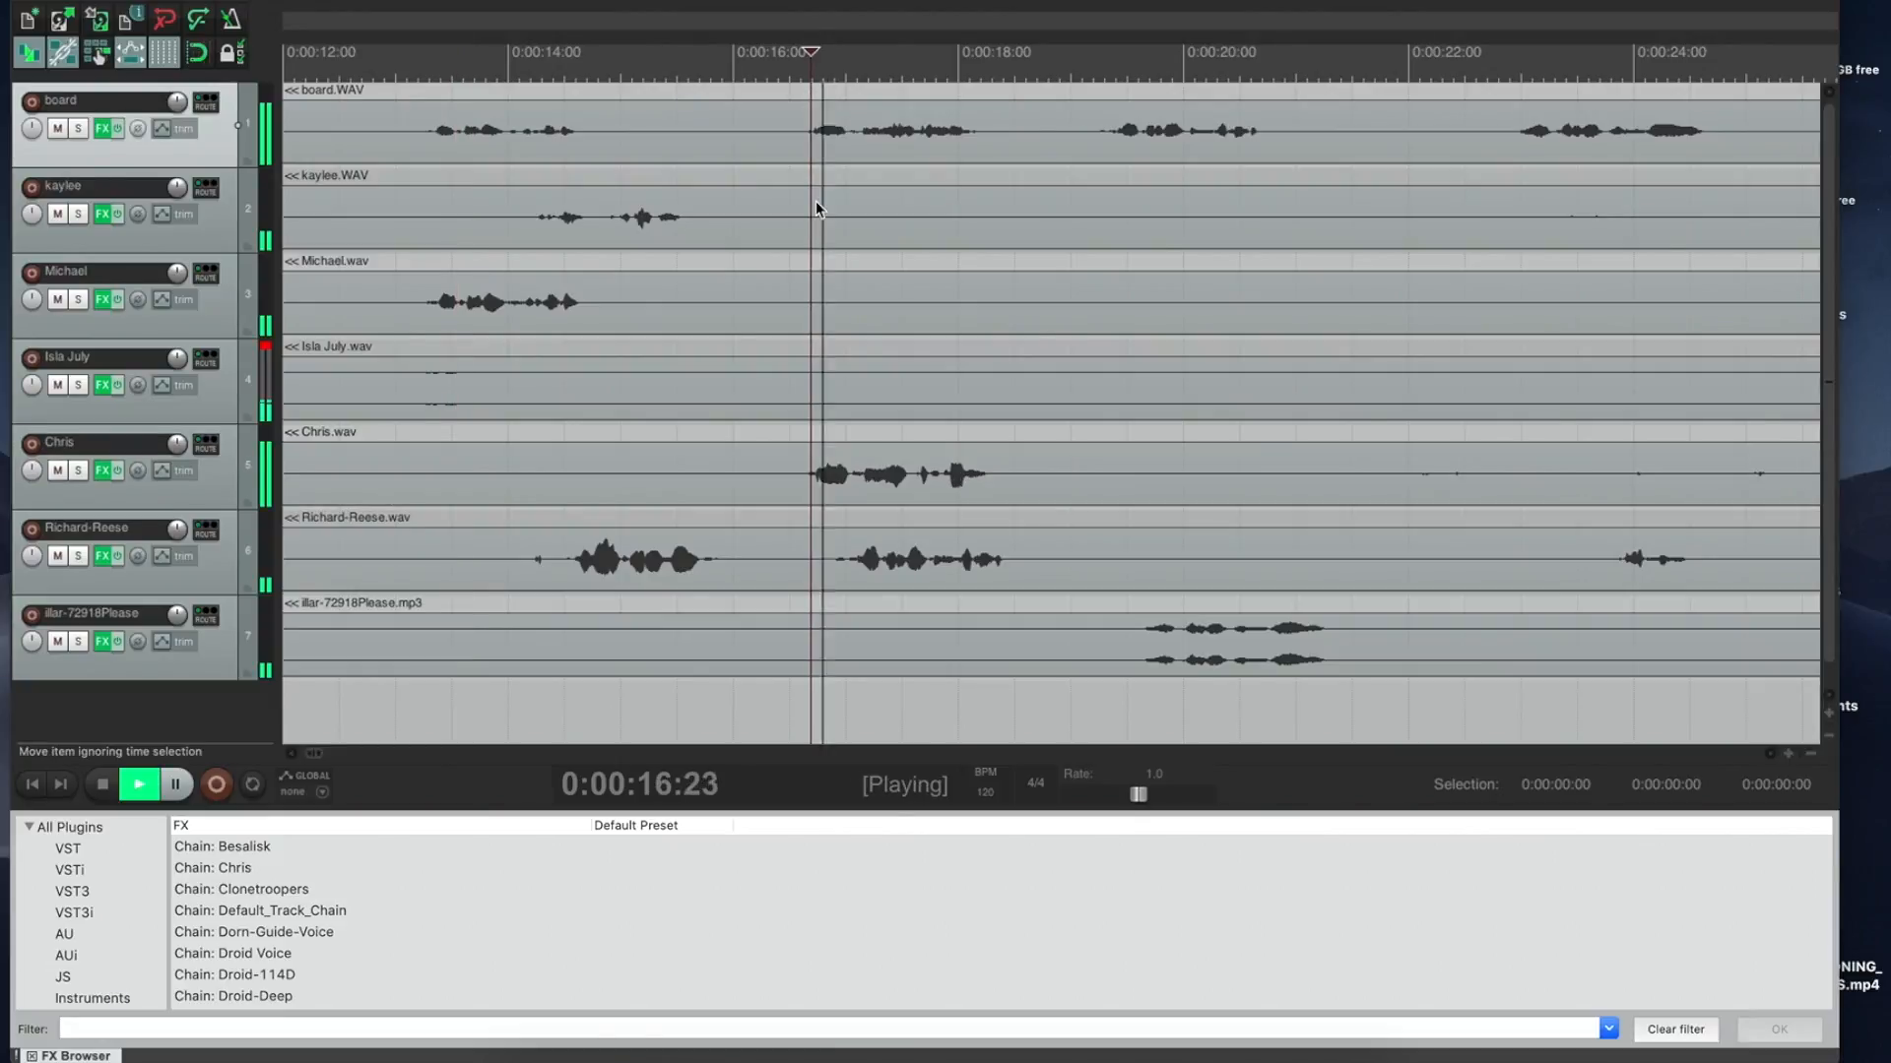
{"action": "key", "text": "space"}
{"action": "left_click", "coordinate": [1105, 88]}
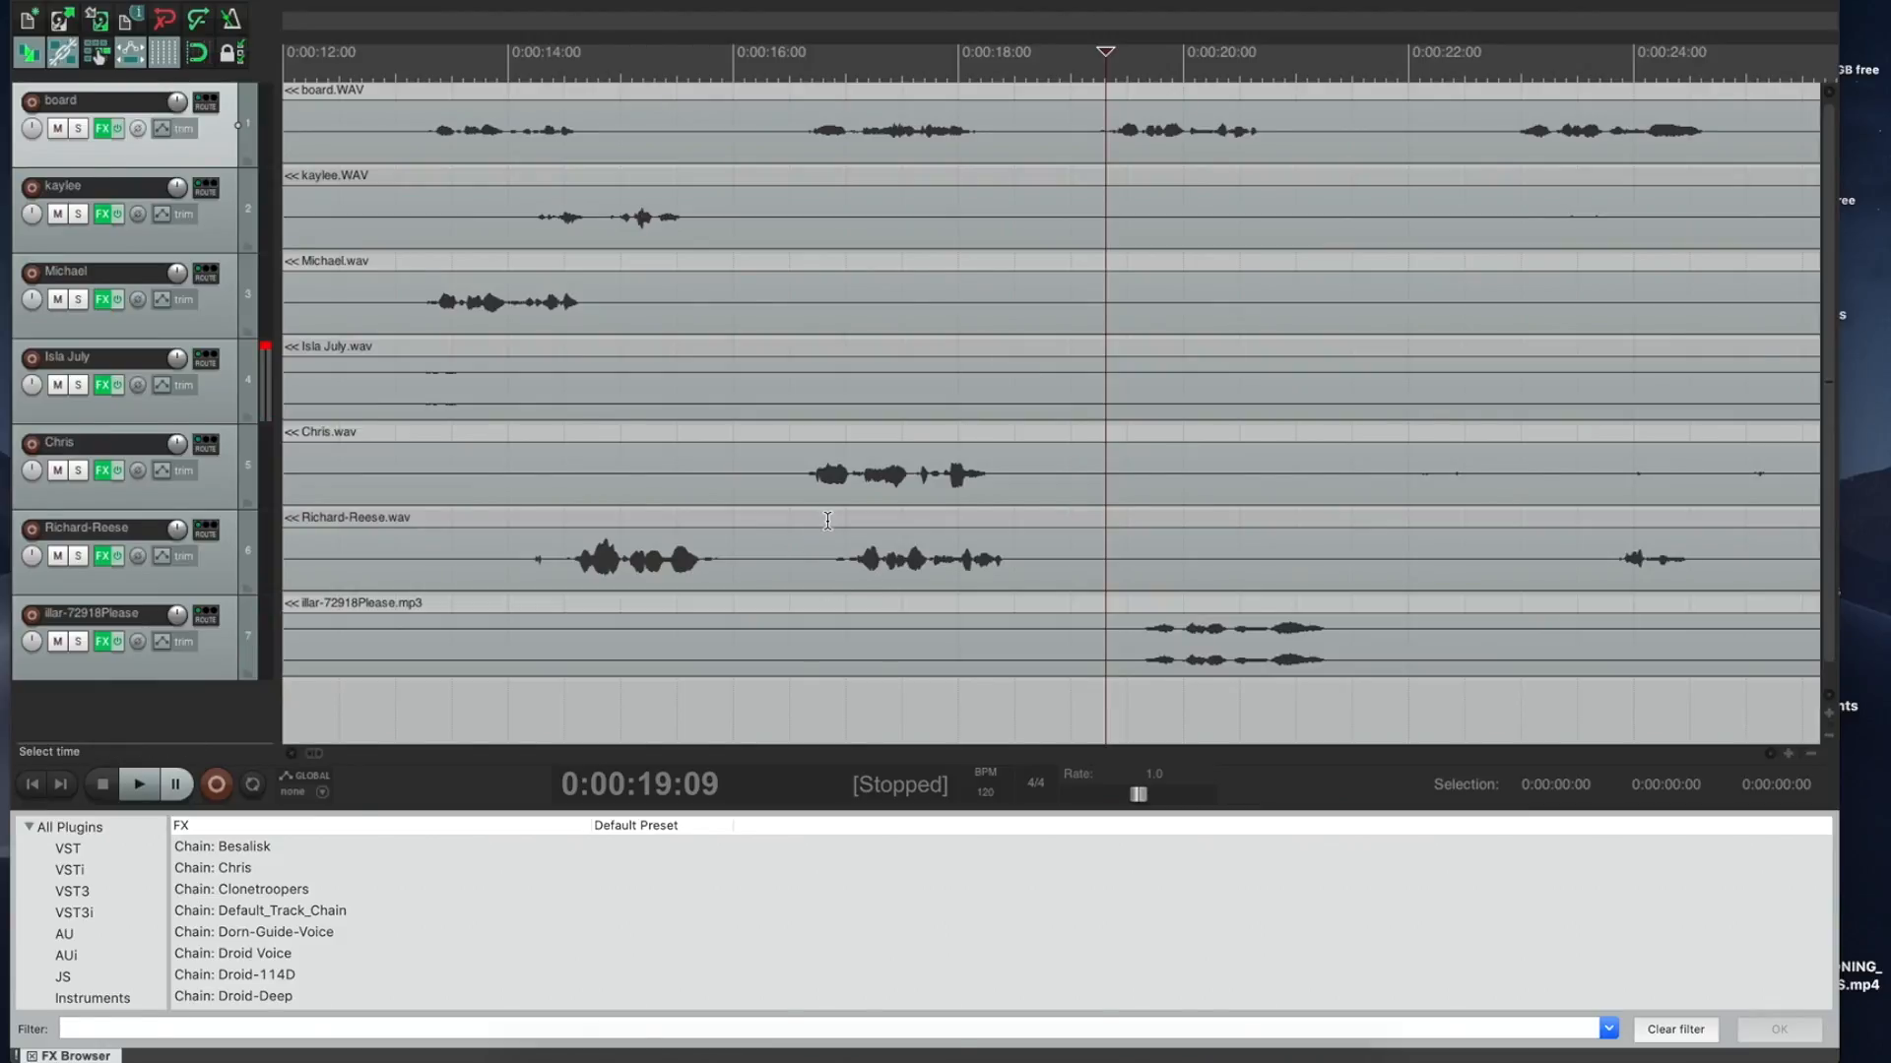
{"action": "left_click", "coordinate": [563, 517]}
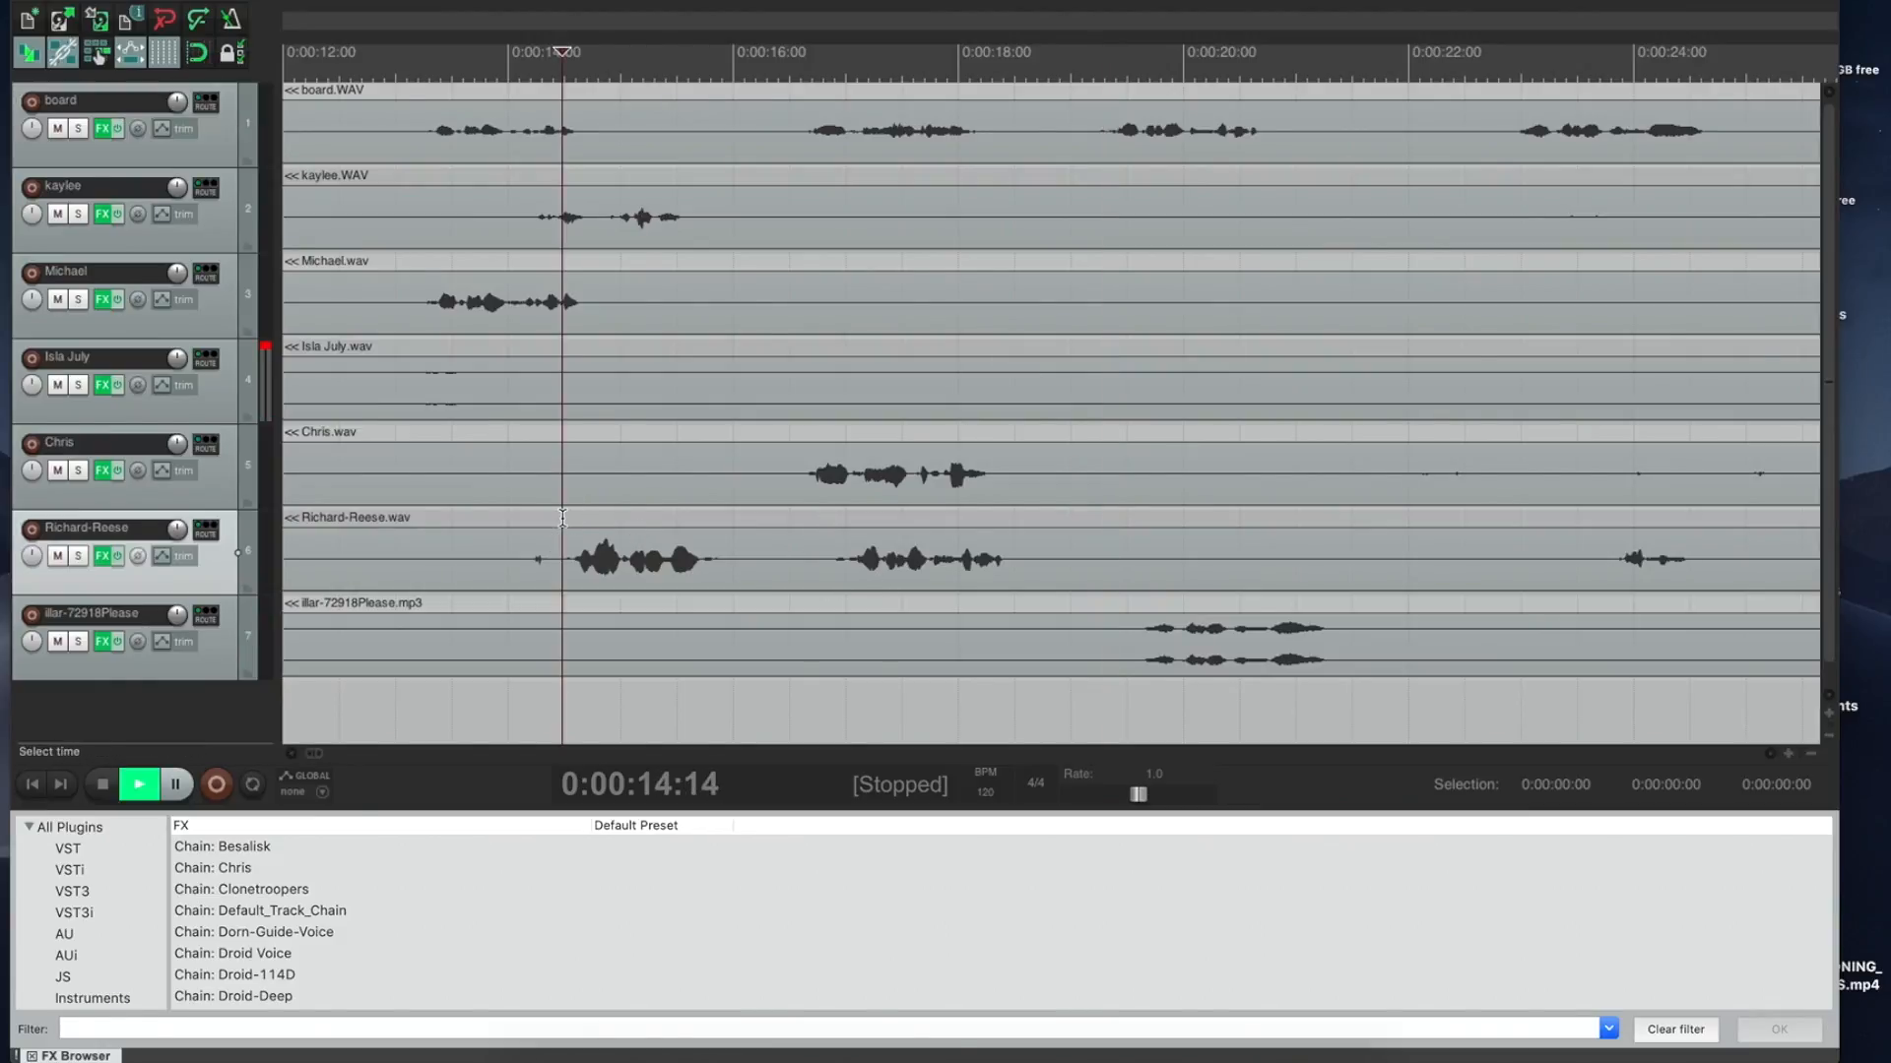
{"action": "key", "text": "space"}
{"action": "key", "text": "space"}
{"action": "left_click_drag", "start_coordinate": [476, 569], "coordinate": [1036, 552]}
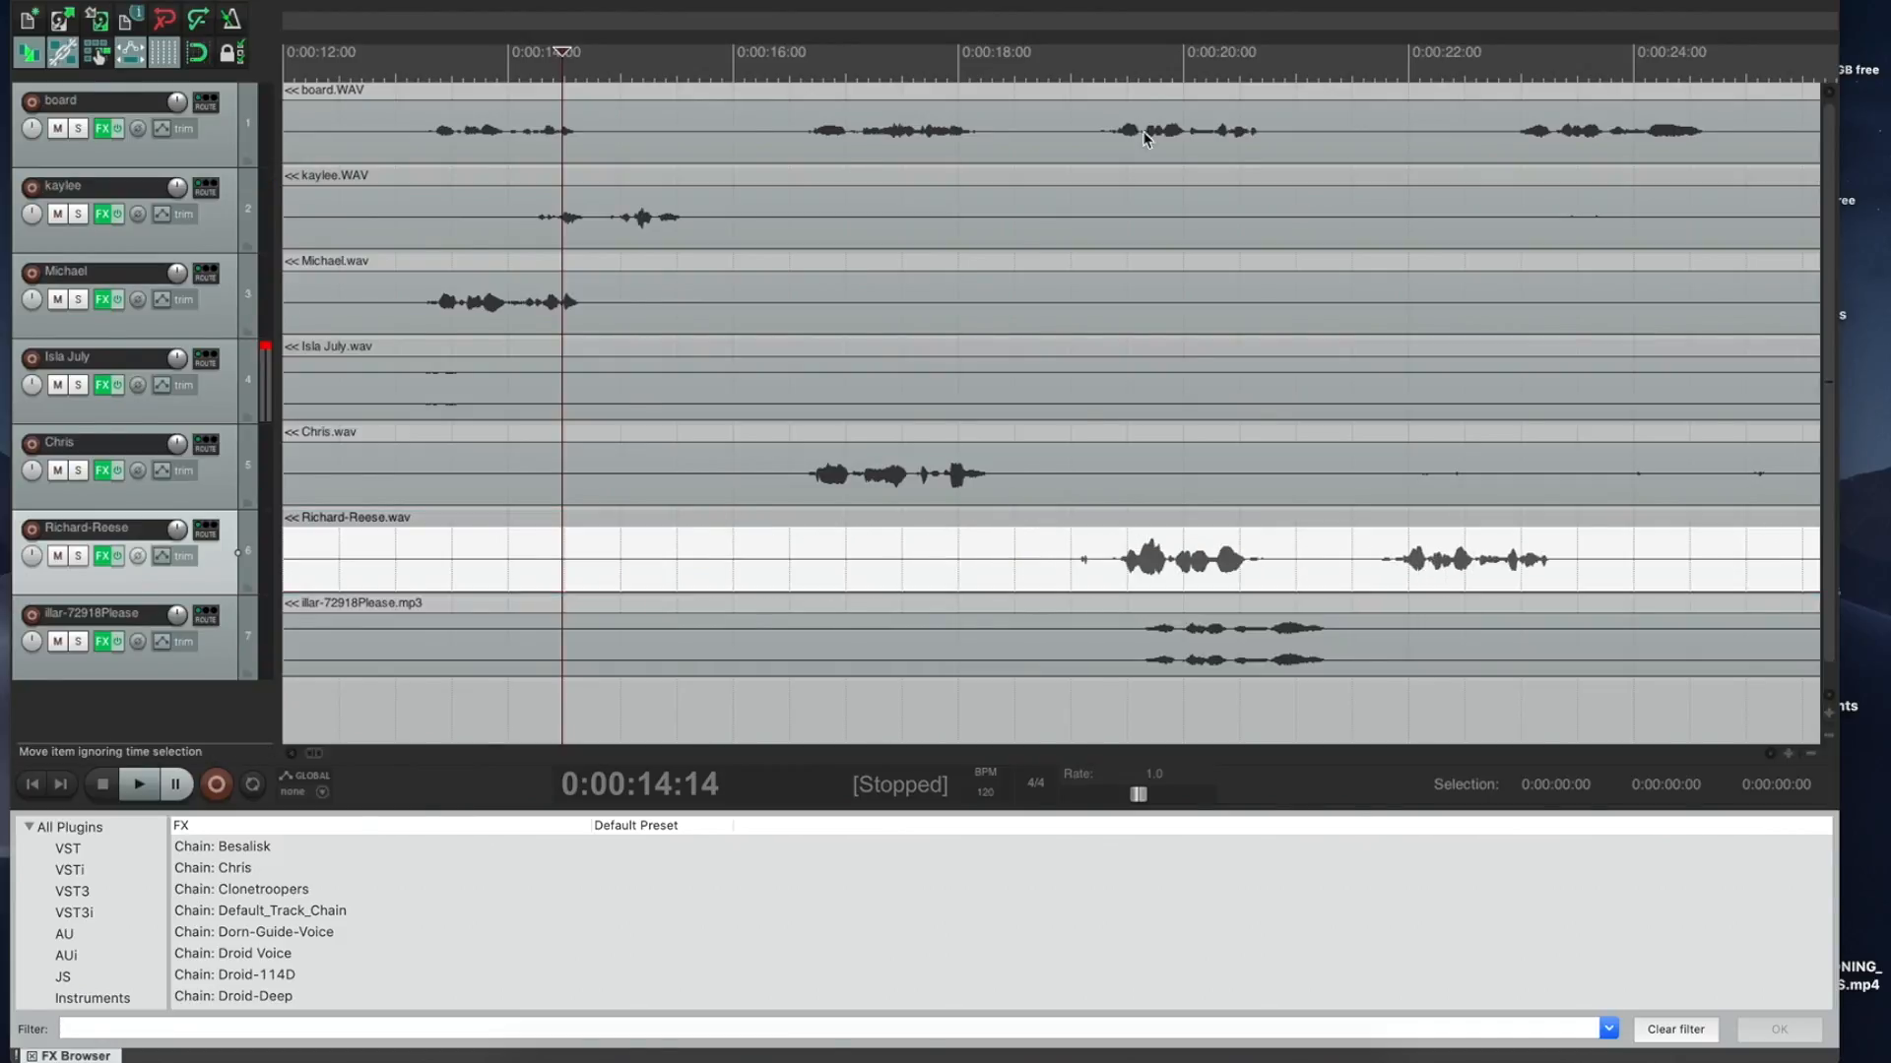
{"action": "left_click", "coordinate": [1093, 89]}
{"action": "key", "text": "space"}
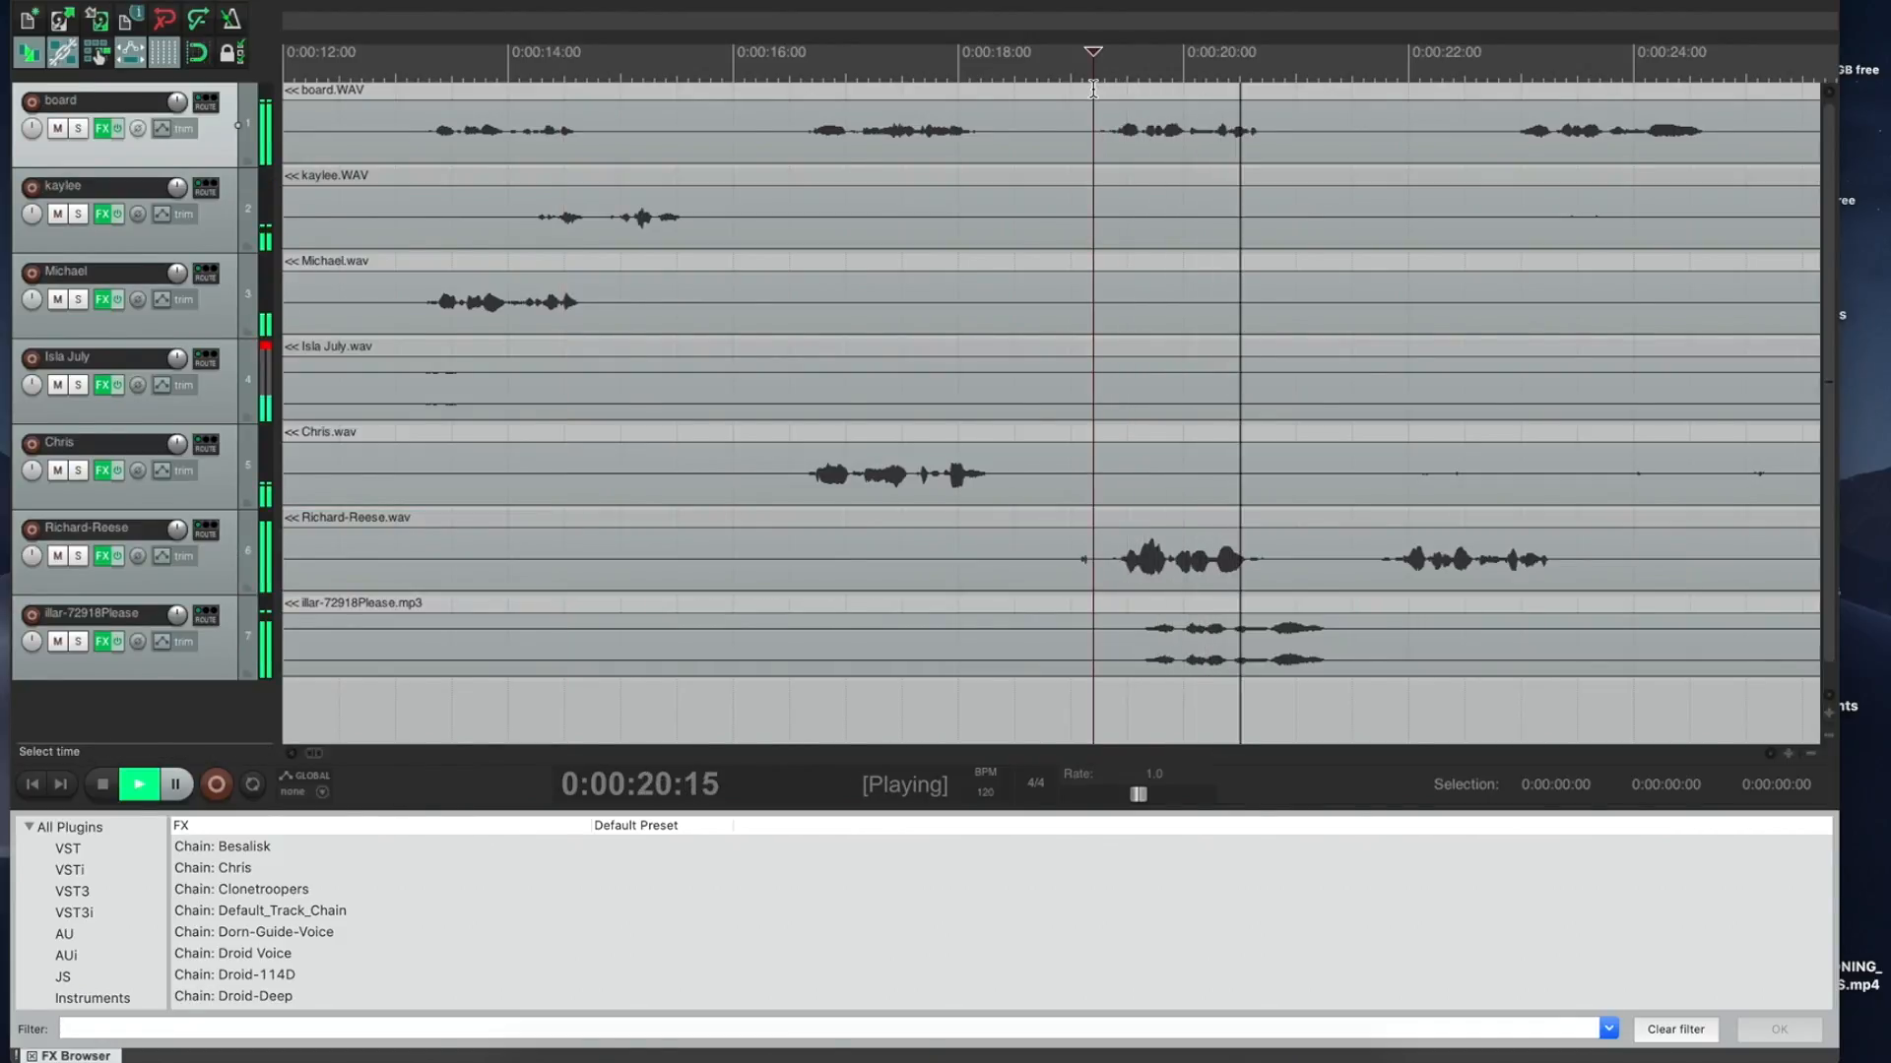
{"action": "key", "text": "space"}
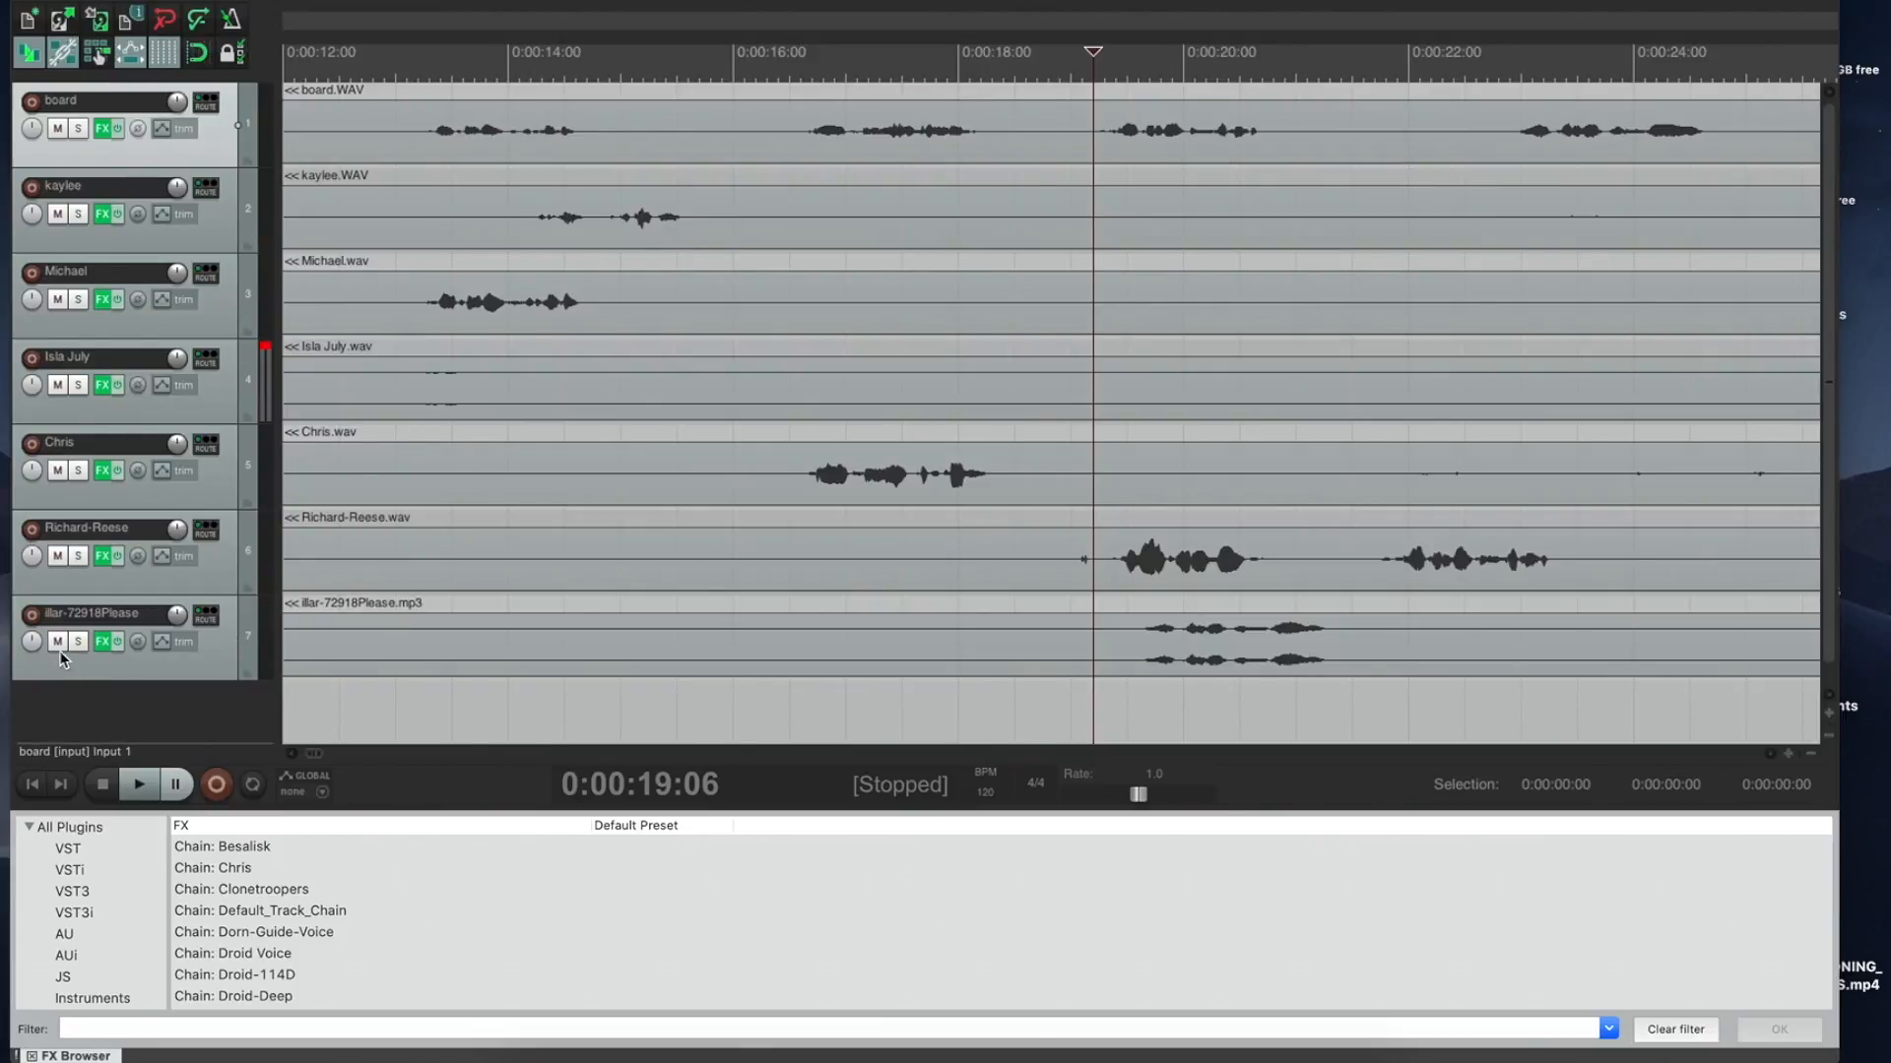
{"action": "left_click", "coordinate": [58, 642]}
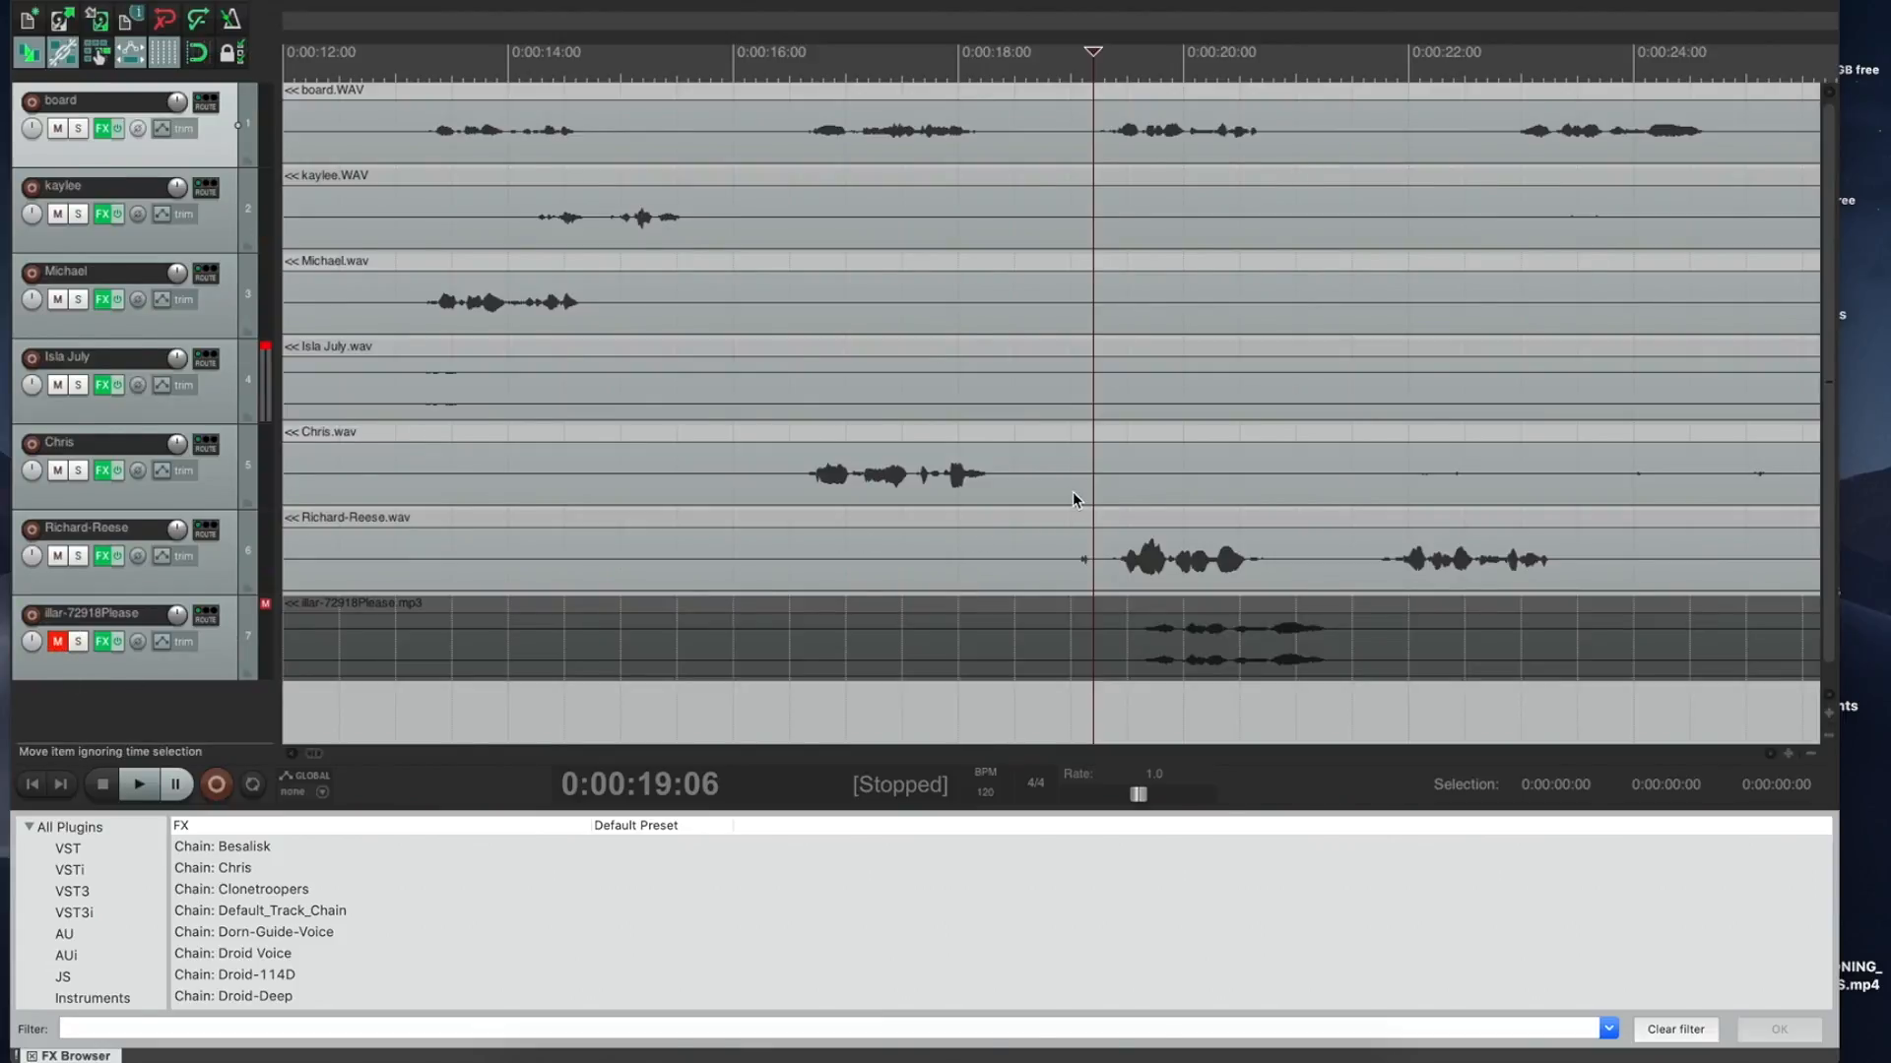
{"action": "left_click_drag", "start_coordinate": [1142, 555], "coordinate": [1128, 559]}
{"action": "key", "text": "space"}
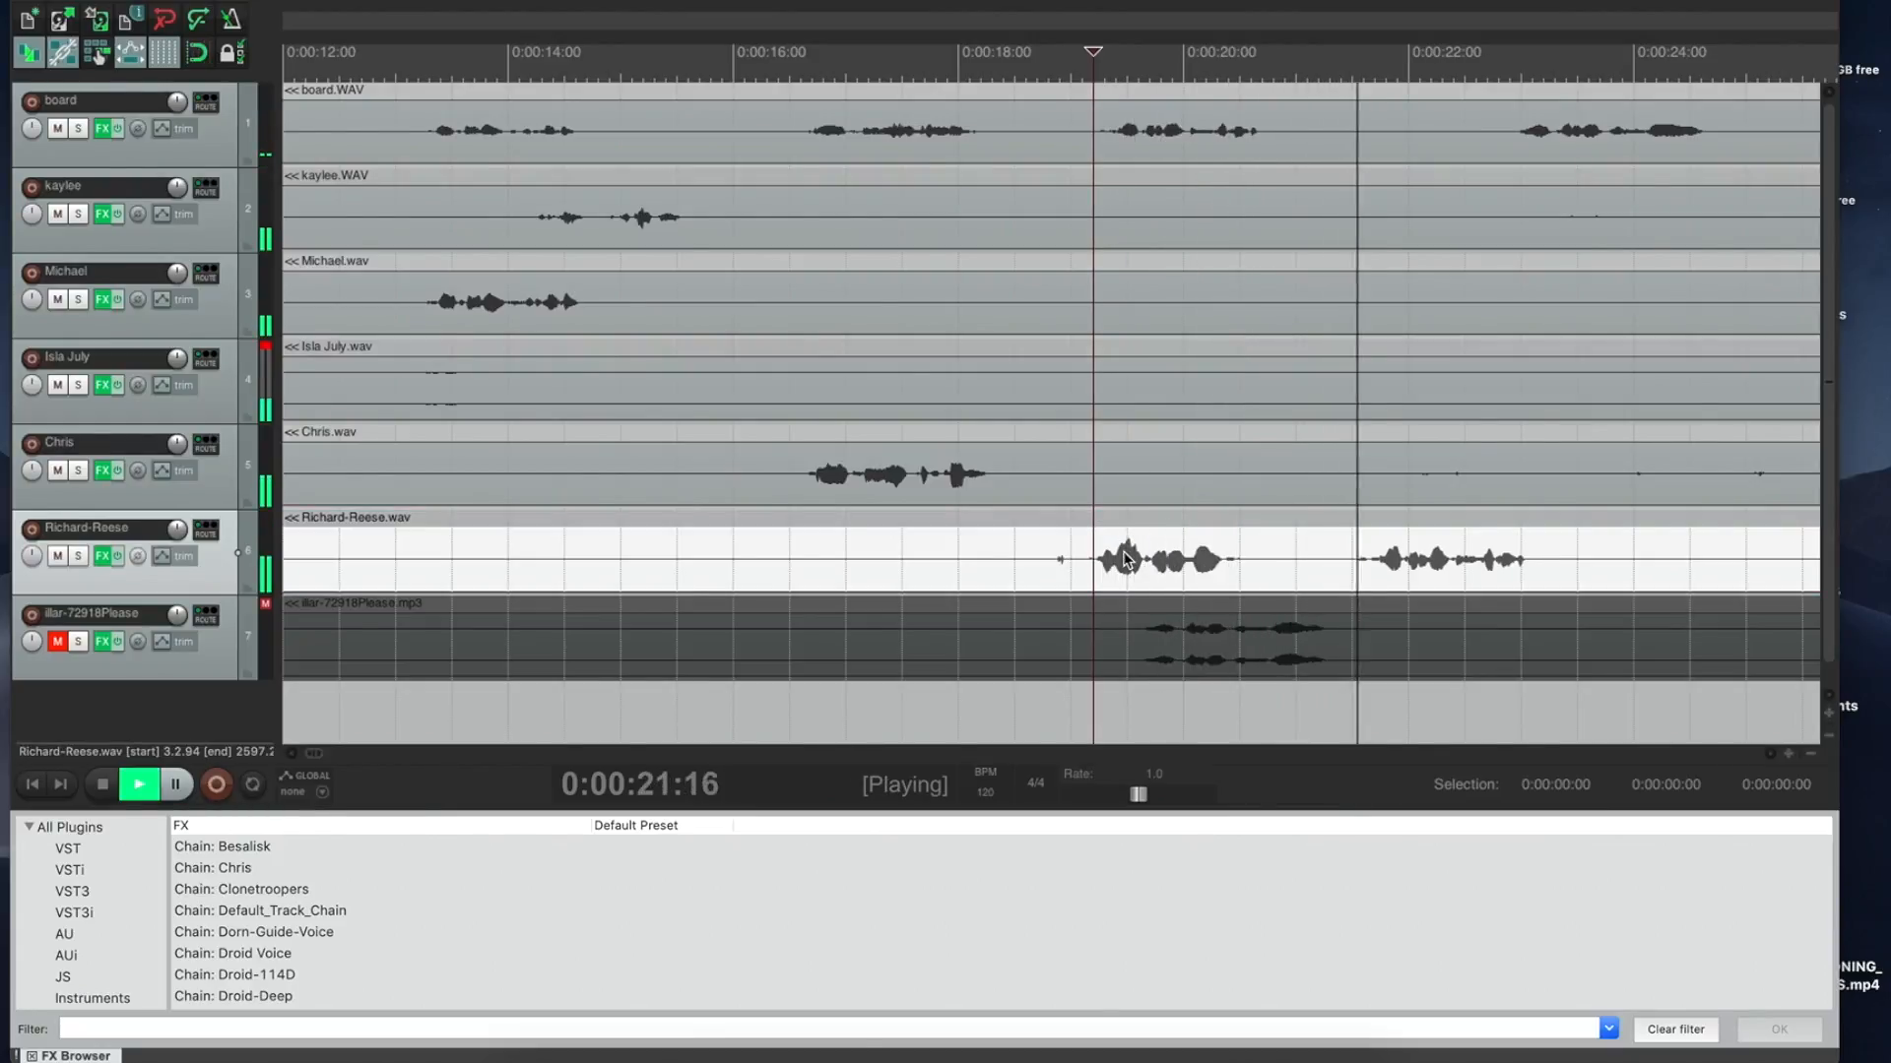
{"action": "key", "text": "space"}
{"action": "left_click_drag", "start_coordinate": [1280, 547], "coordinate": [1020, 545]}
{"action": "left_click_drag", "start_coordinate": [1161, 546], "coordinate": [1142, 549]}
{"action": "key", "text": "space"}
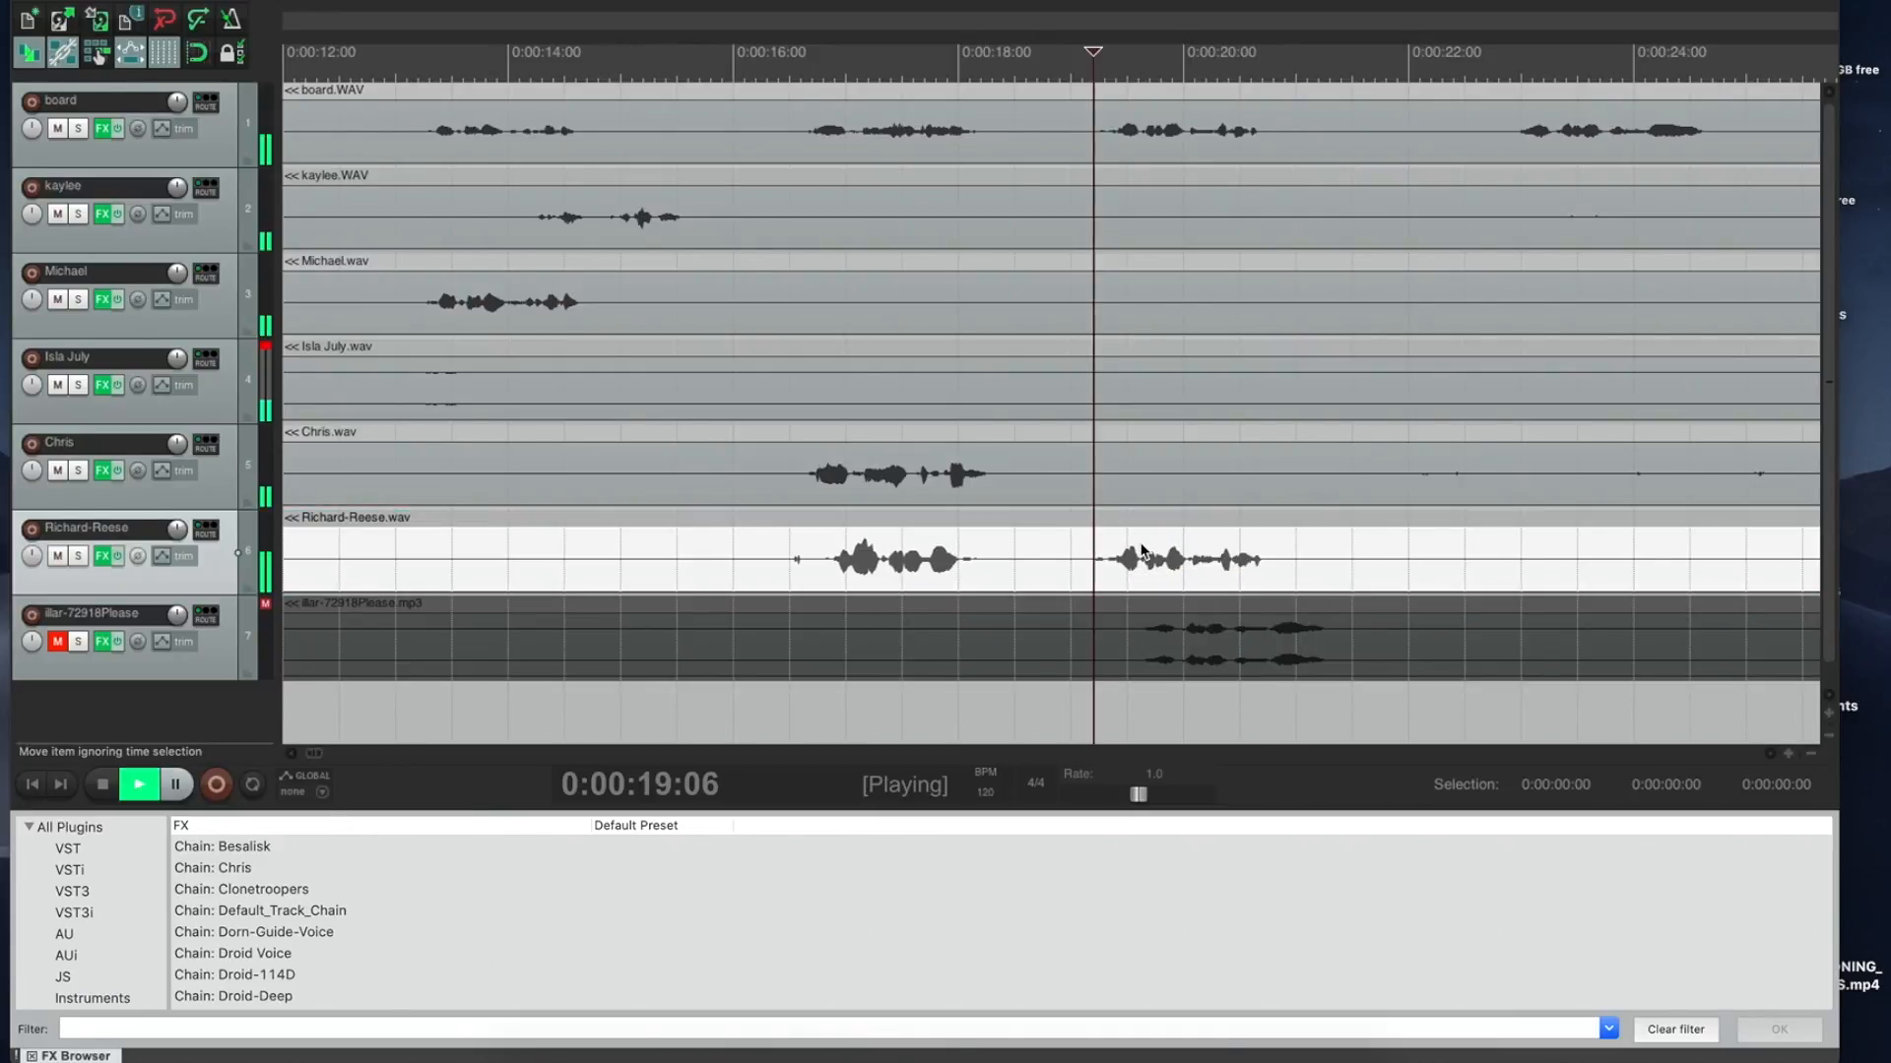
{"action": "key", "text": "space"}
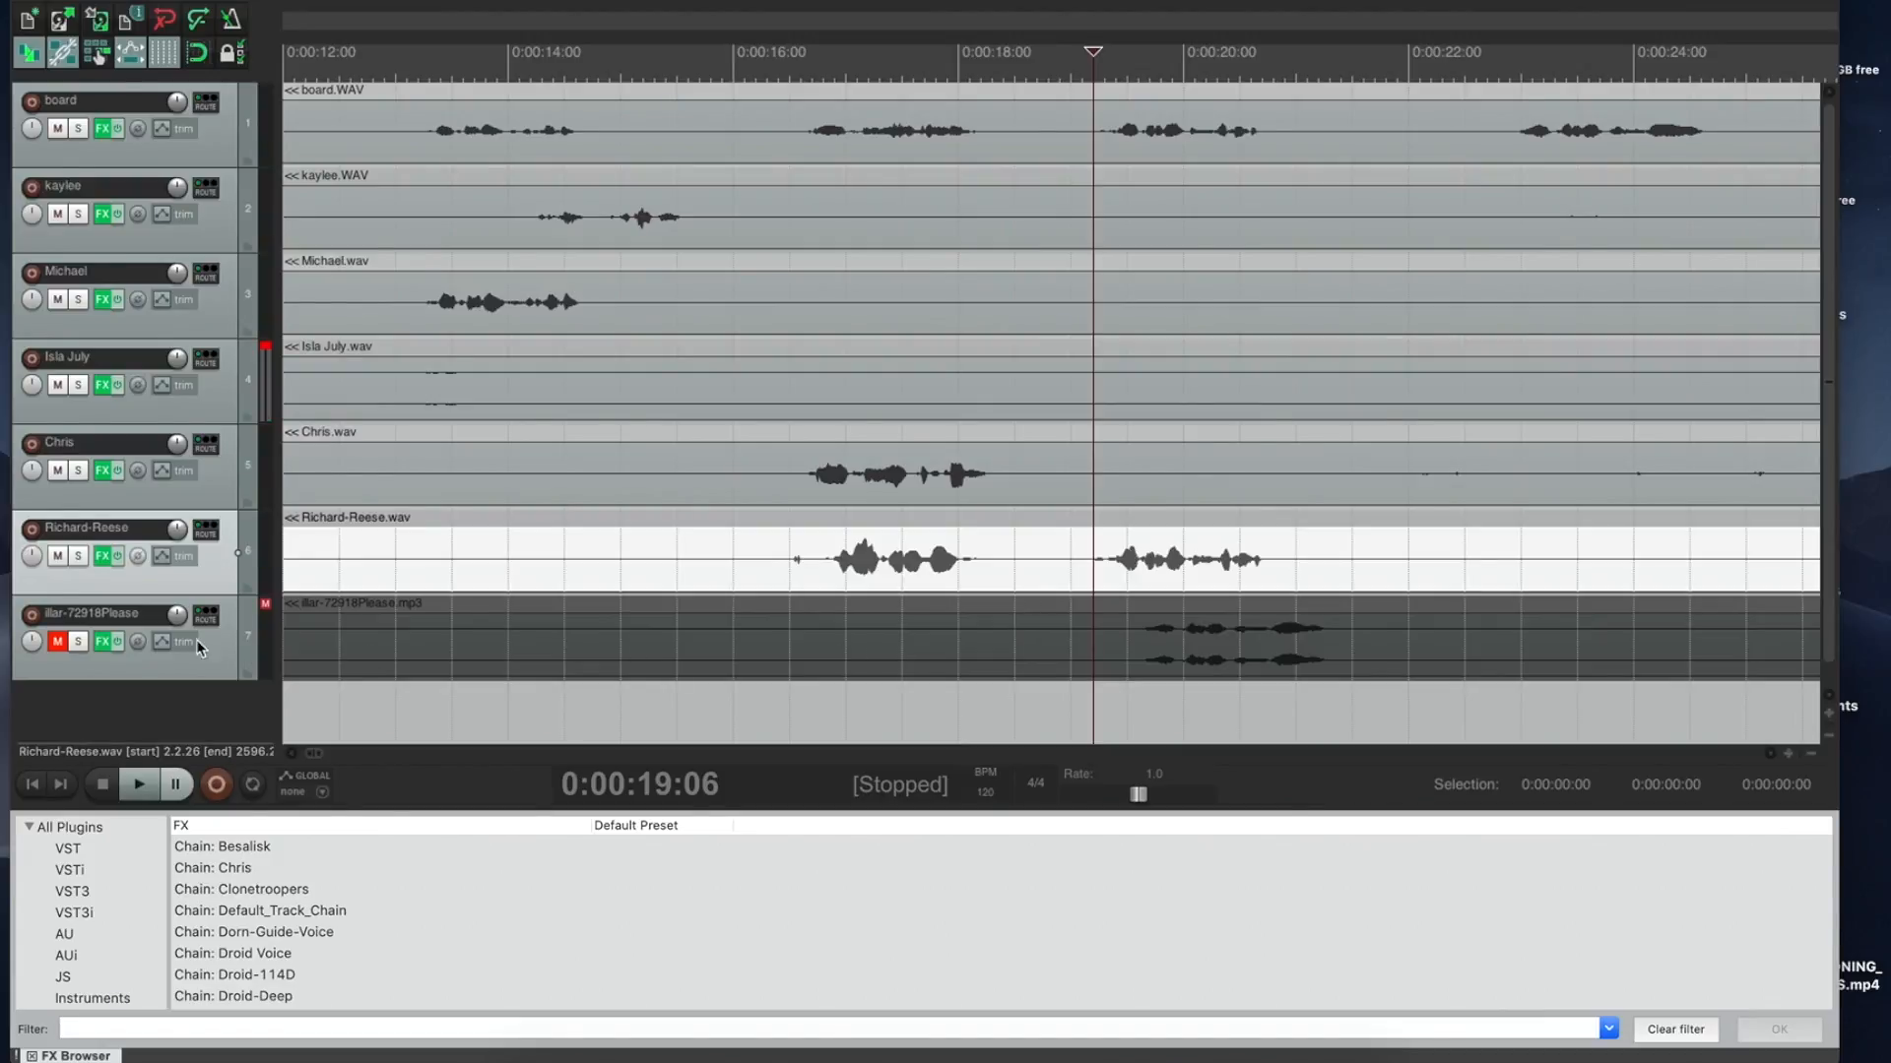
Step: Unmute the illar-72918Please track and push its clip about three seconds later, to roughly 22 seconds
{"action": "left_click", "coordinate": [57, 641]}
{"action": "left_click_drag", "start_coordinate": [1100, 647], "coordinate": [1512, 636]}
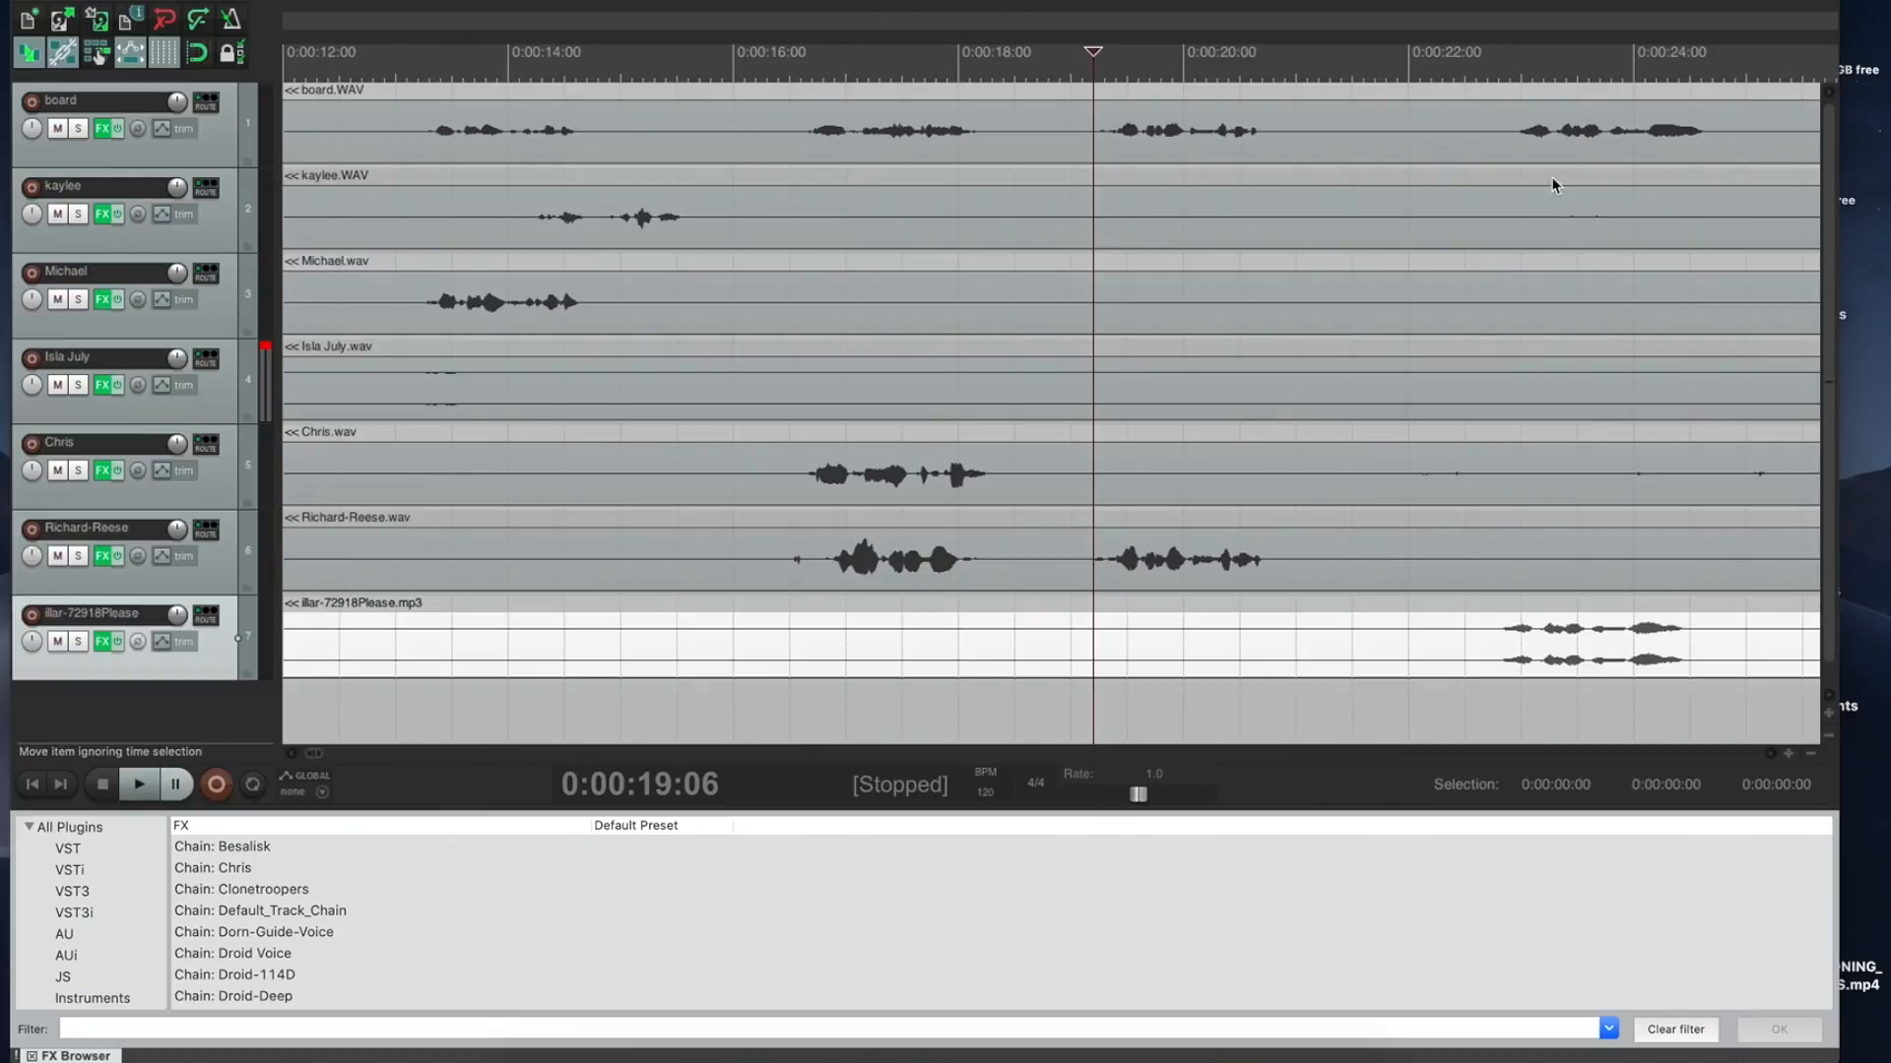
{"action": "left_click", "coordinate": [1551, 199]}
{"action": "key", "text": "space"}
{"action": "key", "text": "space"}
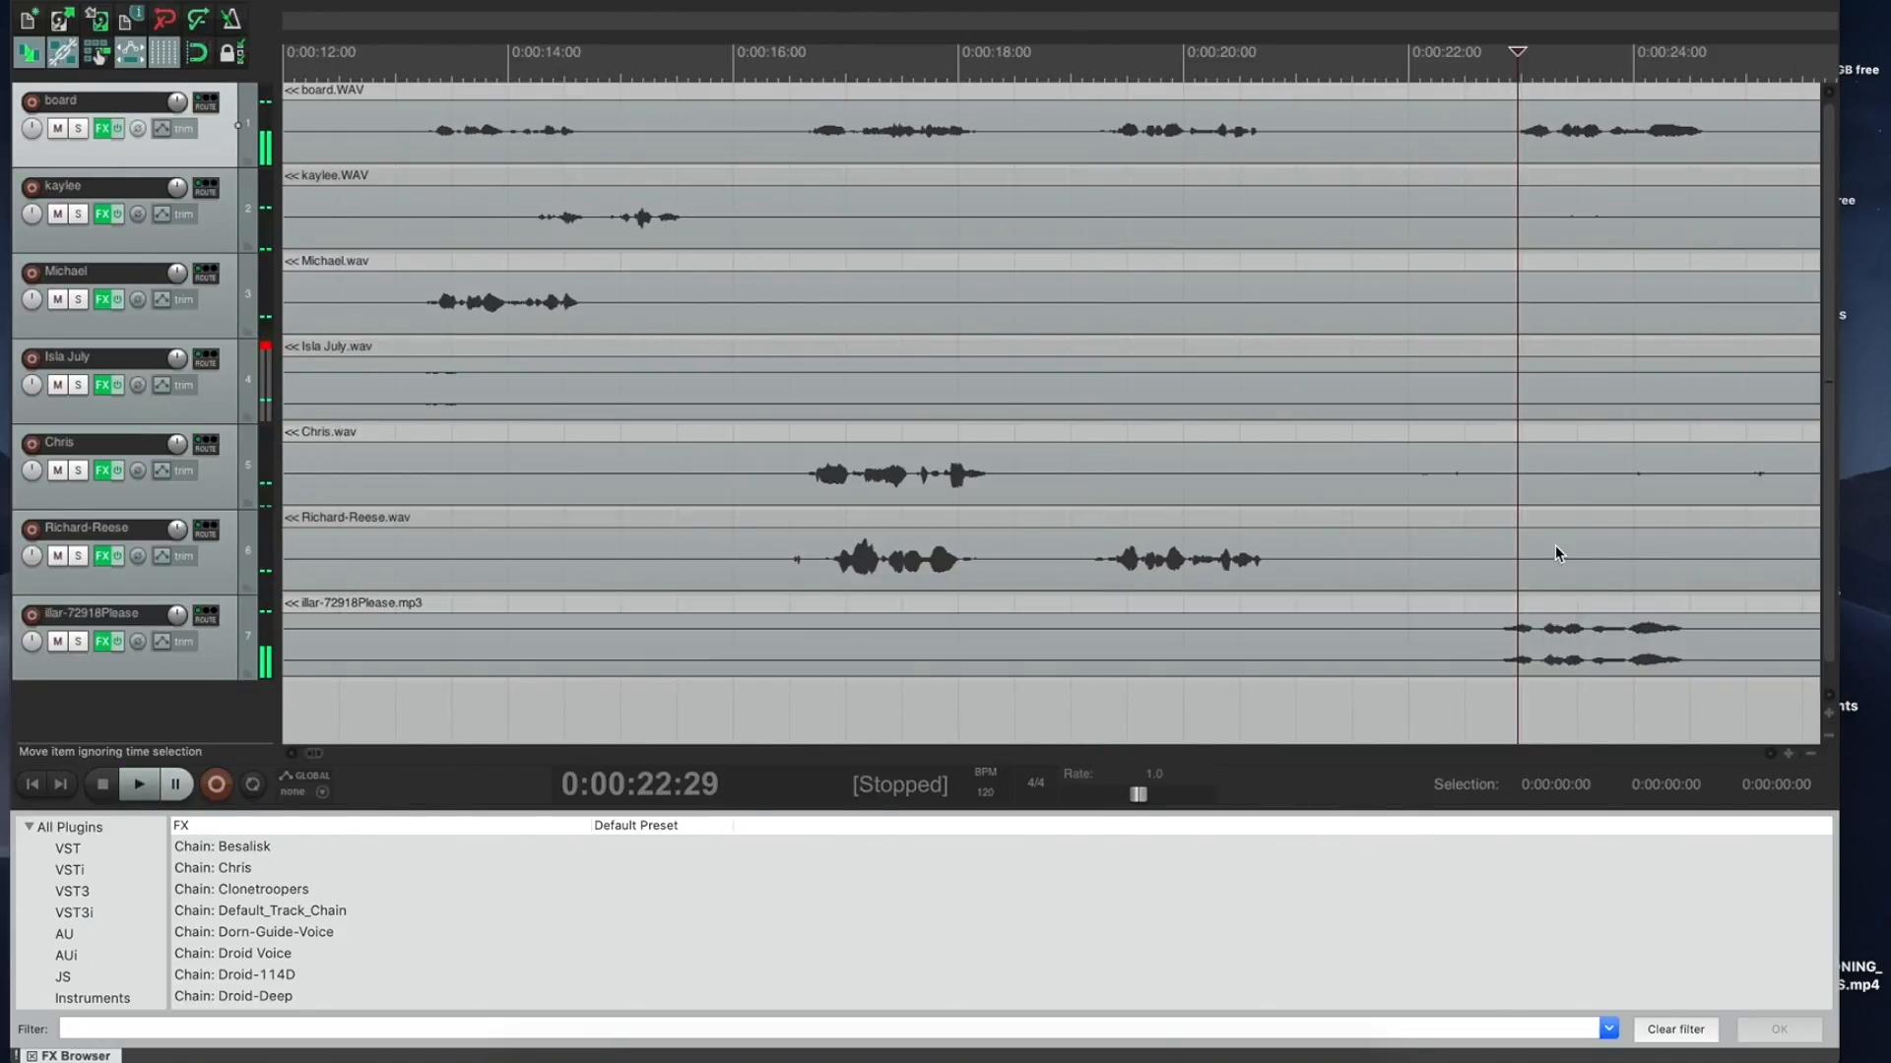
{"action": "left_click_drag", "start_coordinate": [1556, 645], "coordinate": [1578, 647]}
{"action": "key", "text": "space"}
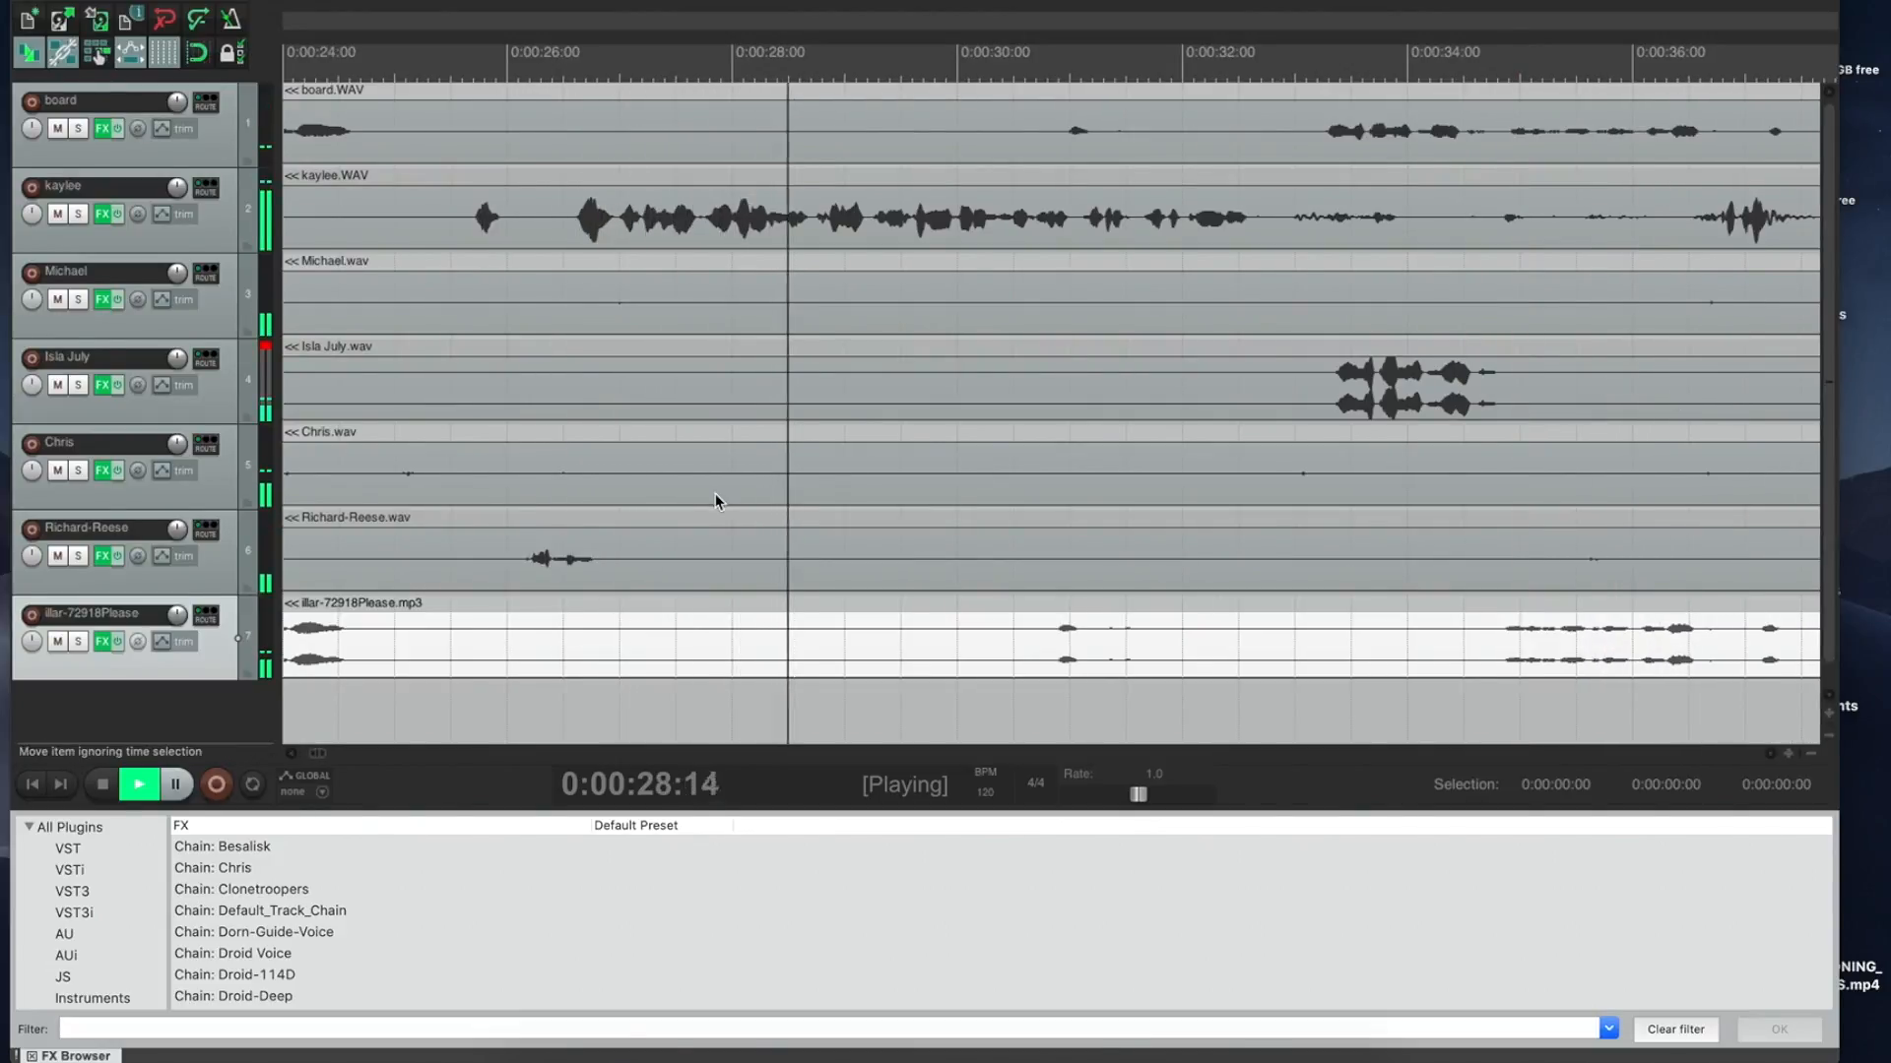
{"action": "key", "text": "space"}
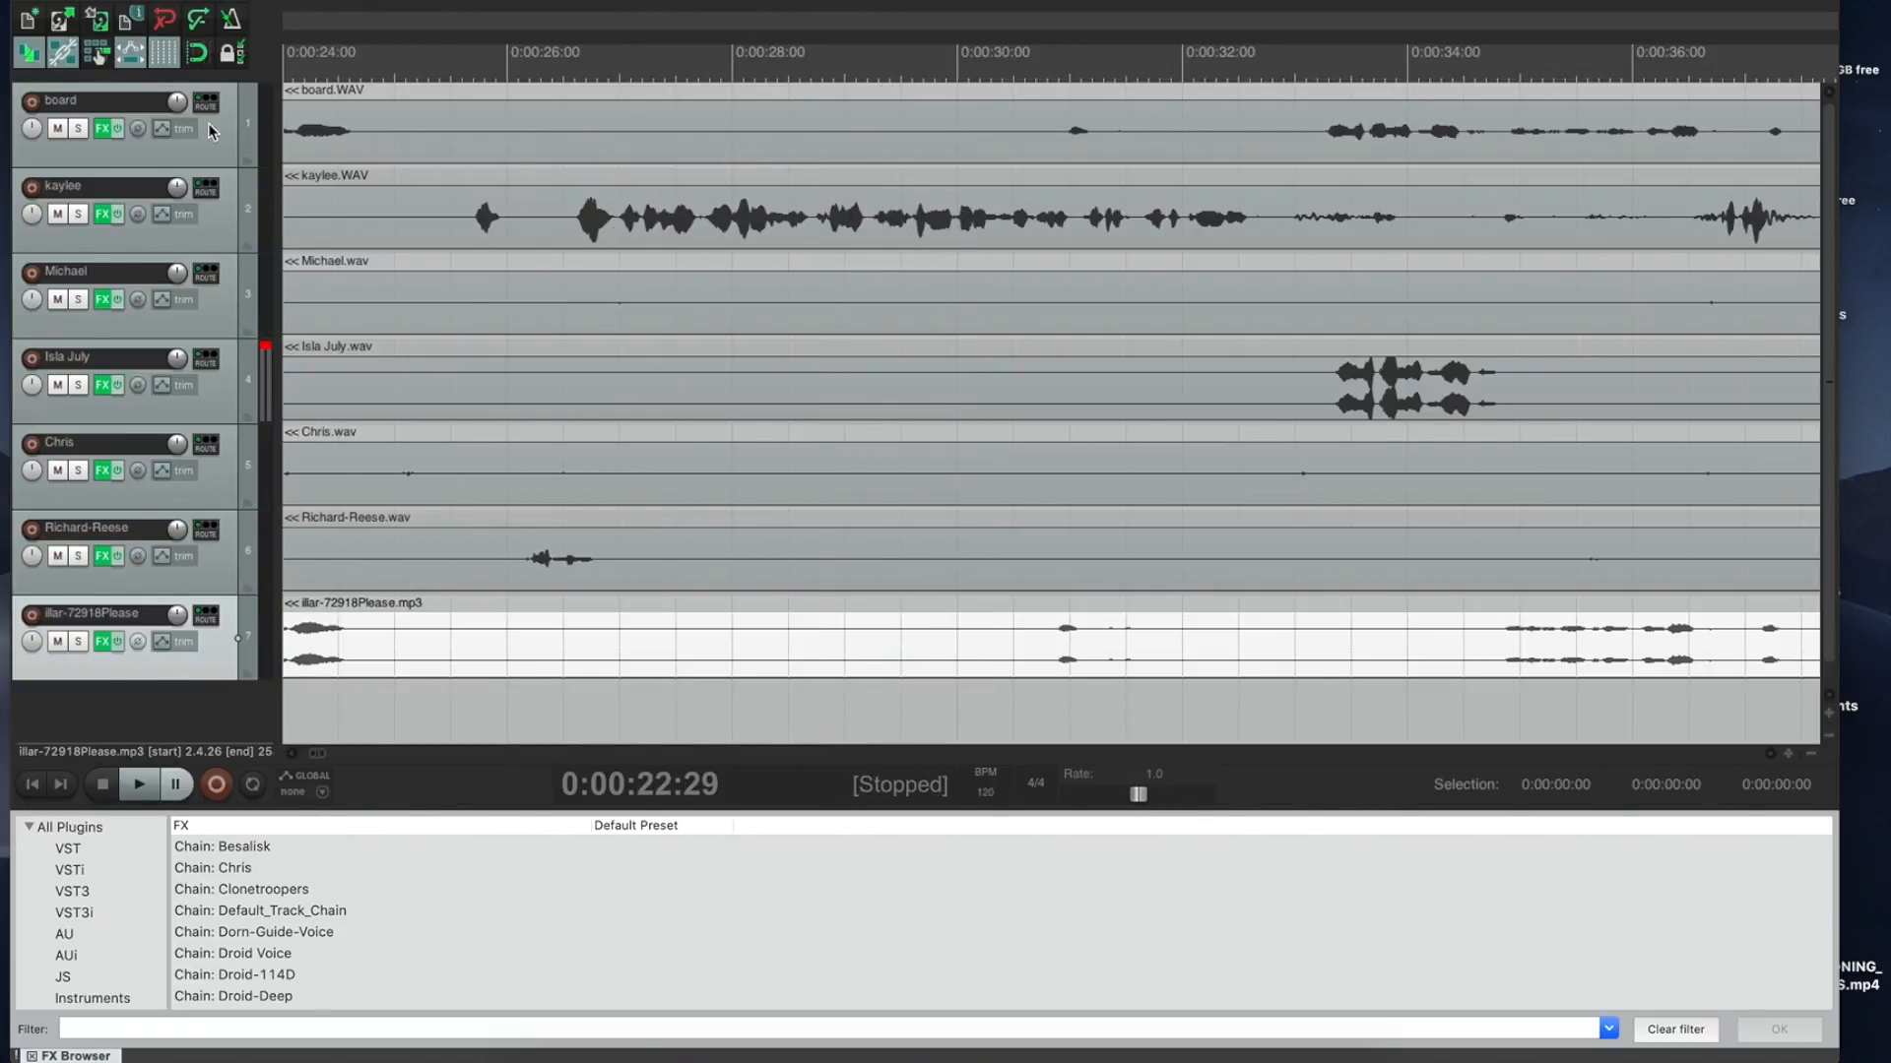
Step: Save the project as Session36-Hour1 in the Session35-Hour3 folder, moving rather than copying media
{"action": "left_click", "coordinate": [170, 2]}
{"action": "mouse_move", "coordinate": [238, 113]}
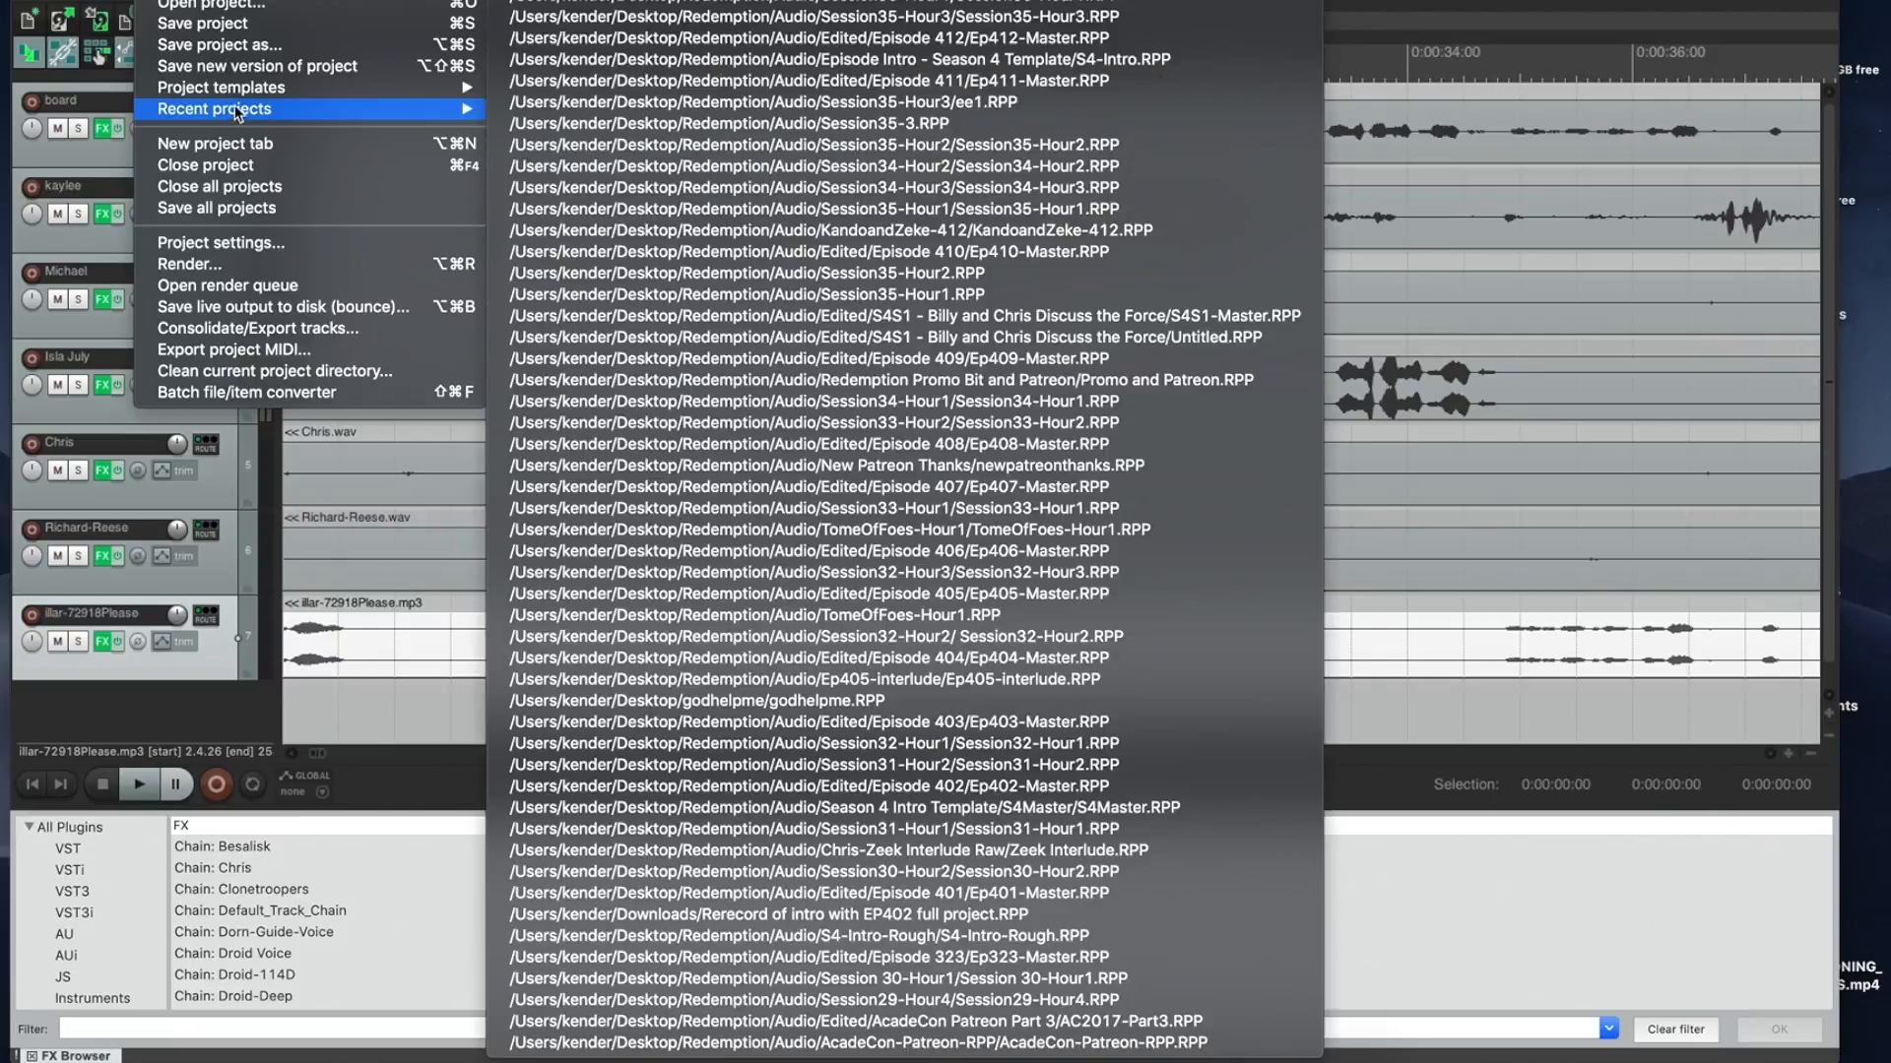
{"action": "left_click", "coordinate": [246, 44]}
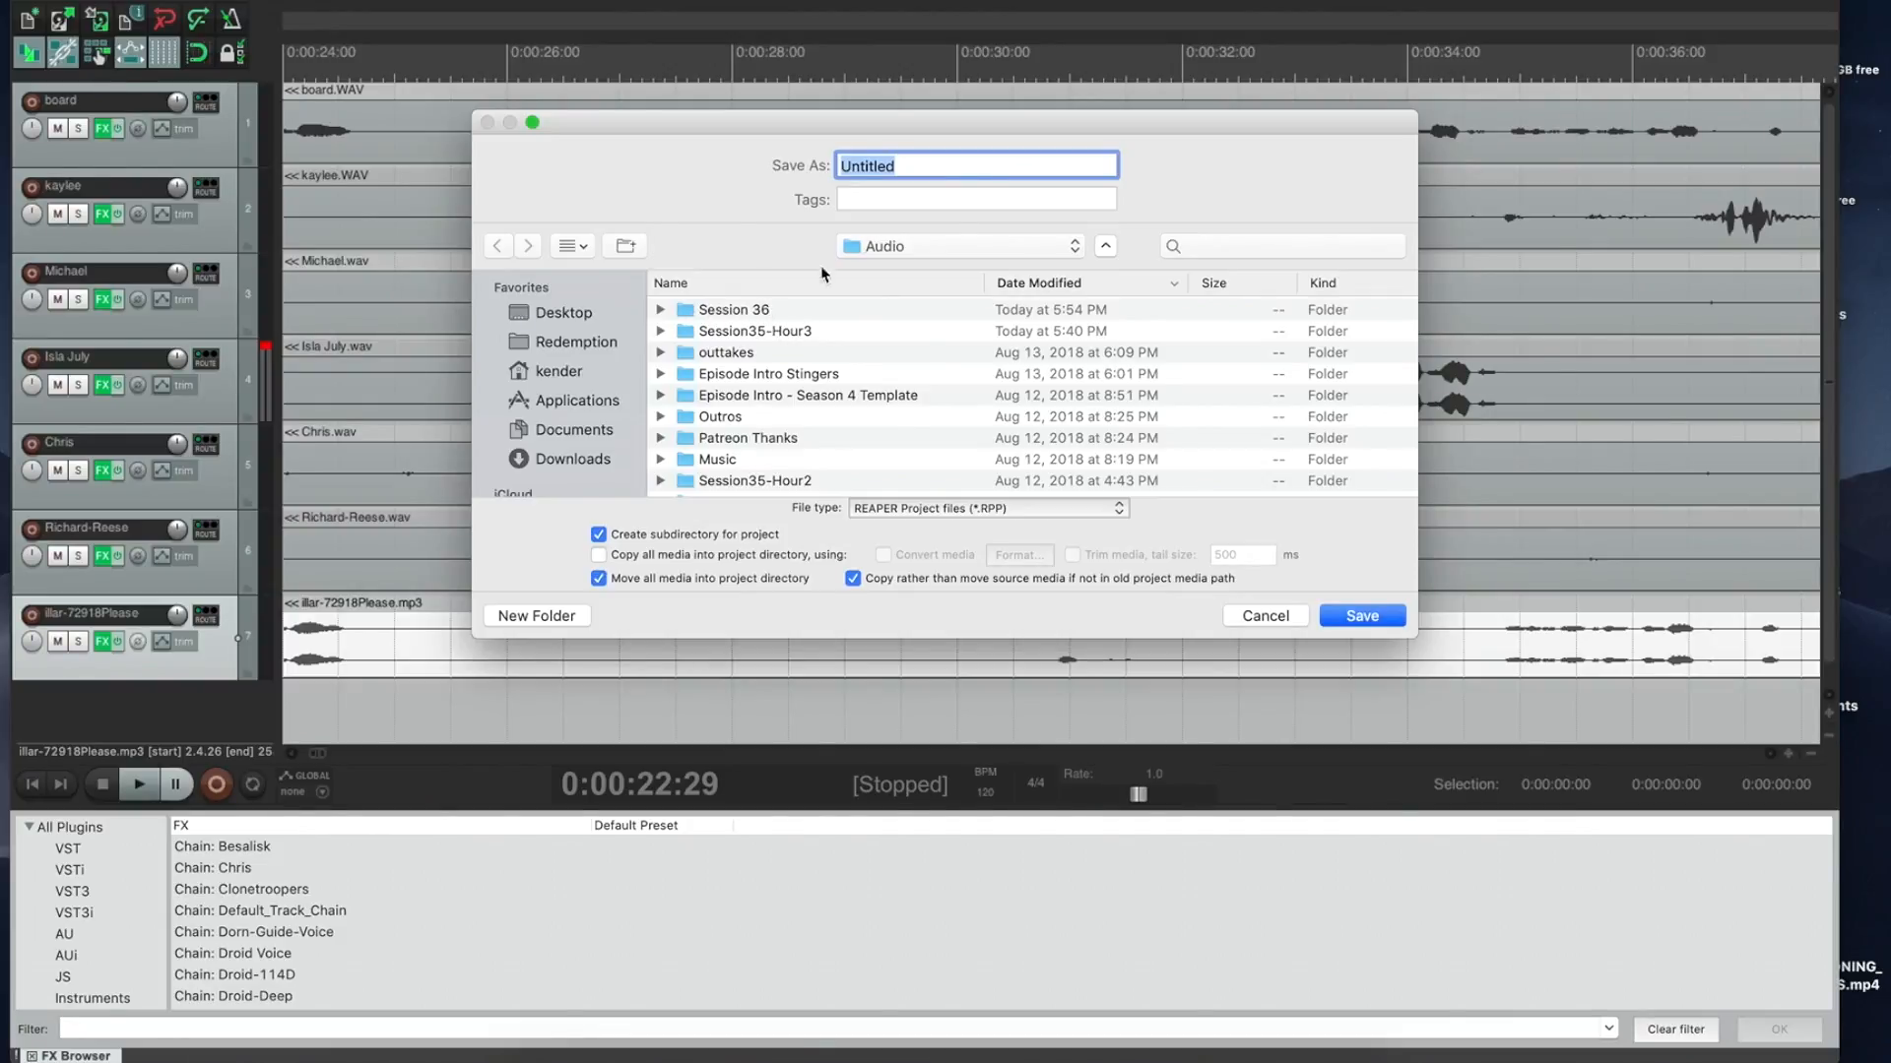
{"action": "type", "text": "Session36-Hour1"}
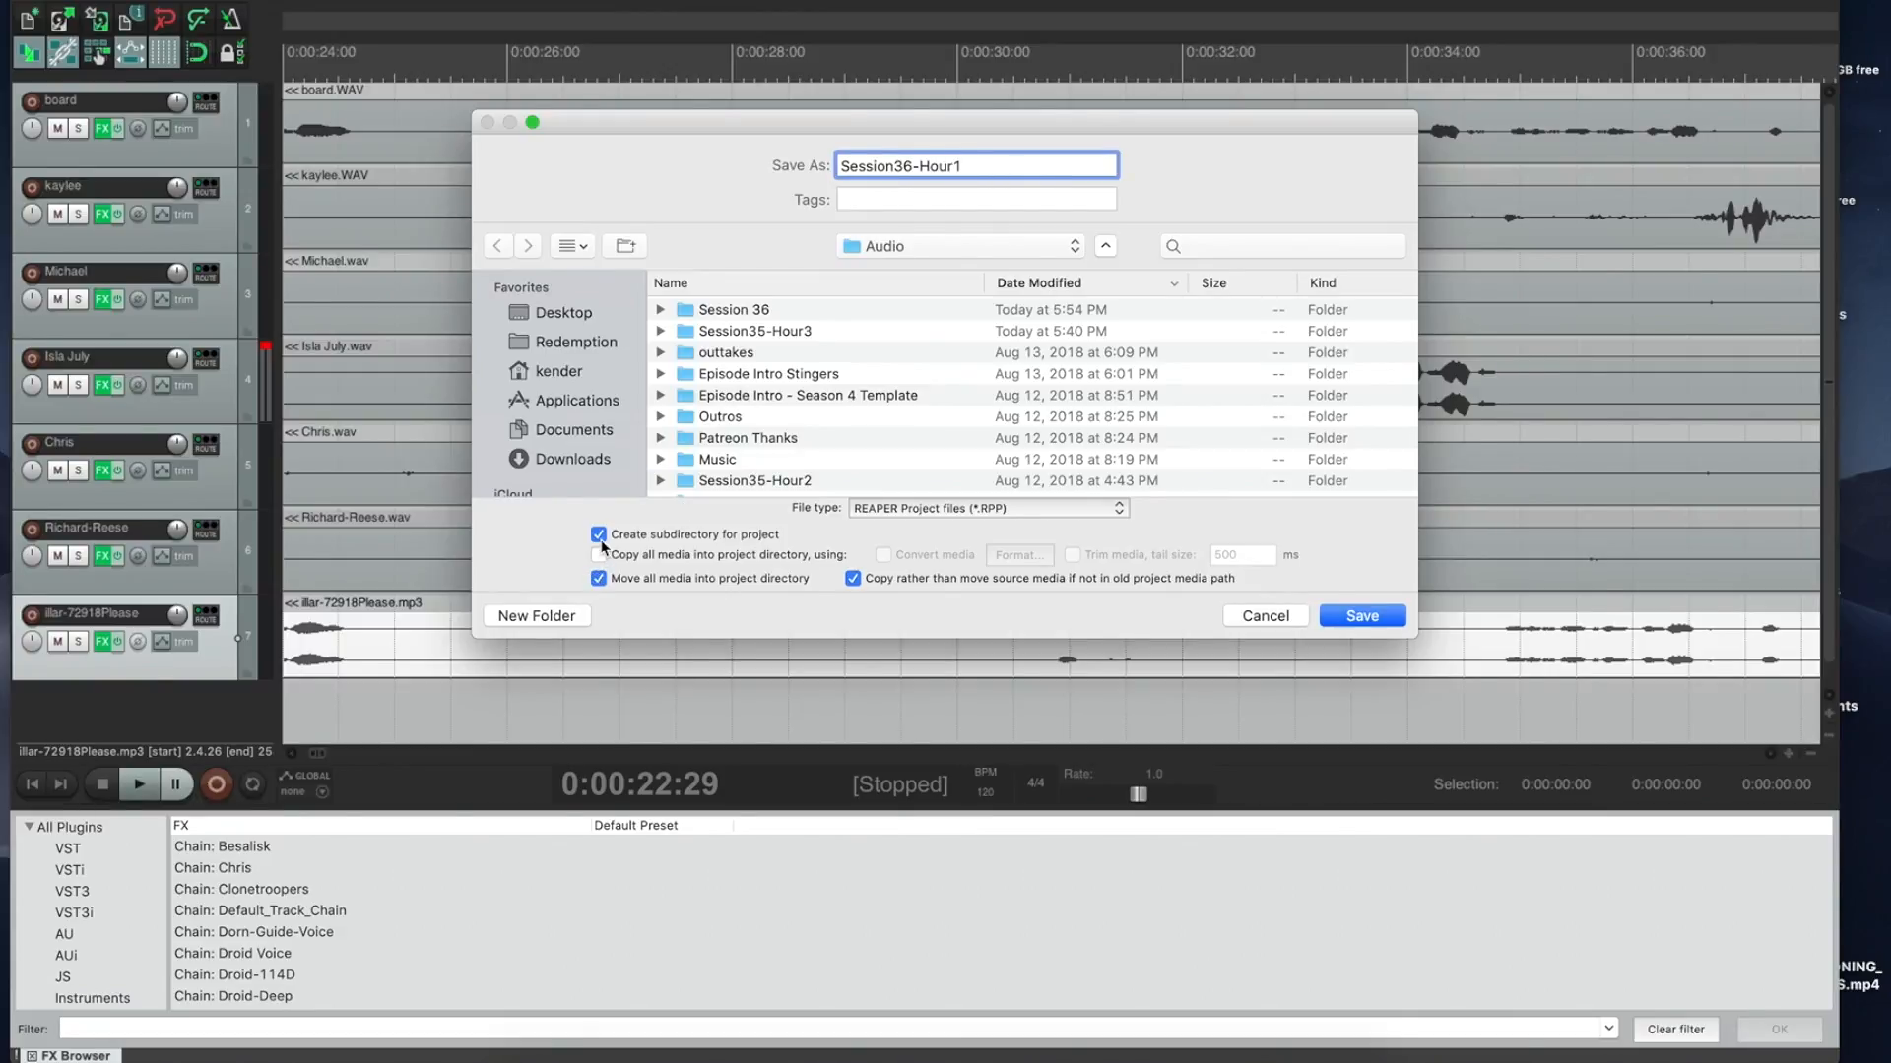
{"action": "left_click", "coordinate": [853, 578]}
{"action": "left_click", "coordinate": [737, 481]}
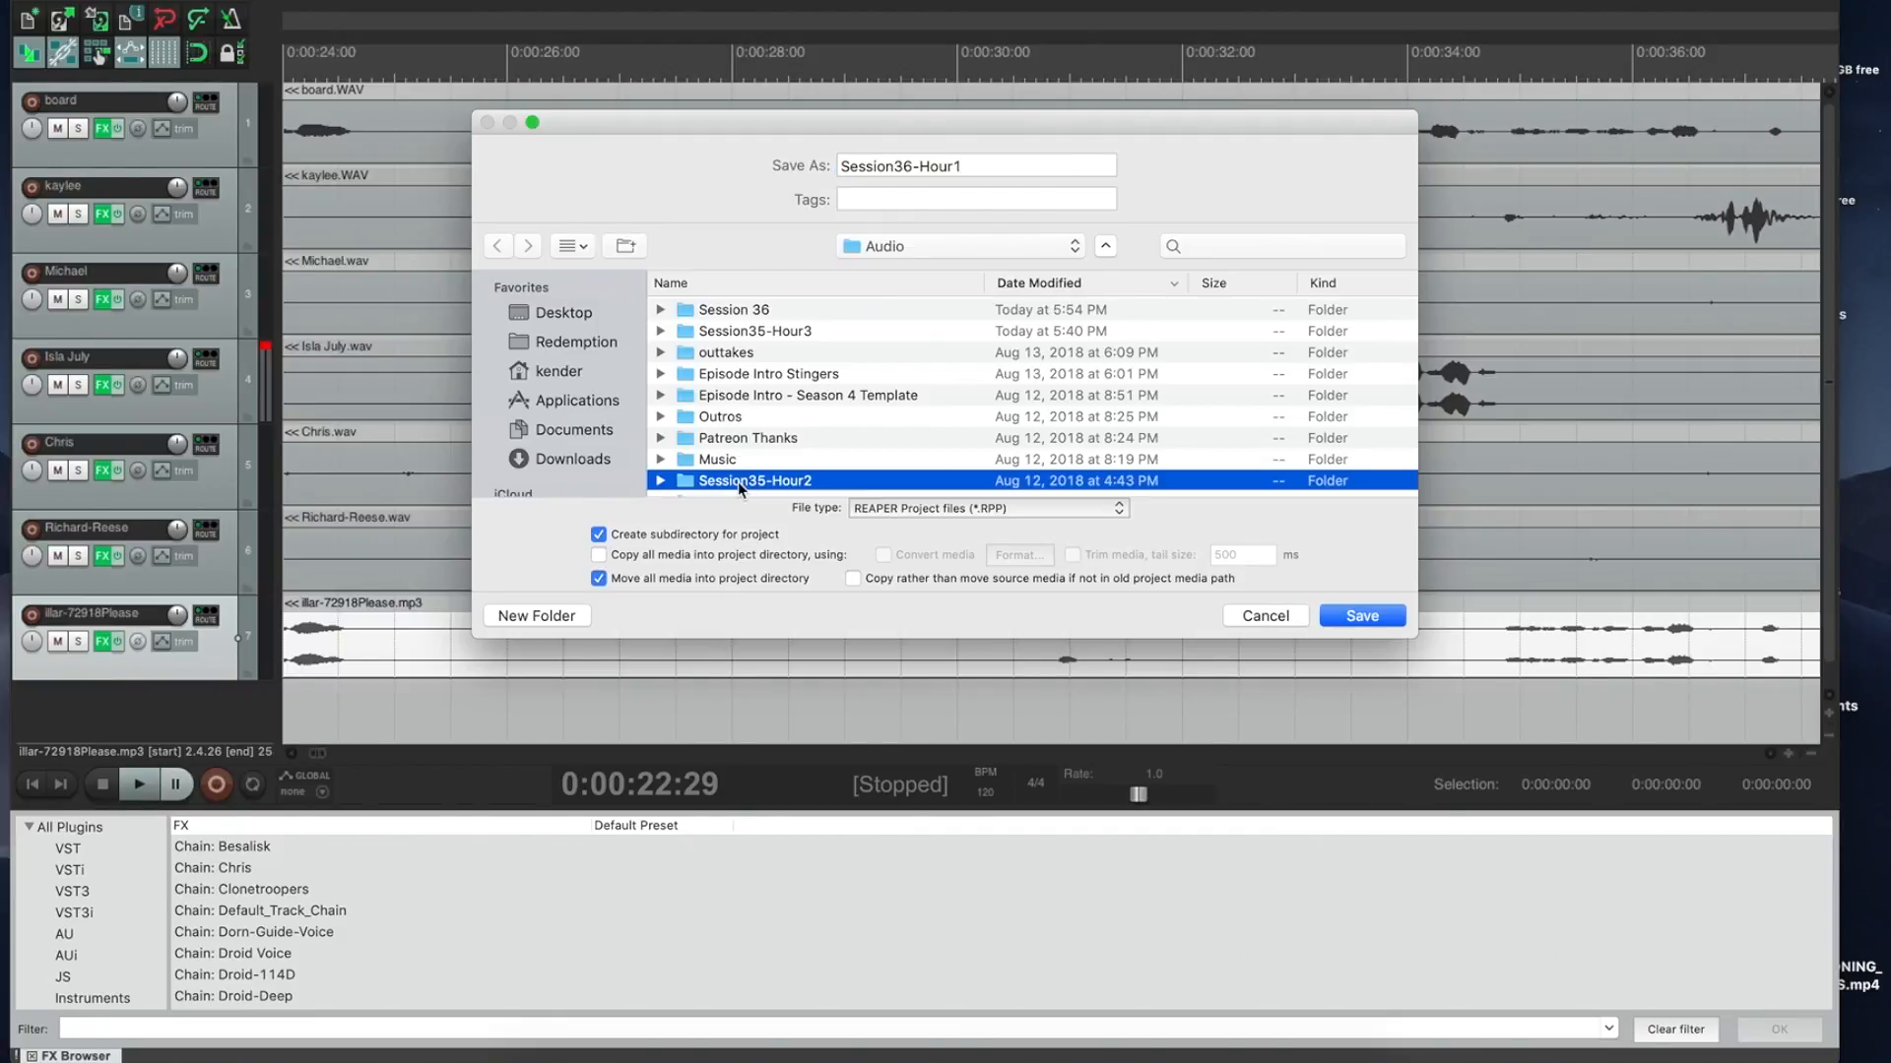
{"action": "left_click", "coordinate": [760, 332]}
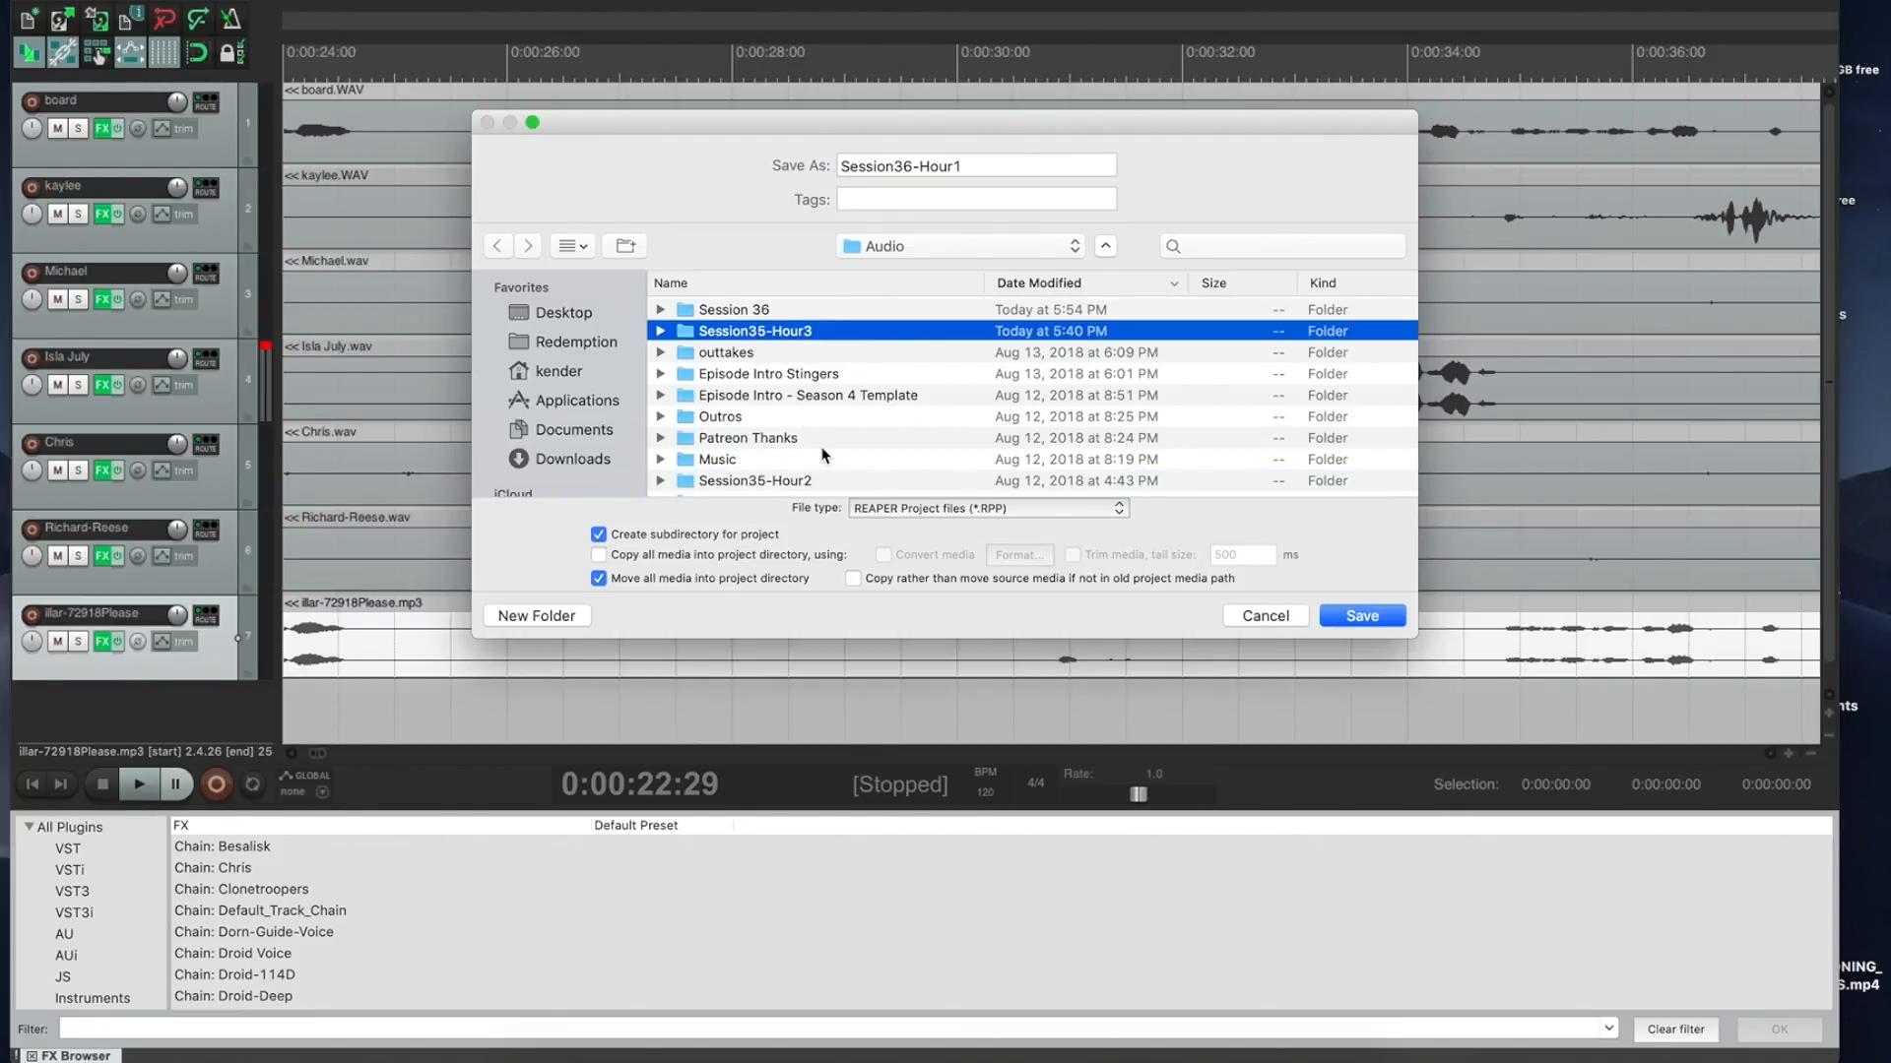
{"action": "left_click", "coordinate": [983, 163]}
{"action": "left_click", "coordinate": [1354, 628]}
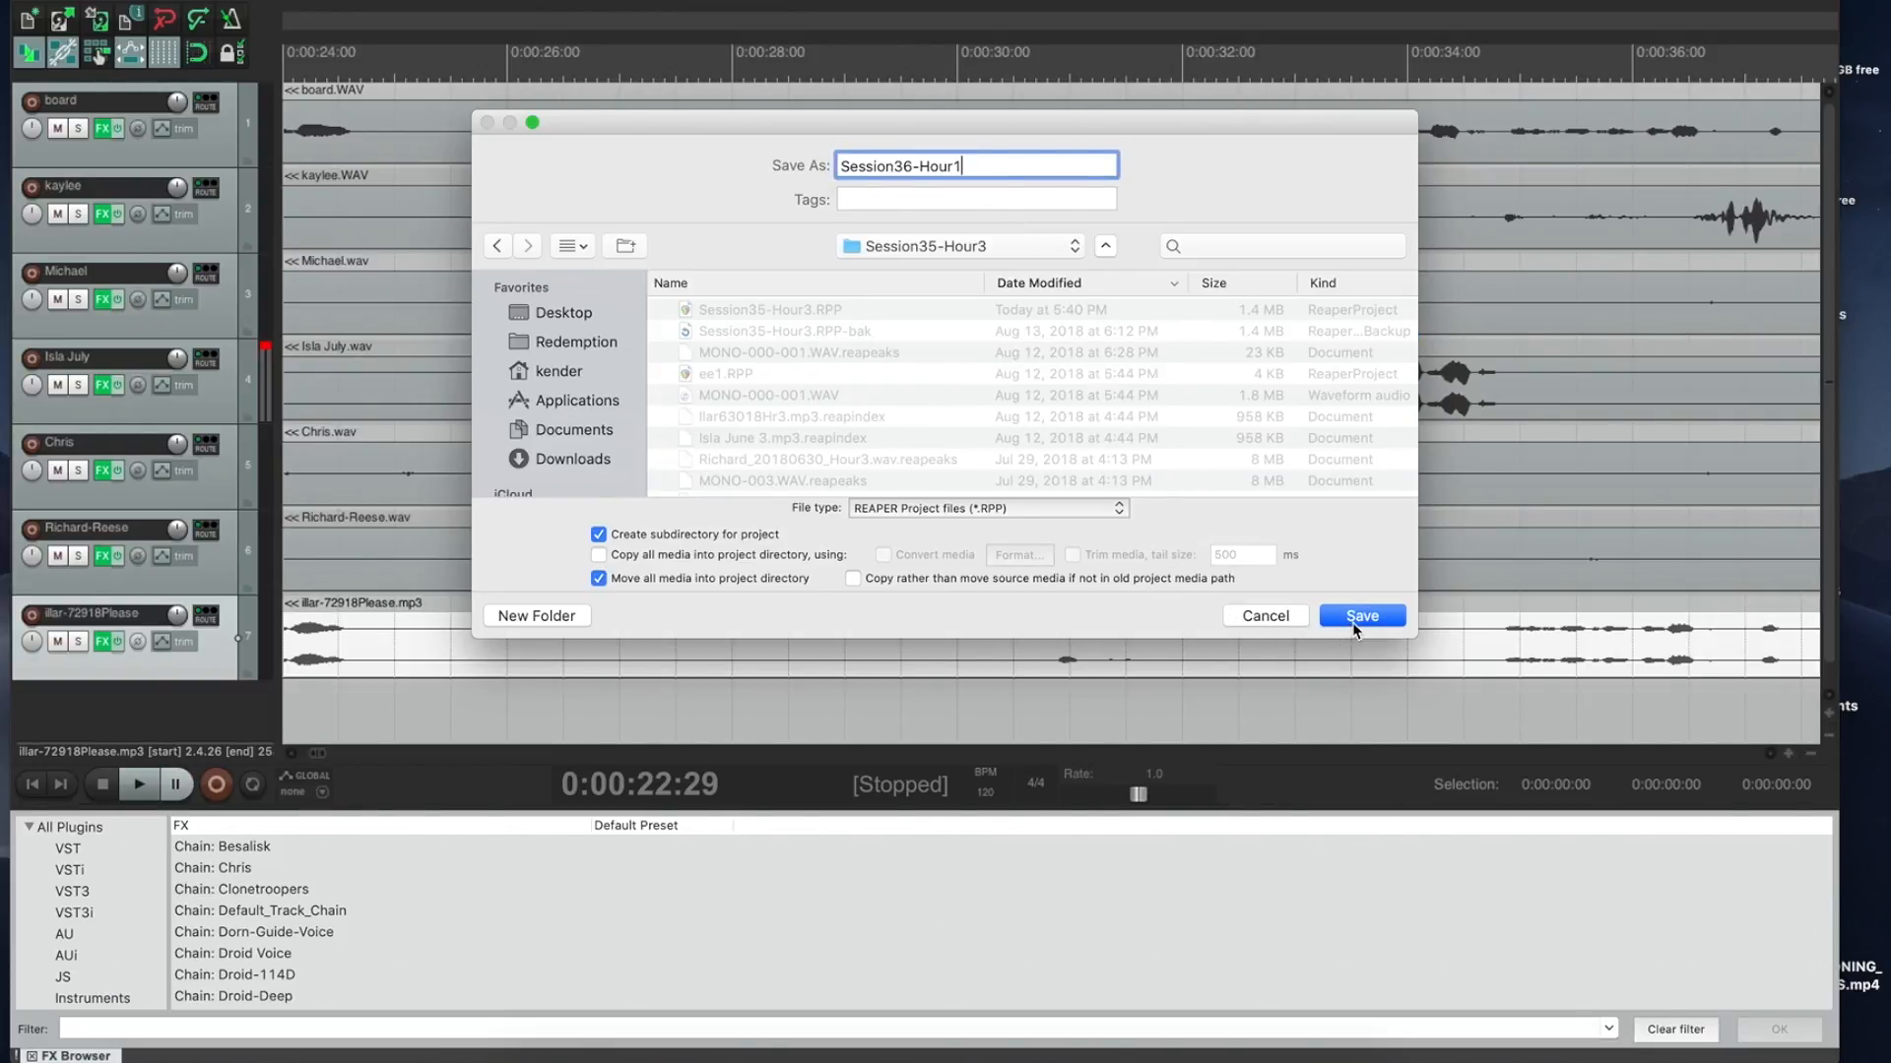
{"action": "left_click", "coordinate": [1358, 618]}
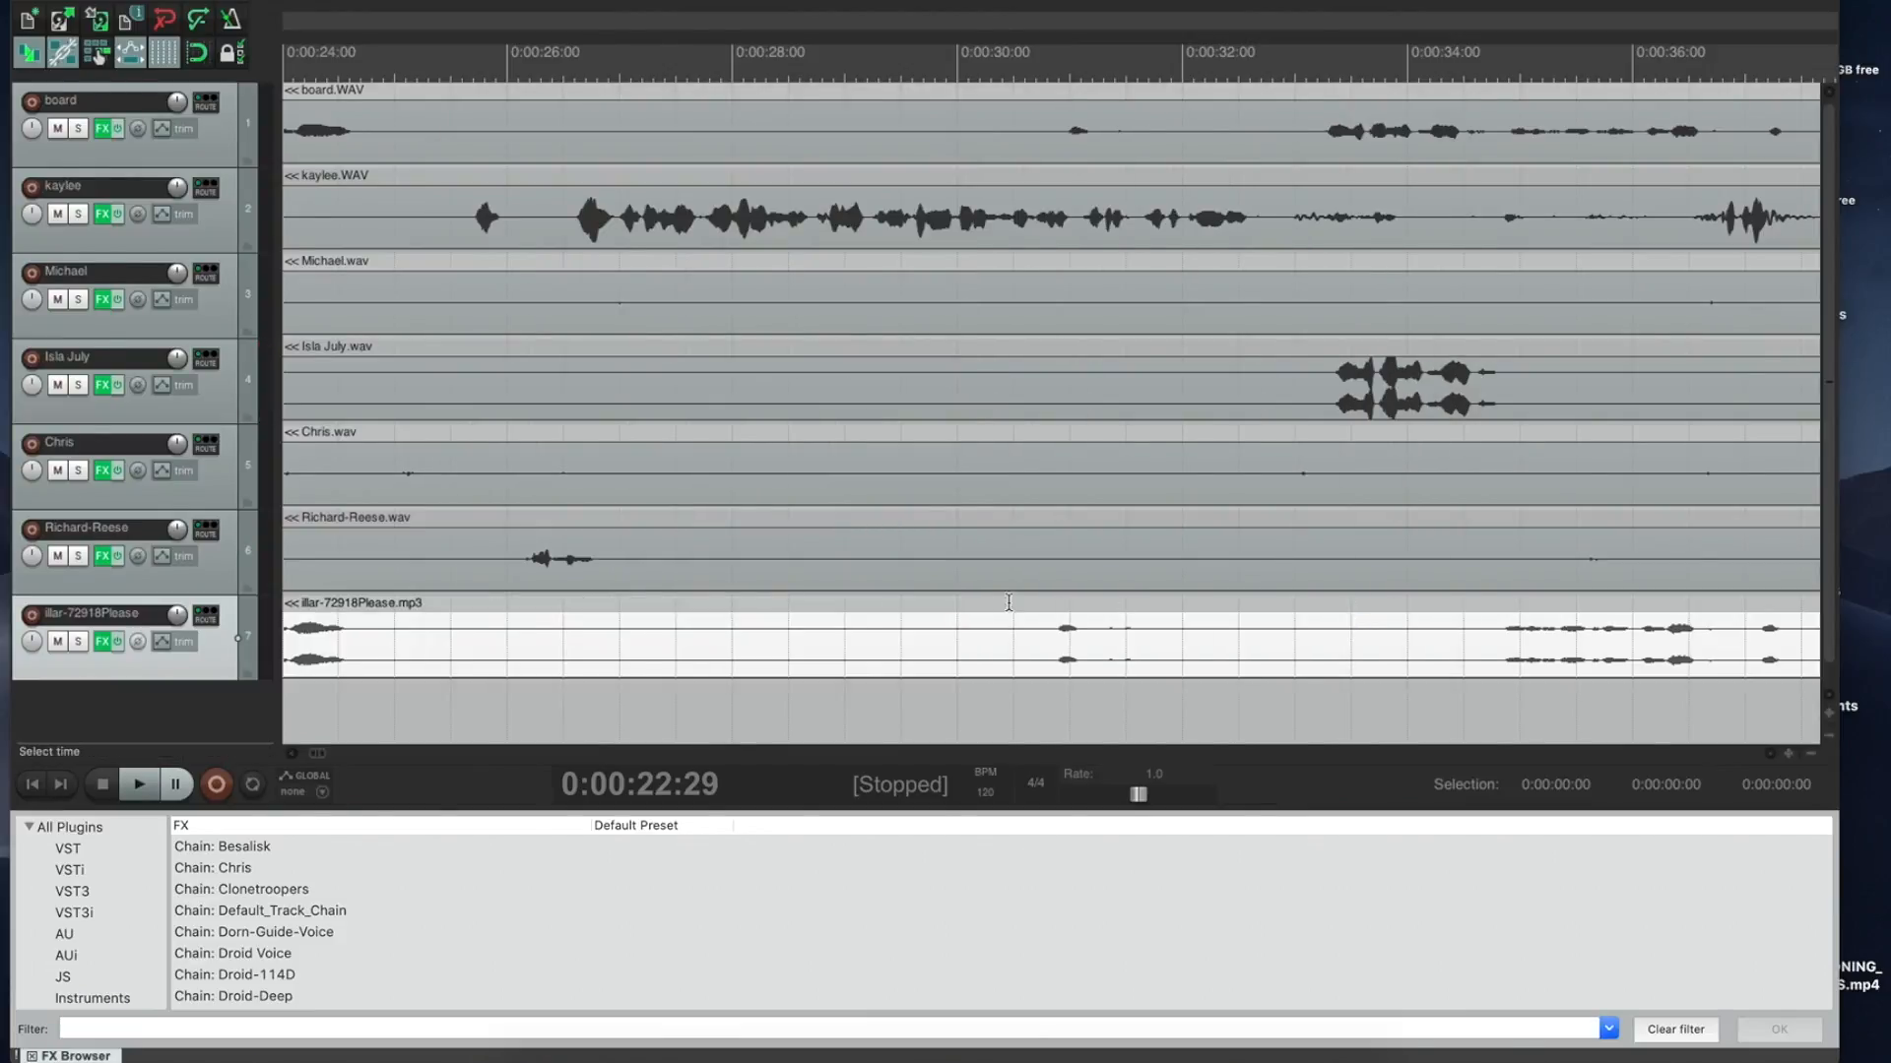
Step: Go to the project start, then mute the board track and shrink its height
{"action": "left_click", "coordinate": [31, 784]}
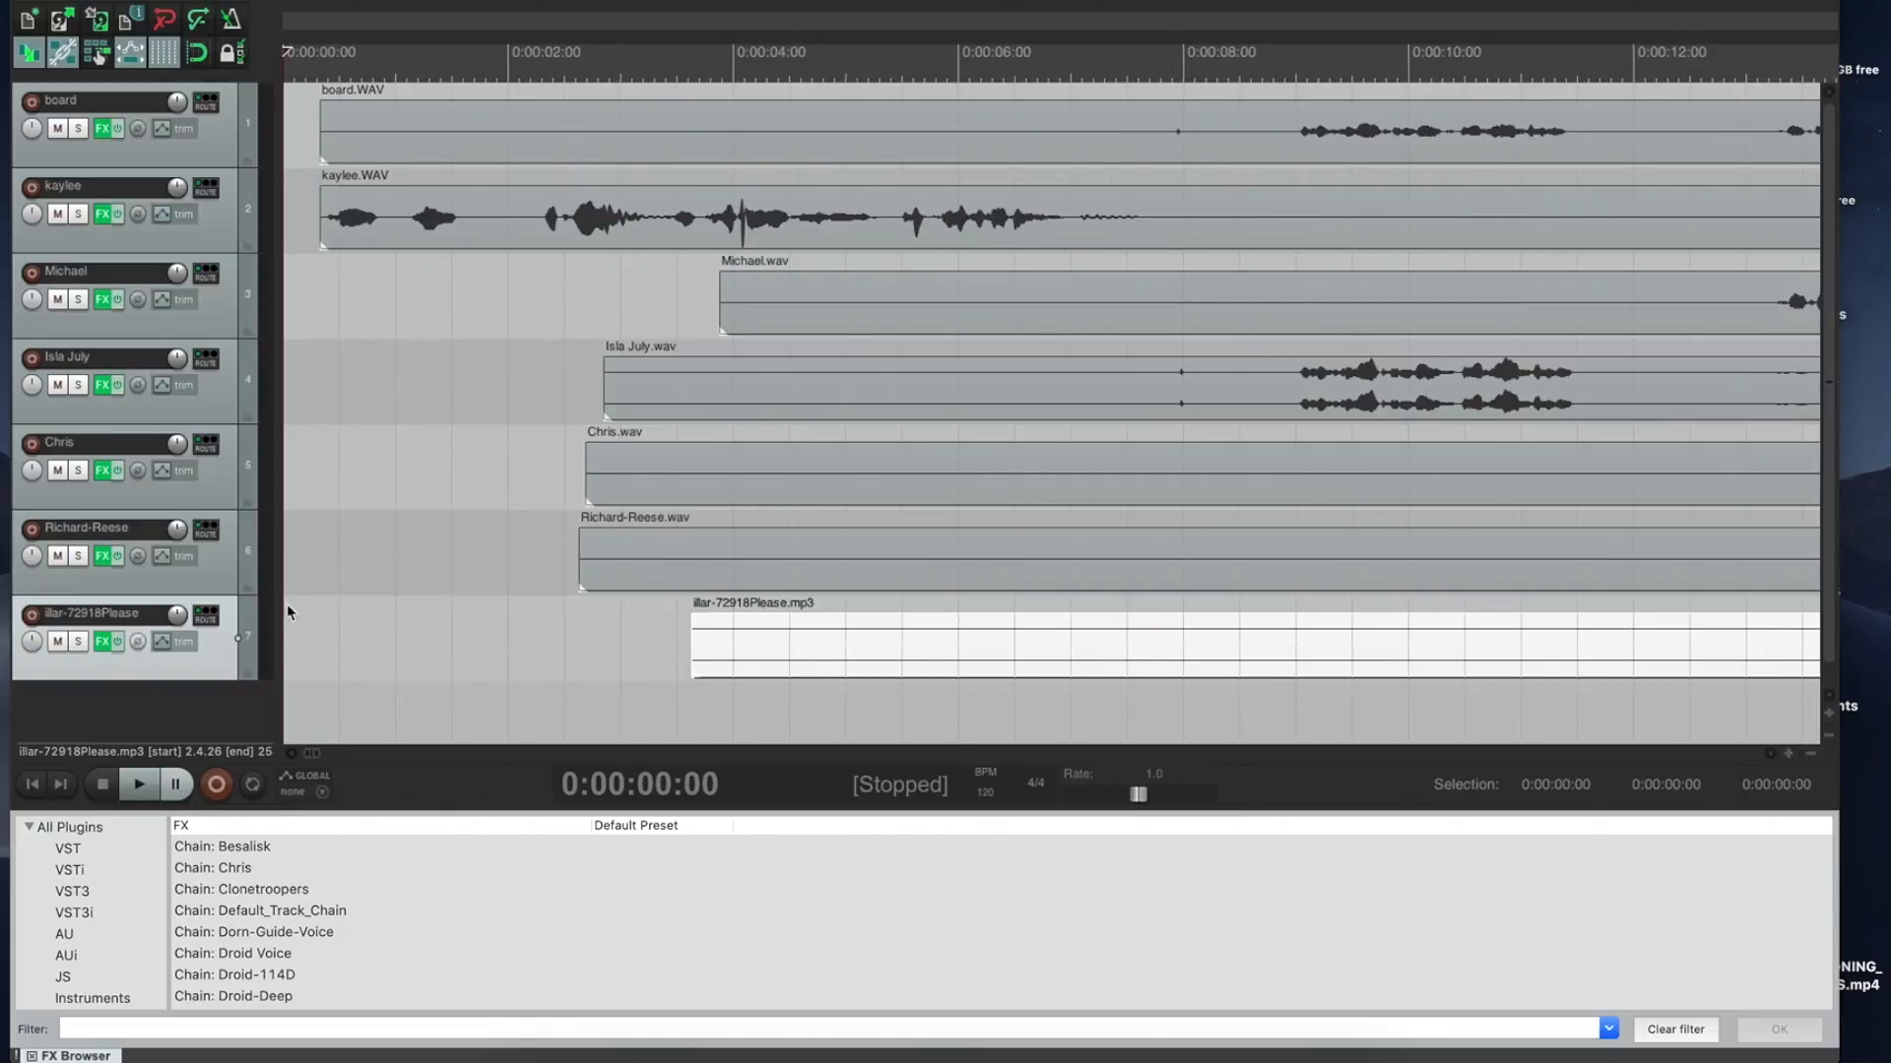
{"action": "left_click", "coordinate": [764, 131]}
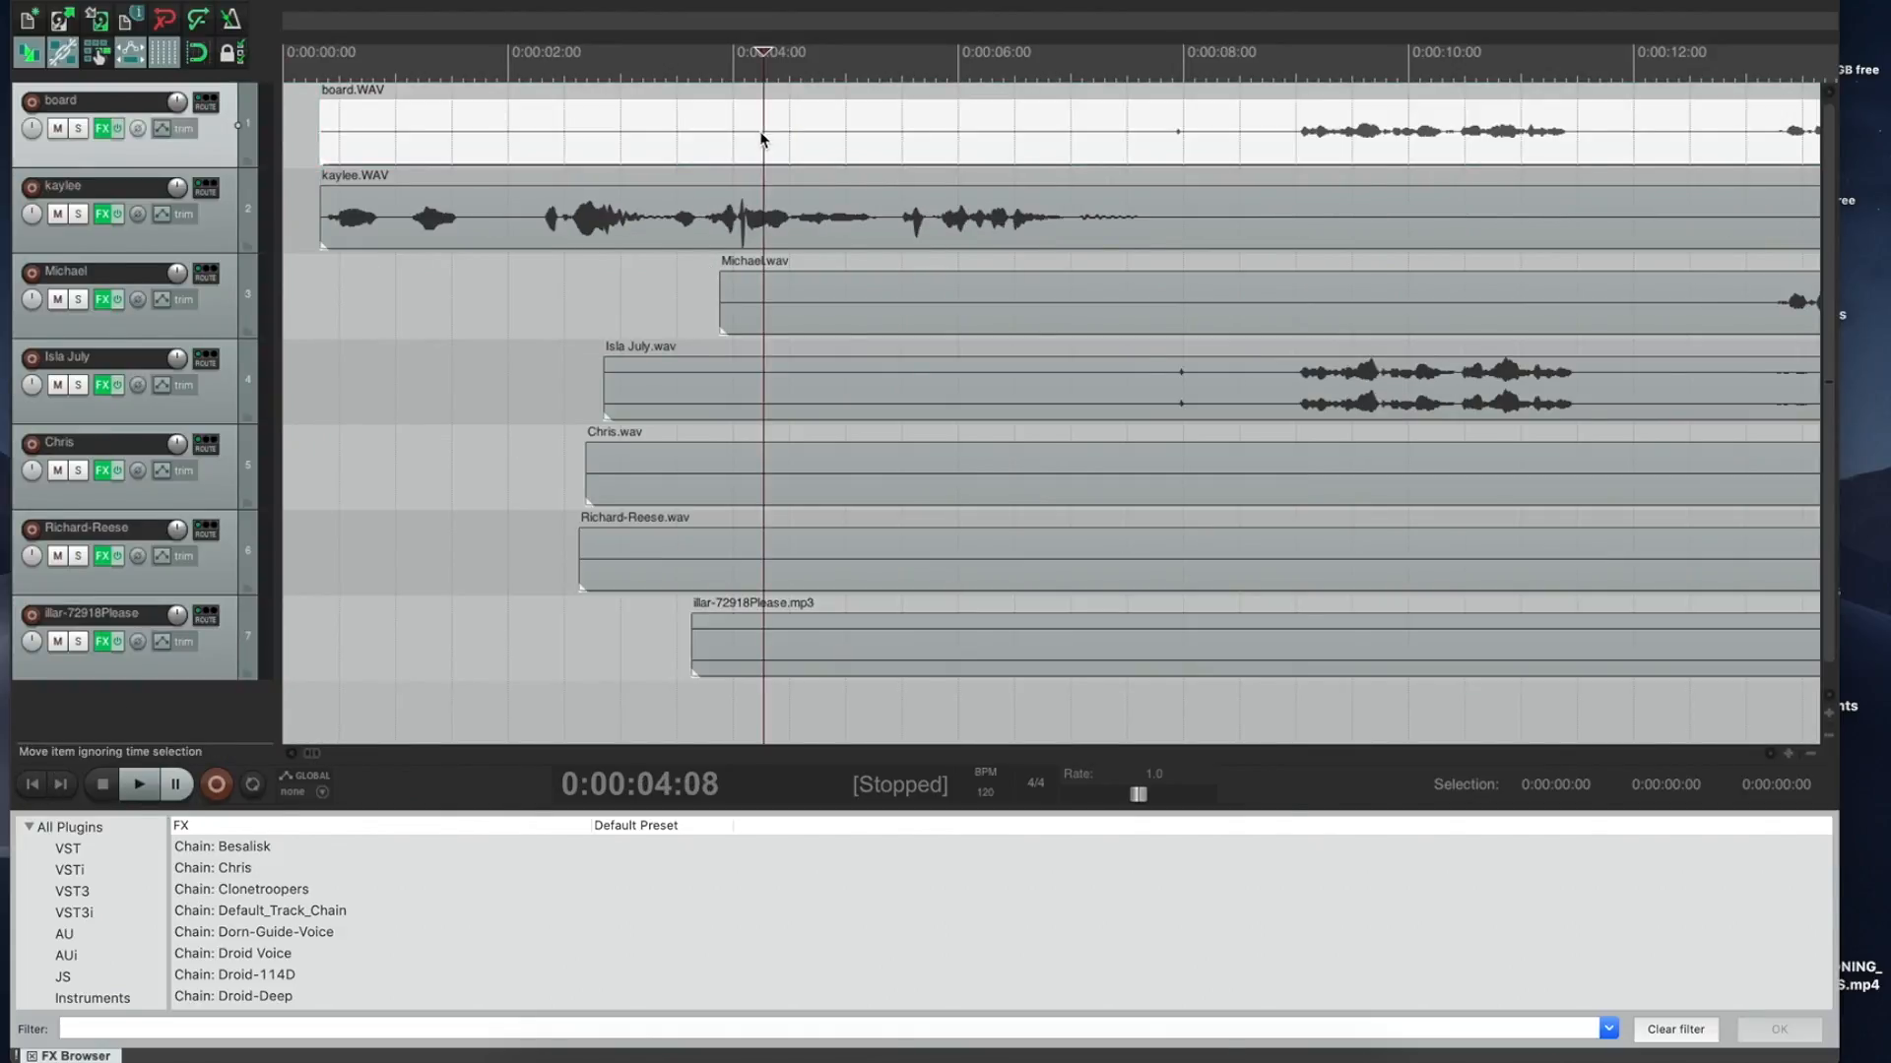
{"action": "left_click", "coordinate": [57, 128]}
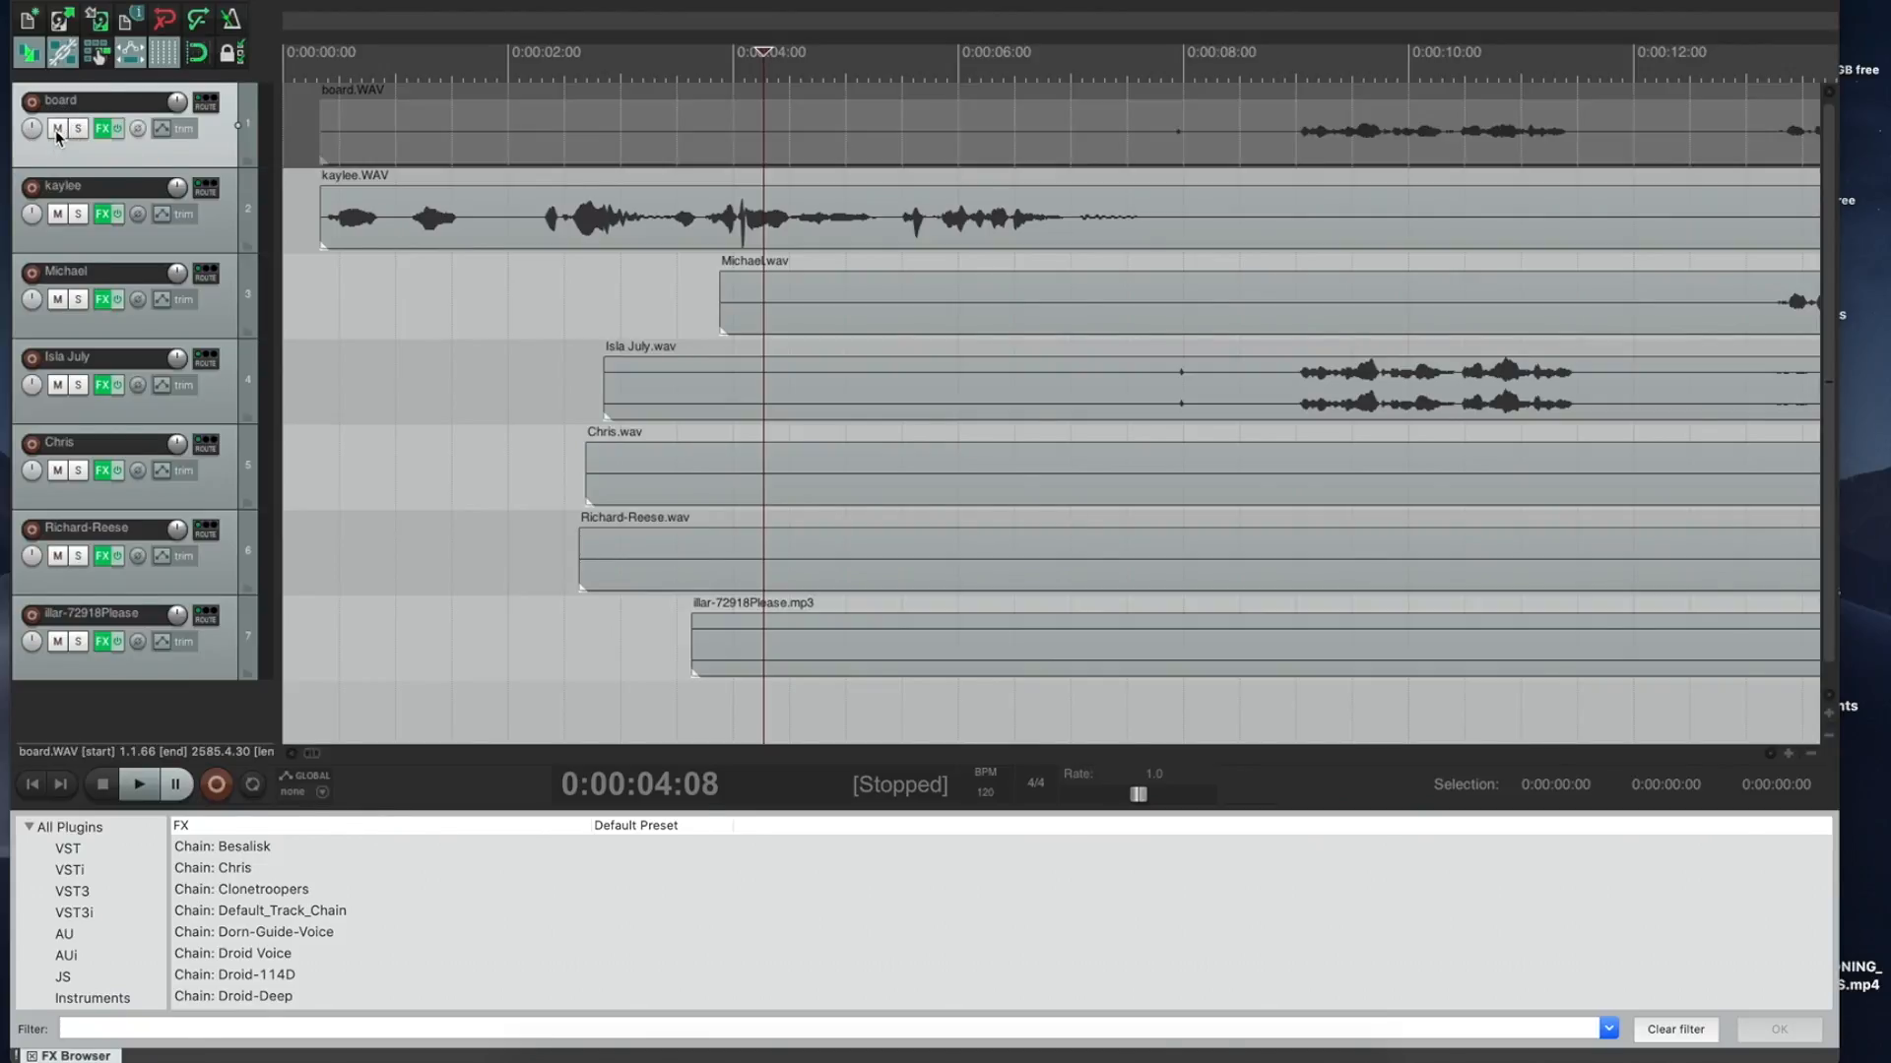
{"action": "left_click_drag", "start_coordinate": [85, 165], "coordinate": [85, 110]}
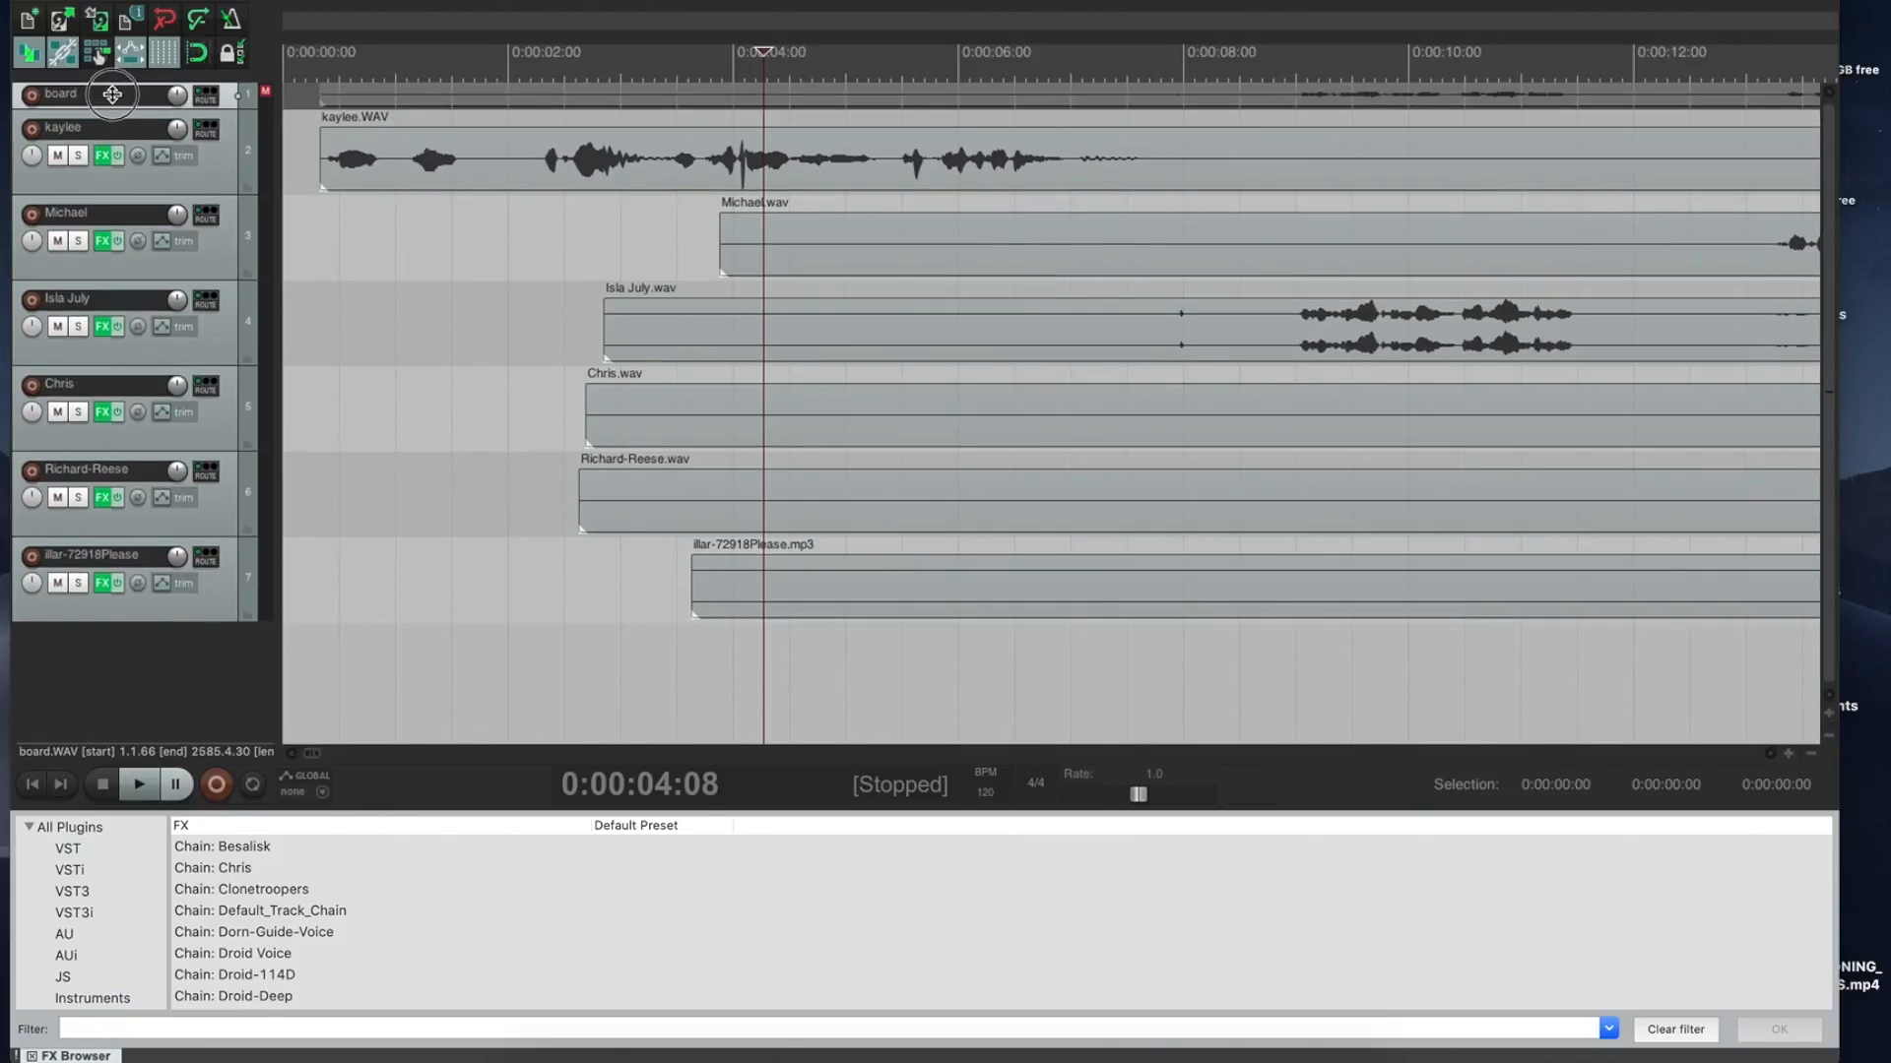
{"action": "left_click", "coordinate": [505, 157]}
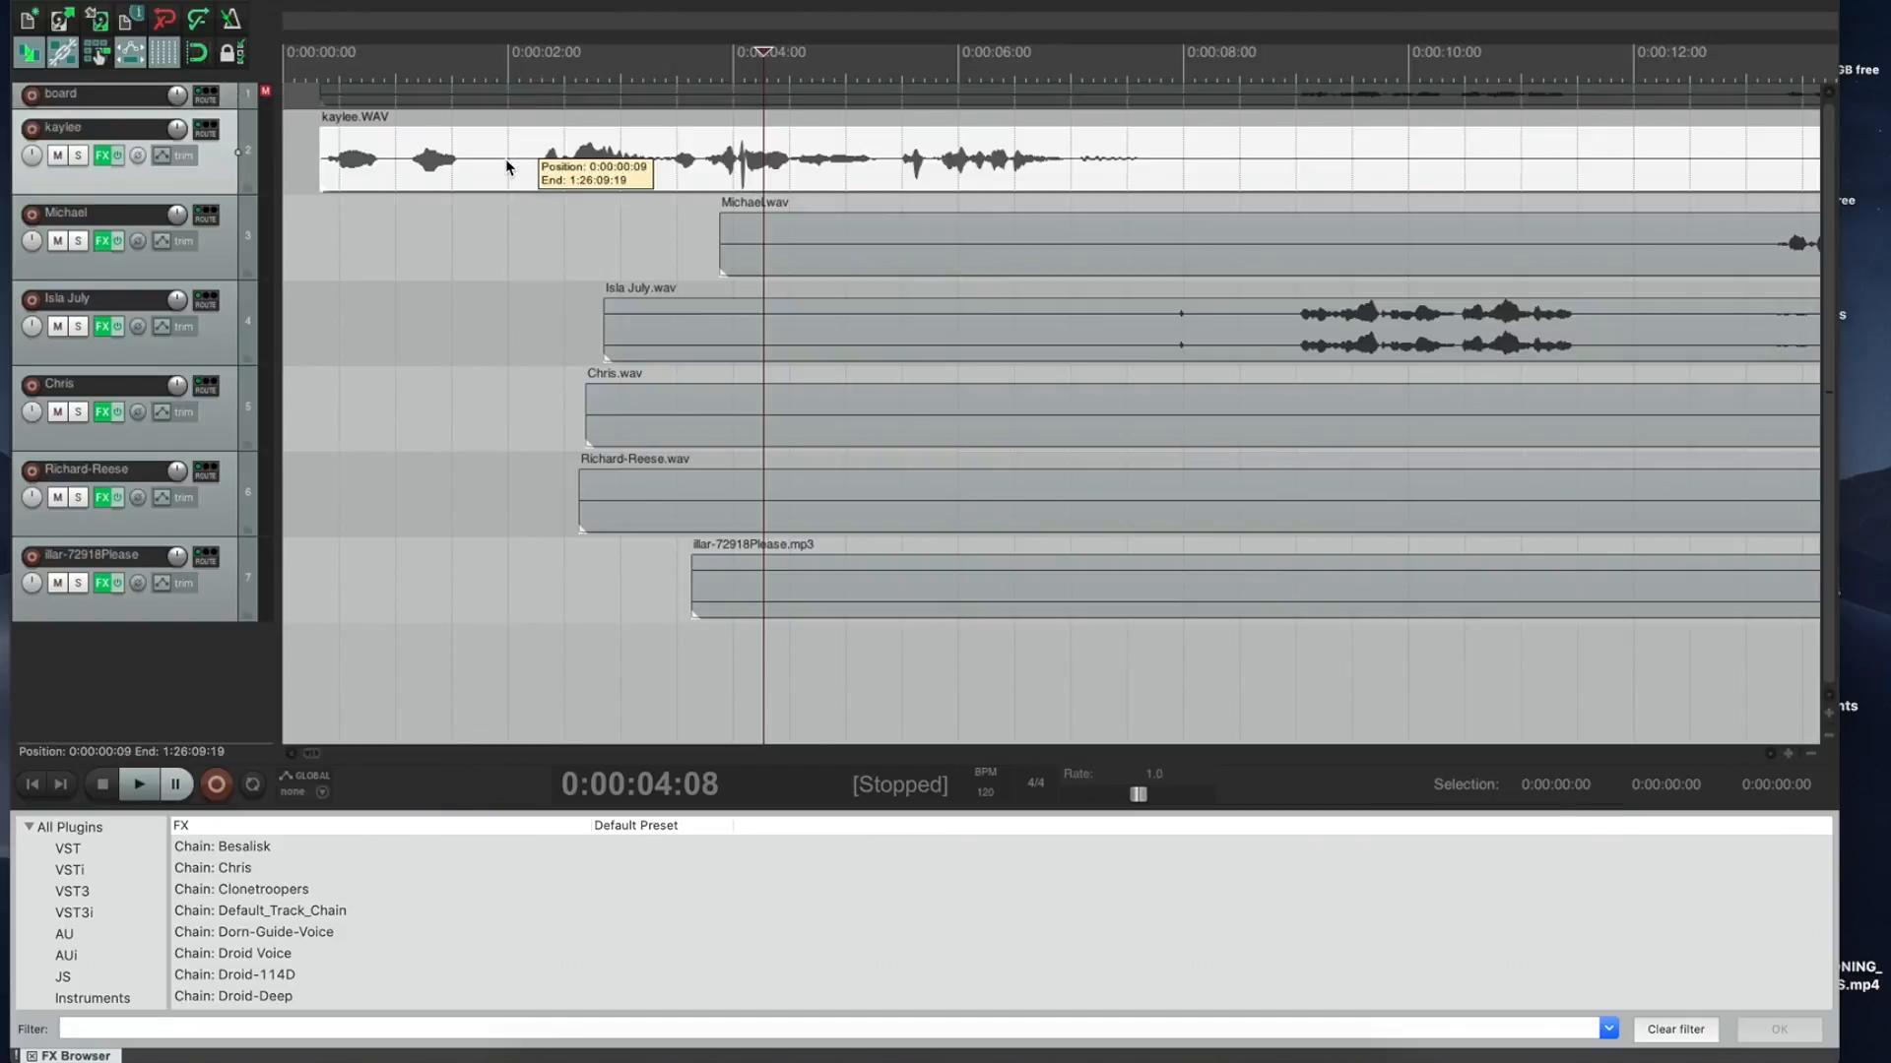
{"action": "left_click", "coordinate": [772, 246], "text": "ctrl"}
{"action": "left_click", "coordinate": [754, 312], "text": "ctrl"}
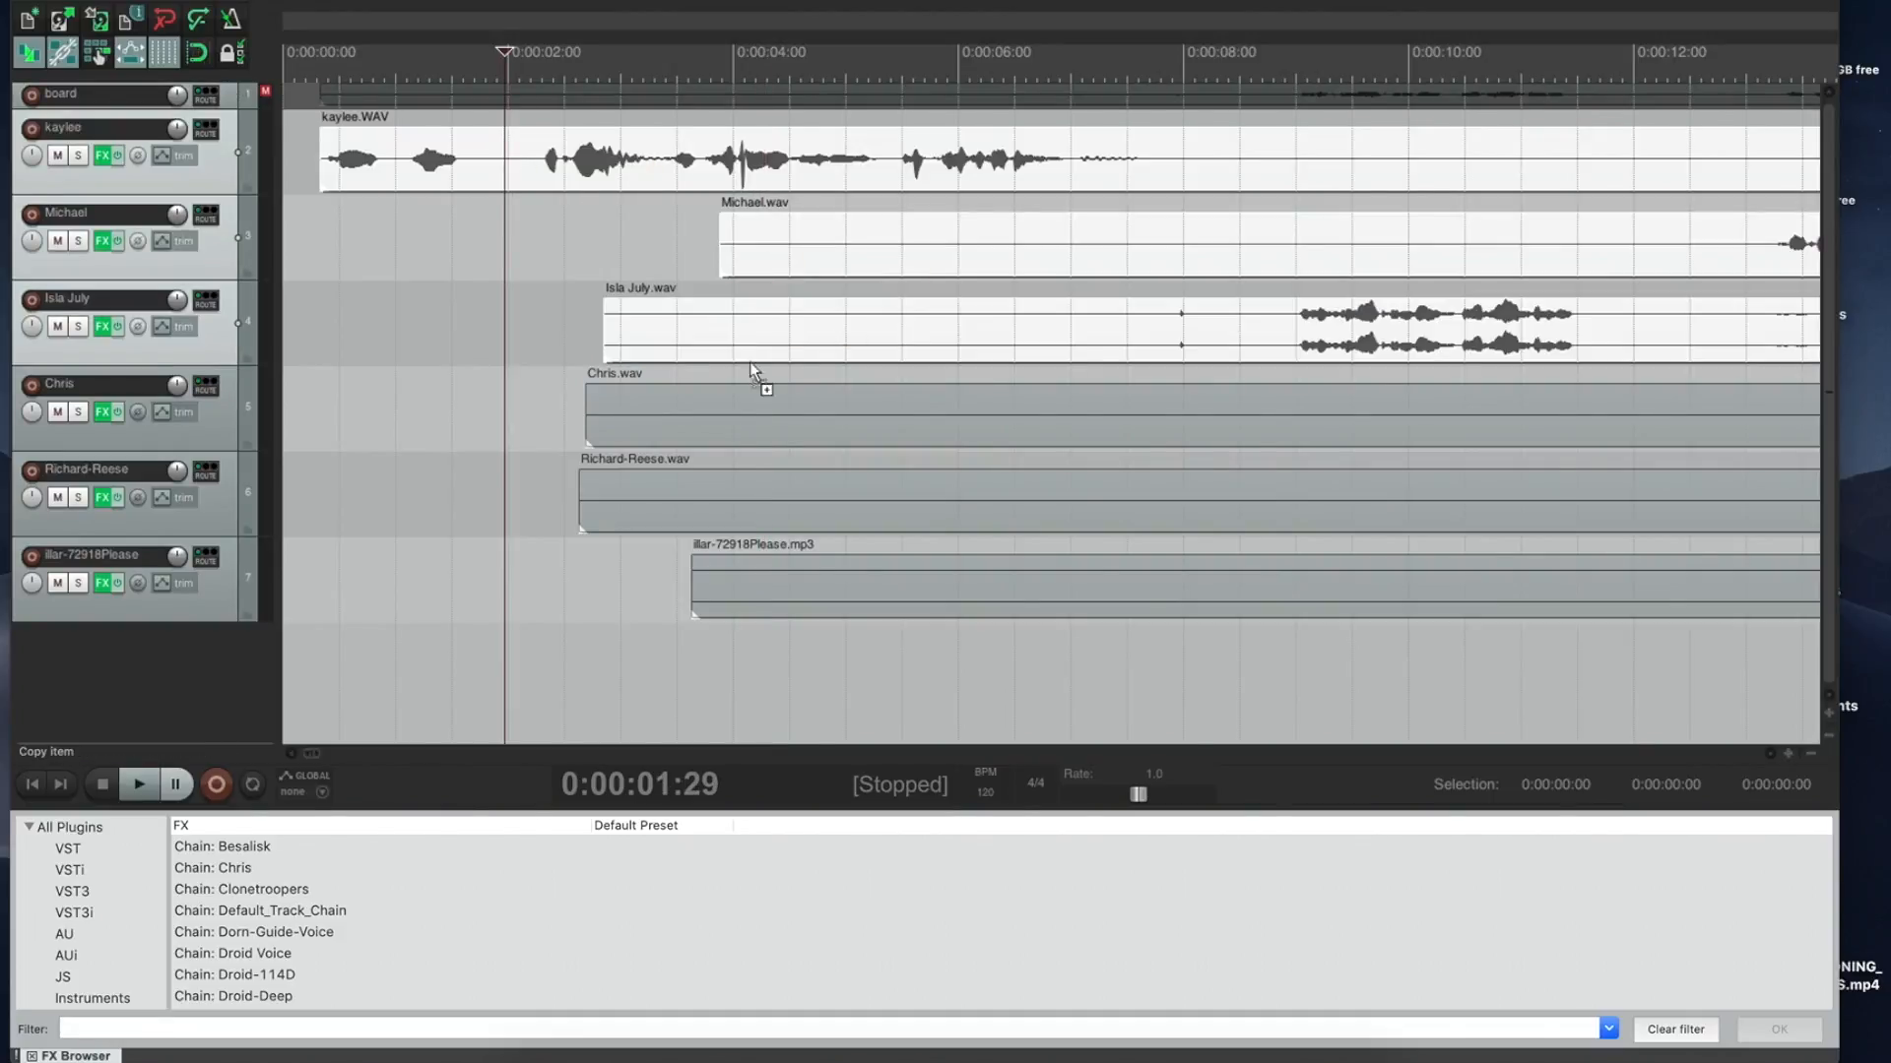
{"action": "left_click", "coordinate": [745, 483], "text": "ctrl"}
{"action": "left_click", "coordinate": [770, 587], "text": "ctrl"}
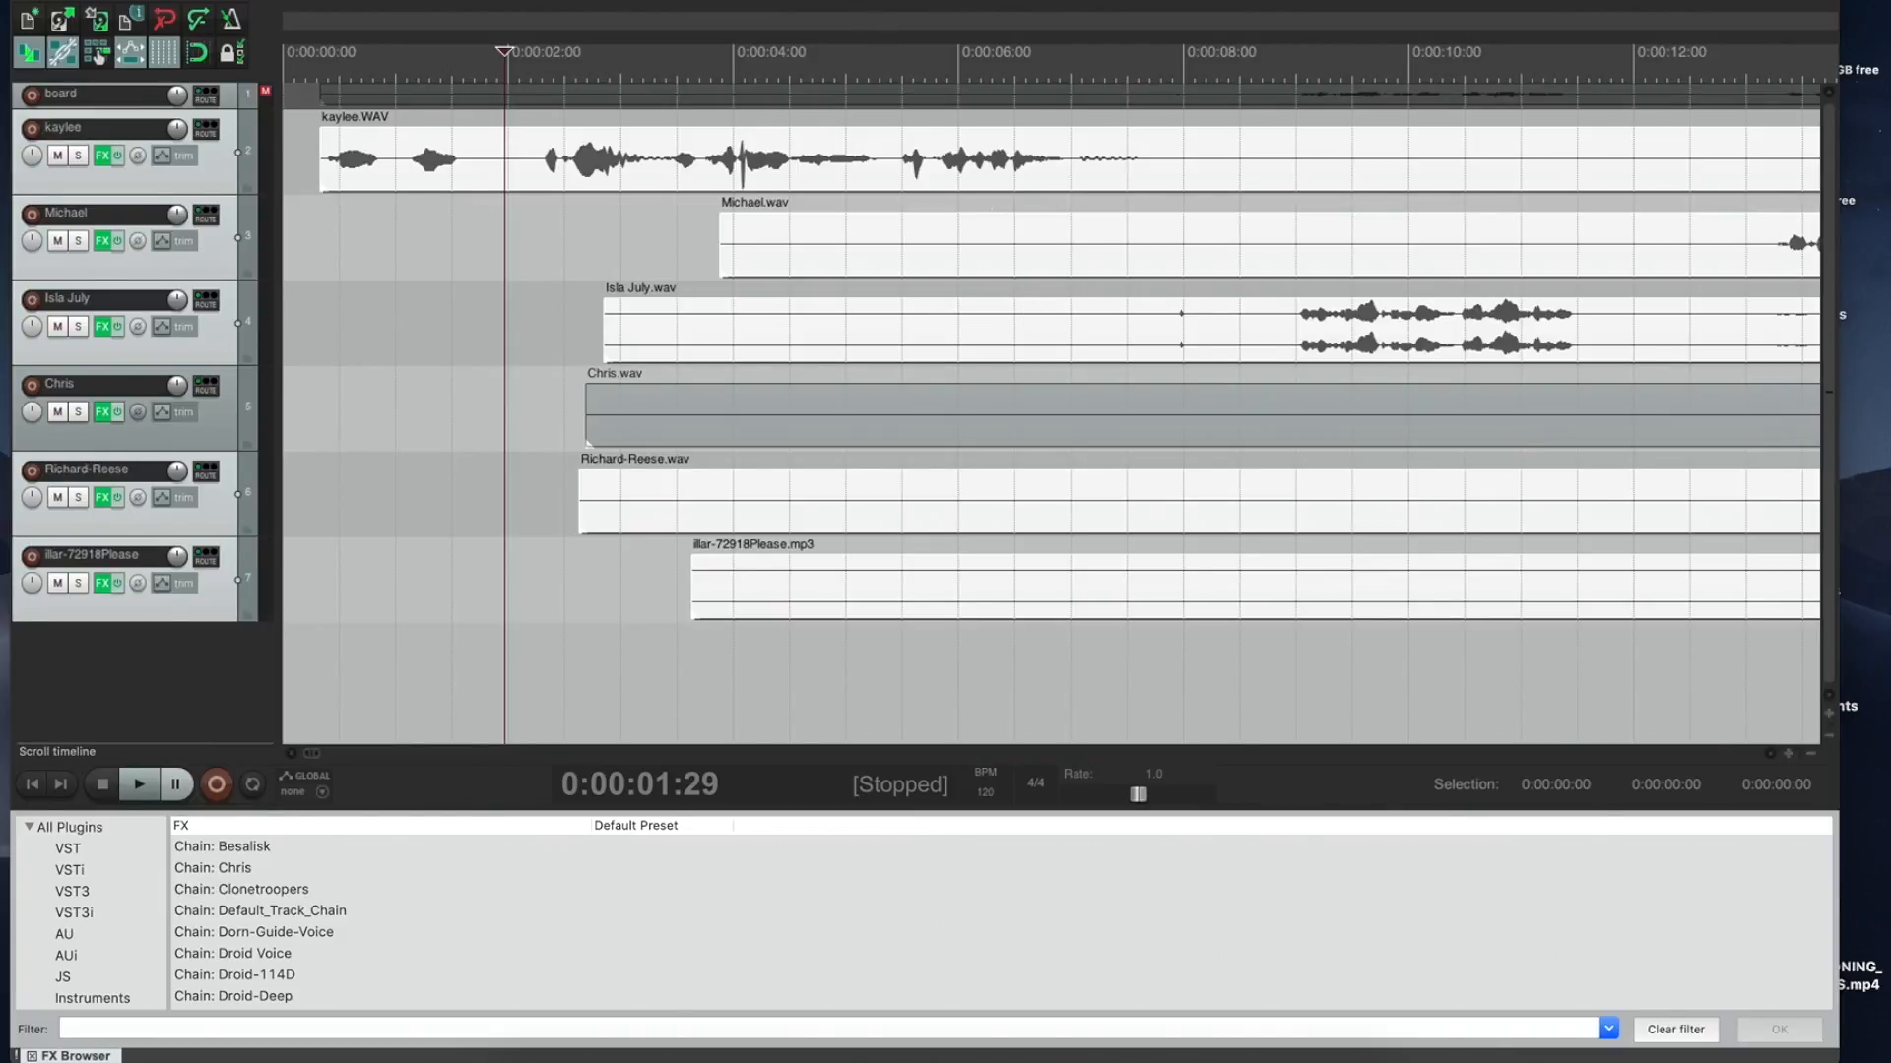
Step: Search the action list for 'silence' and run 'Item: Auto trim/split items (remove silence)'
{"action": "left_click", "coordinate": [571, 1]}
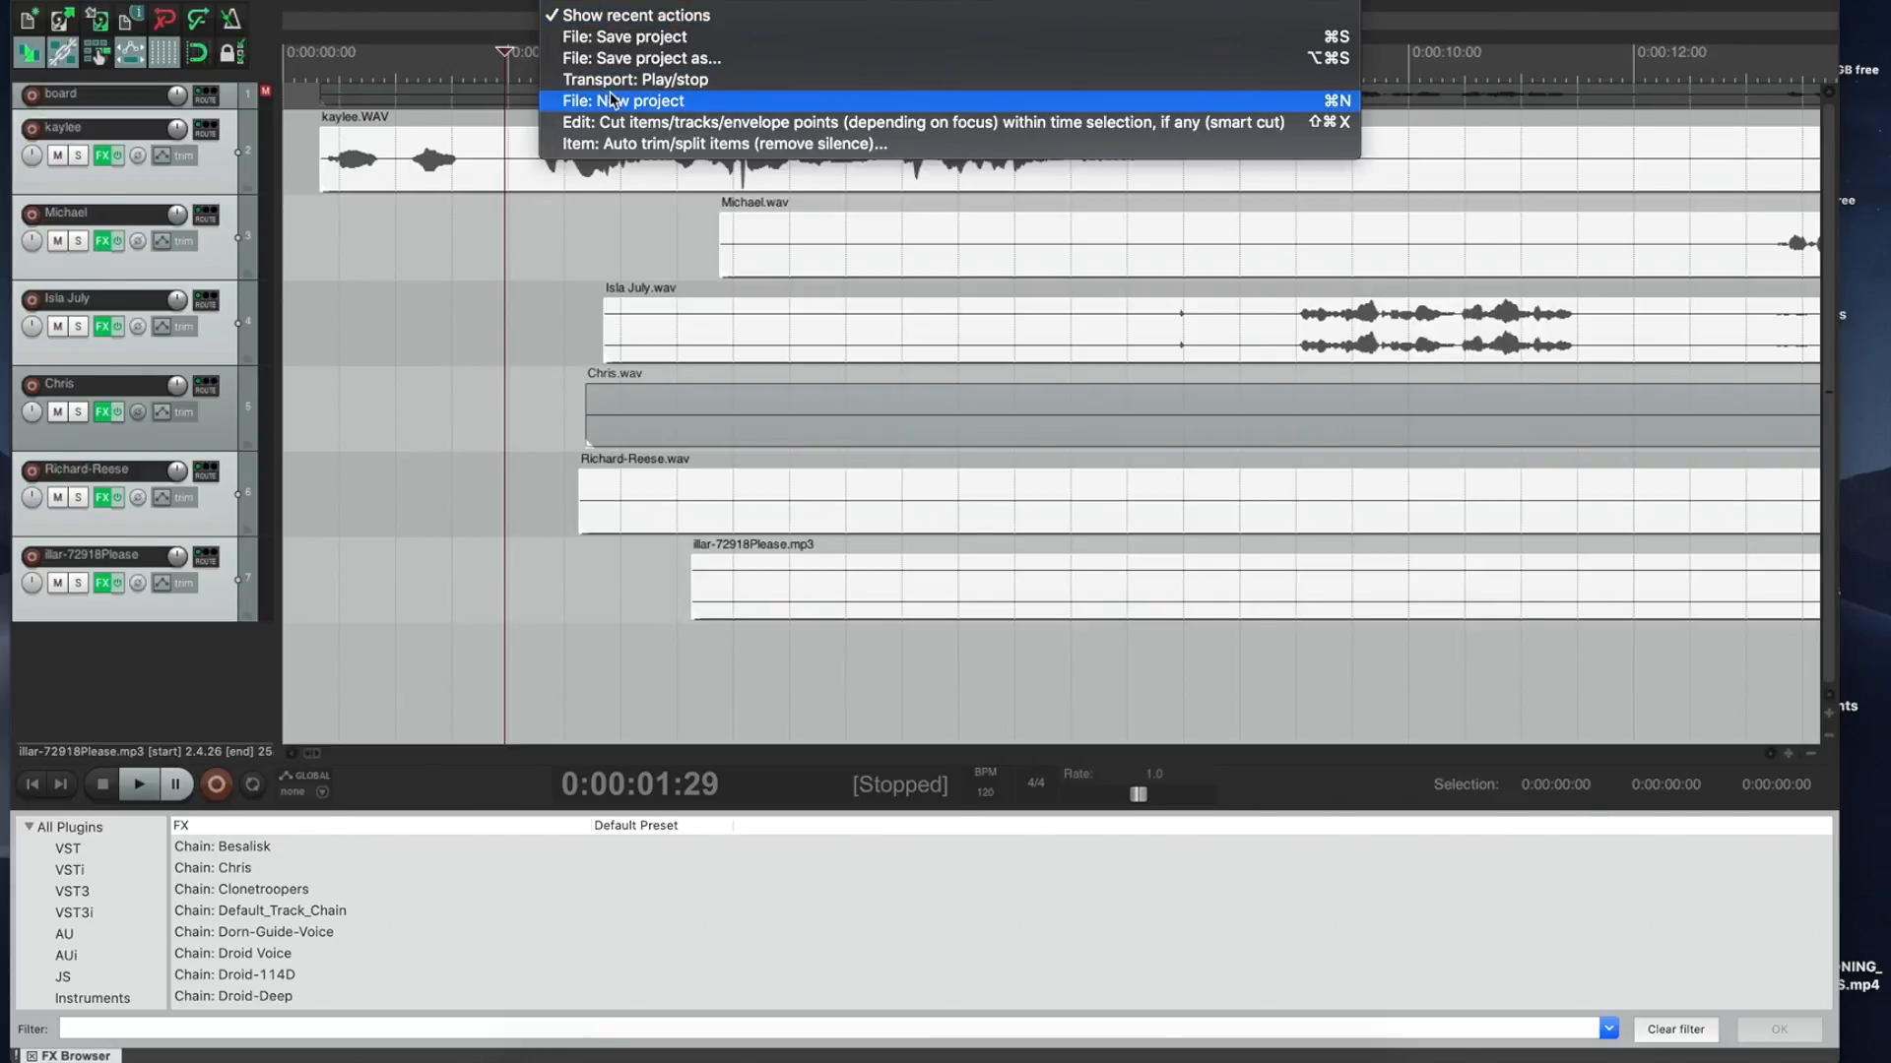
{"action": "left_click", "coordinate": [611, 1]}
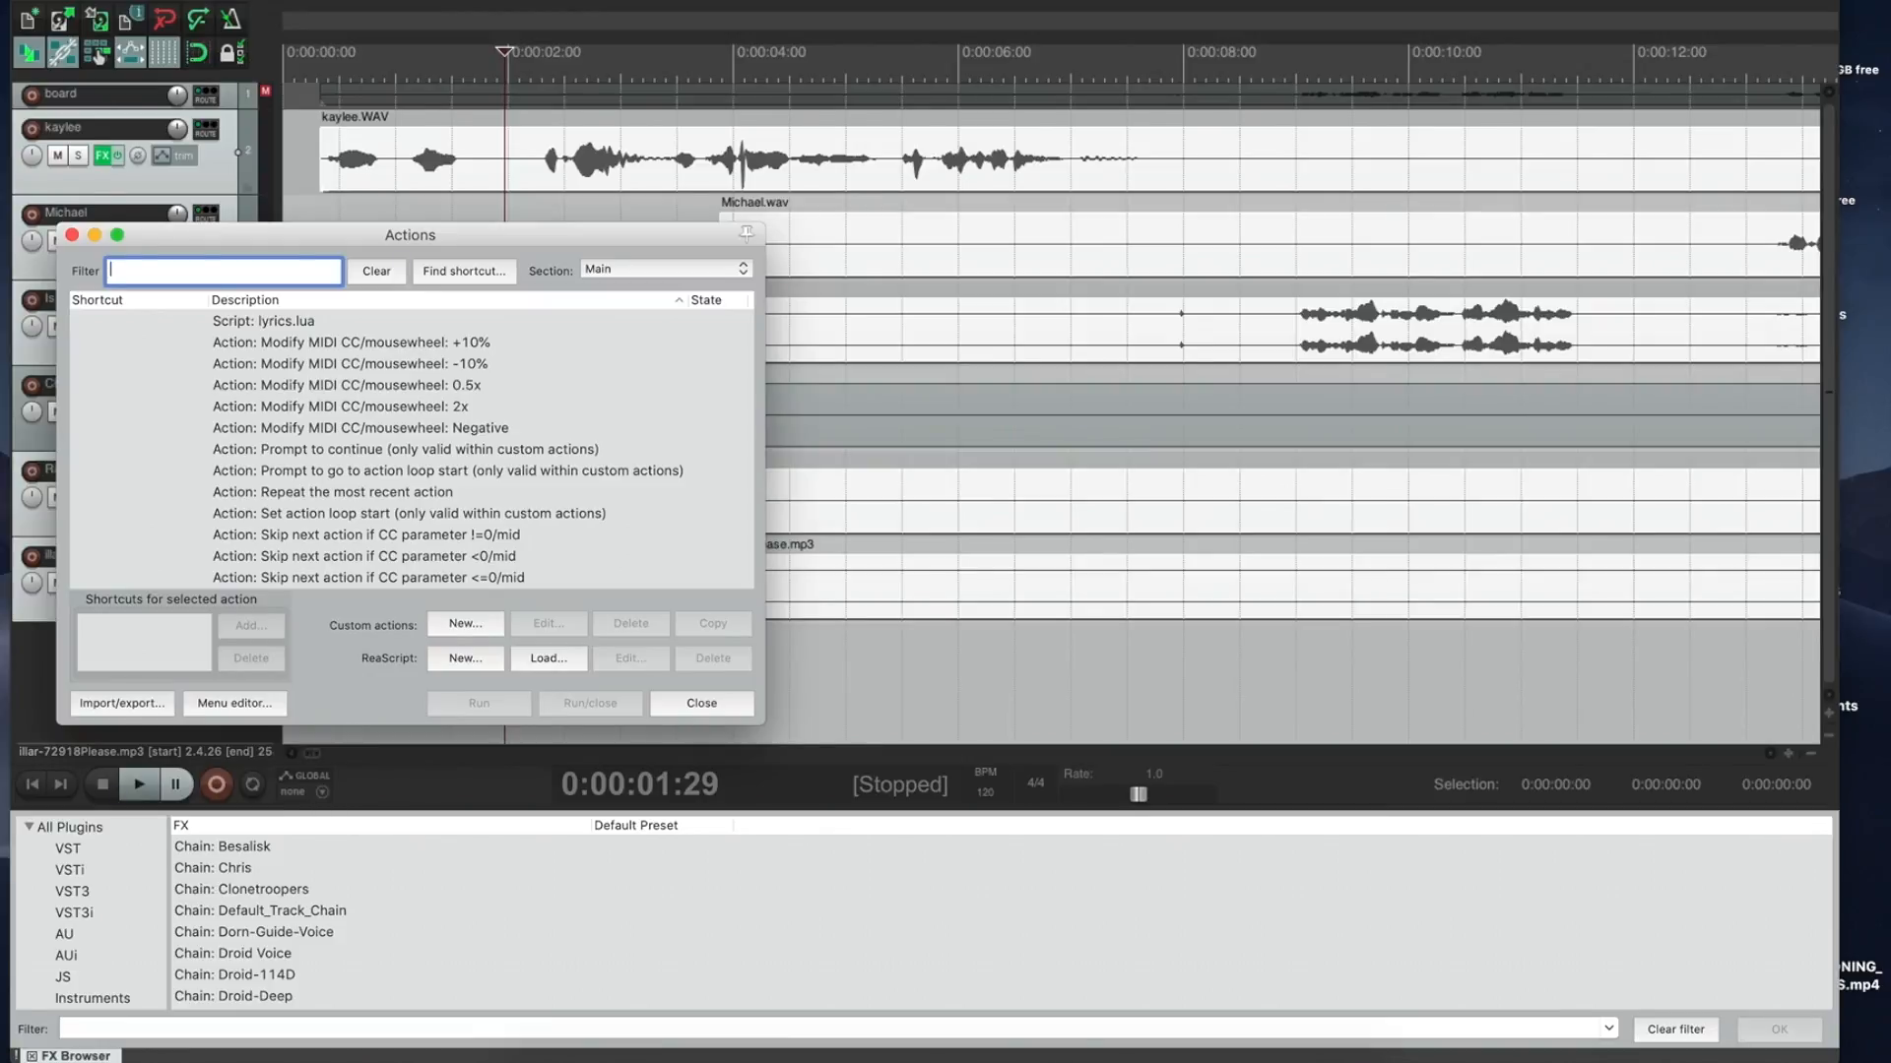
{"action": "type", "text": "silencer"}
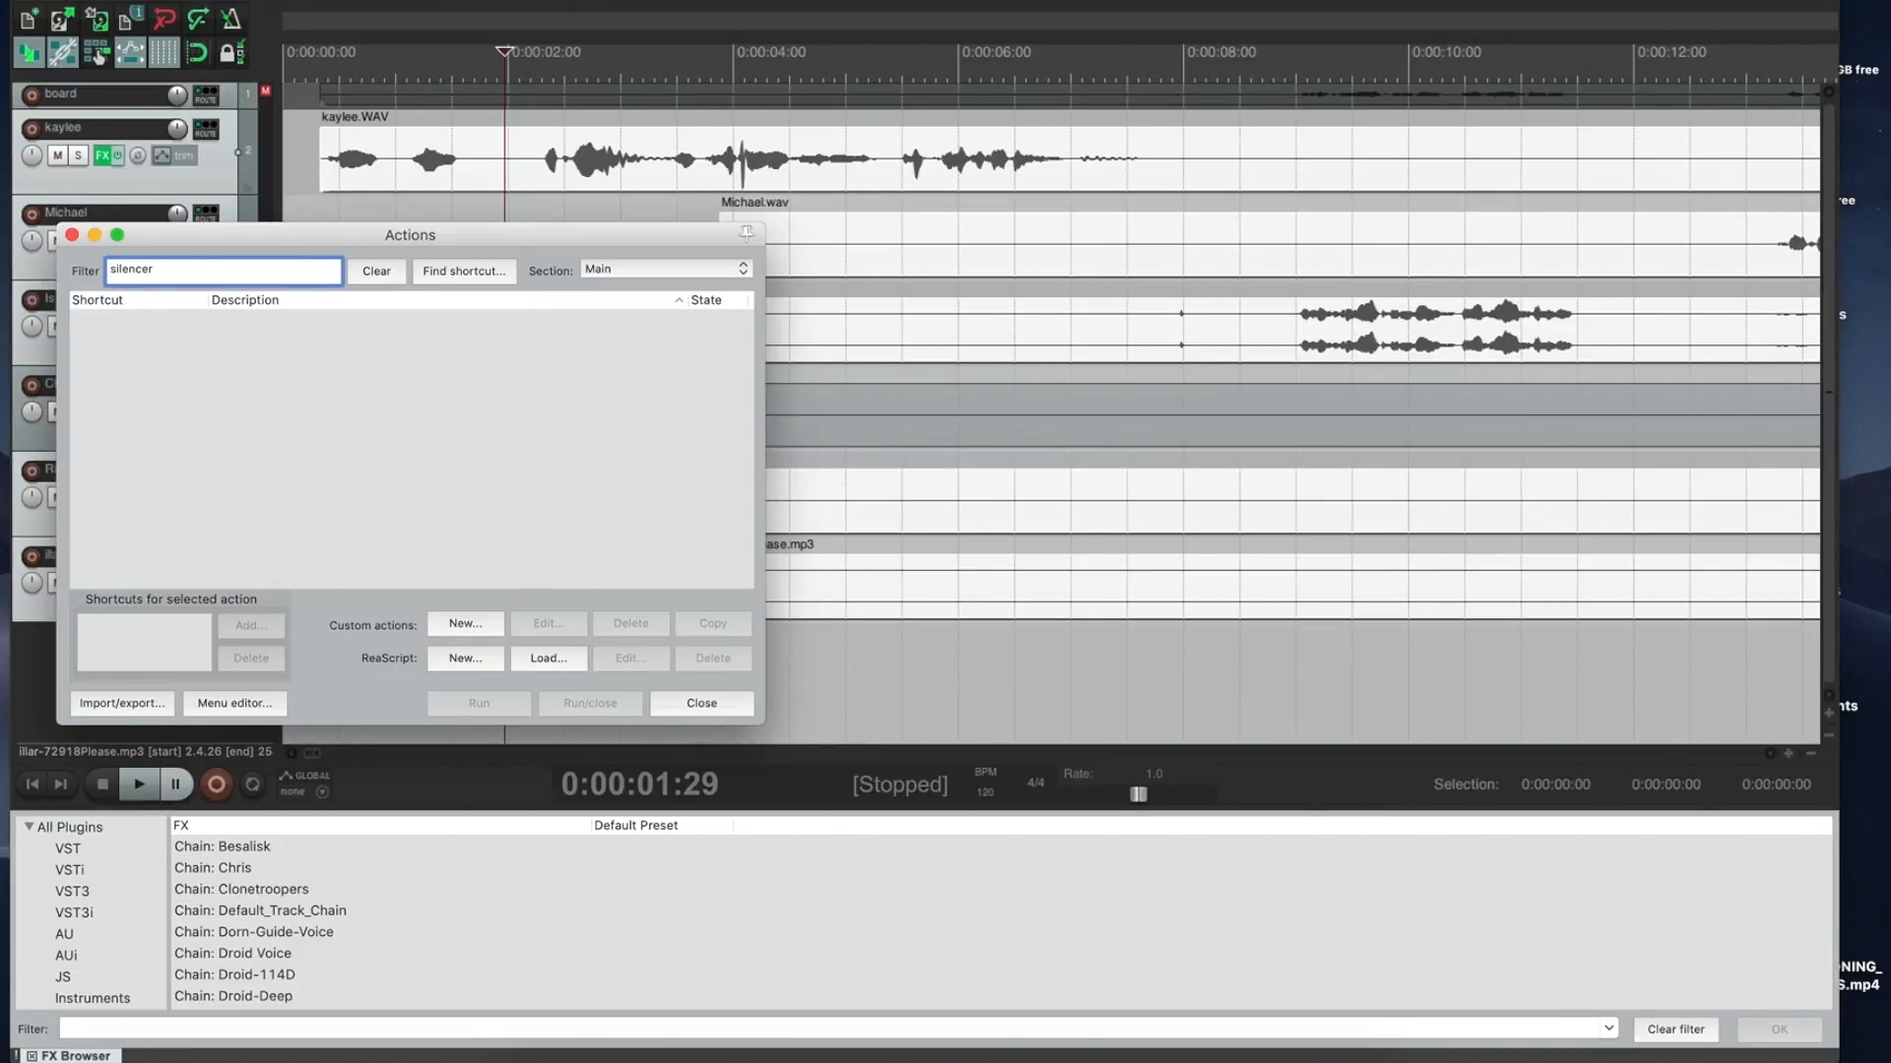
{"action": "key", "text": "BackSpace"}
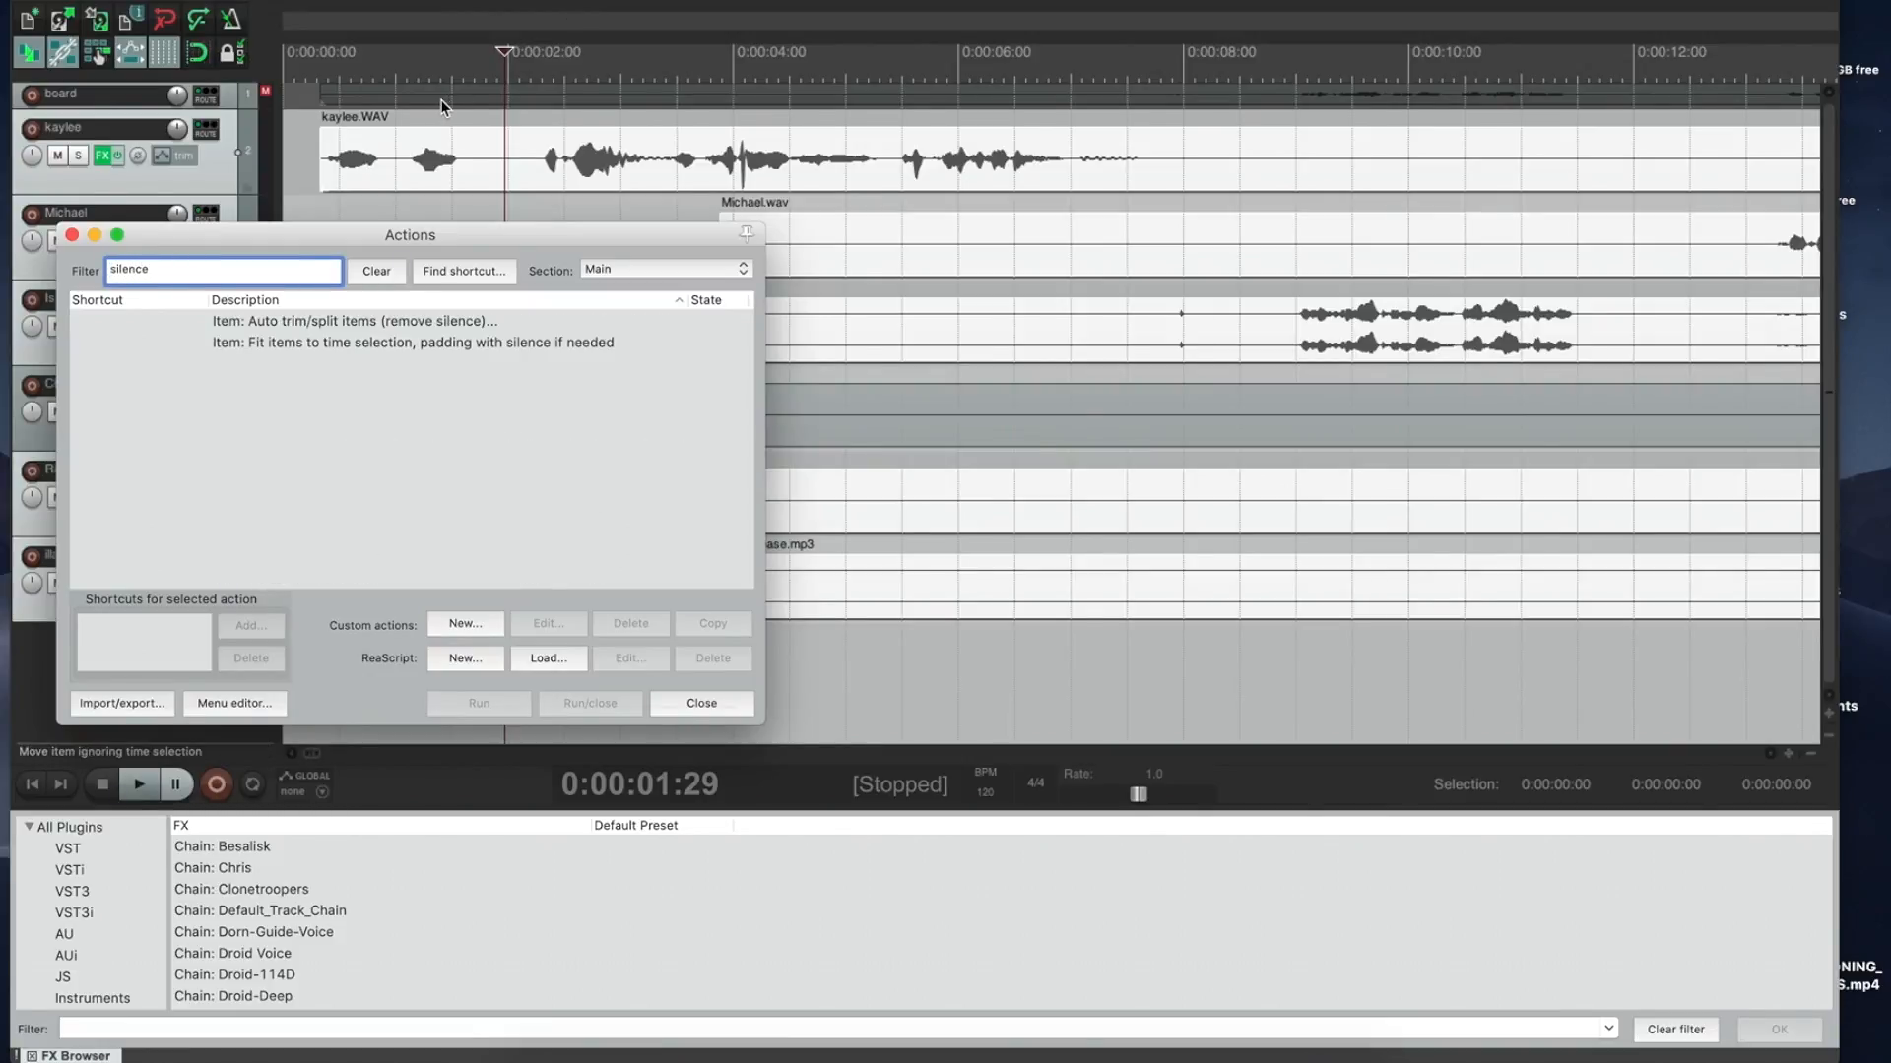
{"action": "left_click", "coordinate": [281, 327]}
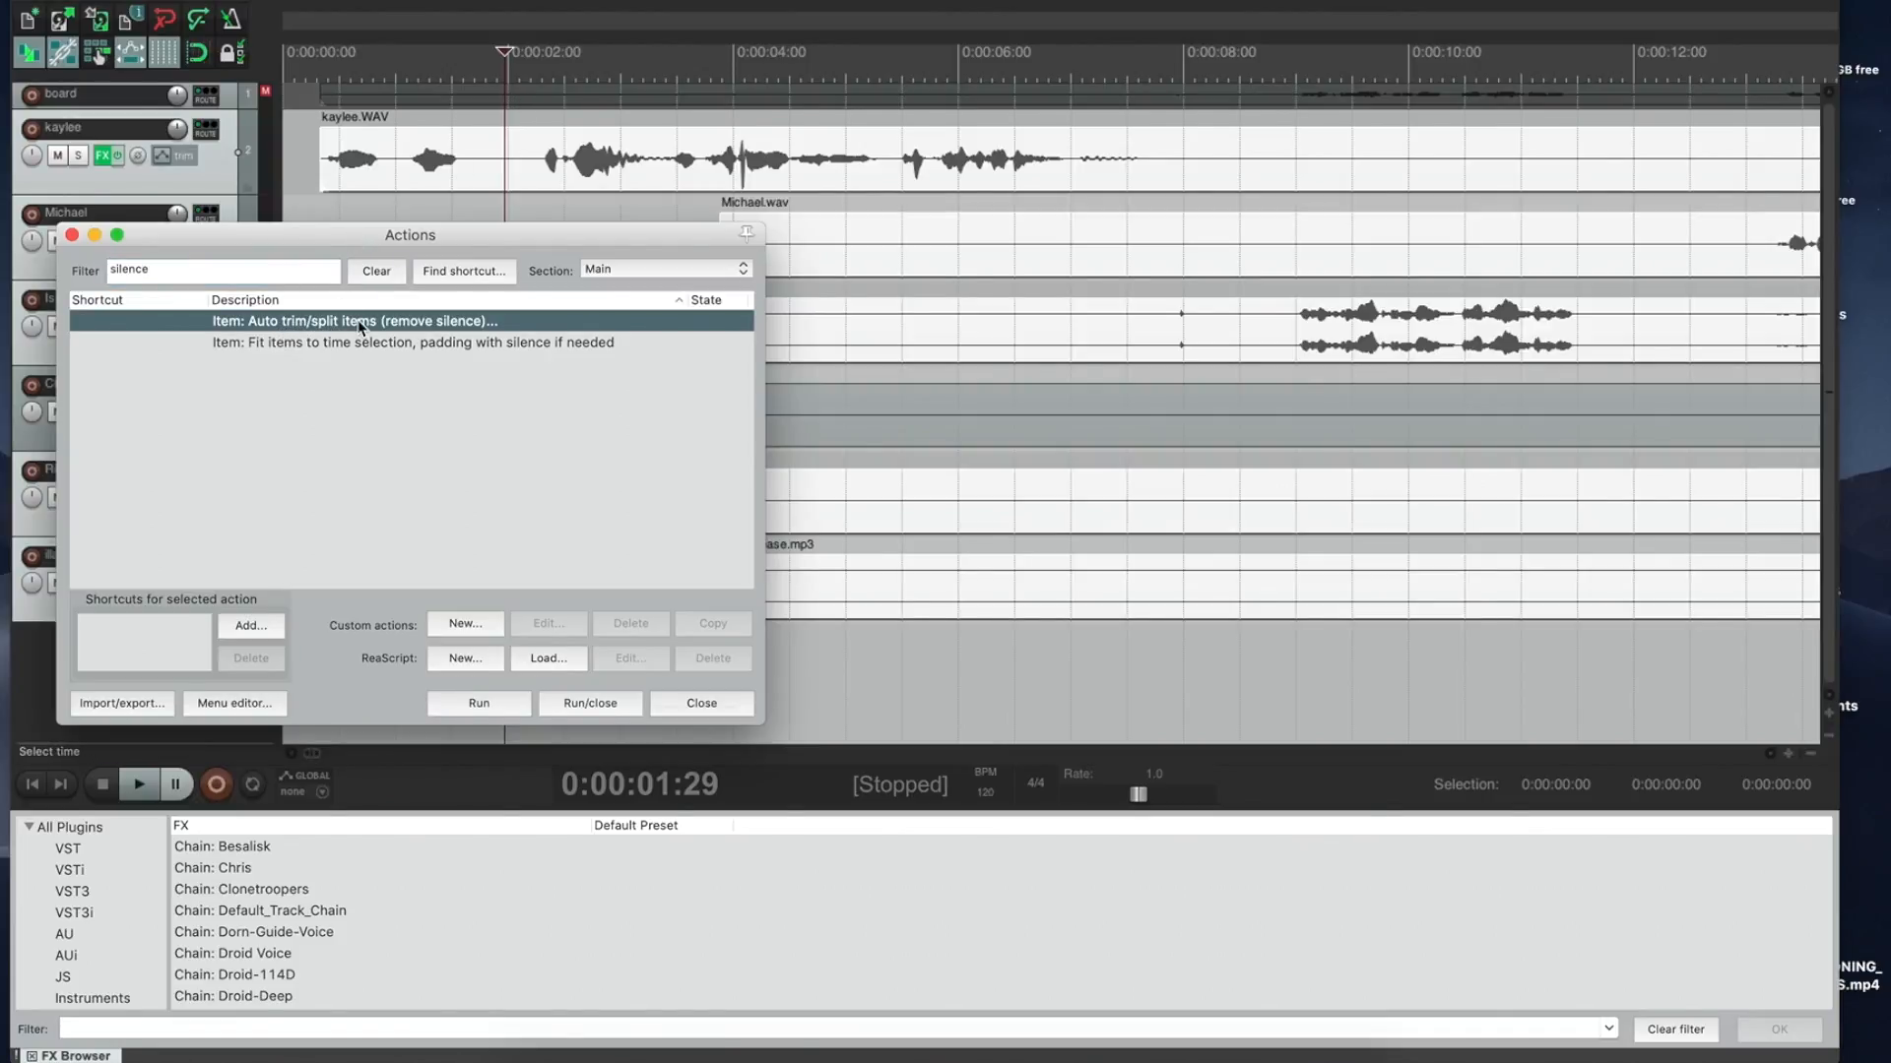
{"action": "left_click", "coordinate": [588, 705]}
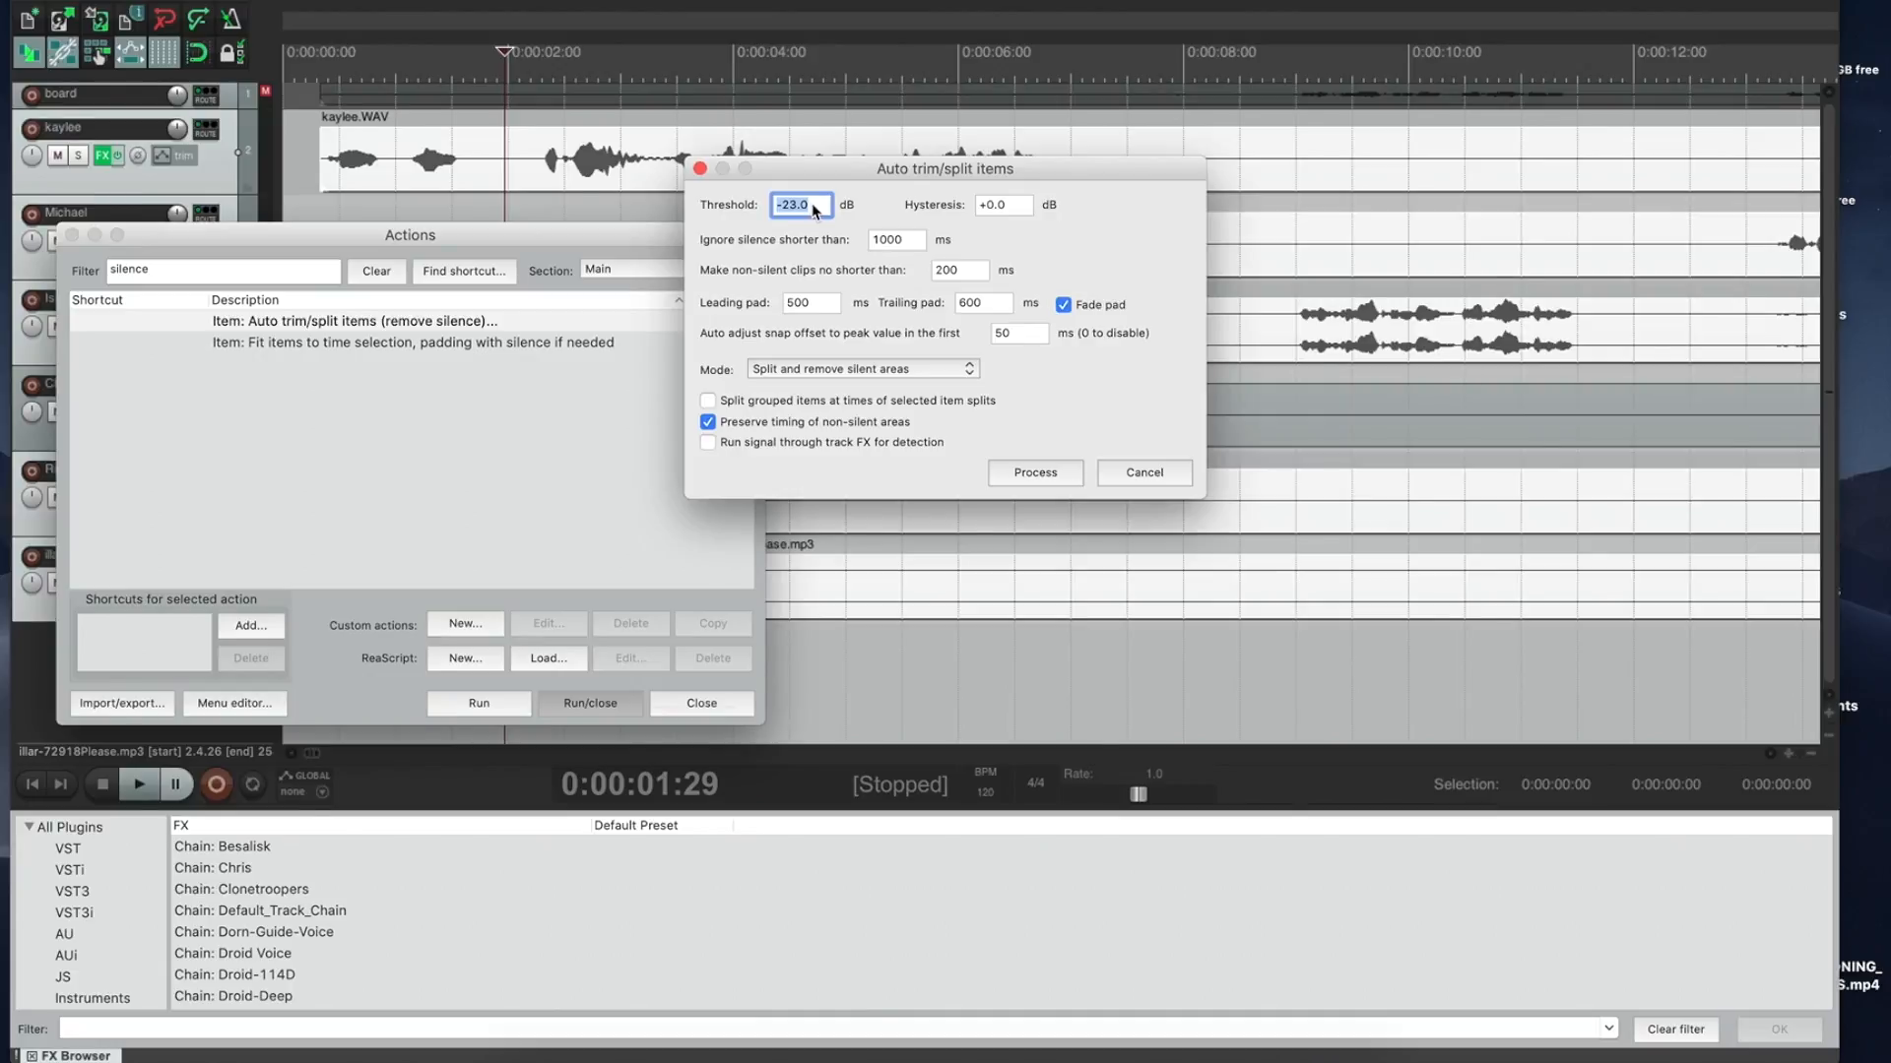
Step: Set 'Ignore silence shorter than' to 1000 ms, keep the -23 dB threshold, and process the clips
{"action": "left_click", "coordinate": [870, 243]}
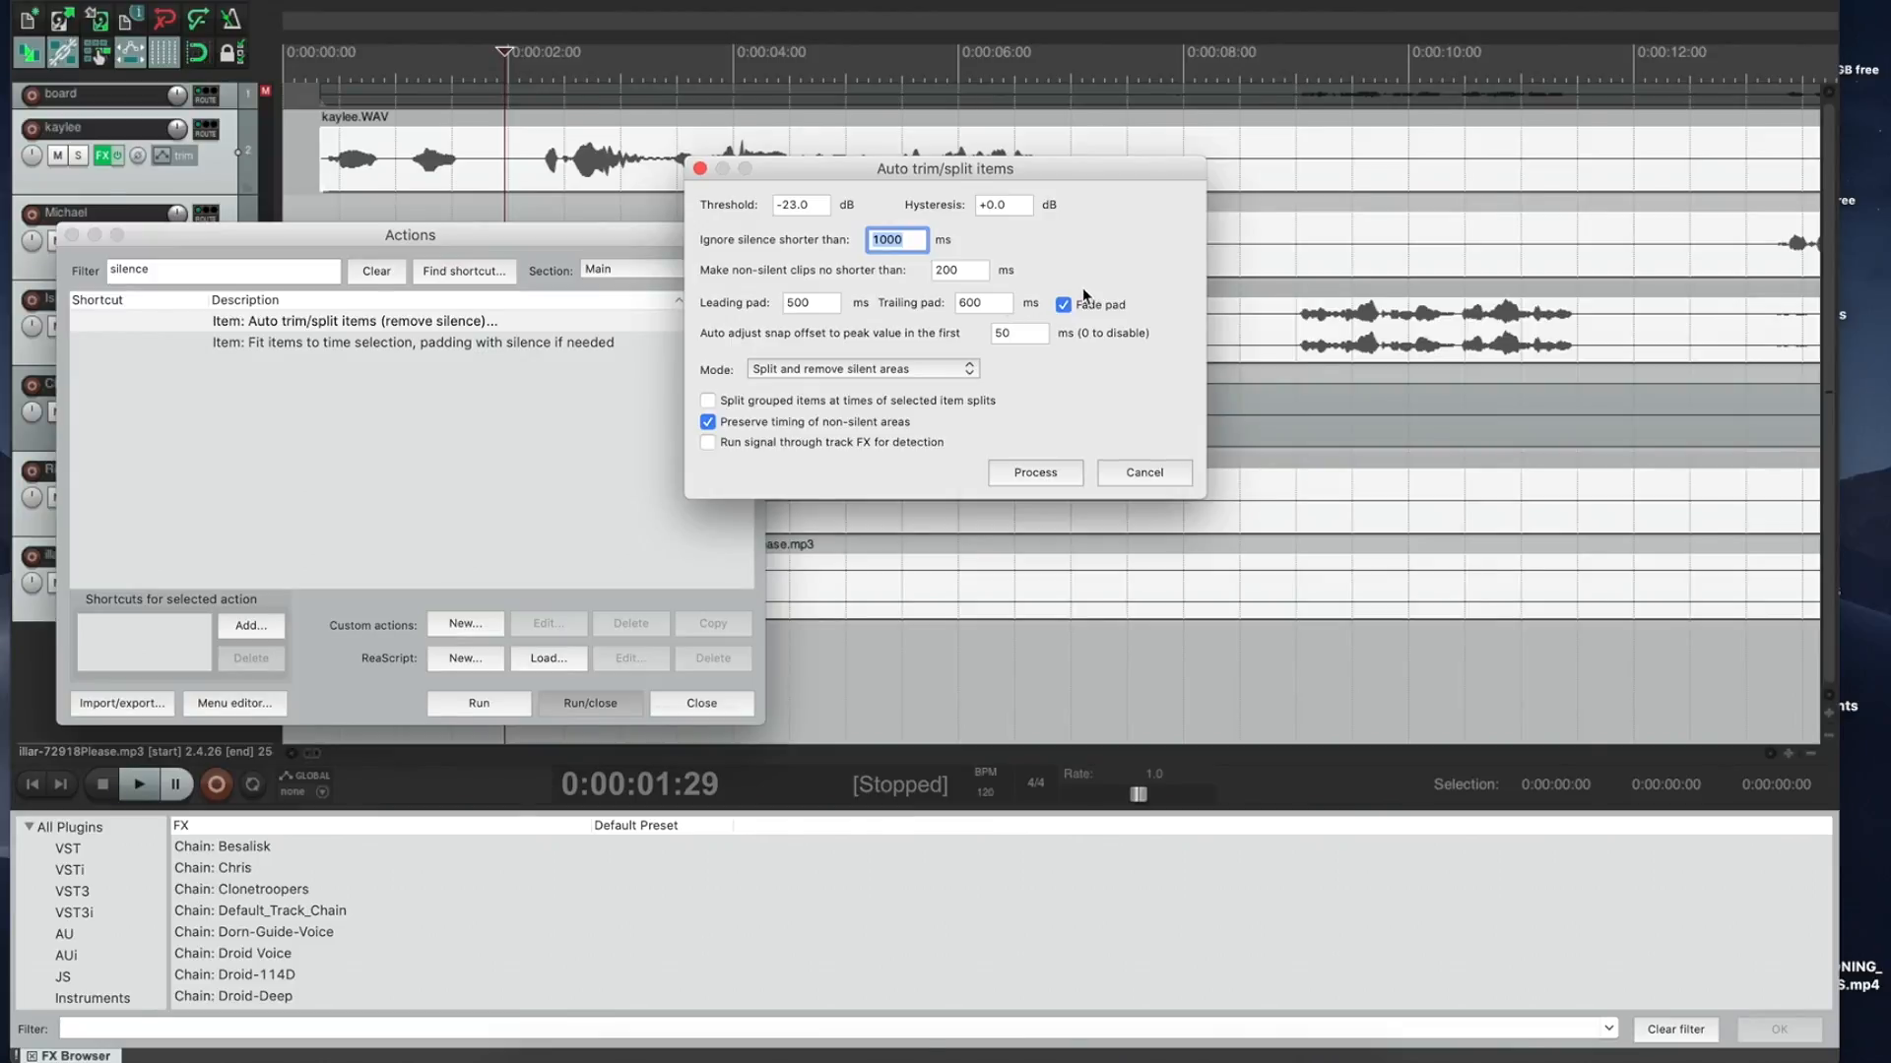
{"action": "left_click", "coordinate": [1024, 471]}
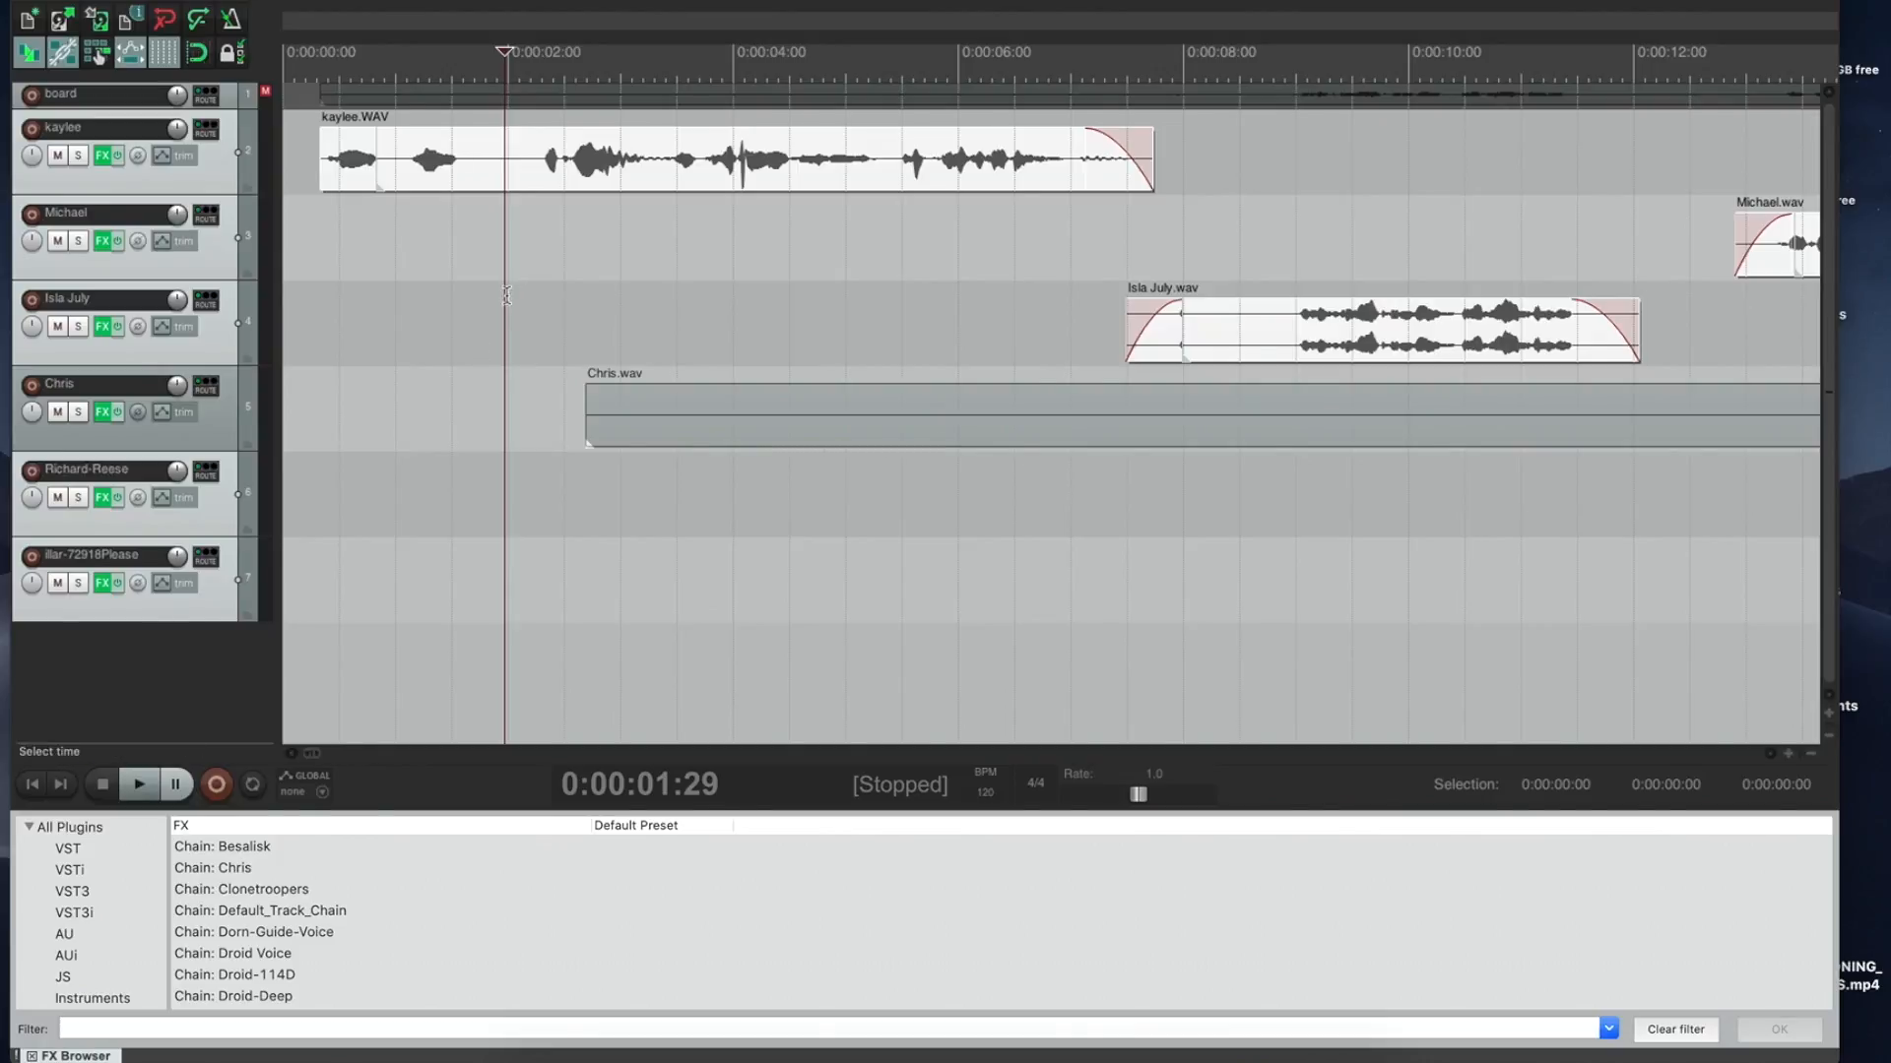
Step: Nudge the first speech clip slightly later, around the 8-second mark
{"action": "scroll", "coordinate": [1133, 187], "scroll_direction": "down", "scroll_amount": 3}
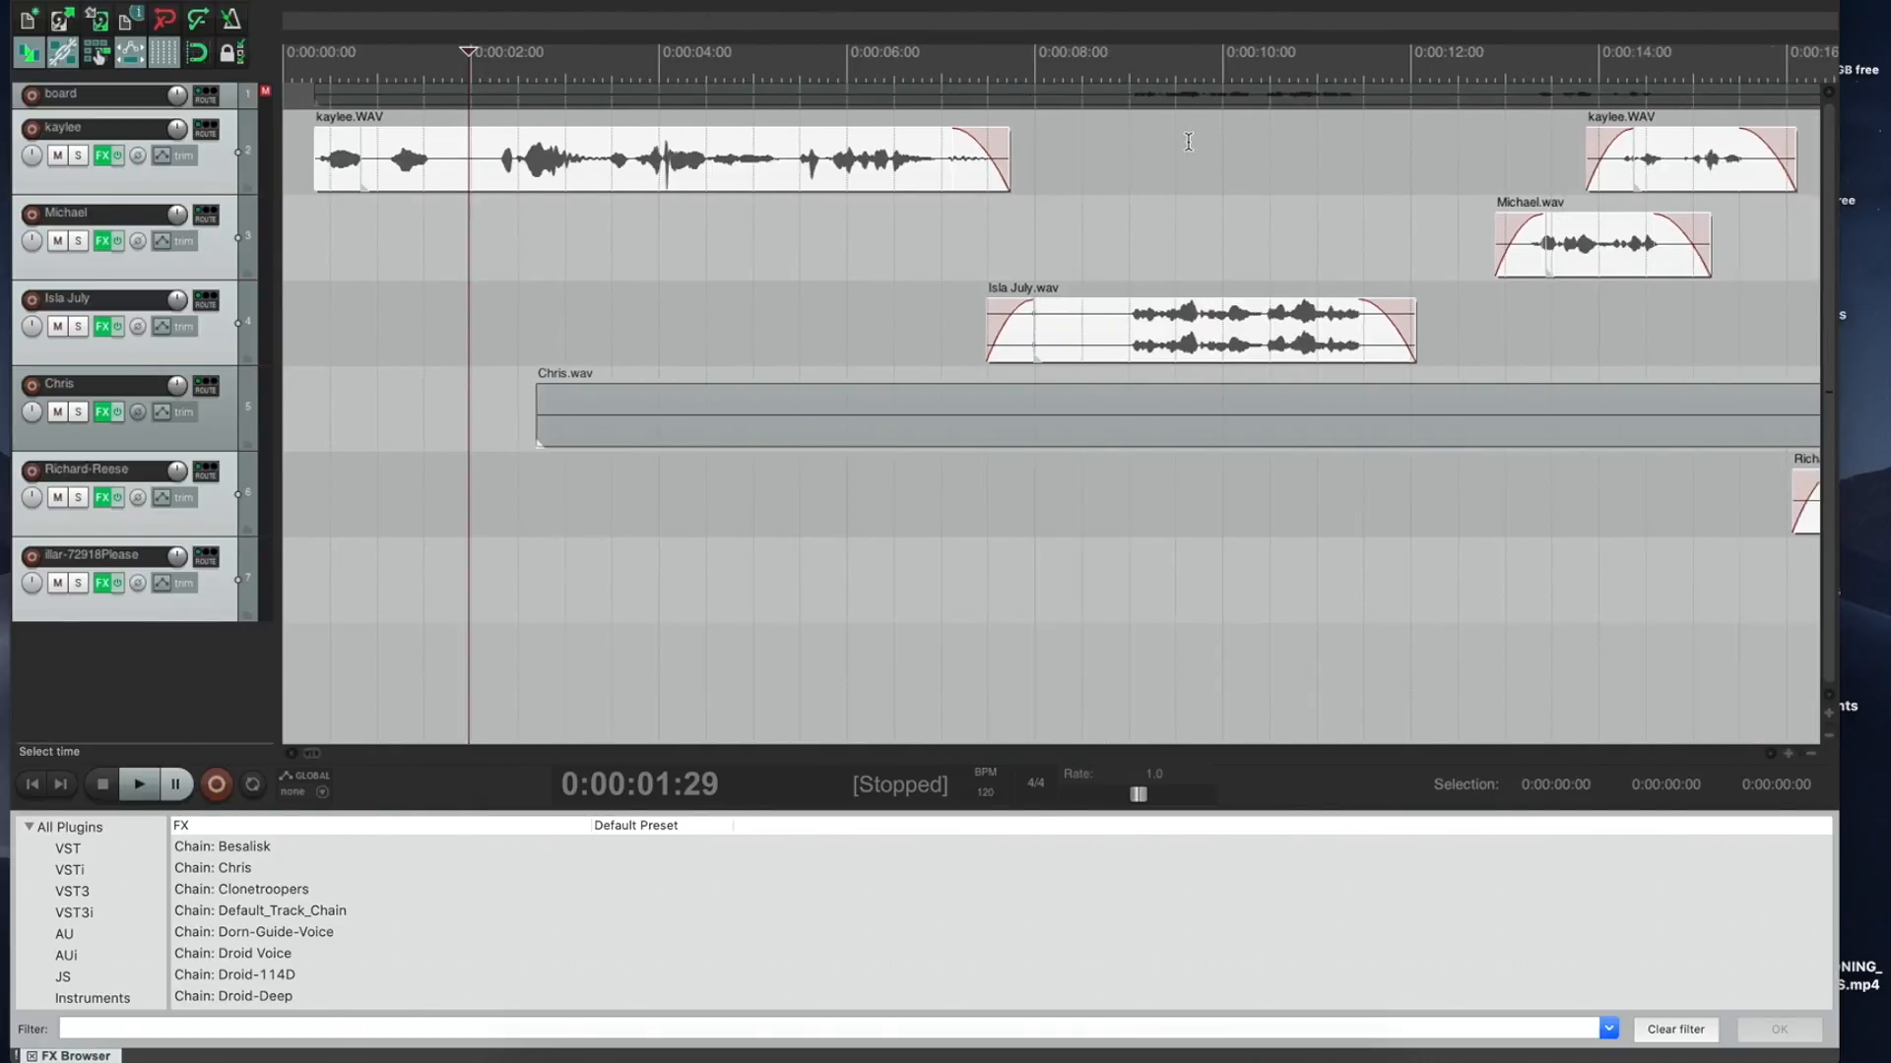
{"action": "scroll", "coordinate": [1228, 114], "scroll_direction": "down", "scroll_amount": 2}
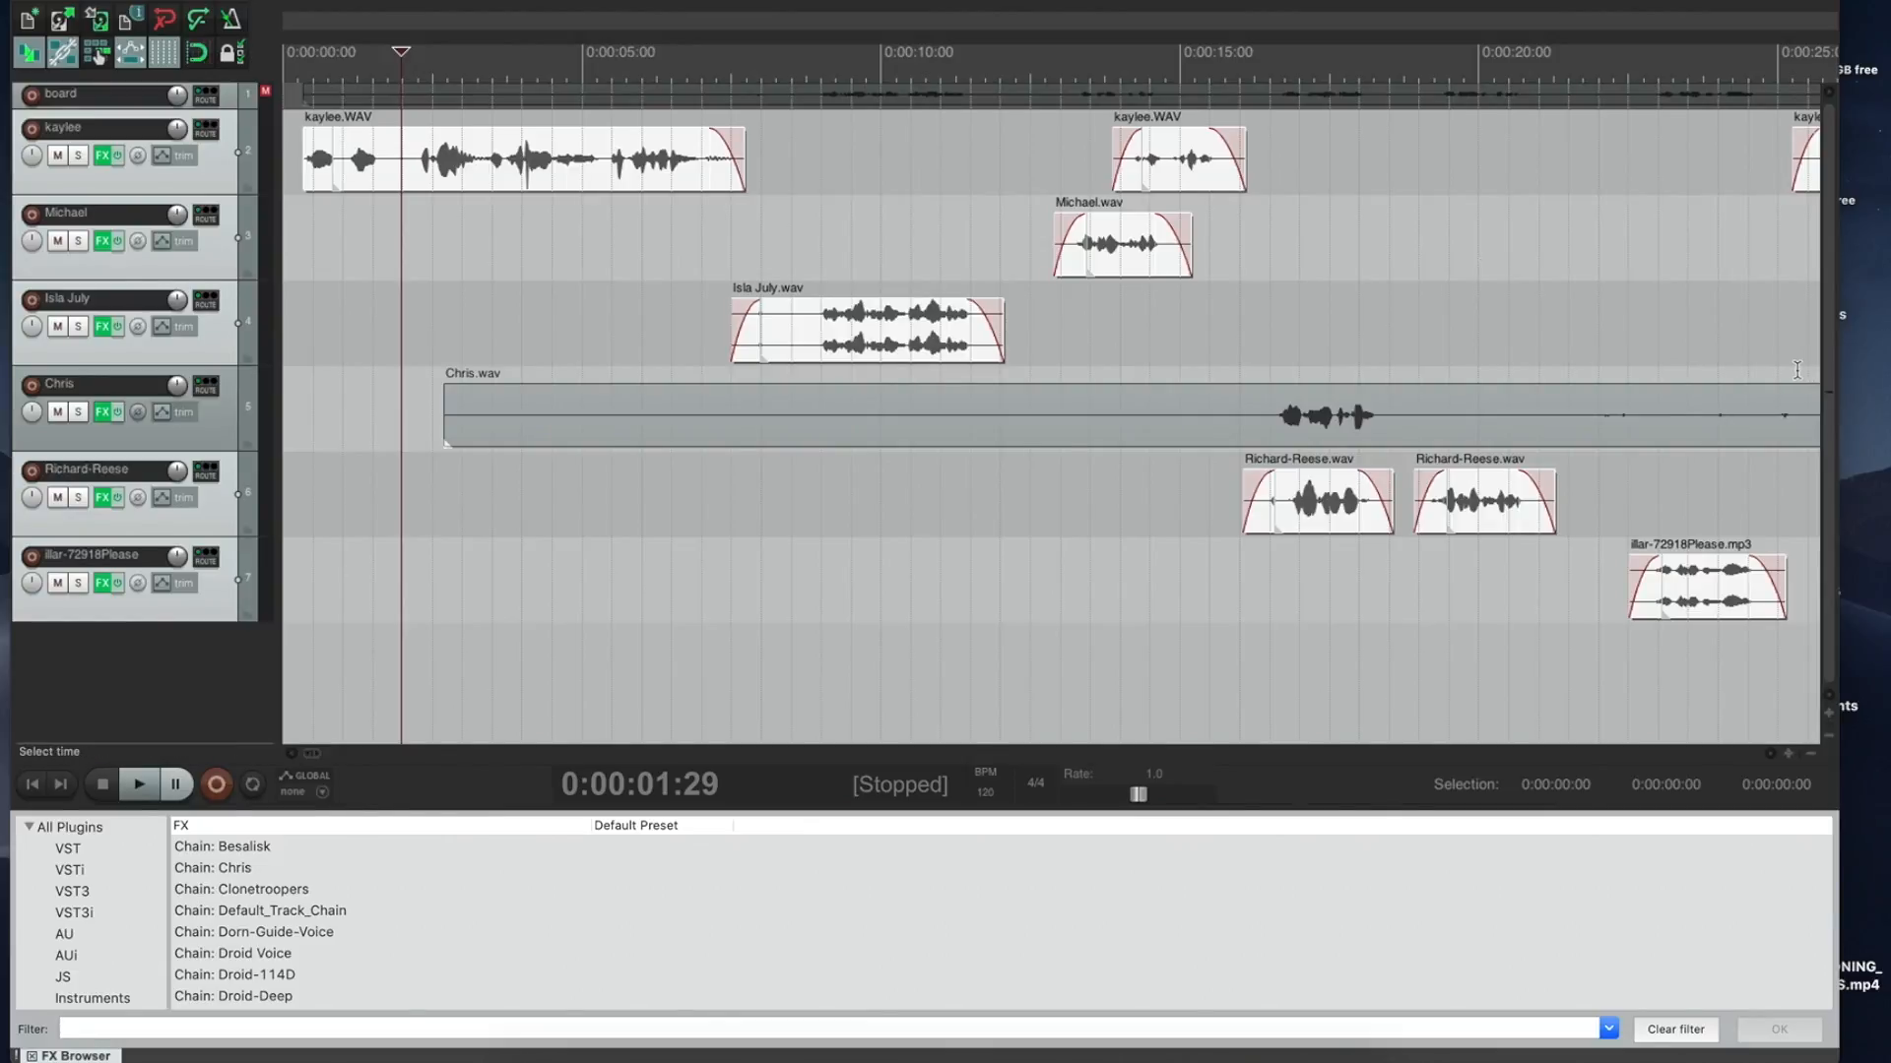
{"action": "left_click", "coordinate": [765, 154]}
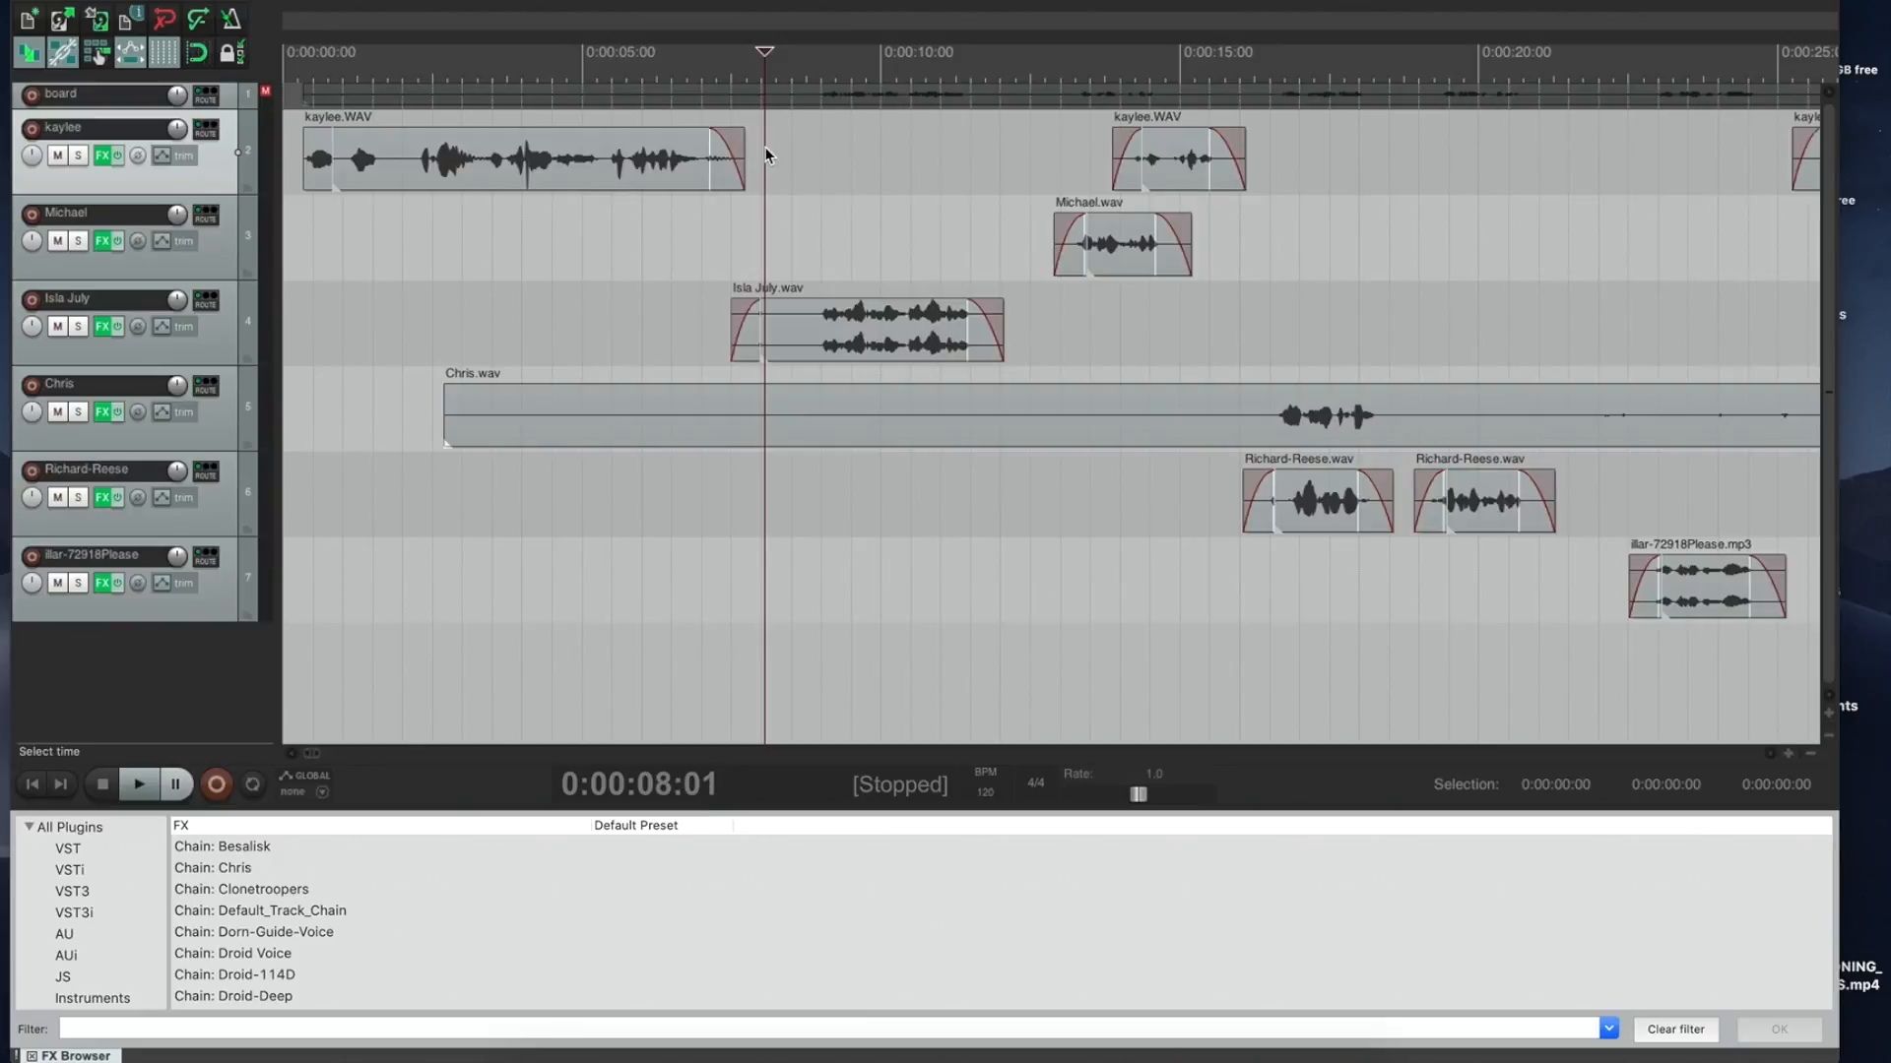
{"action": "left_click_drag", "start_coordinate": [718, 157], "coordinate": [740, 160]}
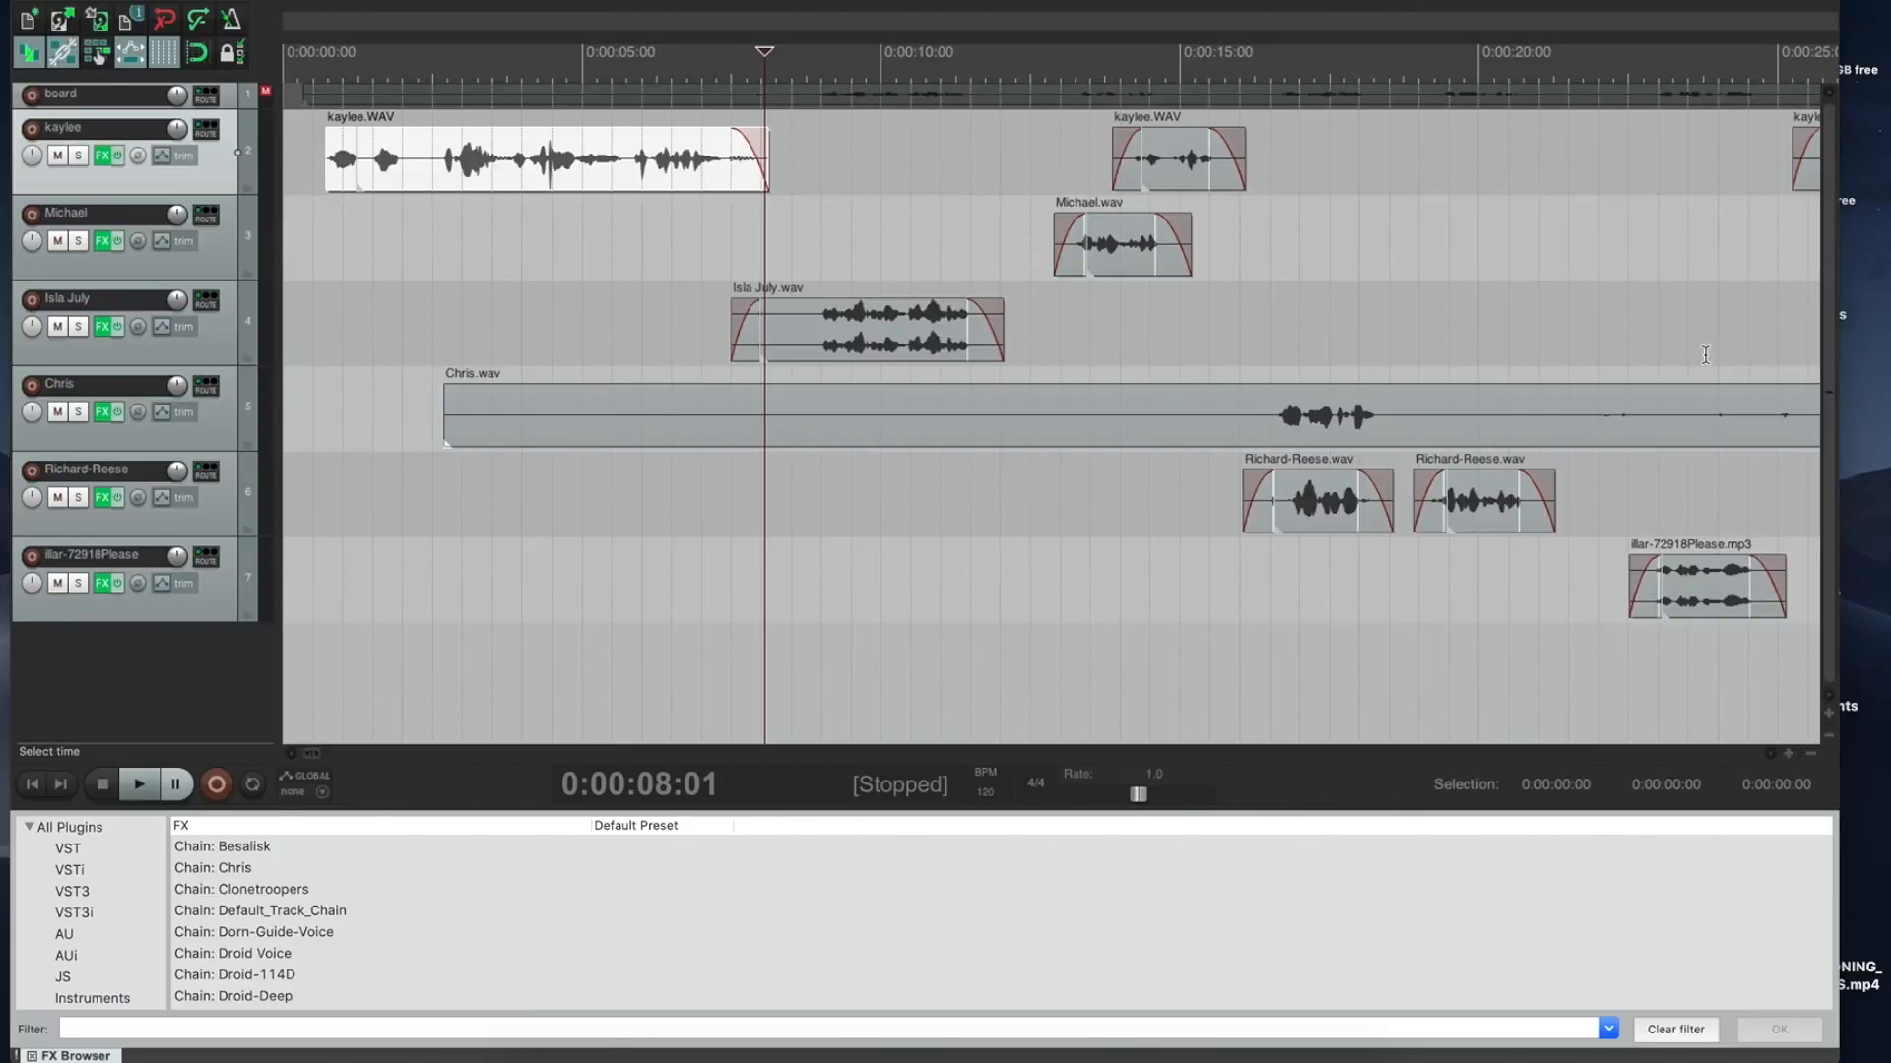
Step: Audition the outtake from 25 seconds to about 1:43 to find where the conversation should start
{"action": "left_click", "coordinate": [1809, 364]}
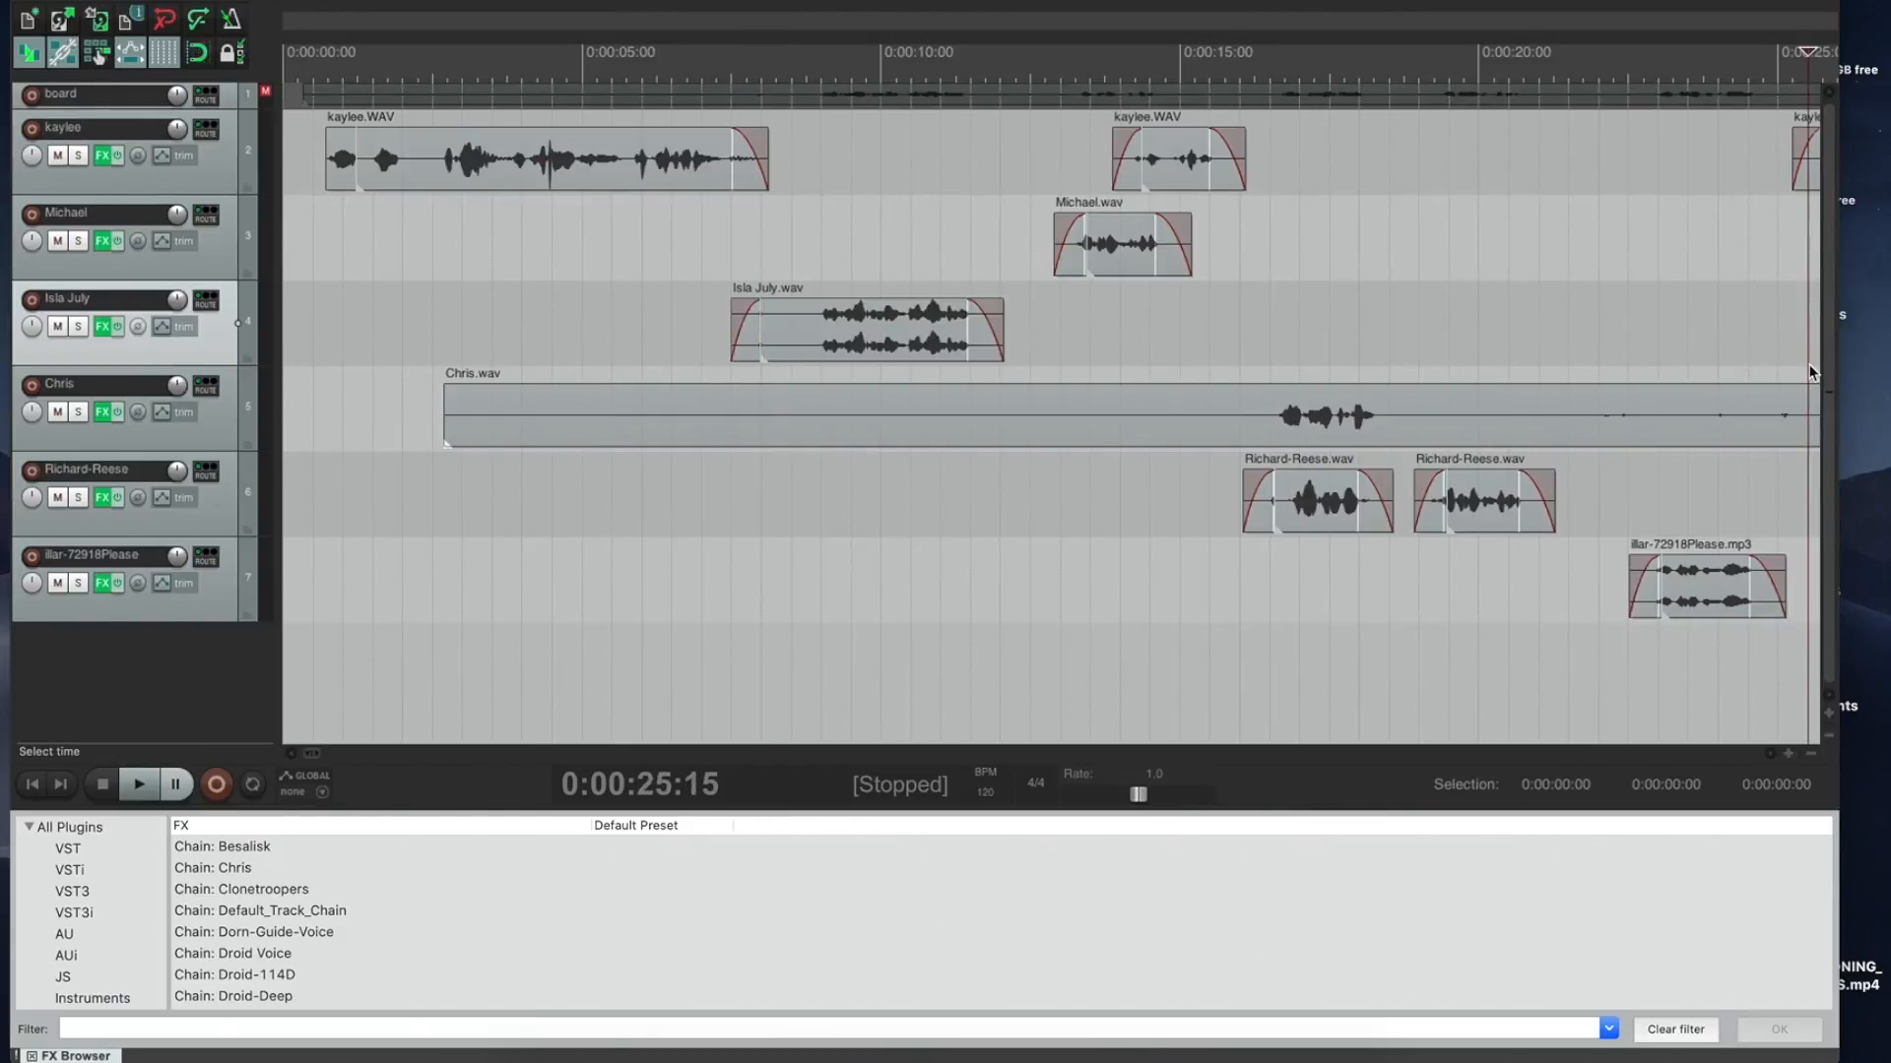
{"action": "key", "text": "space"}
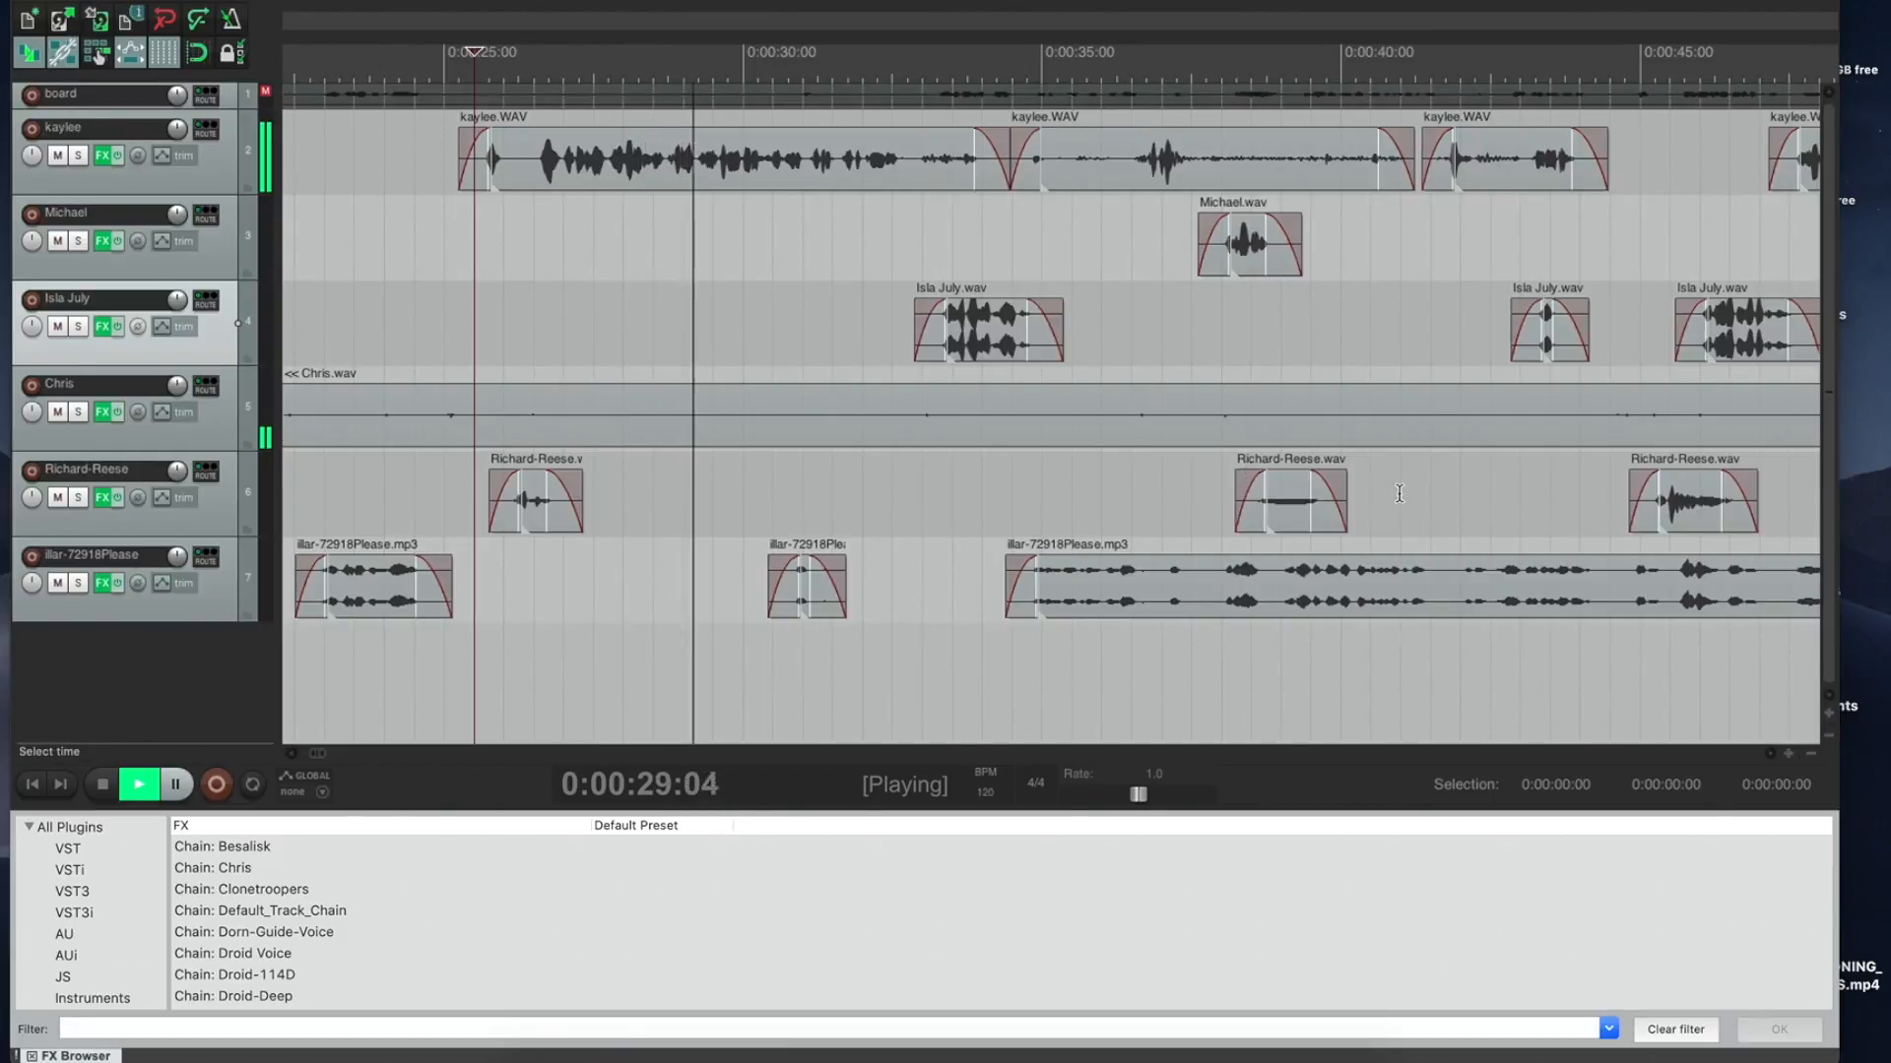
{"action": "key", "text": "space"}
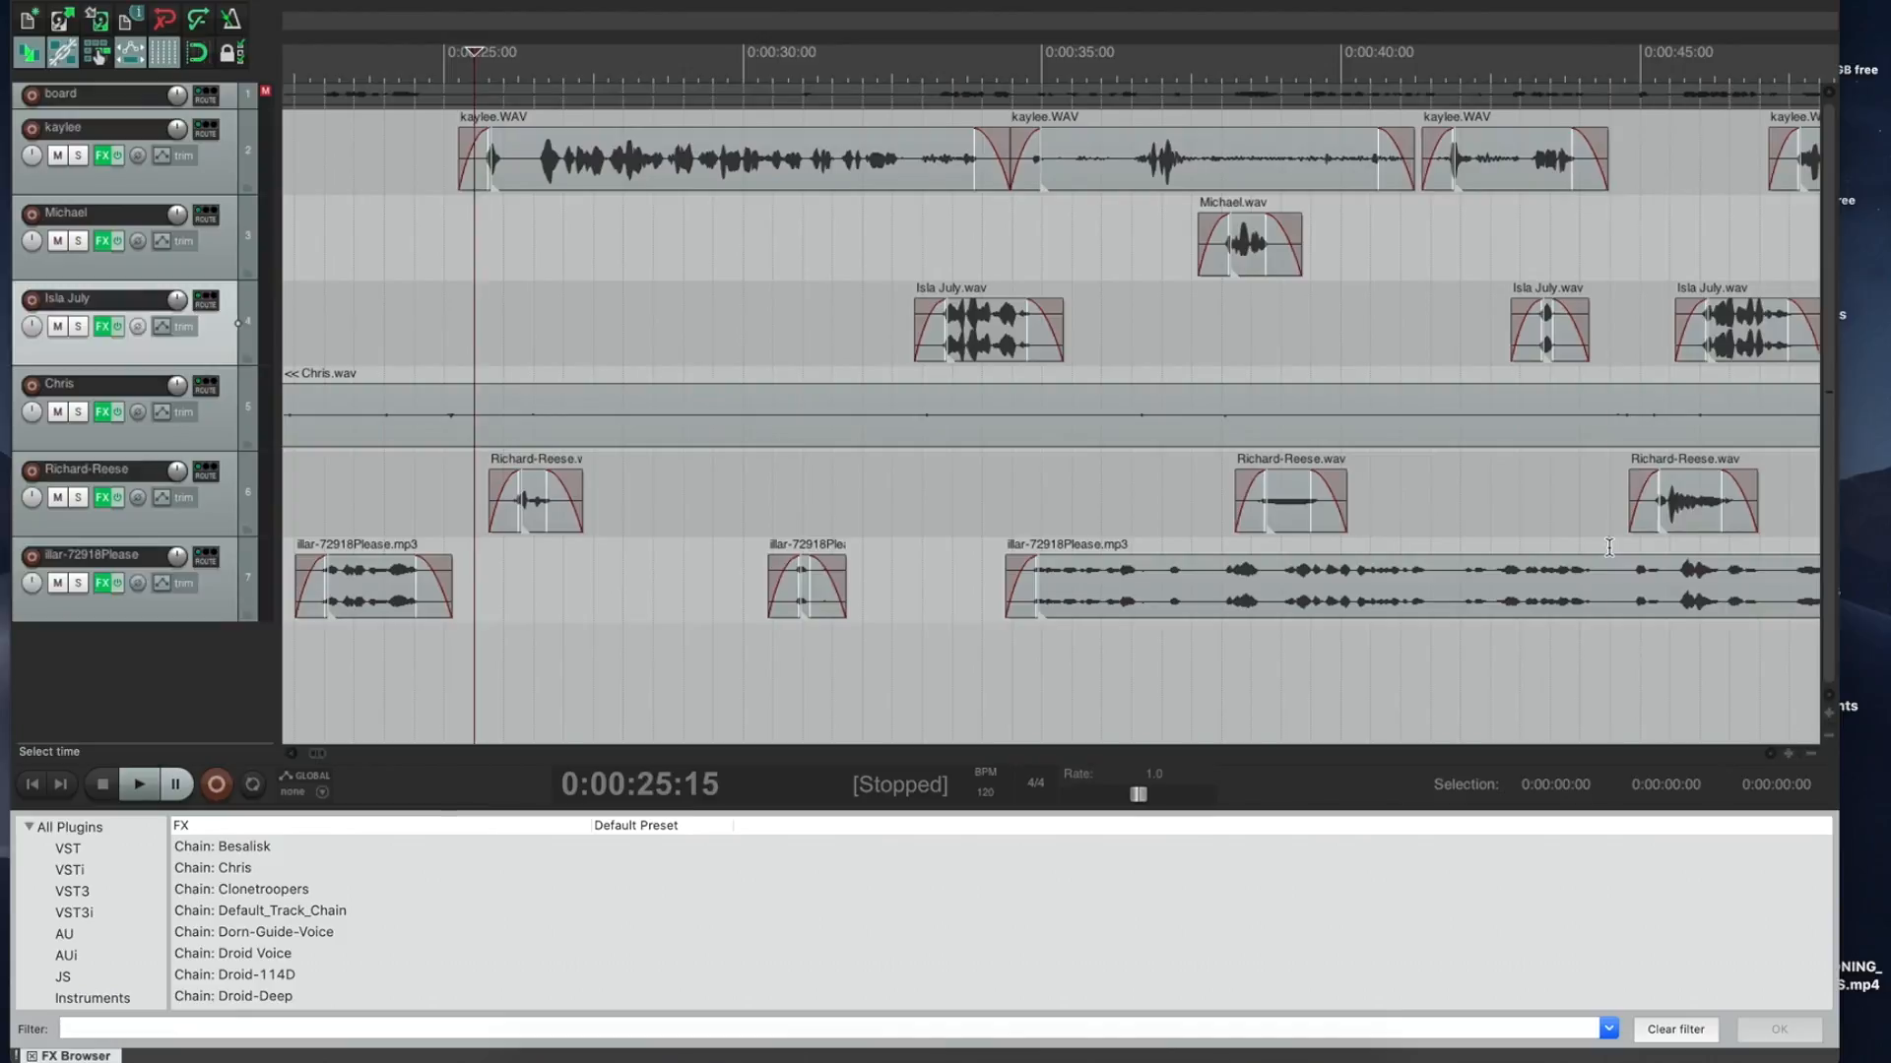
{"action": "left_click", "coordinate": [1608, 544]}
{"action": "left_click", "coordinate": [1819, 460]}
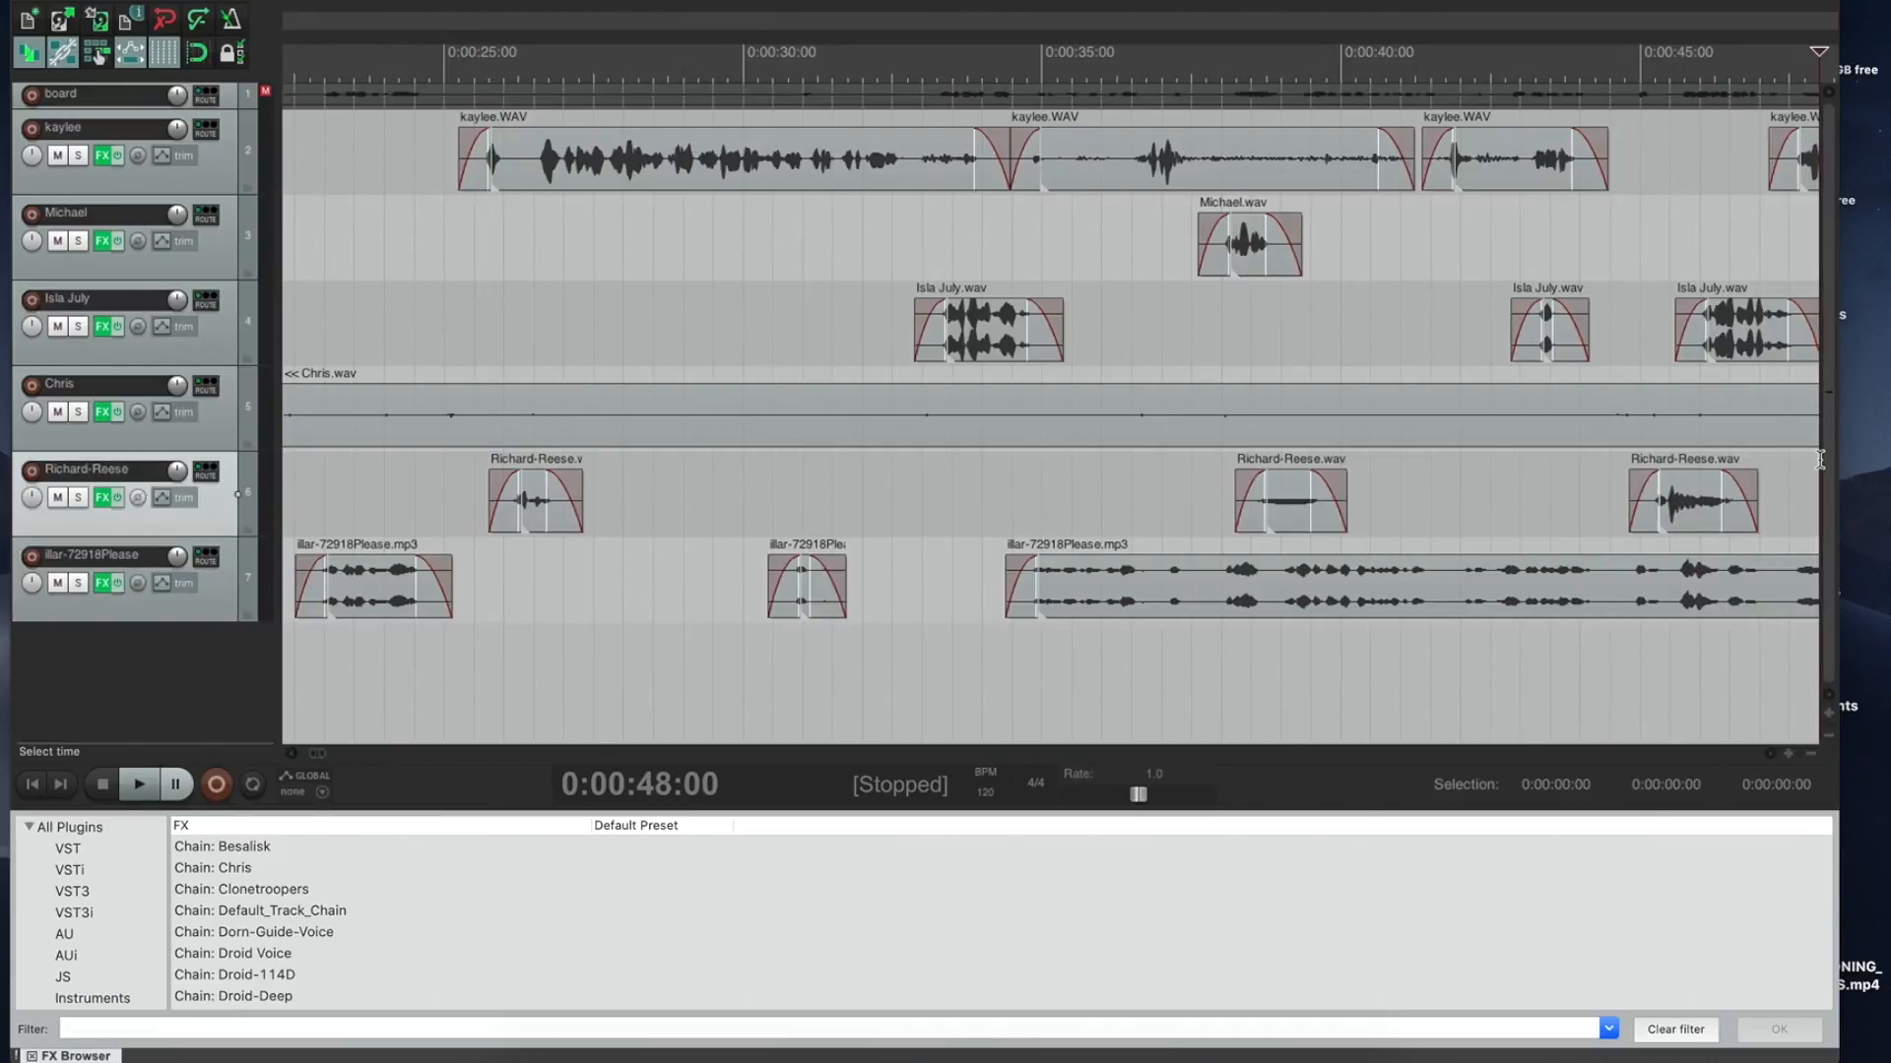
{"action": "key", "text": "space"}
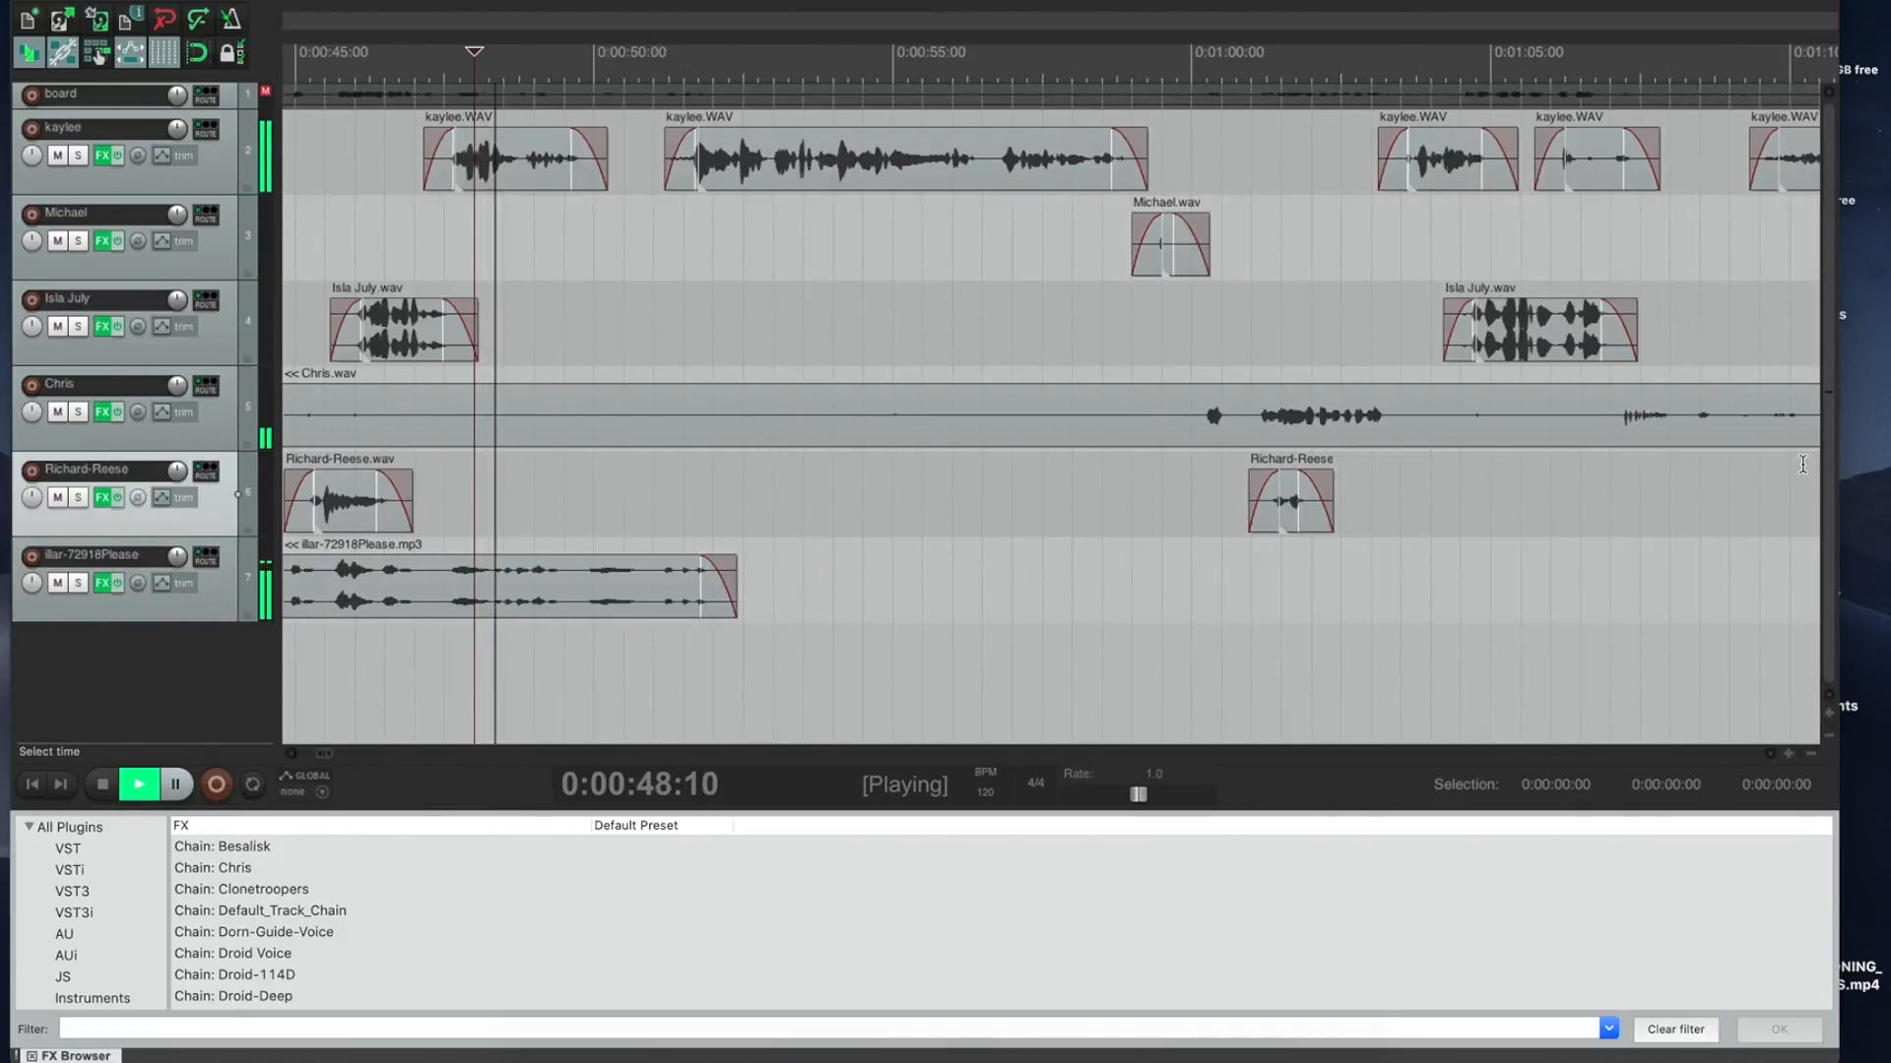
{"action": "key", "text": "space"}
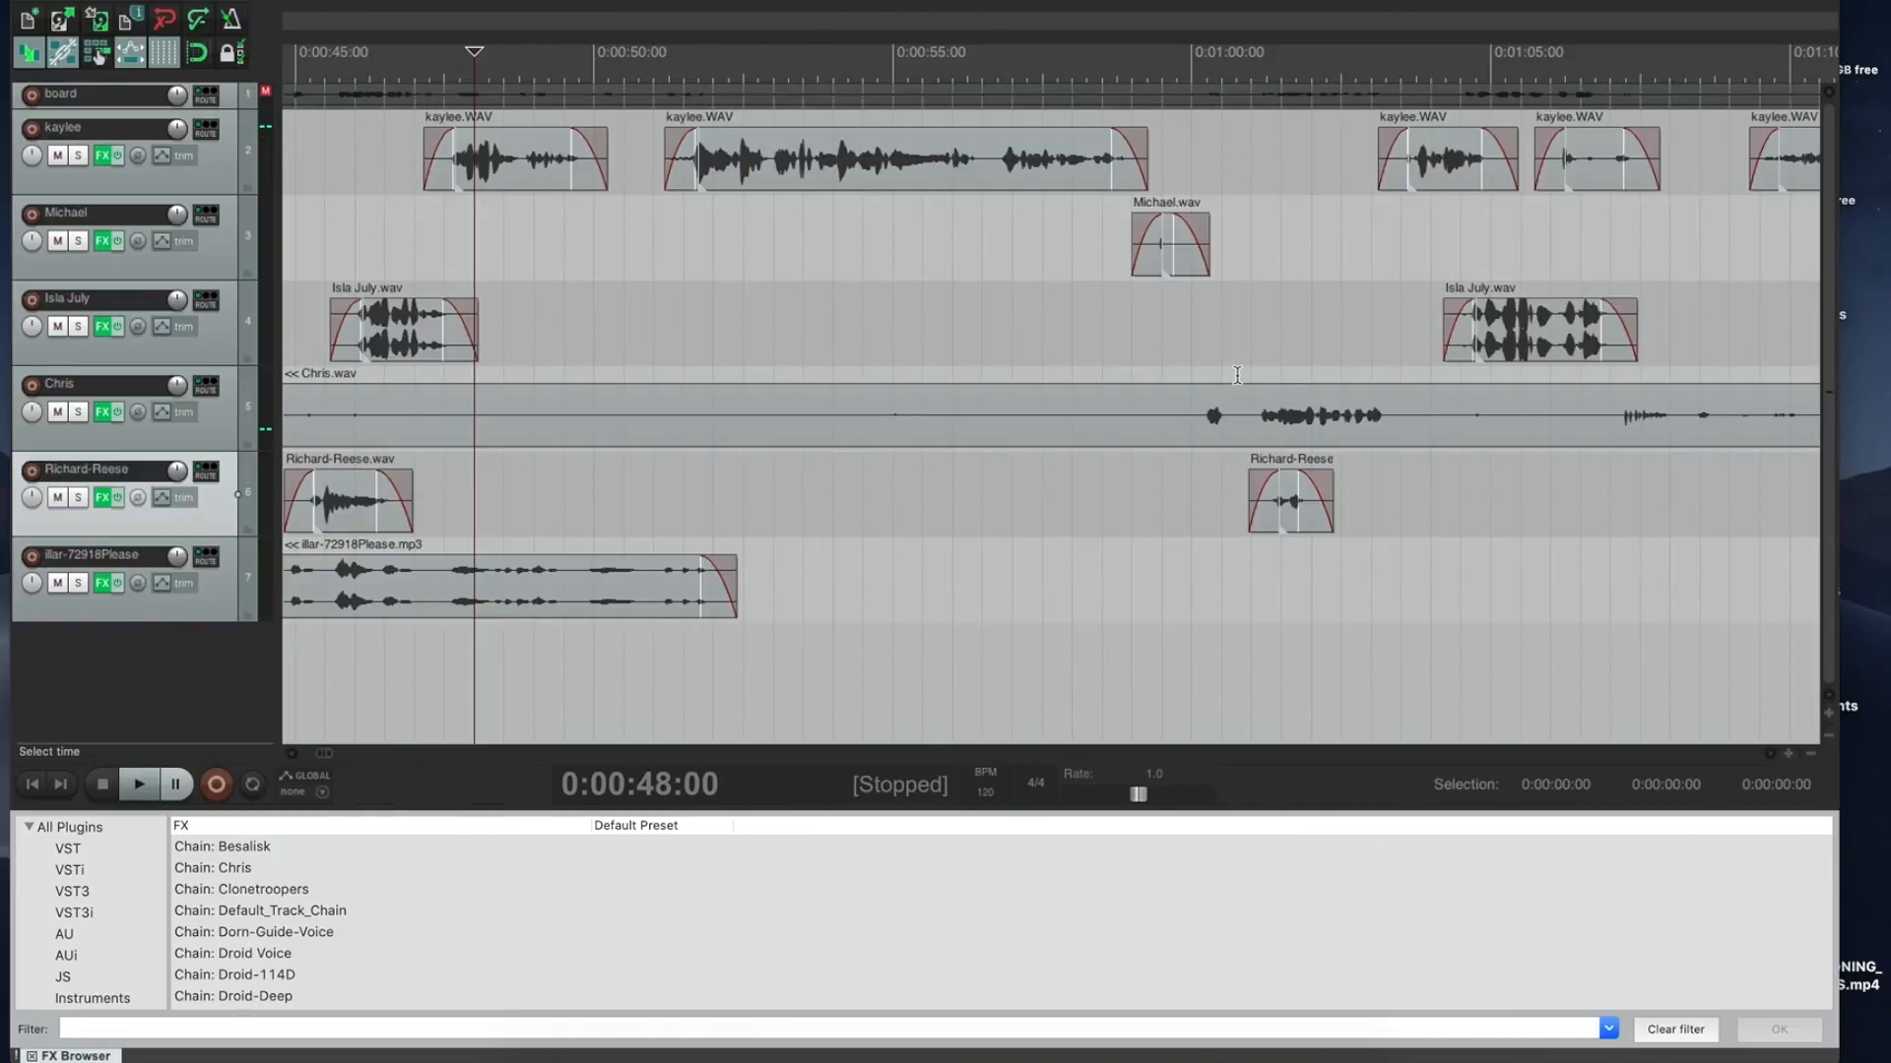
{"action": "left_click", "coordinate": [1251, 376]}
{"action": "key", "text": "space"}
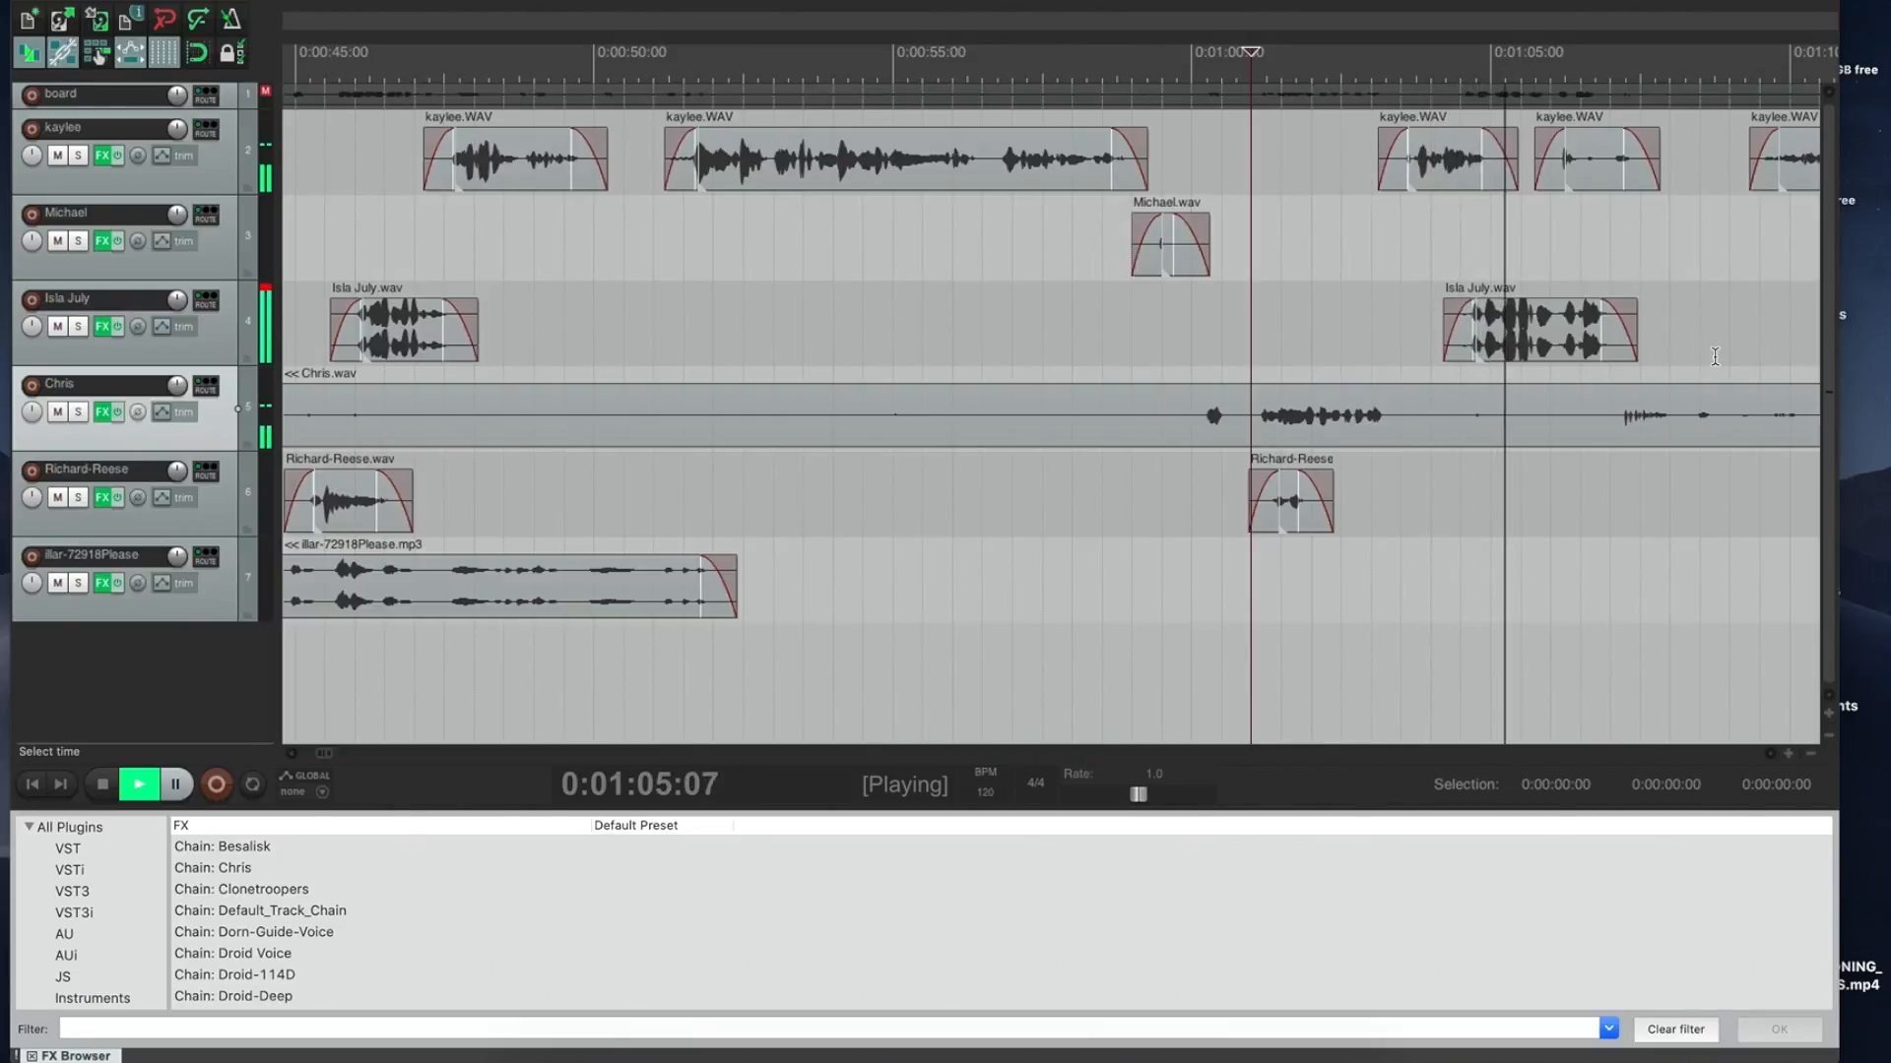
{"action": "left_click", "coordinate": [1810, 376]}
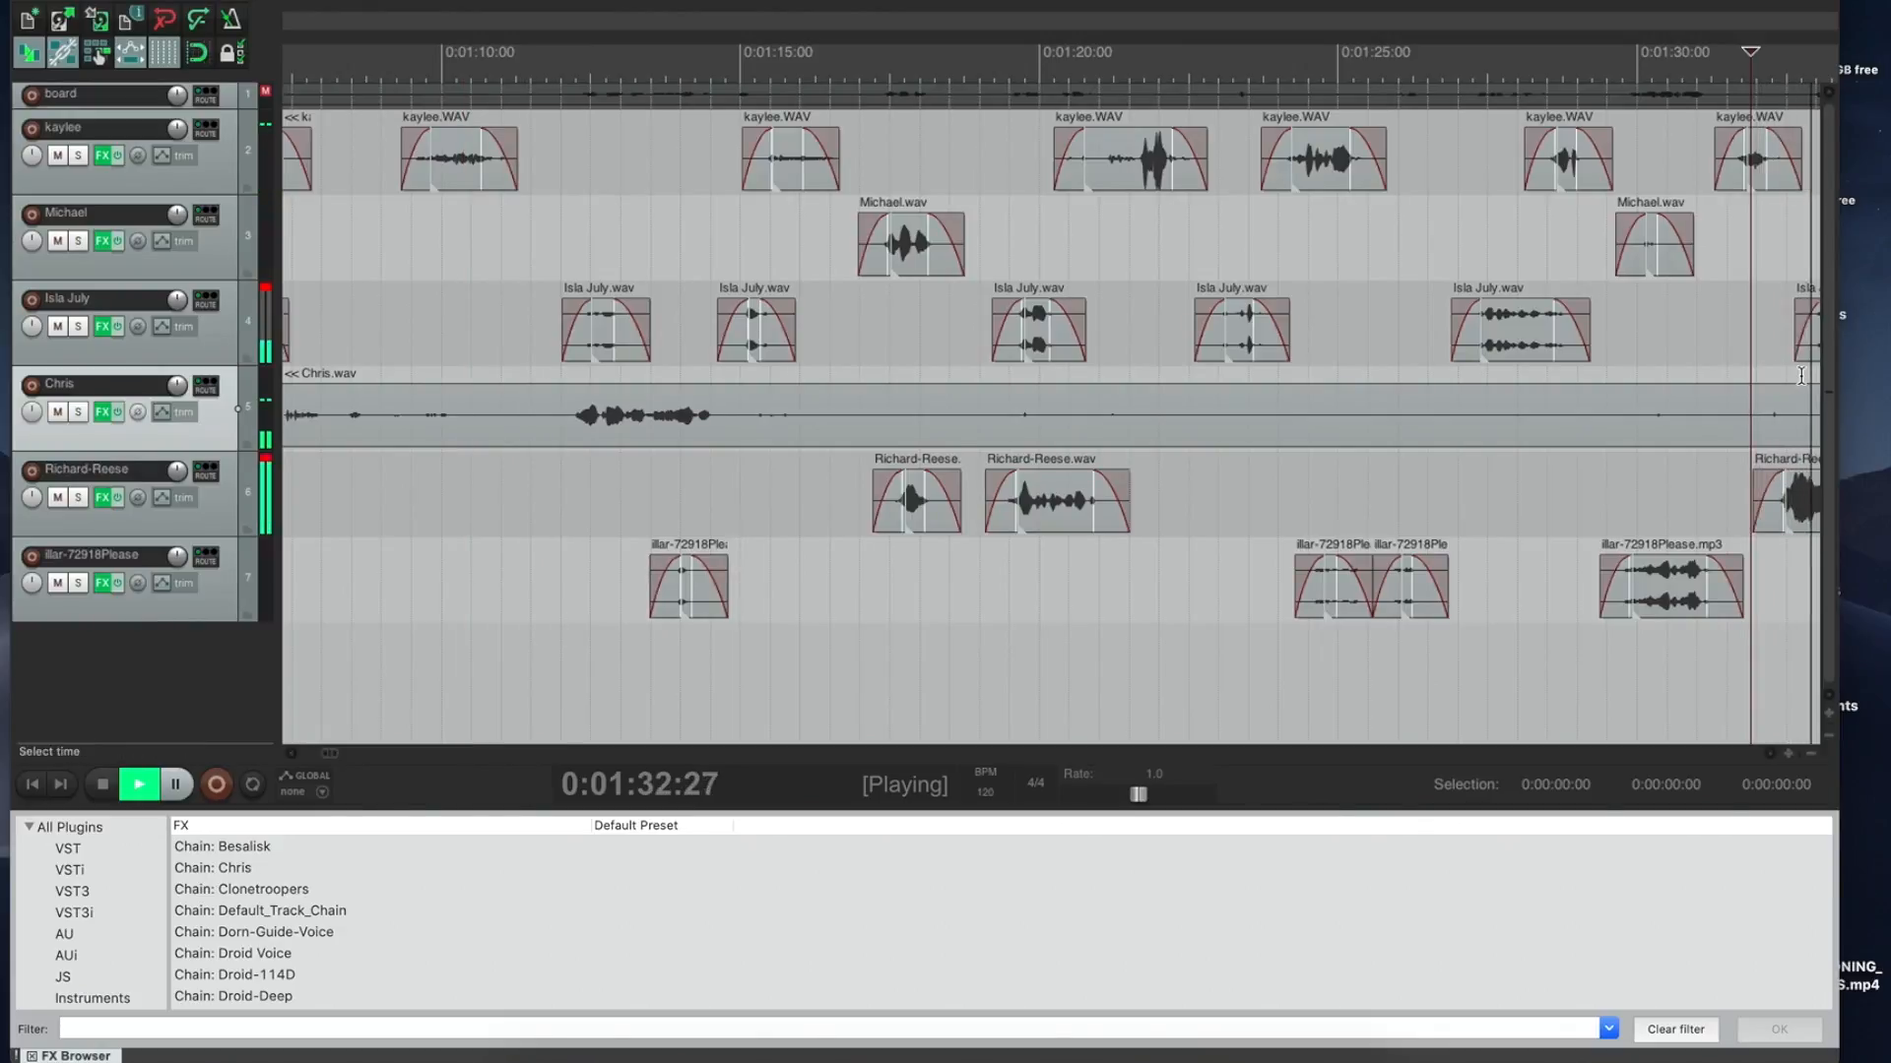
{"action": "left_click", "coordinate": [1127, 374]}
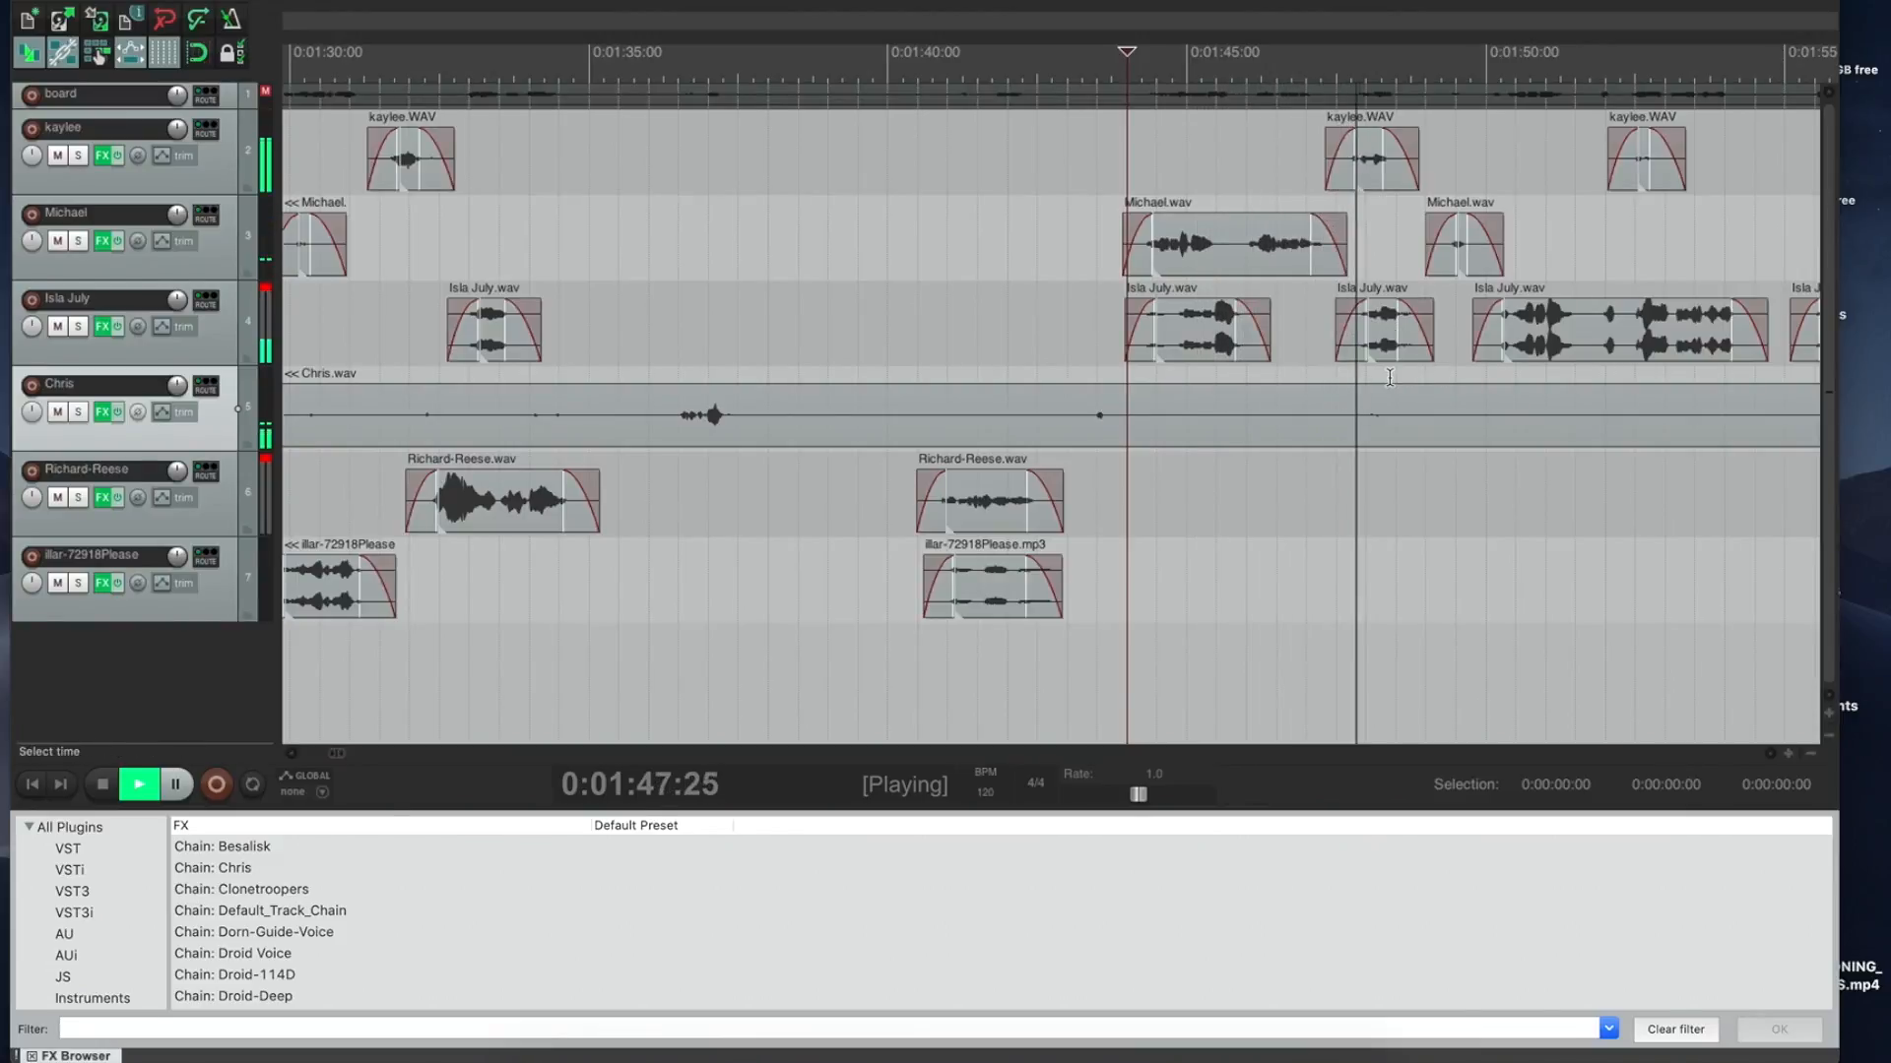
{"action": "key", "text": "space"}
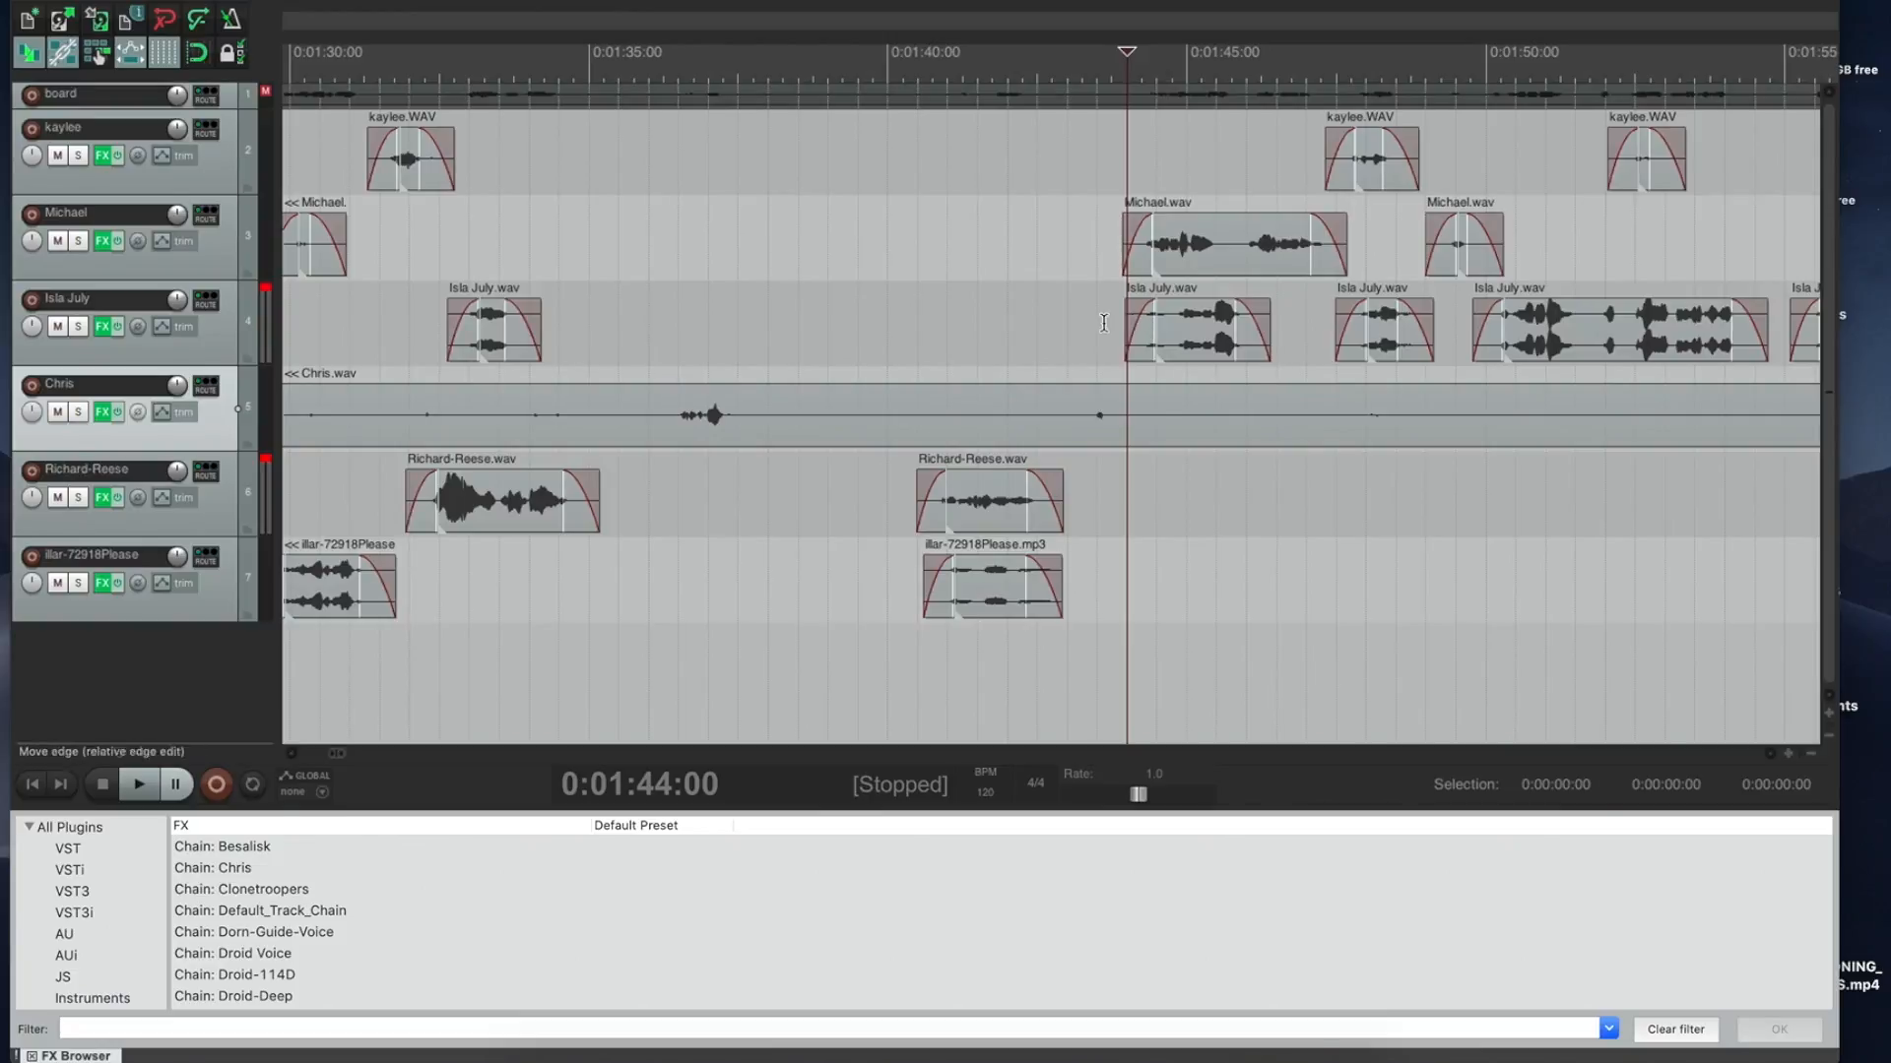
Step: Select 0:00:00 to 0:01:43:20 and ripple-delete it, then play back the new start
{"action": "left_click_drag", "start_coordinate": [1129, 50], "coordinate": [629, 71]}
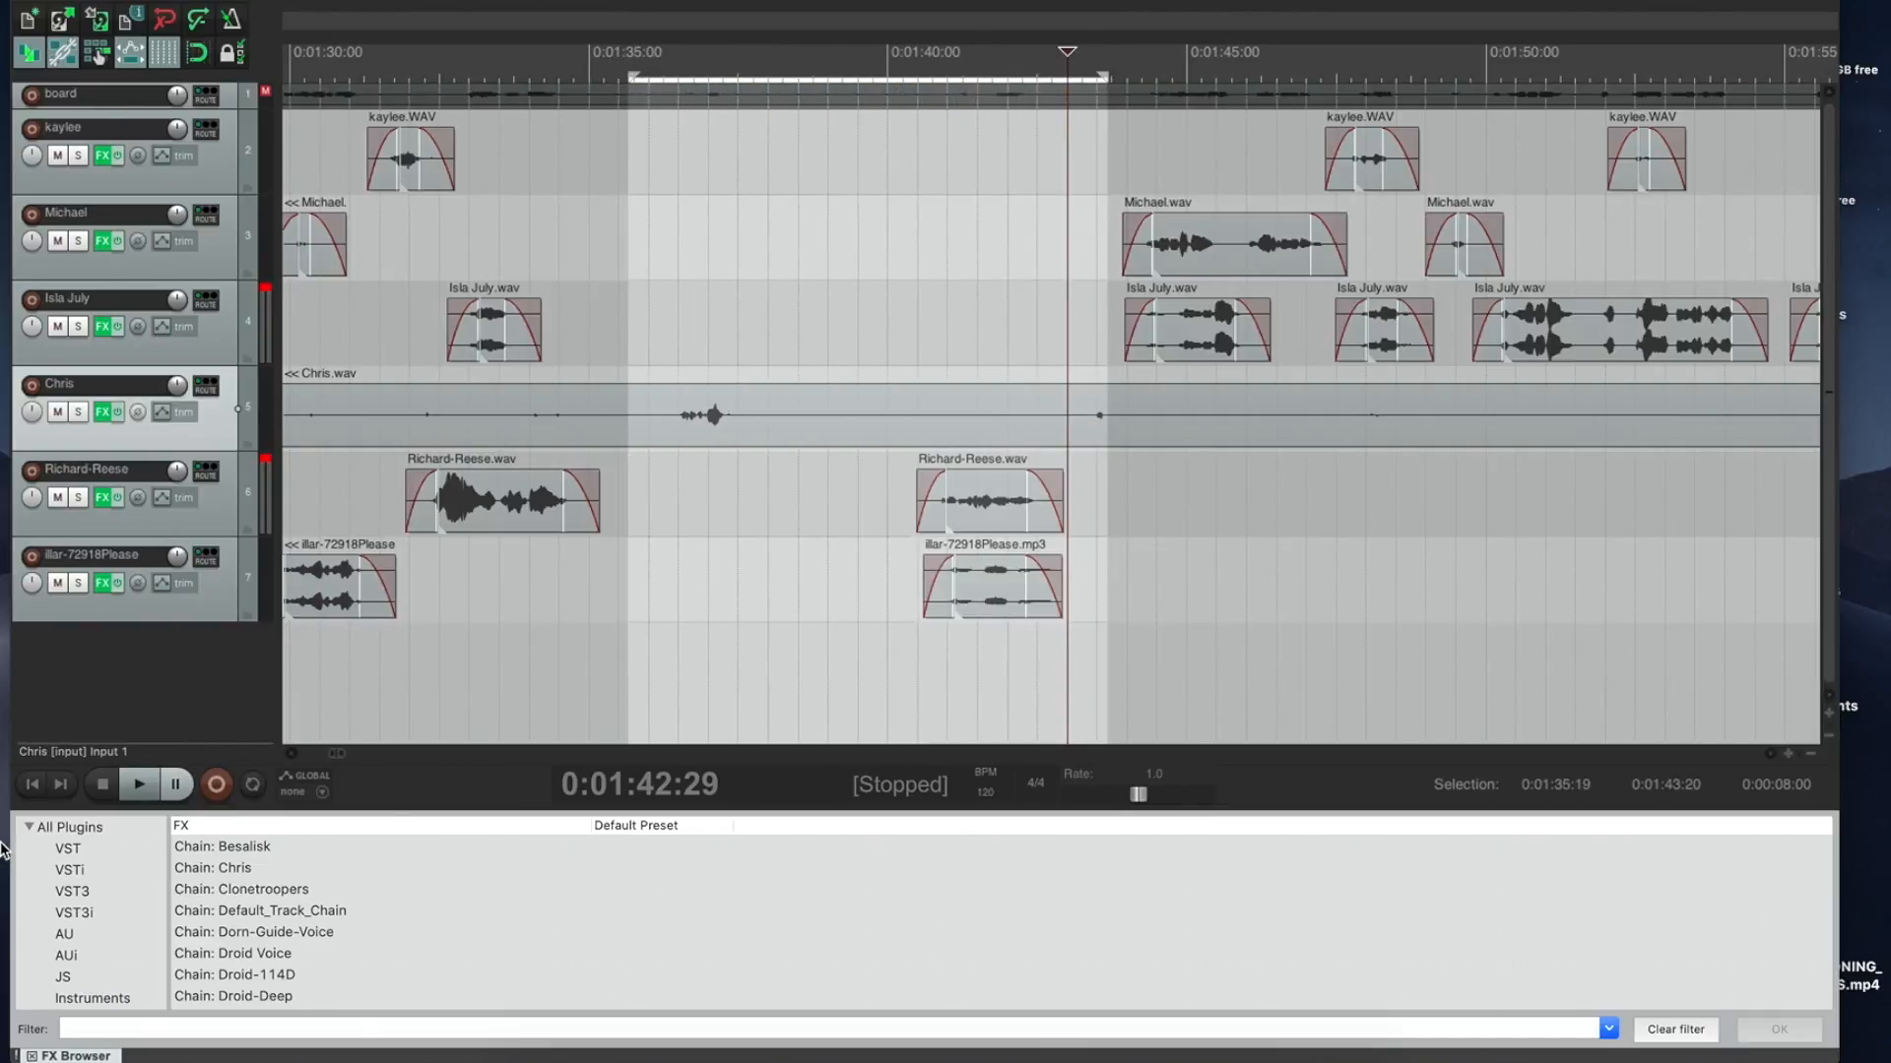
{"action": "left_click", "coordinate": [32, 783]}
{"action": "left_click", "coordinate": [364, 55], "text": "shift"}
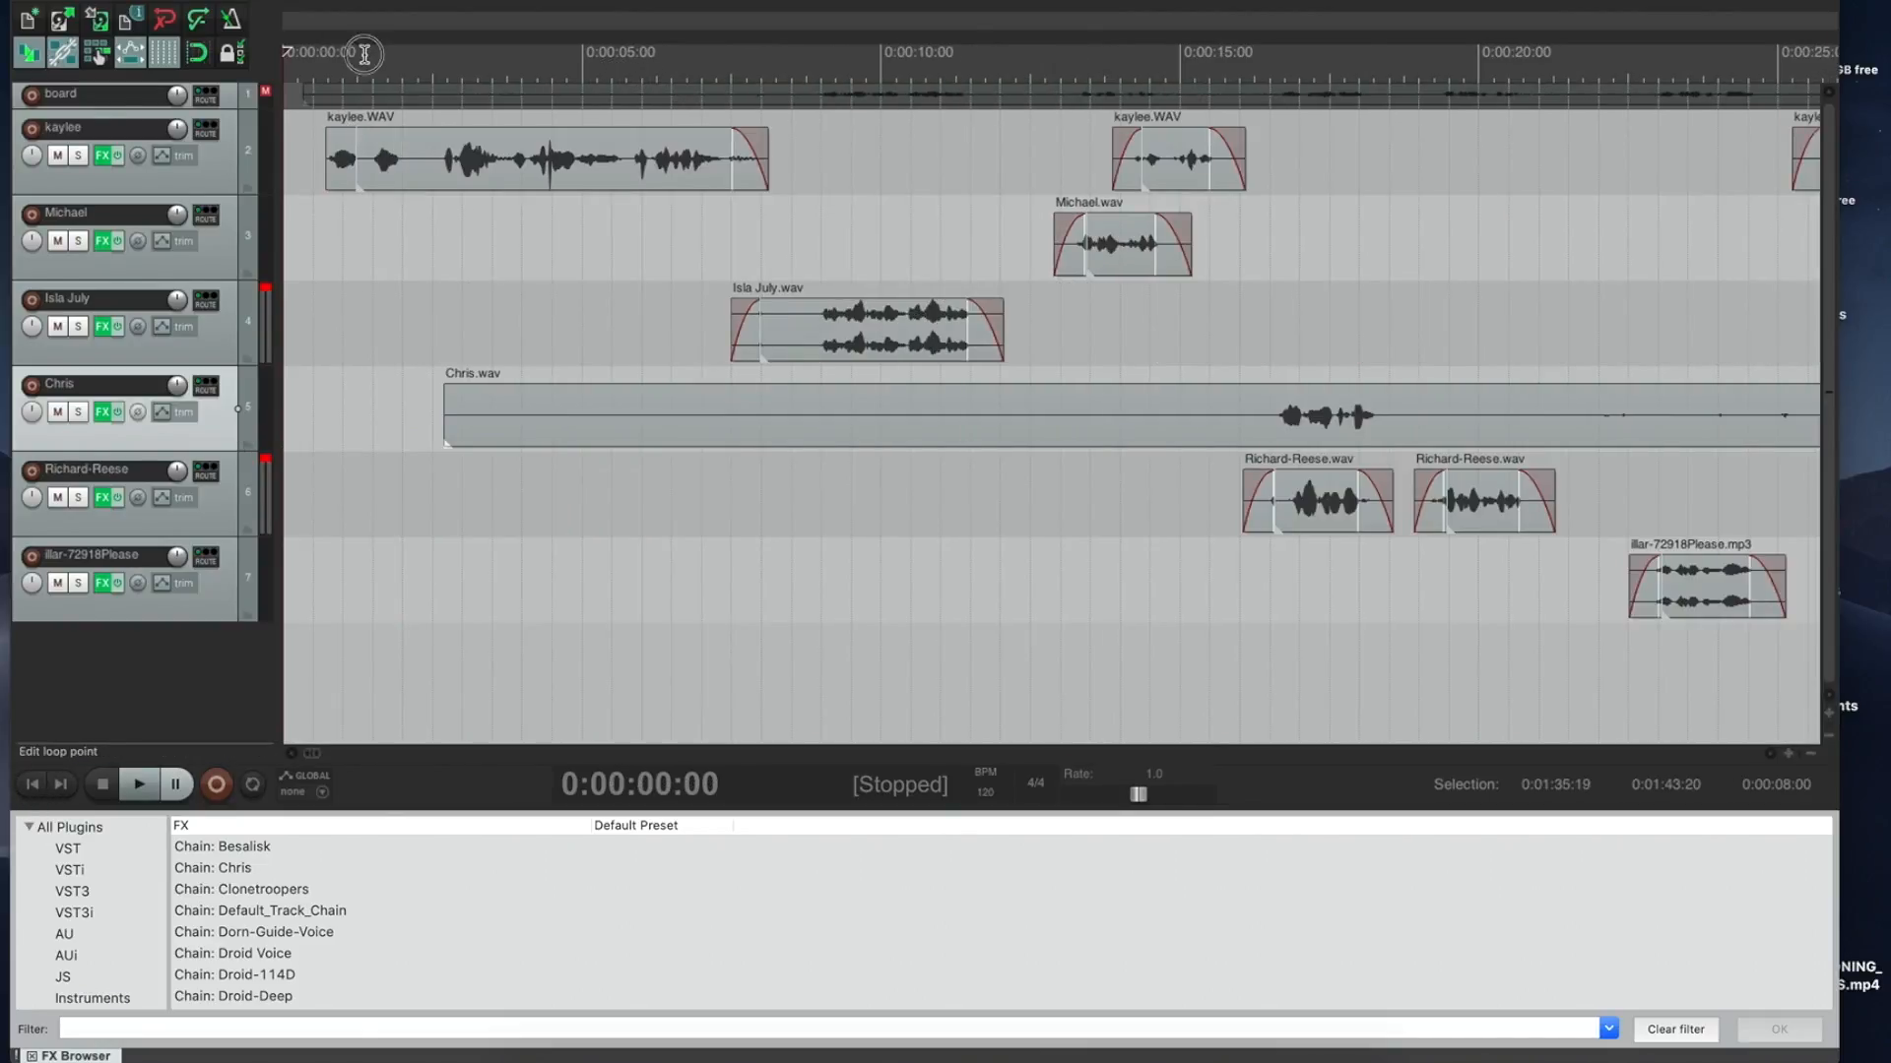
{"action": "left_click_drag", "start_coordinate": [370, 77], "coordinate": [336, 77]}
{"action": "key", "text": "super+z"}
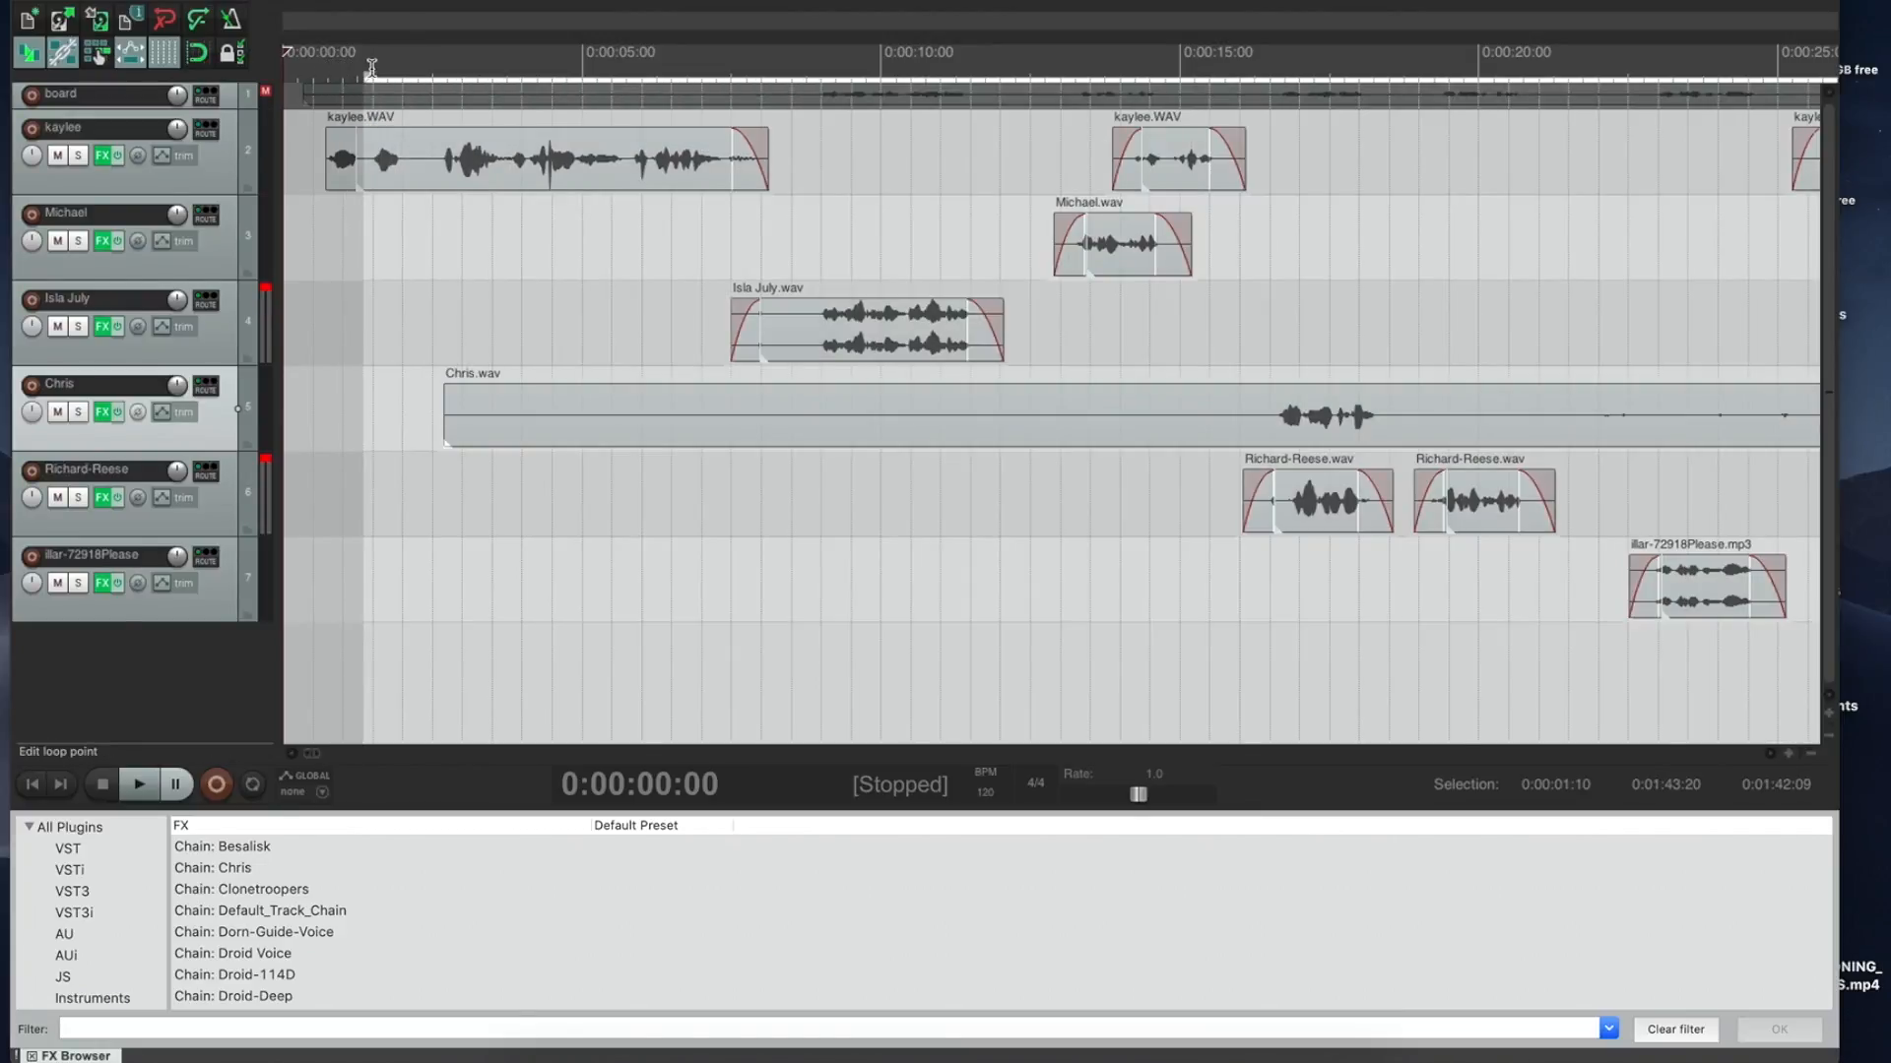
{"action": "left_click_drag", "start_coordinate": [366, 76], "coordinate": [255, 93]}
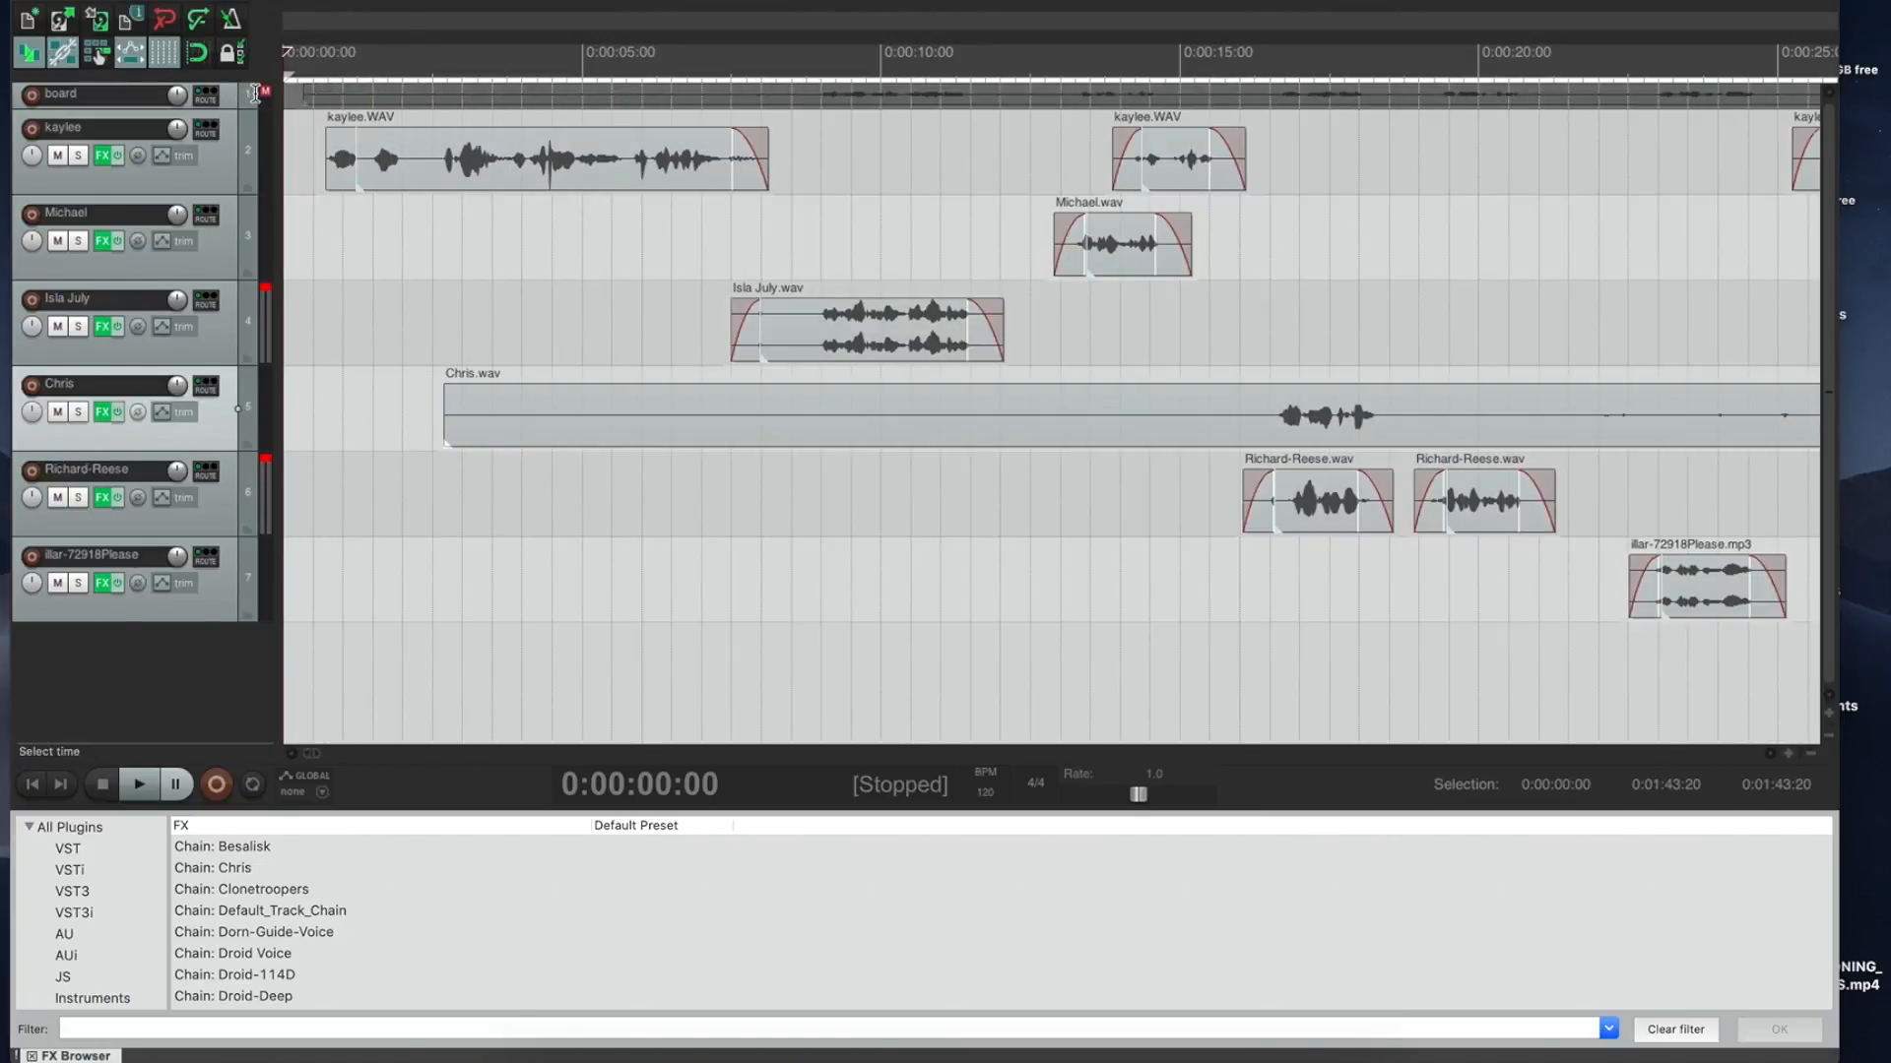
{"action": "key", "text": "shift+super+Delete"}
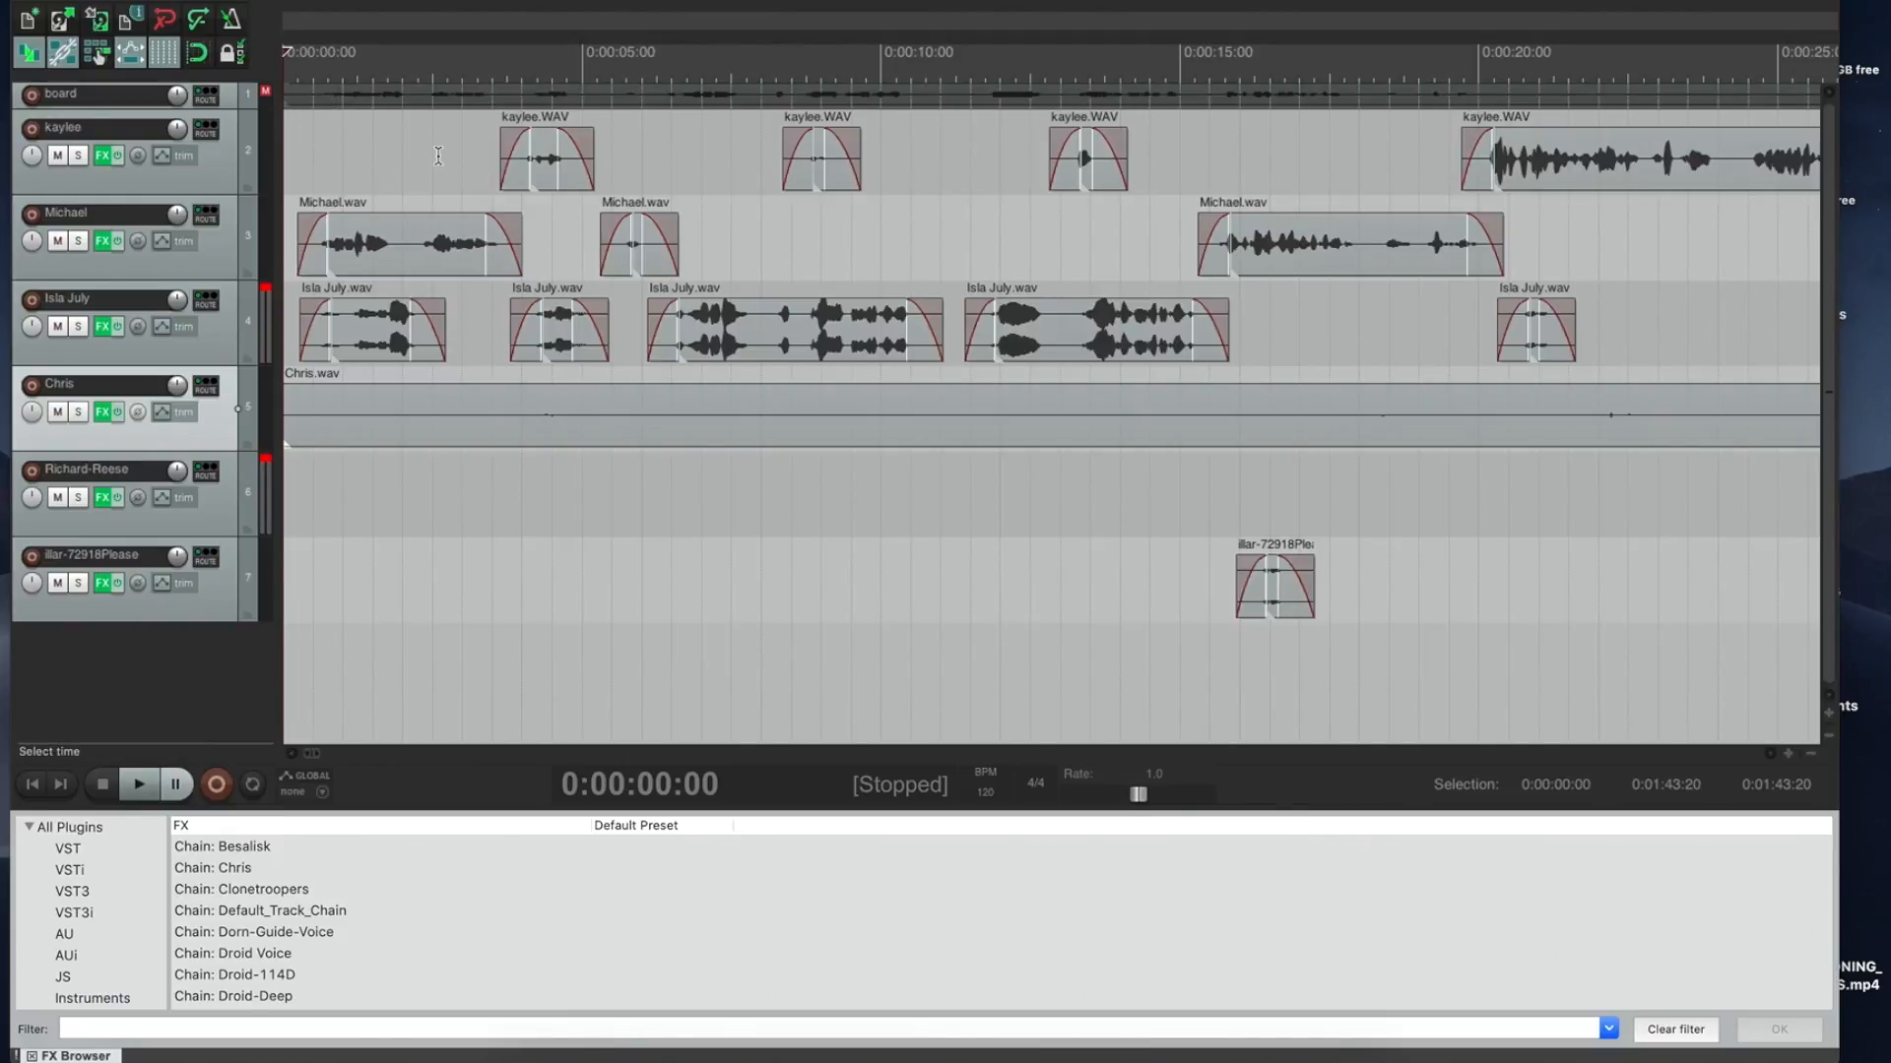
{"action": "key", "text": "space"}
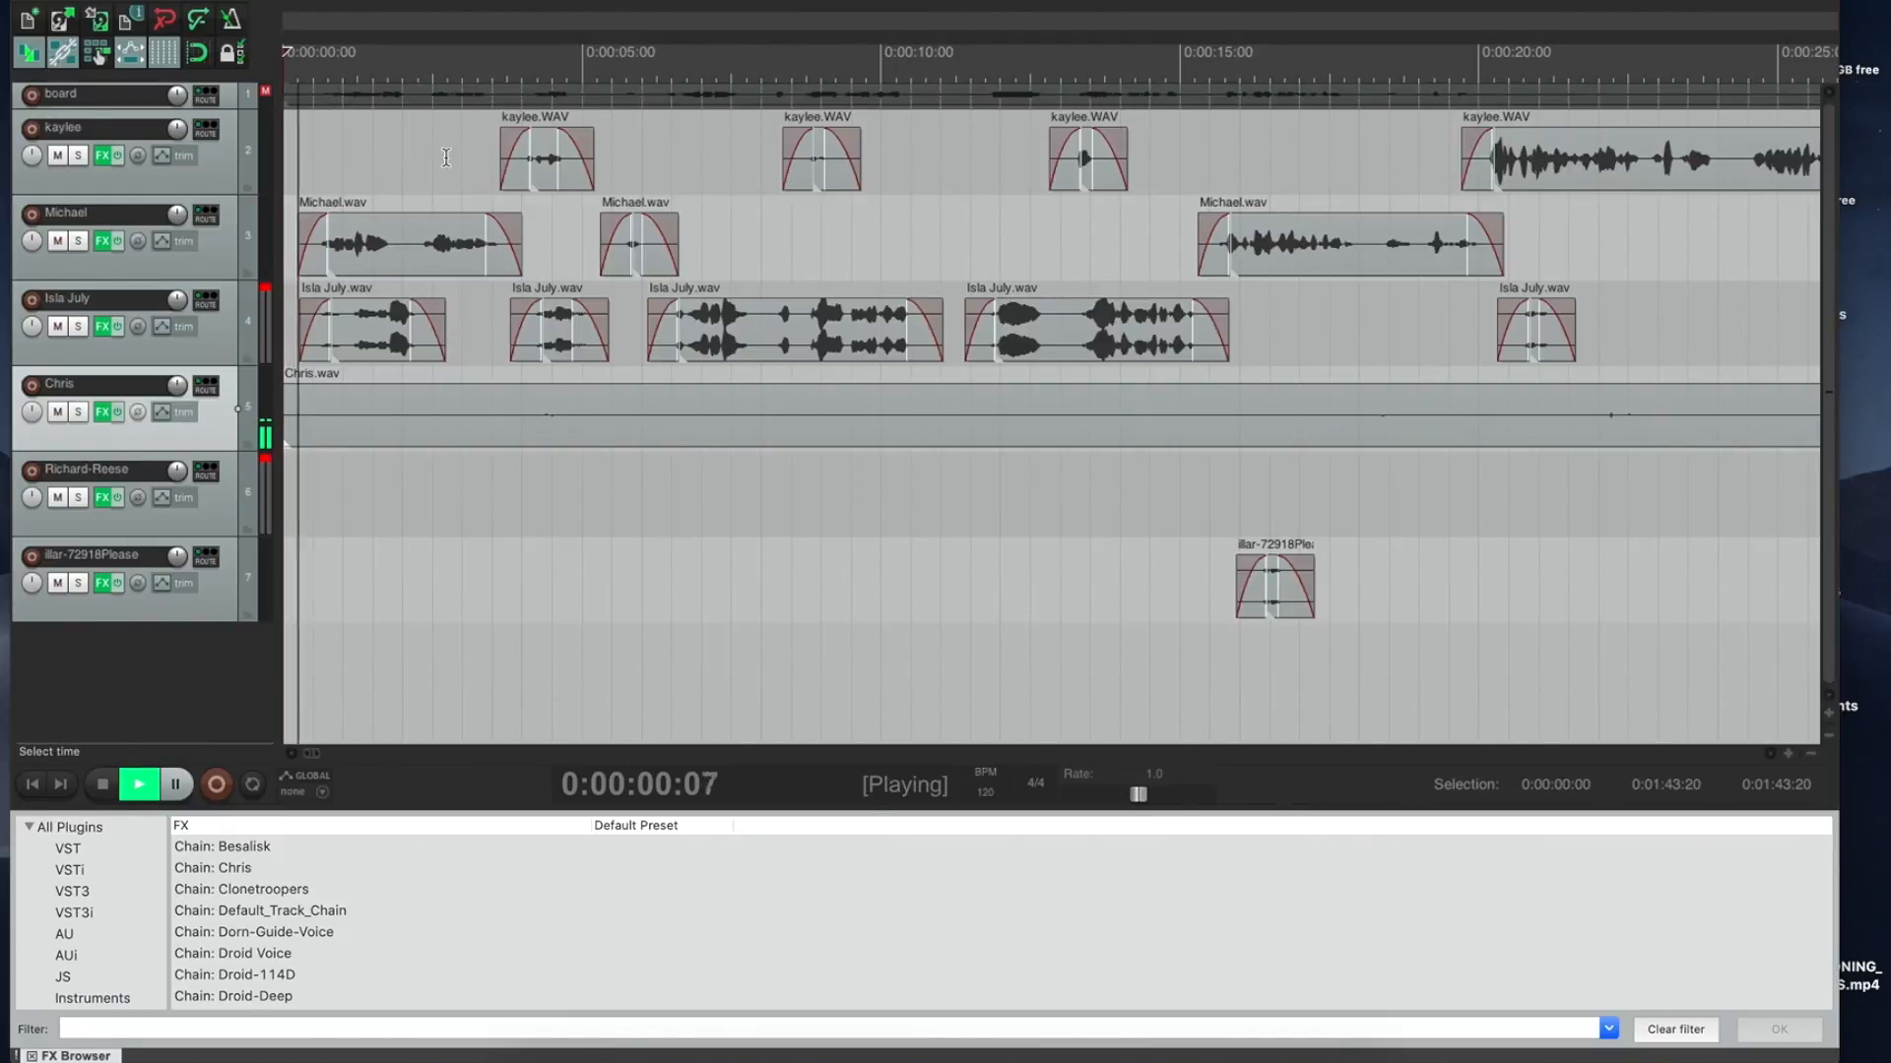
{"action": "key", "text": "space"}
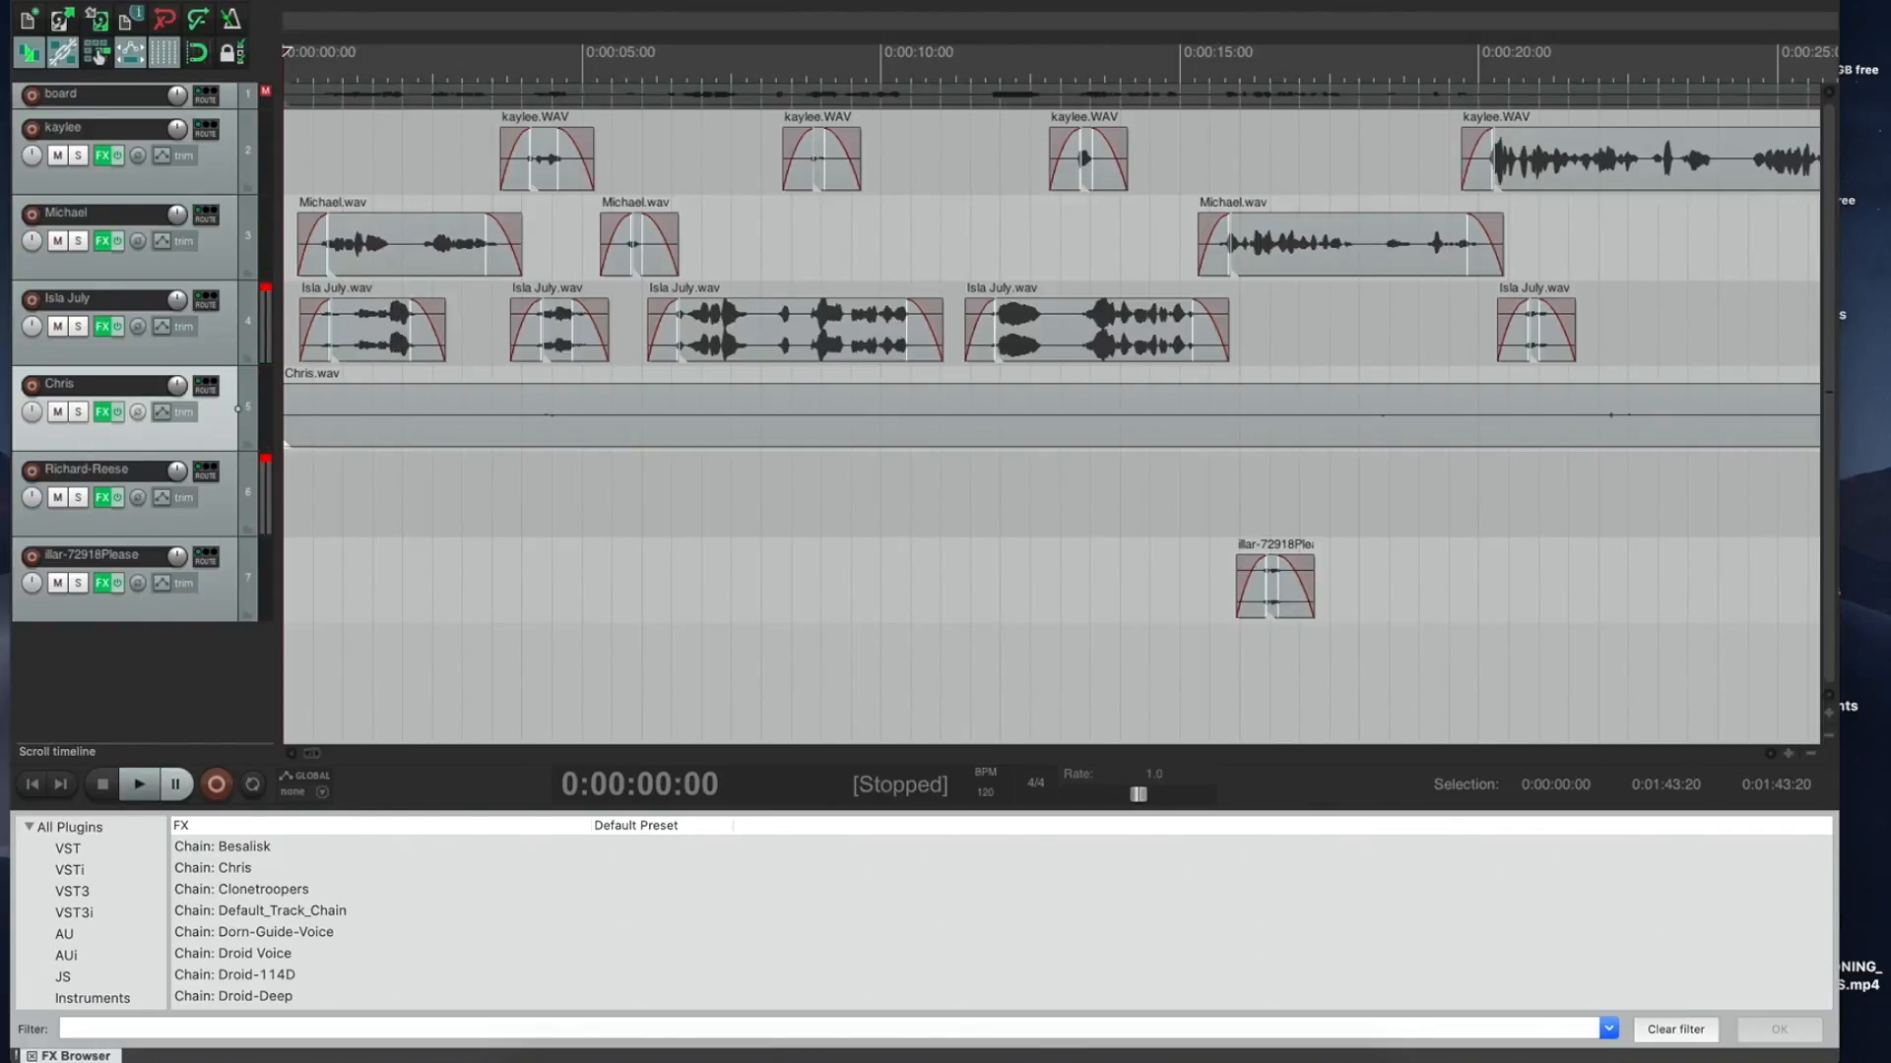
Step: Load the recording session .RPP listed first under File > Recent projects
{"action": "left_click", "coordinate": [157, 0]}
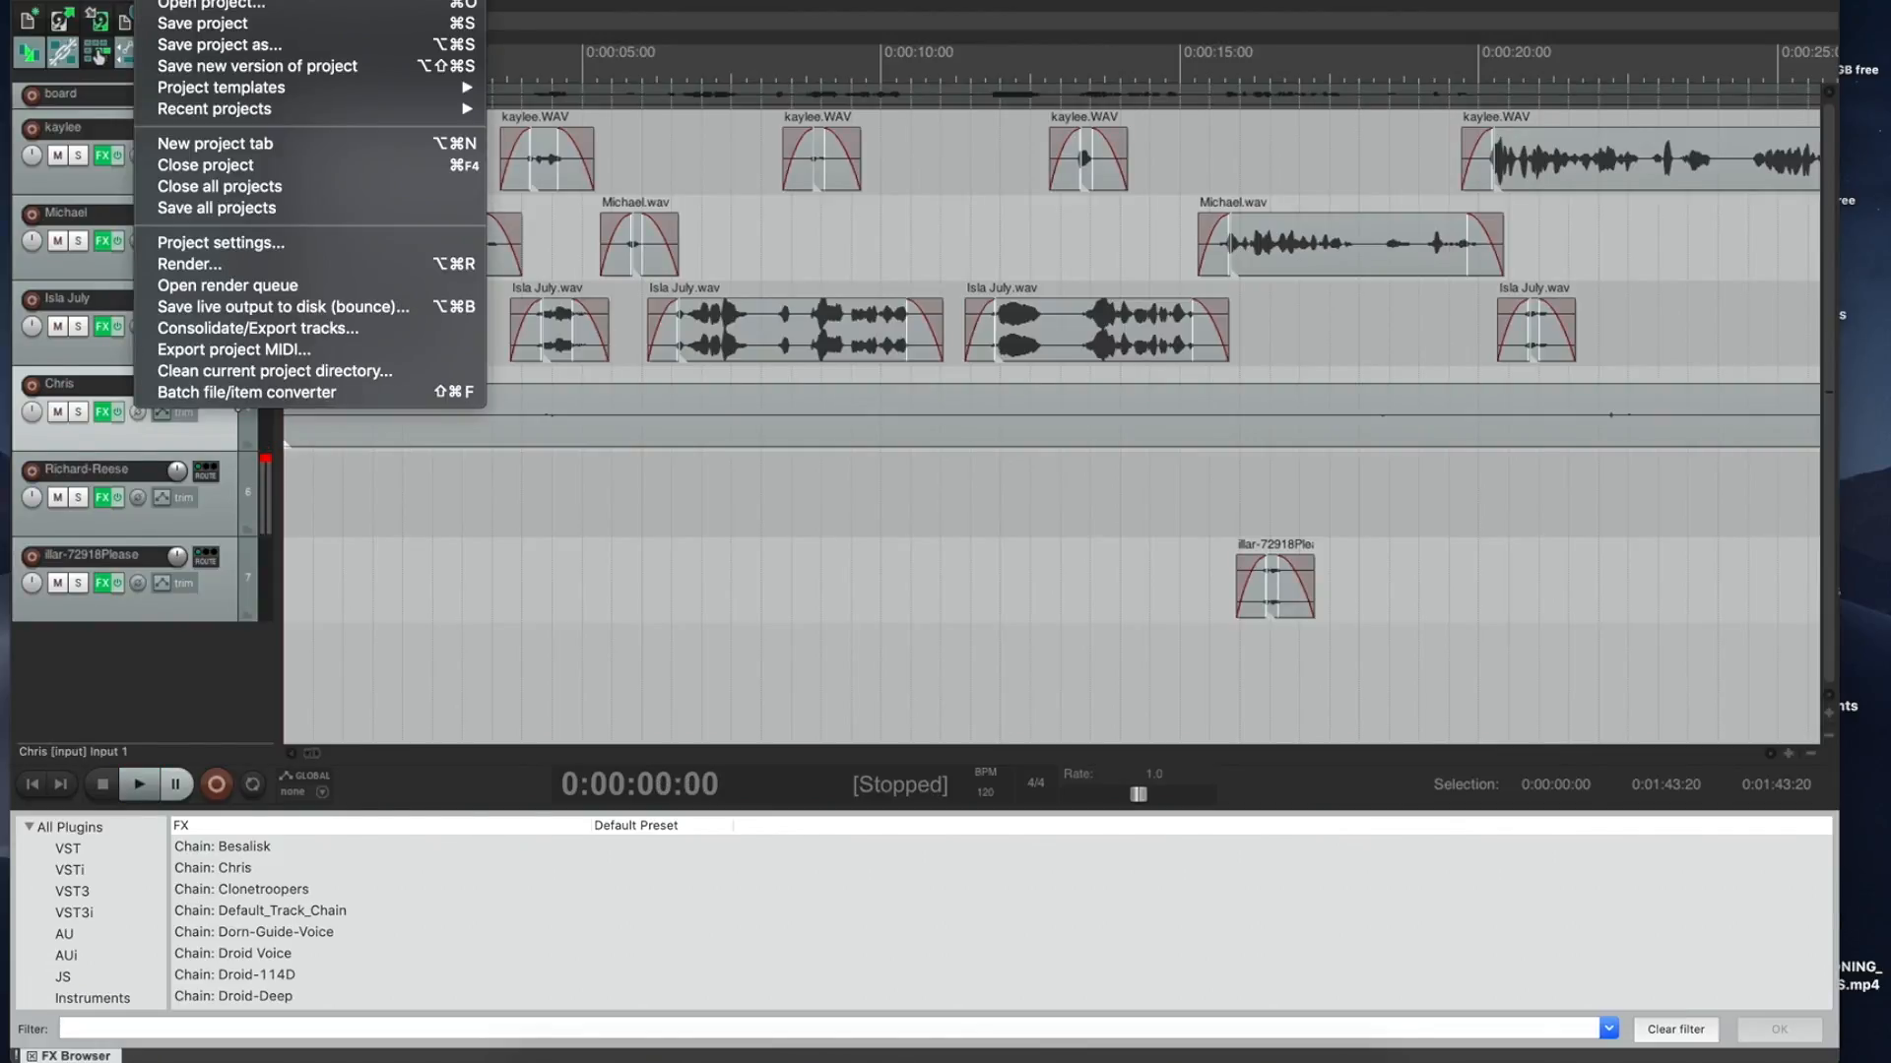
{"action": "mouse_move", "coordinate": [209, 113]}
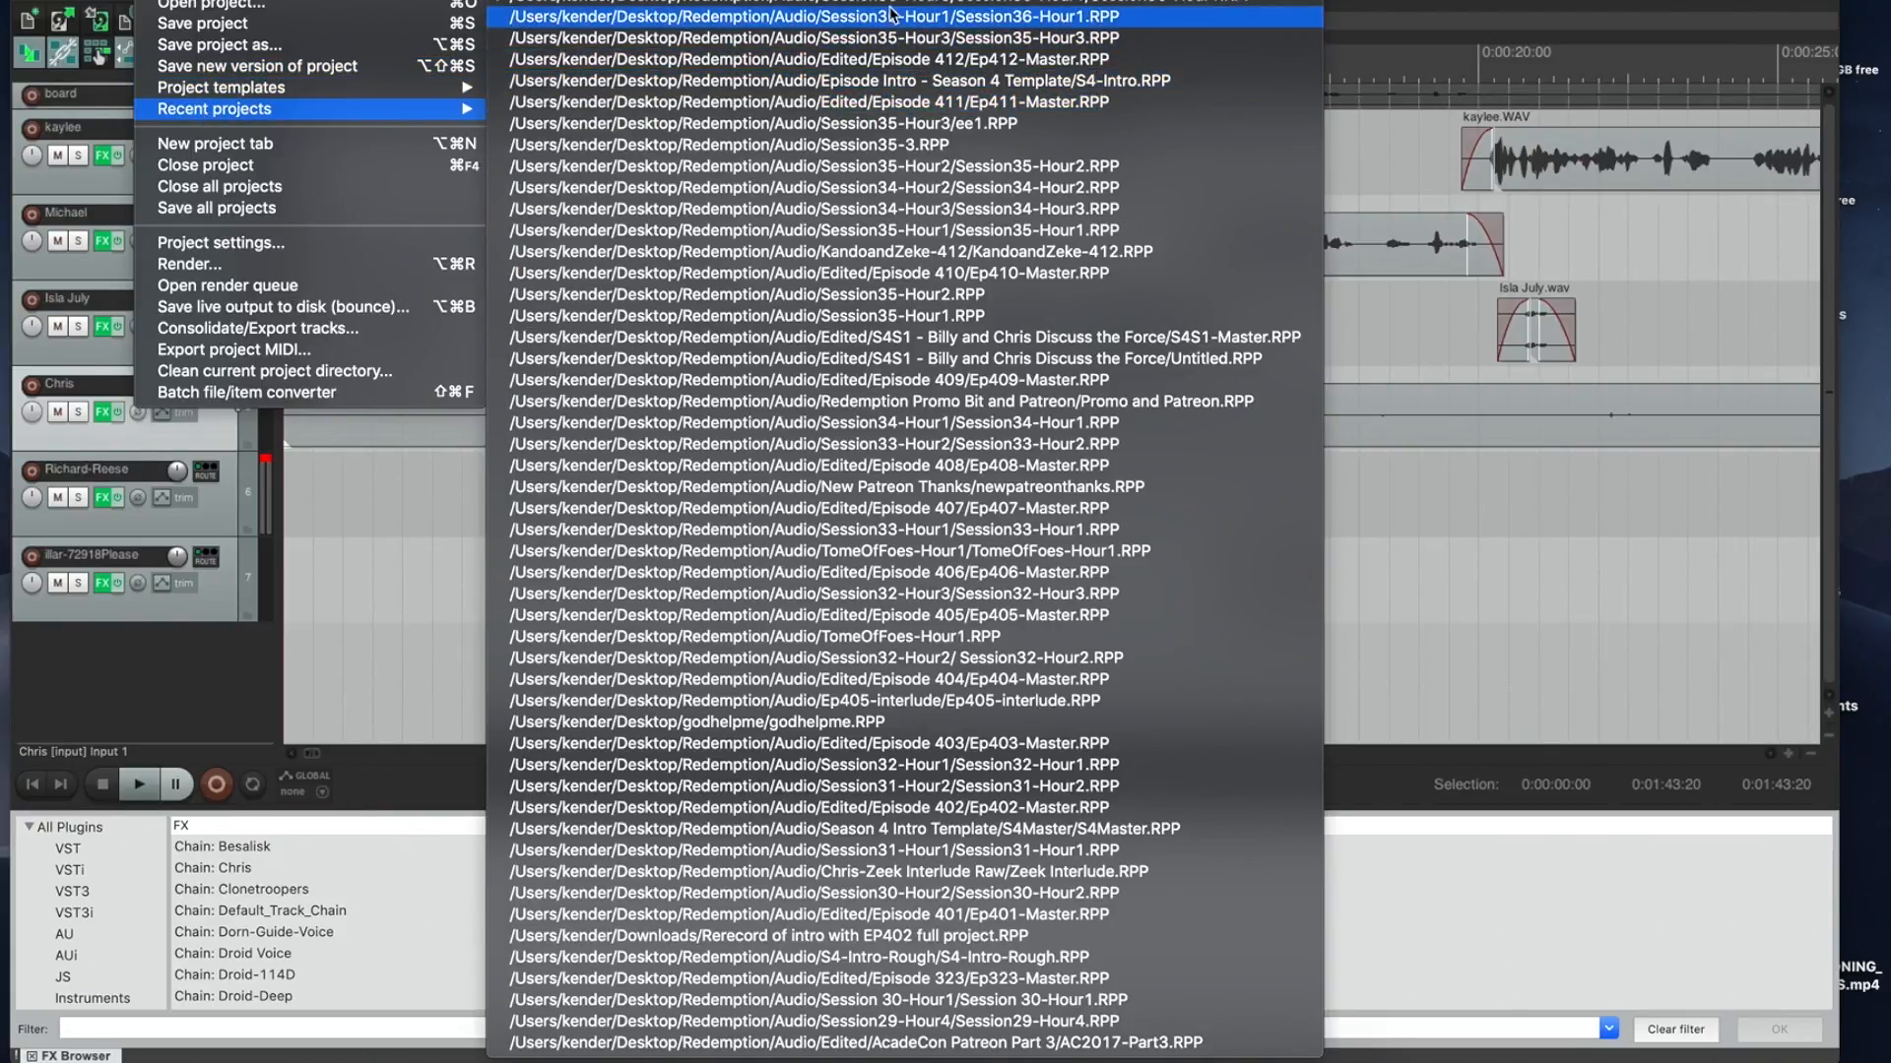
{"action": "left_click", "coordinate": [911, 39]}
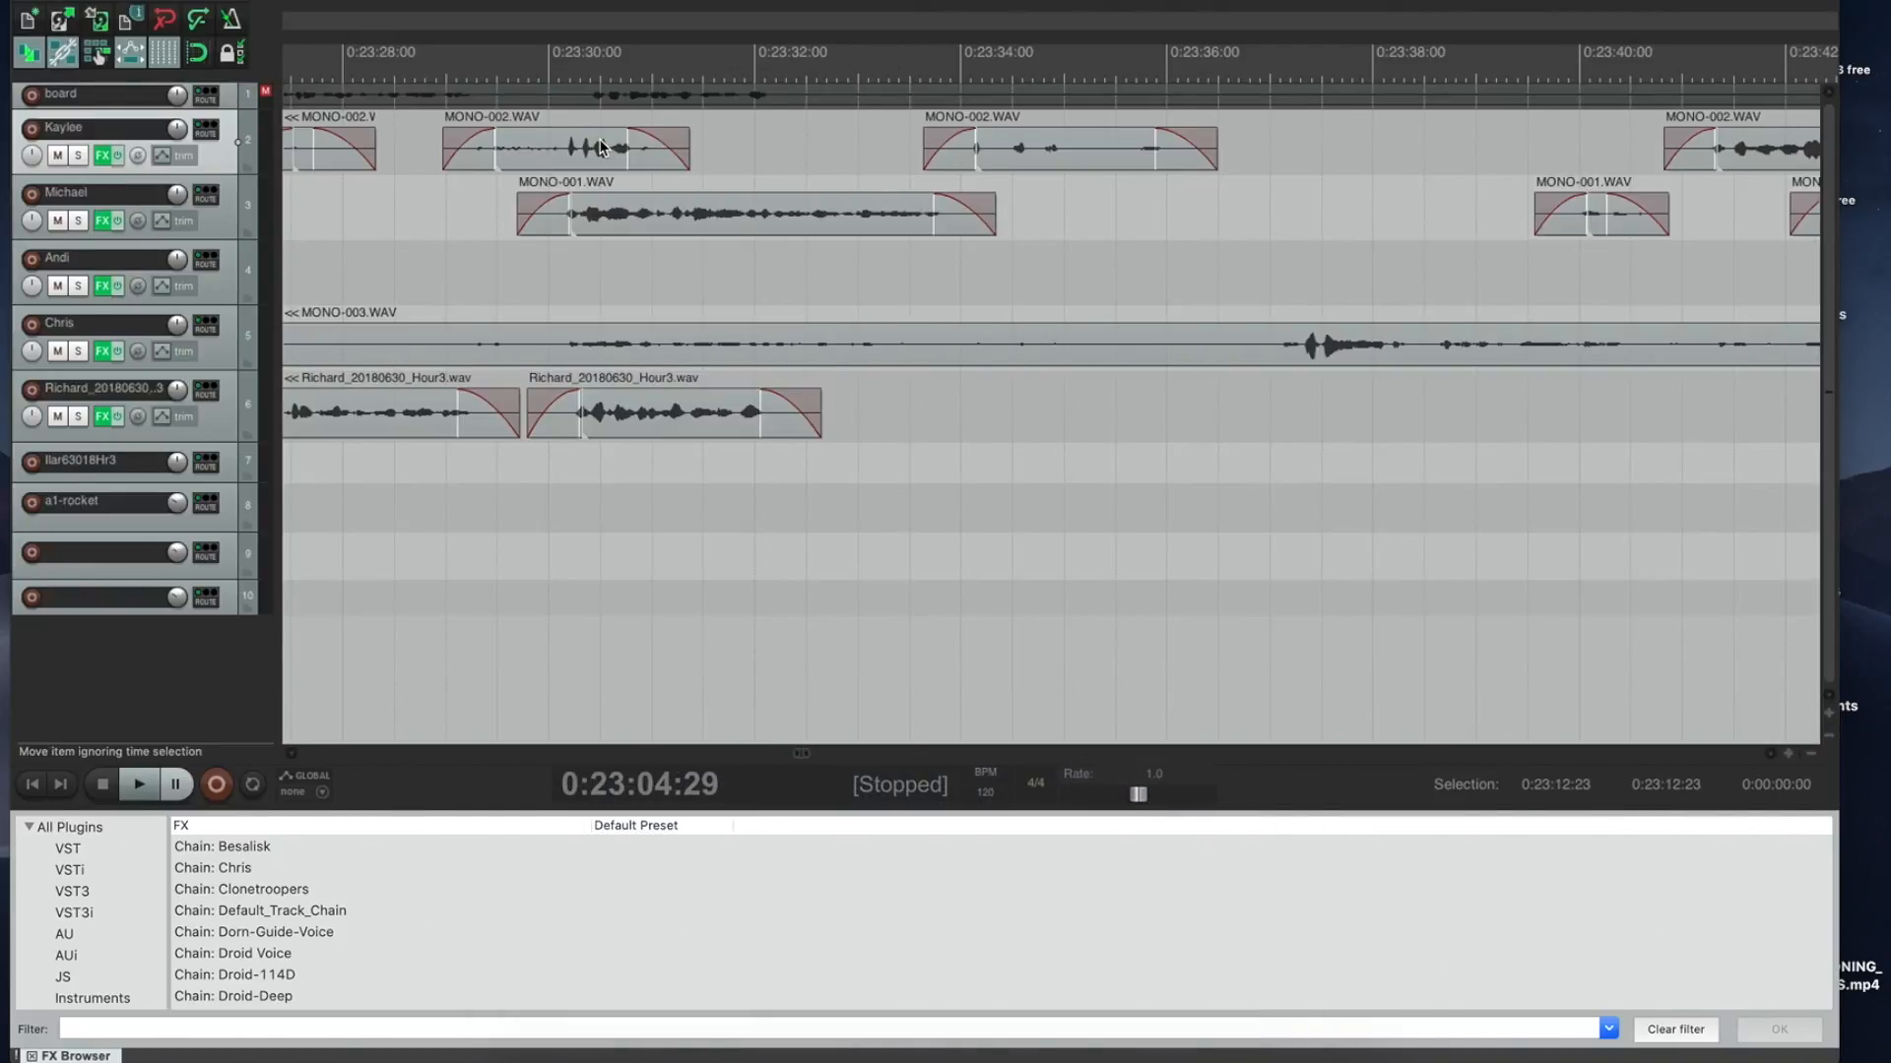
{"action": "key", "text": "space"}
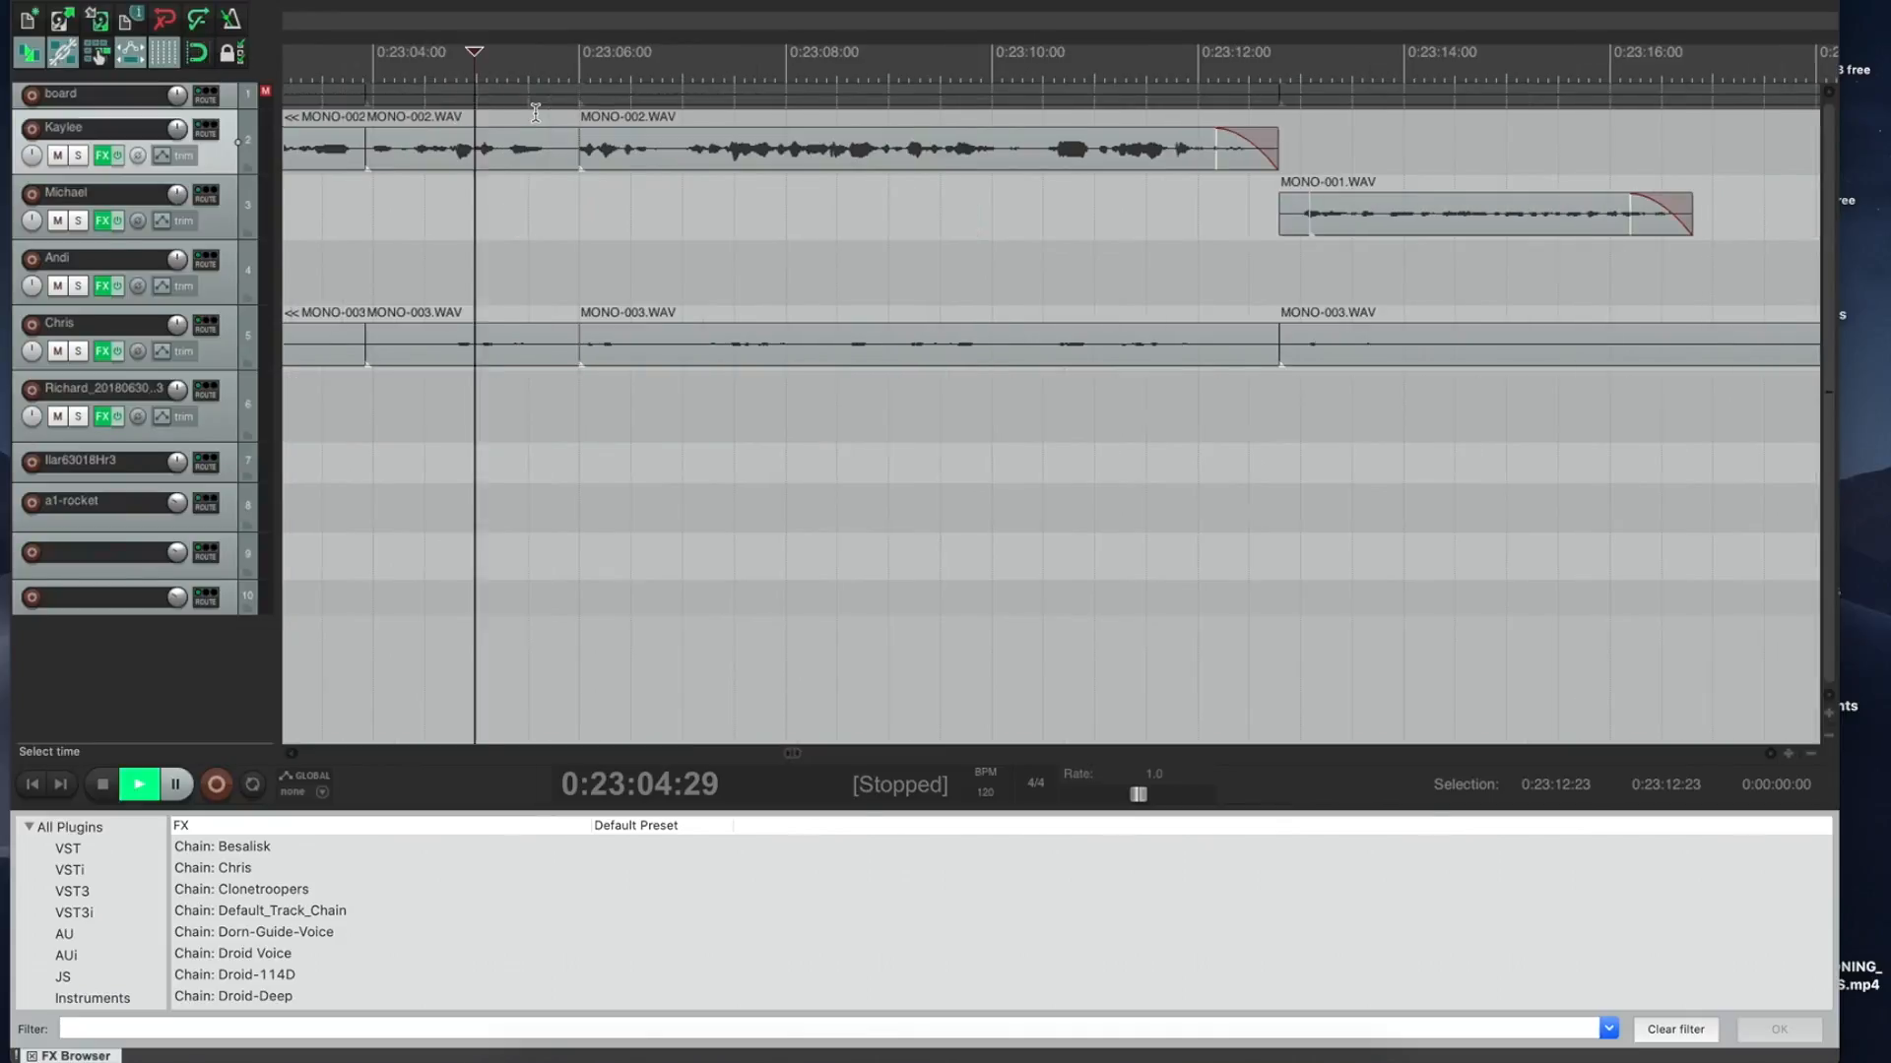
{"action": "key", "text": "space"}
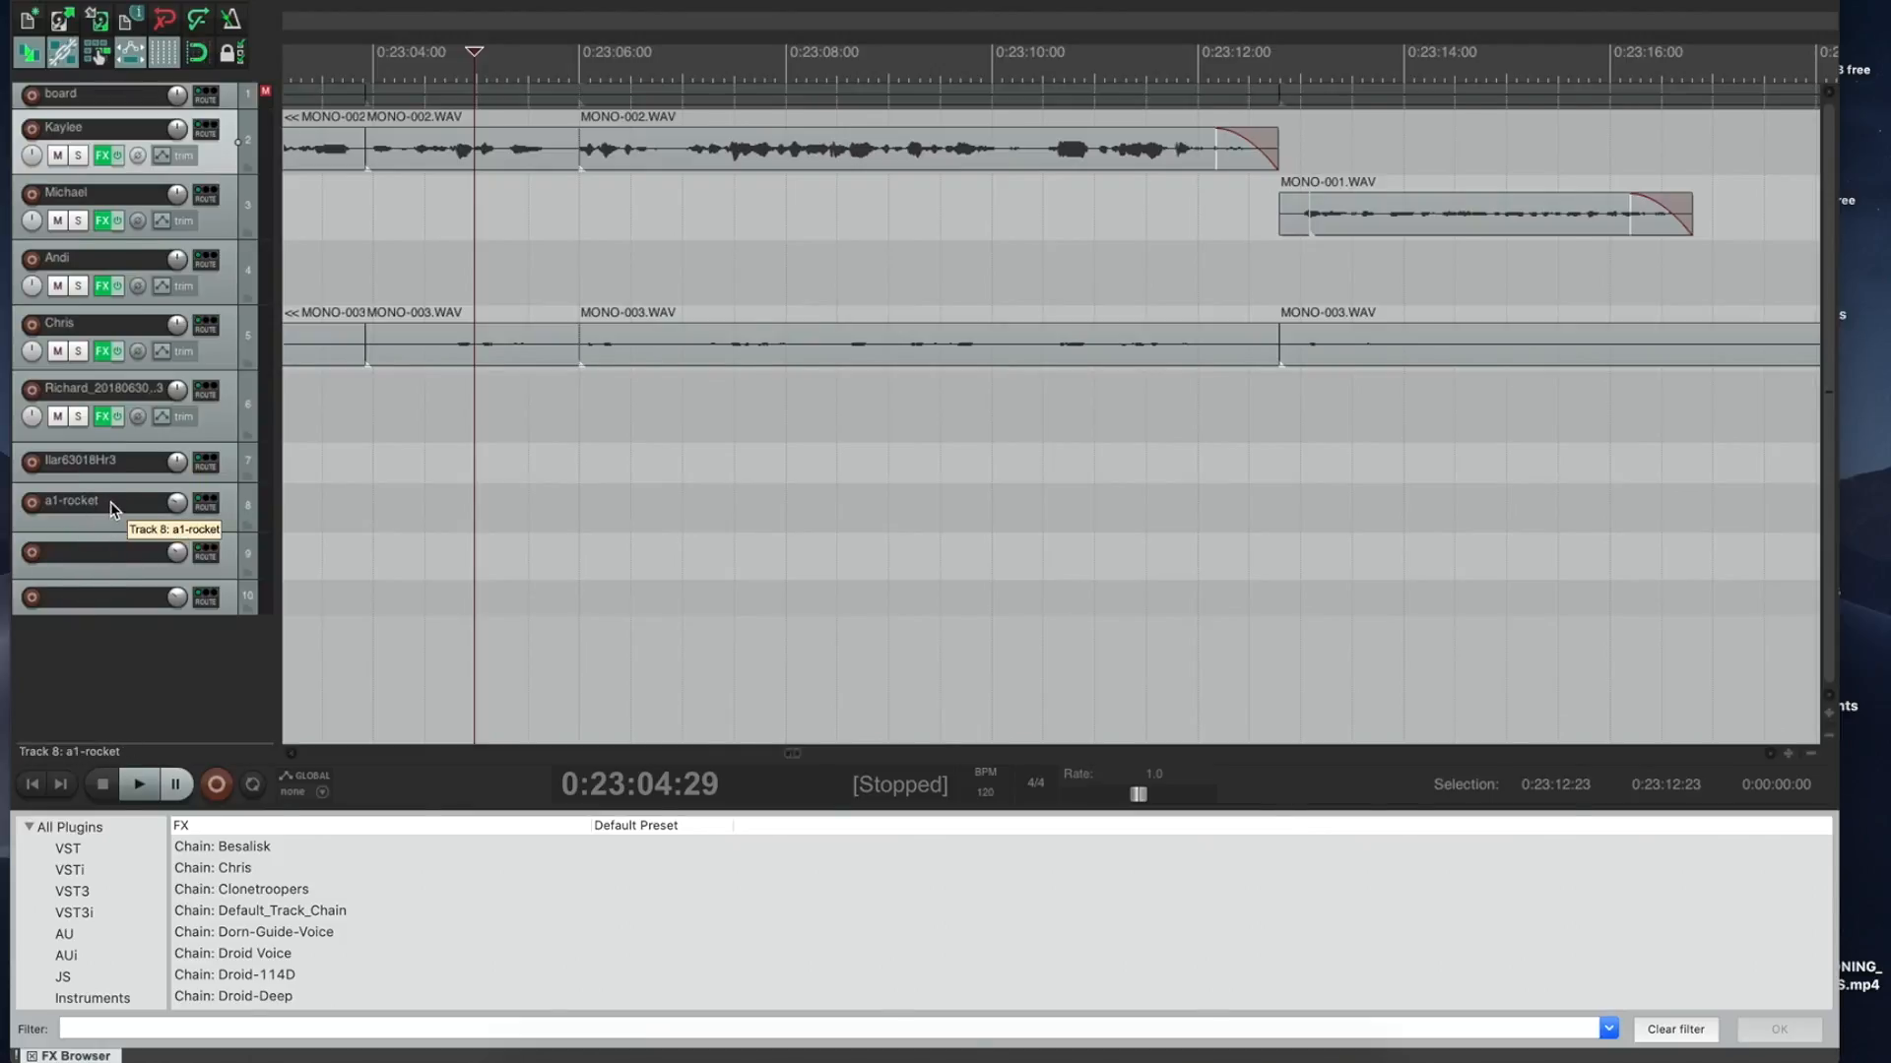
Step: Browse the Redemption SFX folder in Finder, then return to REAPER so the offline clips reload
{"action": "left_click", "coordinate": [531, 1022]}
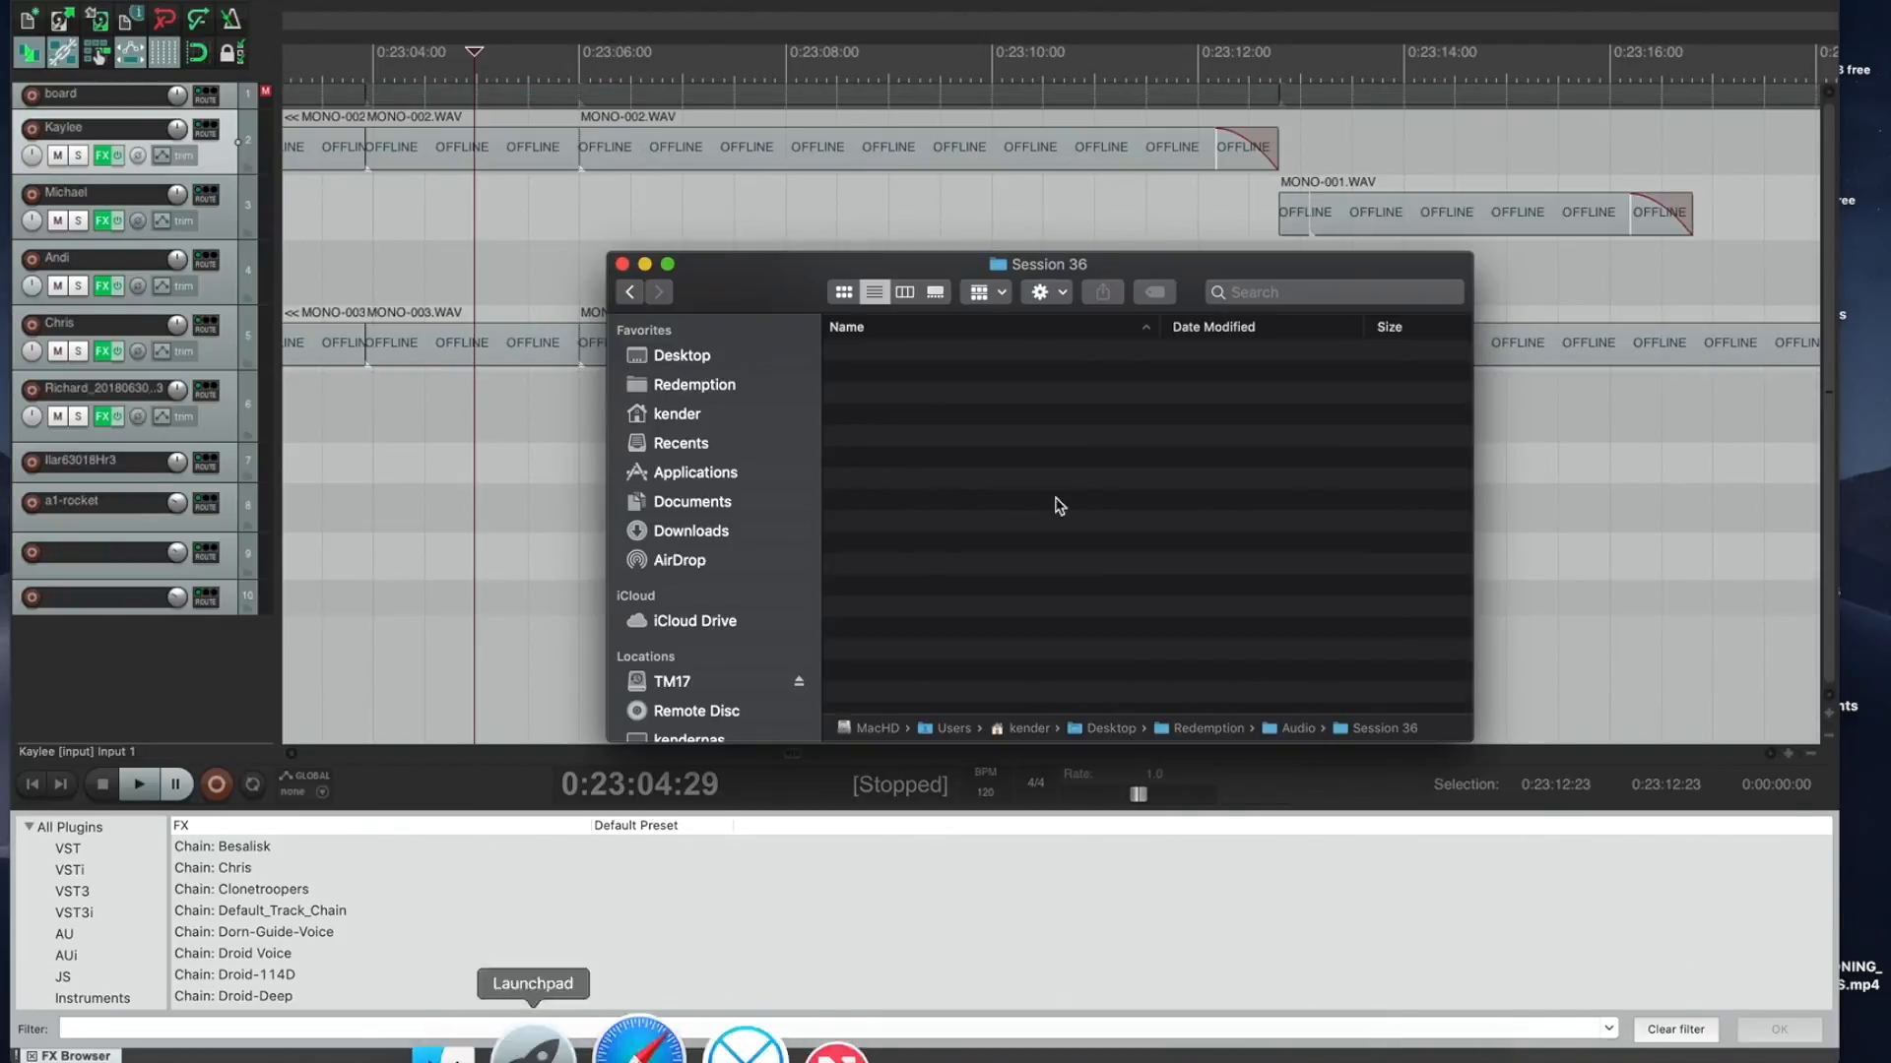
{"action": "left_click", "coordinate": [726, 389]}
{"action": "left_click", "coordinate": [886, 438]}
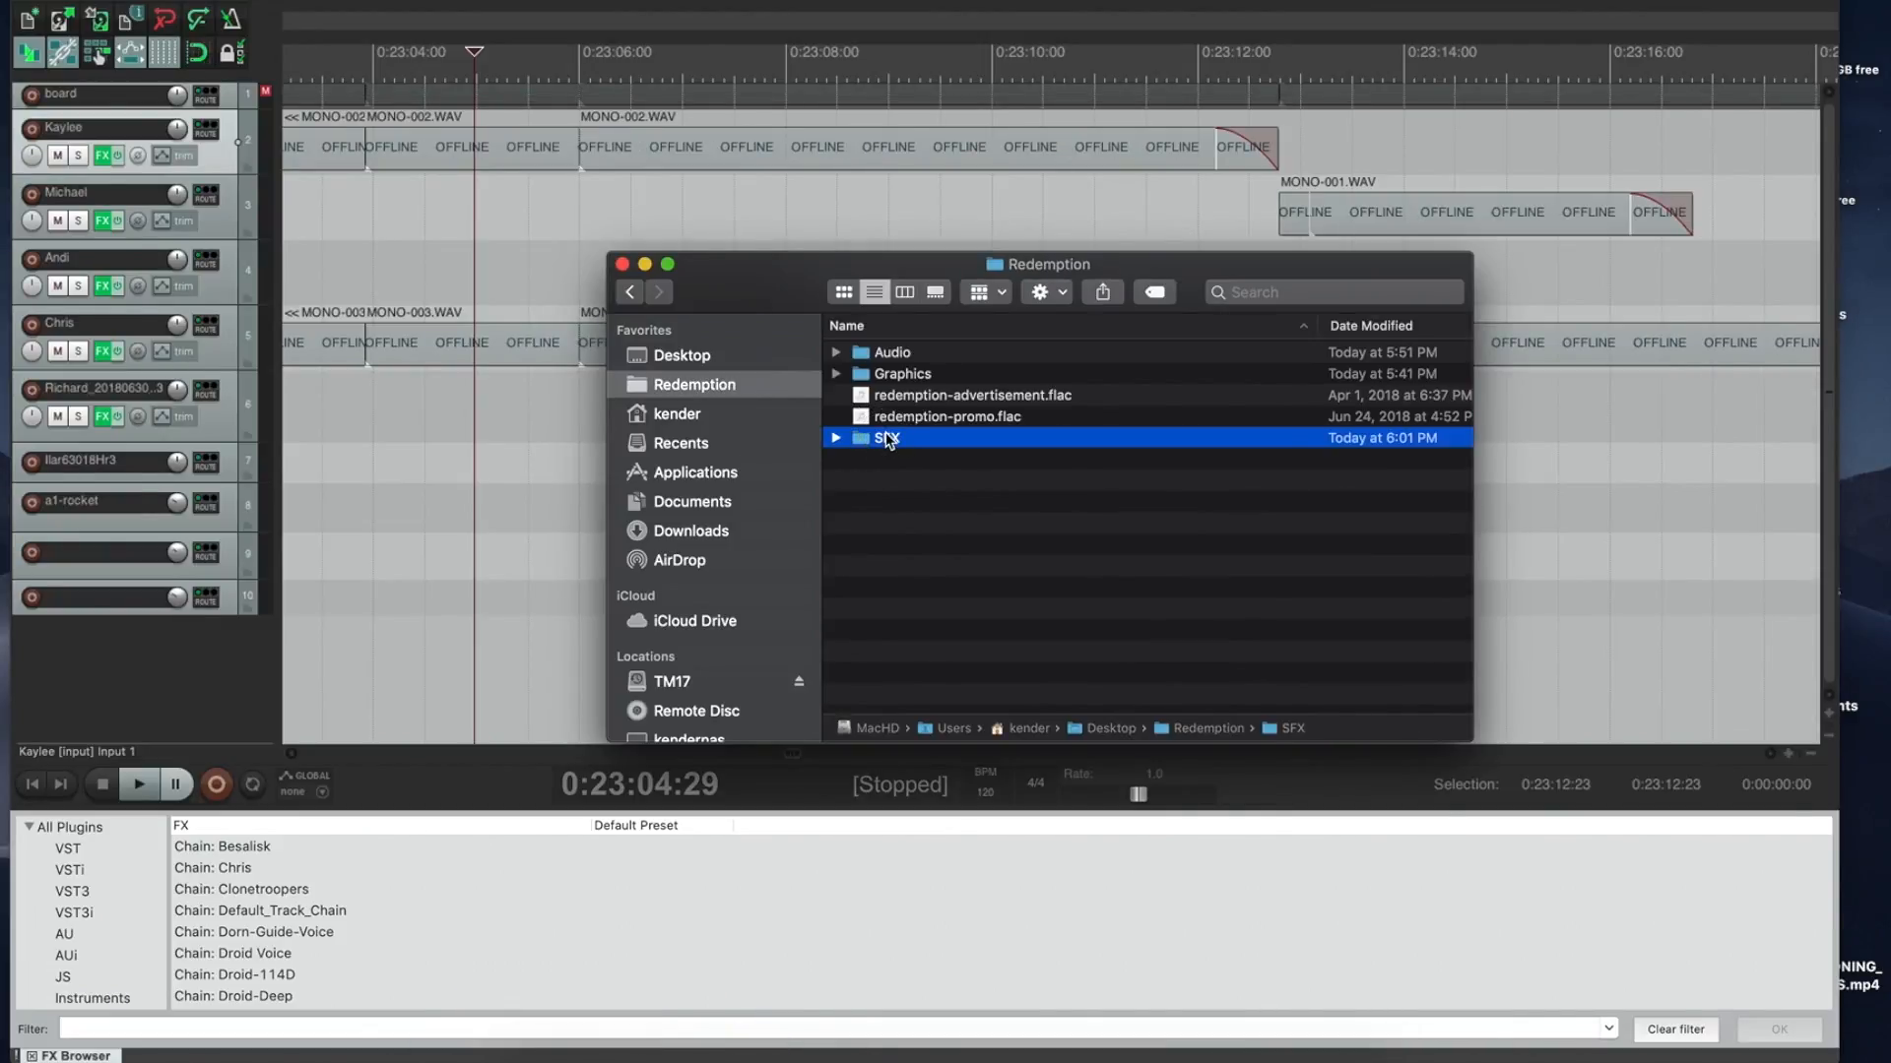
{"action": "double_click", "coordinate": [886, 438]}
{"action": "scroll", "coordinate": [935, 556], "scroll_direction": "down", "scroll_amount": 10}
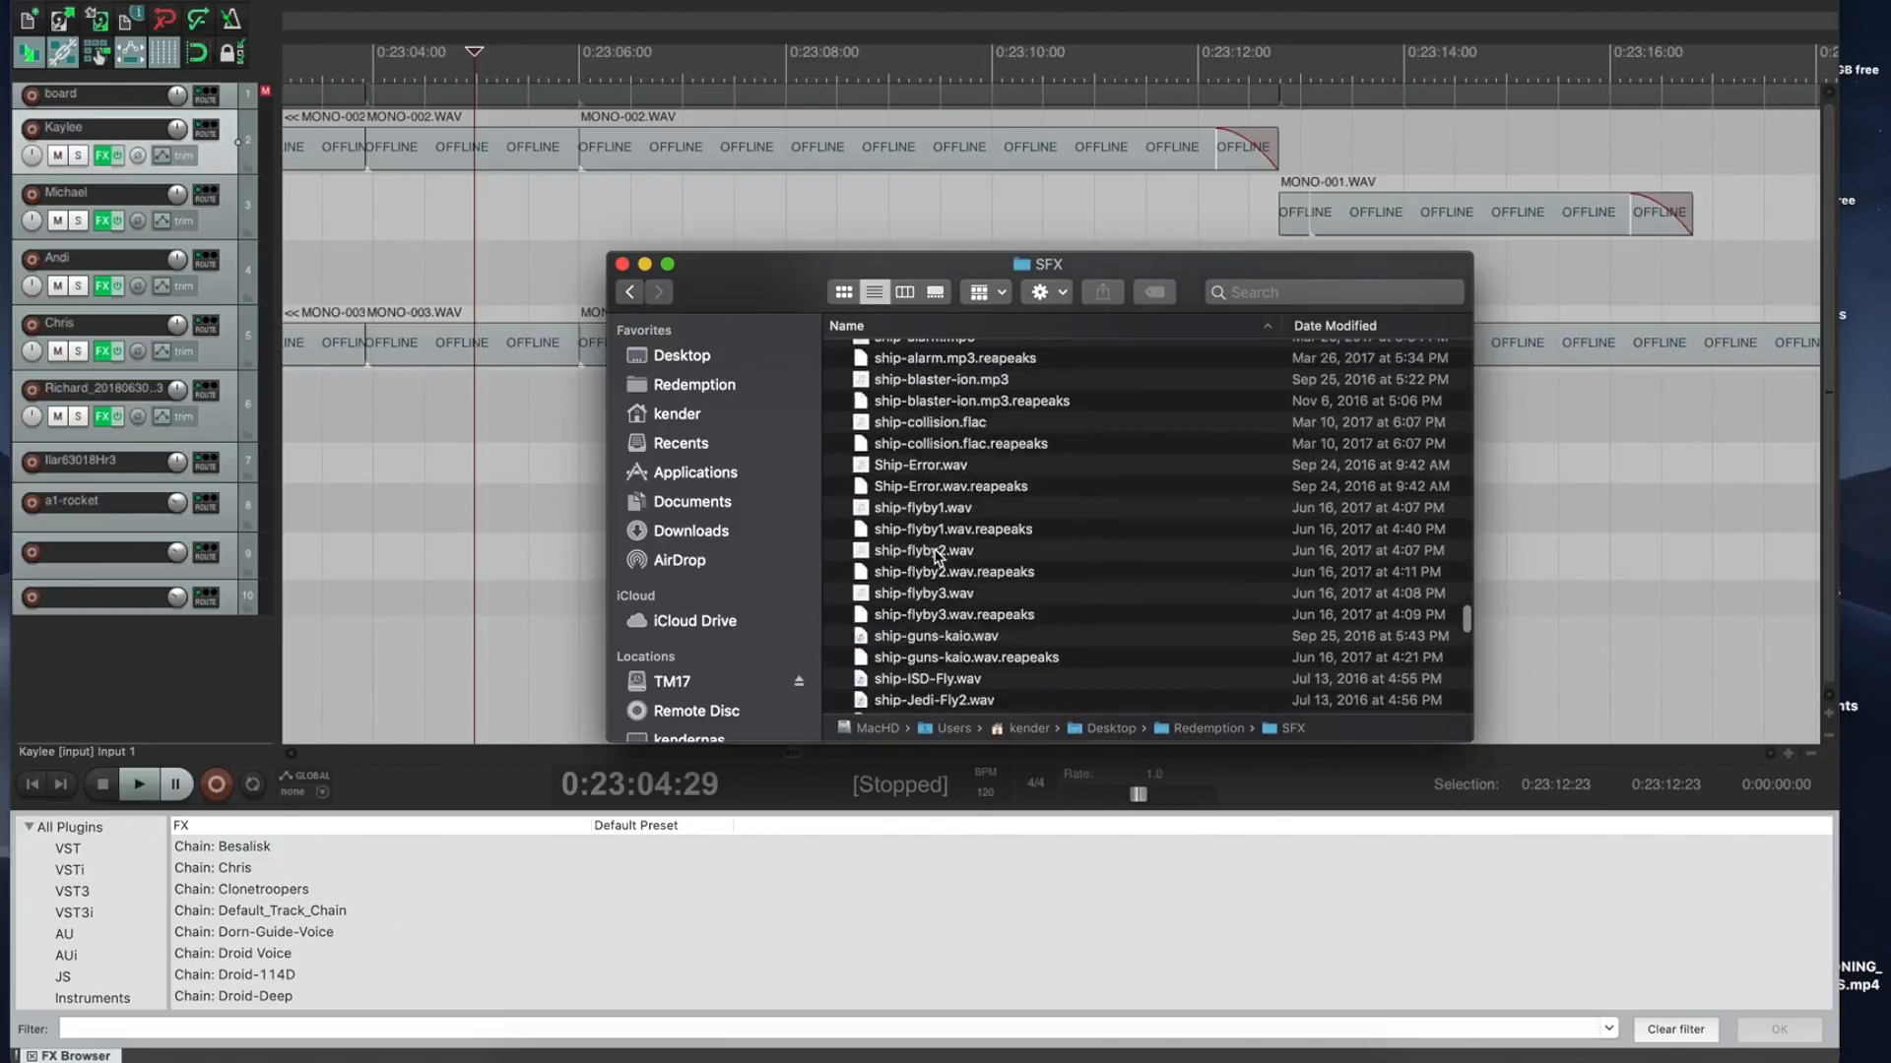
{"action": "scroll", "coordinate": [935, 556], "scroll_direction": "up", "scroll_amount": 15}
{"action": "scroll", "coordinate": [935, 557], "scroll_direction": "up", "scroll_amount": 5}
{"action": "scroll", "coordinate": [936, 557], "scroll_direction": "down", "scroll_amount": 15}
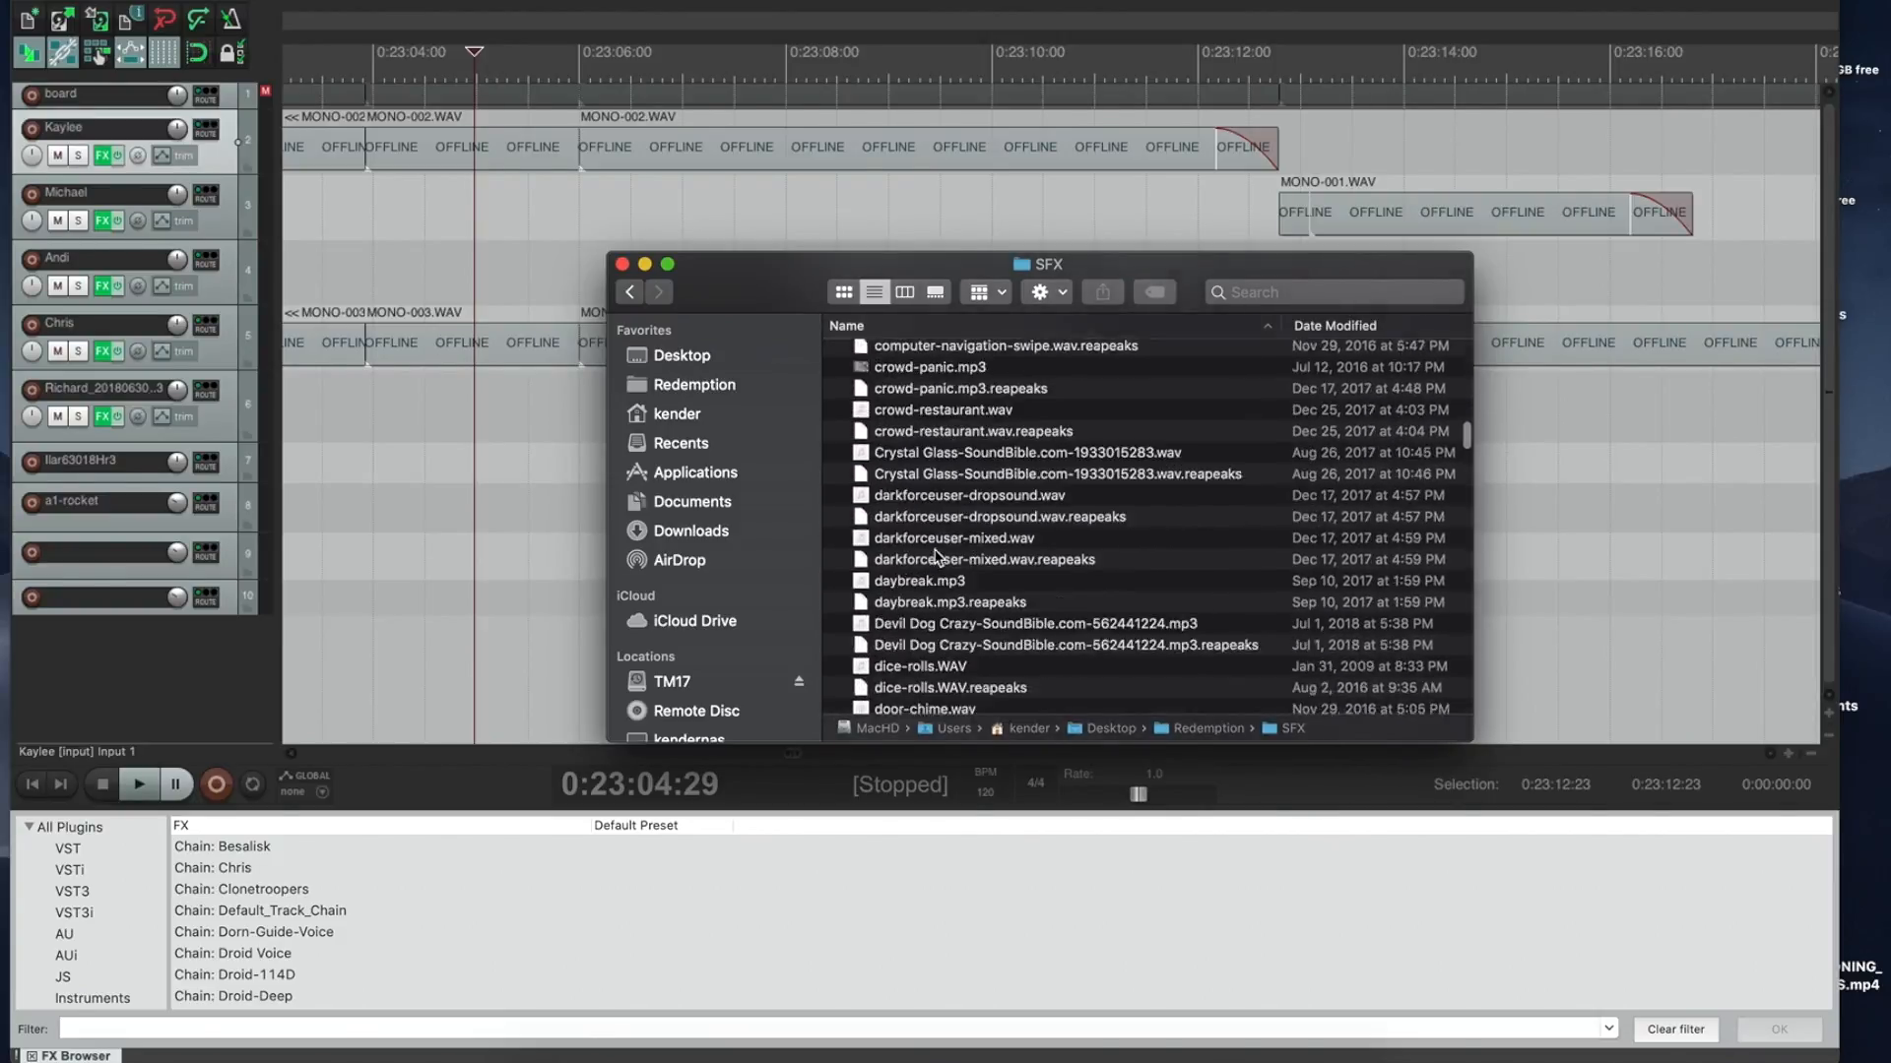
{"action": "scroll", "coordinate": [935, 557], "scroll_direction": "down", "scroll_amount": 2}
{"action": "left_click", "coordinate": [371, 423]}
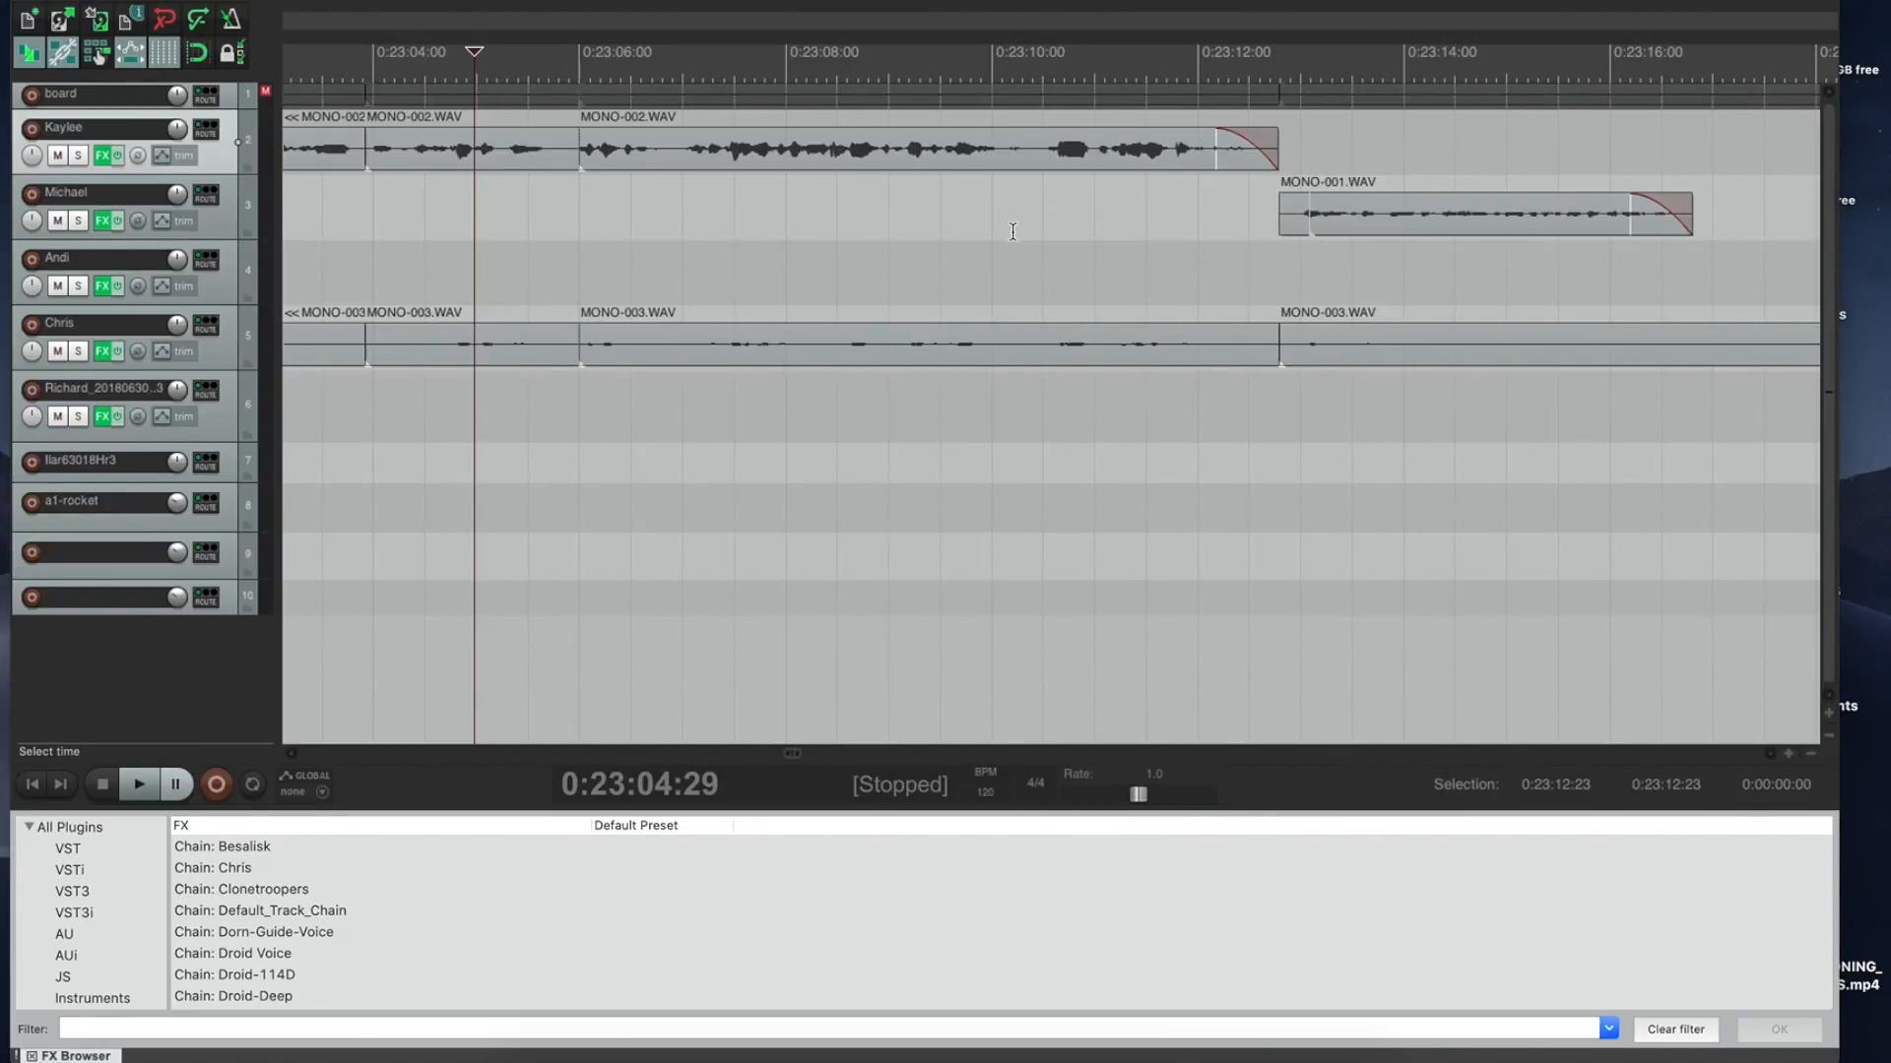
Step: Extend the end of track 3's MONO-001 clip while auditioning from 0:23:11:07
{"action": "left_click", "coordinate": [1119, 211]}
{"action": "key", "text": "space"}
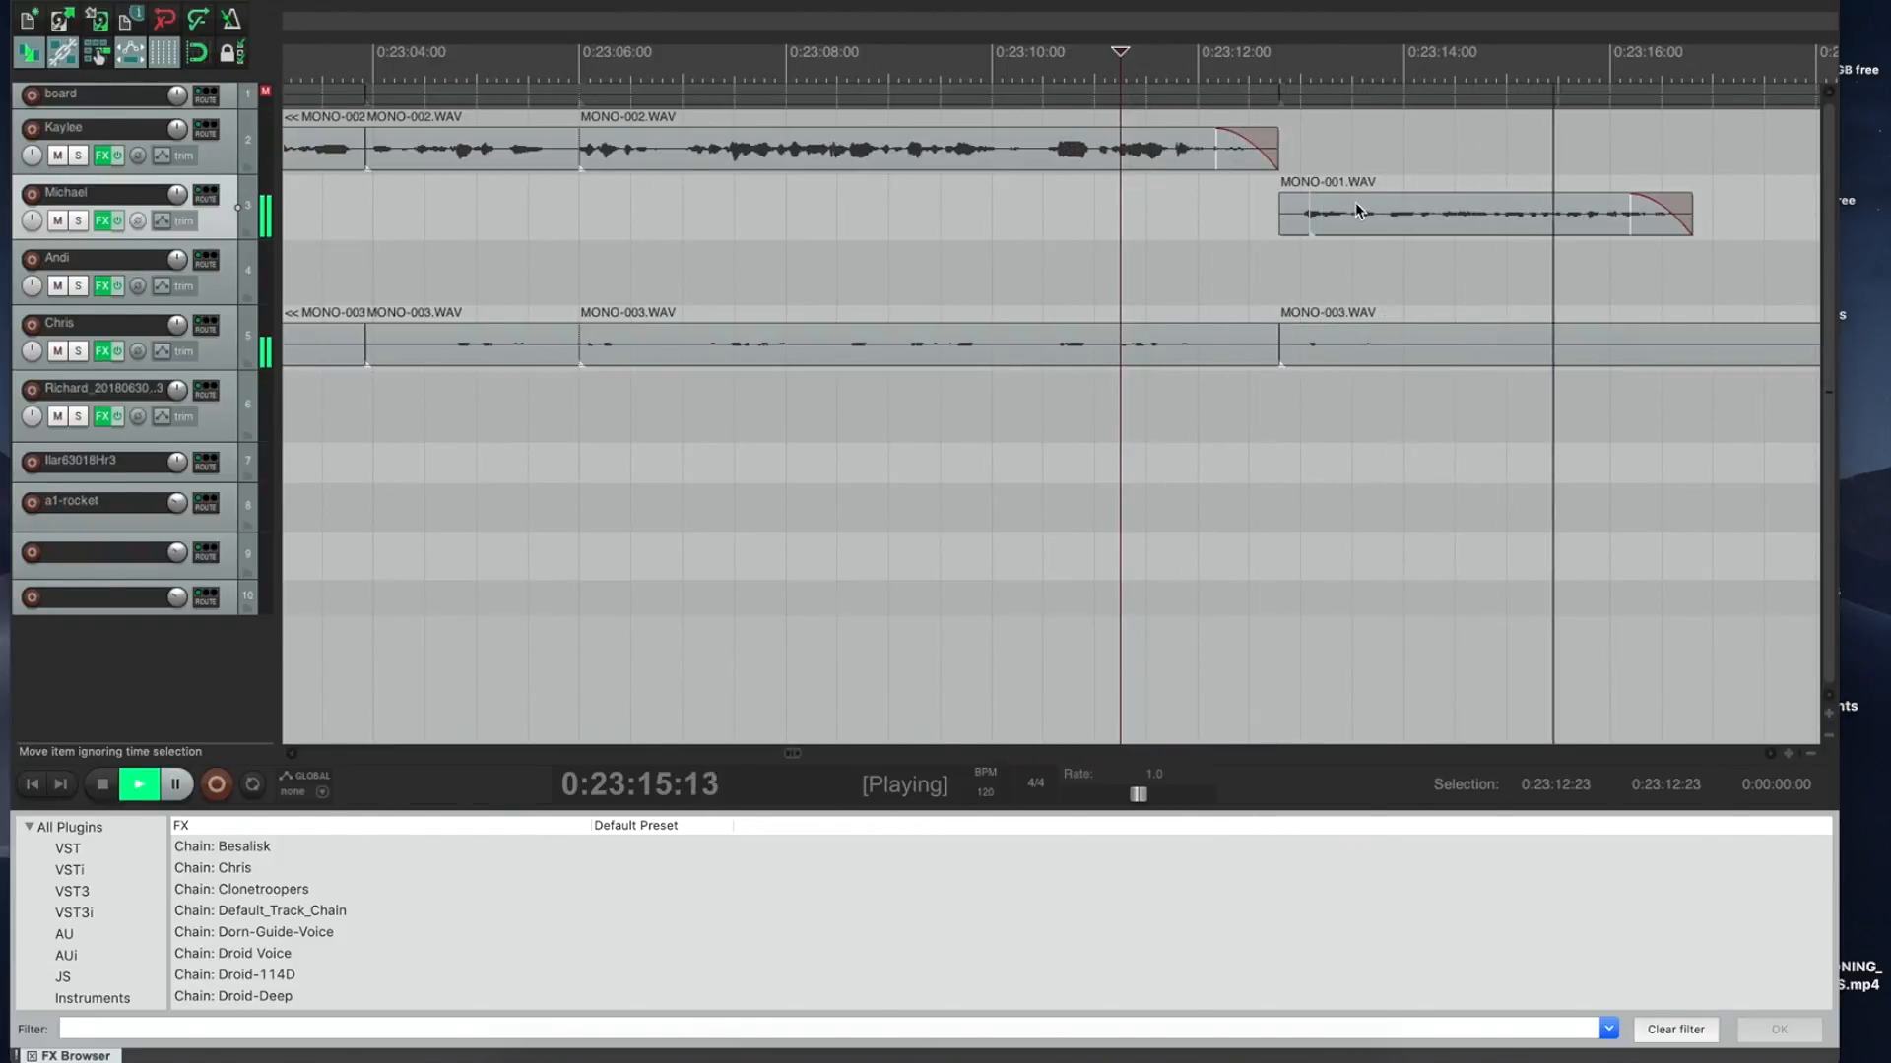
{"action": "left_click_drag", "start_coordinate": [1692, 211], "coordinate": [1753, 211]}
{"action": "key", "text": "space"}
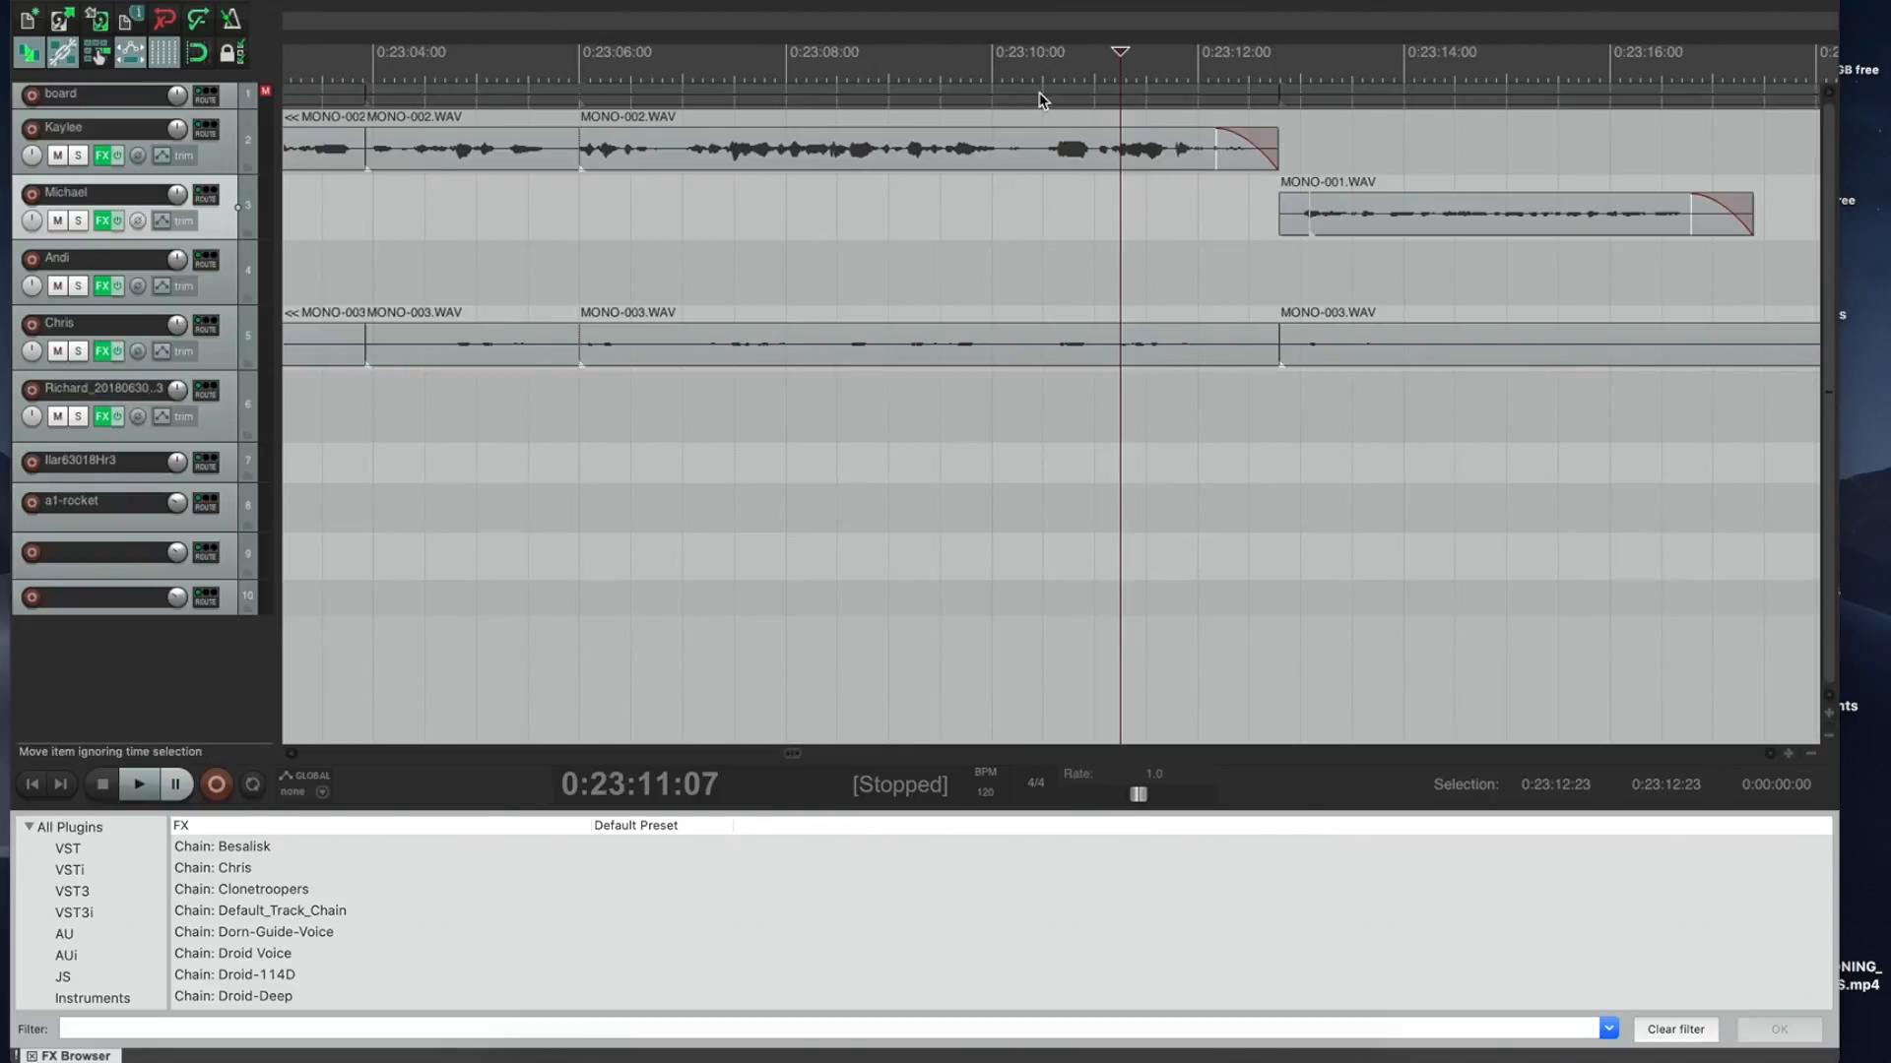
Step: Replay from 0:23:04 and mark 0:23:16:29–0:23:36:26 as the time selection
{"action": "key", "text": "space"}
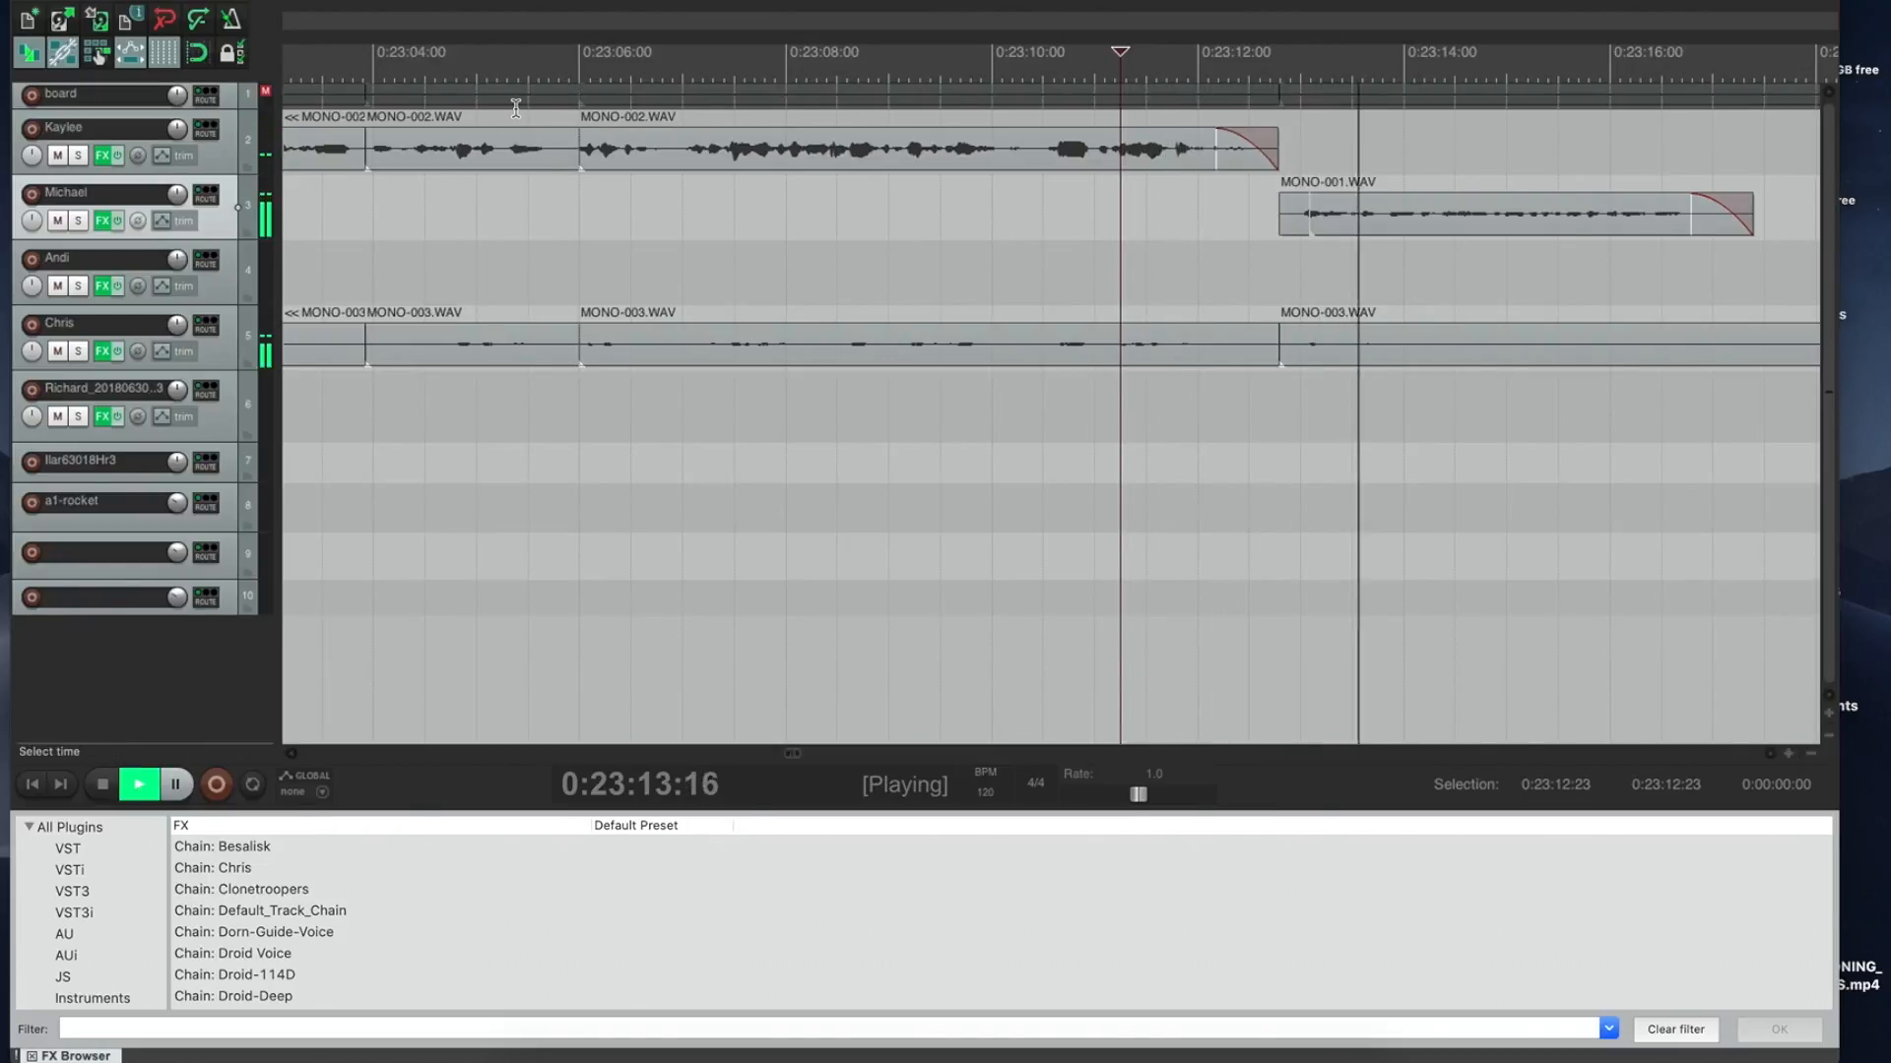
{"action": "left_click", "coordinate": [393, 142]}
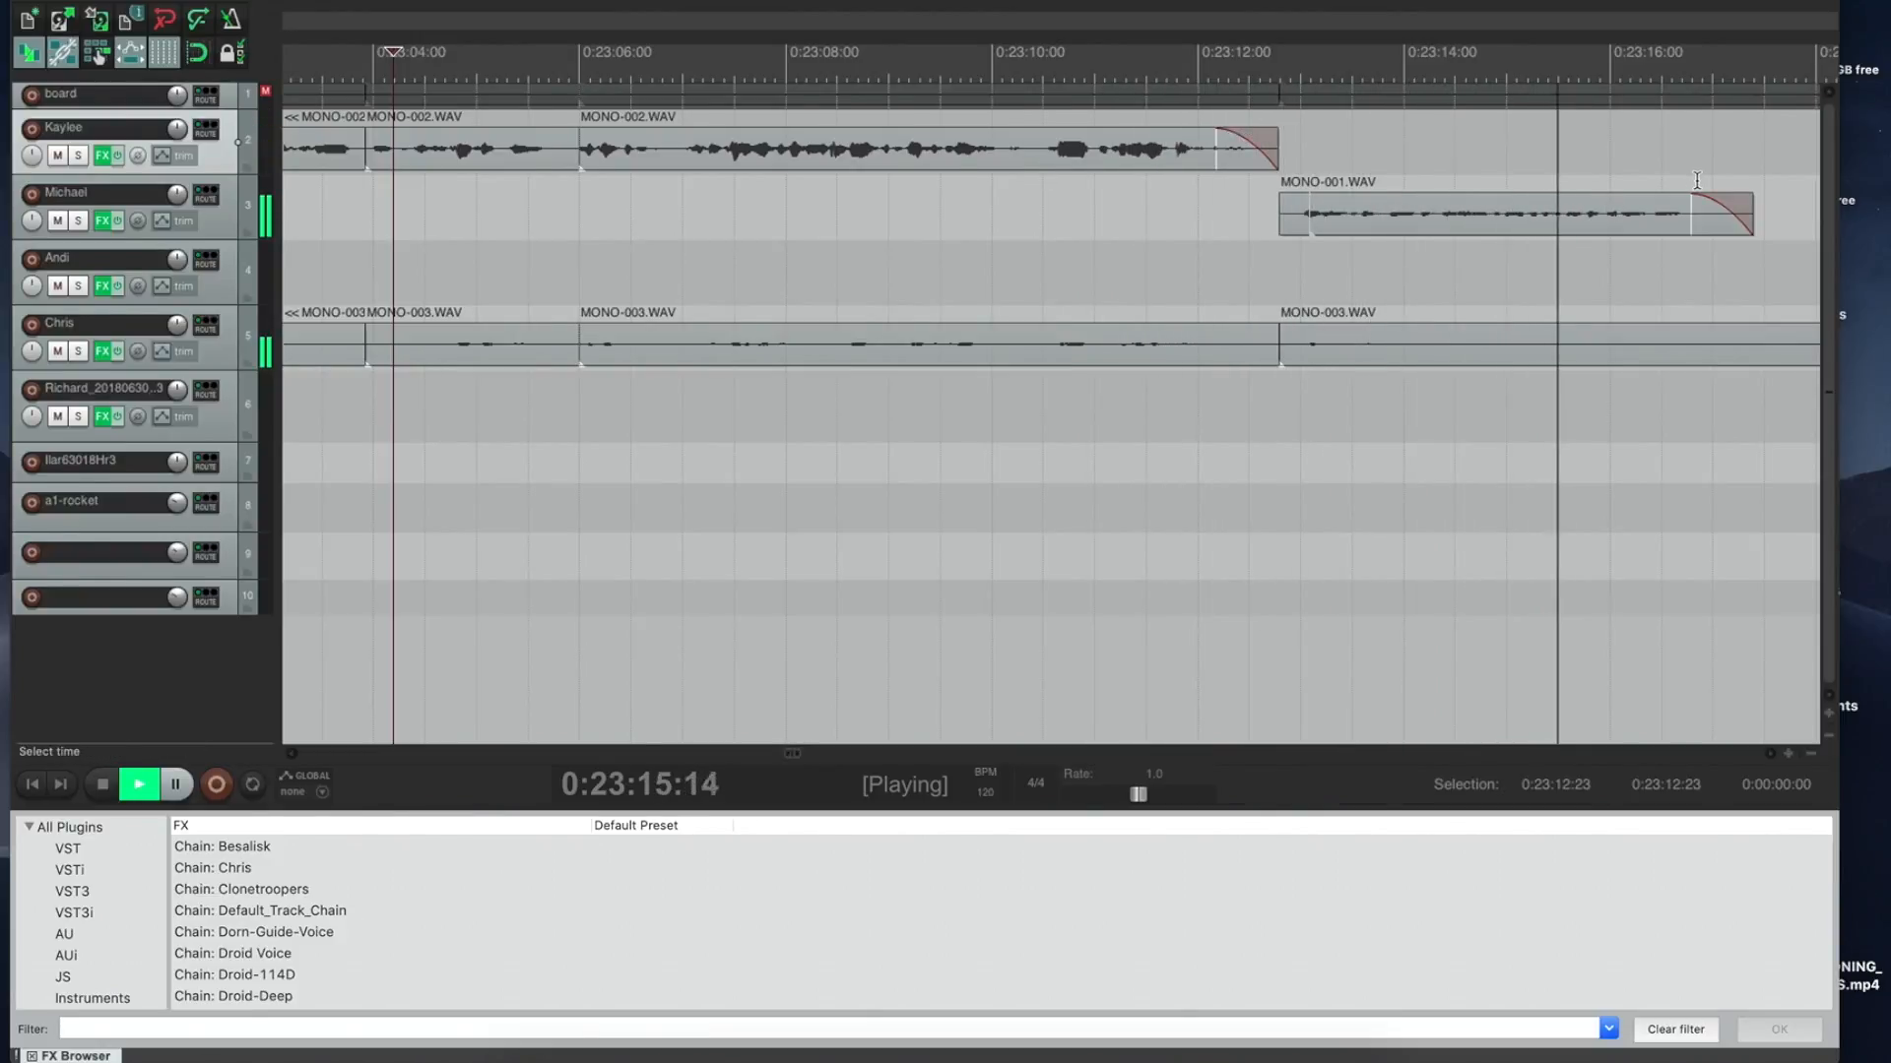
{"action": "left_click_drag", "start_coordinate": [1711, 192], "coordinate": [1541, 168]}
{"action": "key", "text": "space"}
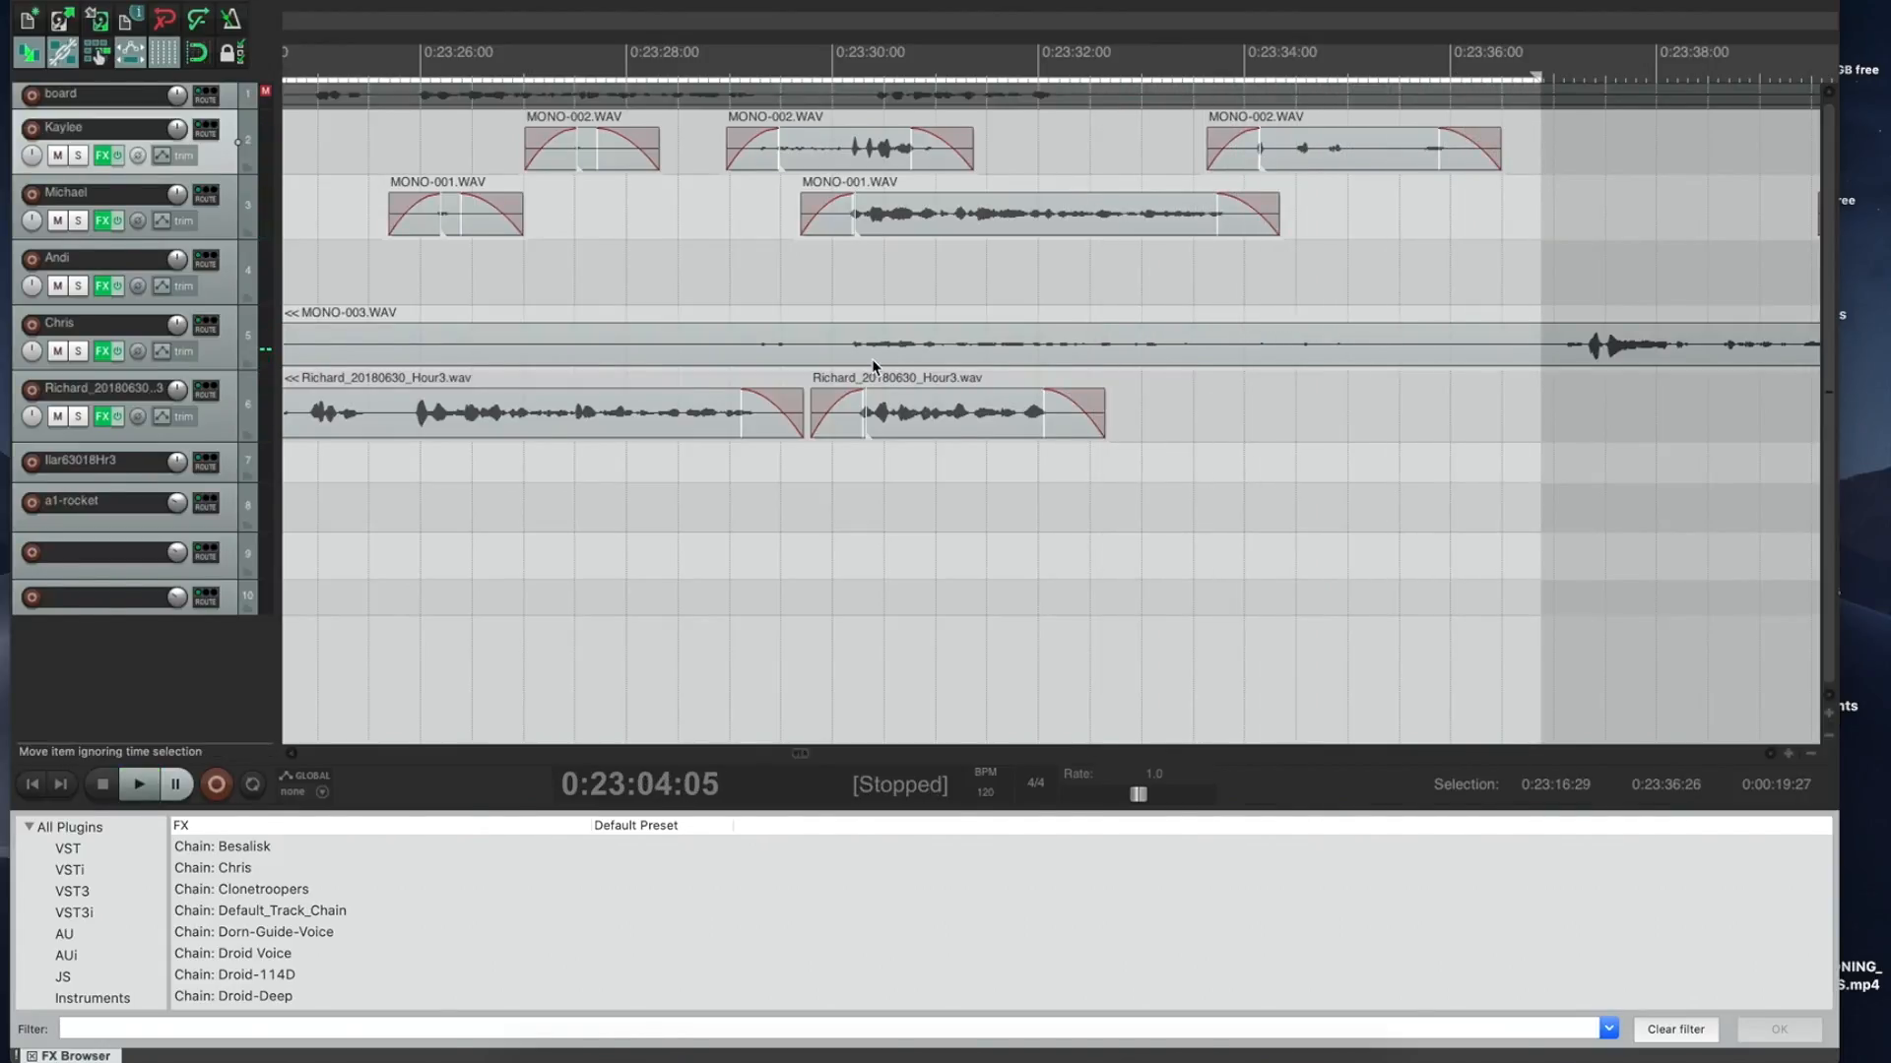
Step: Pull the time selection start back to 0:23:12:21, making it 0:00:24:04 long
{"action": "key", "text": "space"}
{"action": "key", "text": "space"}
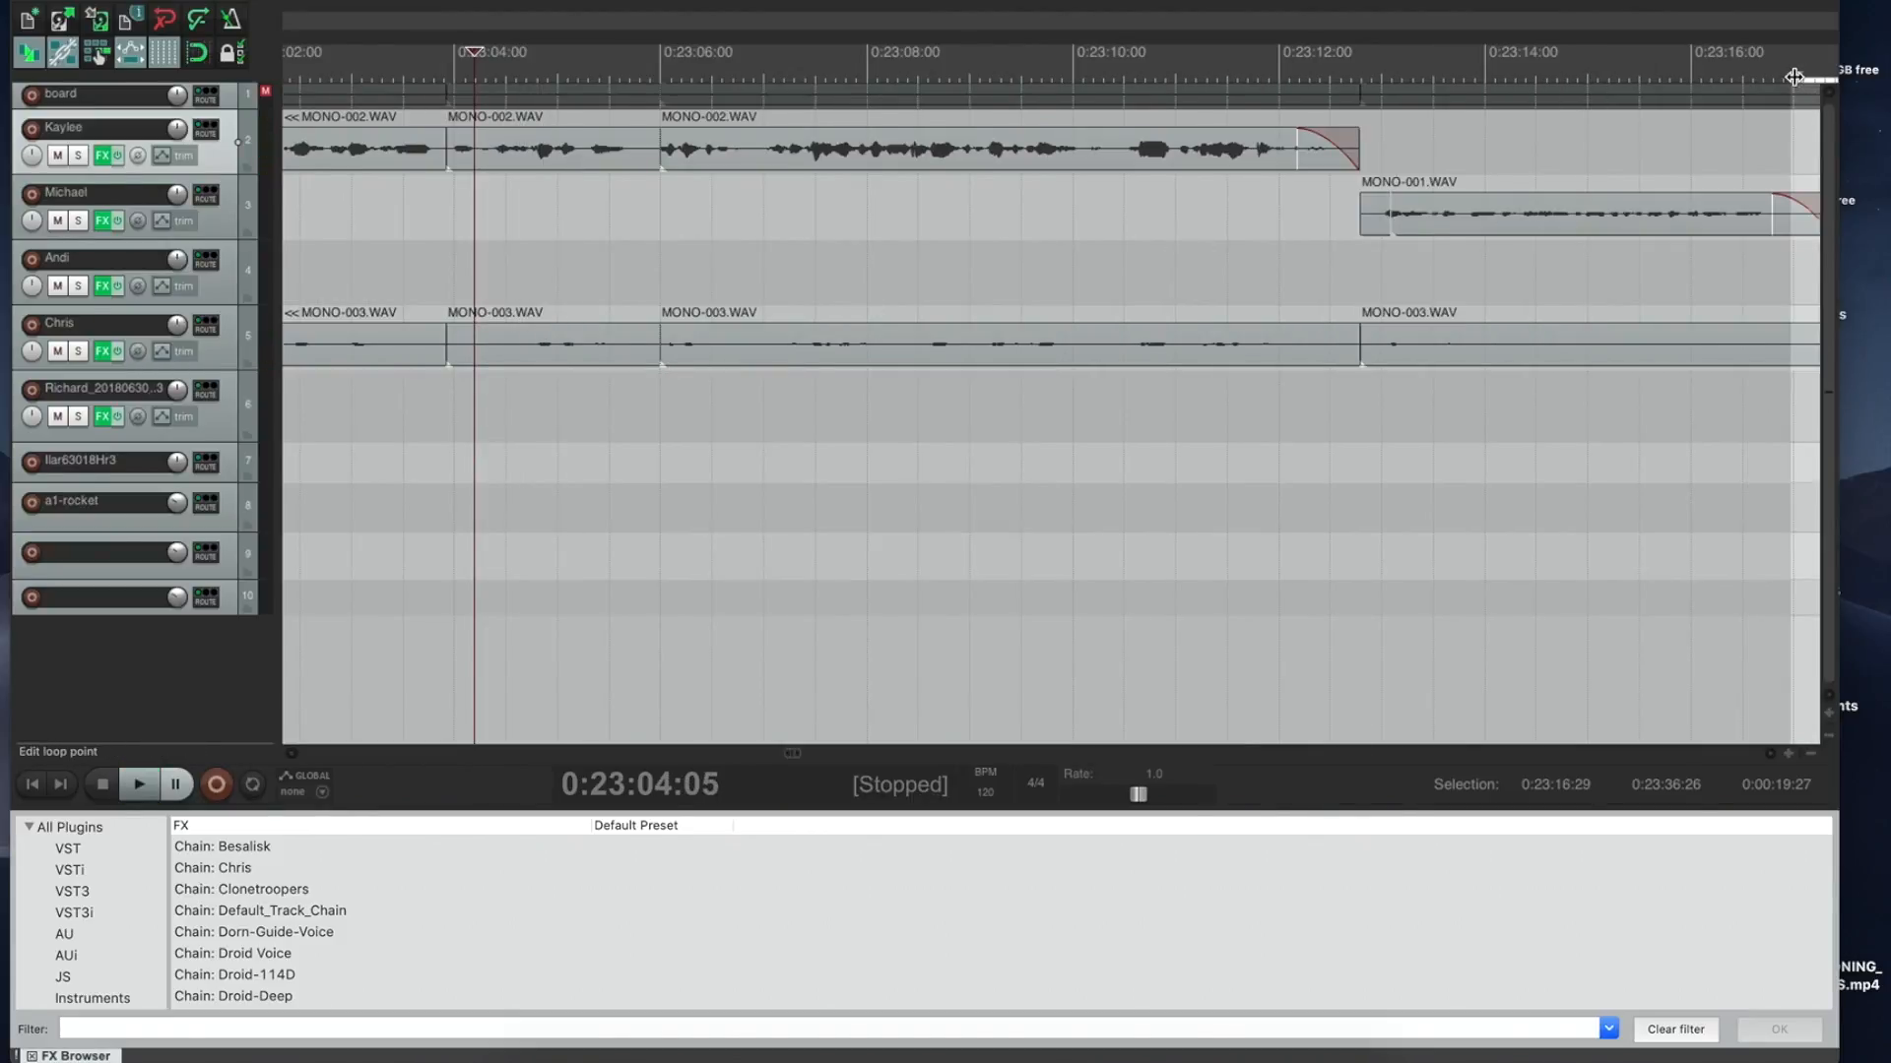
{"action": "left_click_drag", "start_coordinate": [1791, 75], "coordinate": [1353, 96]}
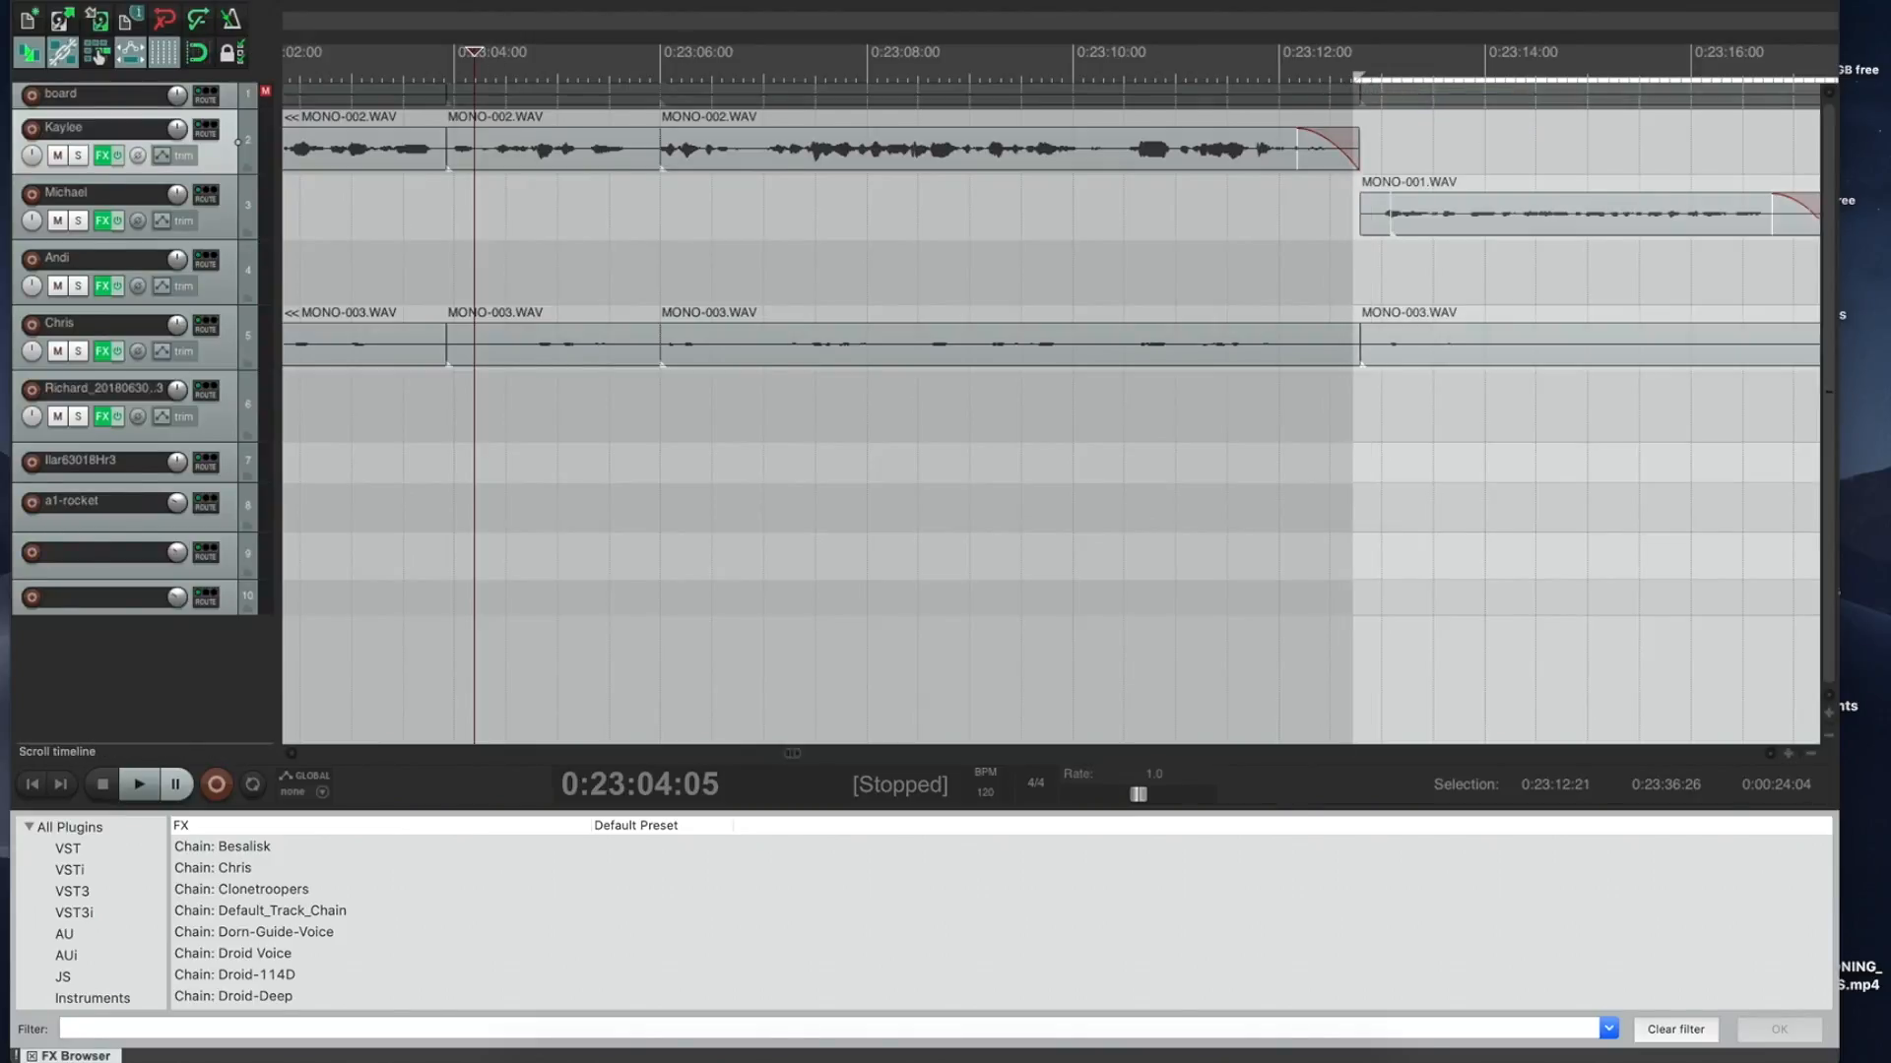
{"action": "left_click", "coordinate": [155, 1]}
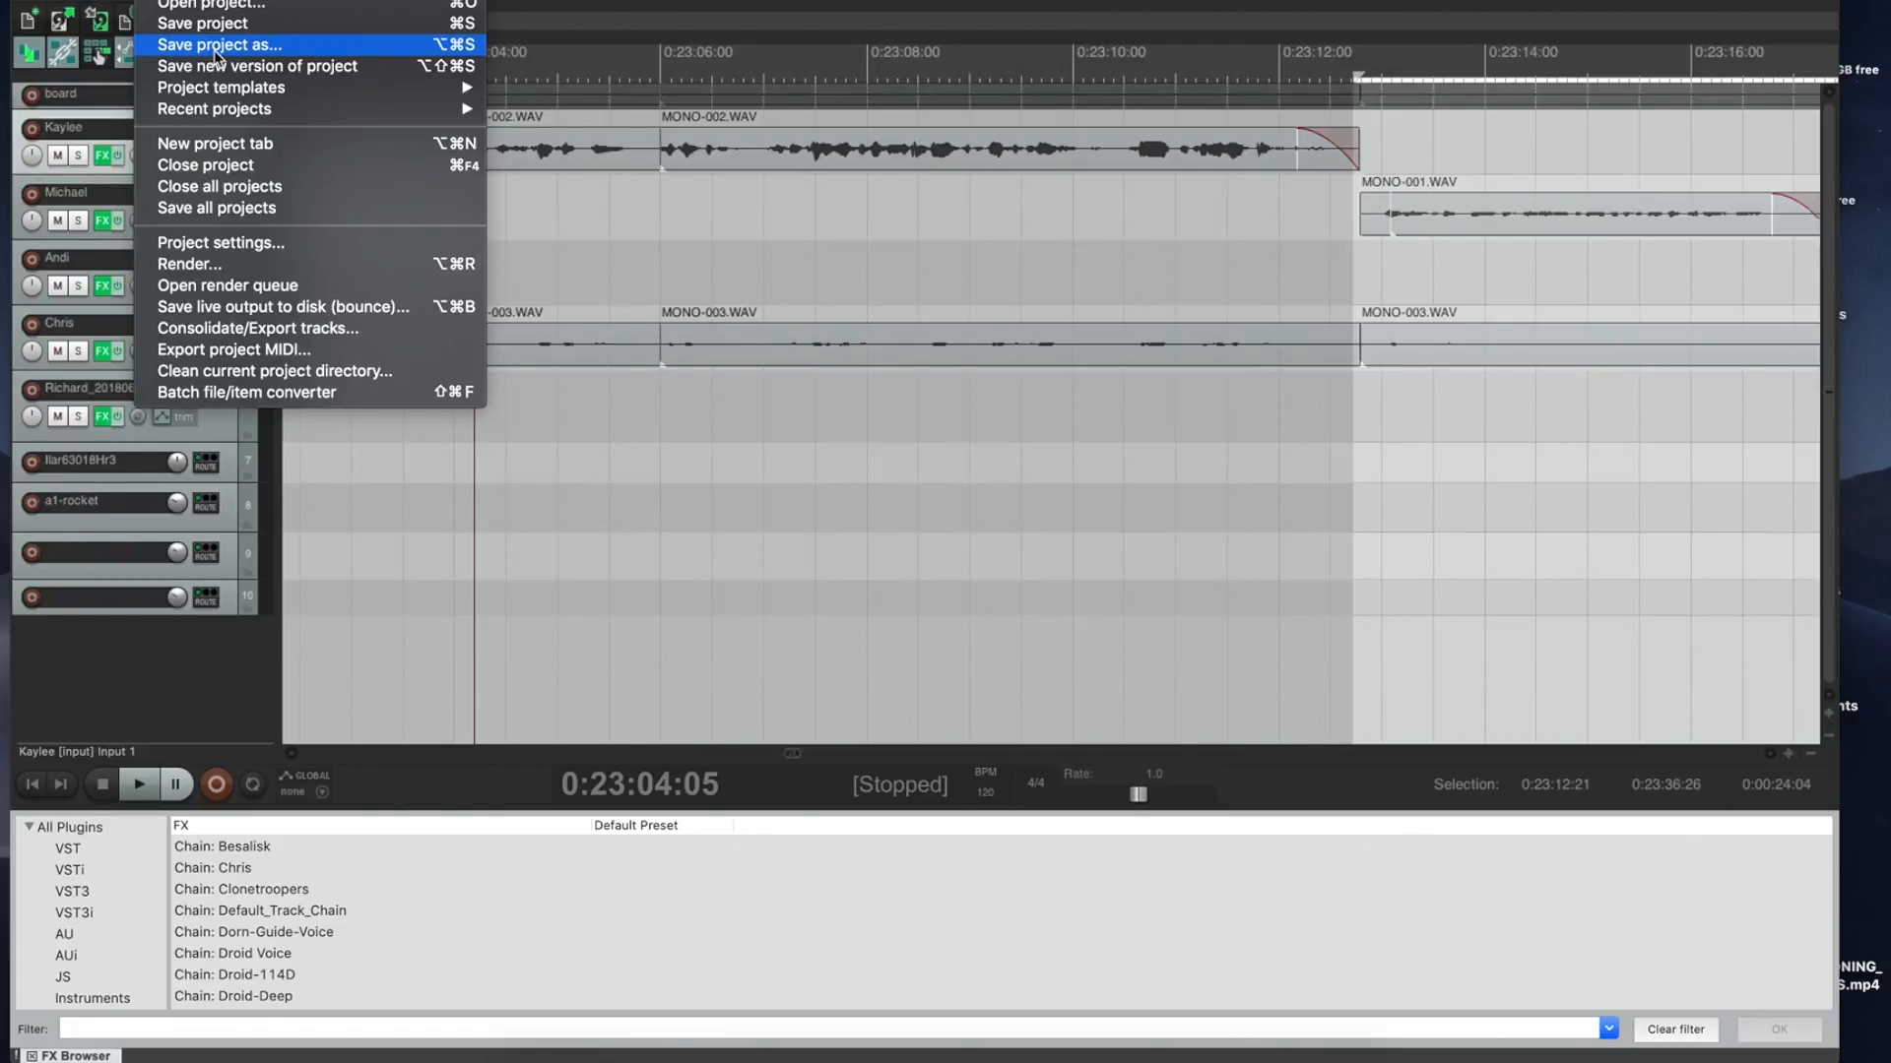
Step: Render only the time selection to a WAV file with the name ending in 'Acc'
{"action": "left_click", "coordinate": [211, 264]}
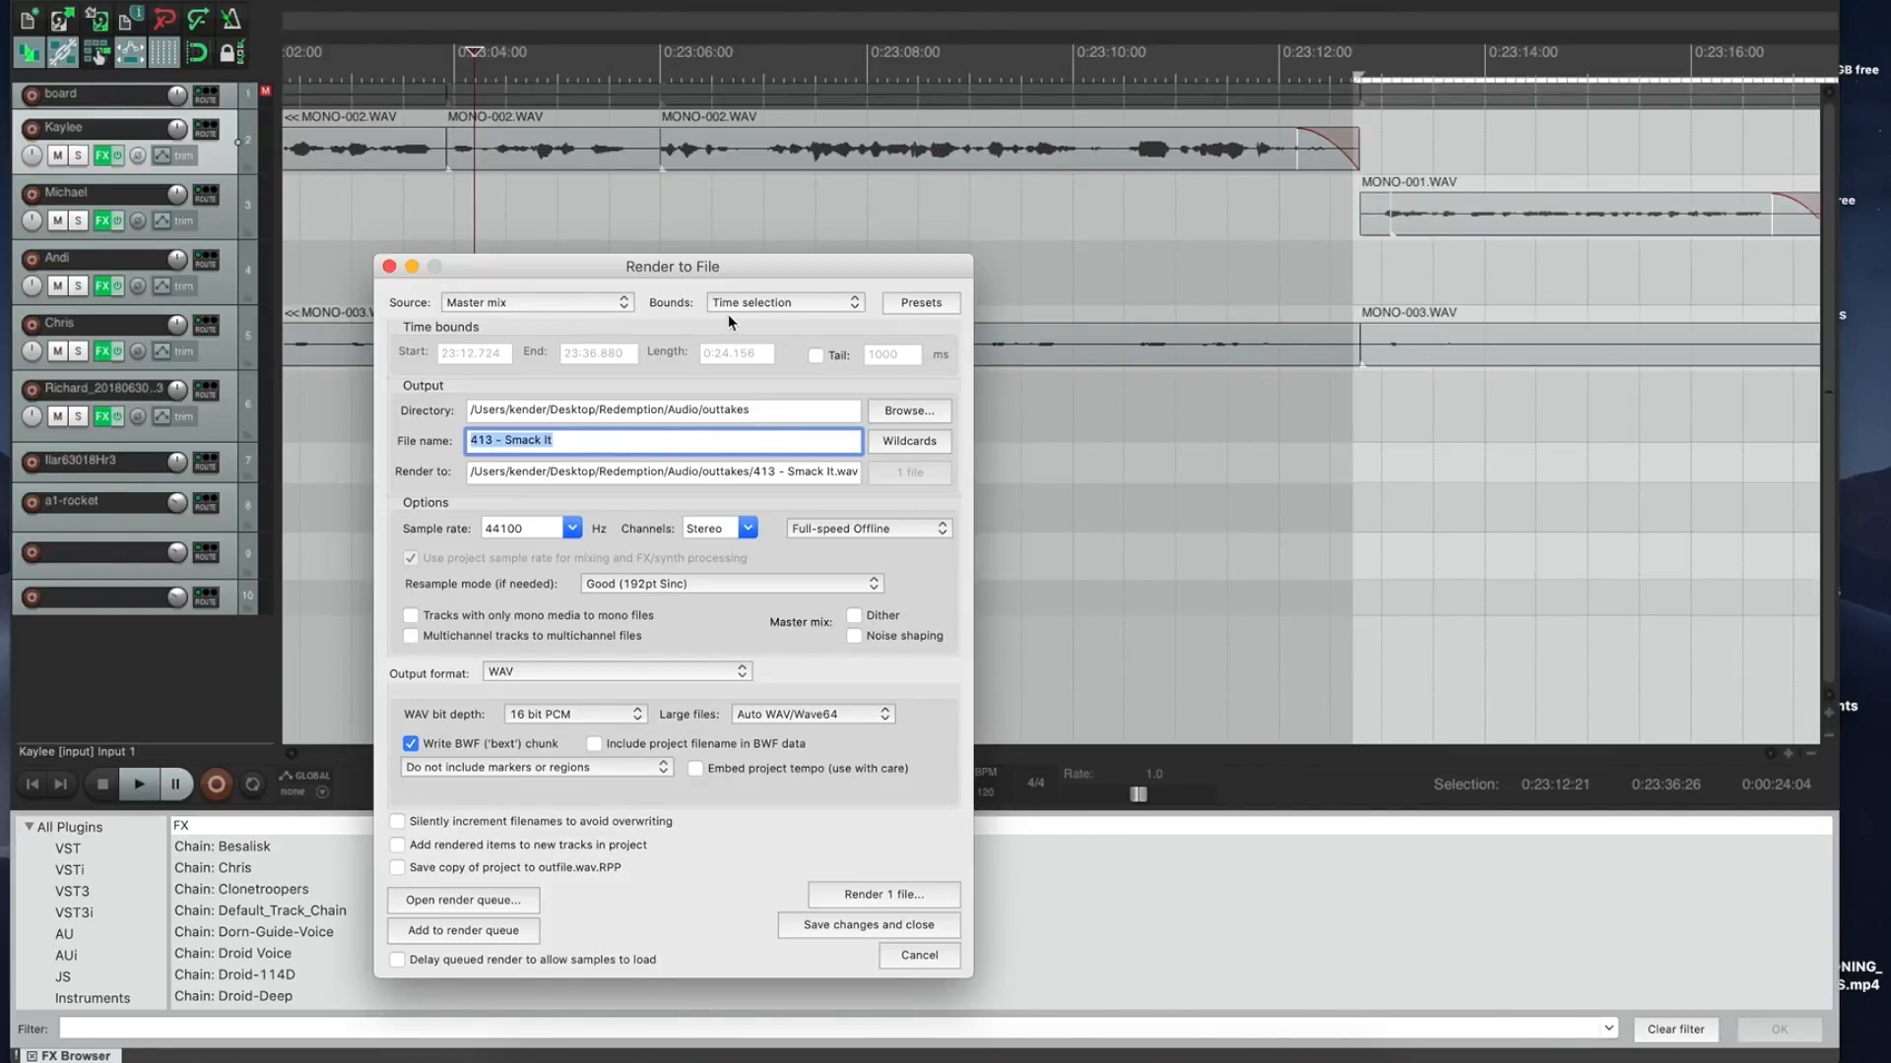
{"action": "left_click", "coordinate": [786, 305]}
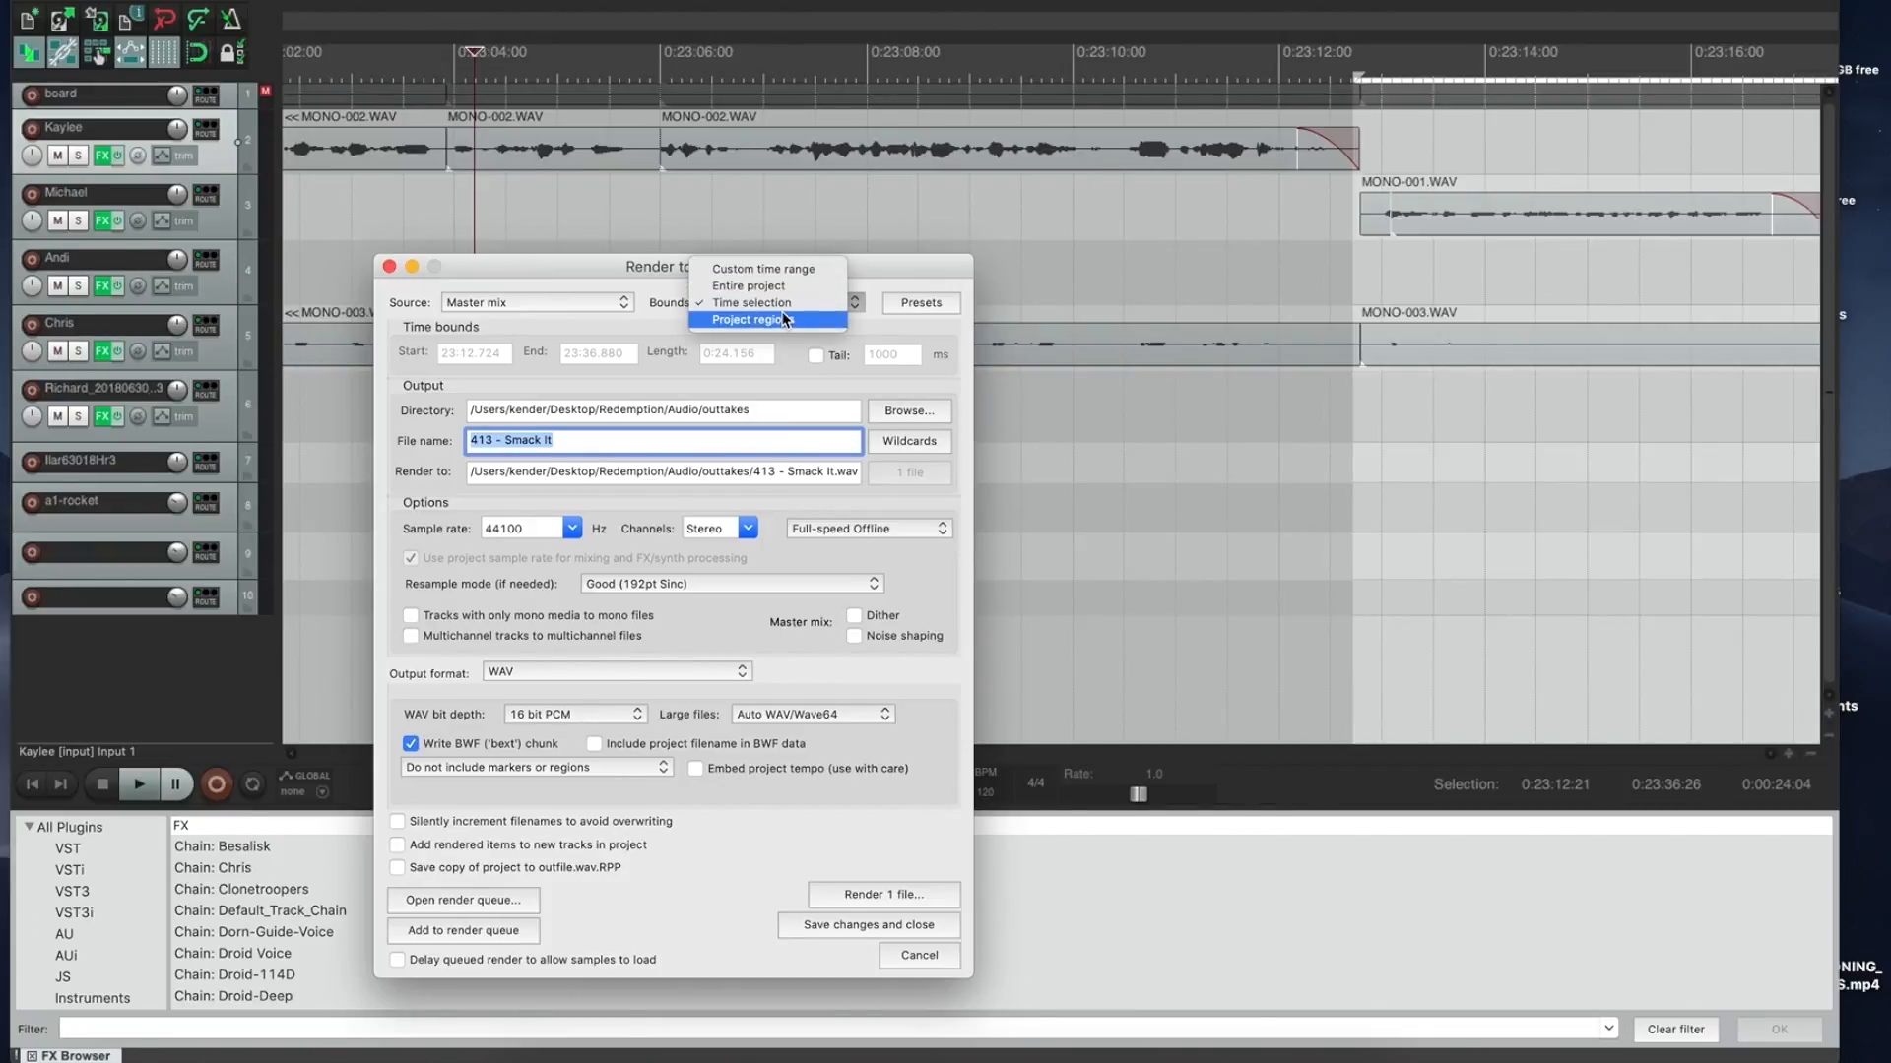
{"action": "left_click", "coordinate": [784, 307]}
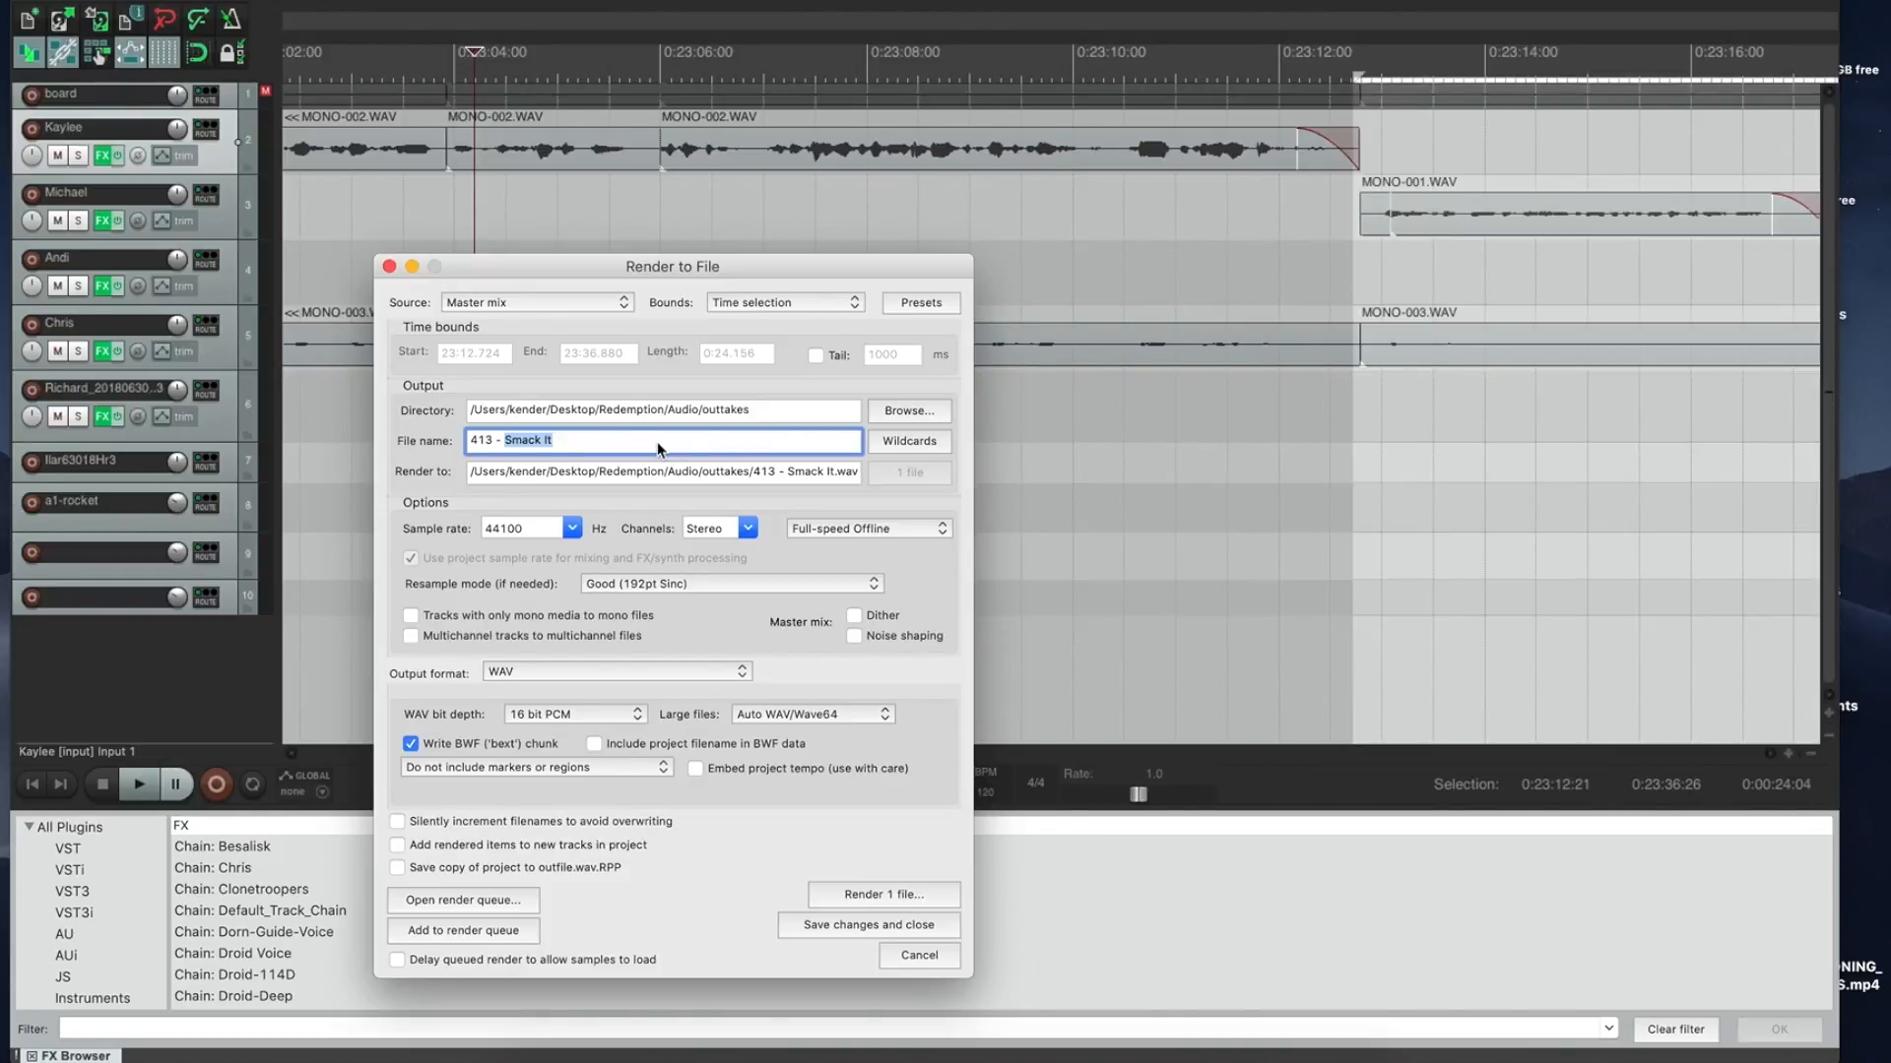
{"action": "type", "text": "Acc"}
{"action": "key", "text": "Return"}
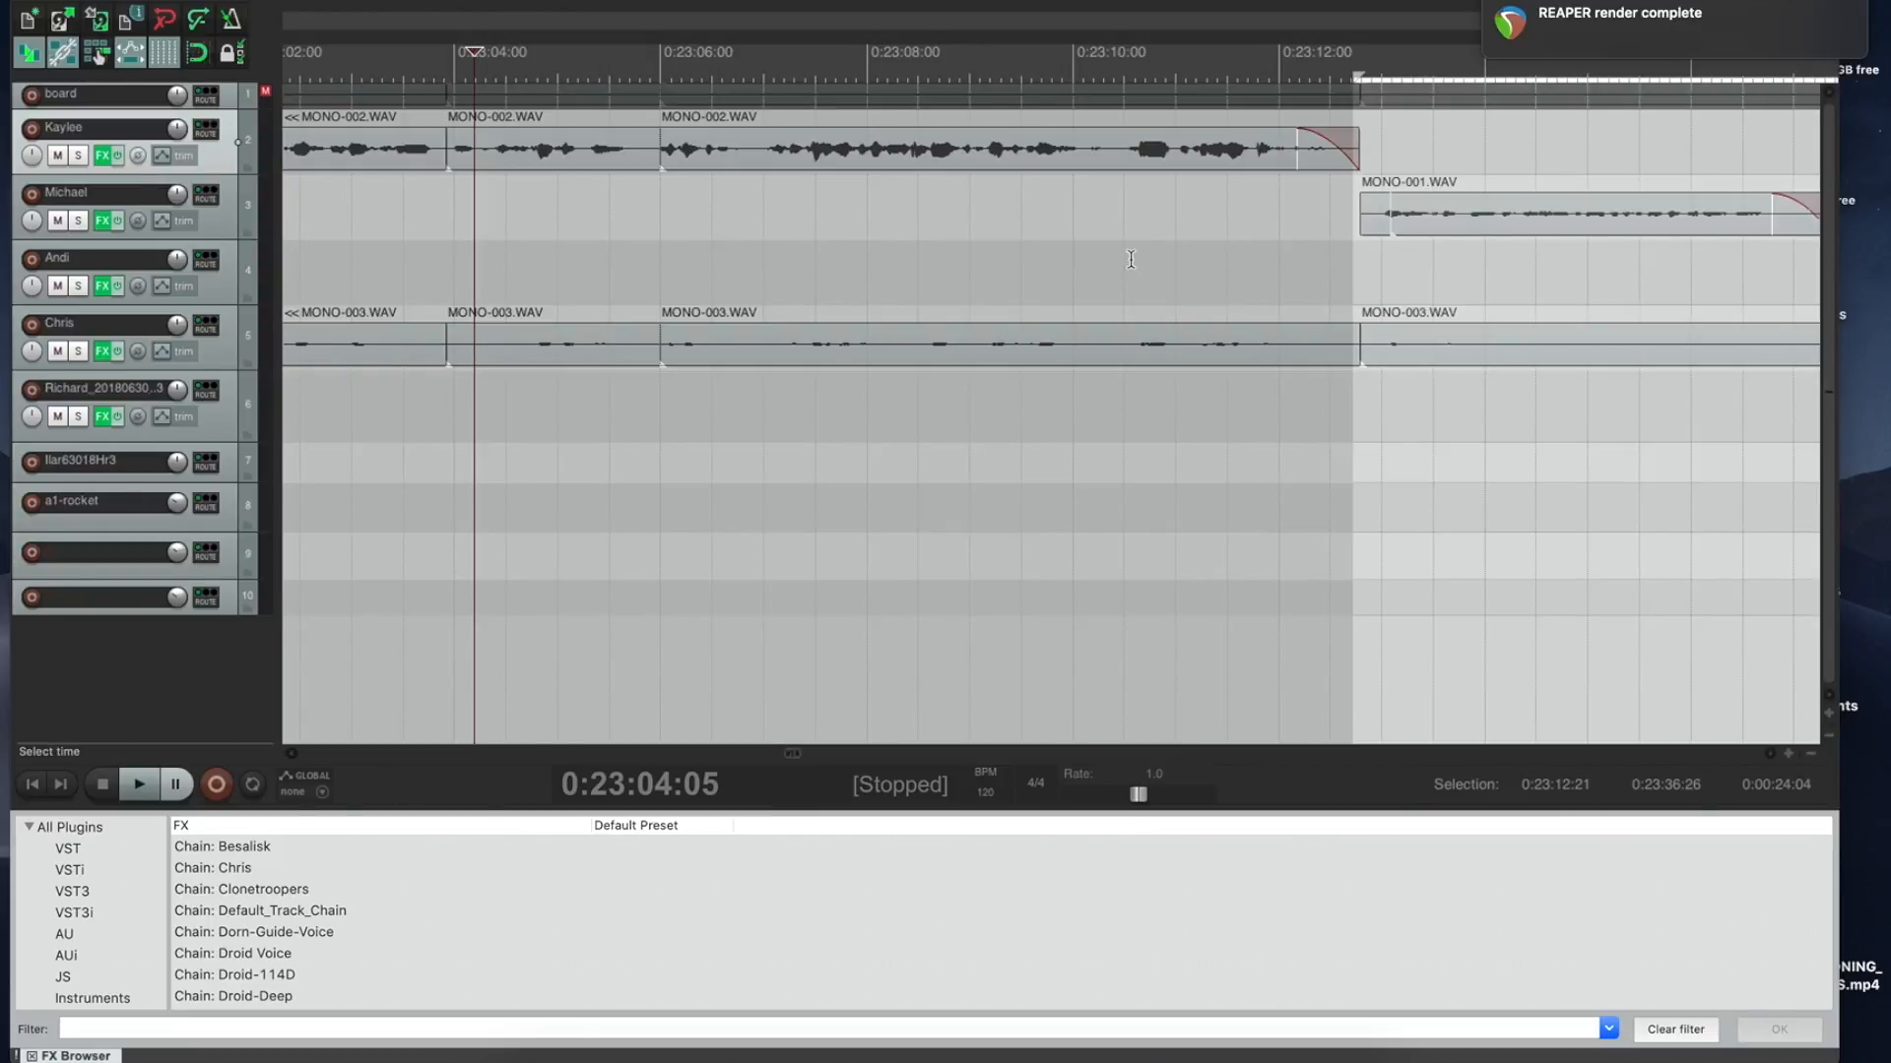
Step: Ripple-delete the rendered section, then cut 0:23:12:20–0:23:34:12 and close the gap
{"action": "key", "text": "Delete"}
{"action": "left_click", "coordinate": [1358, 111]}
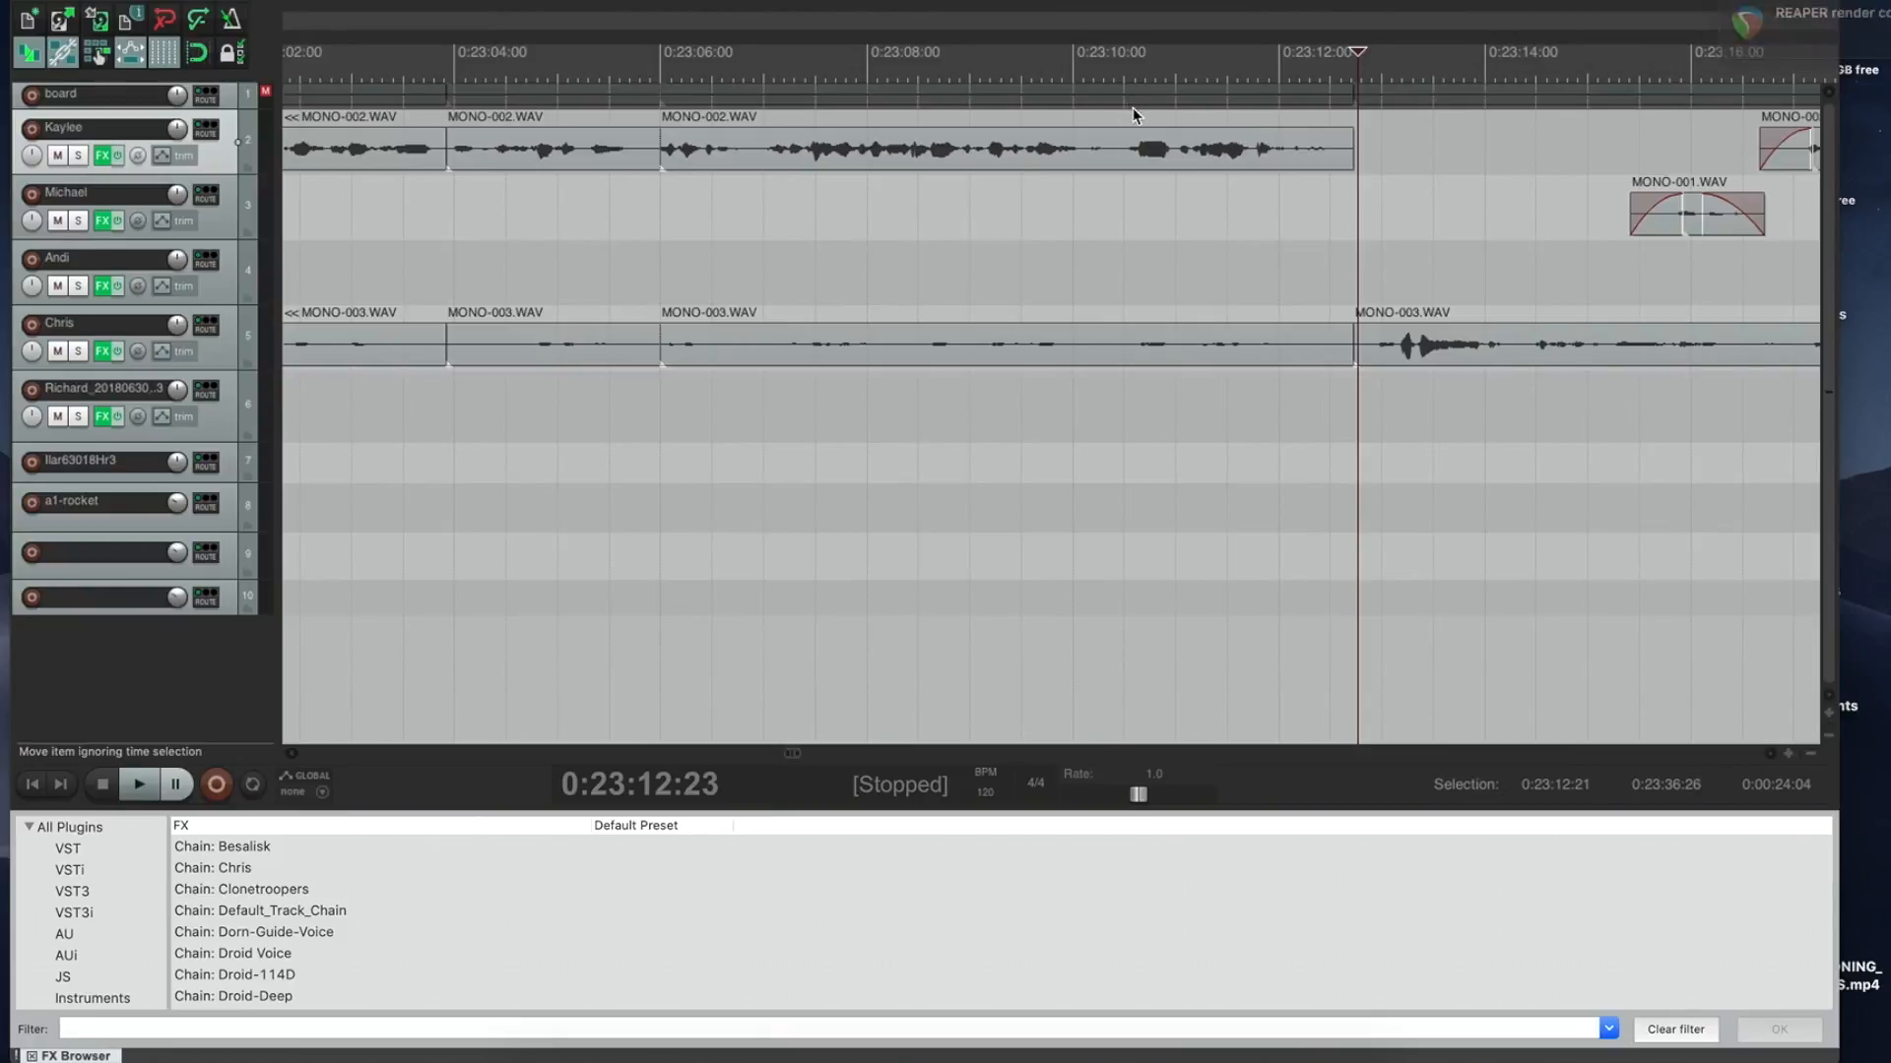
{"action": "key", "text": "space"}
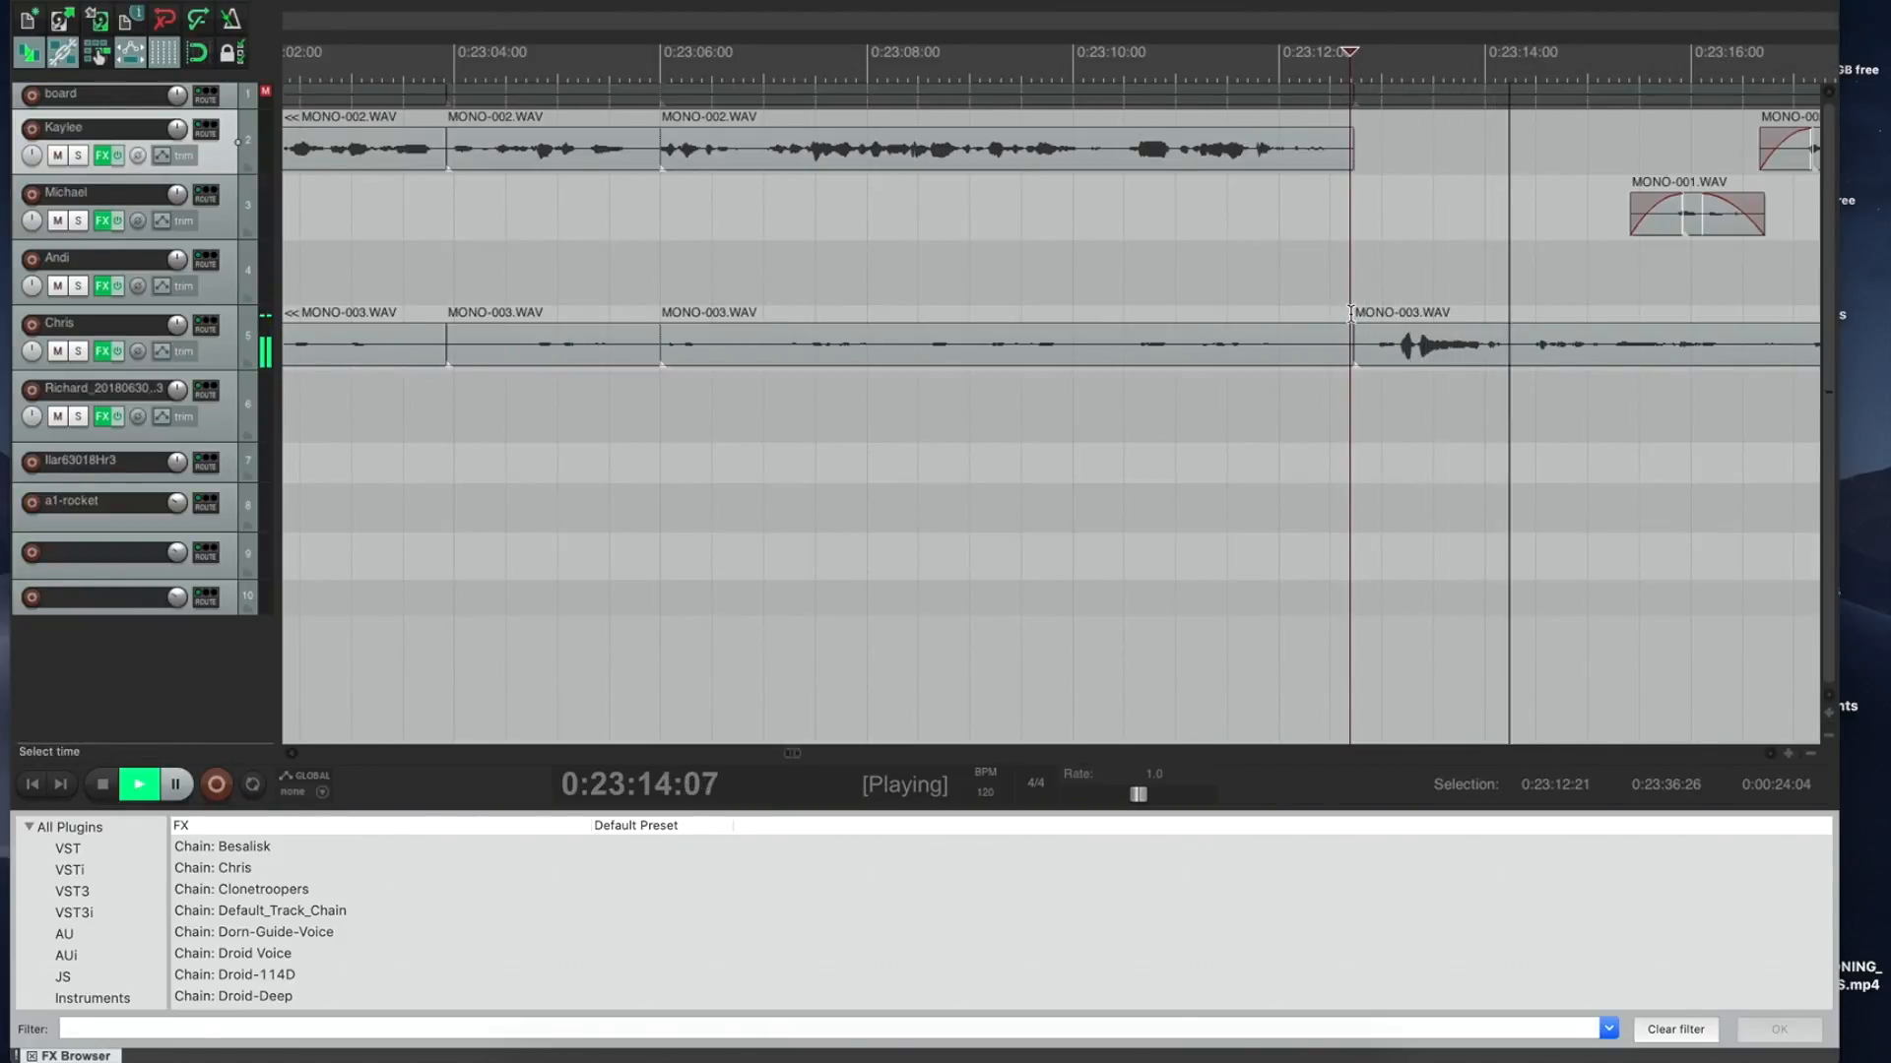
{"action": "left_click_drag", "start_coordinate": [1350, 313], "coordinate": [1431, 233]}
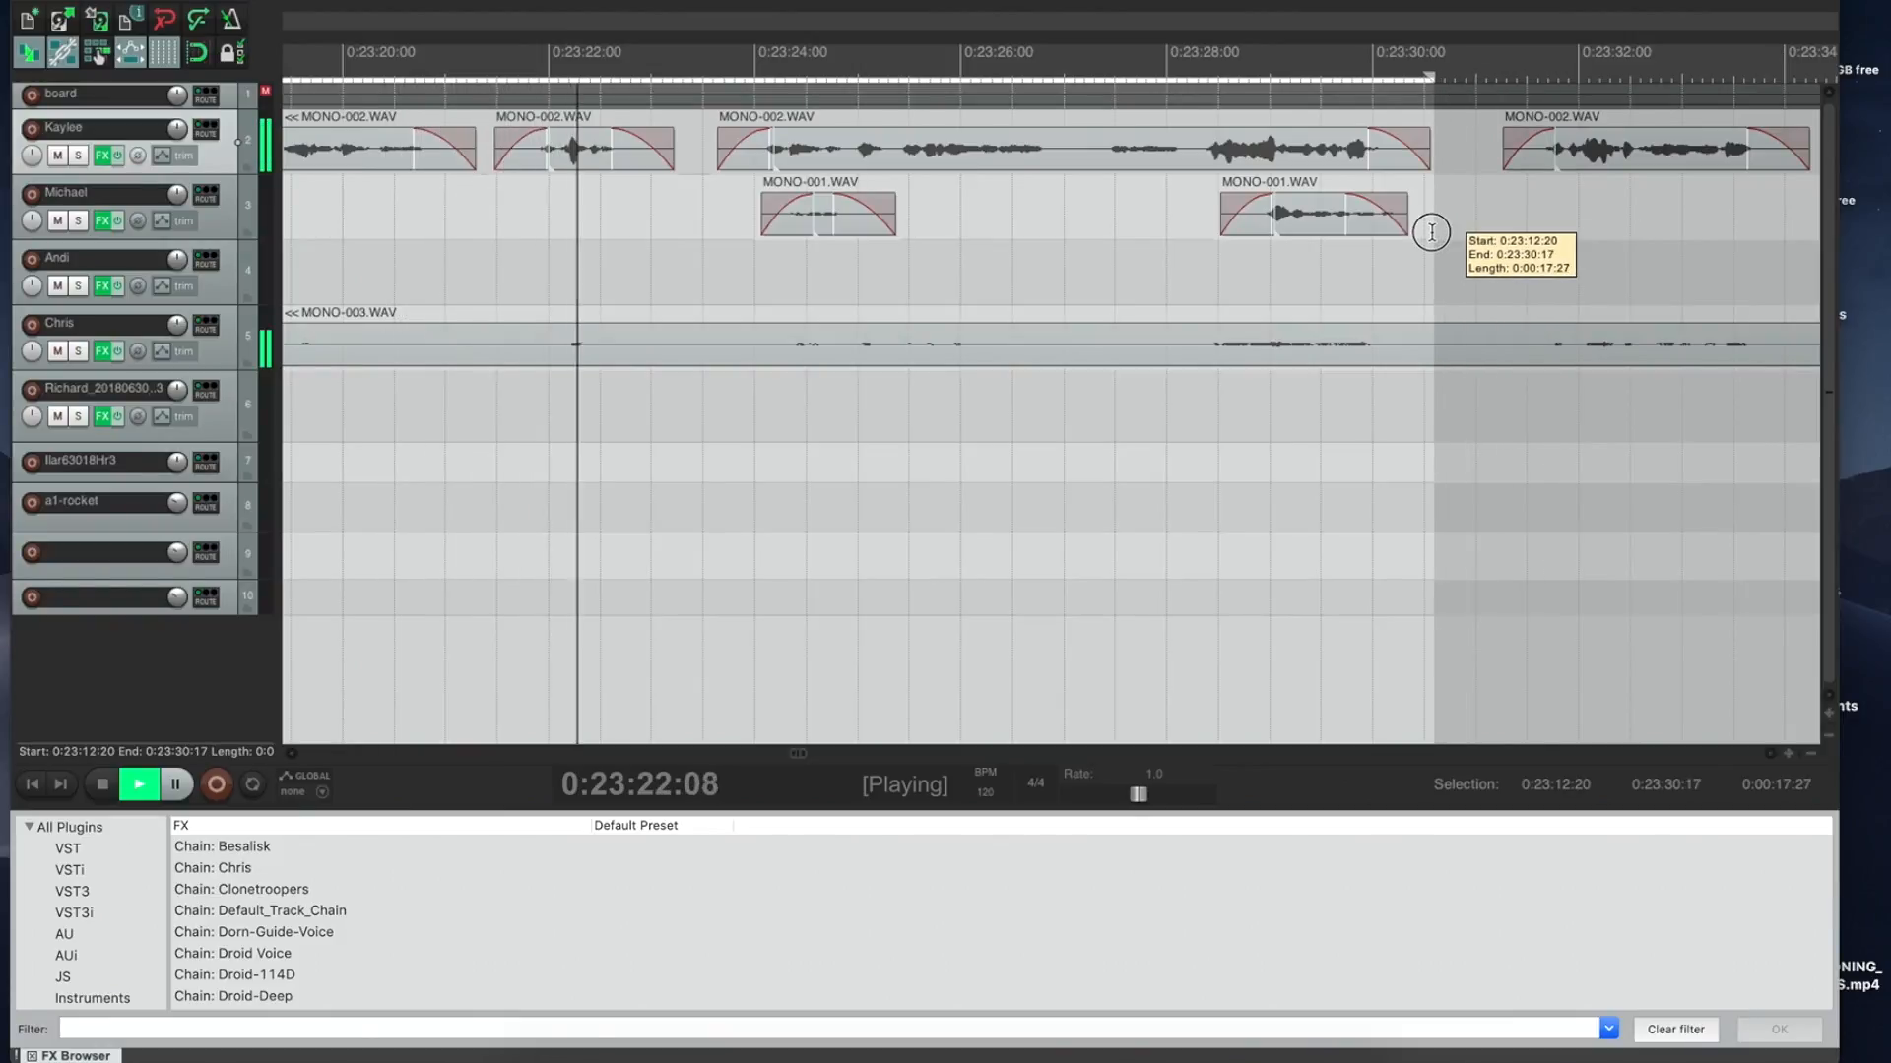
{"action": "left_click_drag", "start_coordinate": [1432, 233], "coordinate": [1191, 217]}
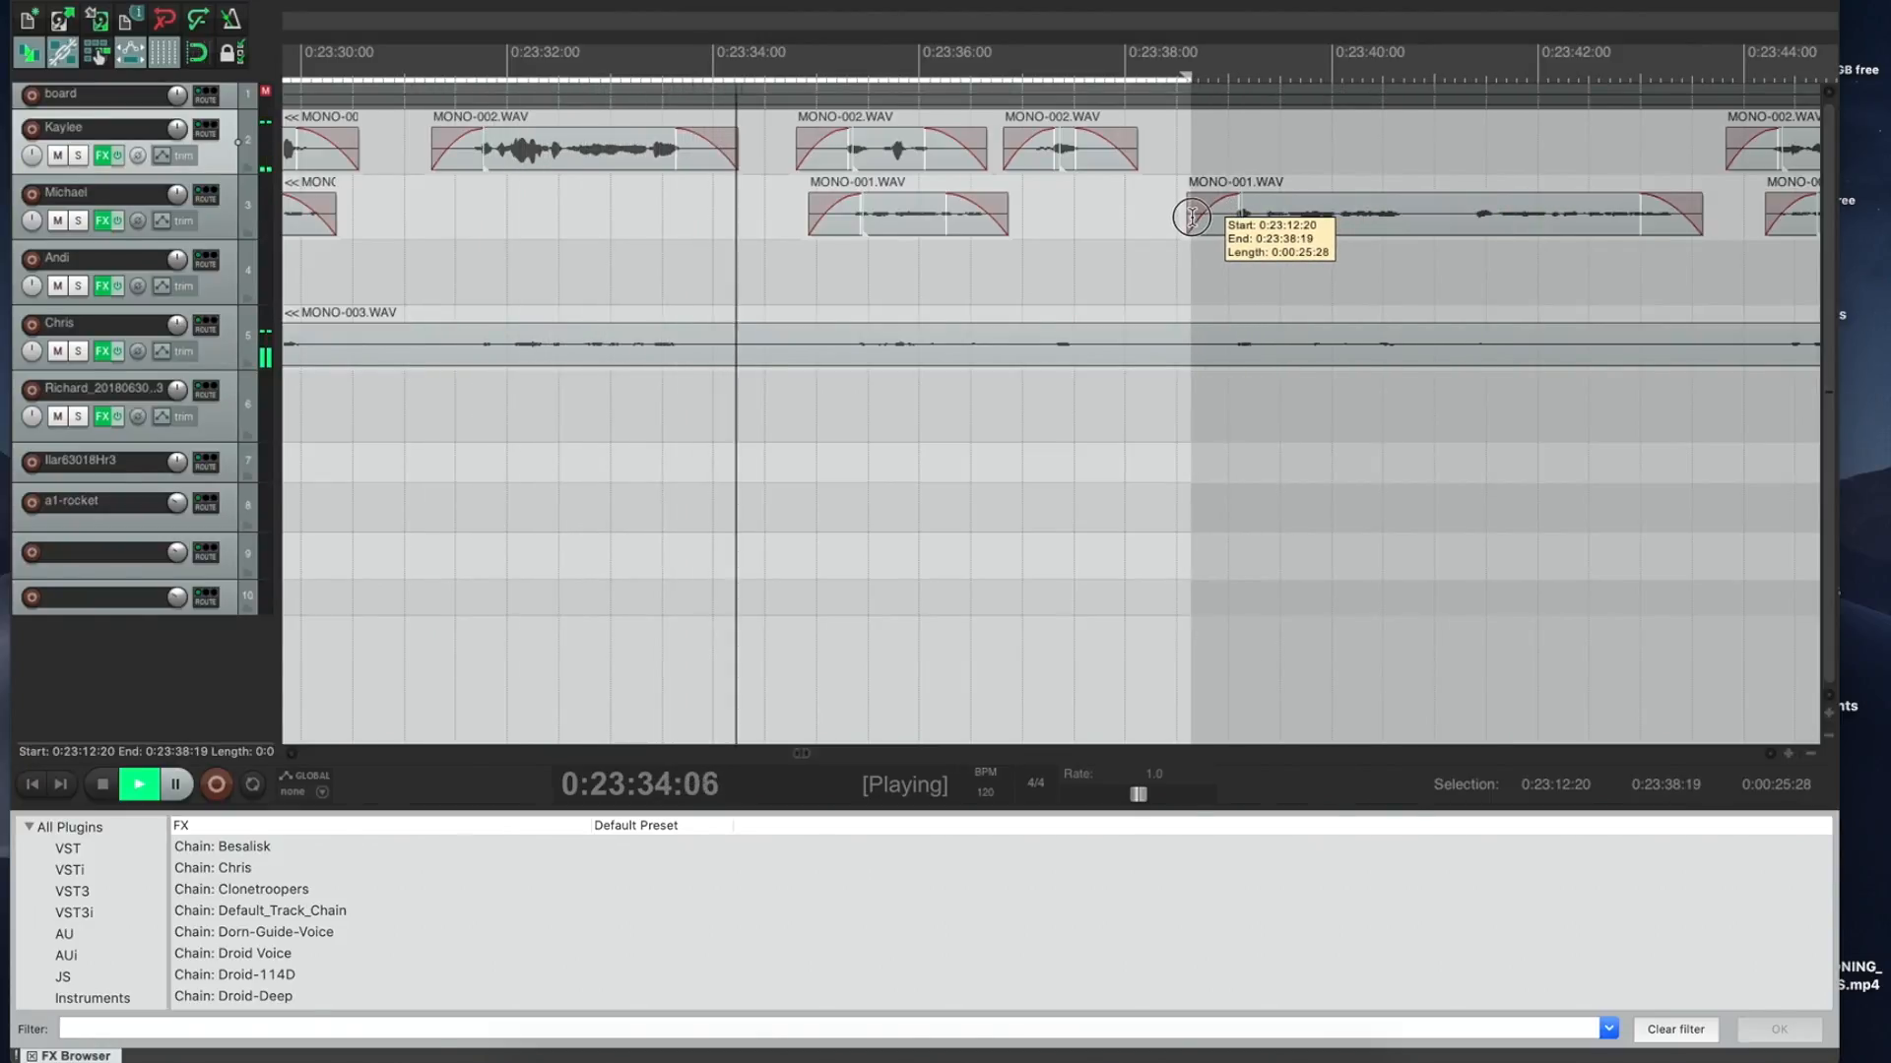
{"action": "left_click_drag", "start_coordinate": [1192, 217], "coordinate": [754, 208]}
{"action": "key", "text": "space"}
{"action": "key", "text": "super+shift+Delete"}
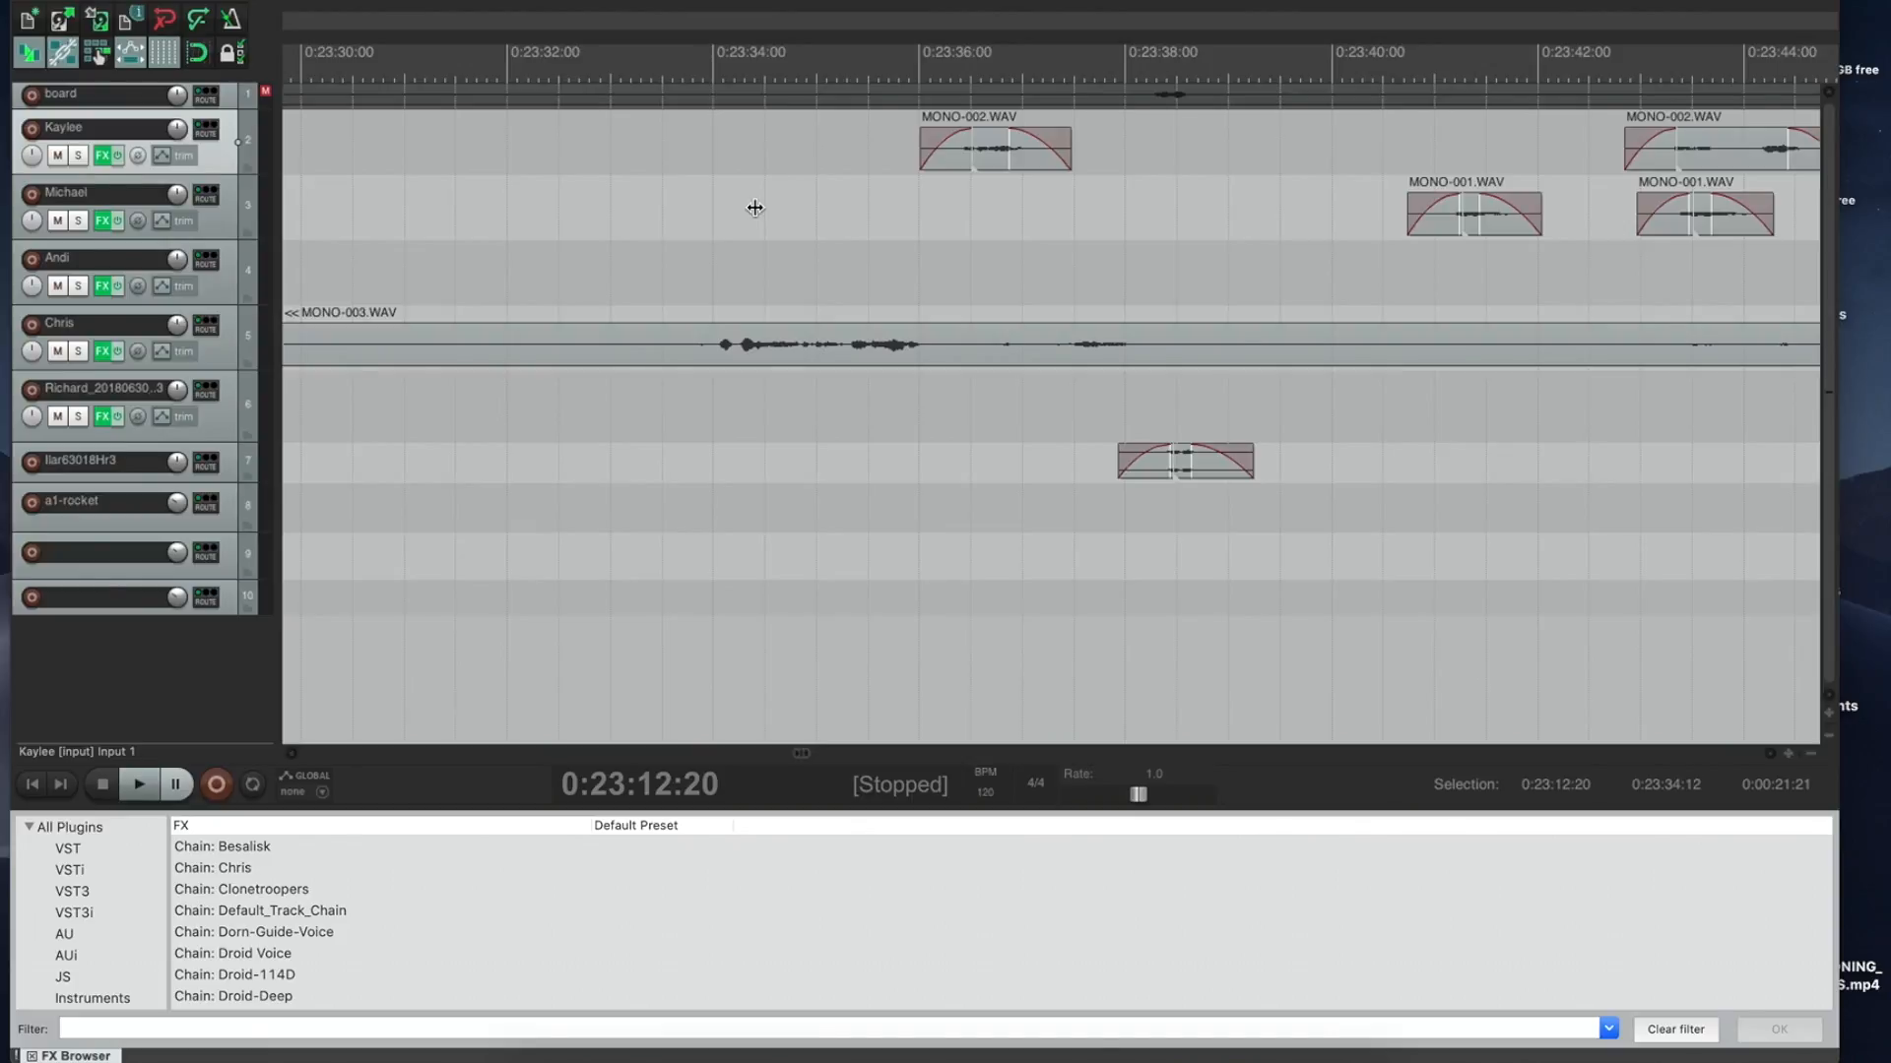
Step: Lengthen track 3's MONO-001 clip to about 0:23:16:23 and audition it from 0:23:15:19
{"action": "key", "text": "space"}
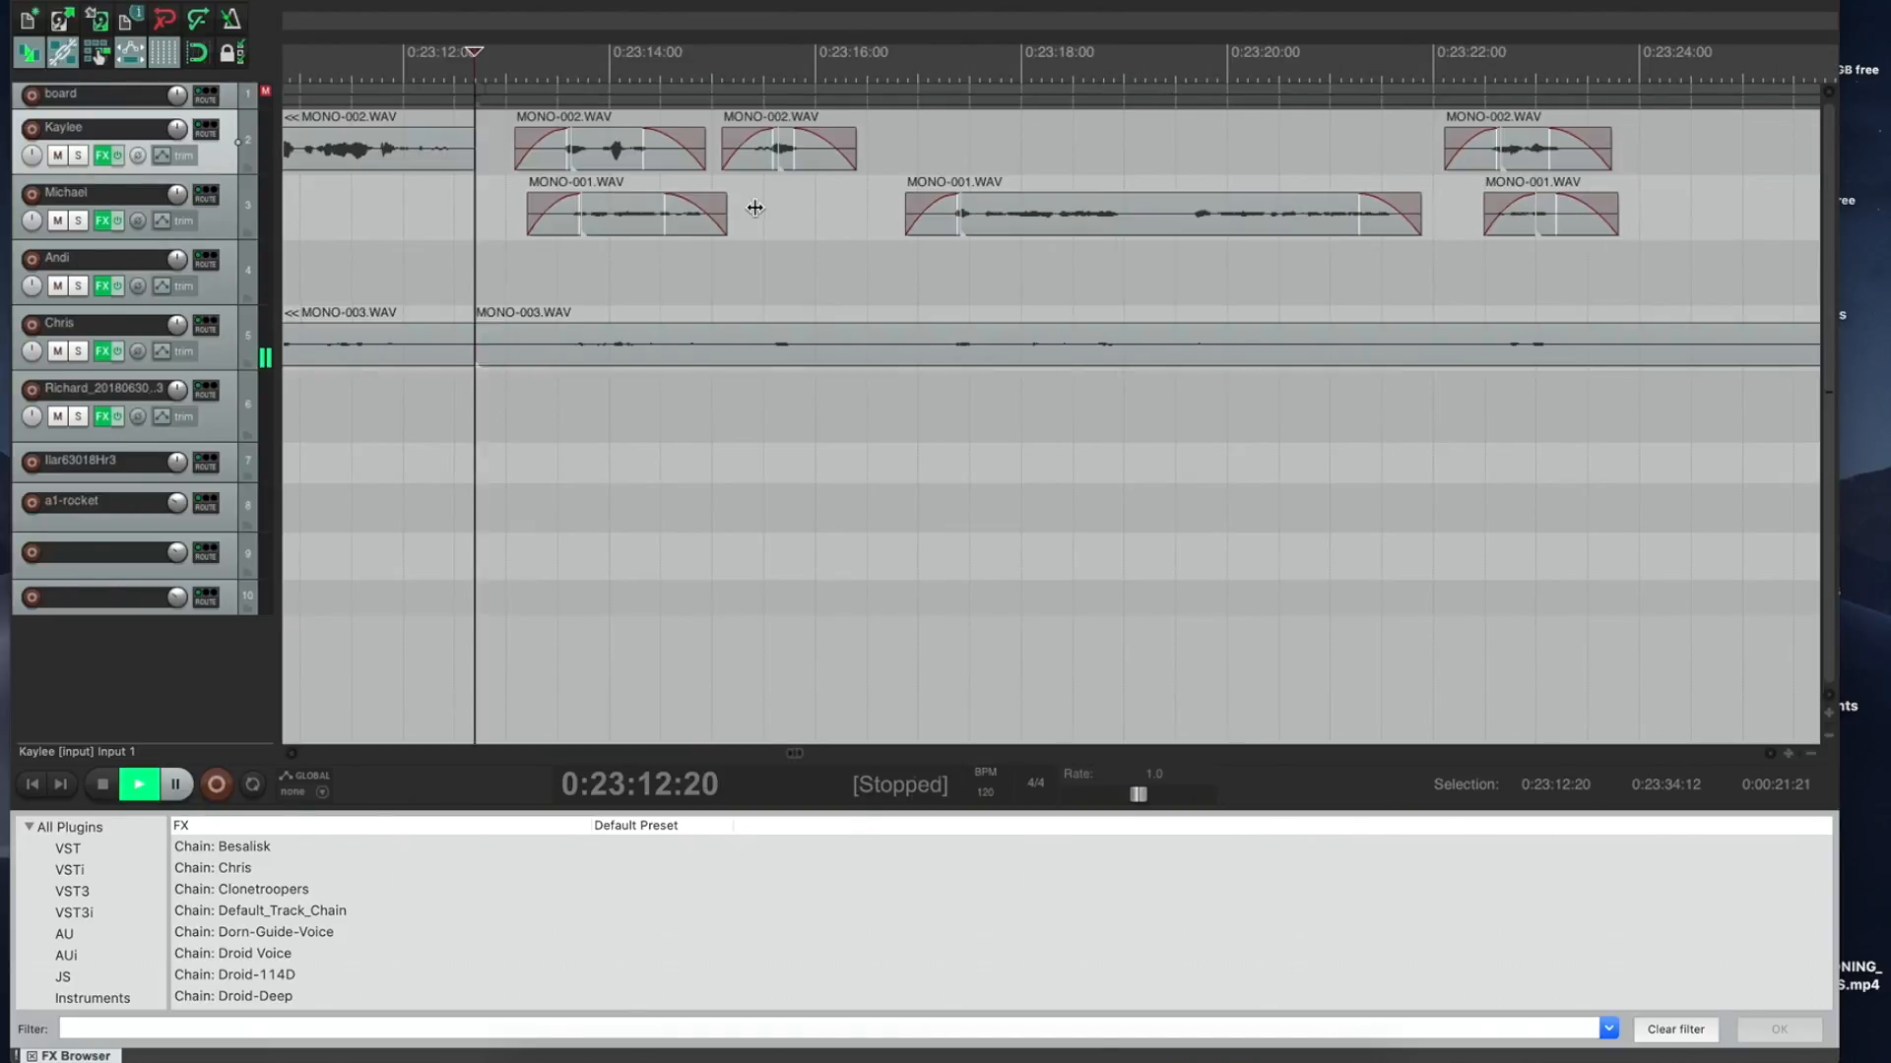
{"action": "key", "text": "space"}
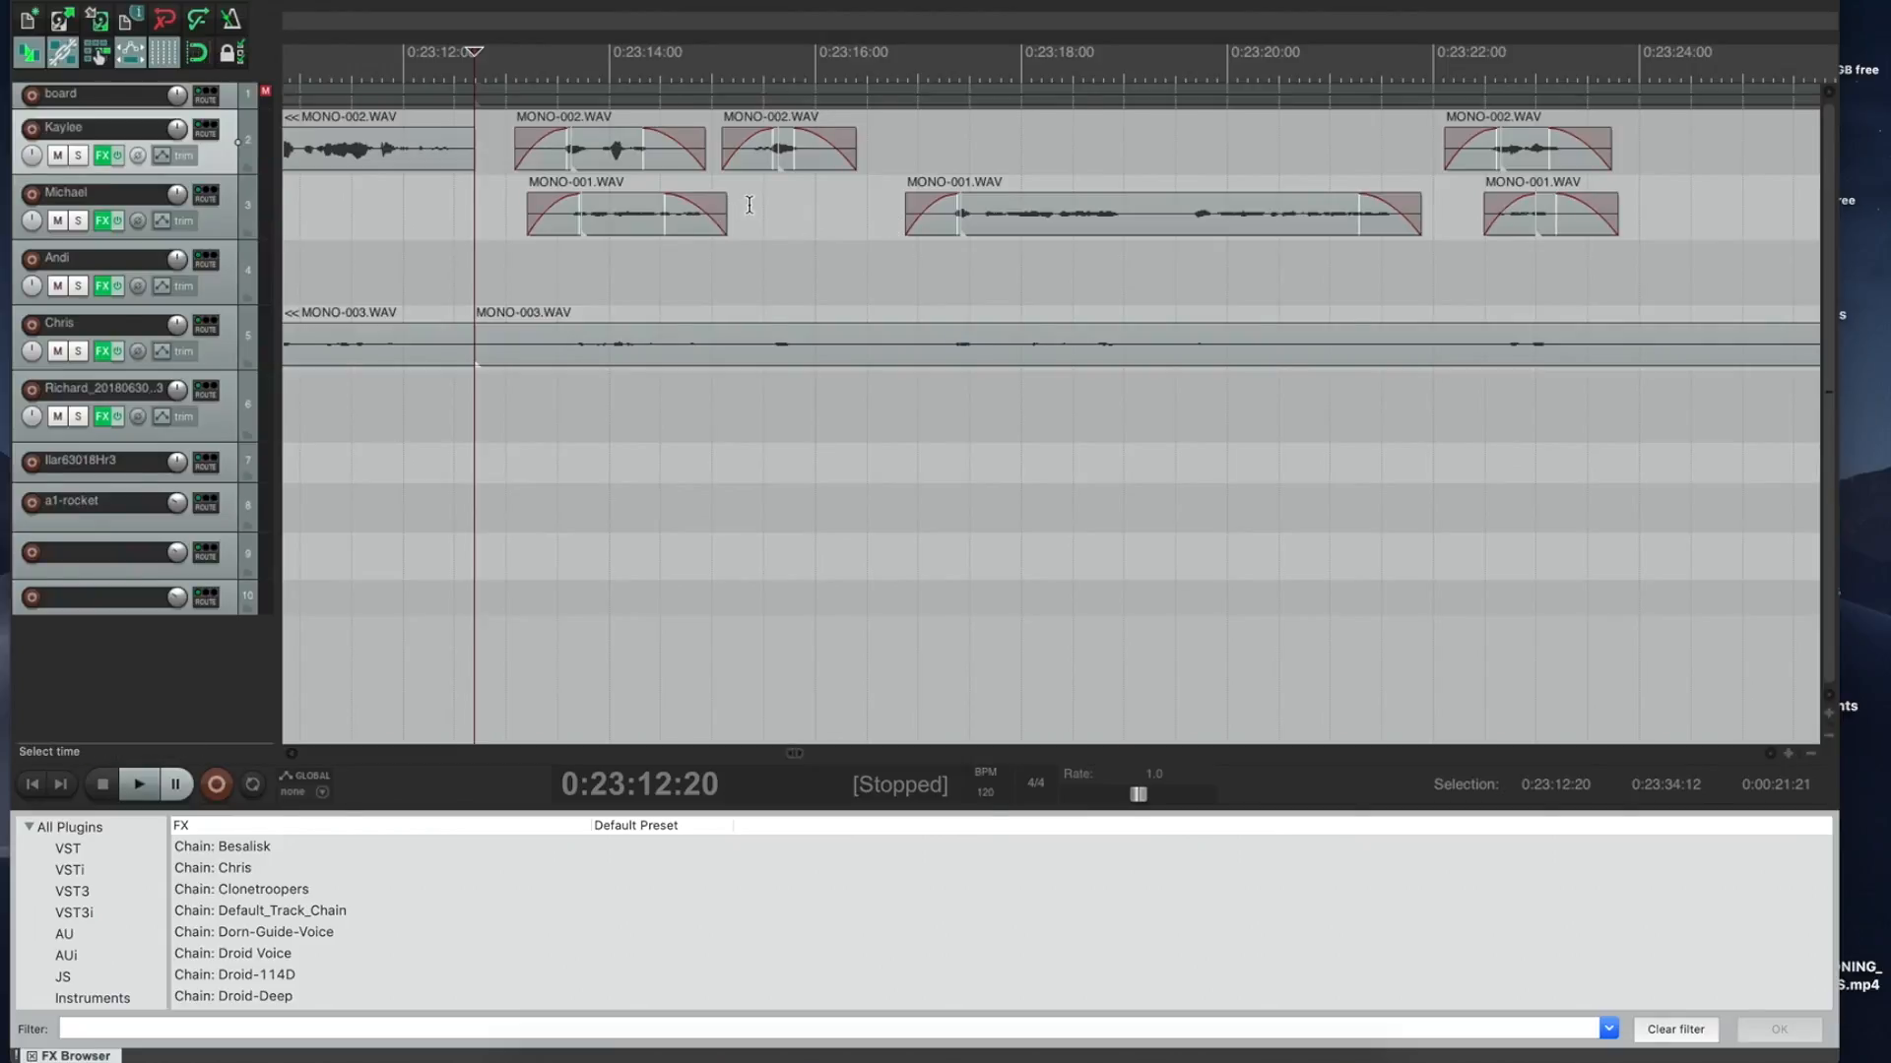
{"action": "left_click", "coordinate": [713, 180]}
{"action": "key", "text": "space"}
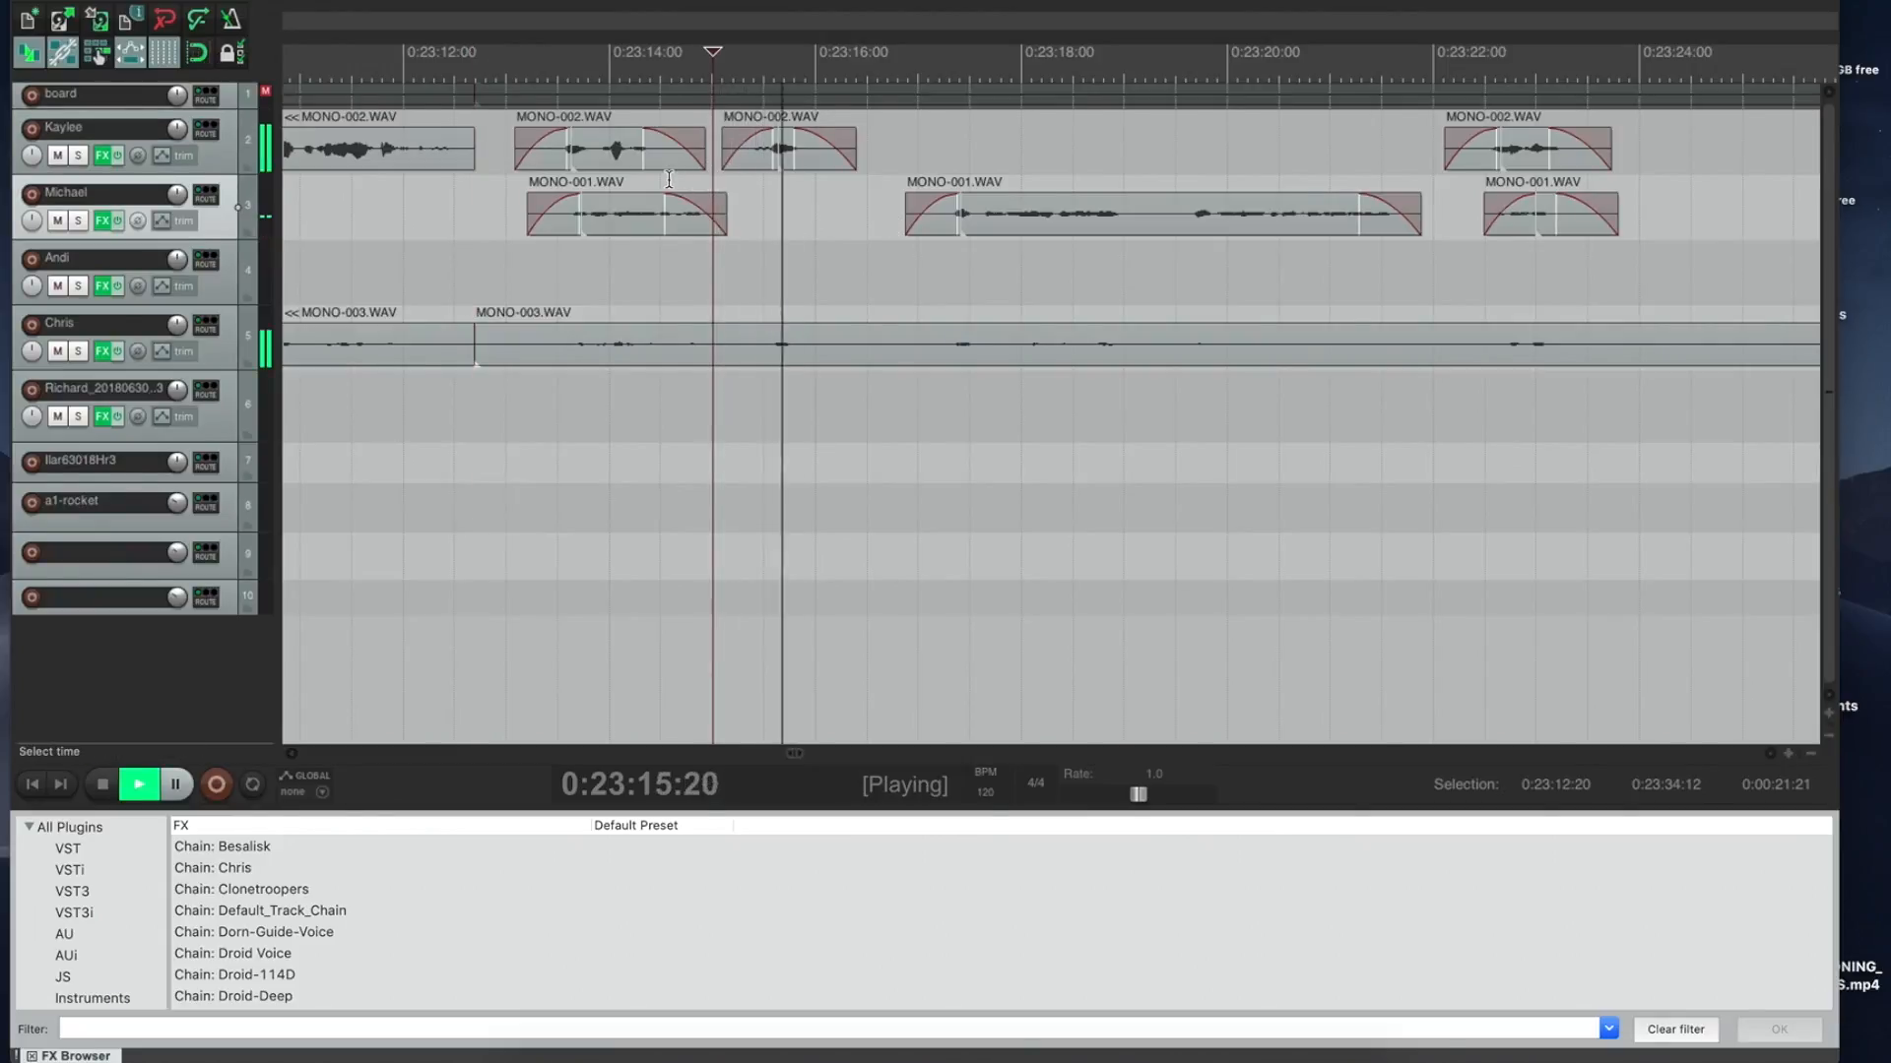
{"action": "key", "text": "space"}
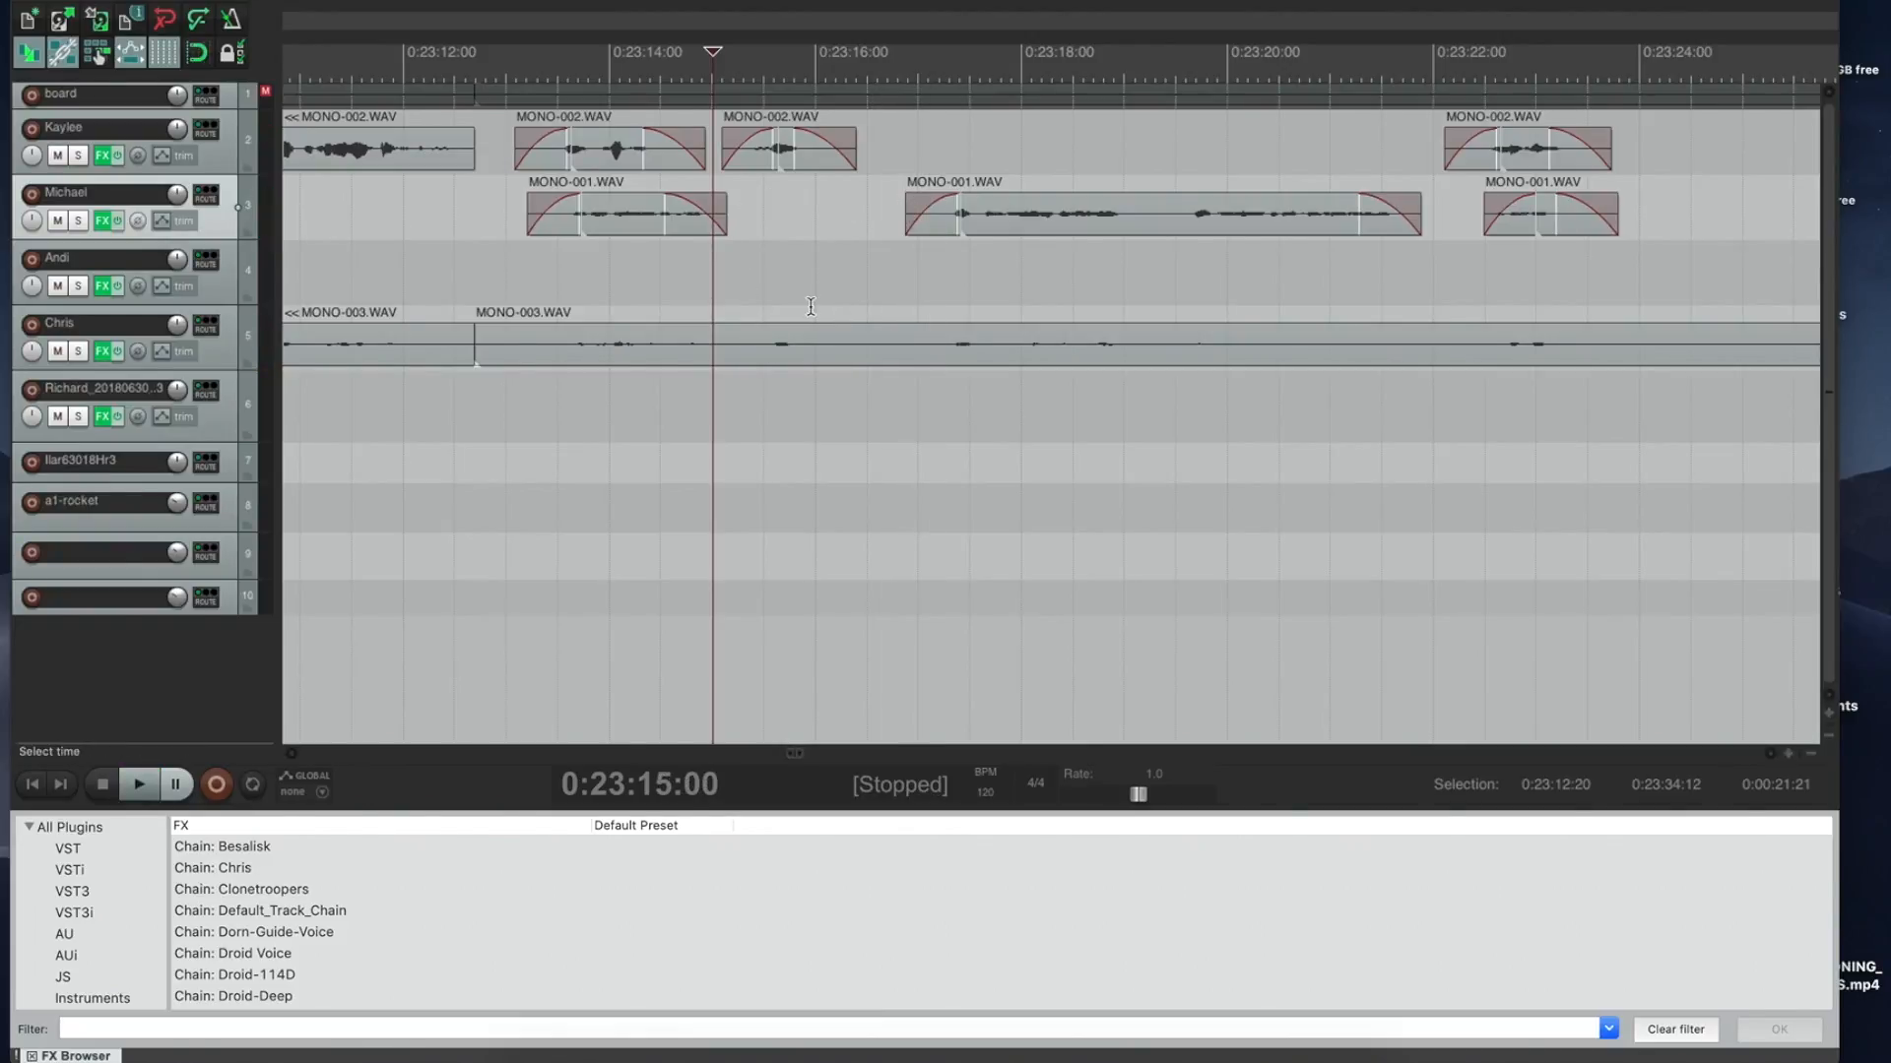
{"action": "left_click_drag", "start_coordinate": [729, 210], "coordinate": [906, 210]}
{"action": "left_click", "coordinate": [778, 184]}
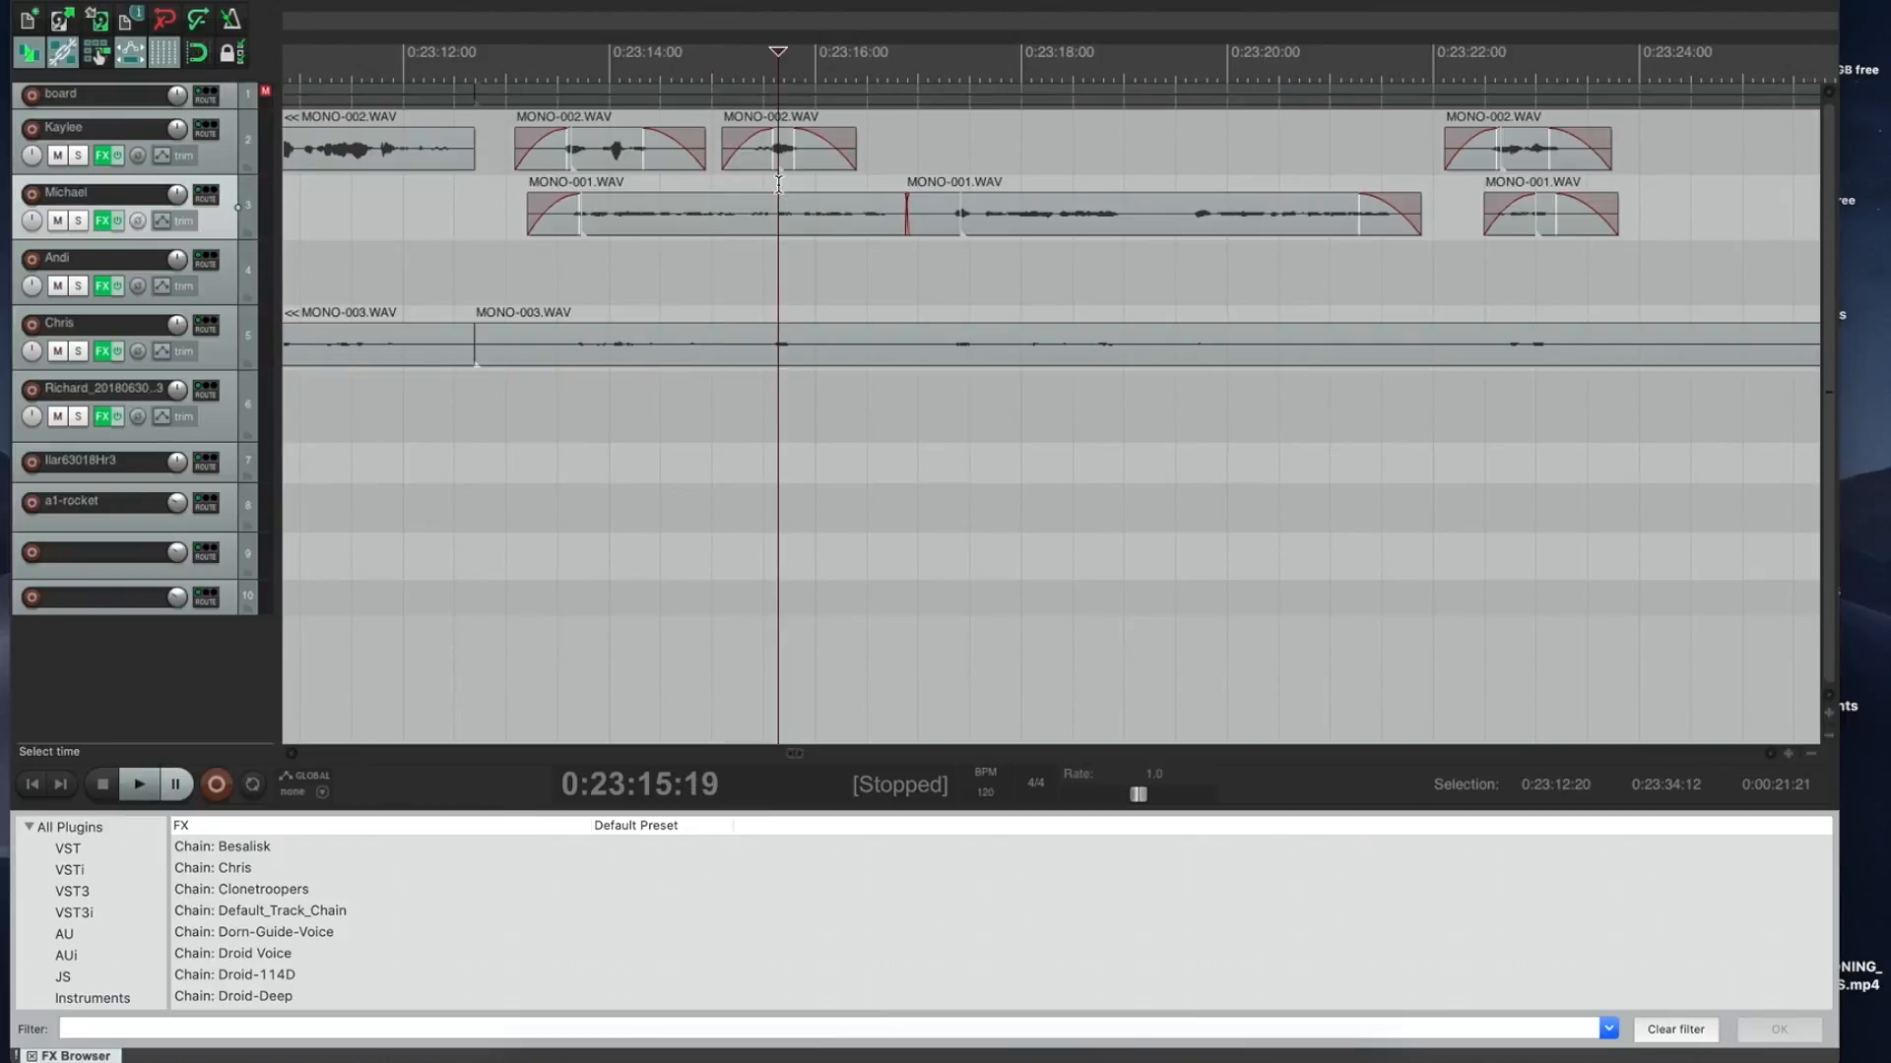
{"action": "key", "text": "space"}
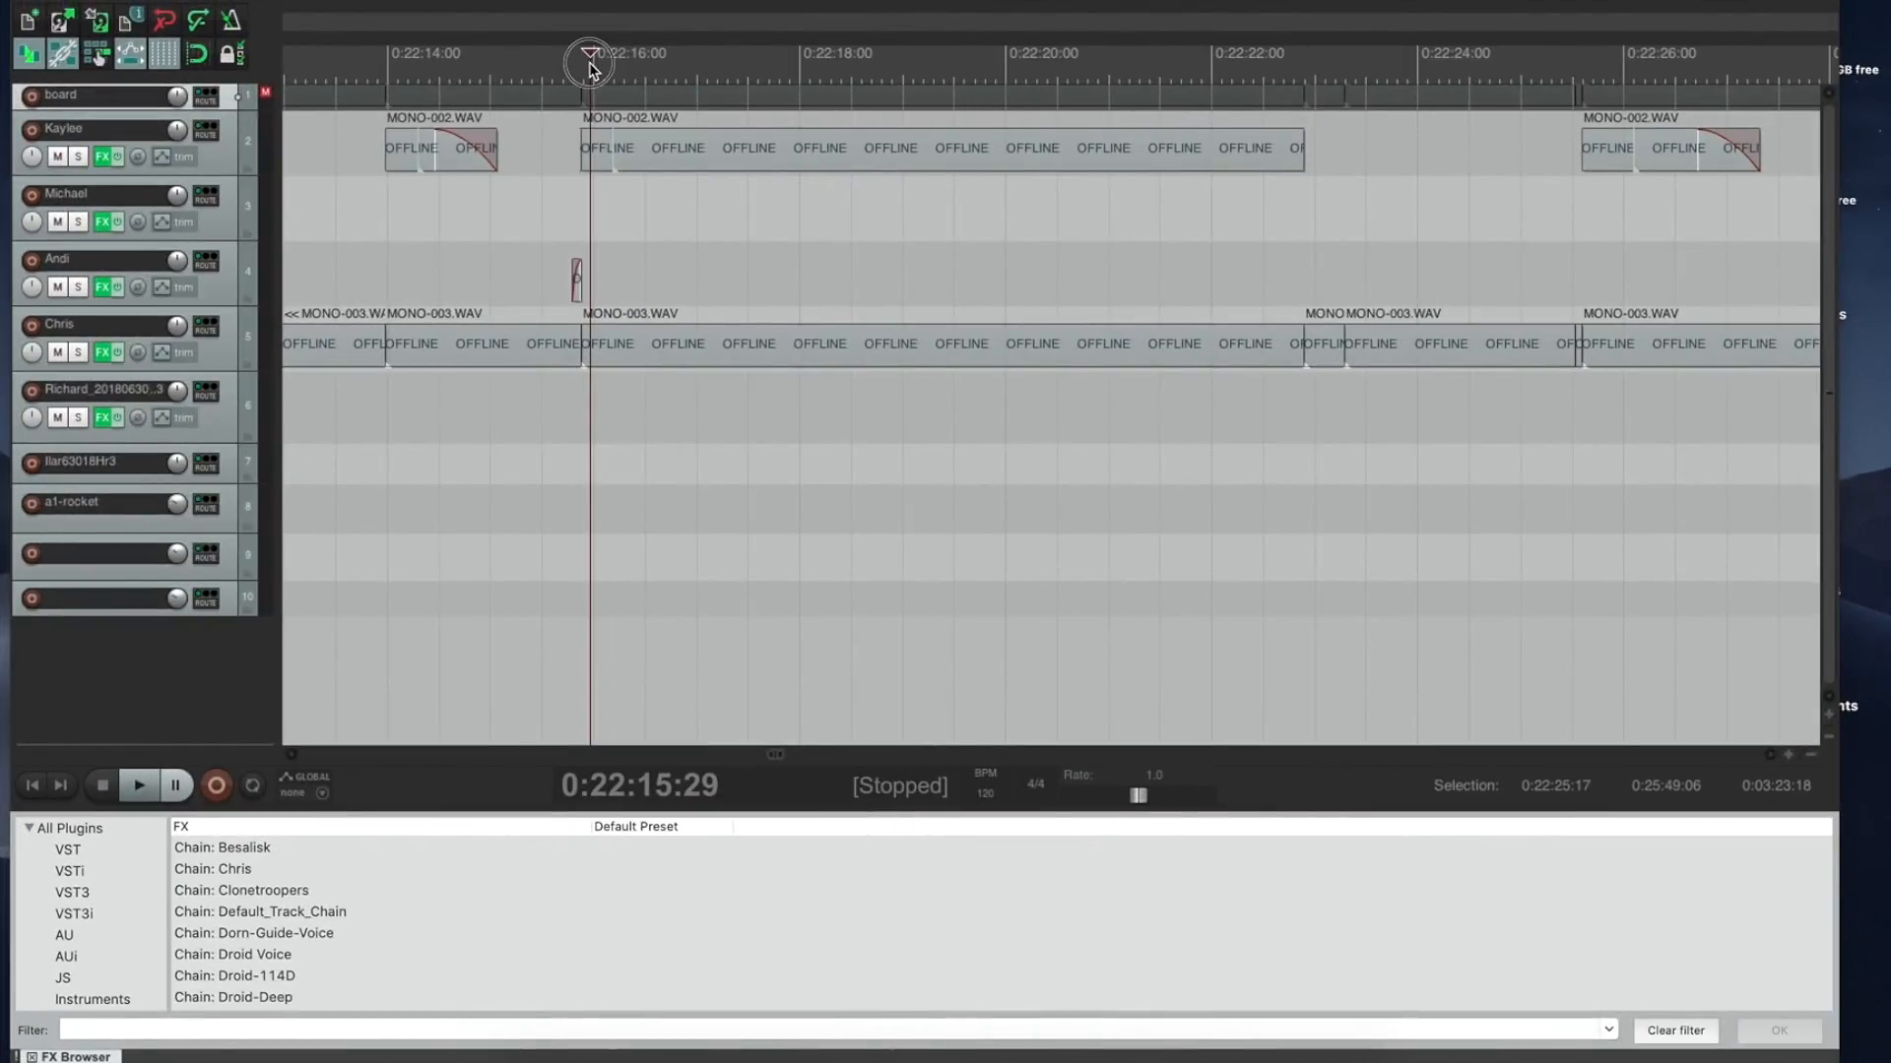
Step: Ripple-delete the 0:22:26:29–0:22:28:17 stretch after auditioning from 0:22:14:28
{"action": "left_click", "coordinate": [589, 63]}
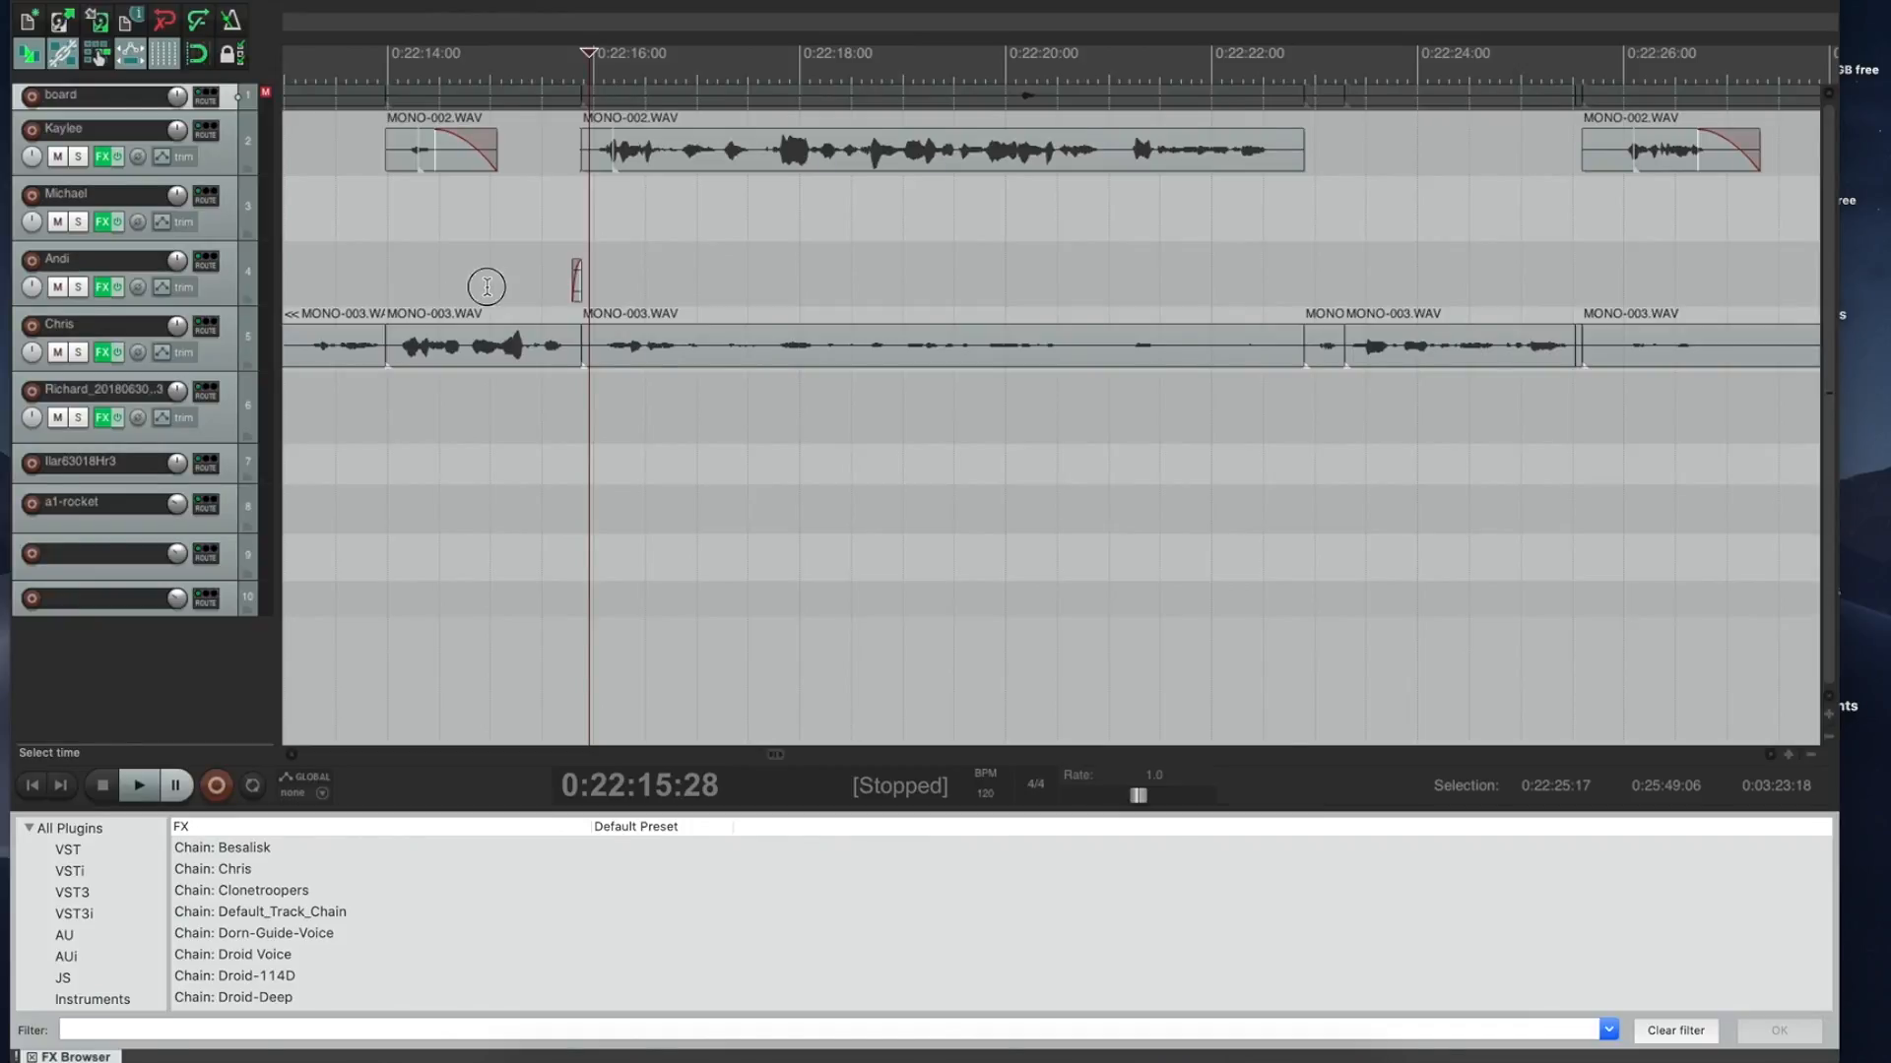
{"action": "left_click", "coordinate": [486, 286]}
{"action": "key", "text": "space"}
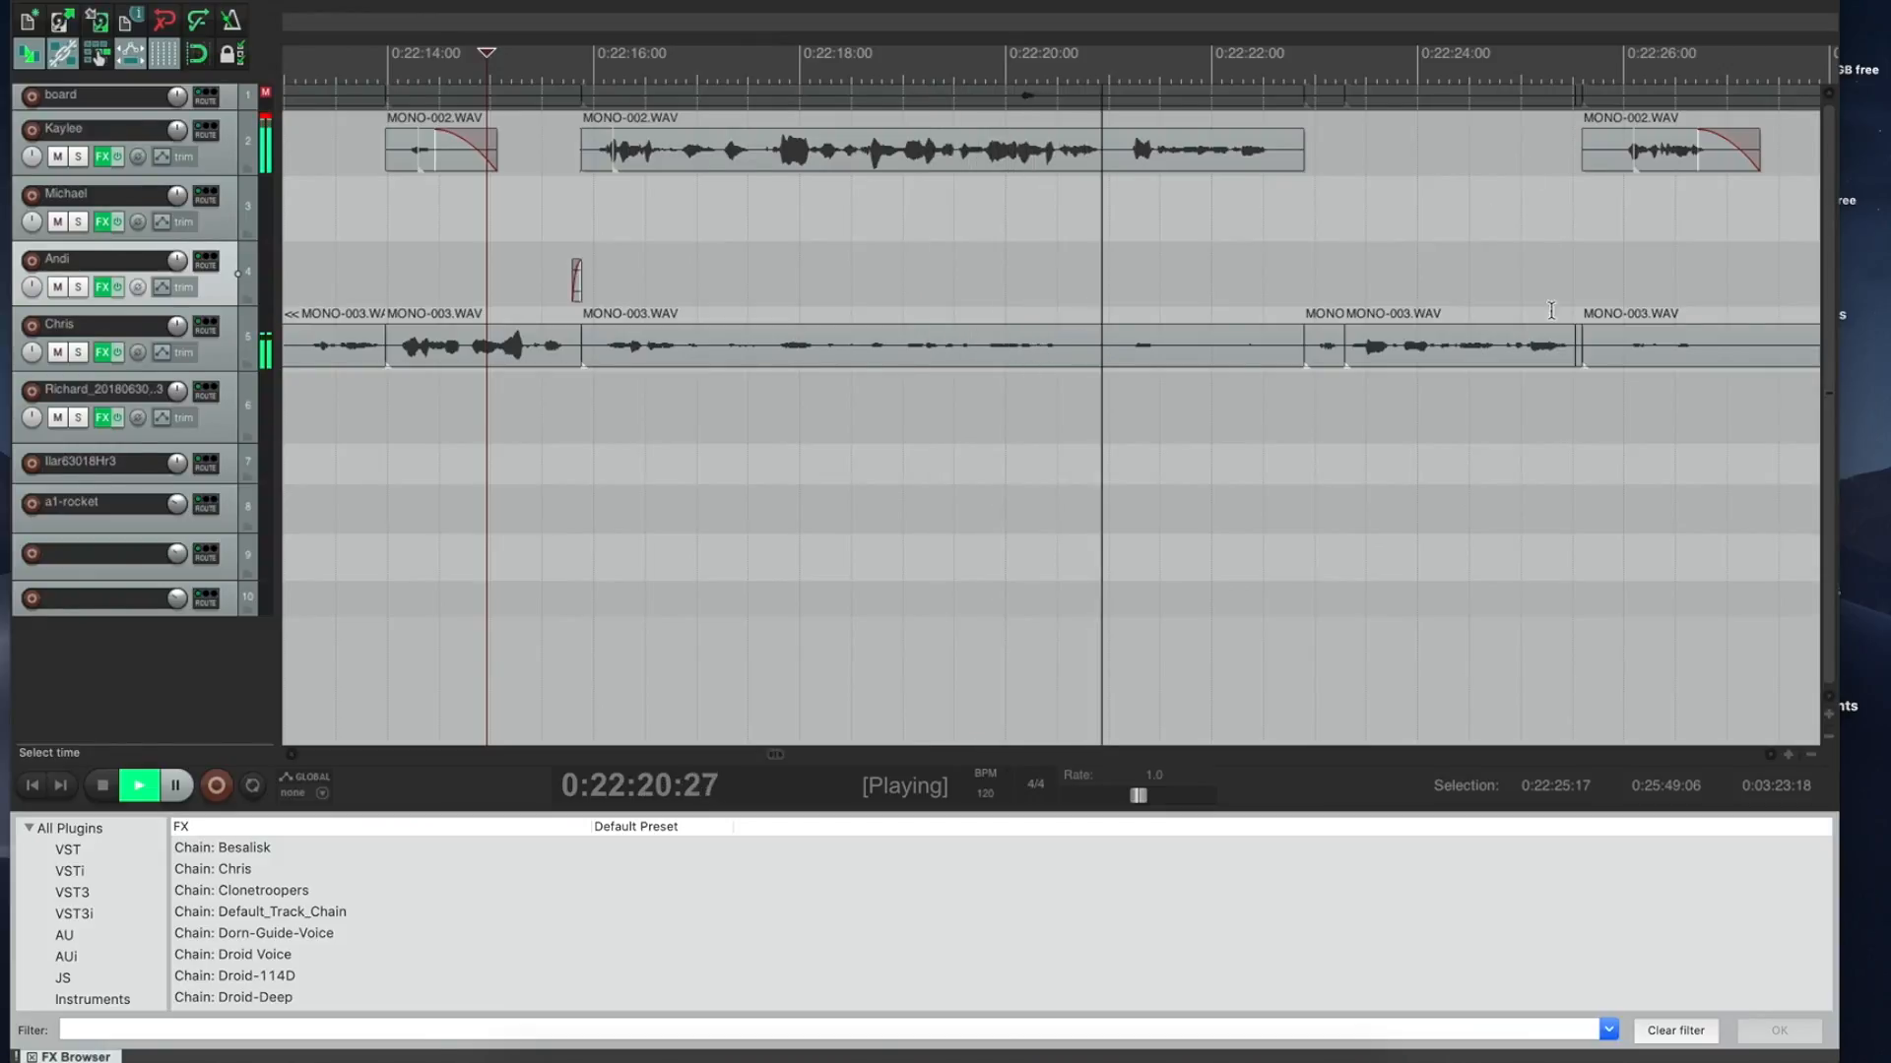
{"action": "left_click", "coordinate": [1666, 142]}
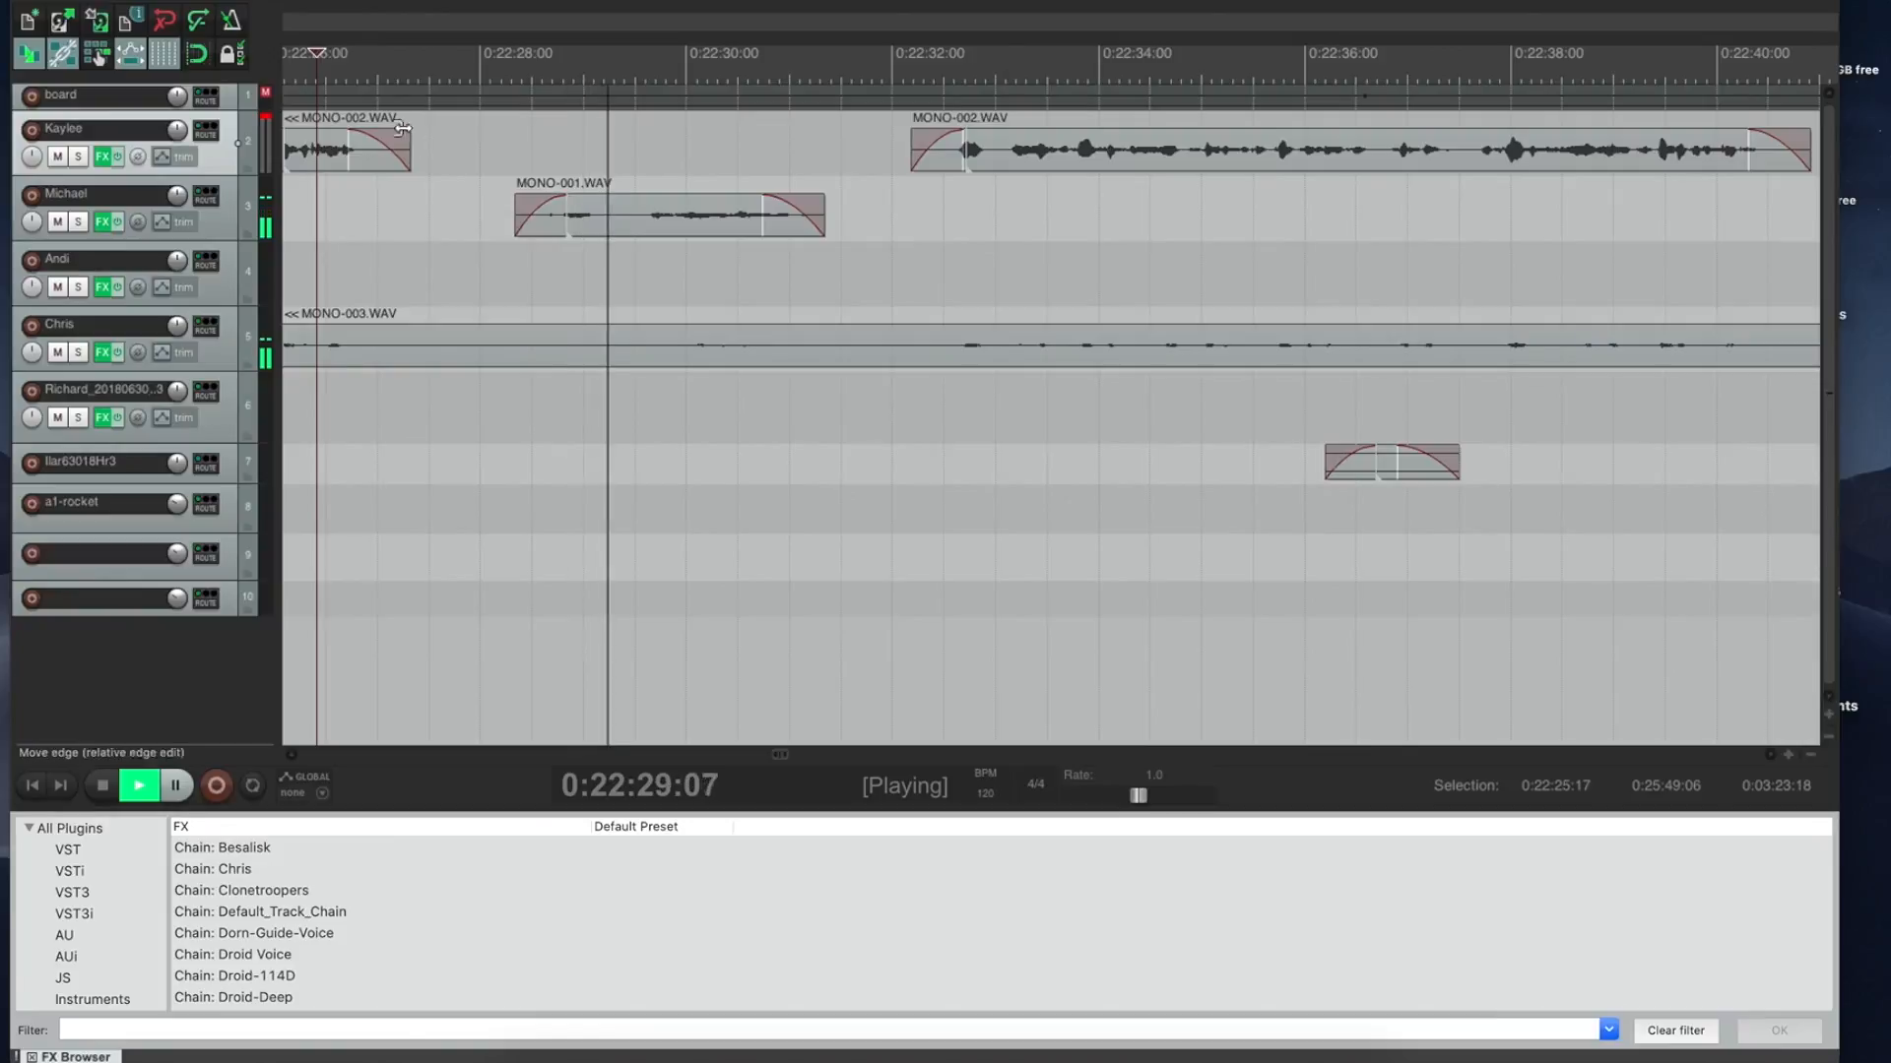
{"action": "left_click_drag", "start_coordinate": [374, 108], "coordinate": [550, 111]}
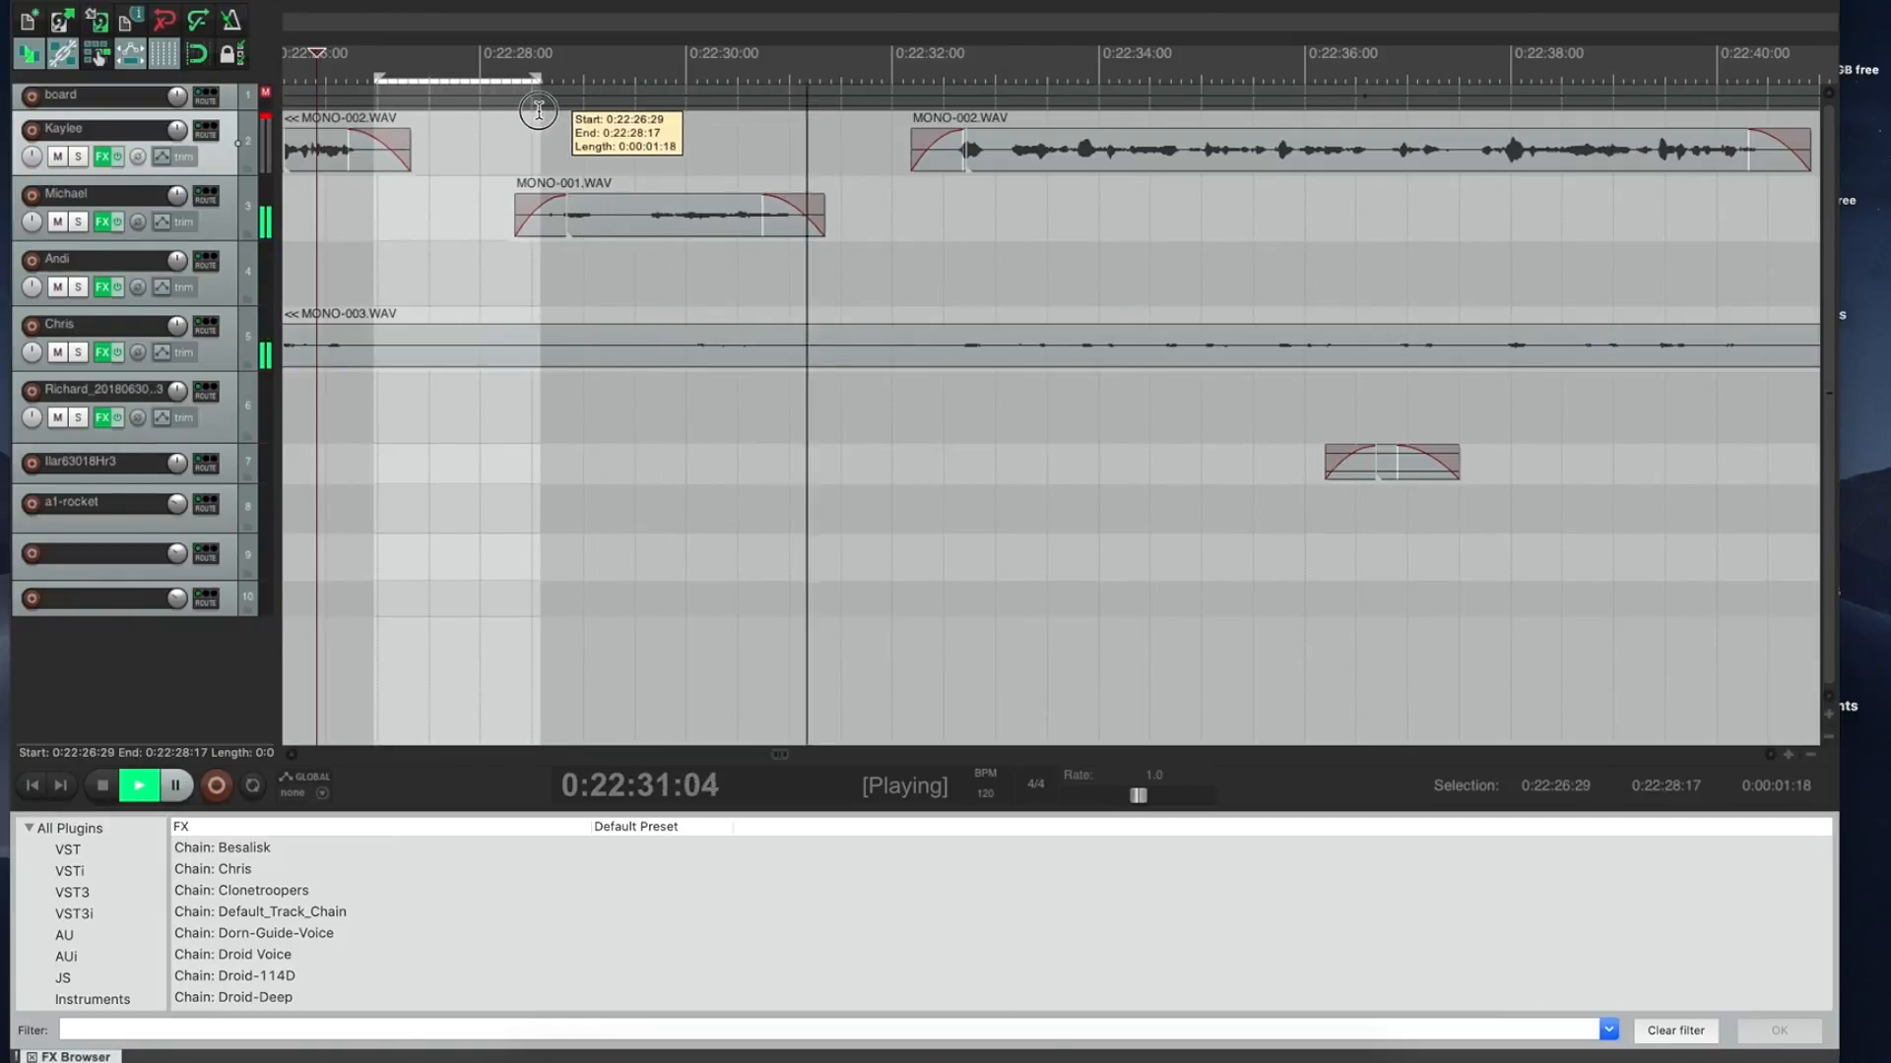
{"action": "key", "text": "space"}
{"action": "key", "text": "ctrl+Delete"}
Step: Extend track 3's MONO-001 clip and raise its volume envelope slightly above 0 dB
{"action": "left_click_drag", "start_coordinate": [655, 221], "coordinate": [800, 221]}
{"action": "left_click", "coordinate": [618, 223]}
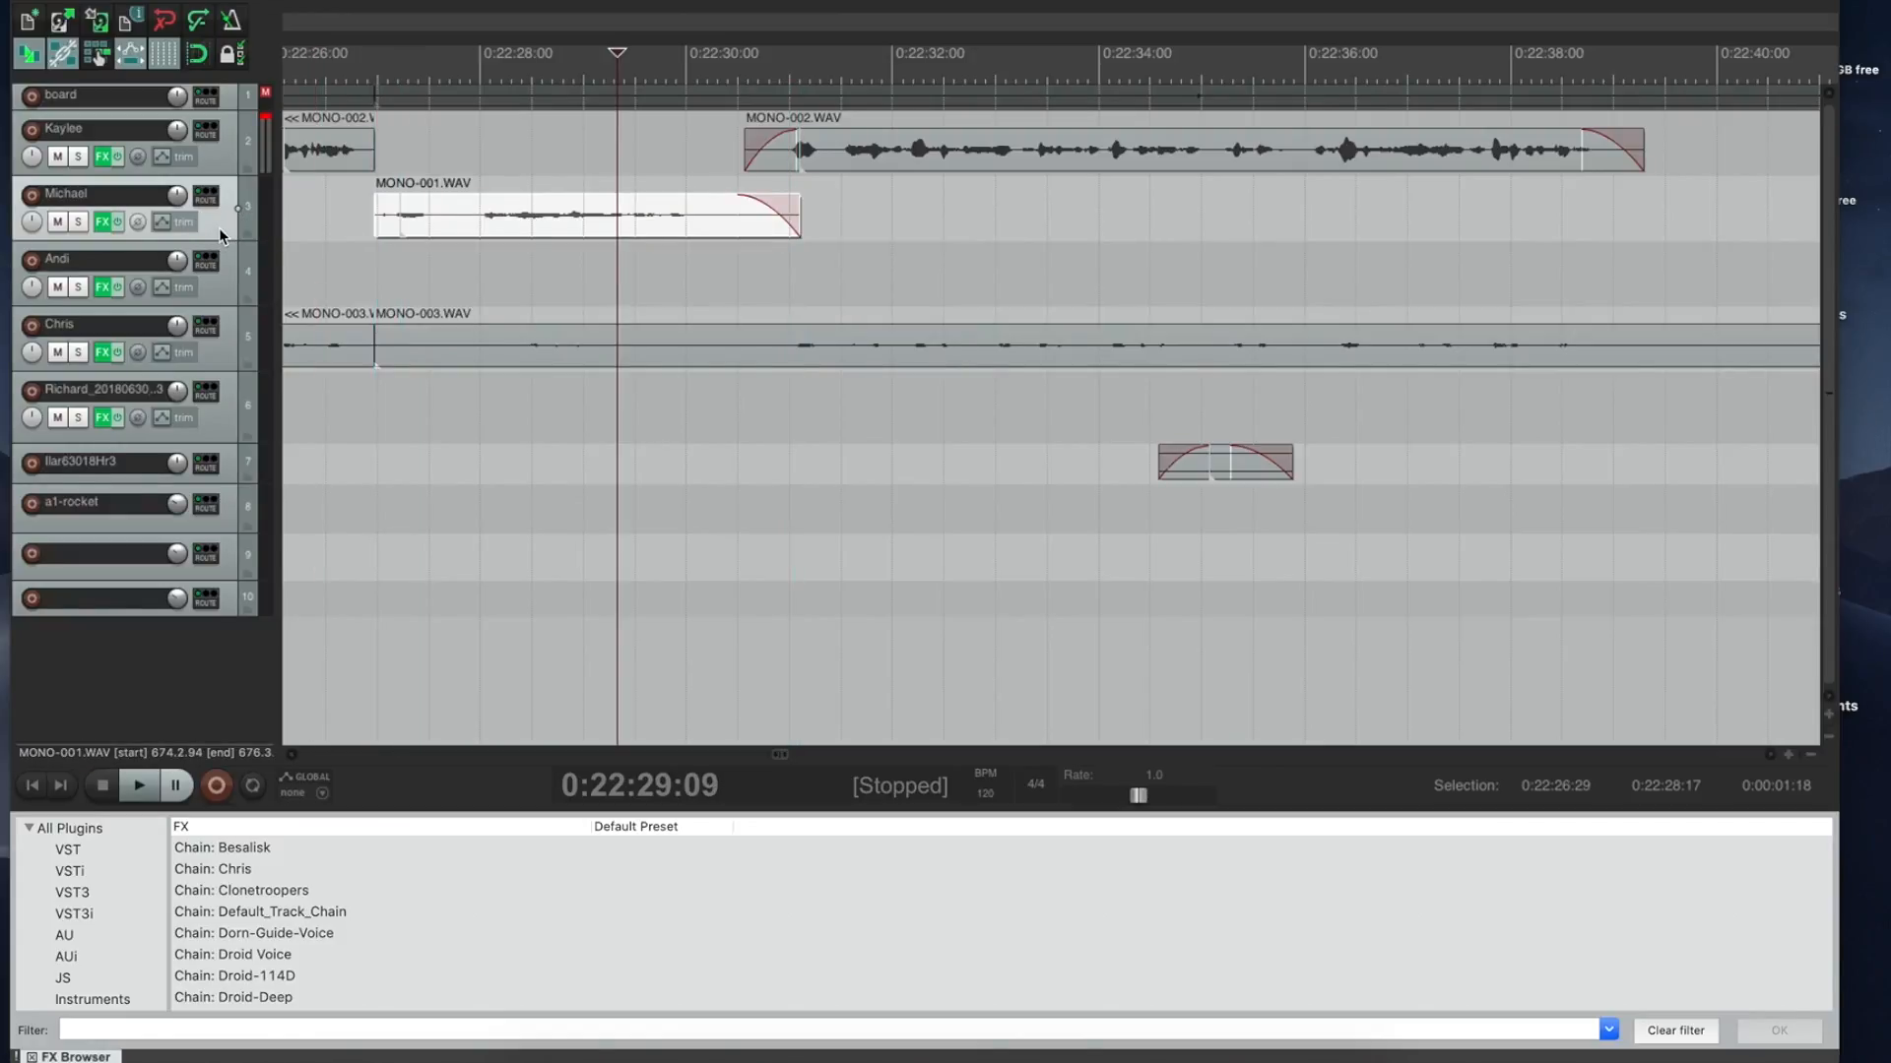
{"action": "key", "text": "v"}
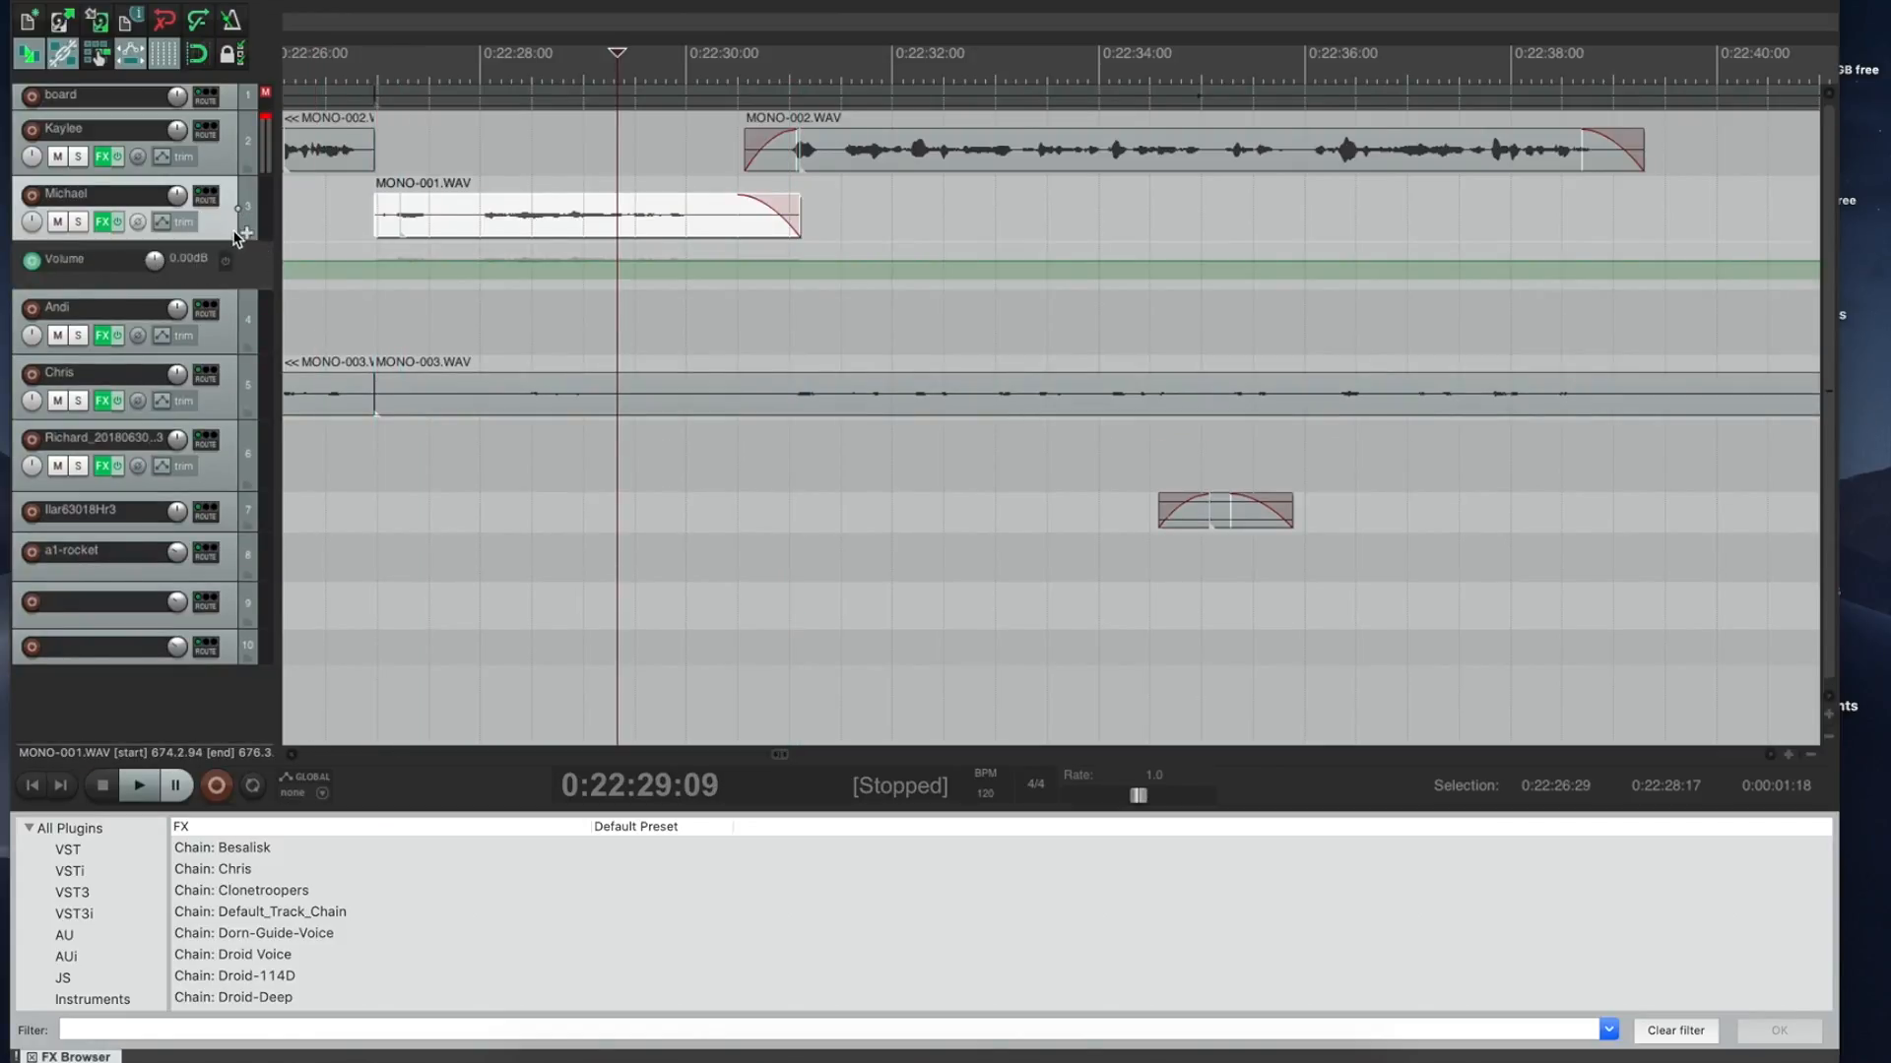
{"action": "left_click", "coordinate": [320, 260]}
{"action": "left_click_drag", "start_coordinate": [320, 261], "coordinate": [321, 249]}
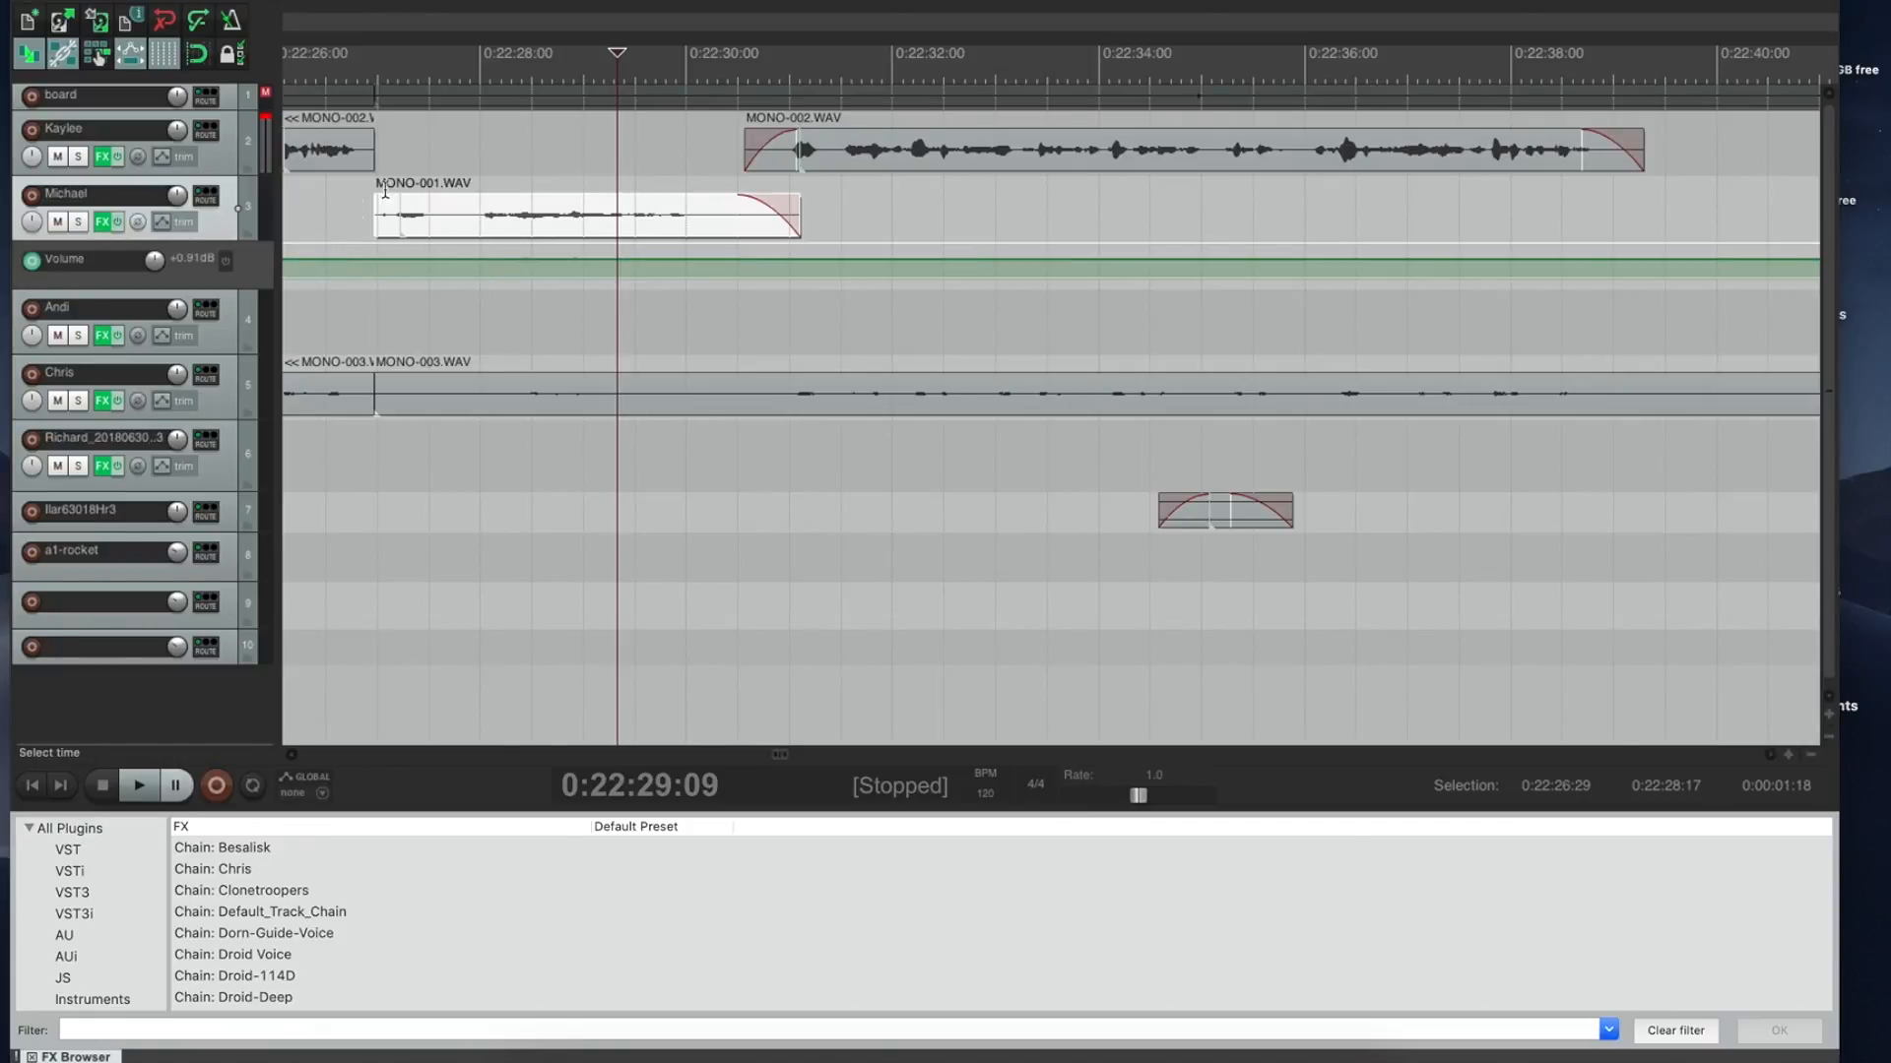
Step: Cut the short gap near 0:22:30 across tracks and delete Michael's leftover fragment
{"action": "left_click", "coordinate": [531, 165]}
{"action": "key", "text": "space"}
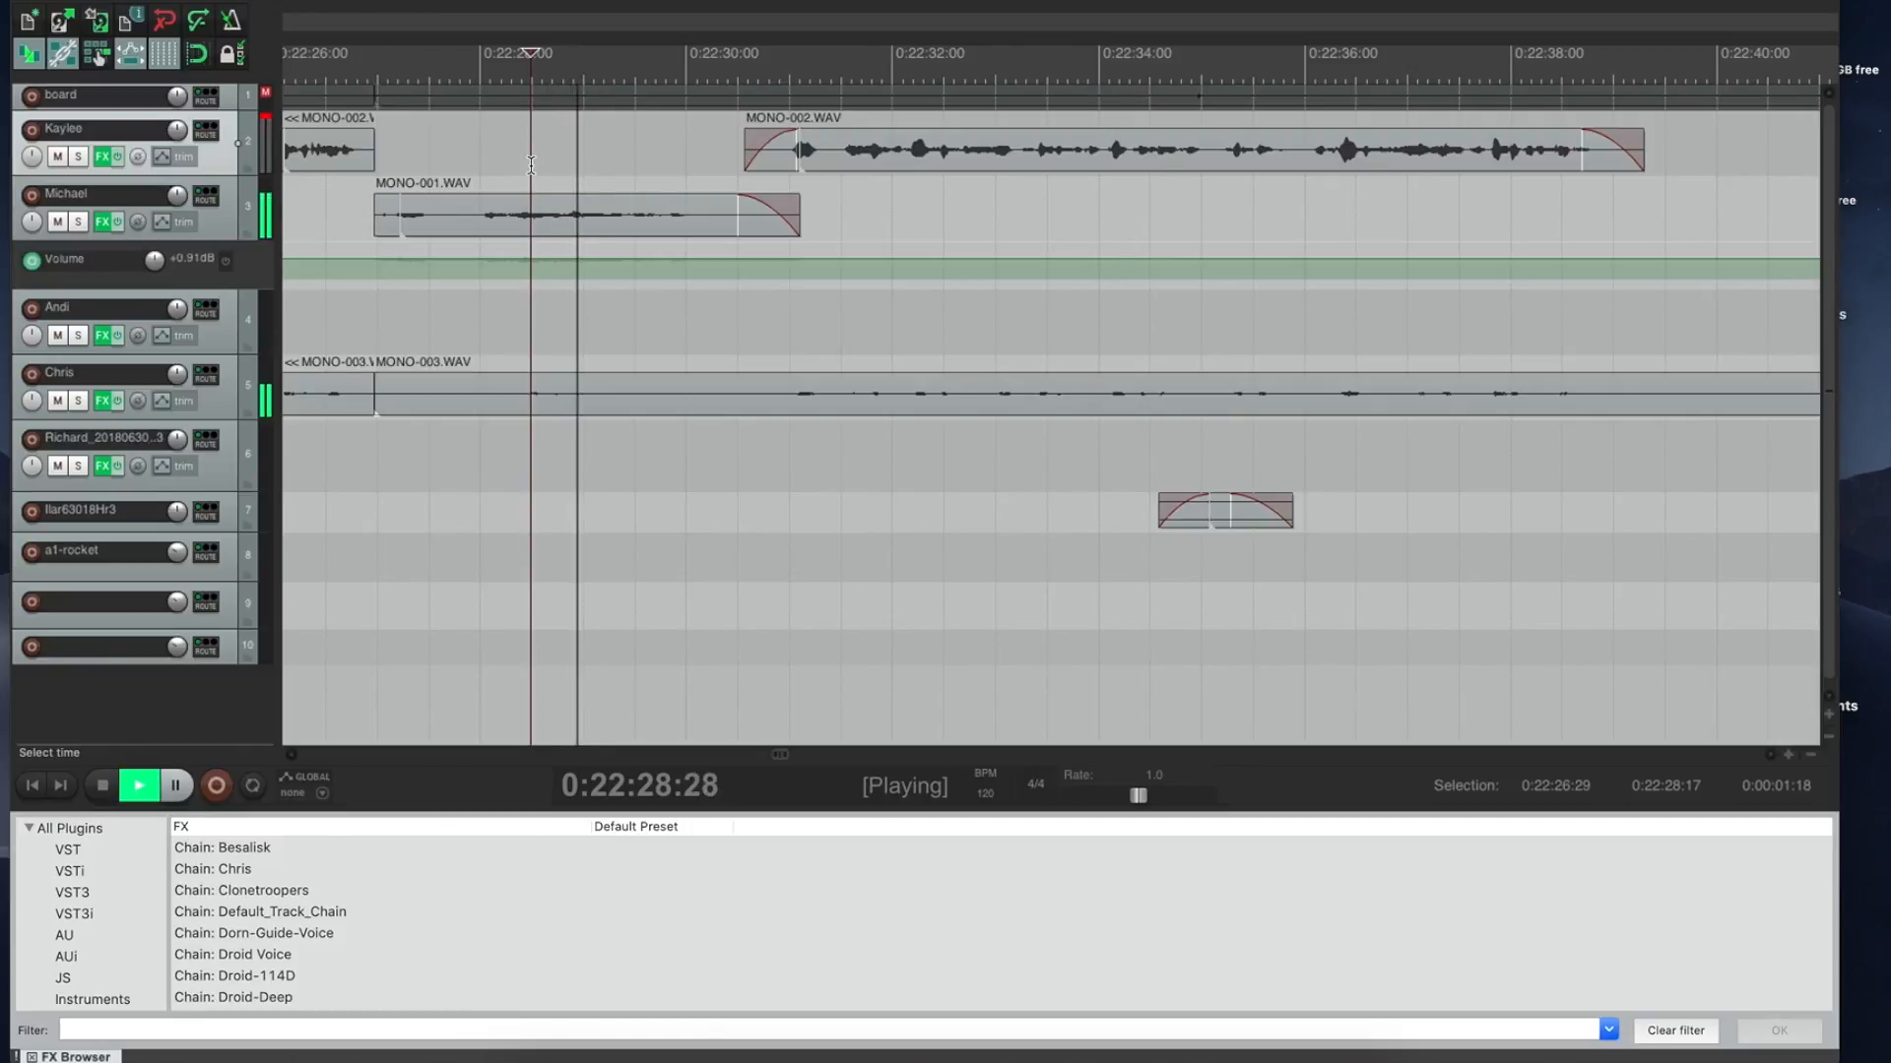
{"action": "key", "text": "space"}
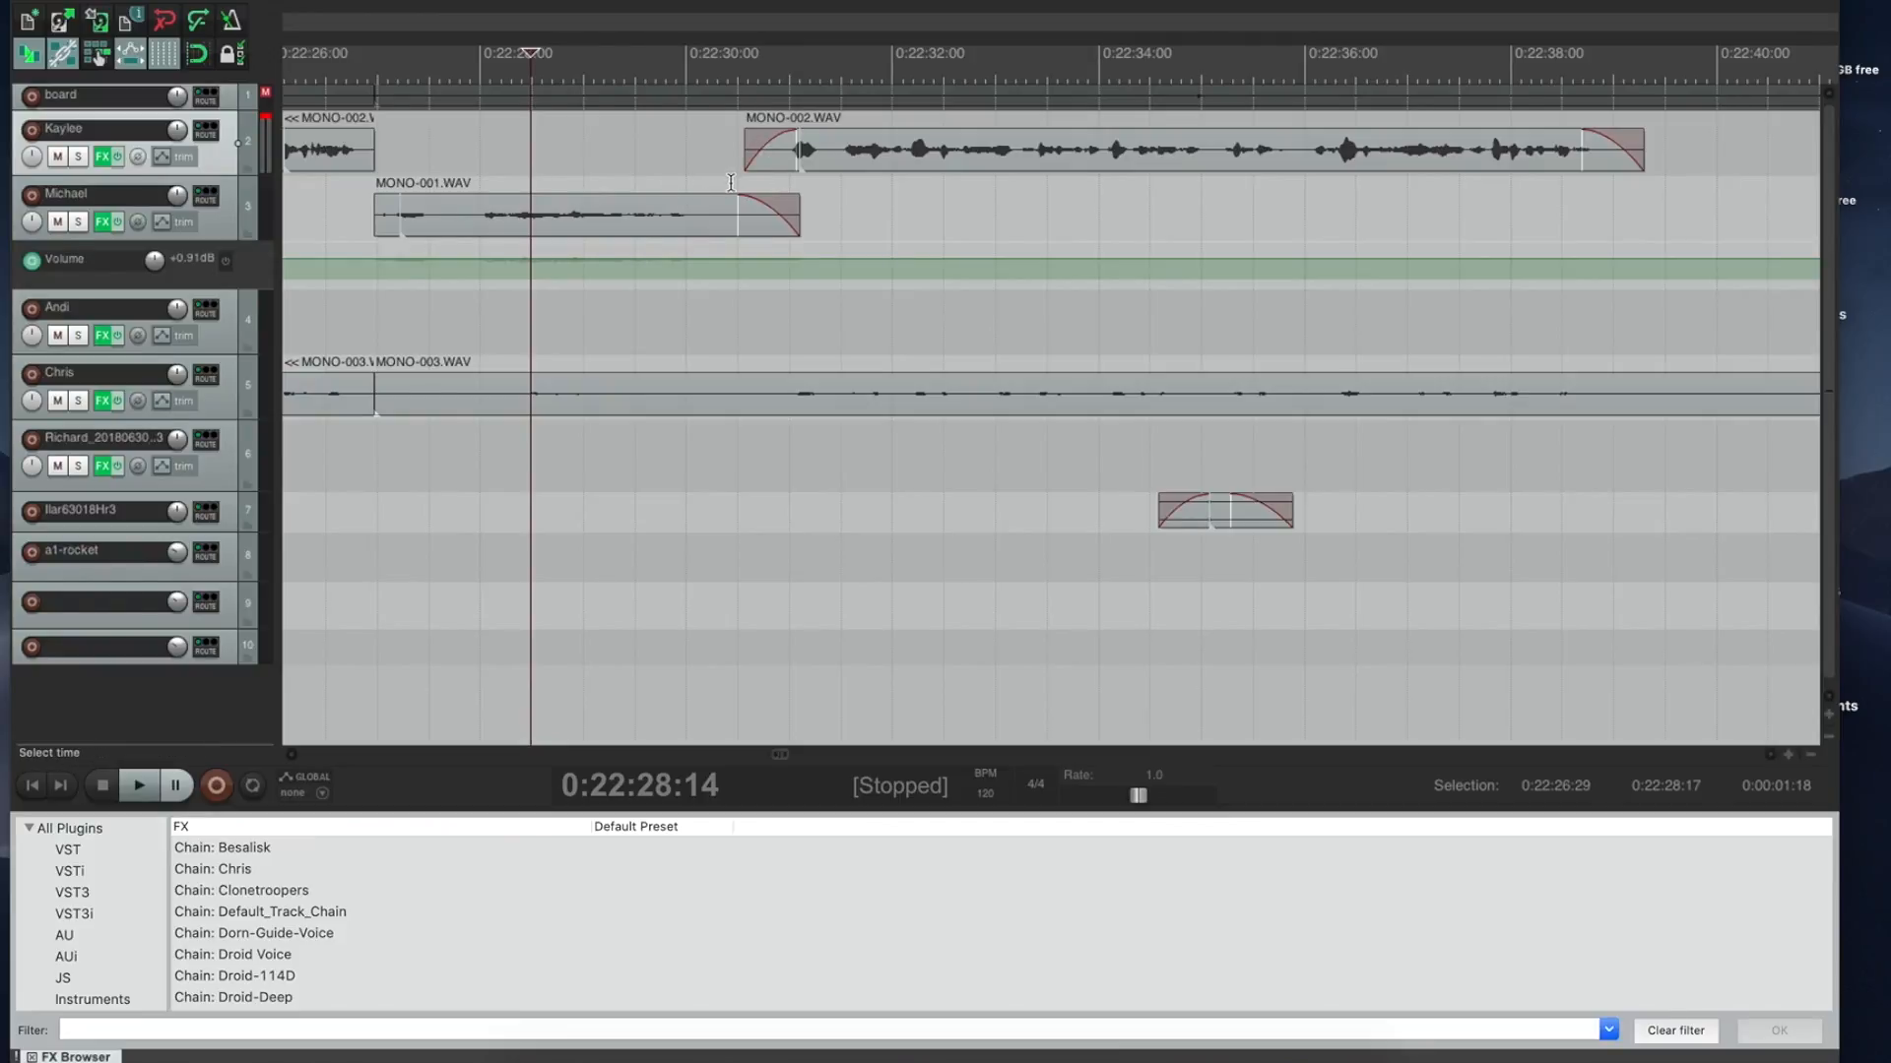
{"action": "left_click_drag", "start_coordinate": [727, 182], "coordinate": [761, 182]}
{"action": "key", "text": "Delete"}
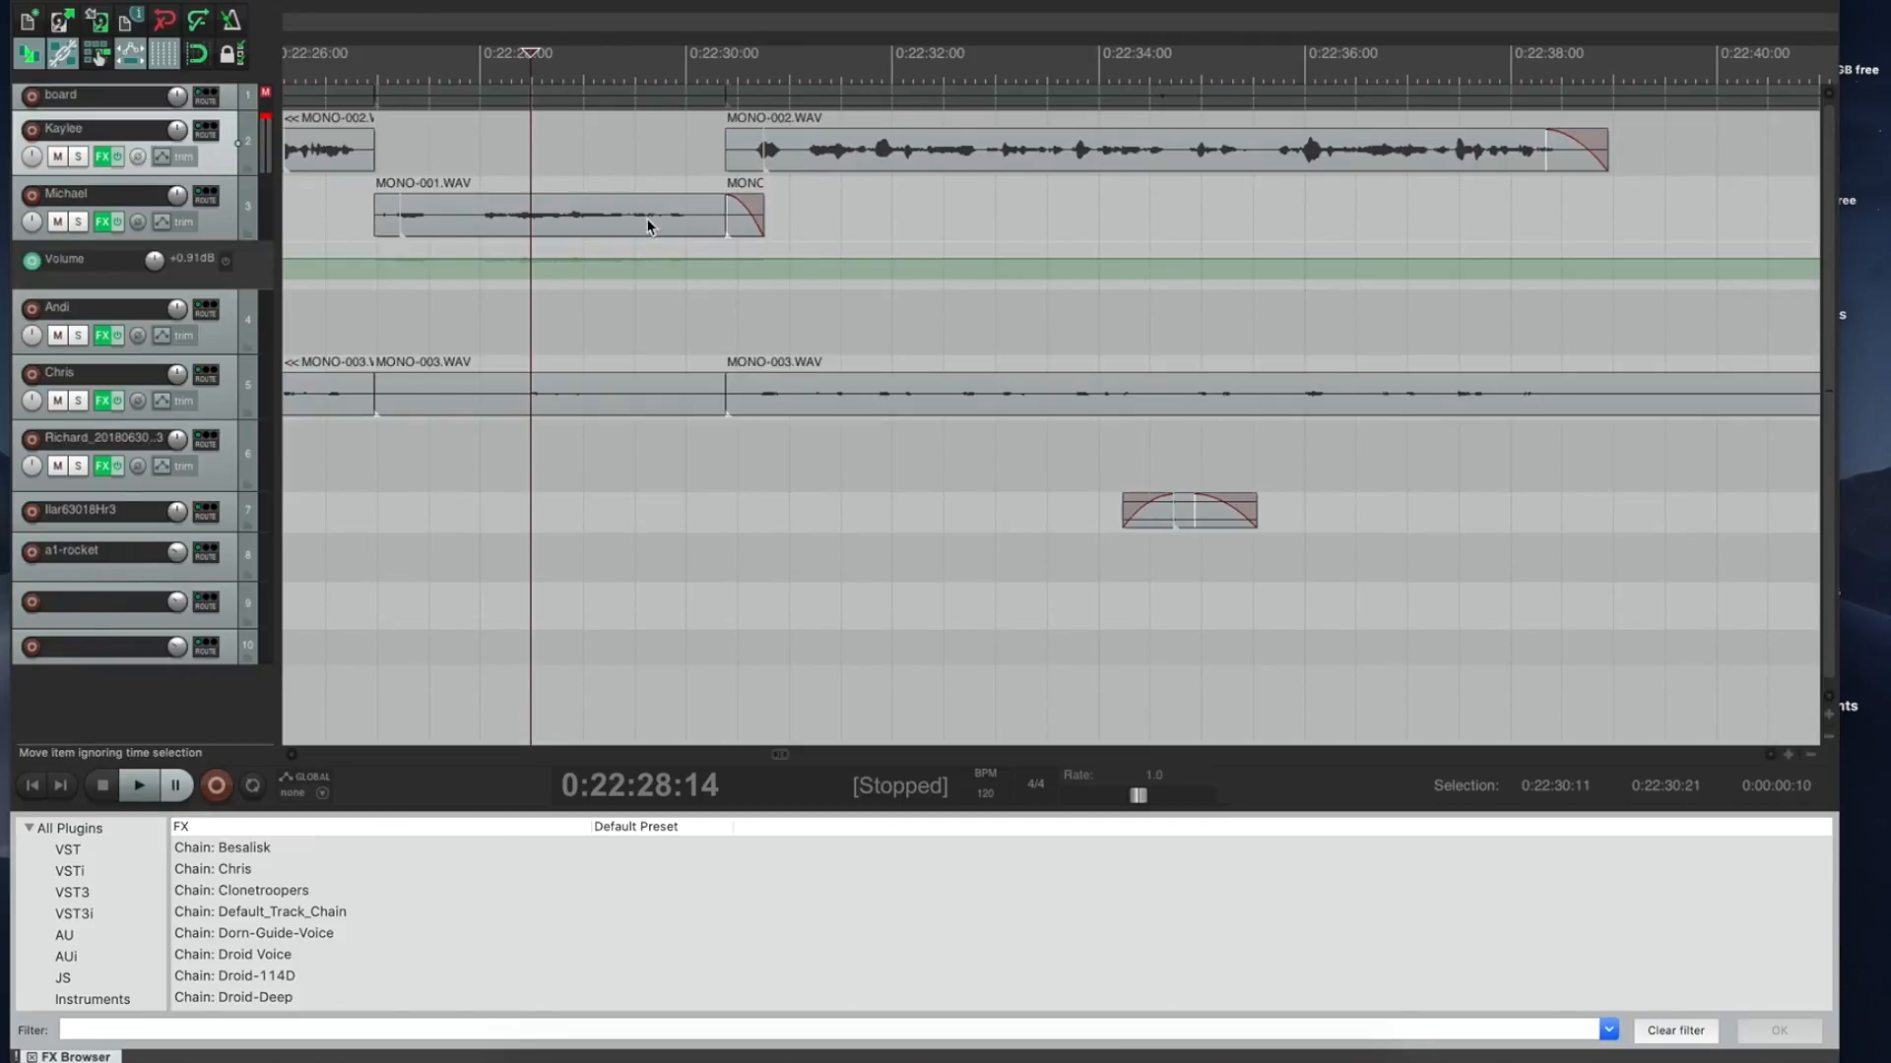
{"action": "left_click", "coordinate": [751, 222]}
{"action": "key", "text": "Delete"}
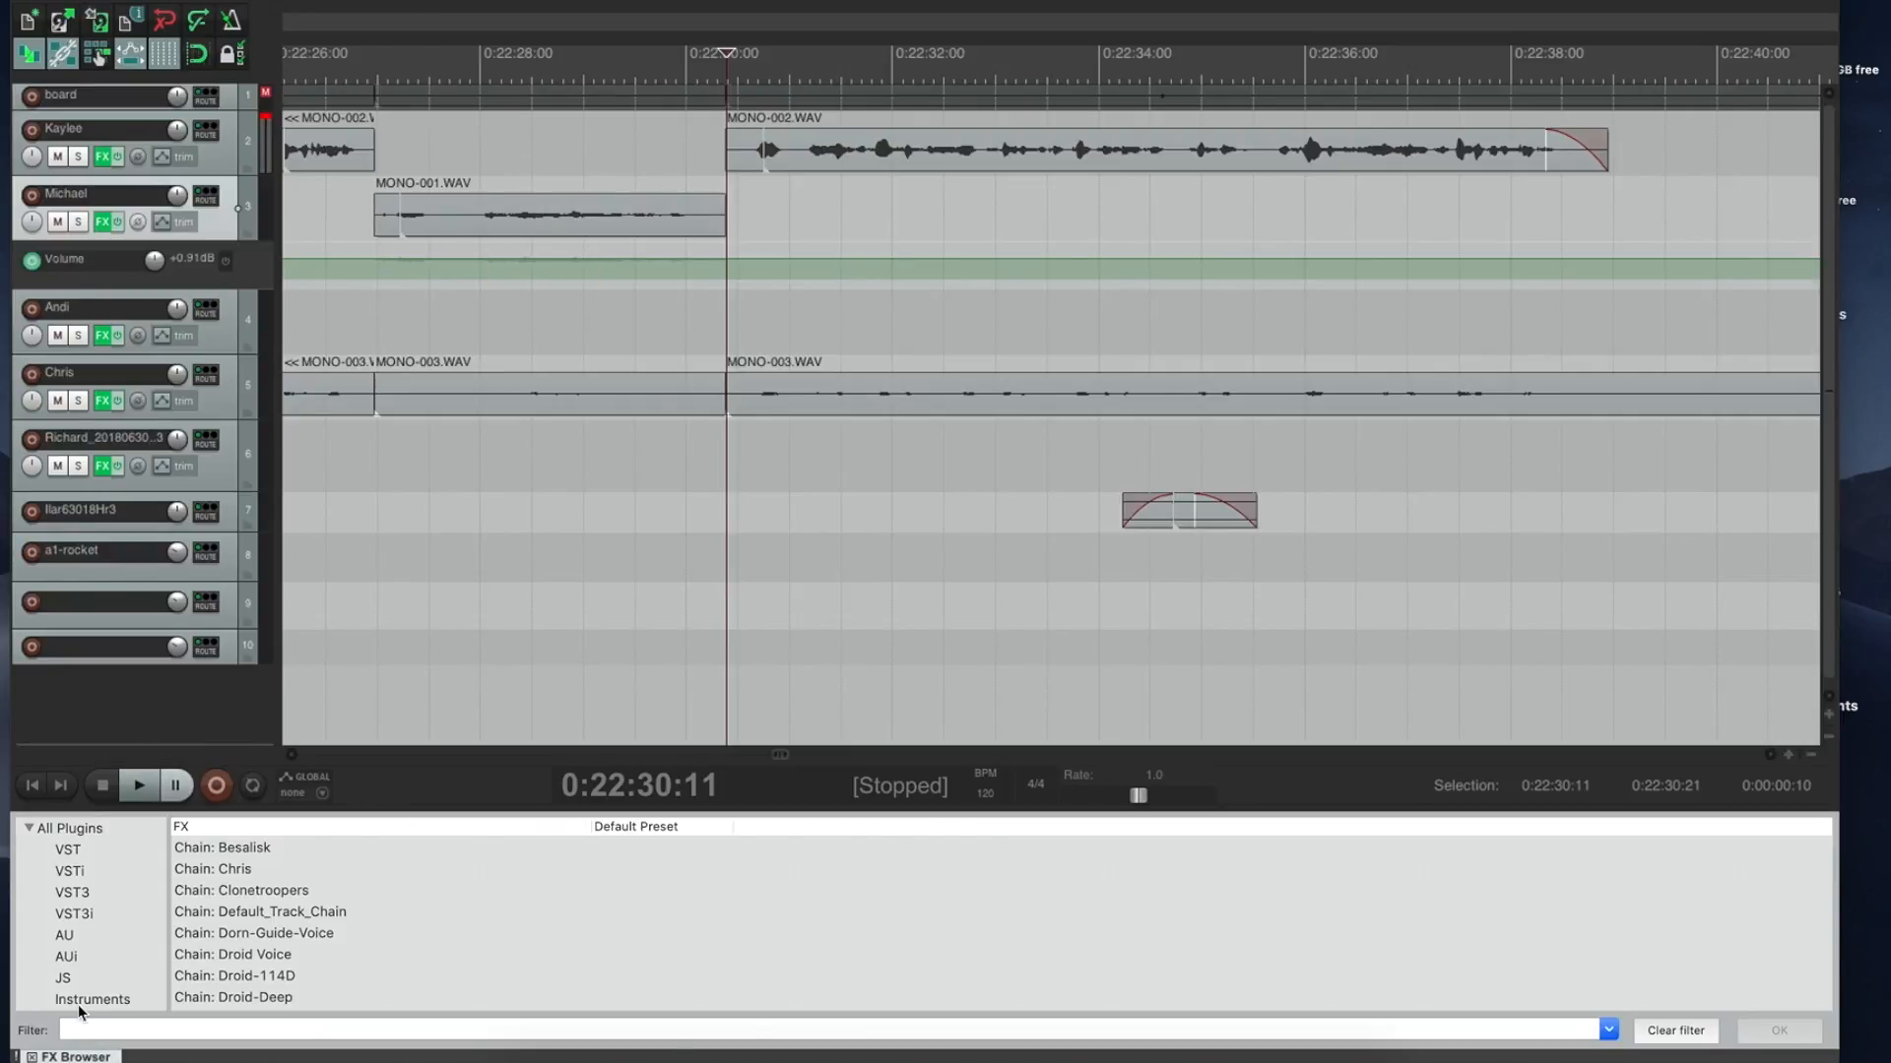
Step: Apply ReaEQ from the VST plugin list to the MONO-001.WAV clip
{"action": "left_click", "coordinate": [89, 852]}
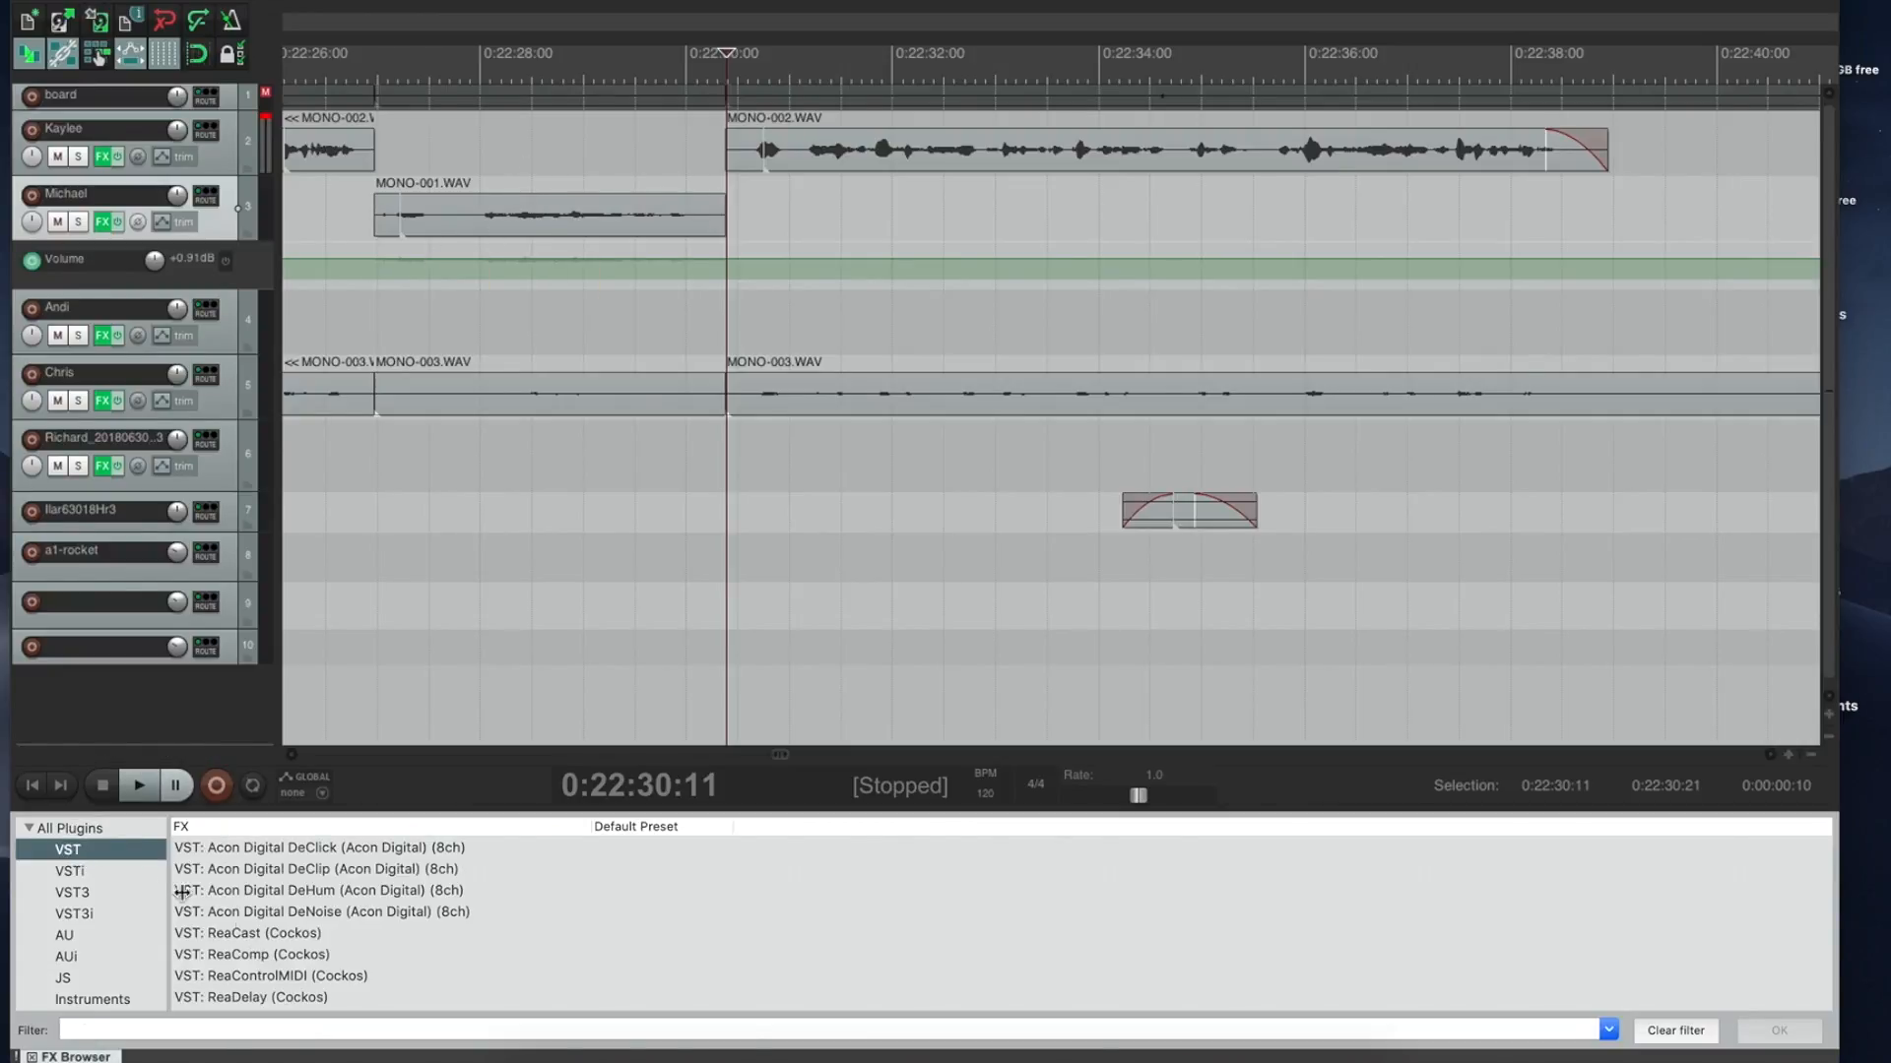
{"action": "left_click", "coordinate": [272, 957]}
{"action": "scroll", "coordinate": [264, 979], "scroll_direction": "down", "scroll_amount": 1}
{"action": "scroll", "coordinate": [264, 980], "scroll_direction": "down", "scroll_amount": 1}
{"action": "left_click", "coordinate": [236, 976]}
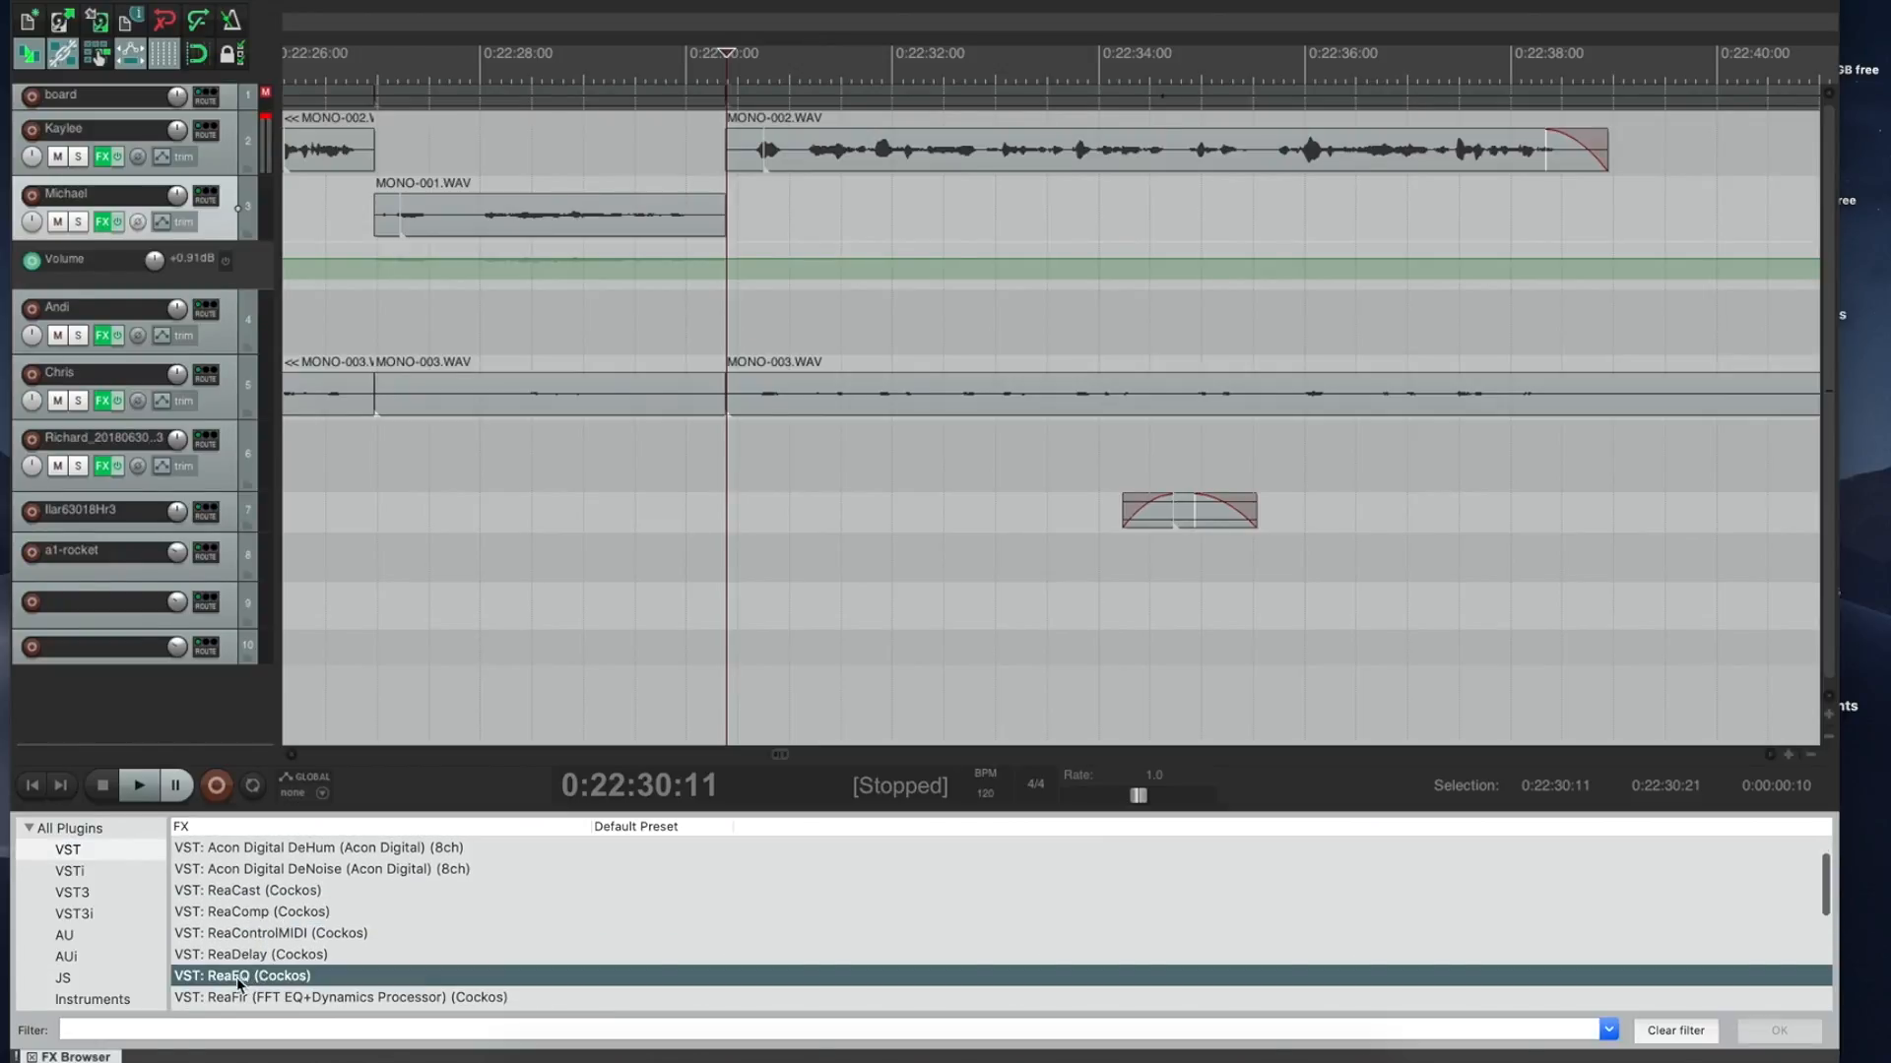
{"action": "left_click_drag", "start_coordinate": [233, 985], "coordinate": [449, 209]}
{"action": "left_click_drag", "start_coordinate": [486, 210], "coordinate": [487, 211]}
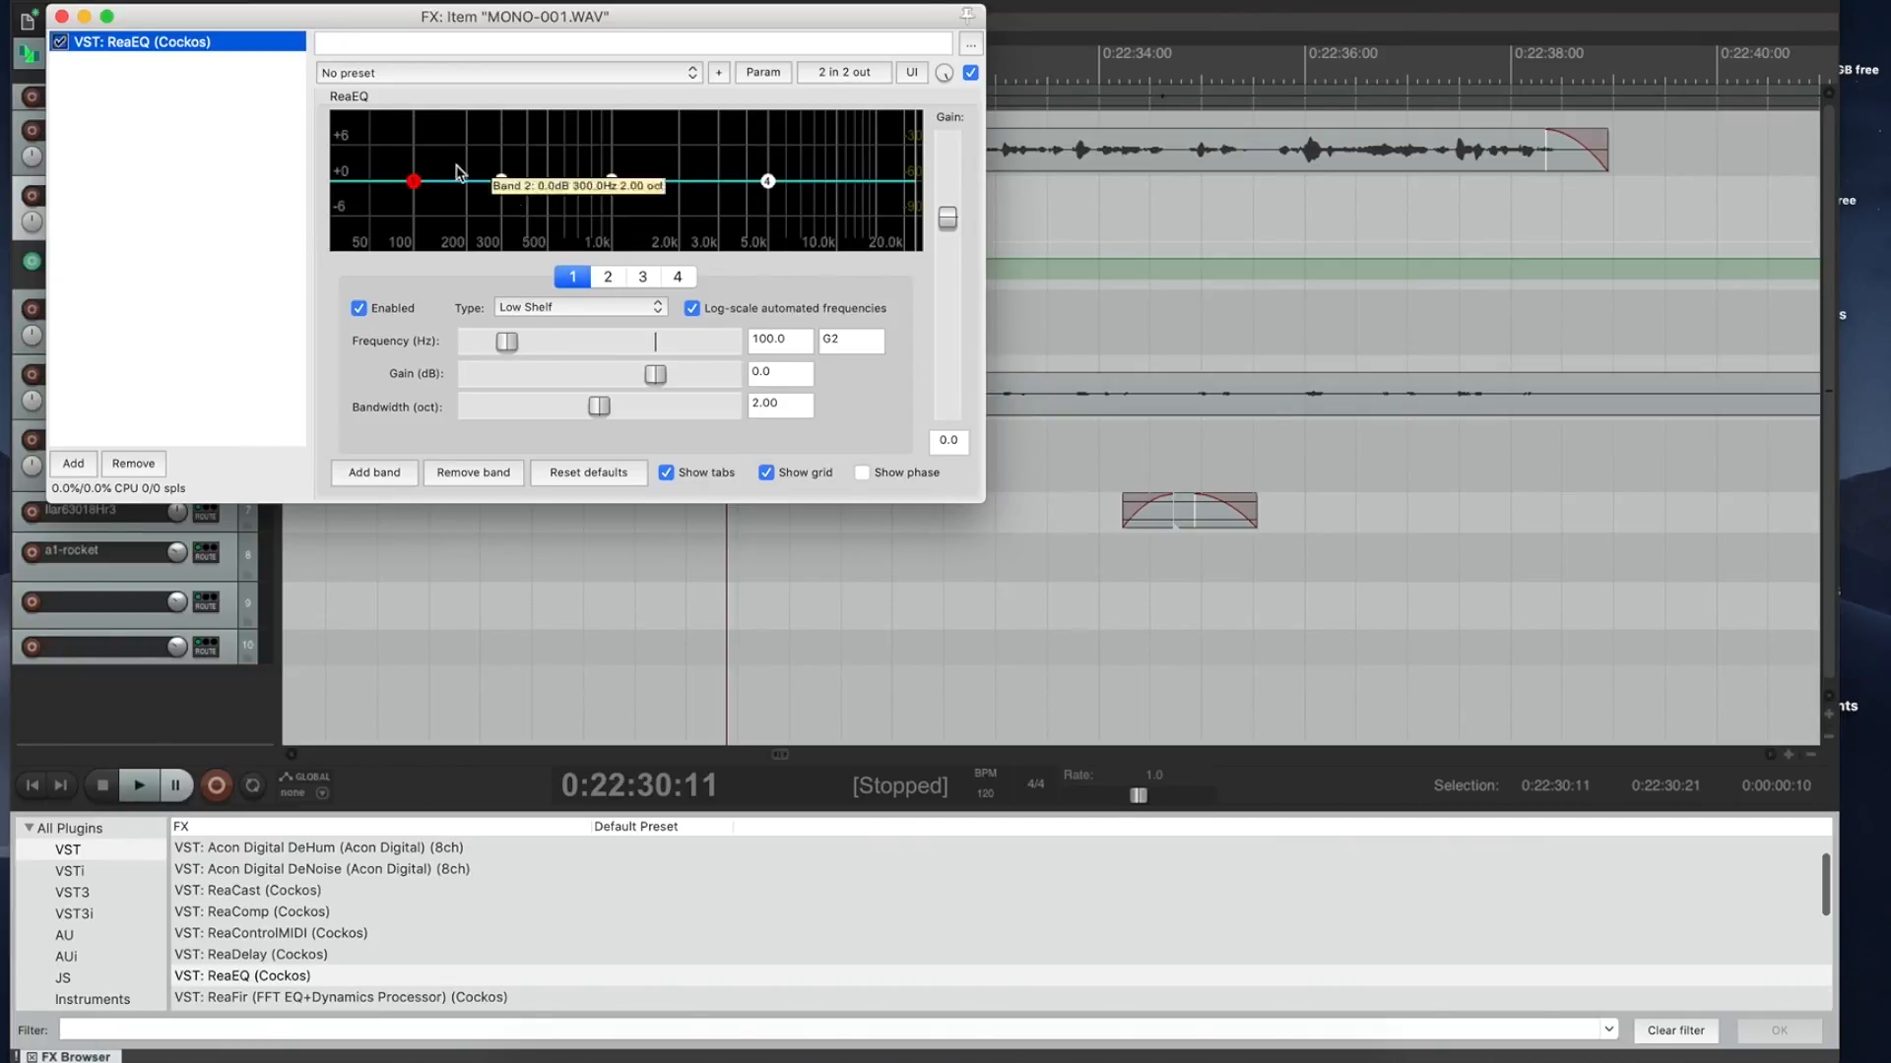
Step: Try a +16 dB low shelf near 113 Hz, listen, then remove ReaEQ and close the FX window
{"action": "left_click_drag", "start_coordinate": [416, 186], "coordinate": [423, 112]}
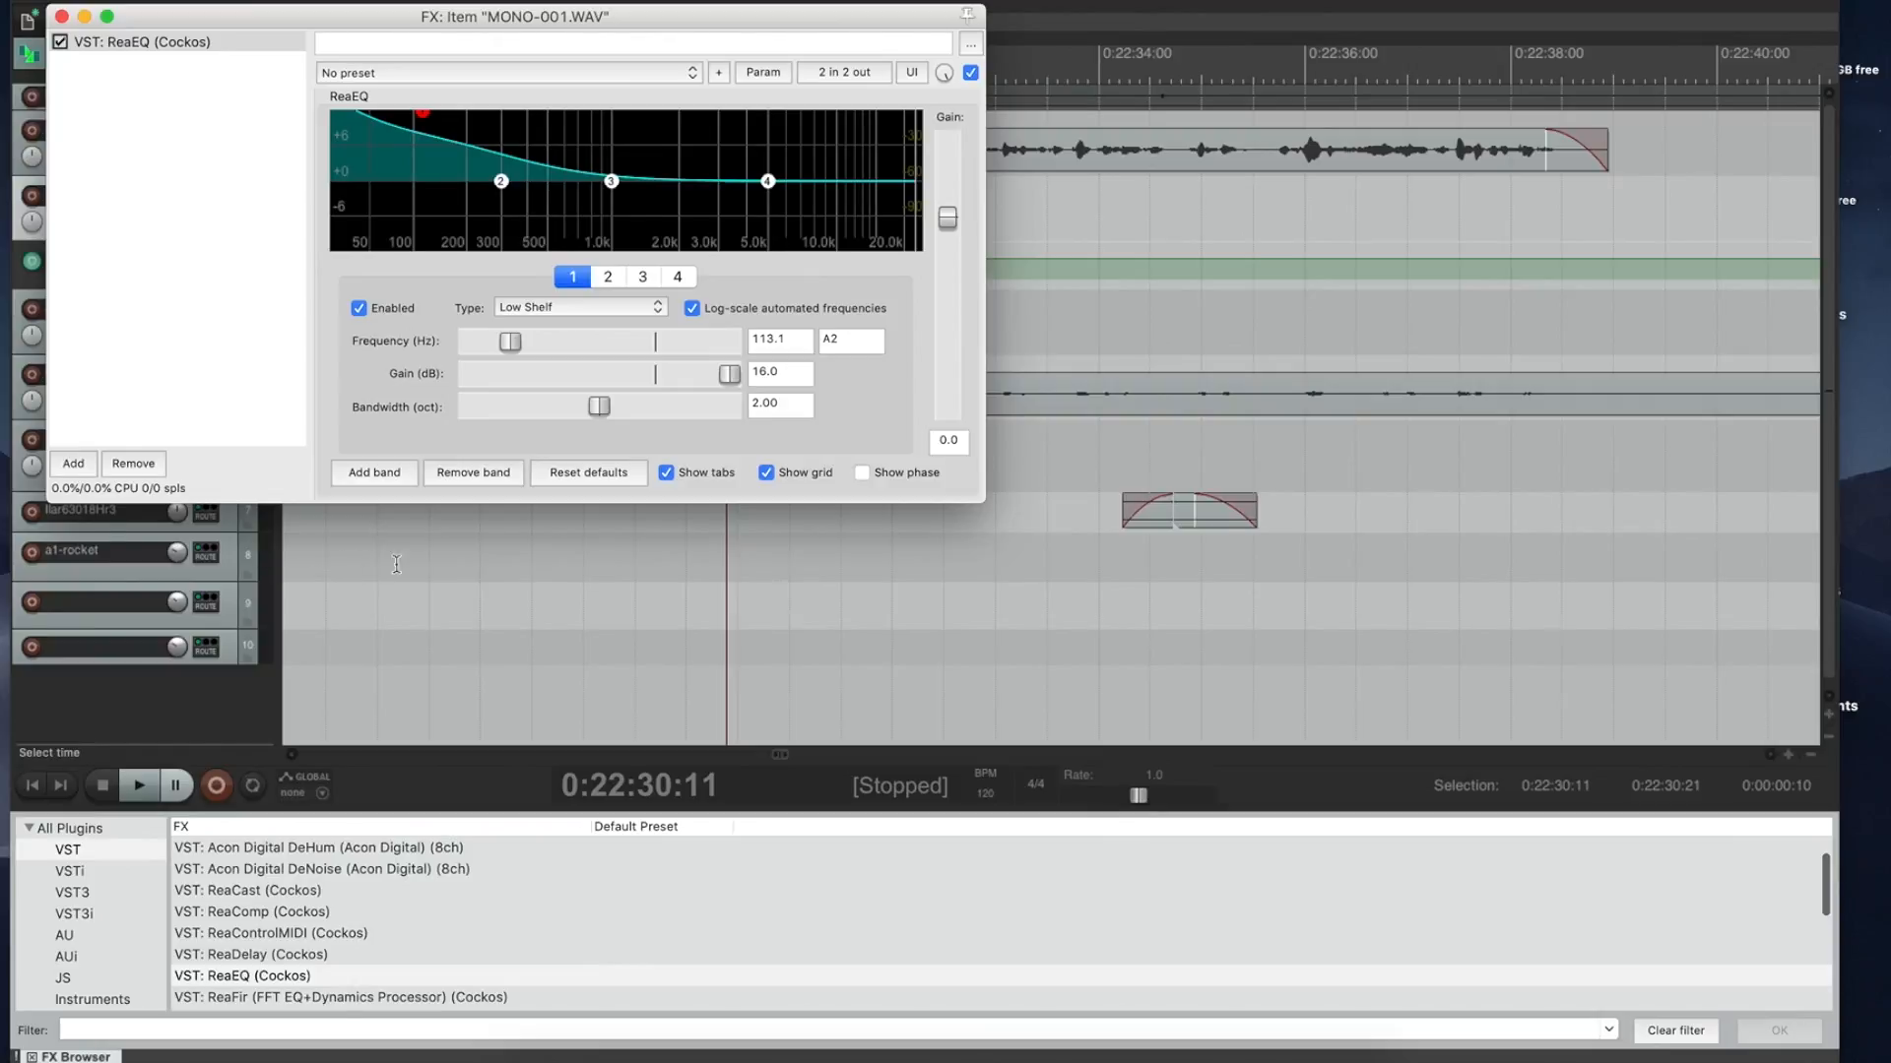
{"action": "left_click", "coordinate": [538, 536]}
{"action": "key", "text": "space"}
{"action": "key", "text": "space"}
{"action": "key", "text": "space"}
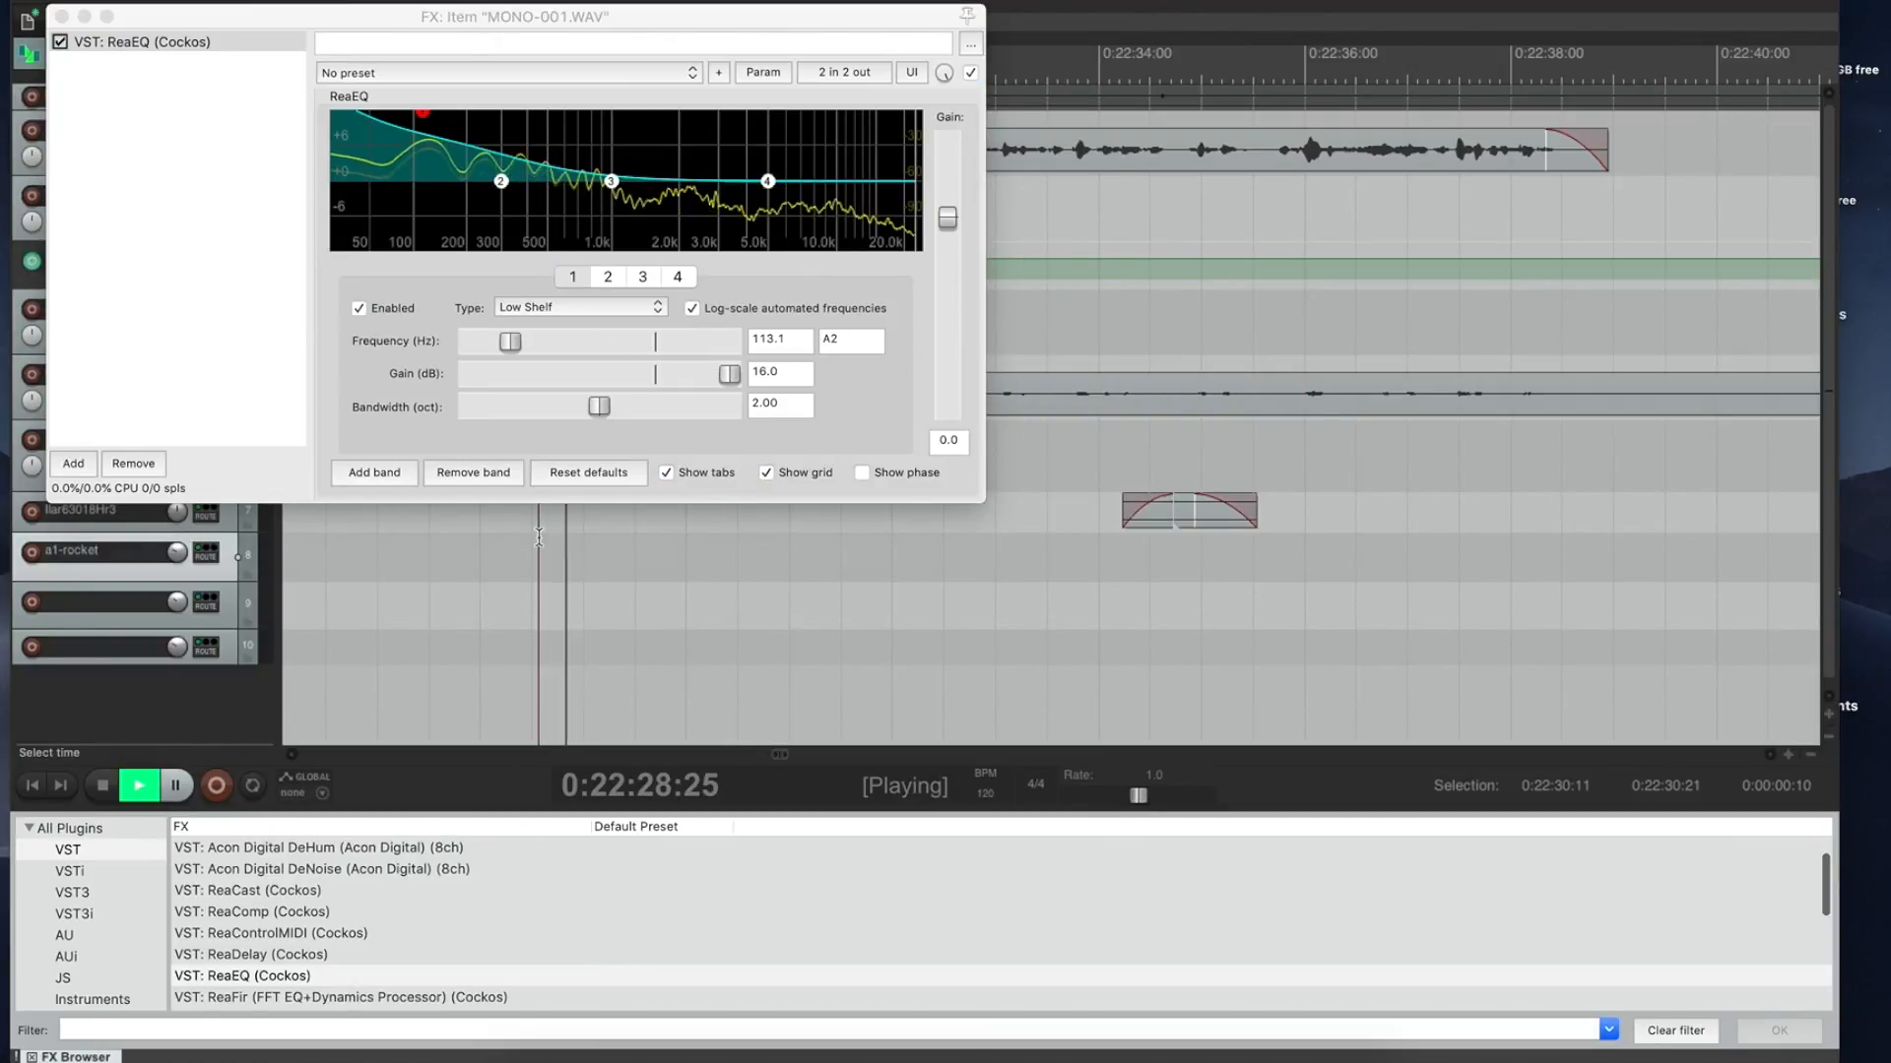
{"action": "key", "text": "space"}
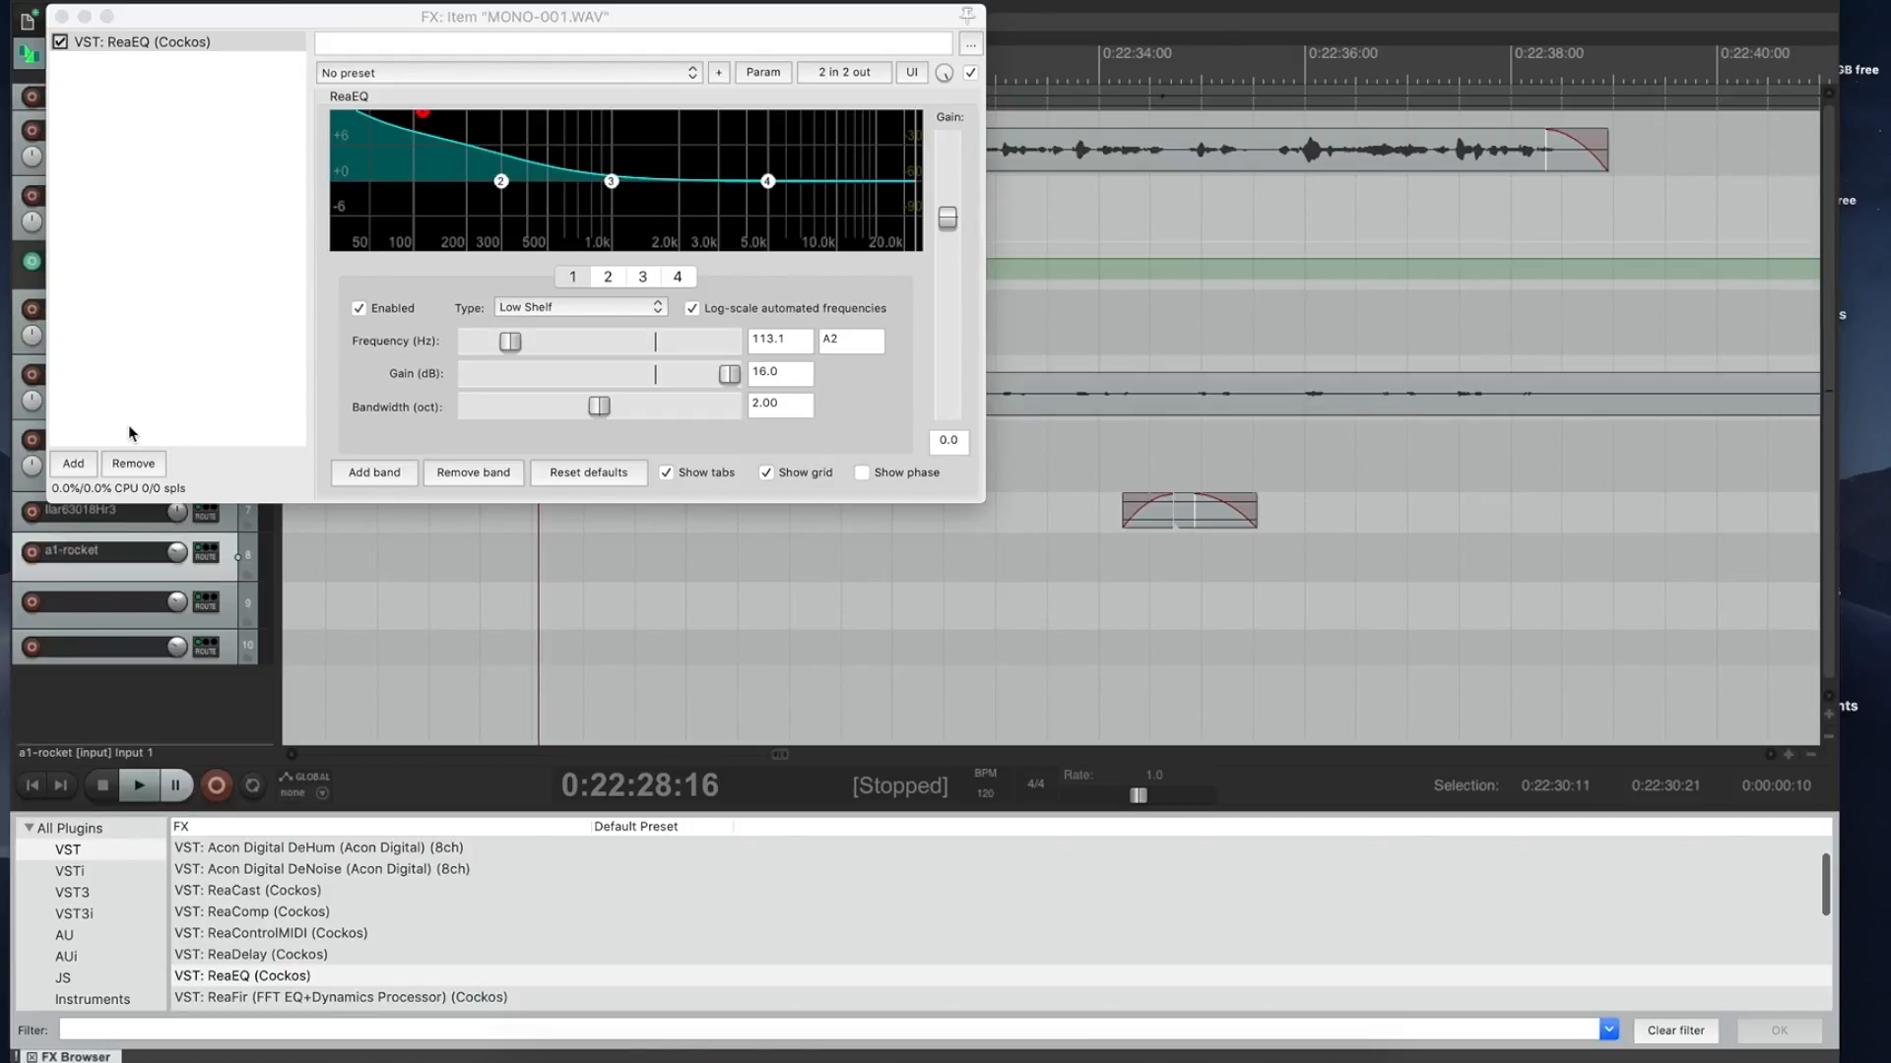
{"action": "left_click", "coordinate": [139, 470]}
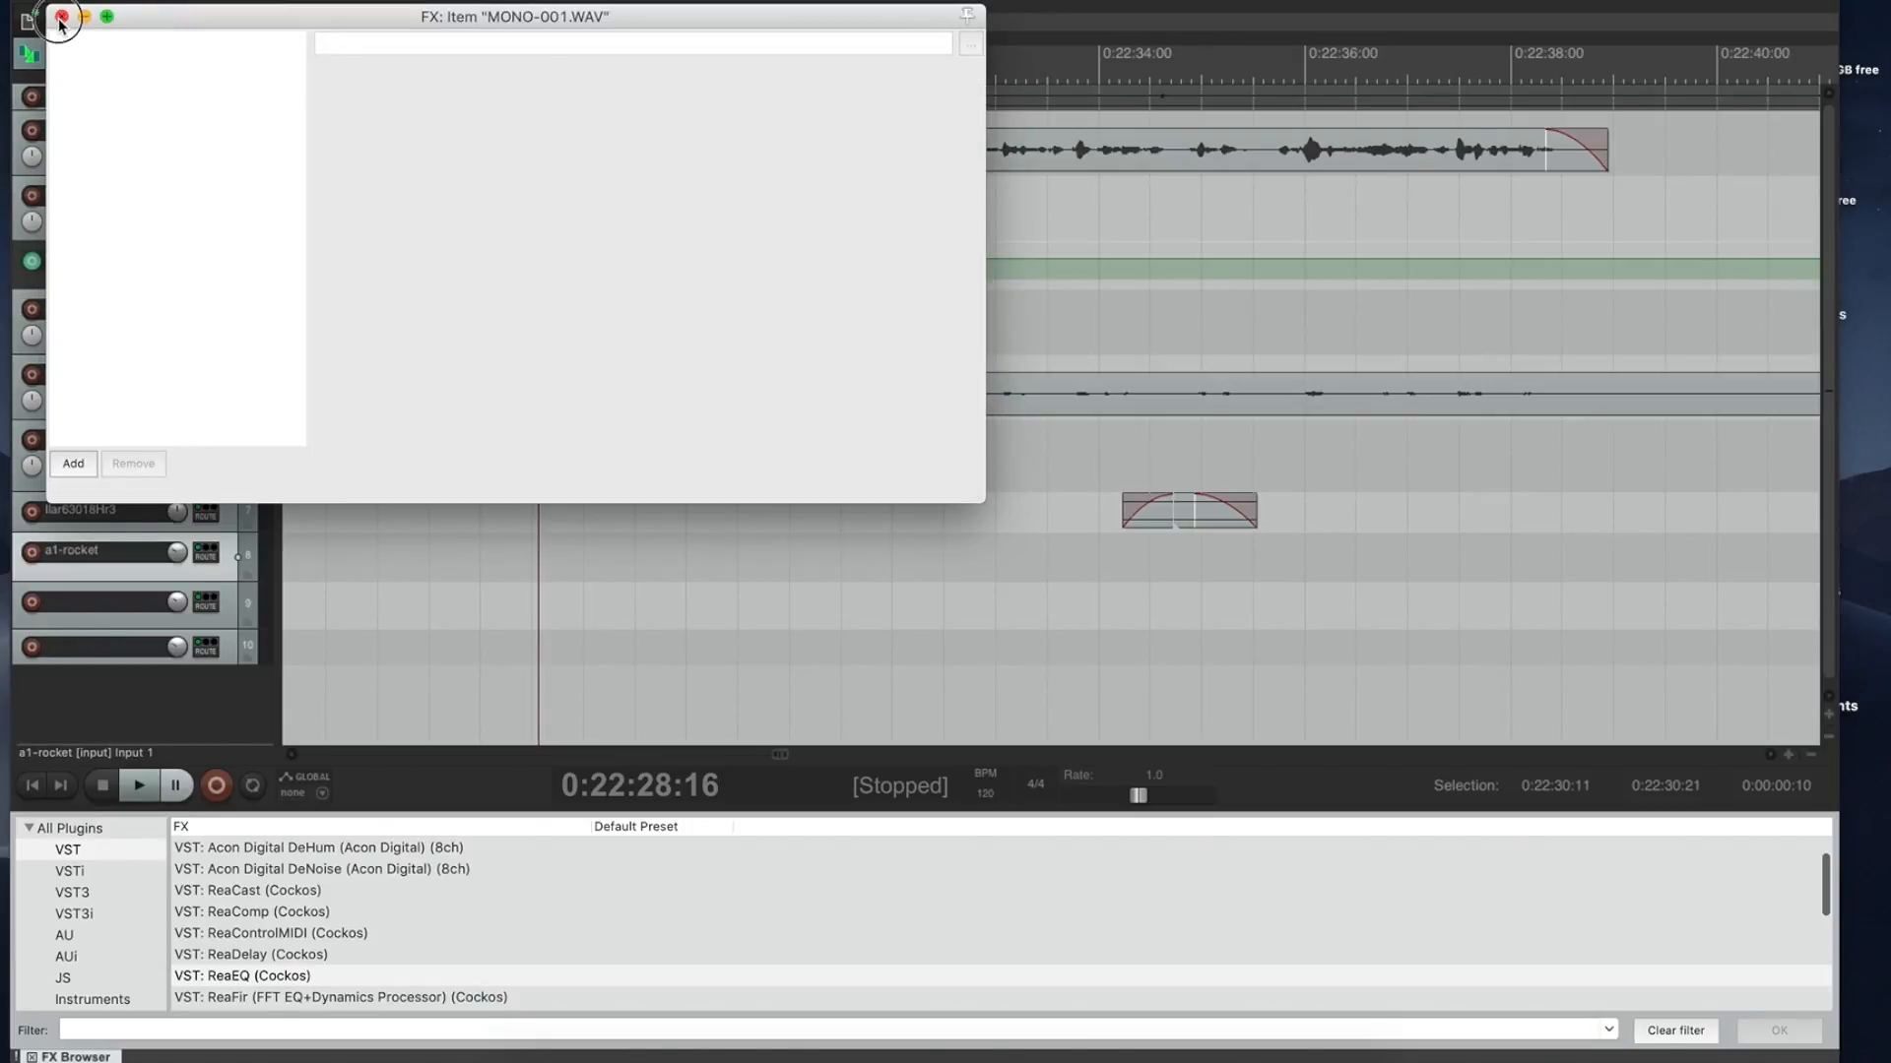
{"action": "left_click", "coordinate": [61, 17]}
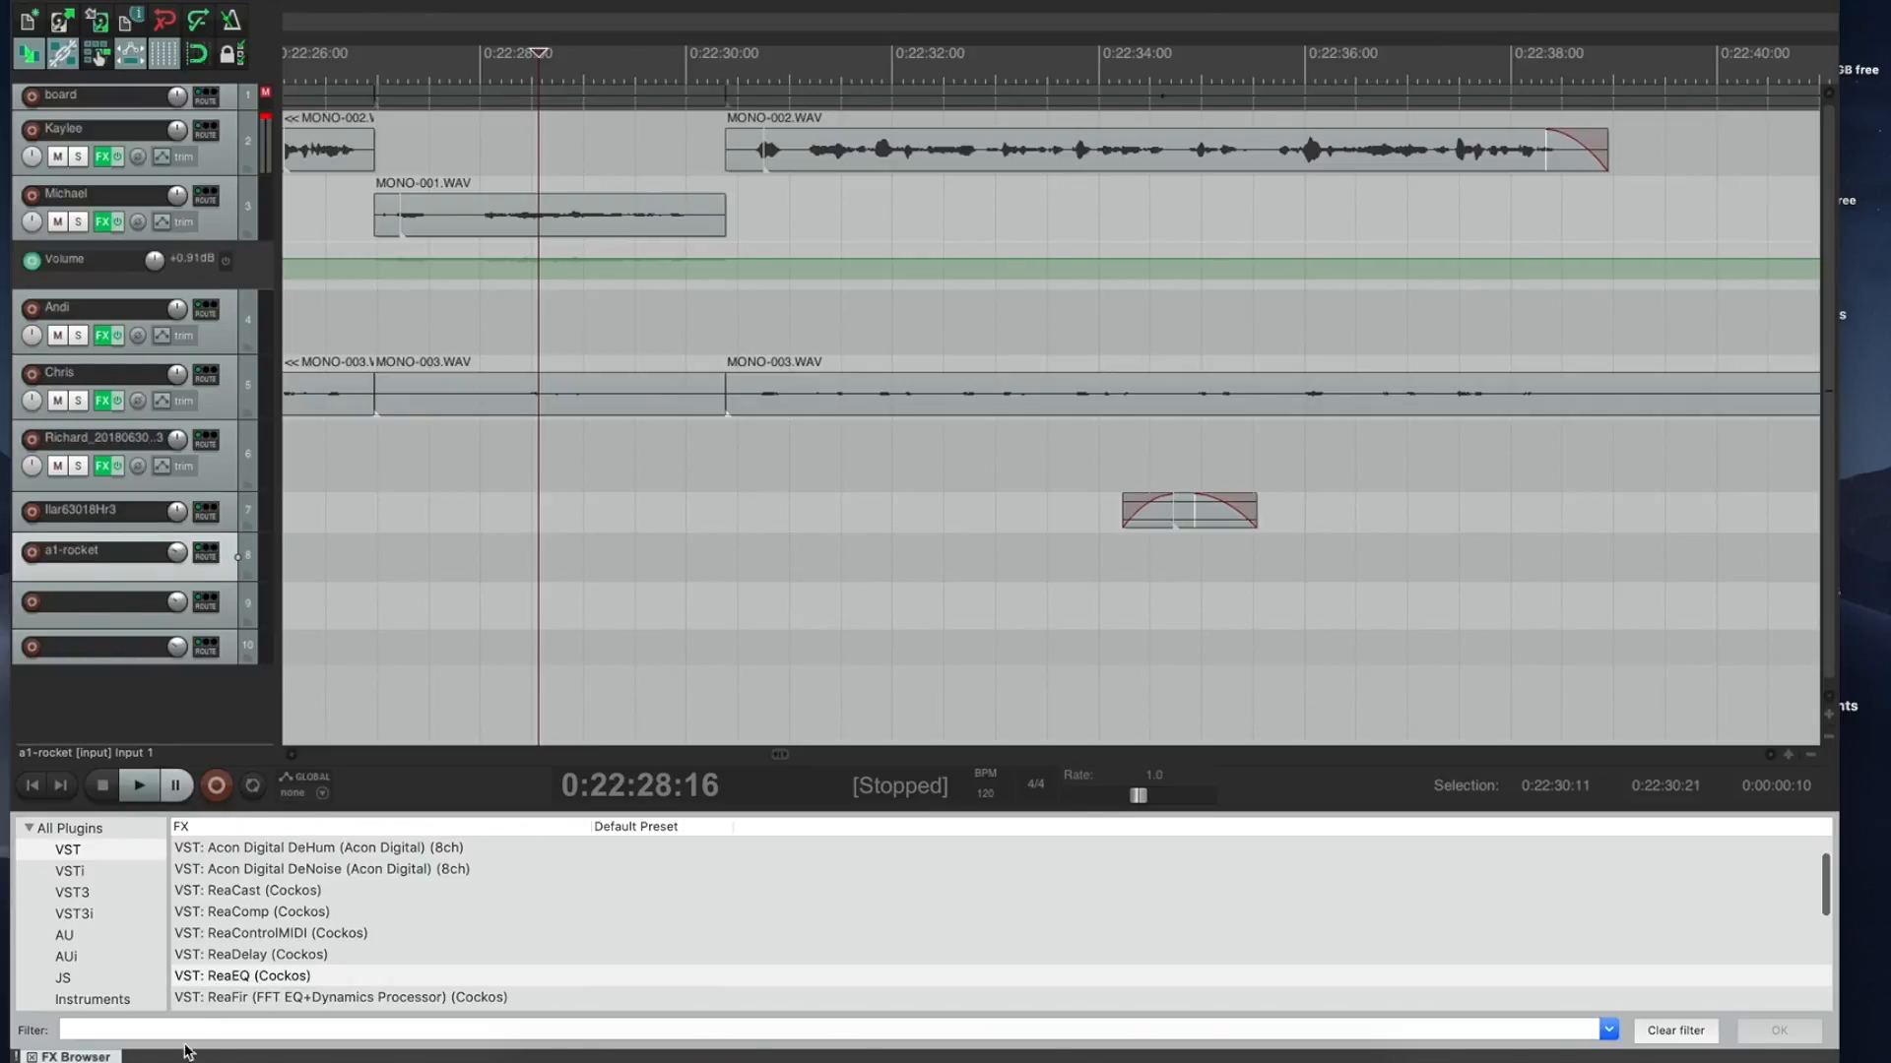
Step: Apply the saved Clonetroopers FX chain from the FX Chains list to MONO-001.WAV
{"action": "scroll", "coordinate": [139, 936], "scroll_direction": "down", "scroll_amount": 10}
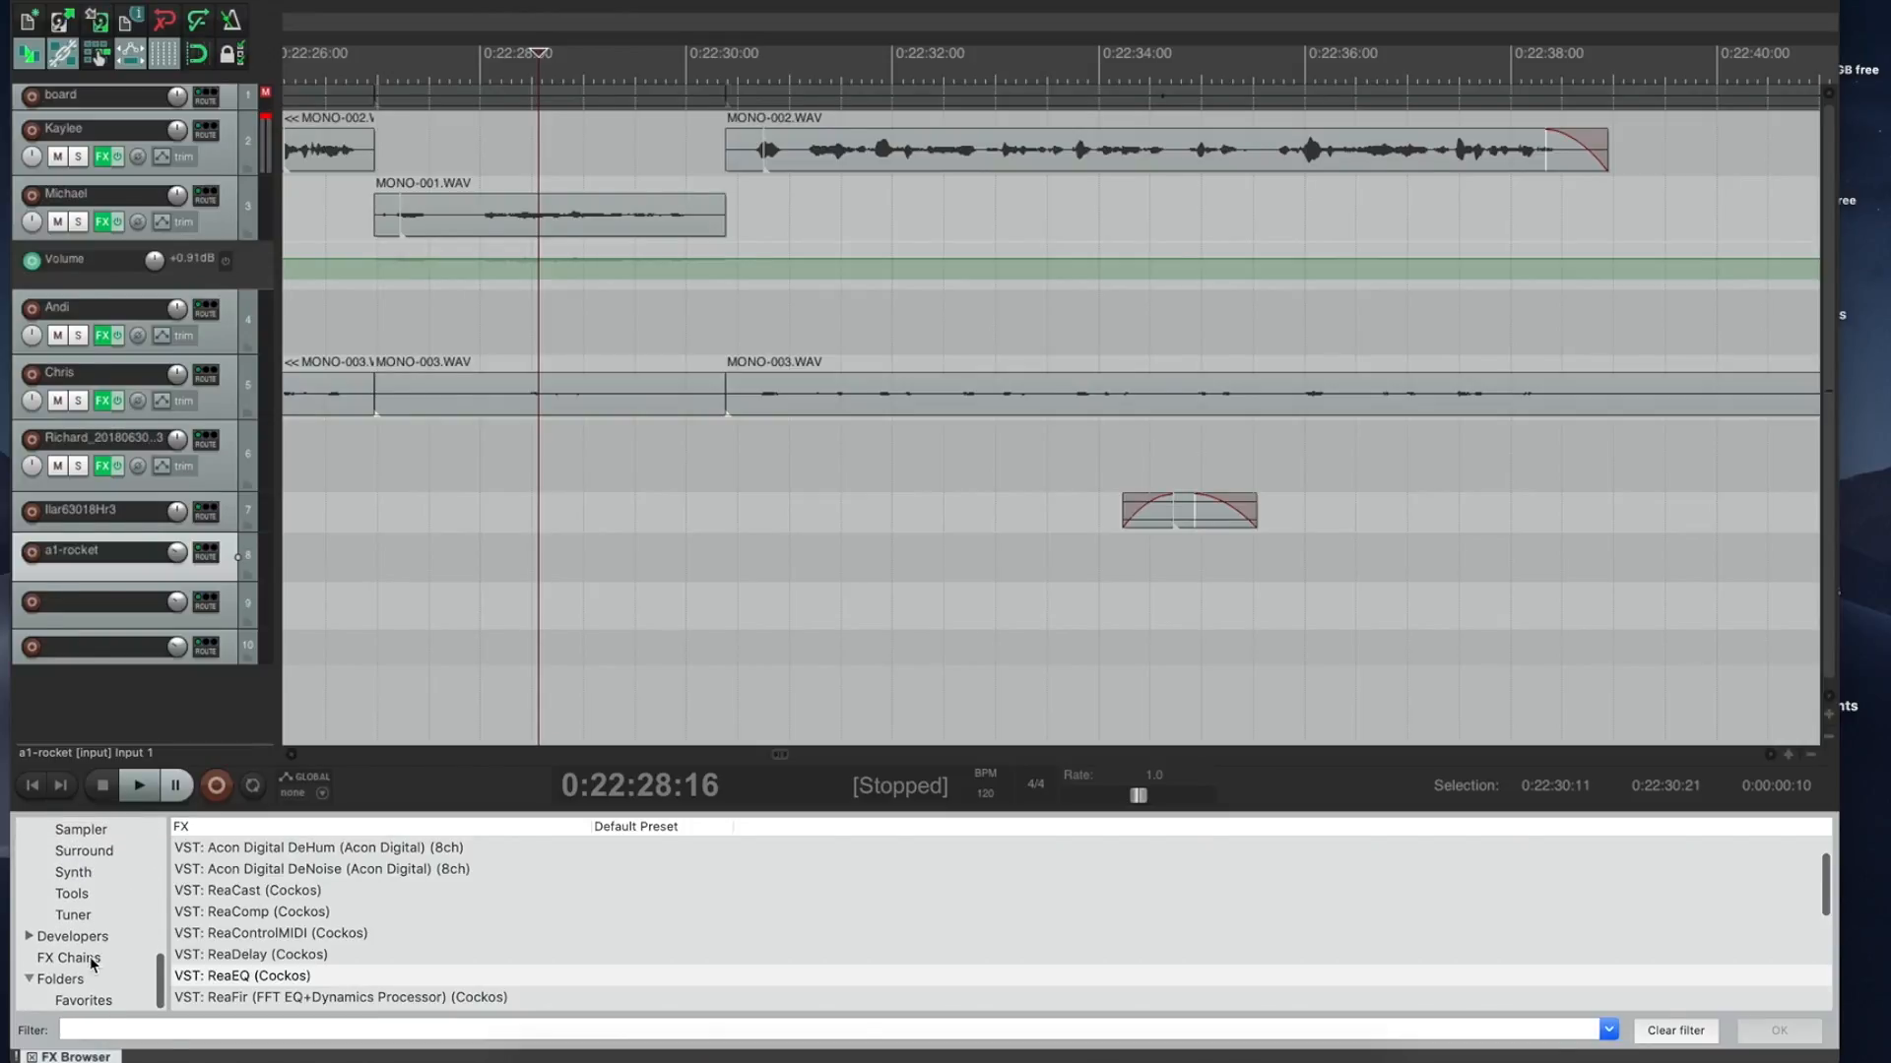
{"action": "left_click", "coordinate": [89, 957]}
{"action": "scroll", "coordinate": [261, 905], "scroll_direction": "up", "scroll_amount": 2}
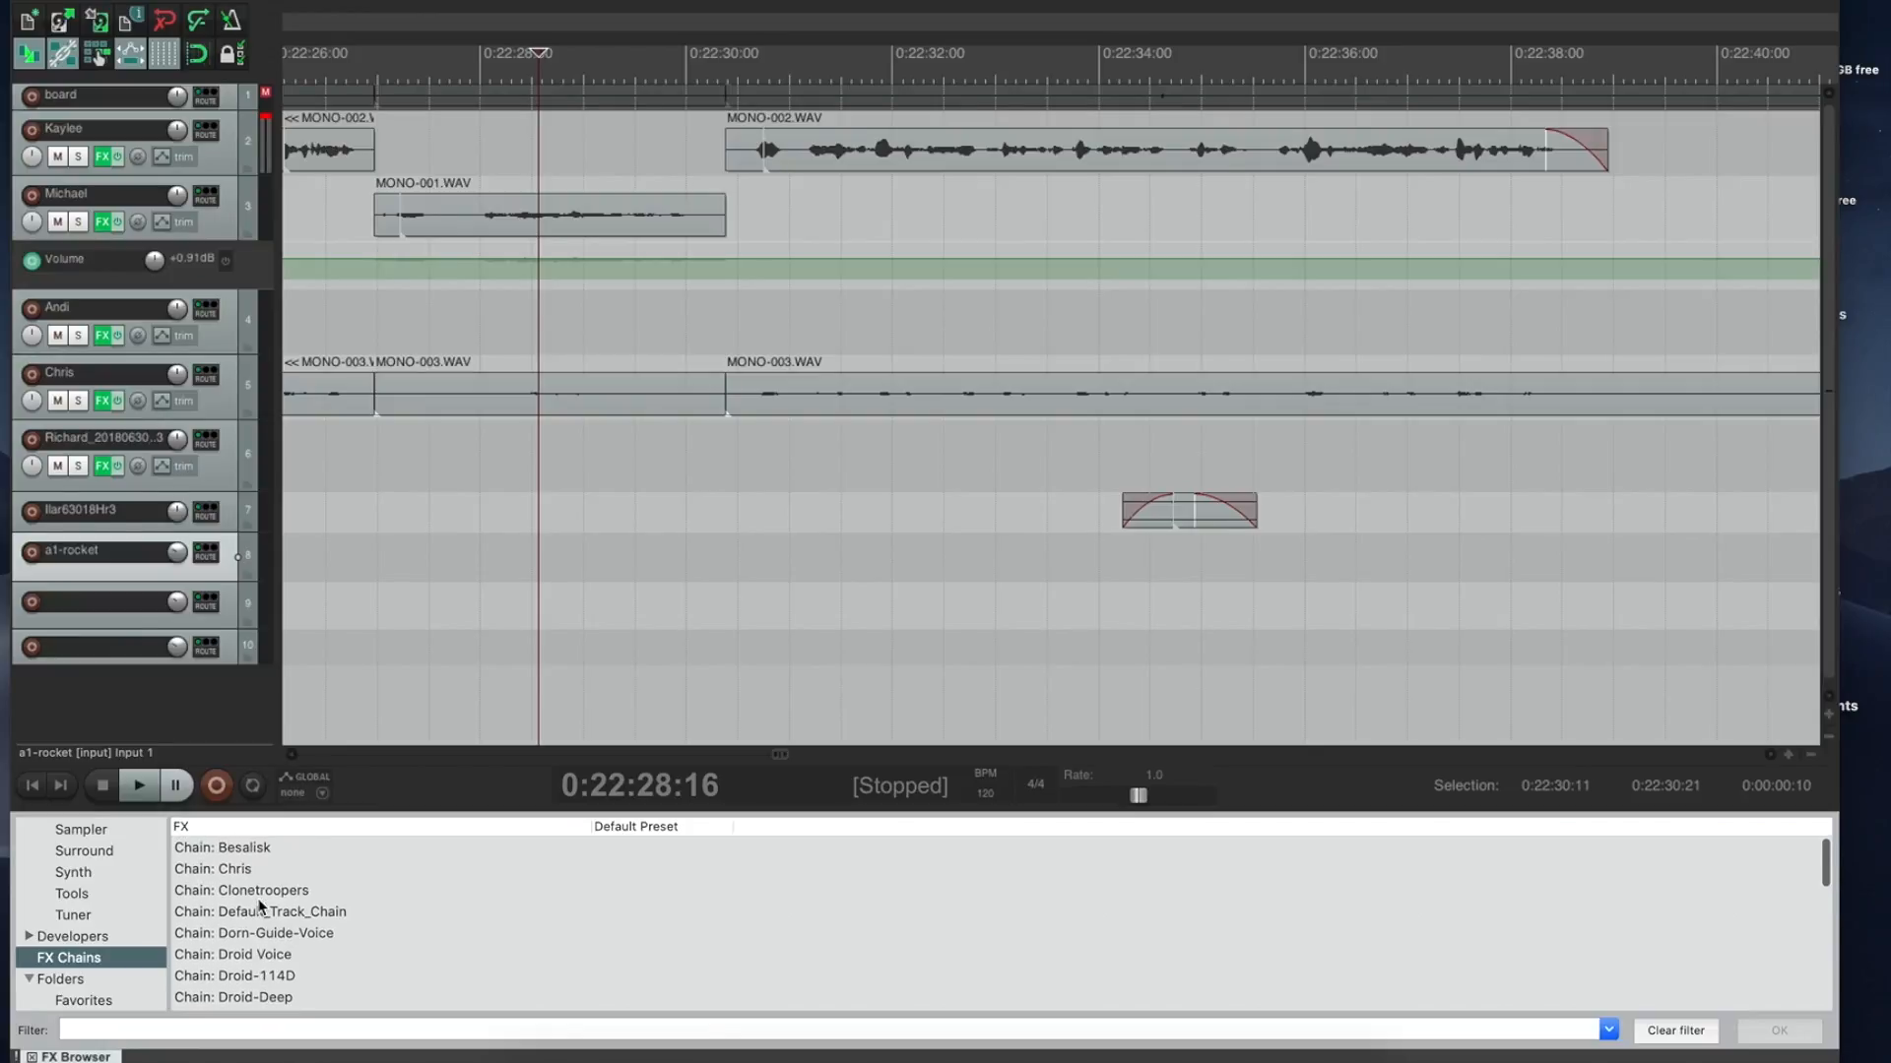
{"action": "left_click", "coordinate": [248, 848]}
{"action": "left_click", "coordinate": [246, 867]}
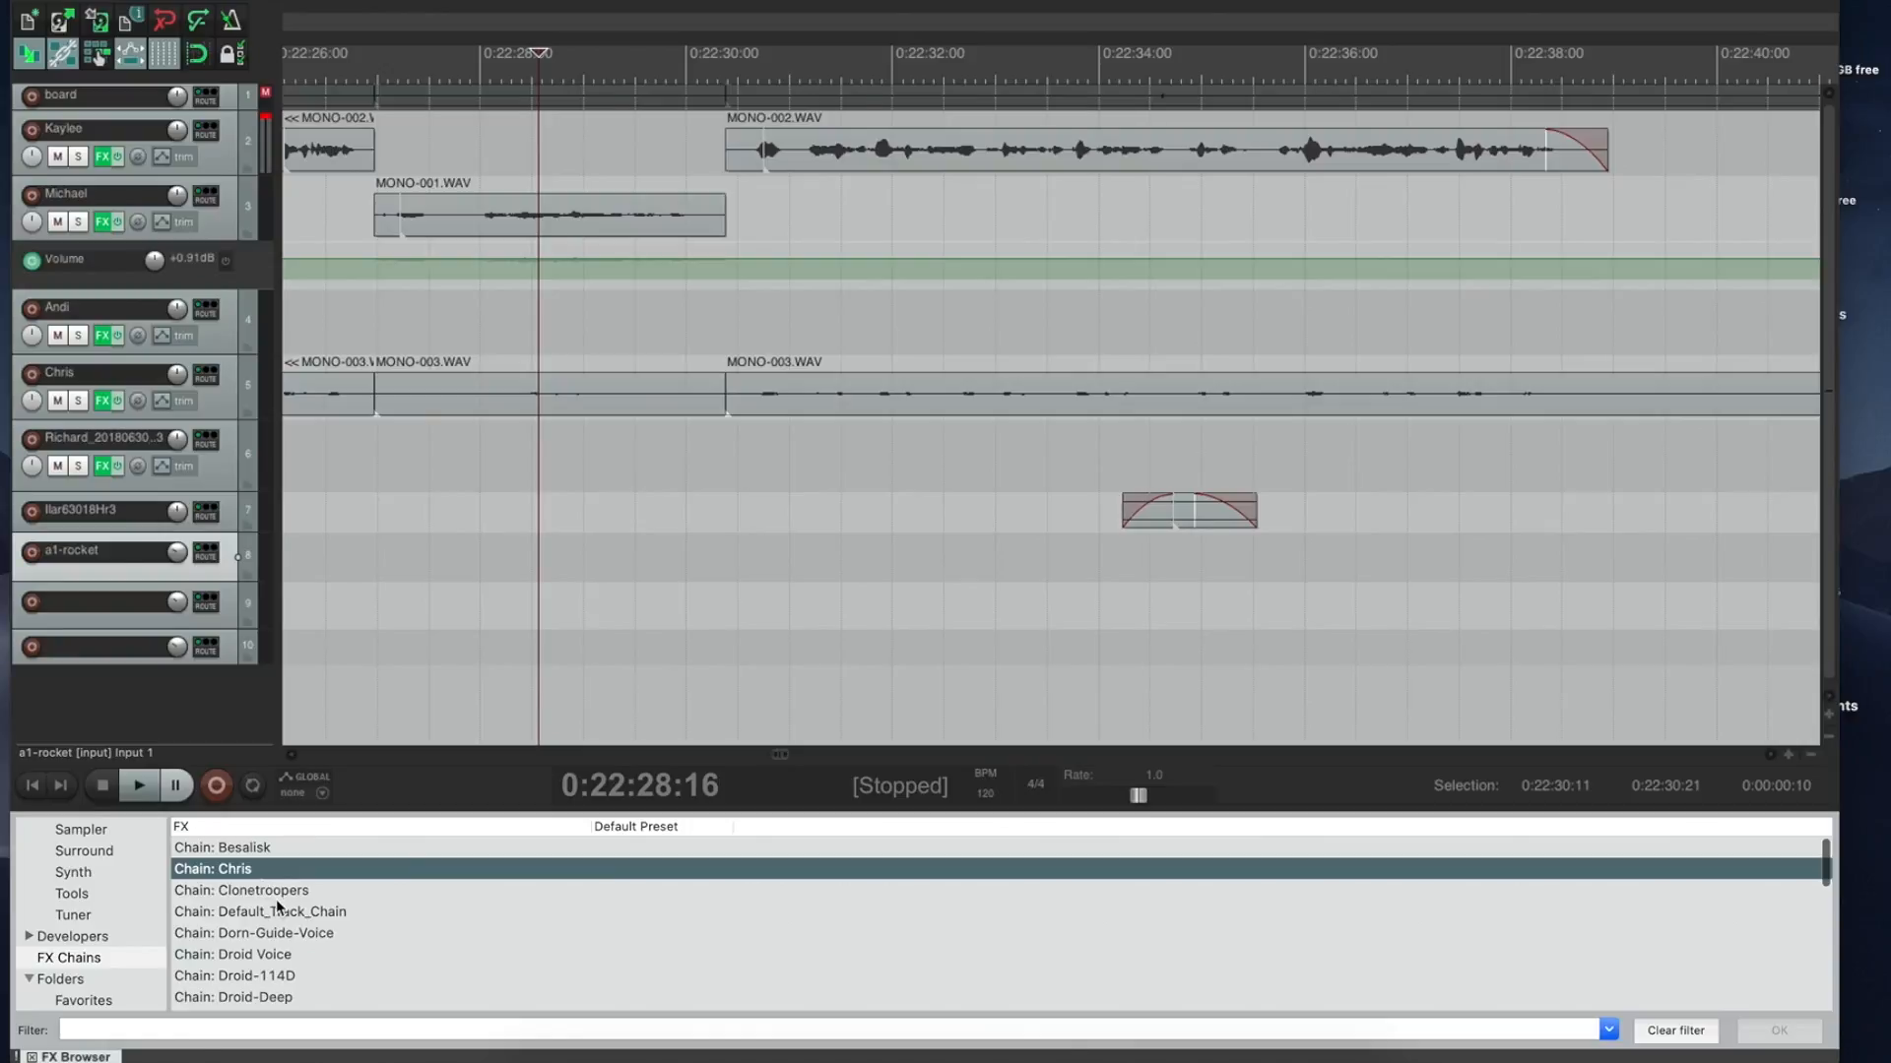
{"action": "left_click", "coordinate": [281, 892]}
{"action": "left_click_drag", "start_coordinate": [283, 896], "coordinate": [546, 213]}
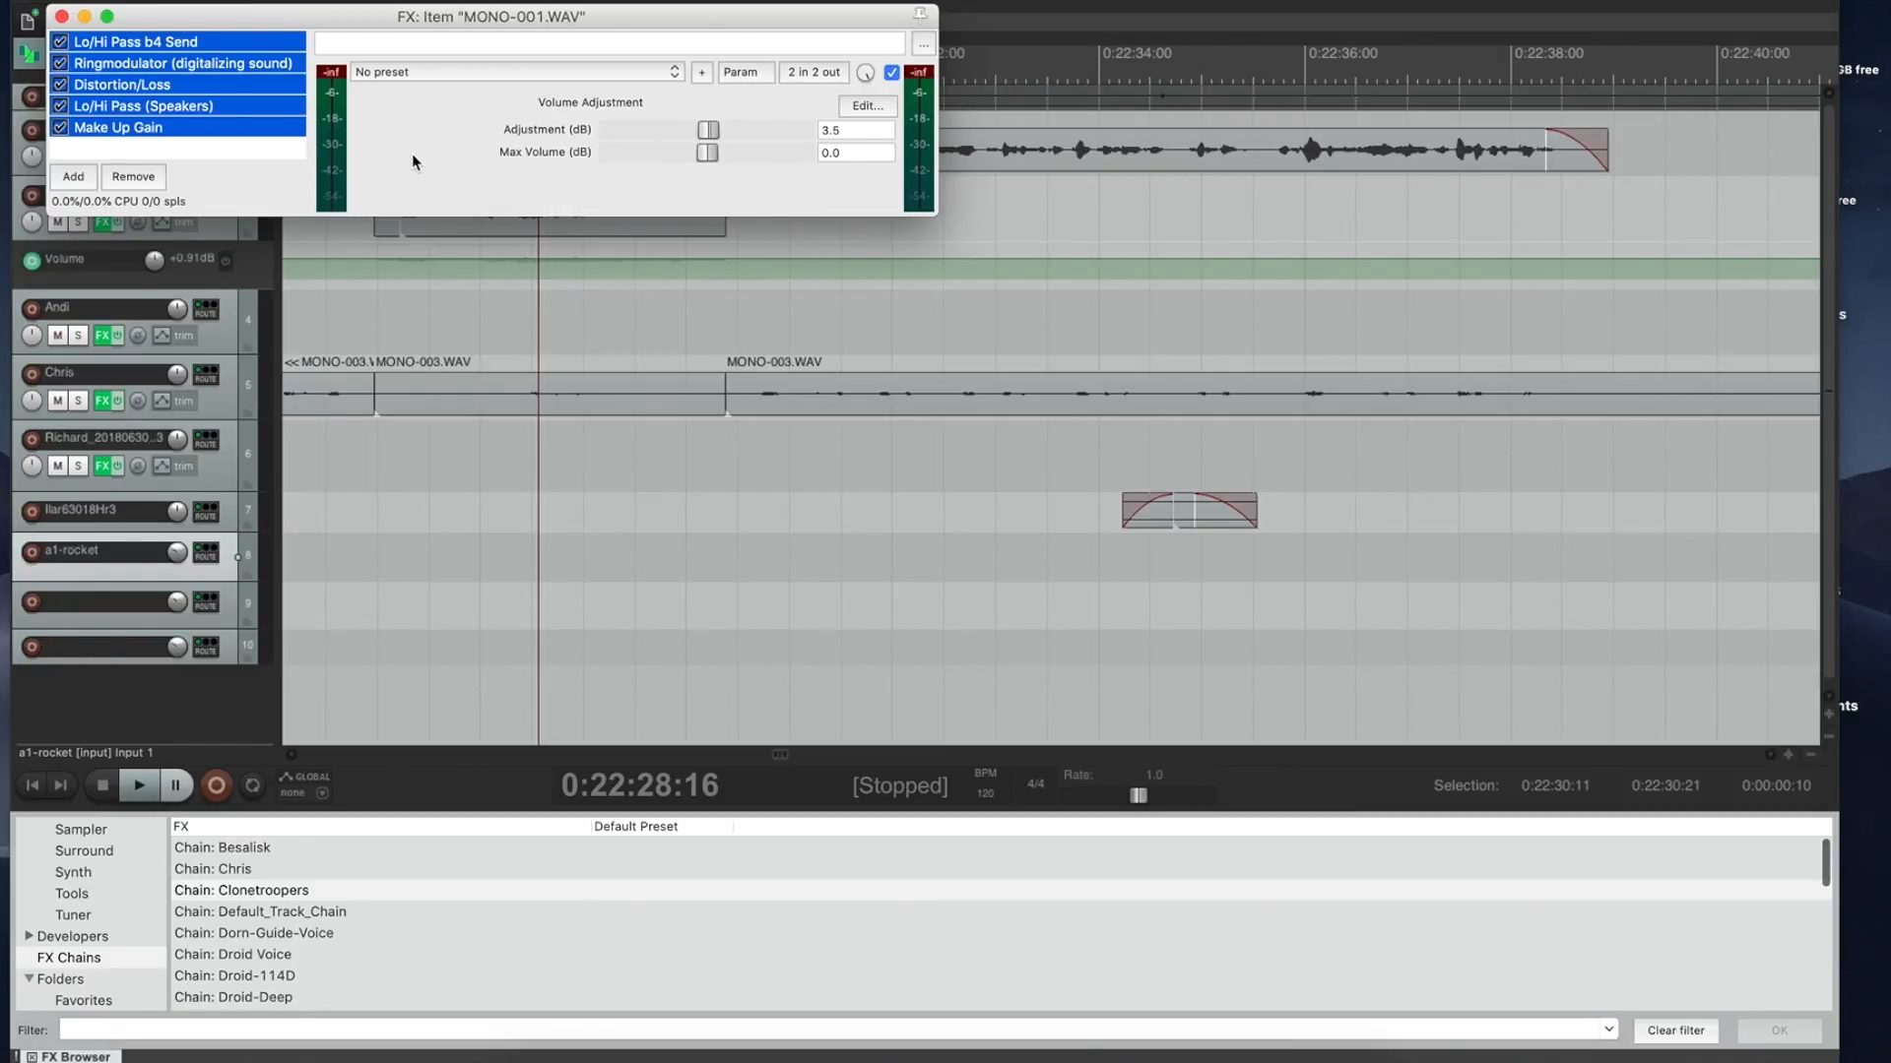
Step: Audition the Clonetroopers effect on Michael's clip, then undo the chain
{"action": "key", "text": "Escape"}
{"action": "left_click", "coordinate": [402, 149]}
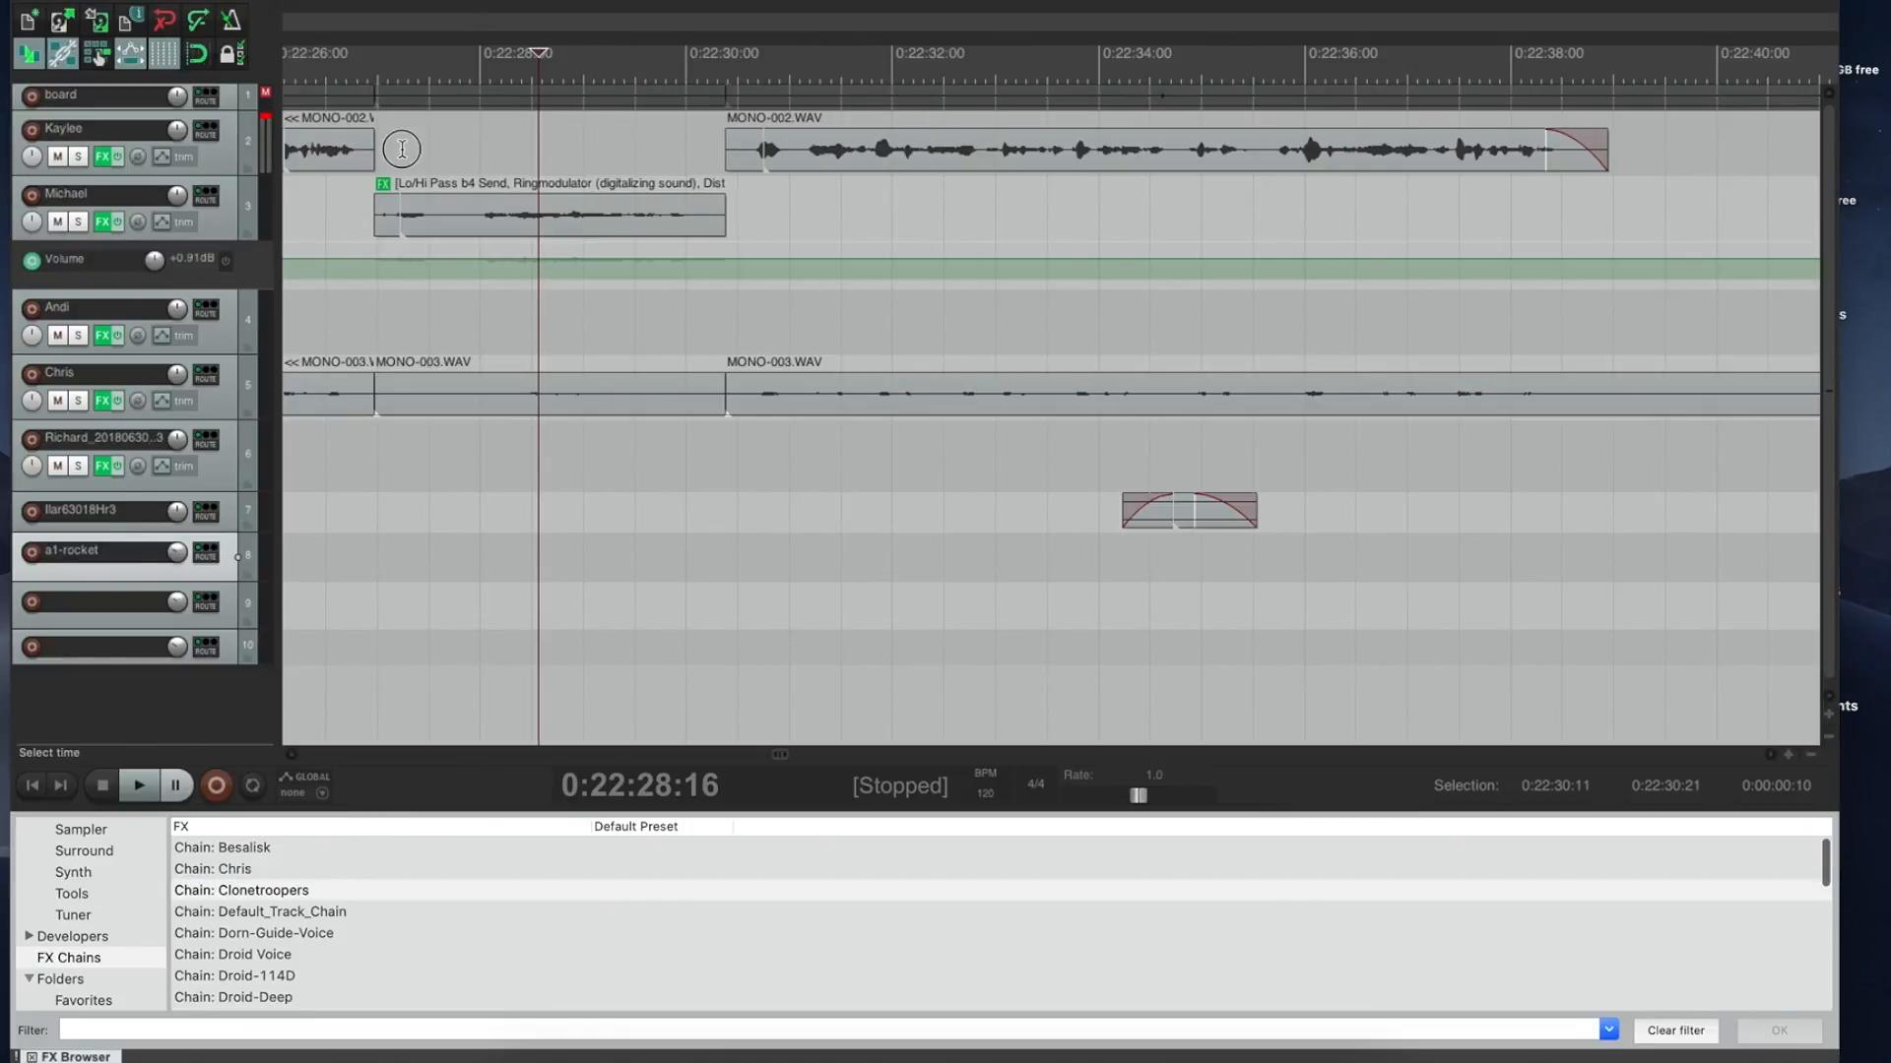
{"action": "key", "text": "space"}
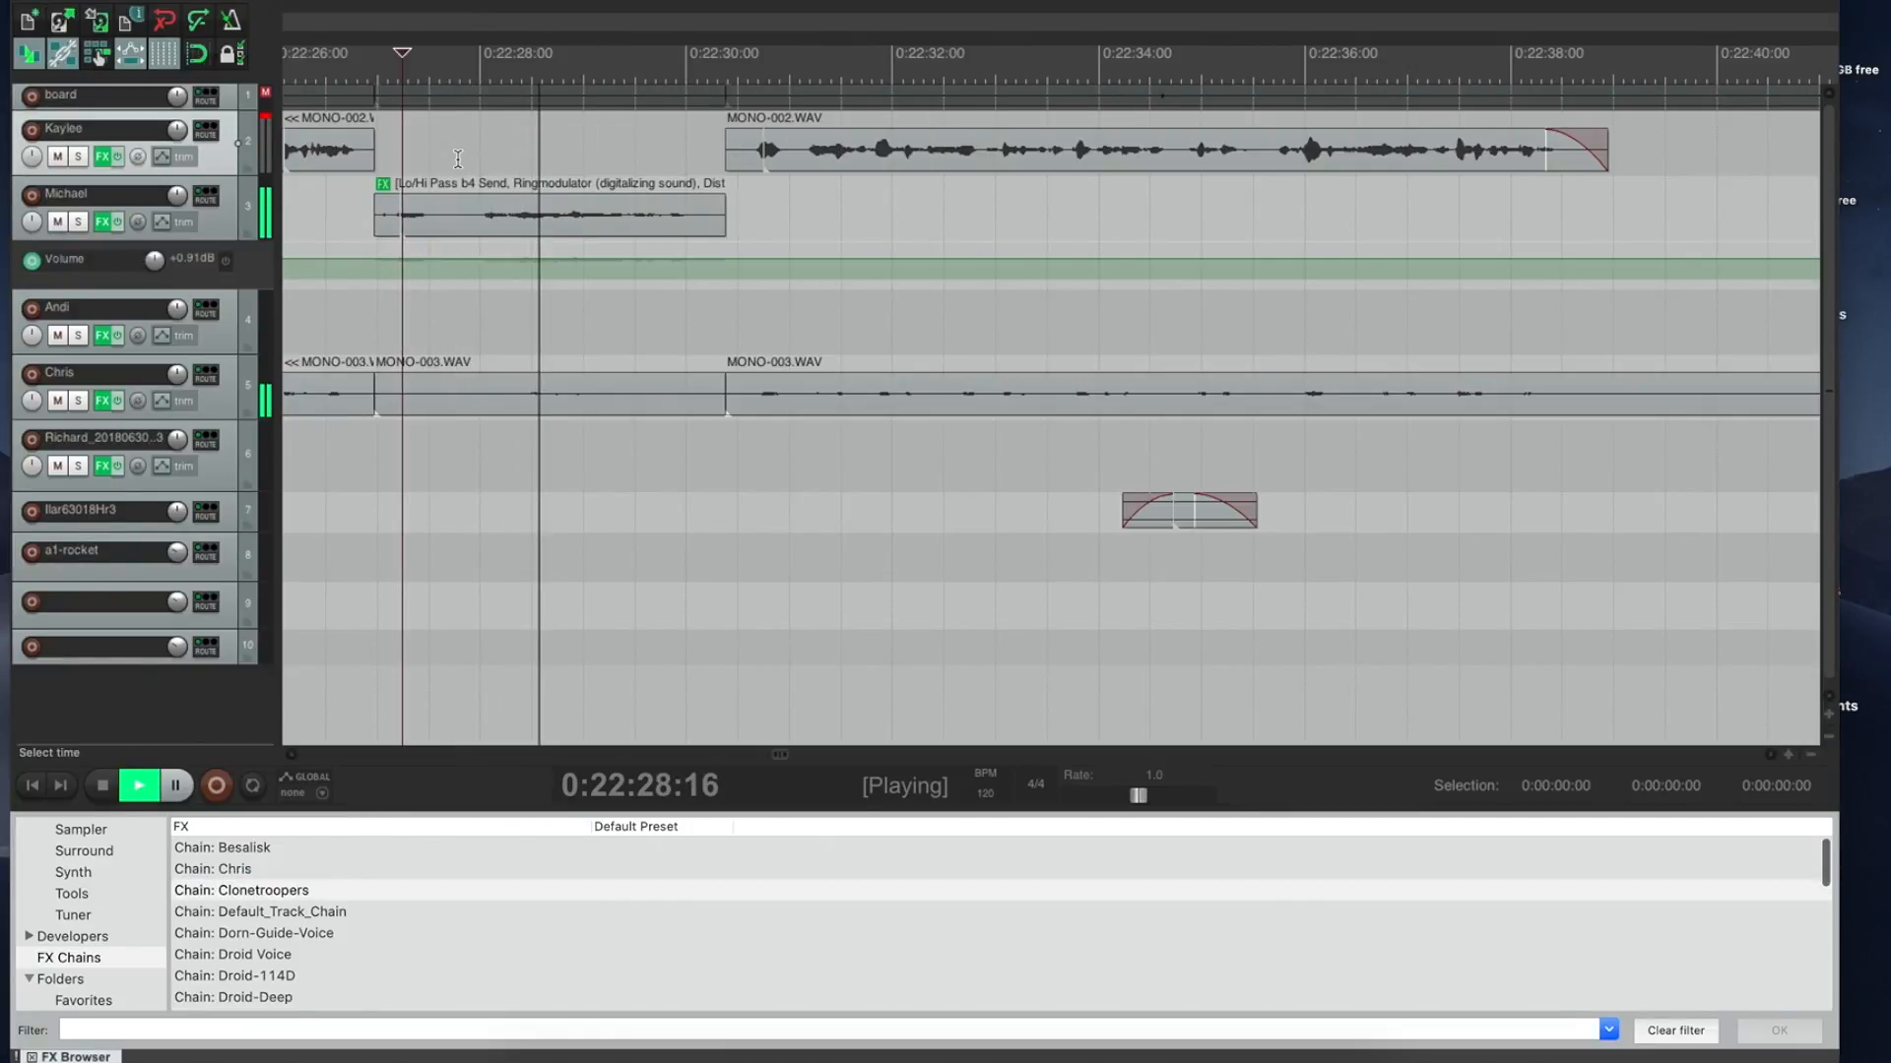
{"action": "key", "text": "space"}
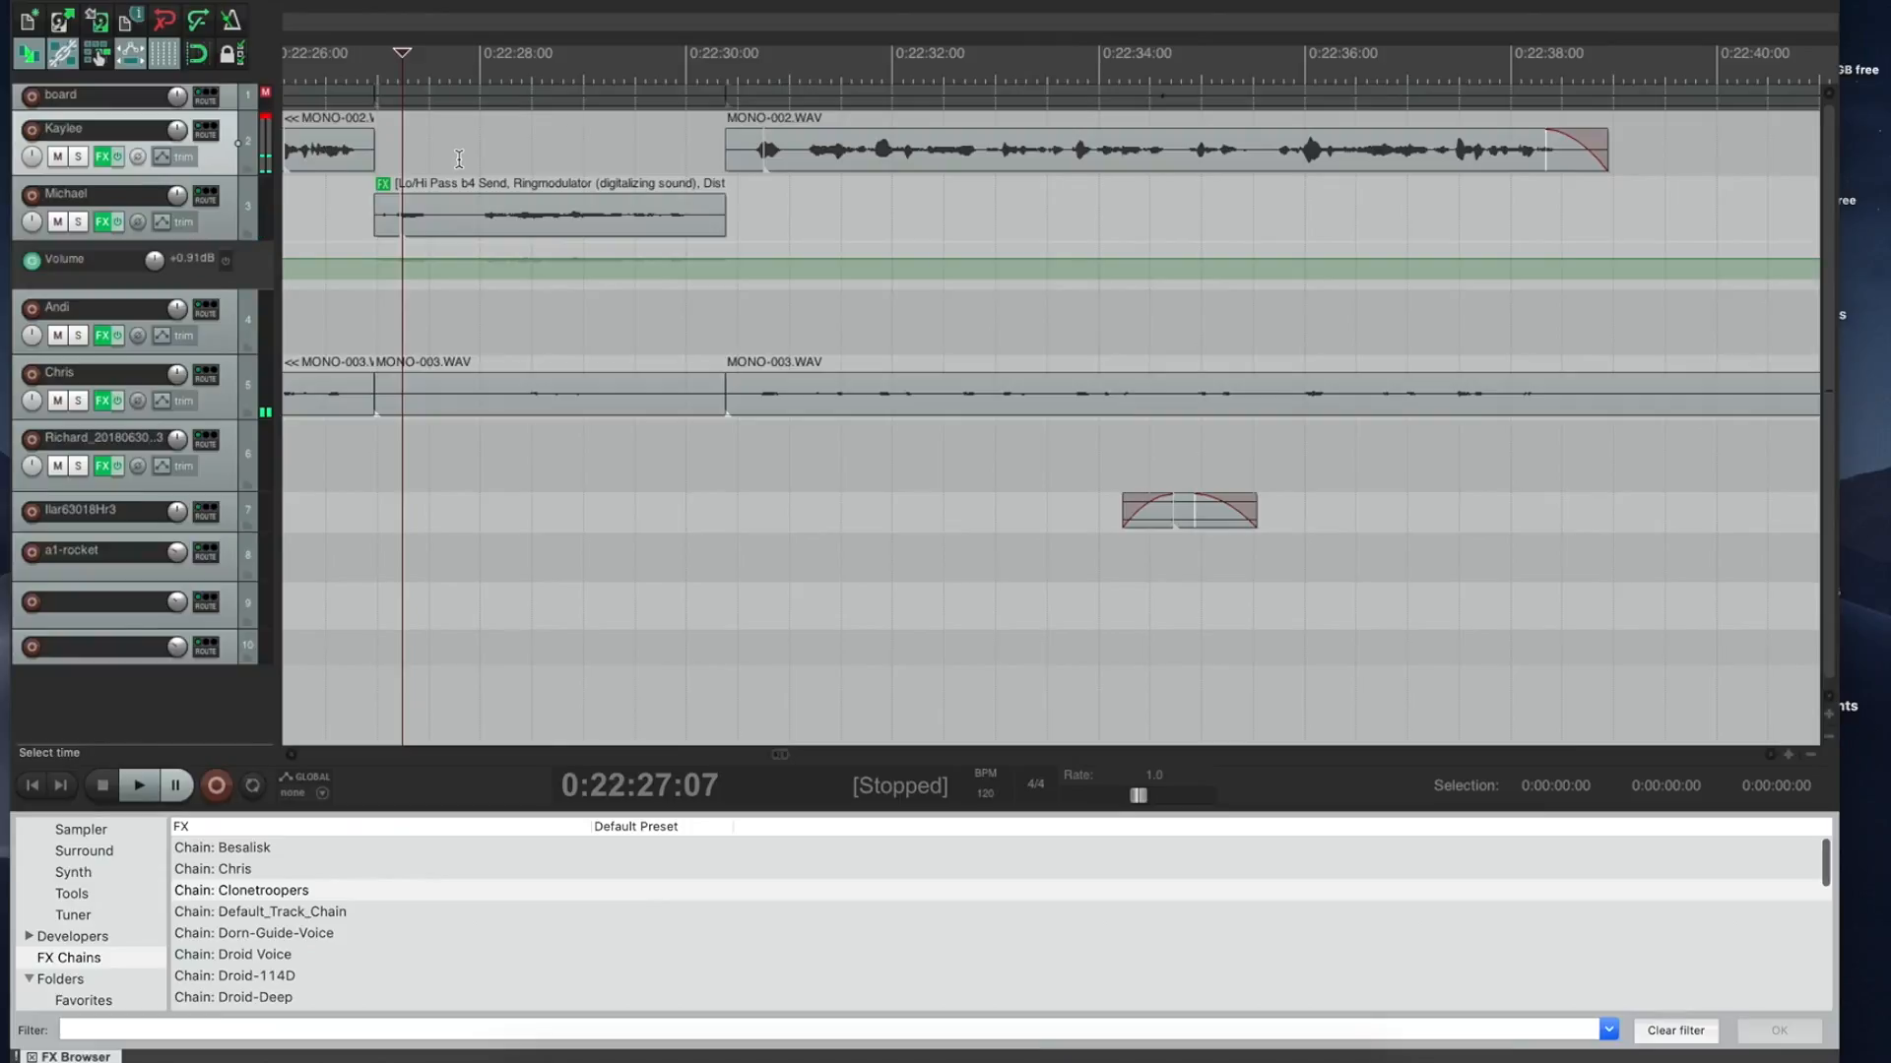
{"action": "key", "text": "super+z"}
{"action": "key", "text": "super+z"}
{"action": "key", "text": "super+z"}
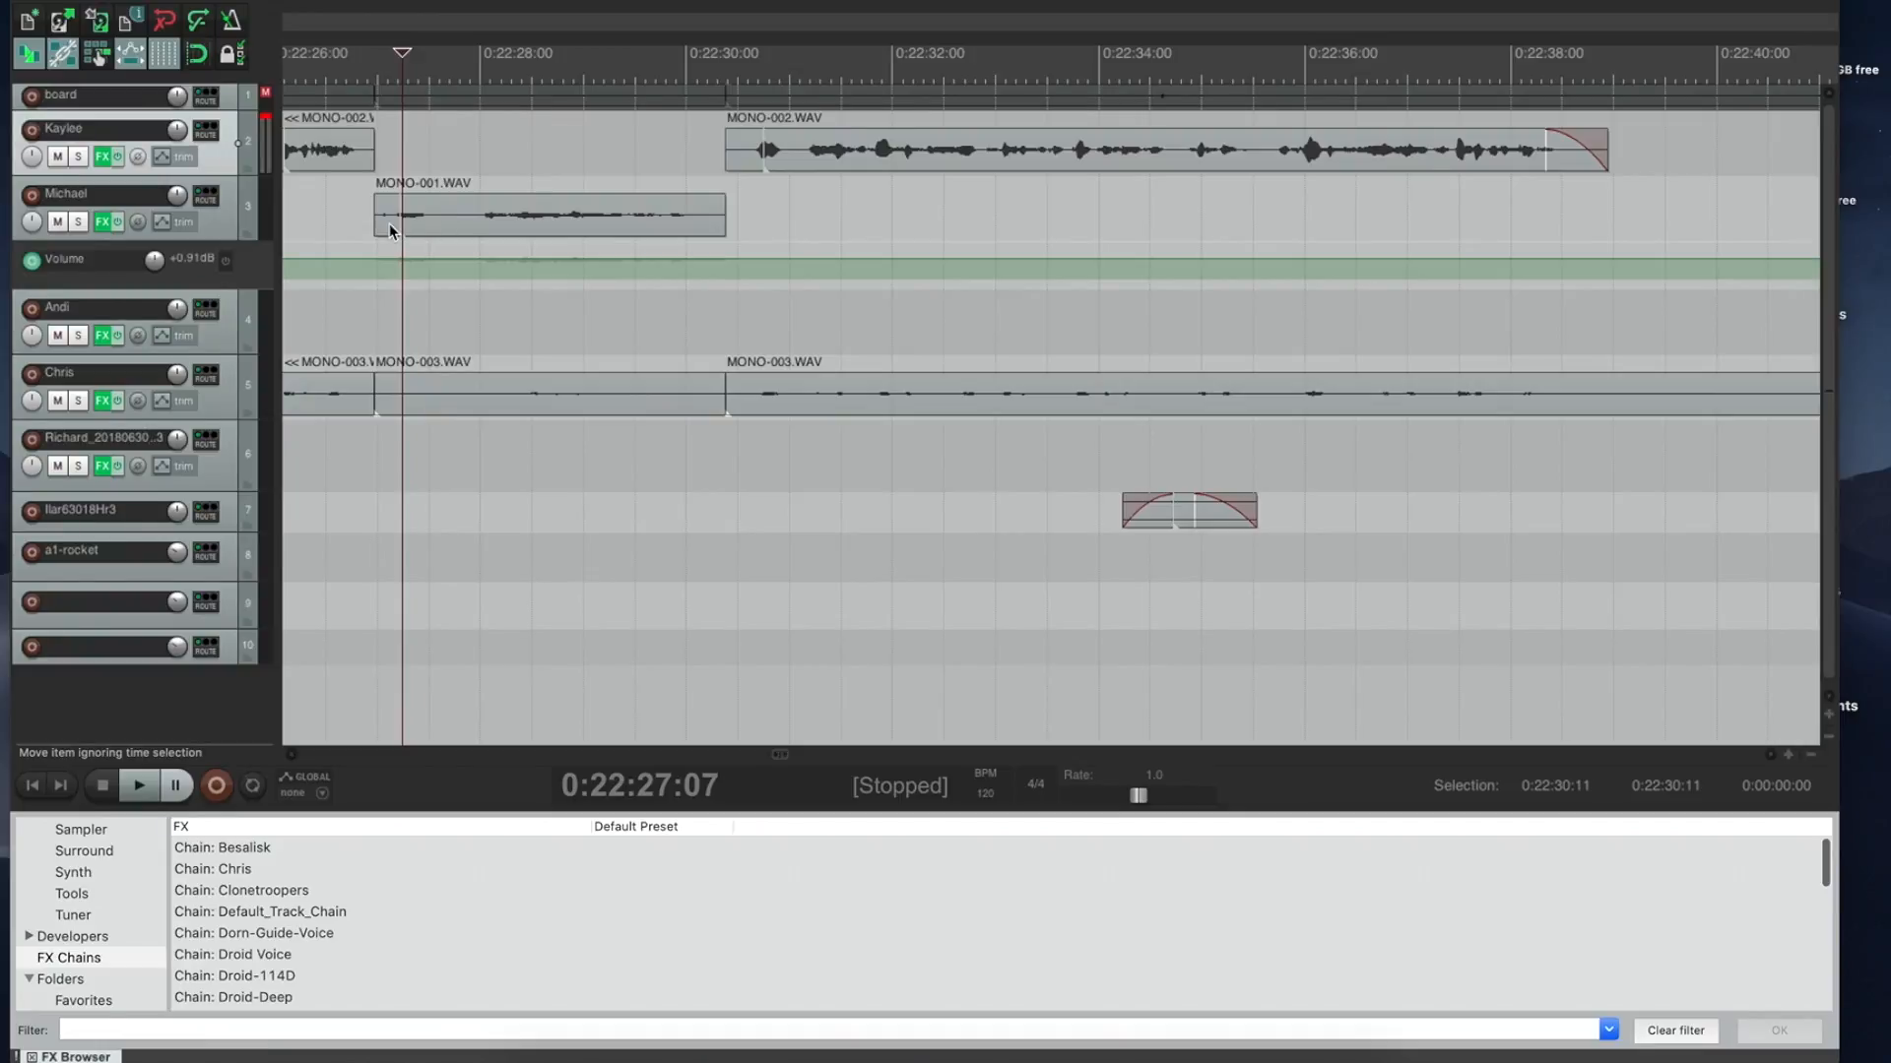
{"action": "left_click", "coordinate": [232, 233]}
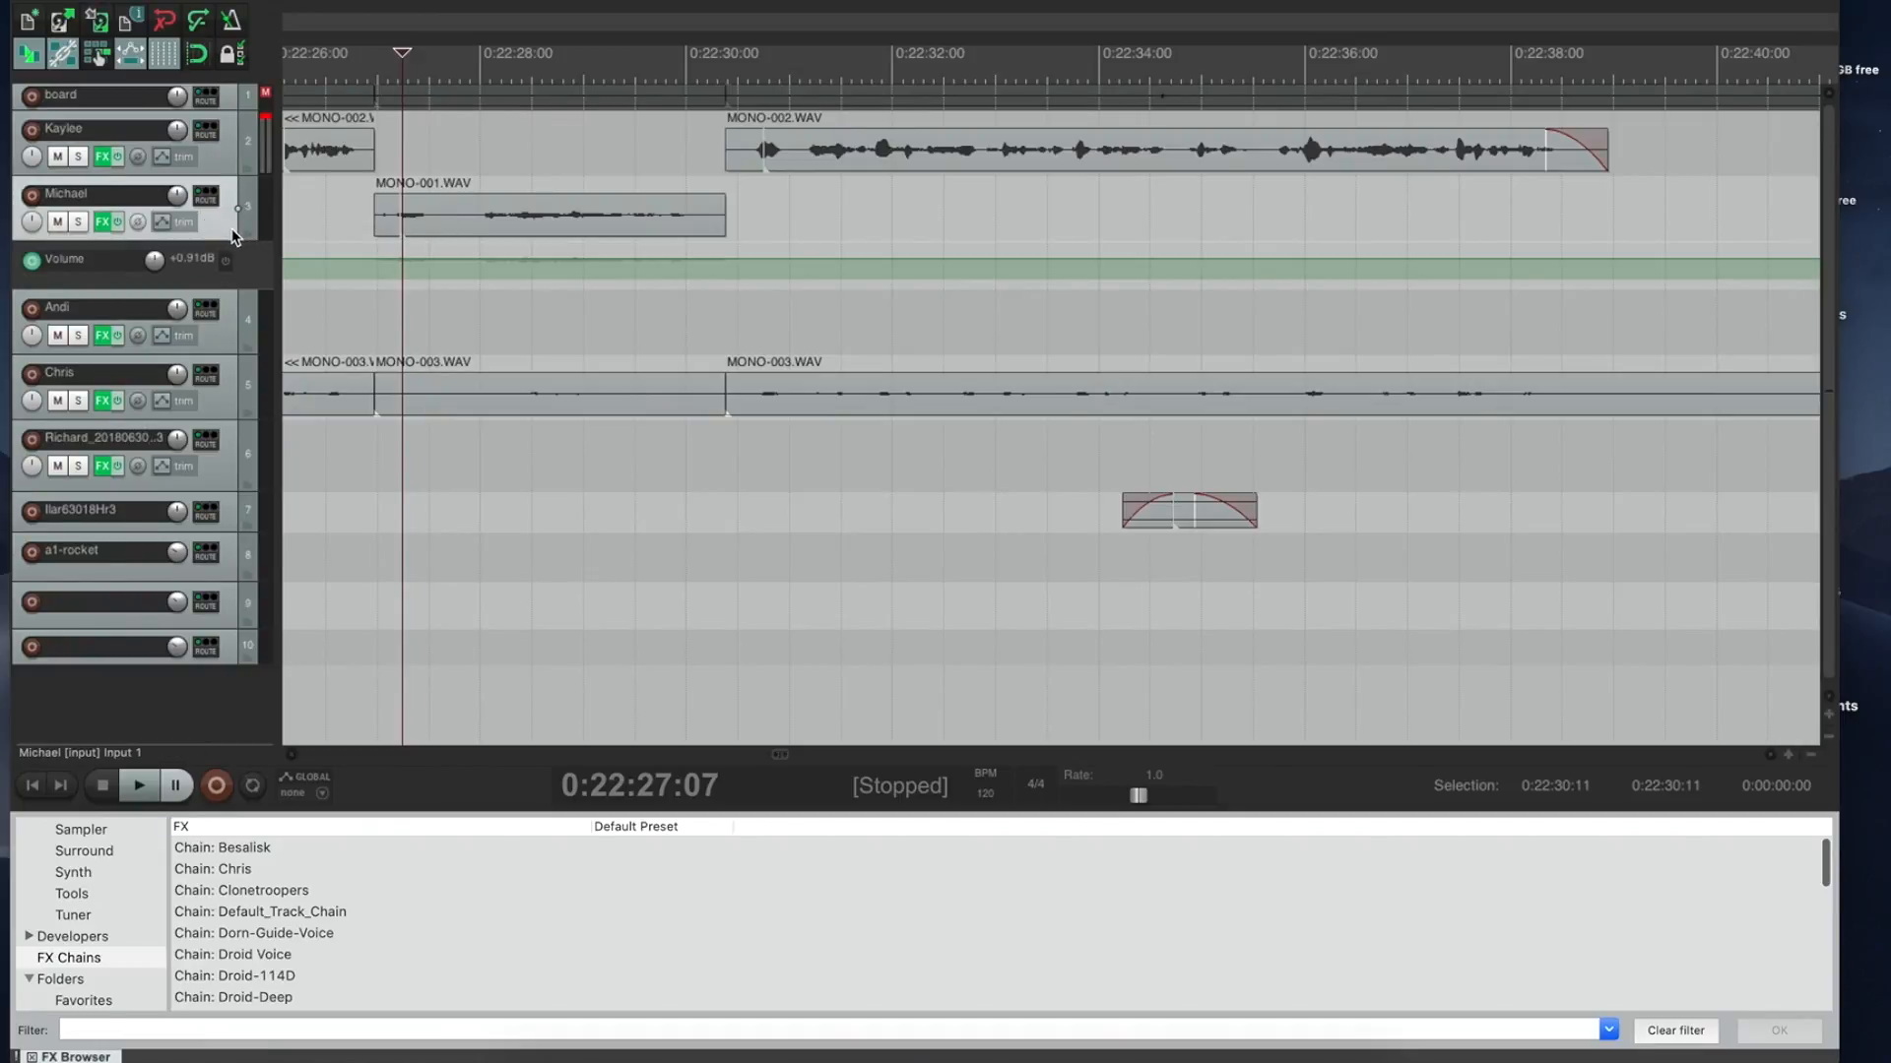
{"action": "left_click", "coordinate": [409, 224]}
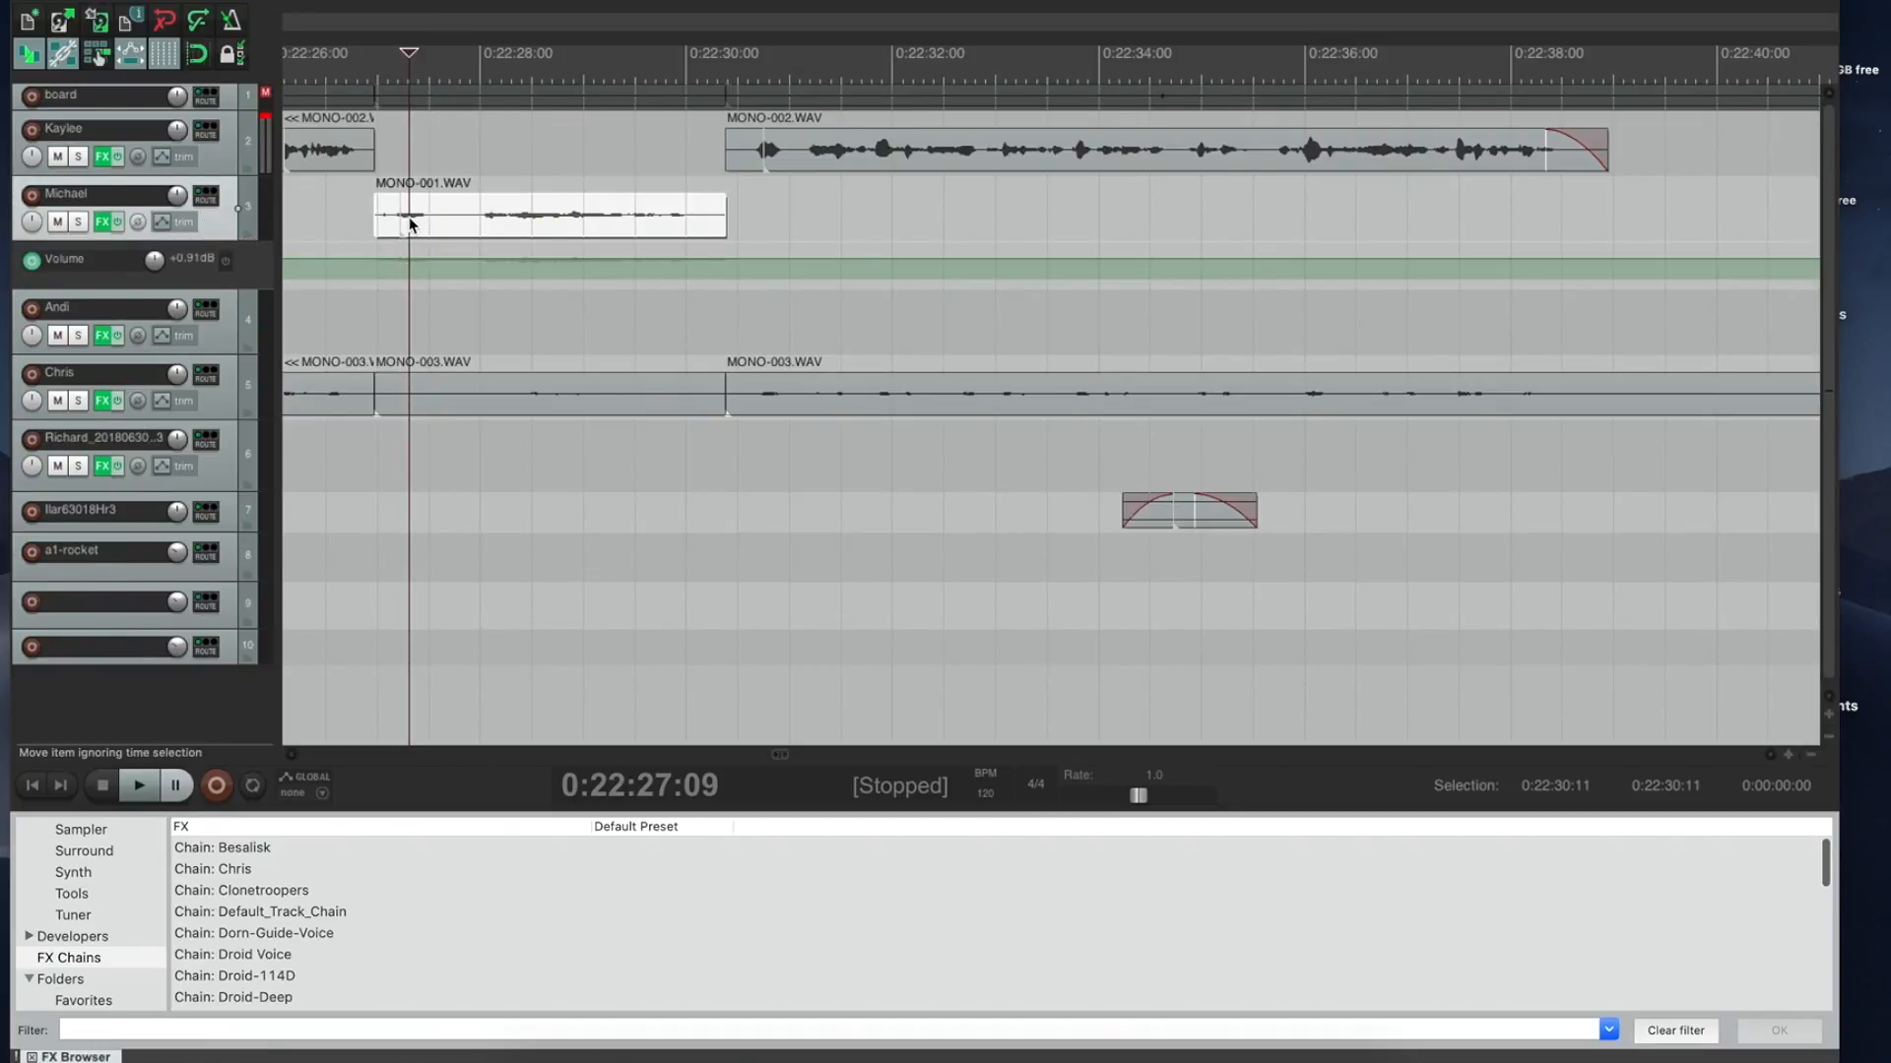
{"action": "double_click", "coordinate": [410, 224]}
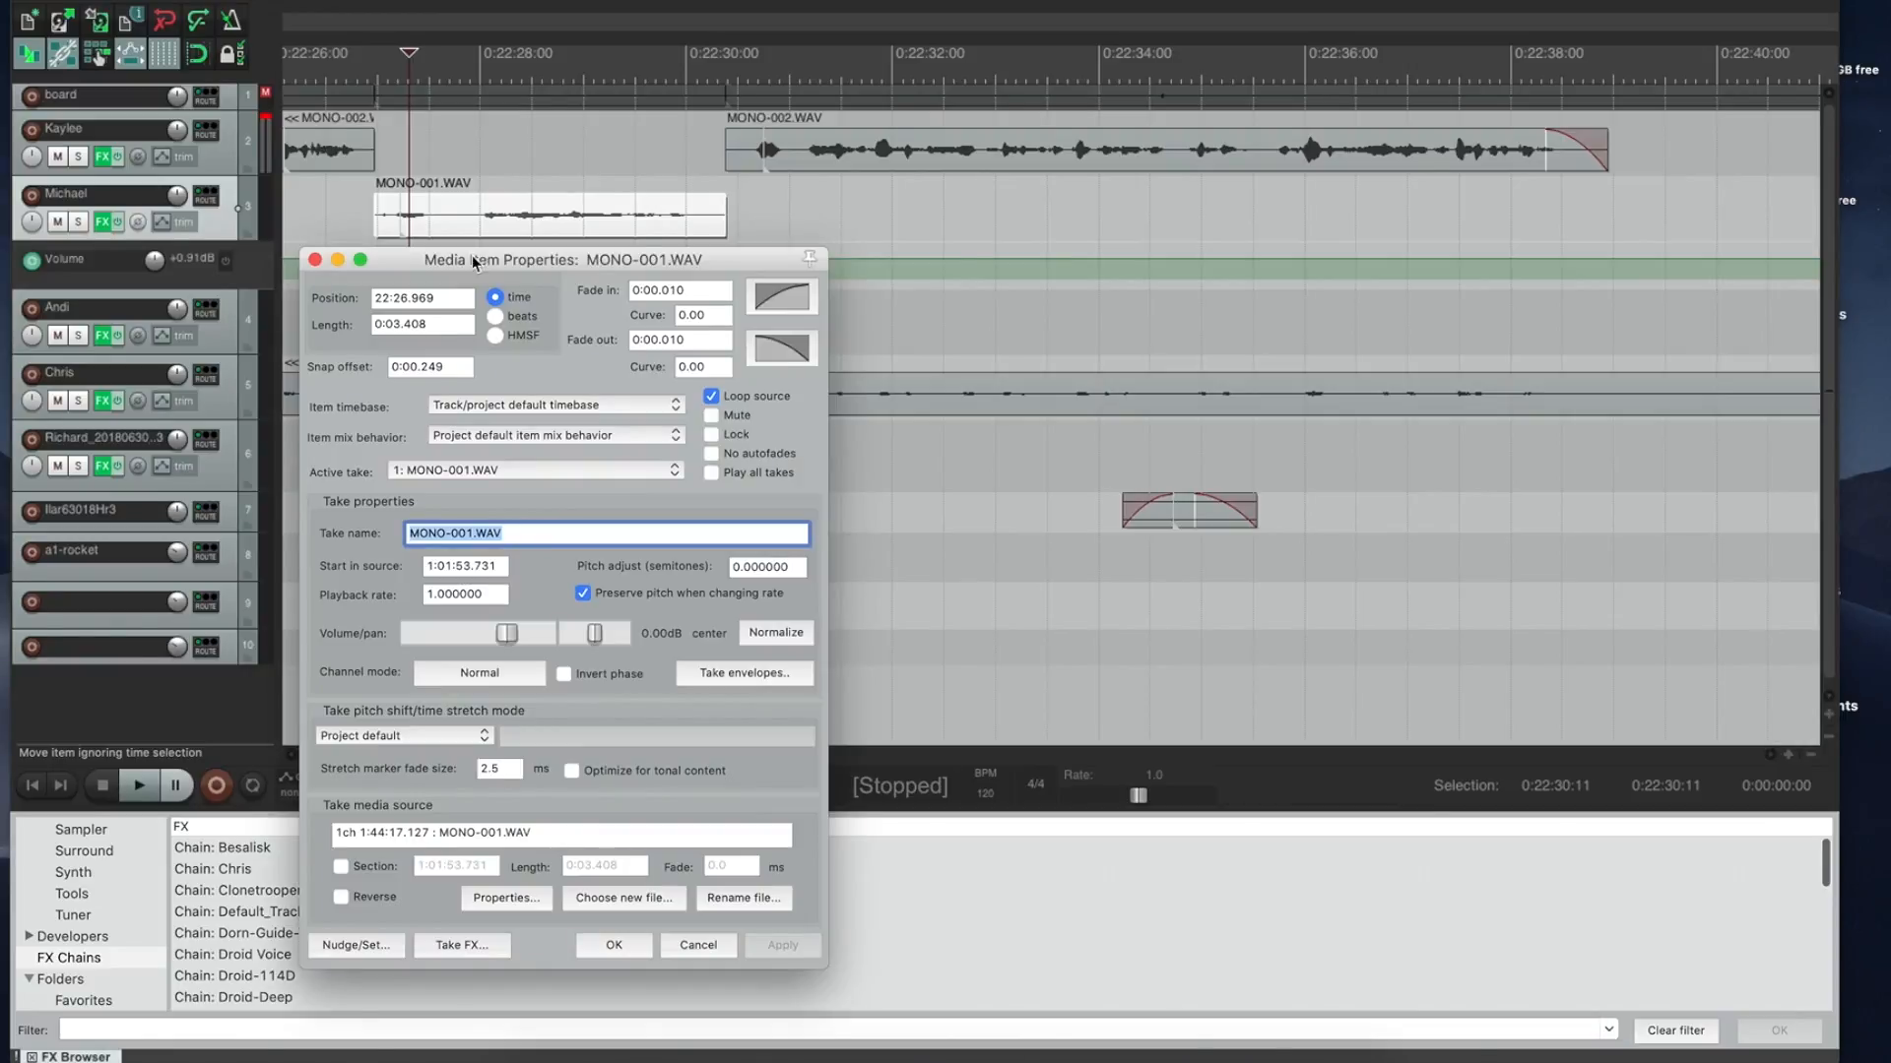
{"action": "left_click", "coordinate": [458, 942]}
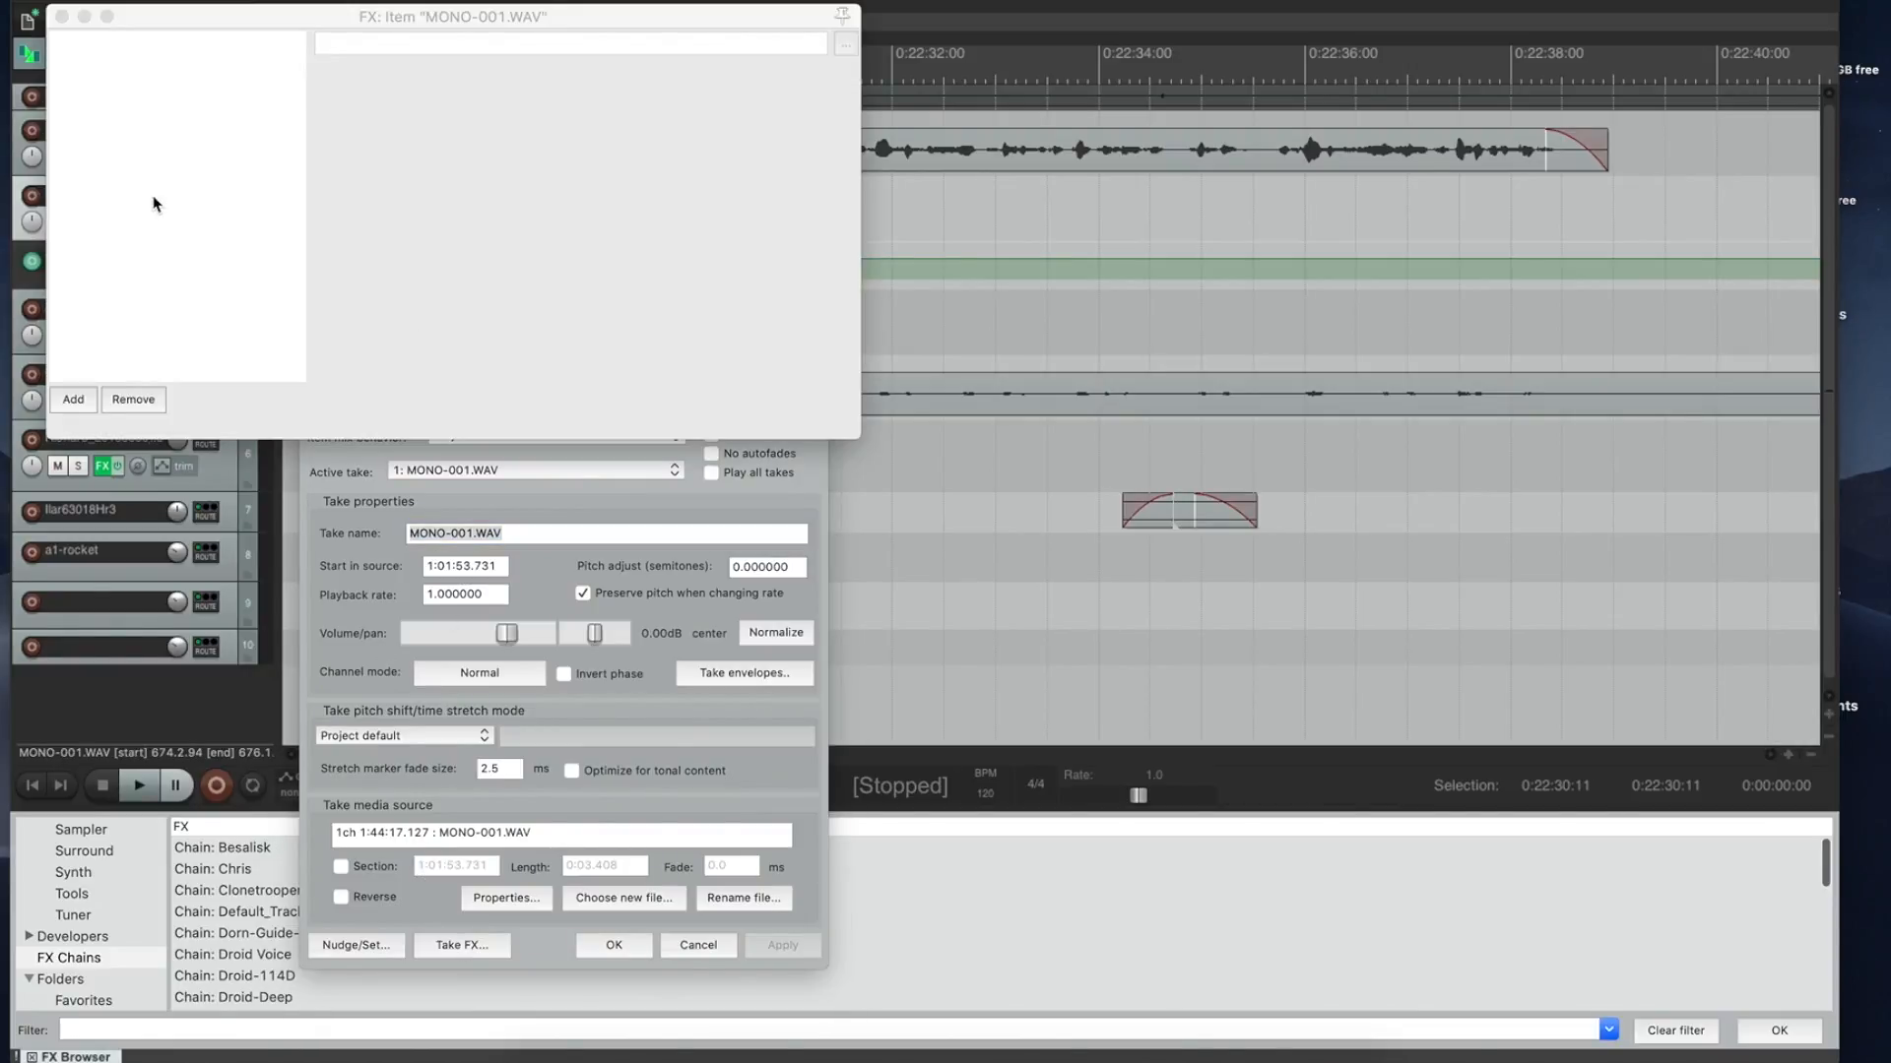
{"action": "left_click", "coordinate": [61, 16]}
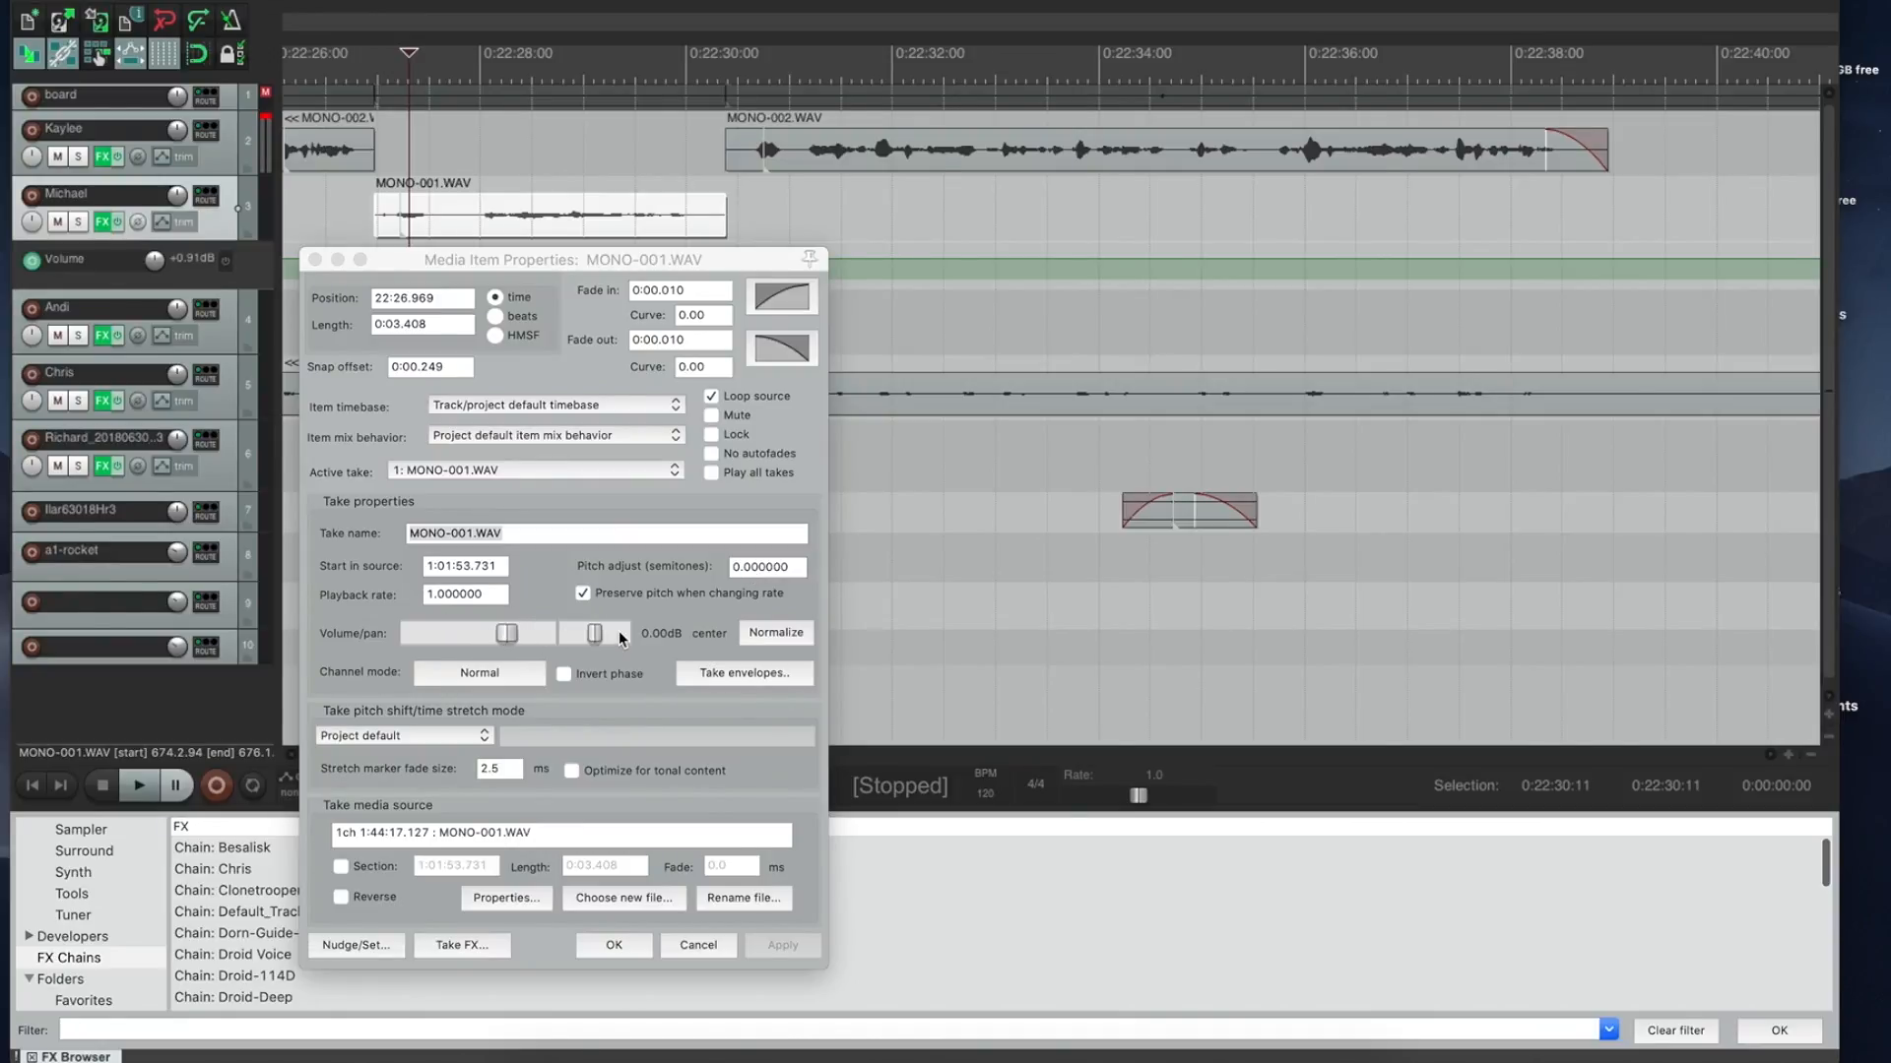
{"action": "left_click", "coordinate": [609, 945]}
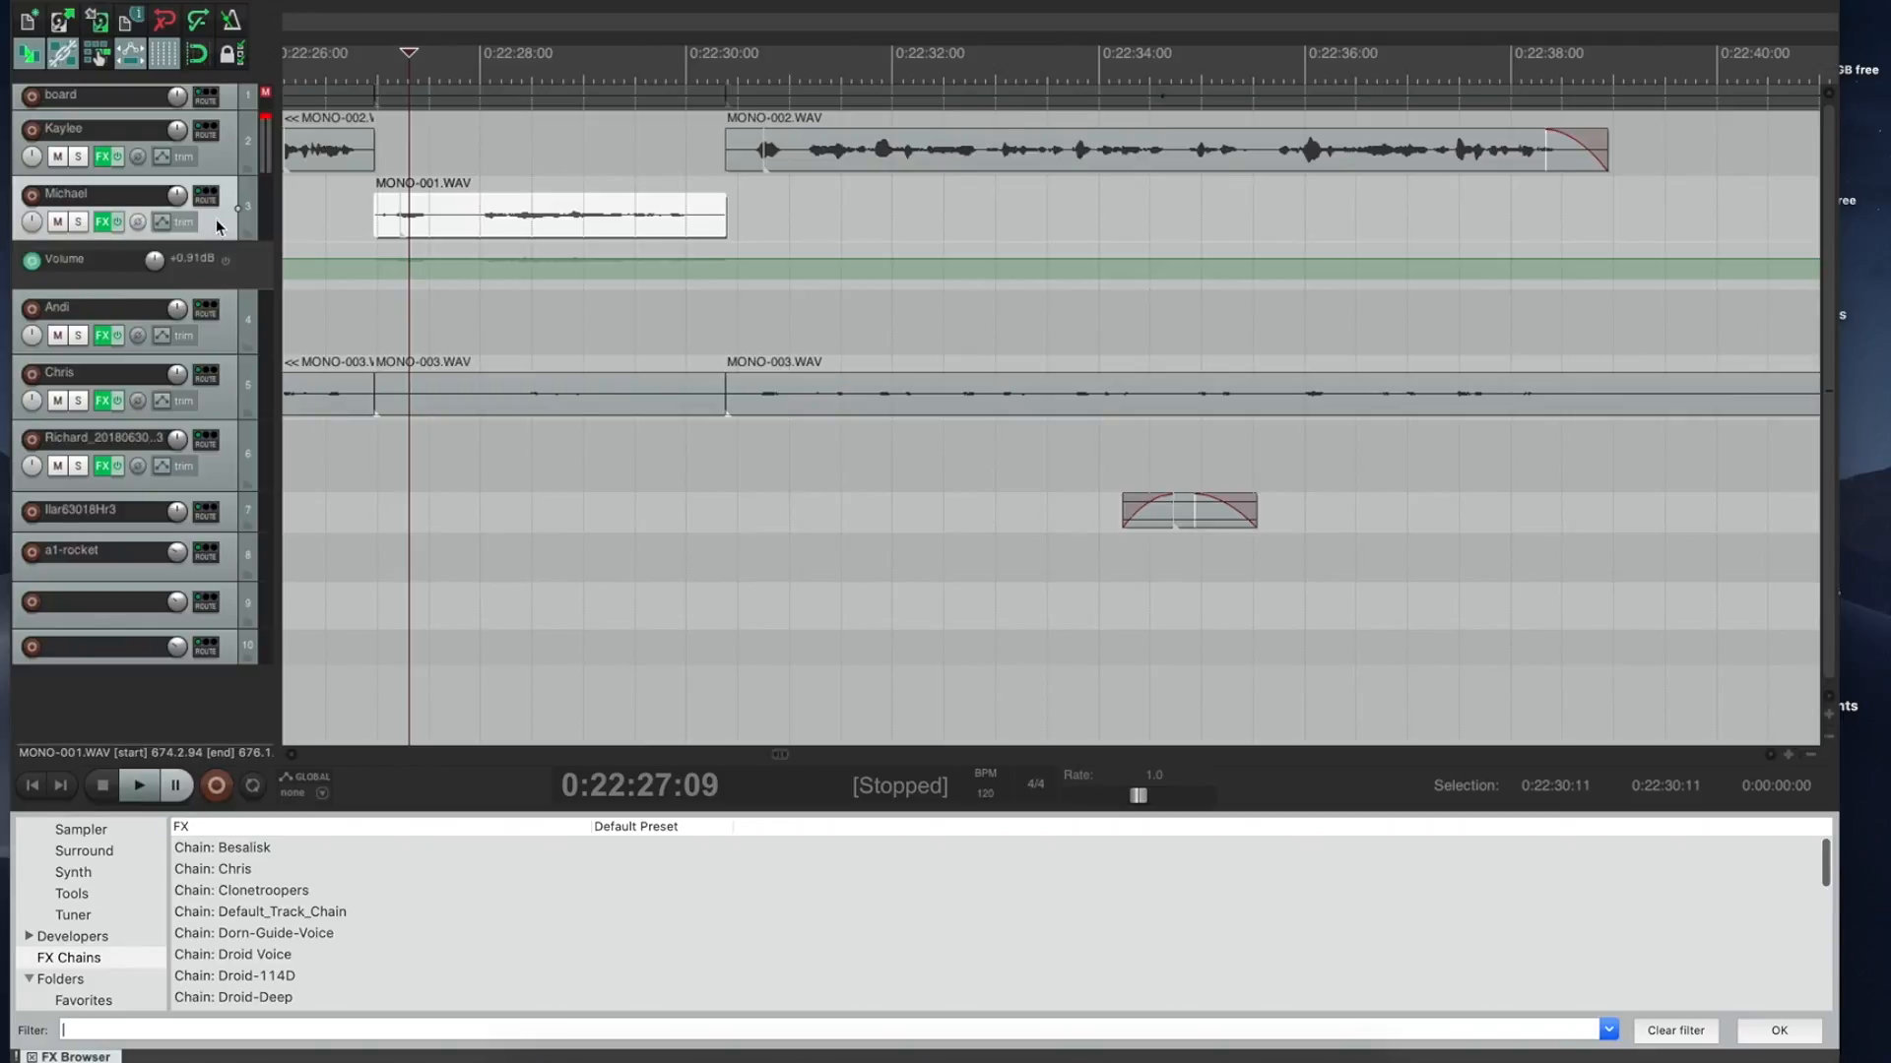
{"action": "key", "text": "v"}
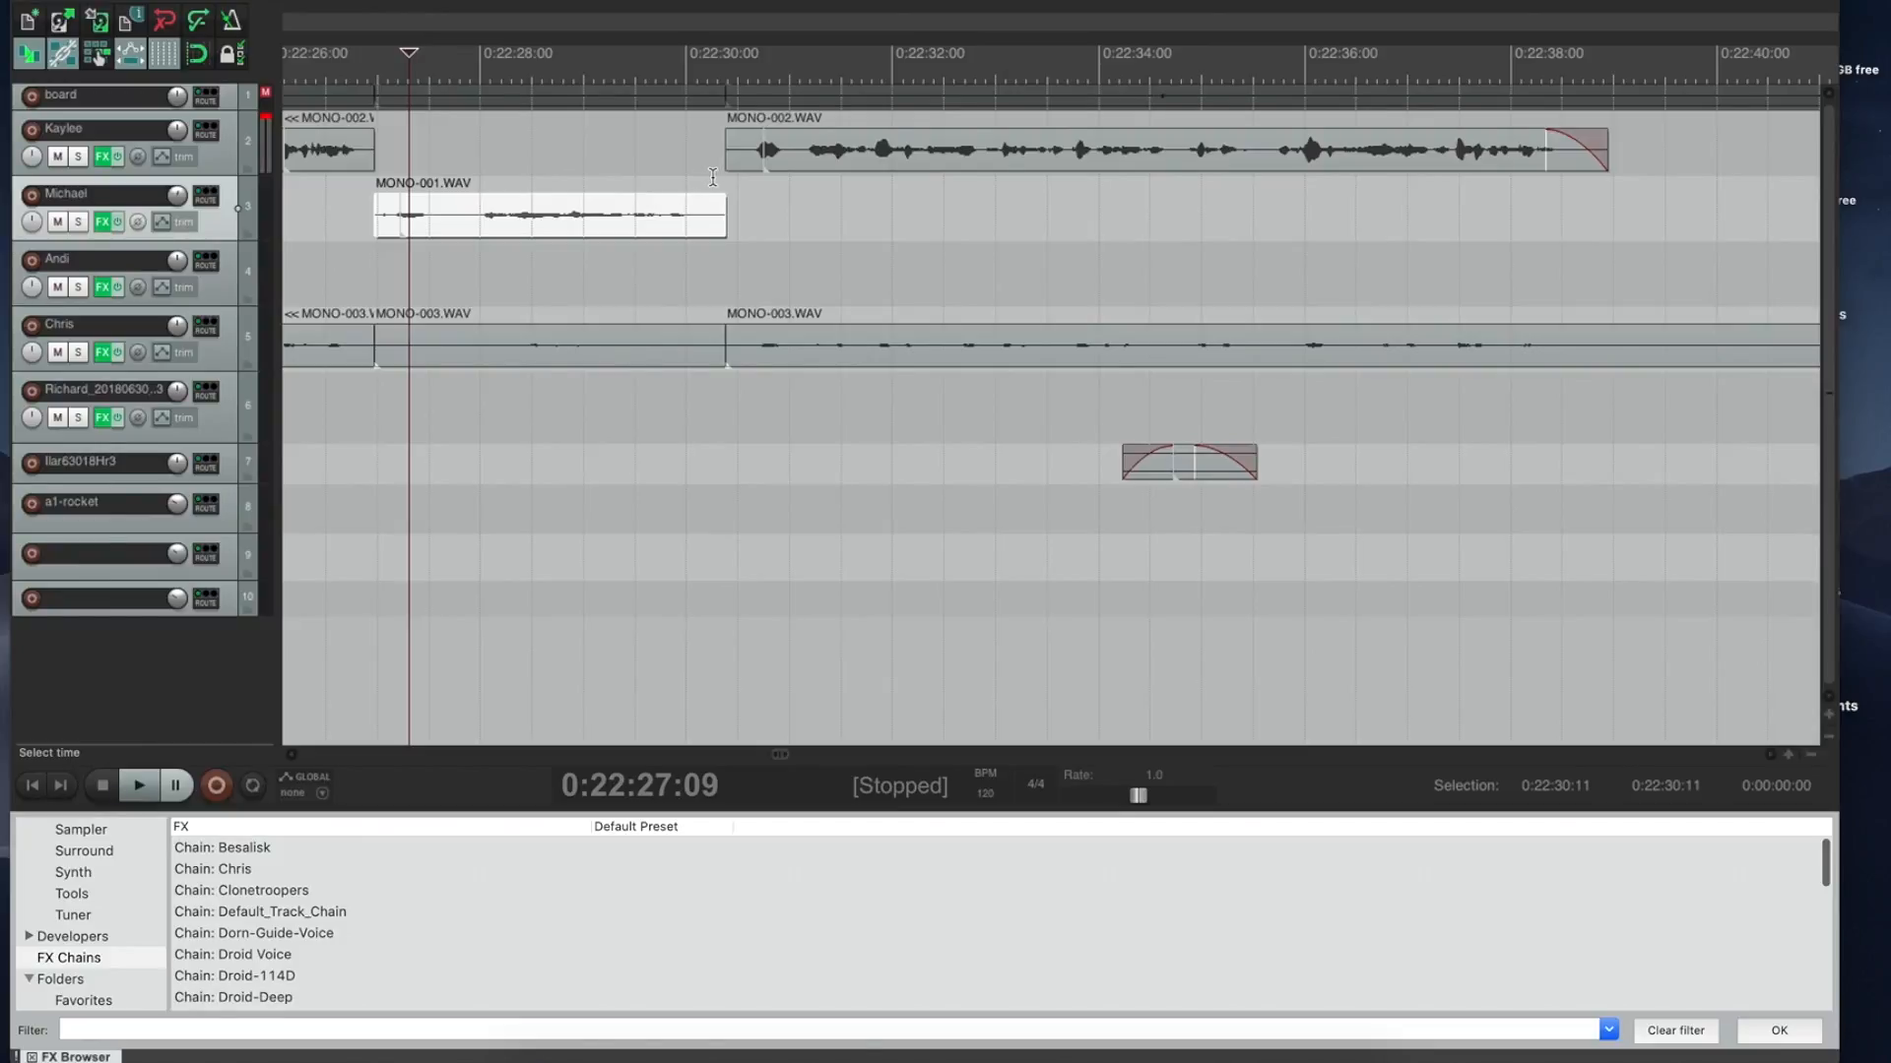
{"action": "left_click_drag", "start_coordinate": [710, 177], "coordinate": [736, 178]}
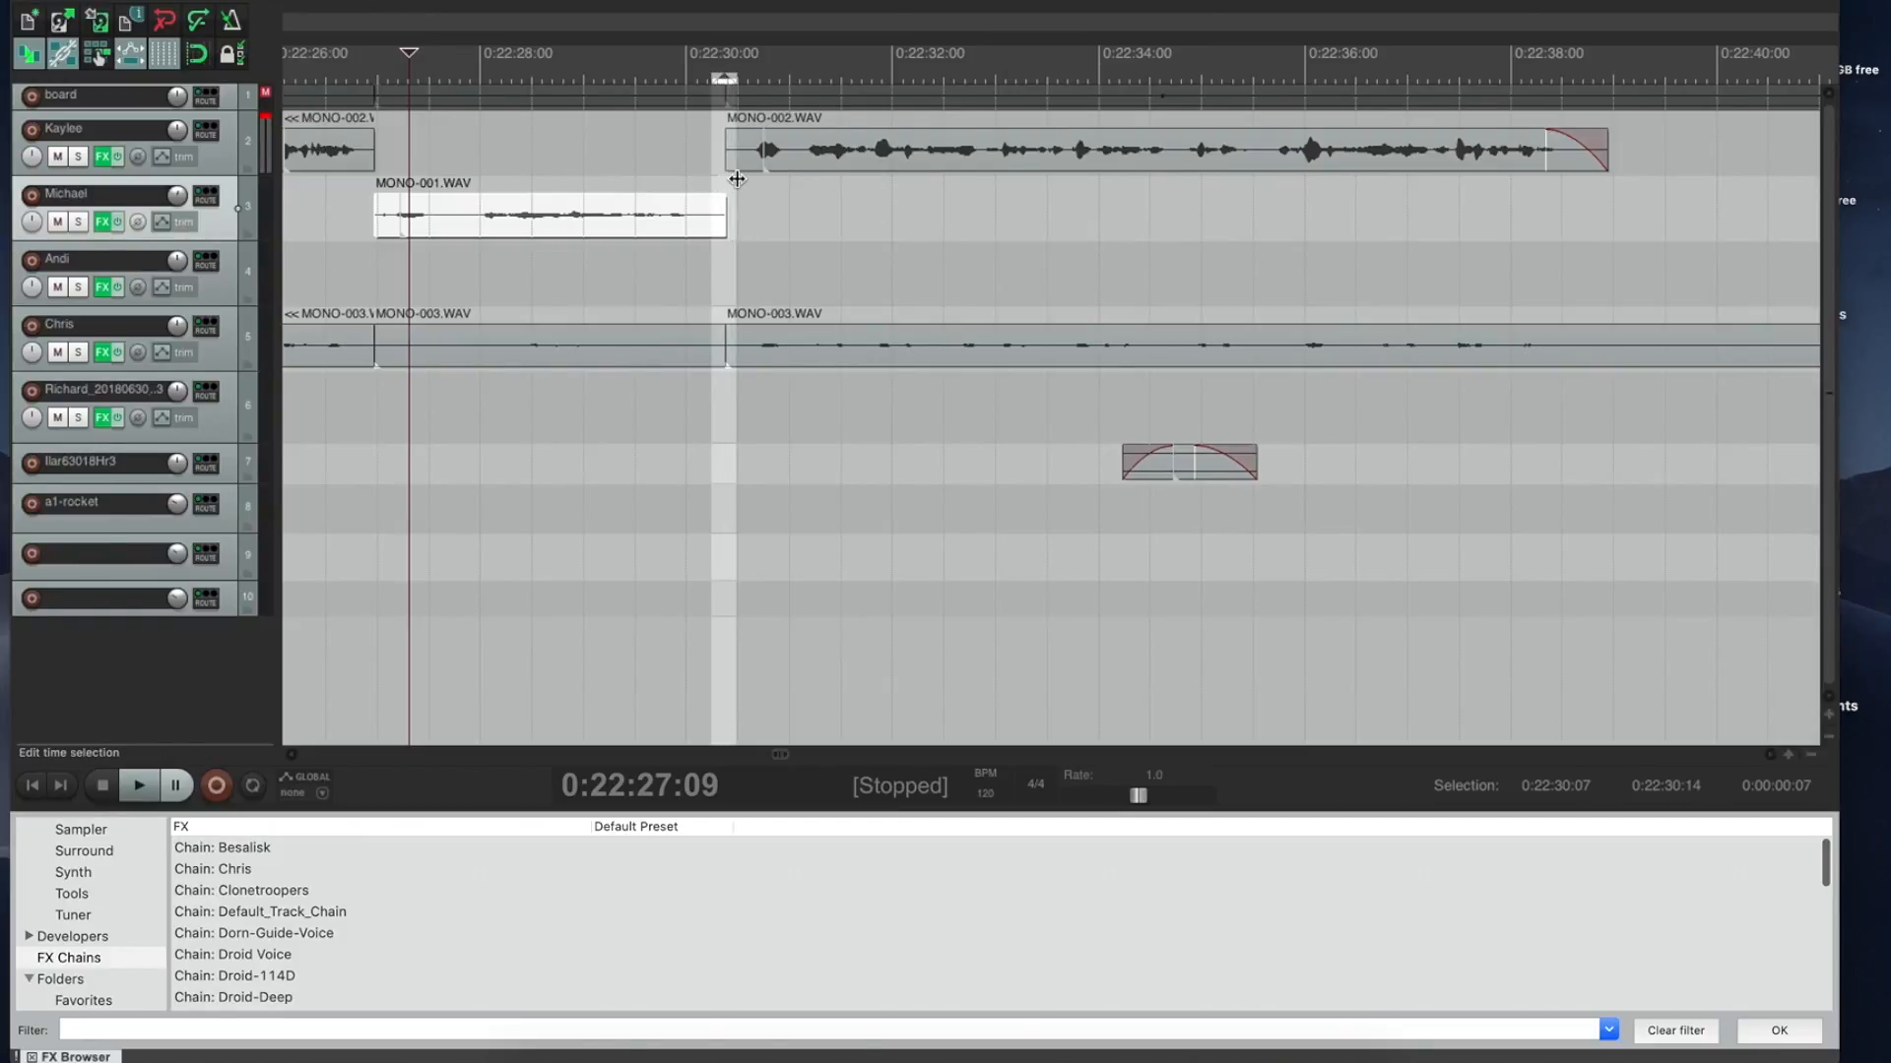
{"action": "key", "text": "ctrl+Delete"}
{"action": "left_click", "coordinate": [613, 139]}
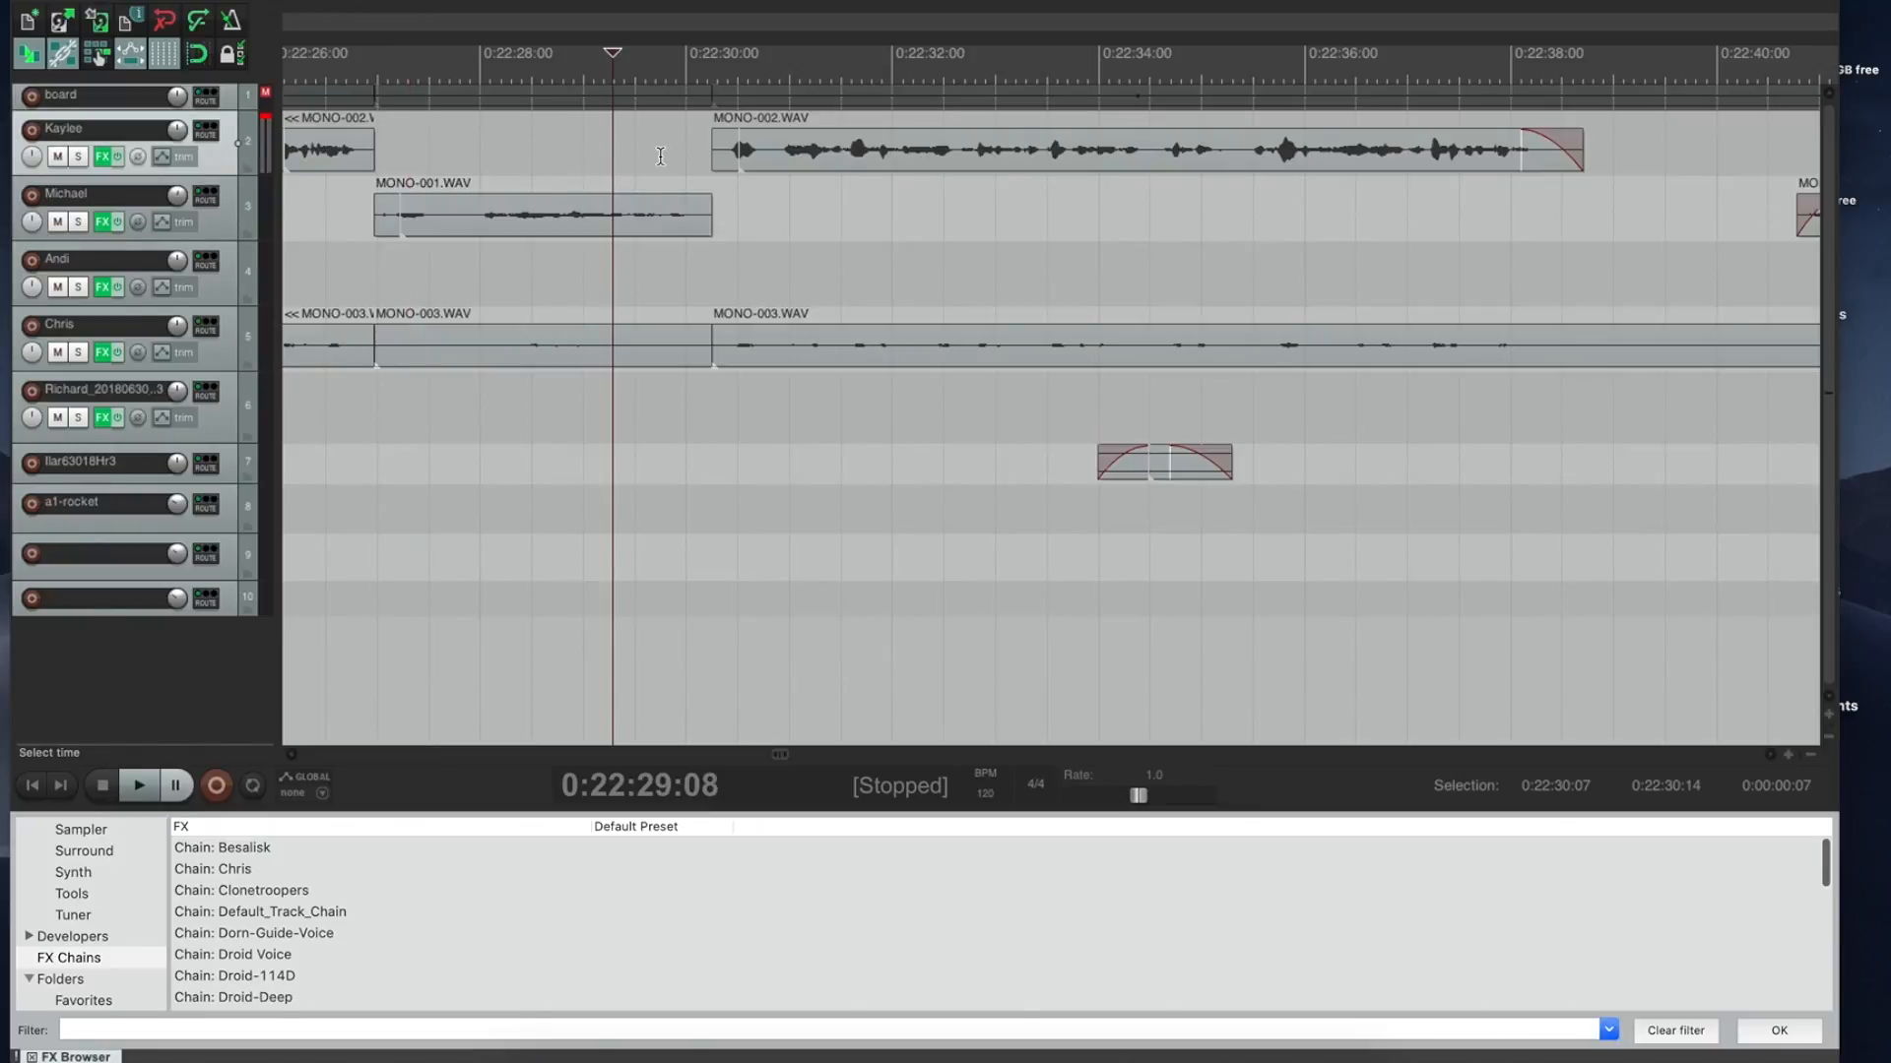
{"action": "key", "text": "space"}
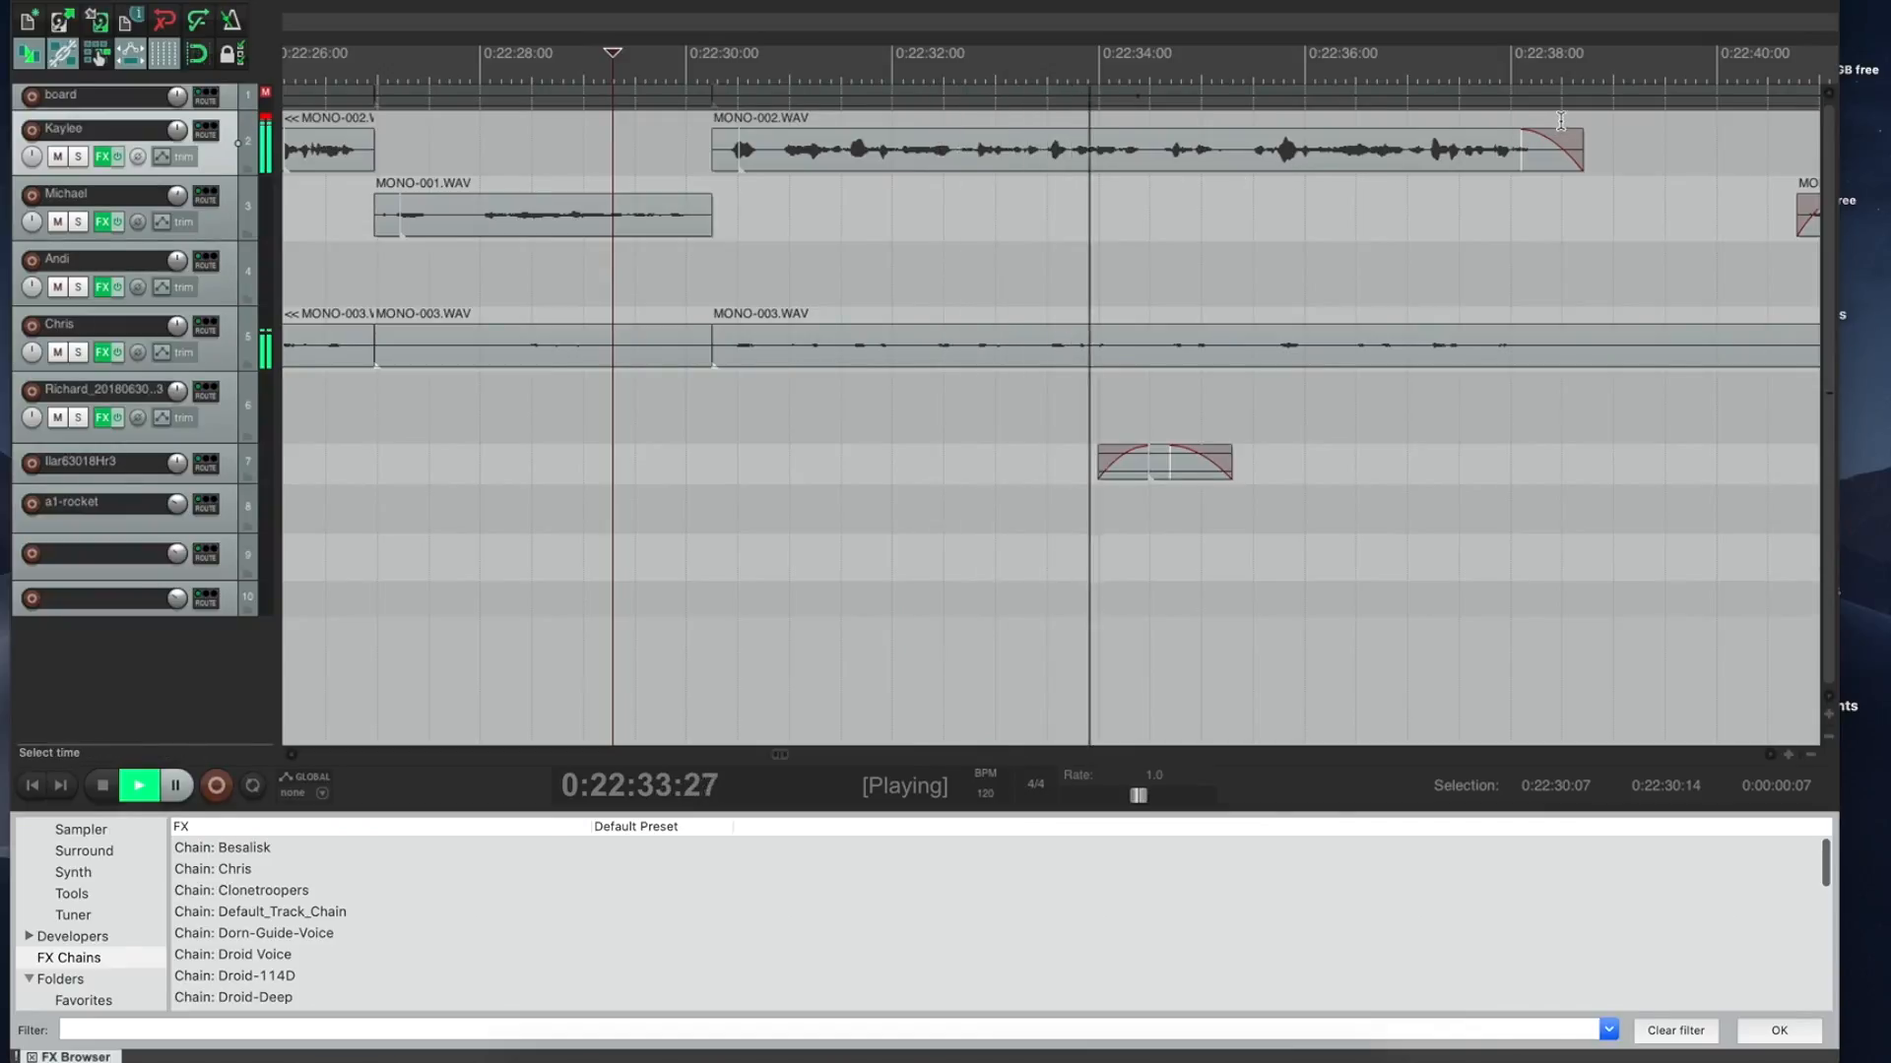
{"action": "left_click_drag", "start_coordinate": [1562, 117], "coordinate": [1798, 95]}
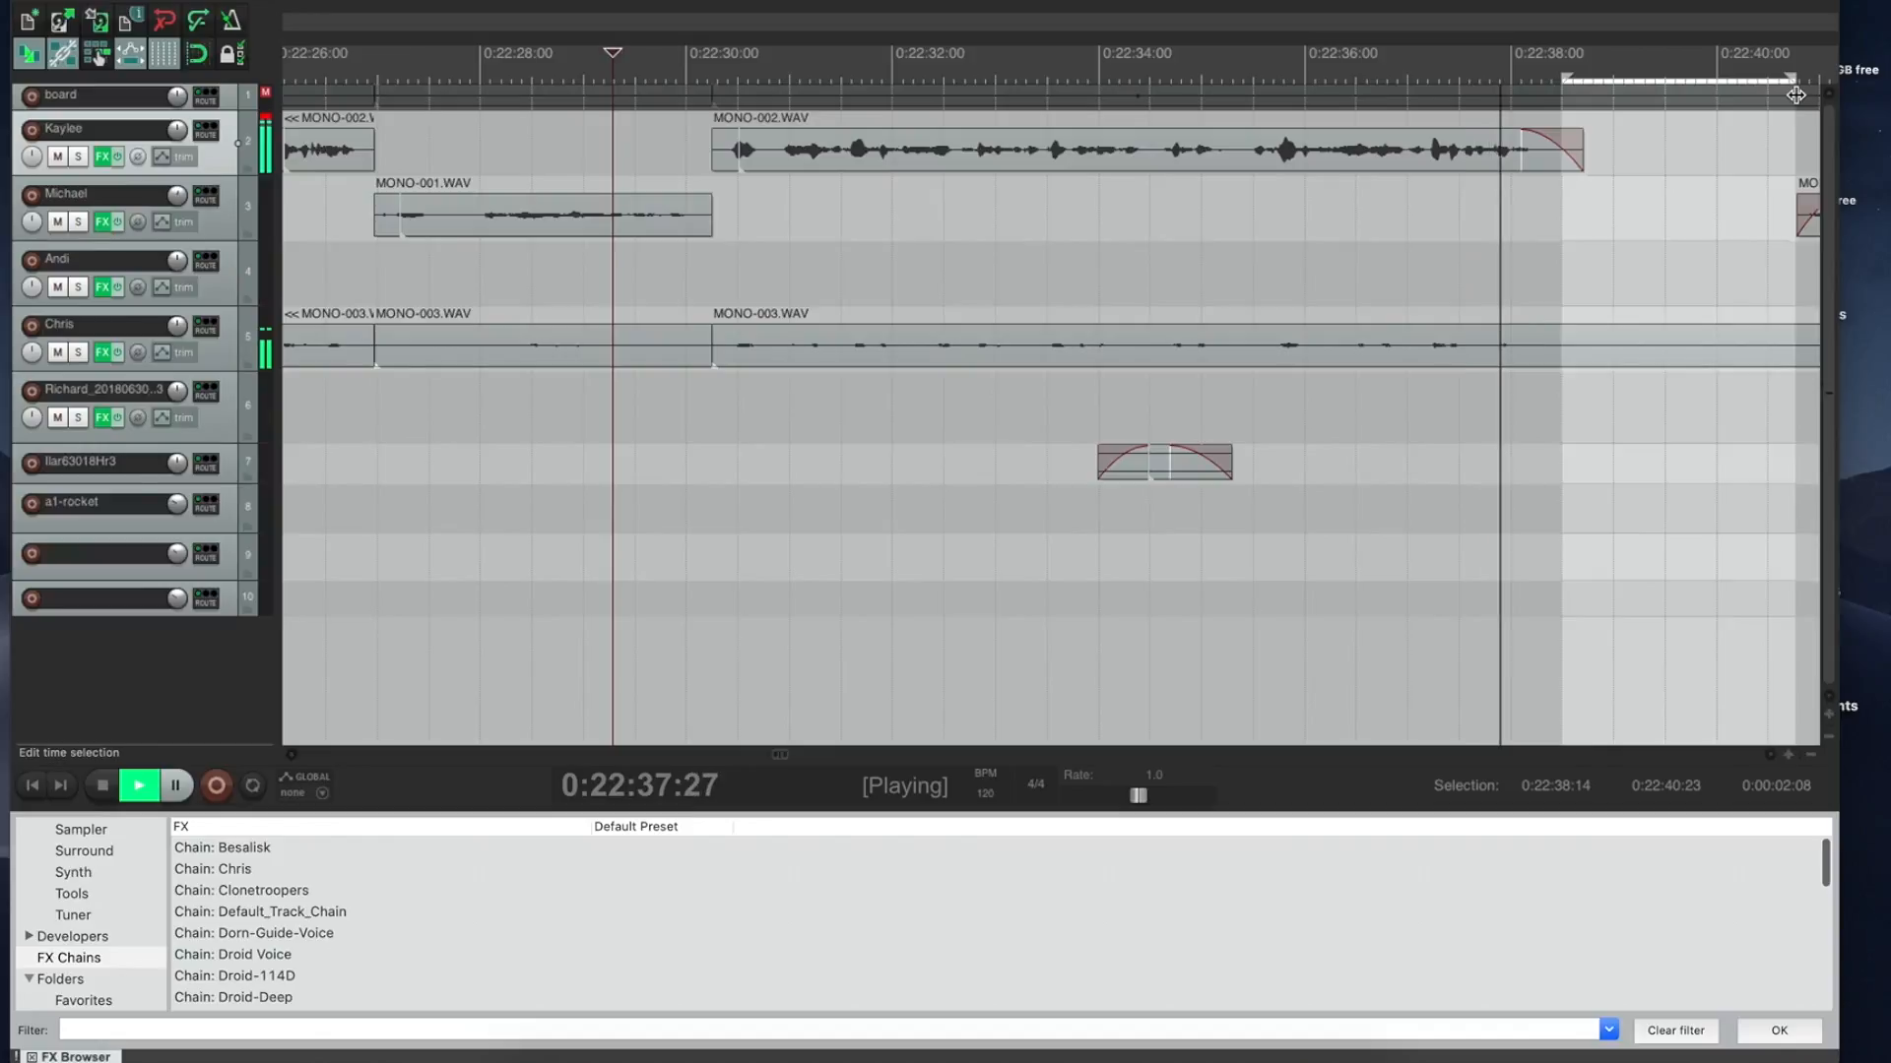
{"action": "key", "text": "Delete"}
{"action": "left_click", "coordinate": [1384, 119]}
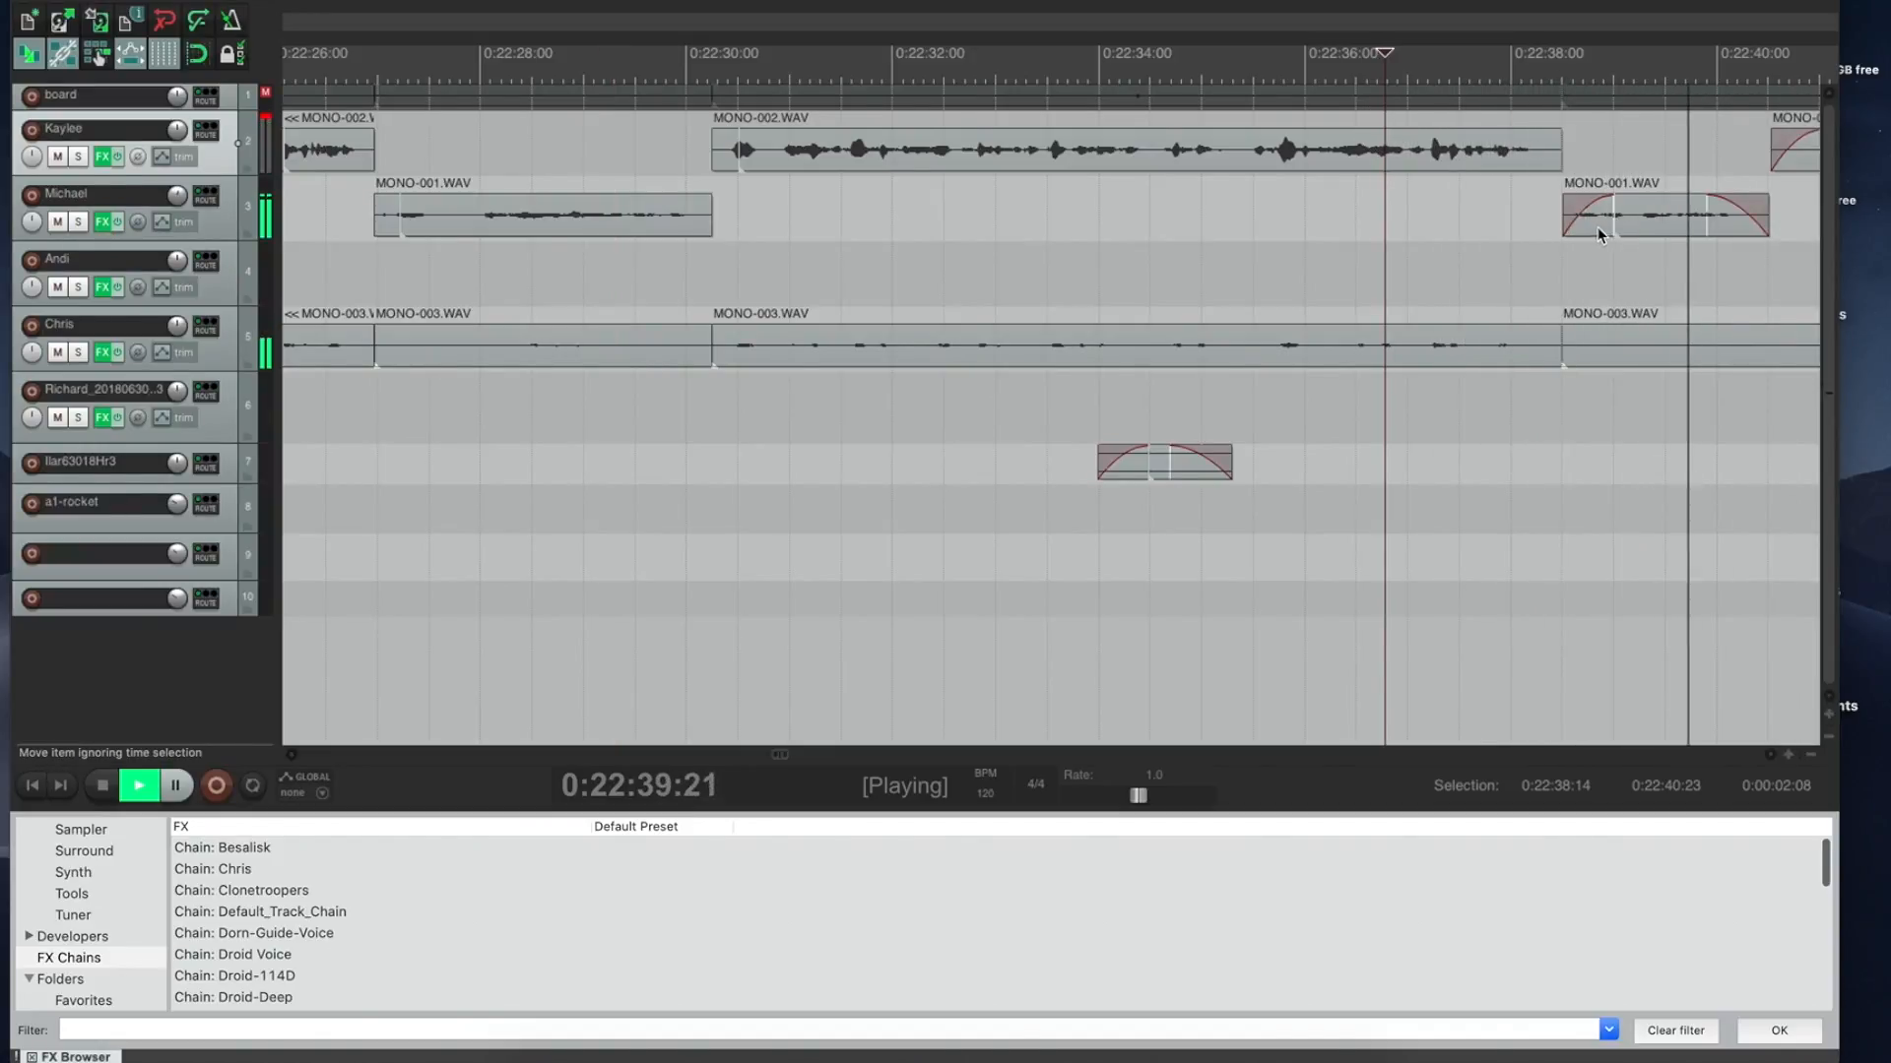
{"action": "left_click_drag", "start_coordinate": [1749, 181], "coordinate": [1802, 180]}
{"action": "key", "text": "space"}
{"action": "key", "text": "Delete"}
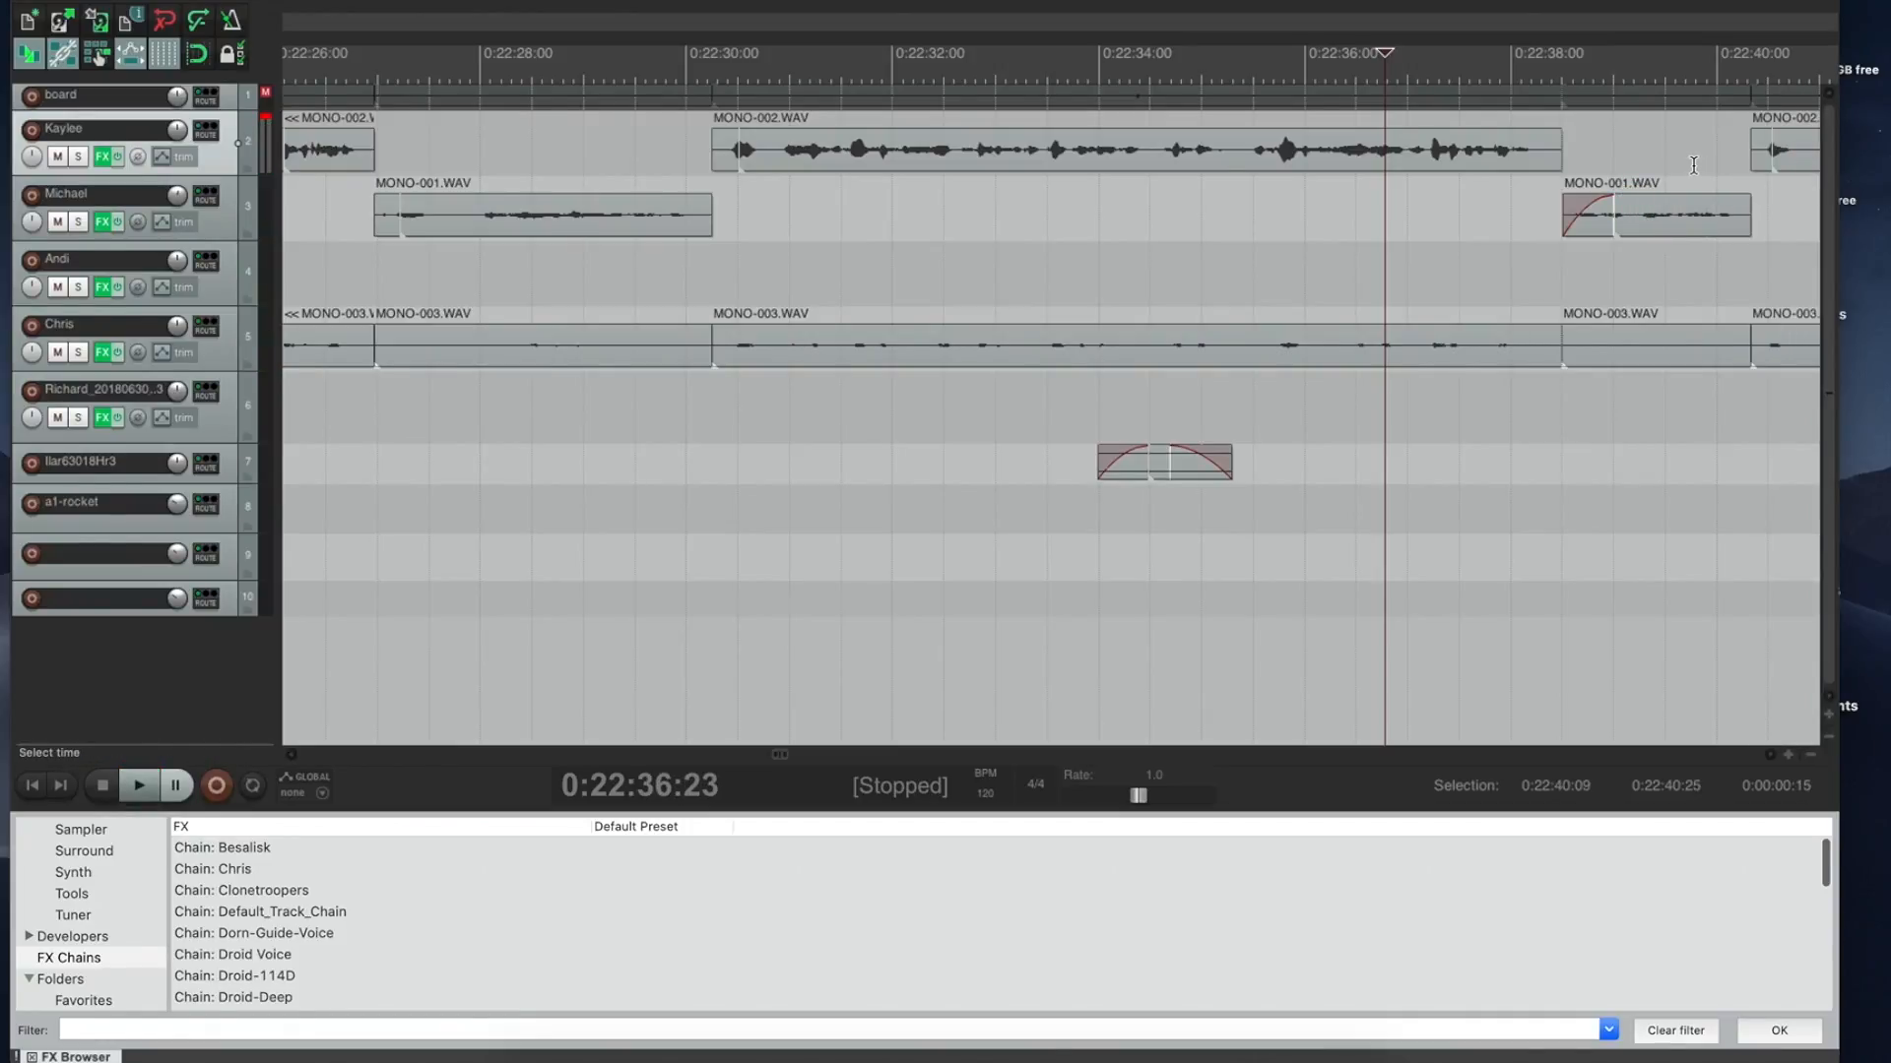
{"action": "left_click", "coordinate": [1653, 78]}
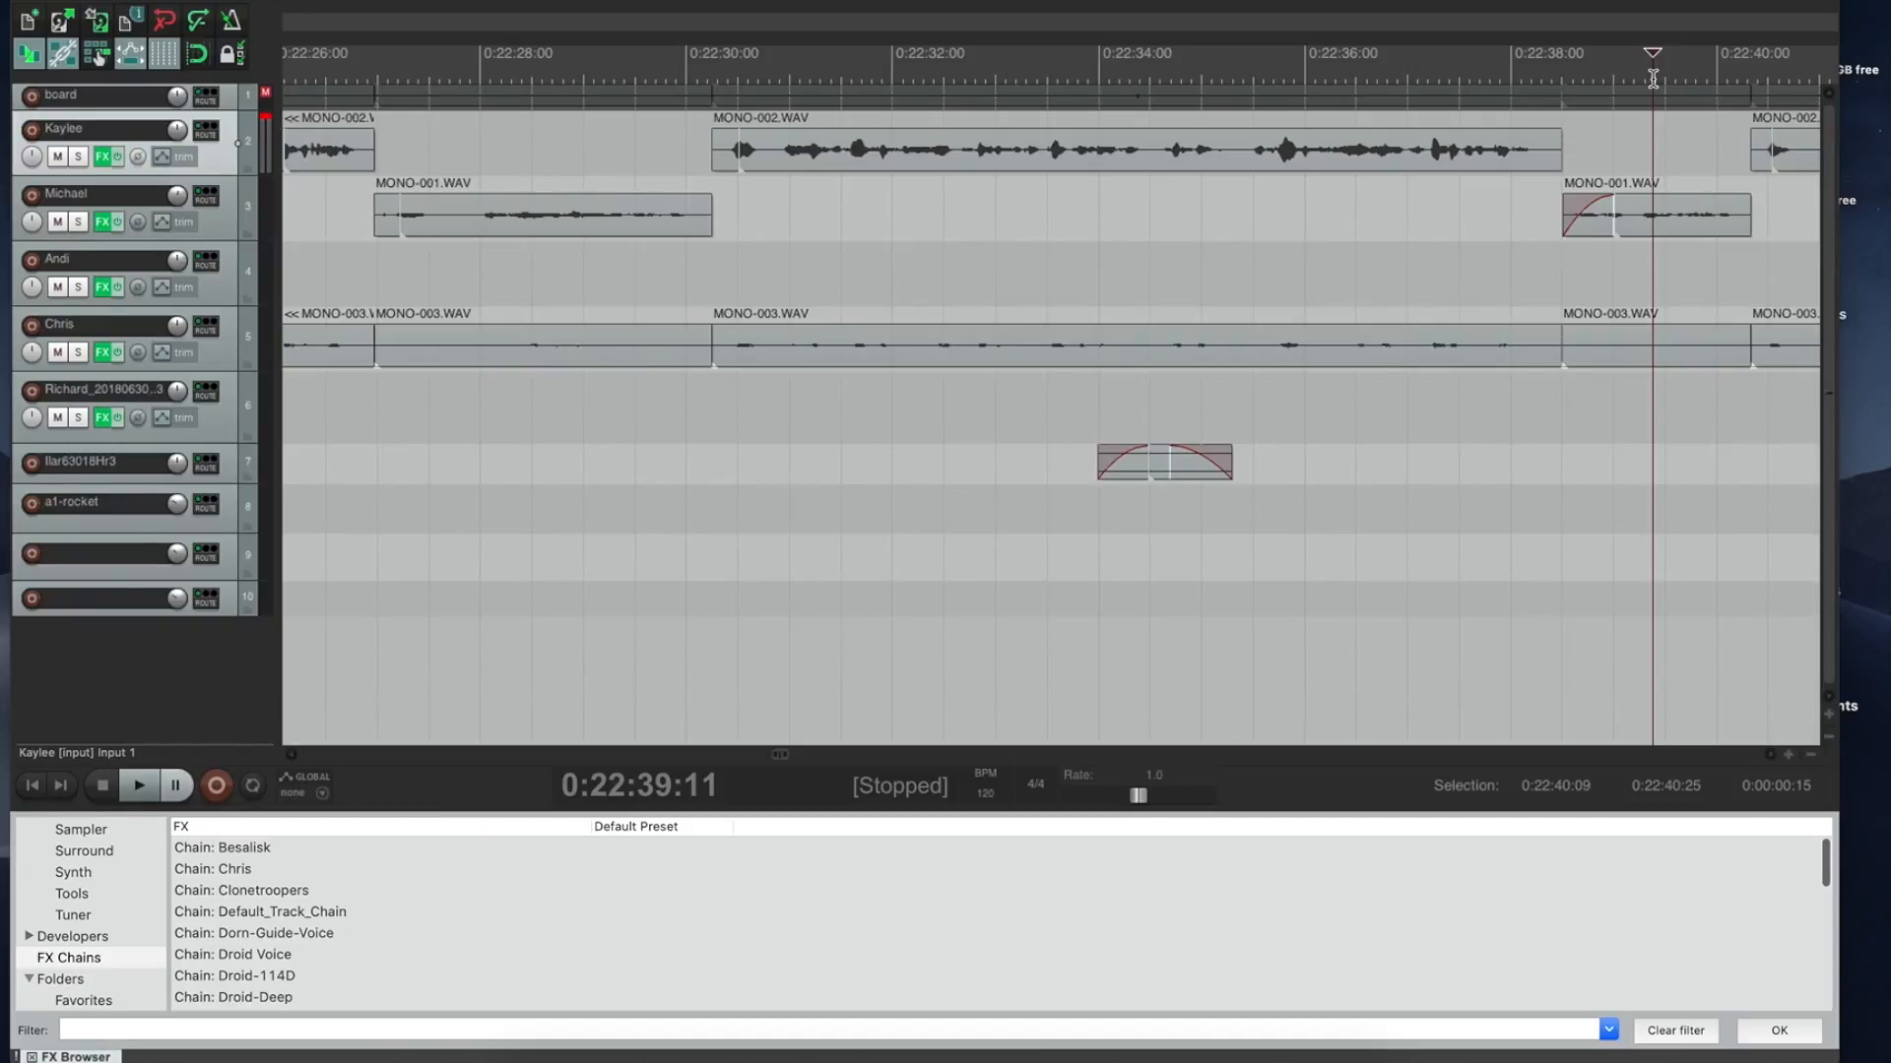
Step: Lengthen the MONO-001 clip at both its start and end, then play the passage
{"action": "left_click_drag", "start_coordinate": [1569, 229], "coordinate": [1534, 225]}
{"action": "mouse_move", "coordinate": [1756, 214]}
{"action": "left_mouse_down"}
{"action": "mouse_move", "coordinate": [1733, 211]}
{"action": "mouse_move", "coordinate": [1781, 213]}
{"action": "left_mouse_up"}
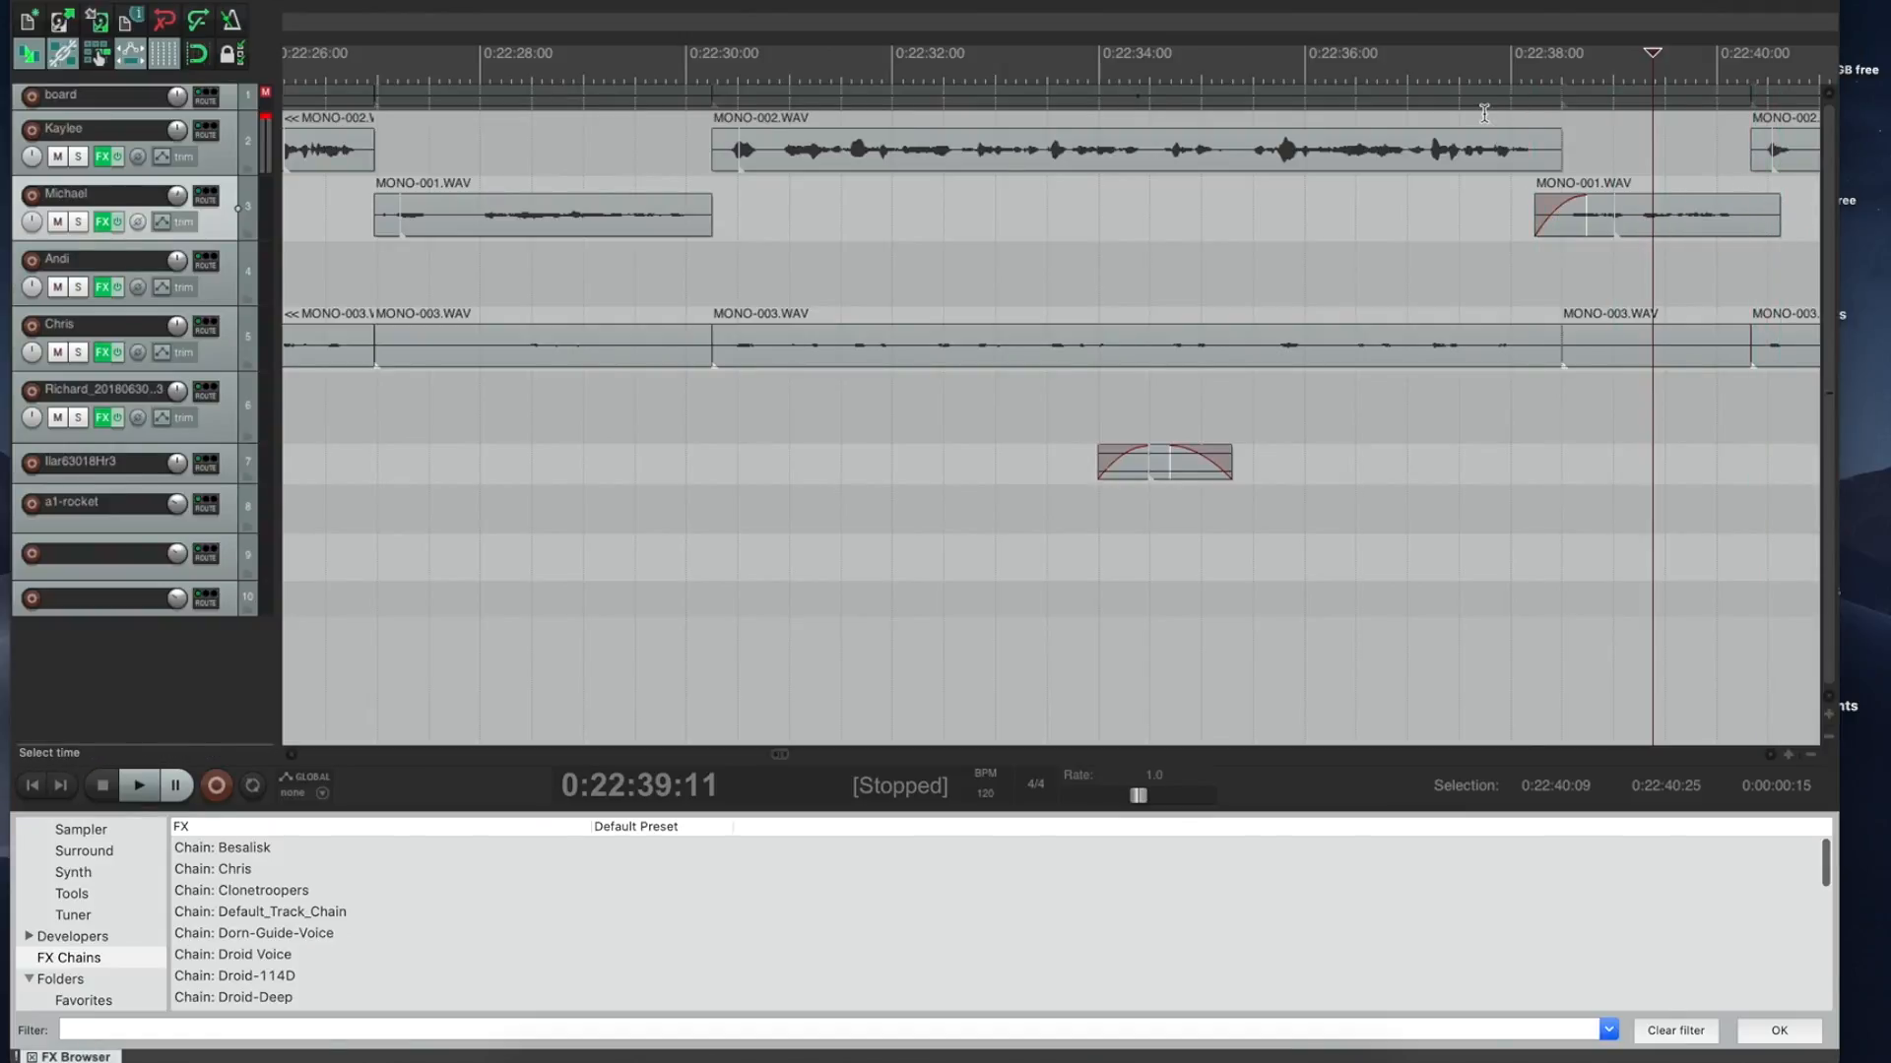
{"action": "left_click", "coordinate": [1487, 69]}
{"action": "key", "text": "space"}
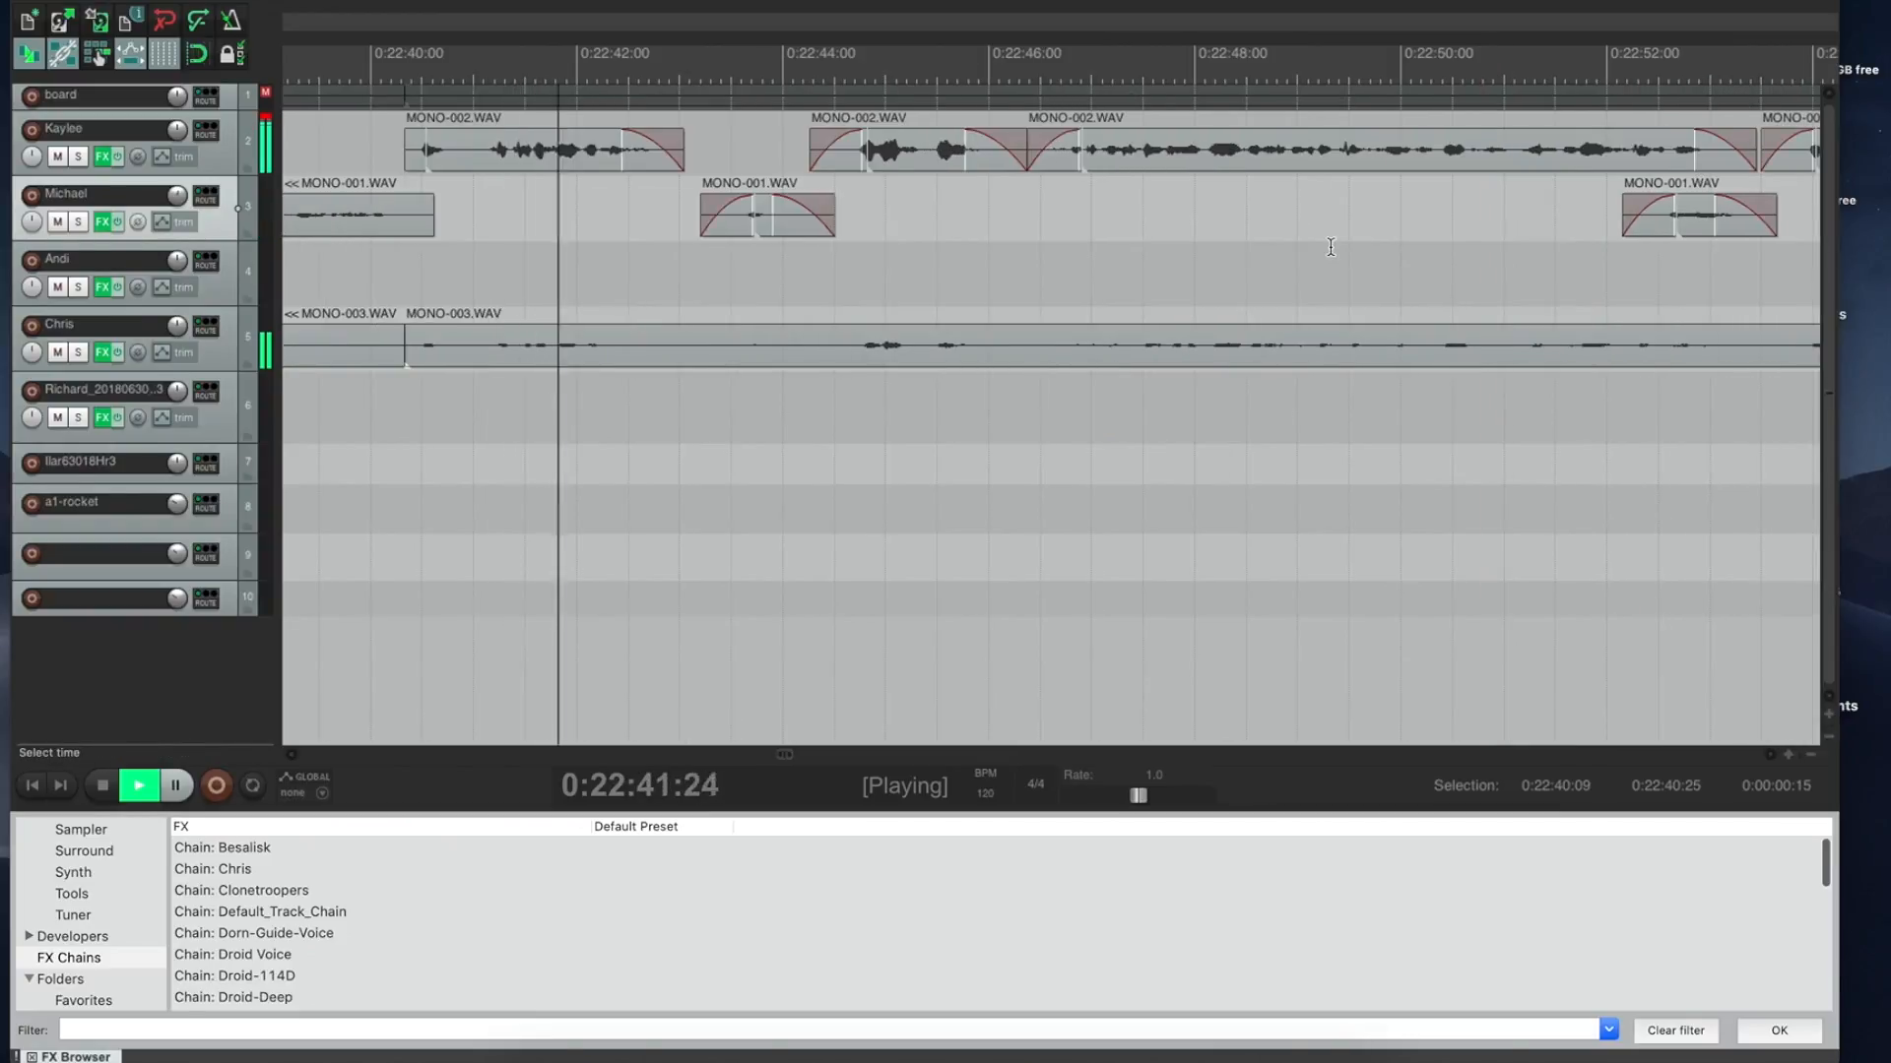
Step: Ripple-delete the pauses around 0:22:43 and 0:22:42 from all tracks
{"action": "left_click_drag", "start_coordinate": [677, 183], "coordinate": [822, 175]}
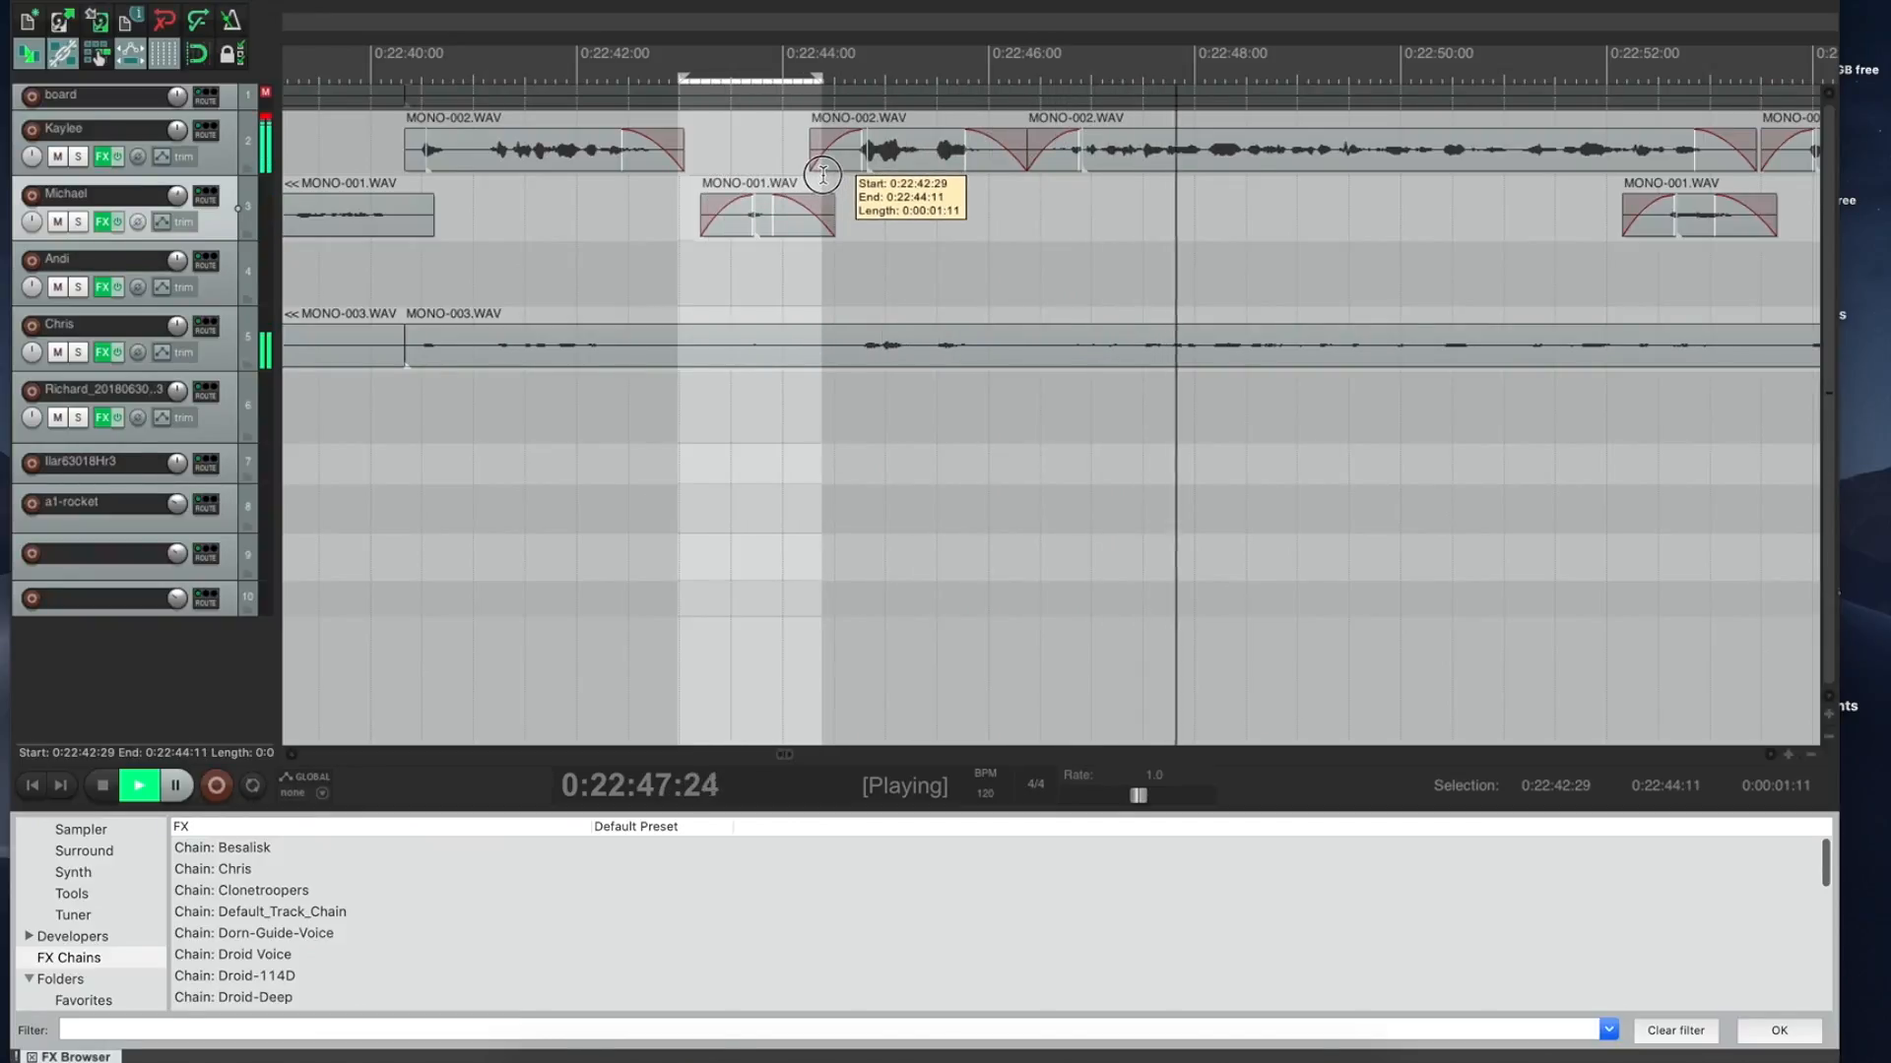
{"action": "key", "text": "space"}
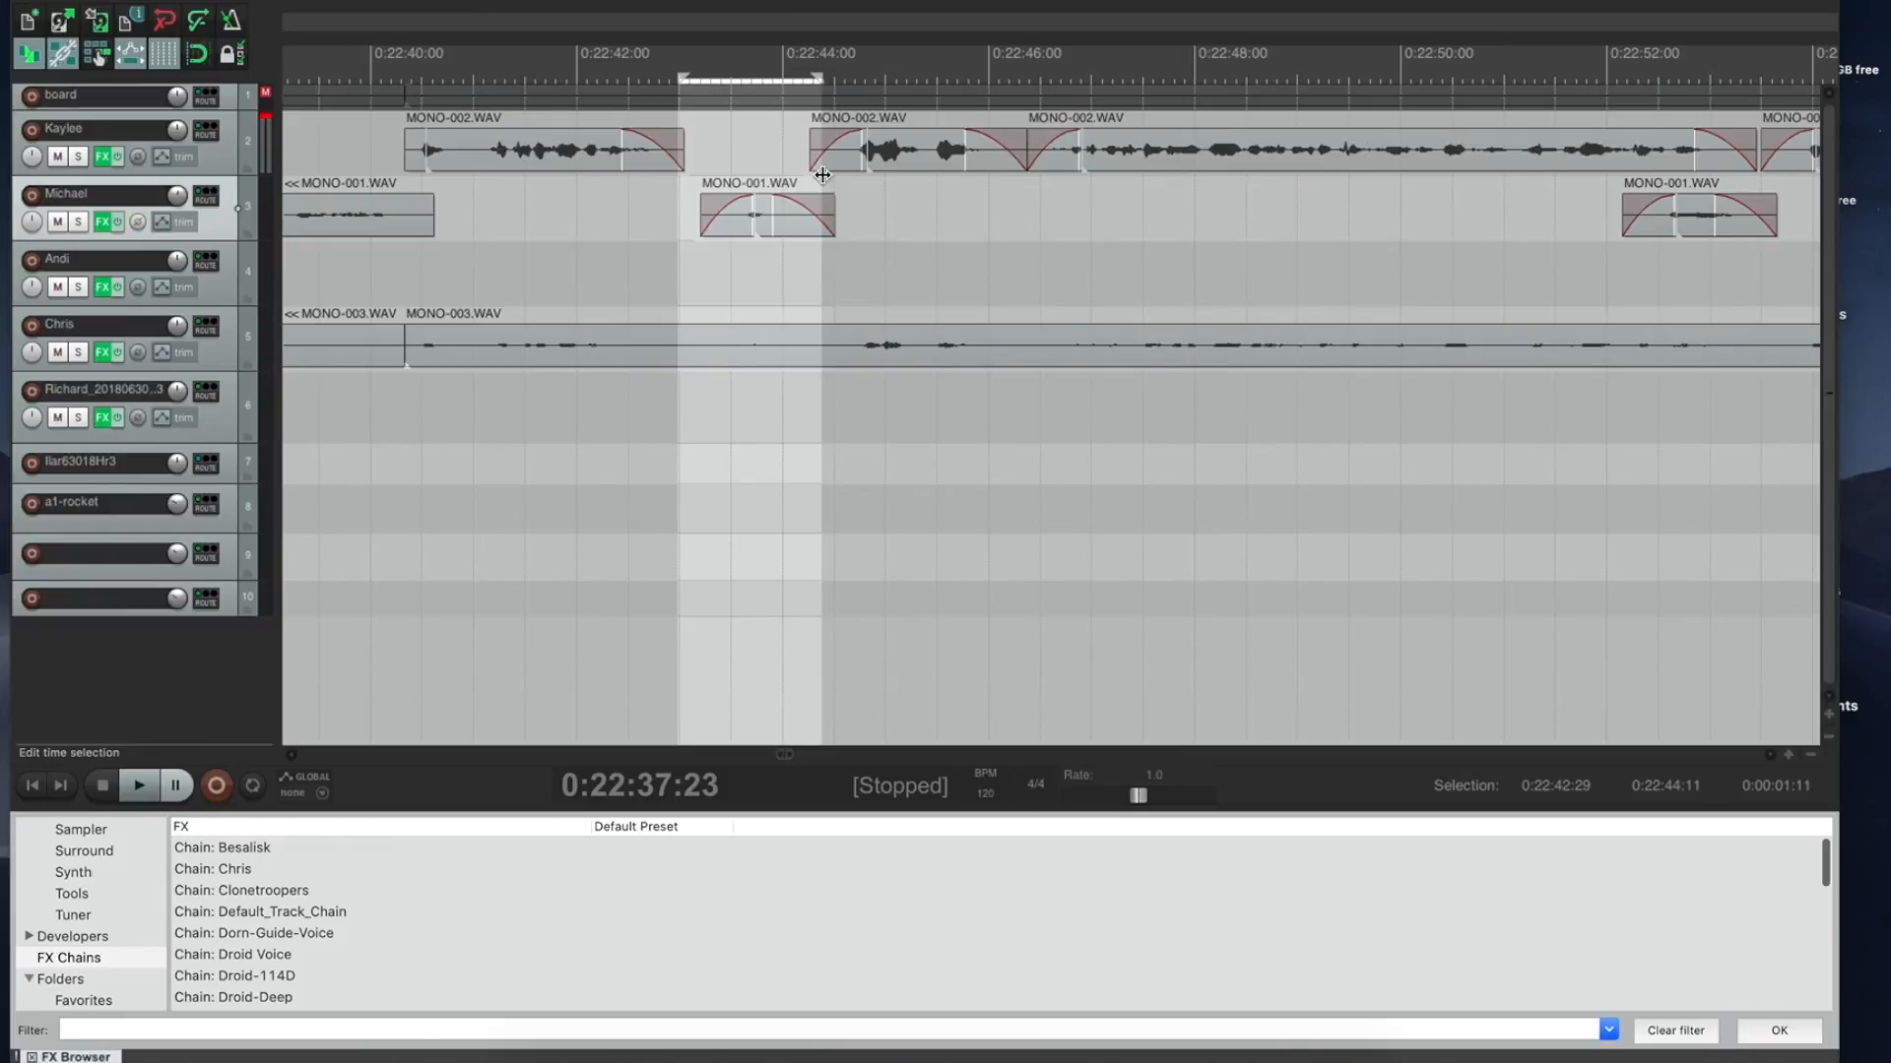
{"action": "key", "text": "ctrl+Delete"}
{"action": "left_click", "coordinate": [606, 99]}
{"action": "key", "text": "space"}
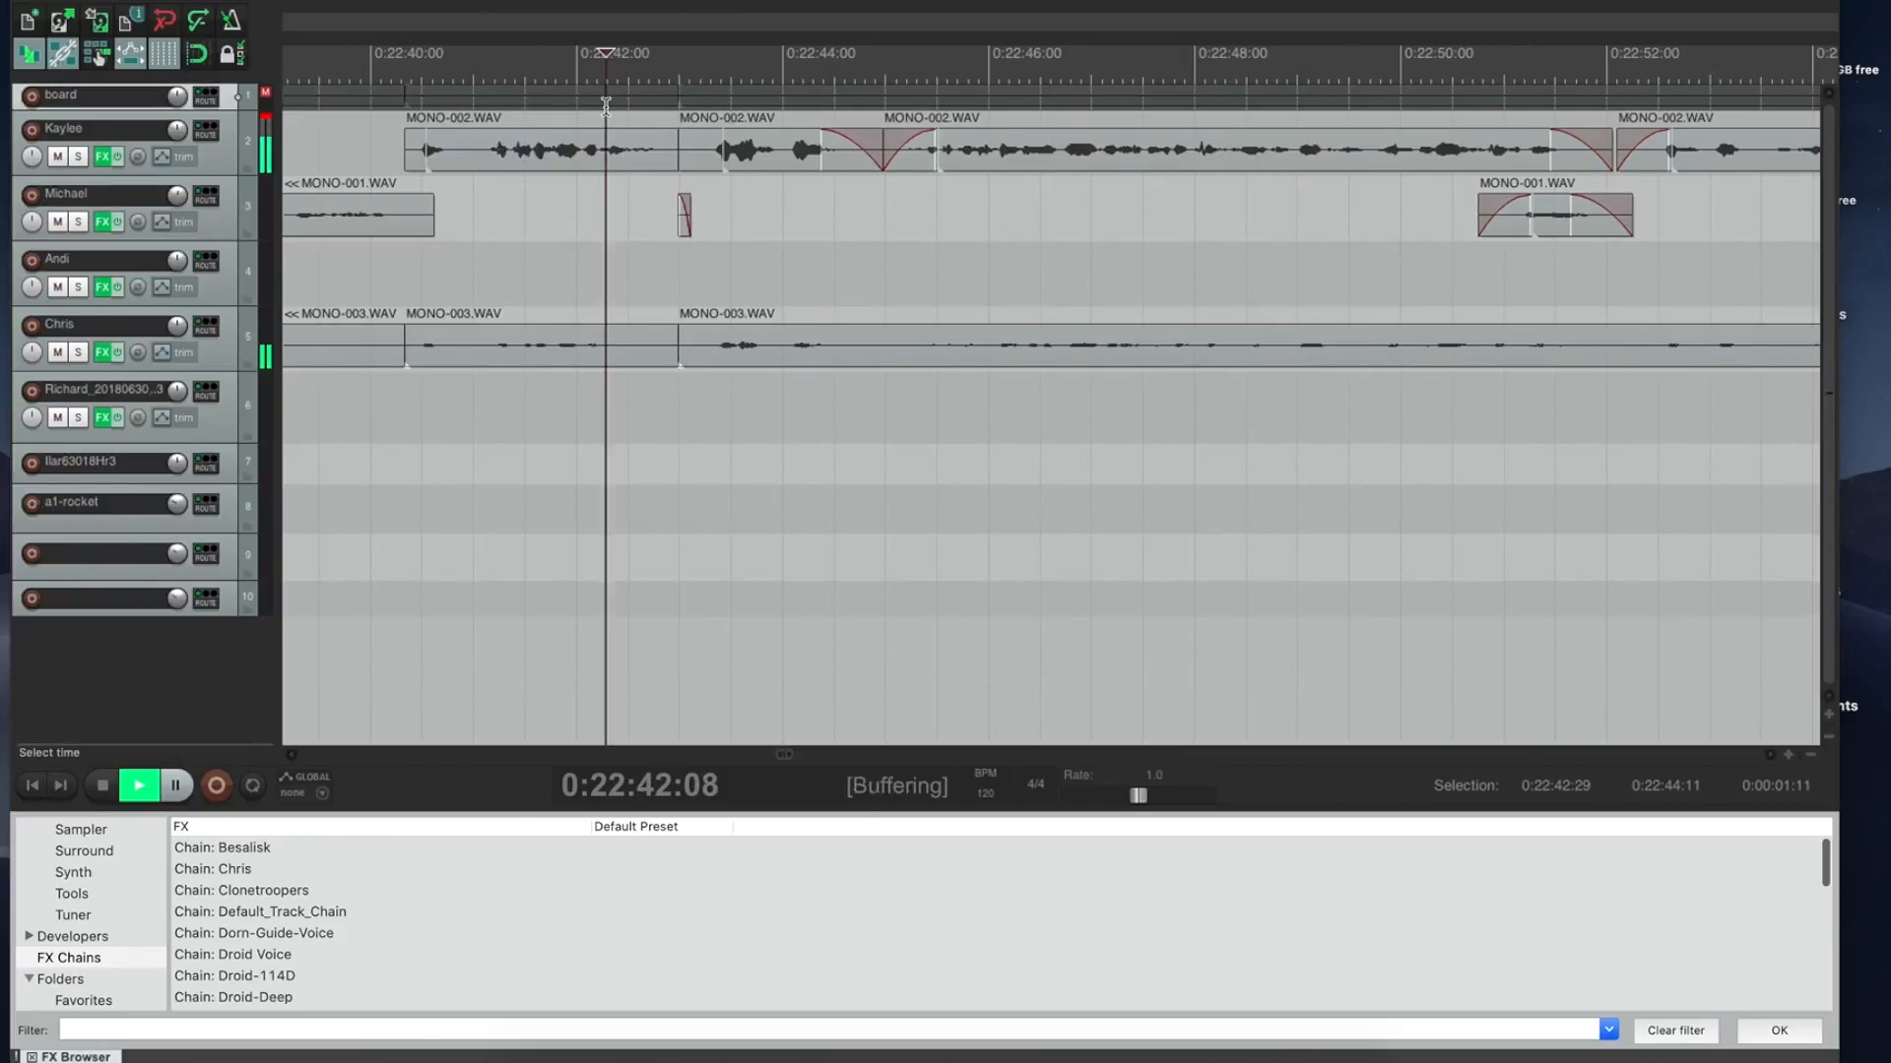
{"action": "left_click_drag", "start_coordinate": [691, 121], "coordinate": [699, 119]}
{"action": "key", "text": "space"}
{"action": "key", "text": "ctrl+Delete"}
Step: Cut another short gap and the pause around 0:22:44, then play back the edit
{"action": "left_click", "coordinate": [593, 109]}
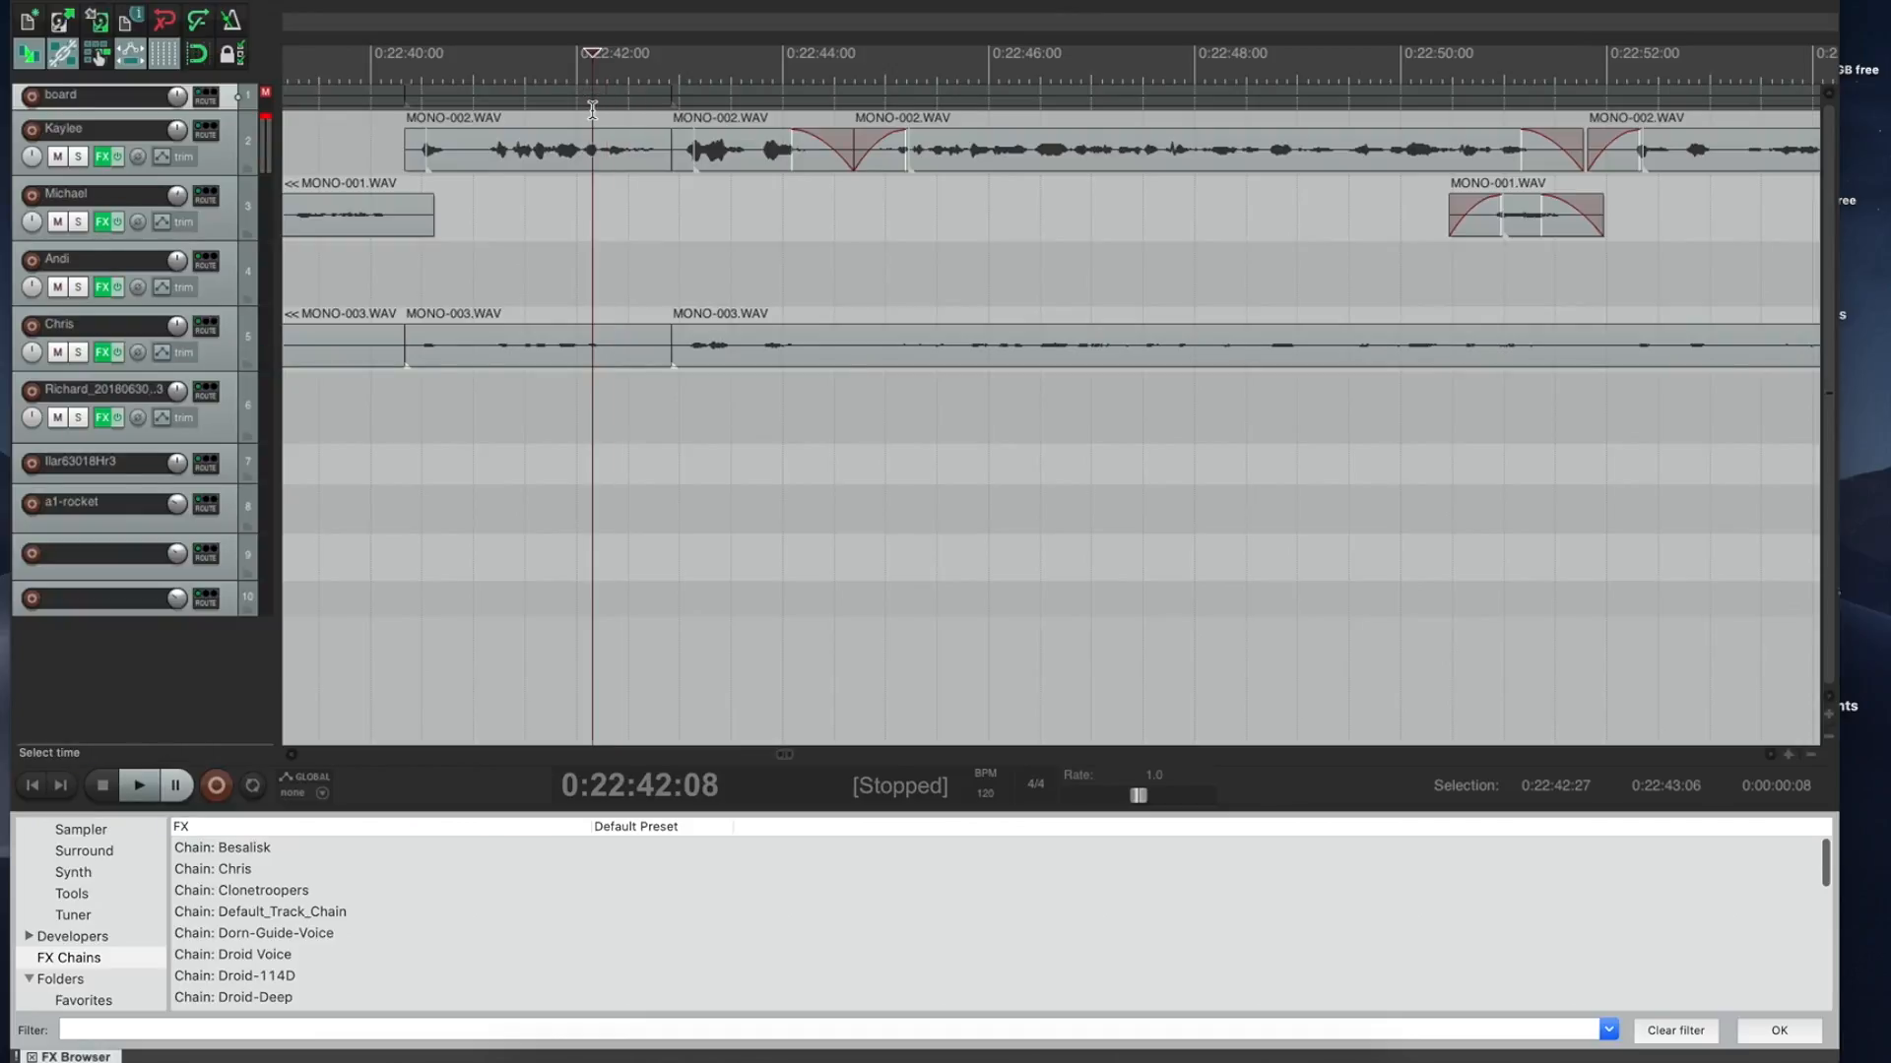
{"action": "key", "text": "space"}
{"action": "key", "text": "space"}
{"action": "left_click_drag", "start_coordinate": [668, 122], "coordinate": [680, 120]}
{"action": "key", "text": "ctrl+Delete"}
{"action": "left_click", "coordinate": [619, 101]}
{"action": "key", "text": "space"}
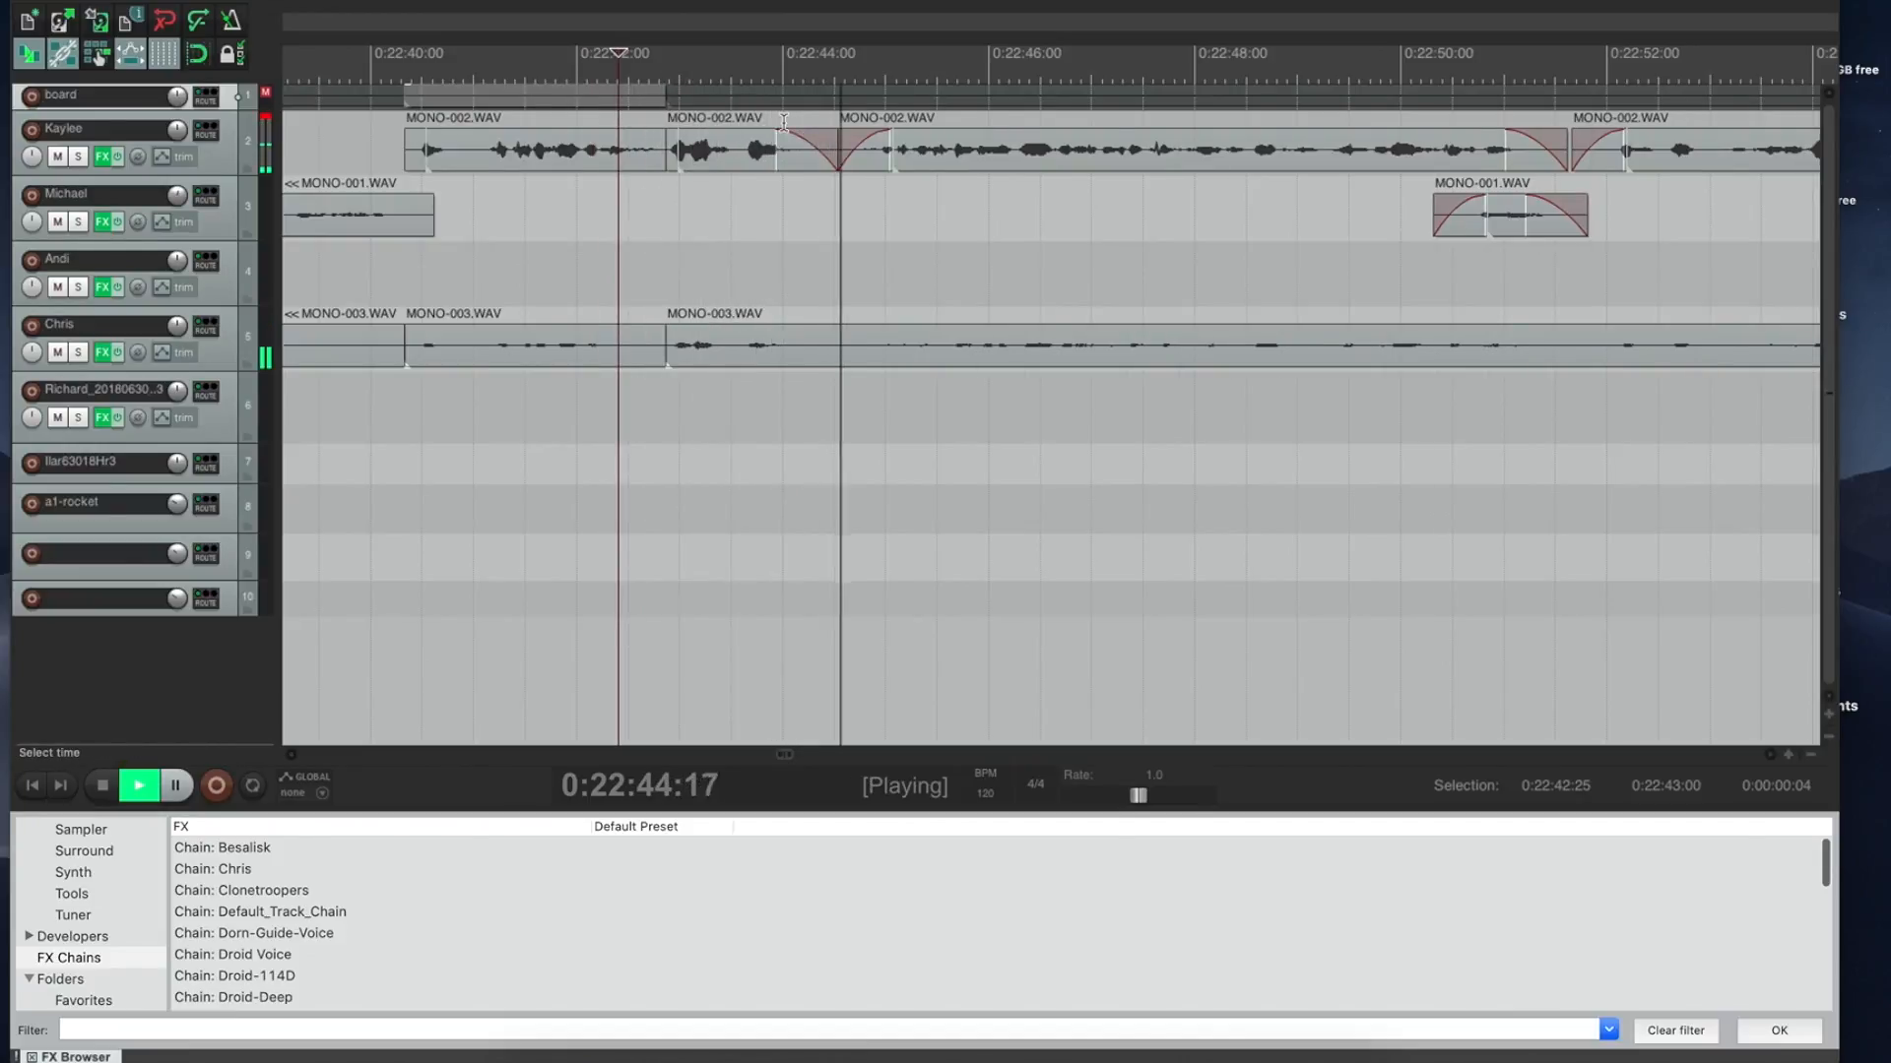
{"action": "key", "text": "space"}
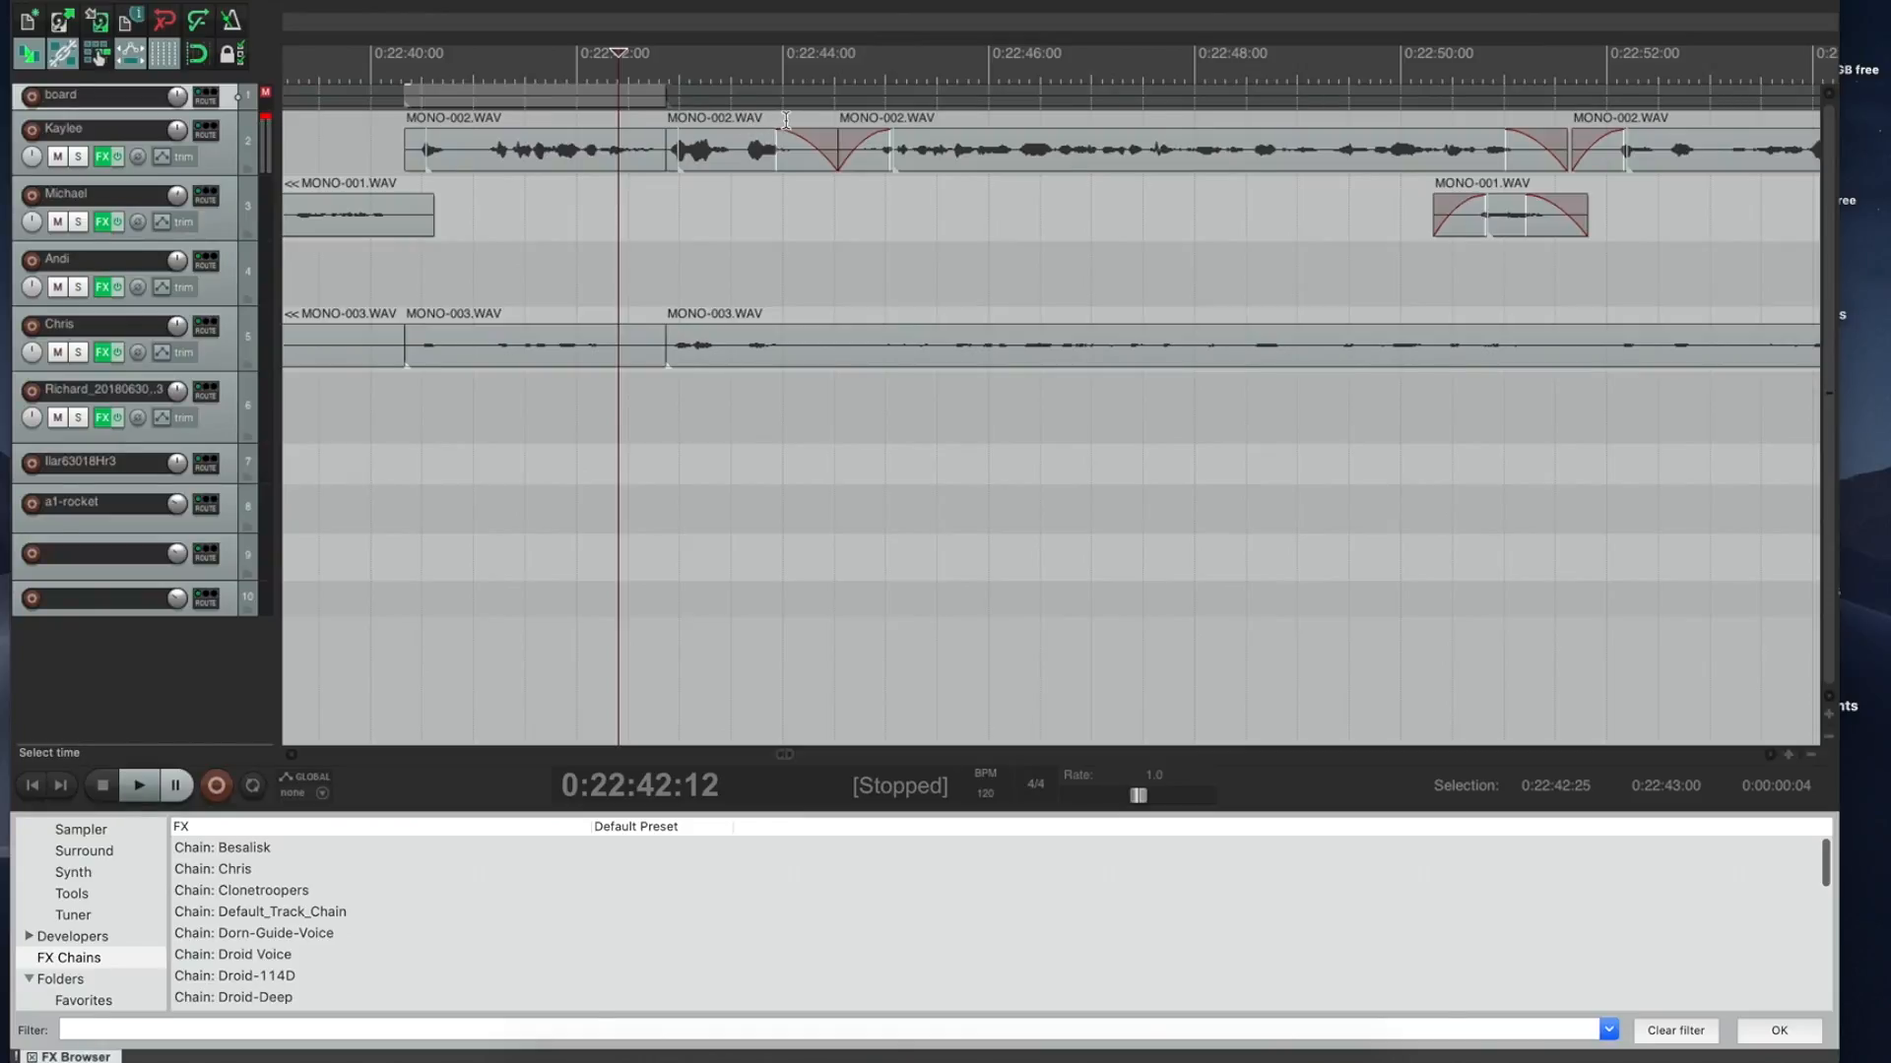
{"action": "left_click_drag", "start_coordinate": [814, 121], "coordinate": [859, 121]}
{"action": "key", "text": "Delete"}
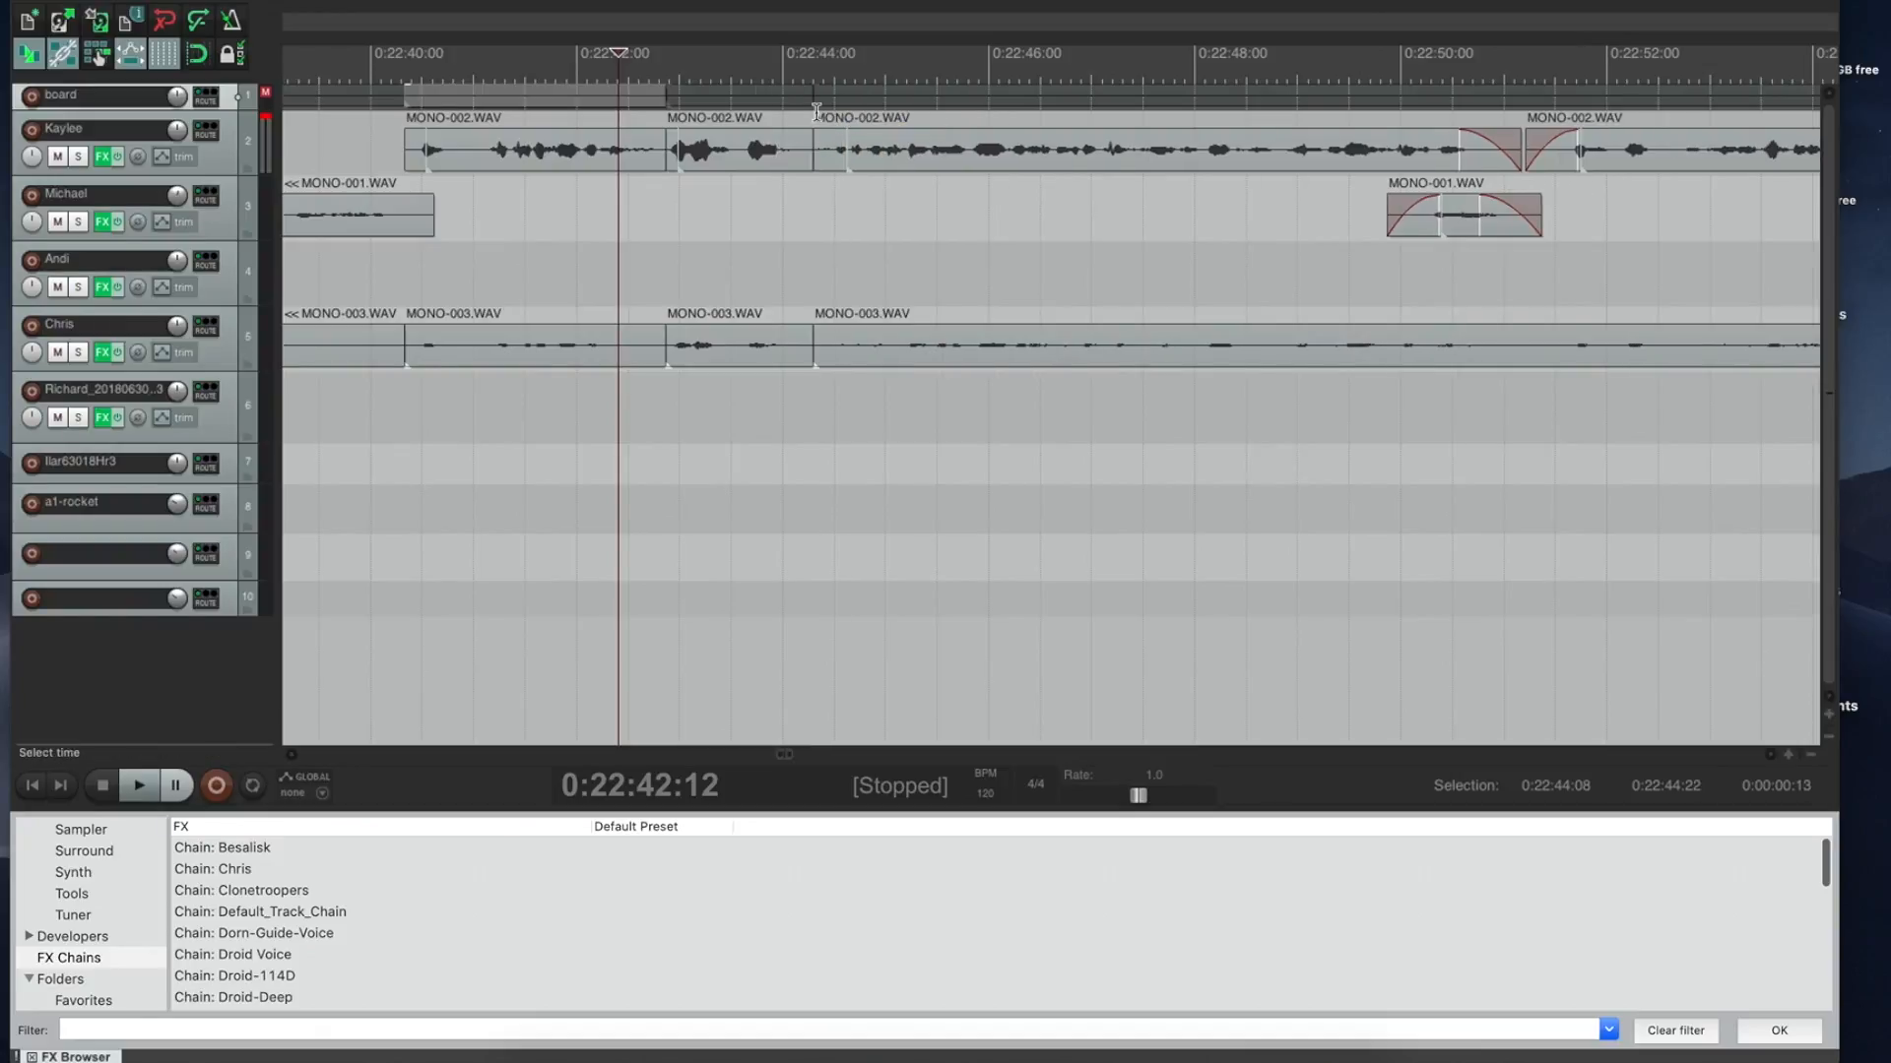
{"action": "left_click", "coordinate": [725, 96]}
{"action": "key", "text": "space"}
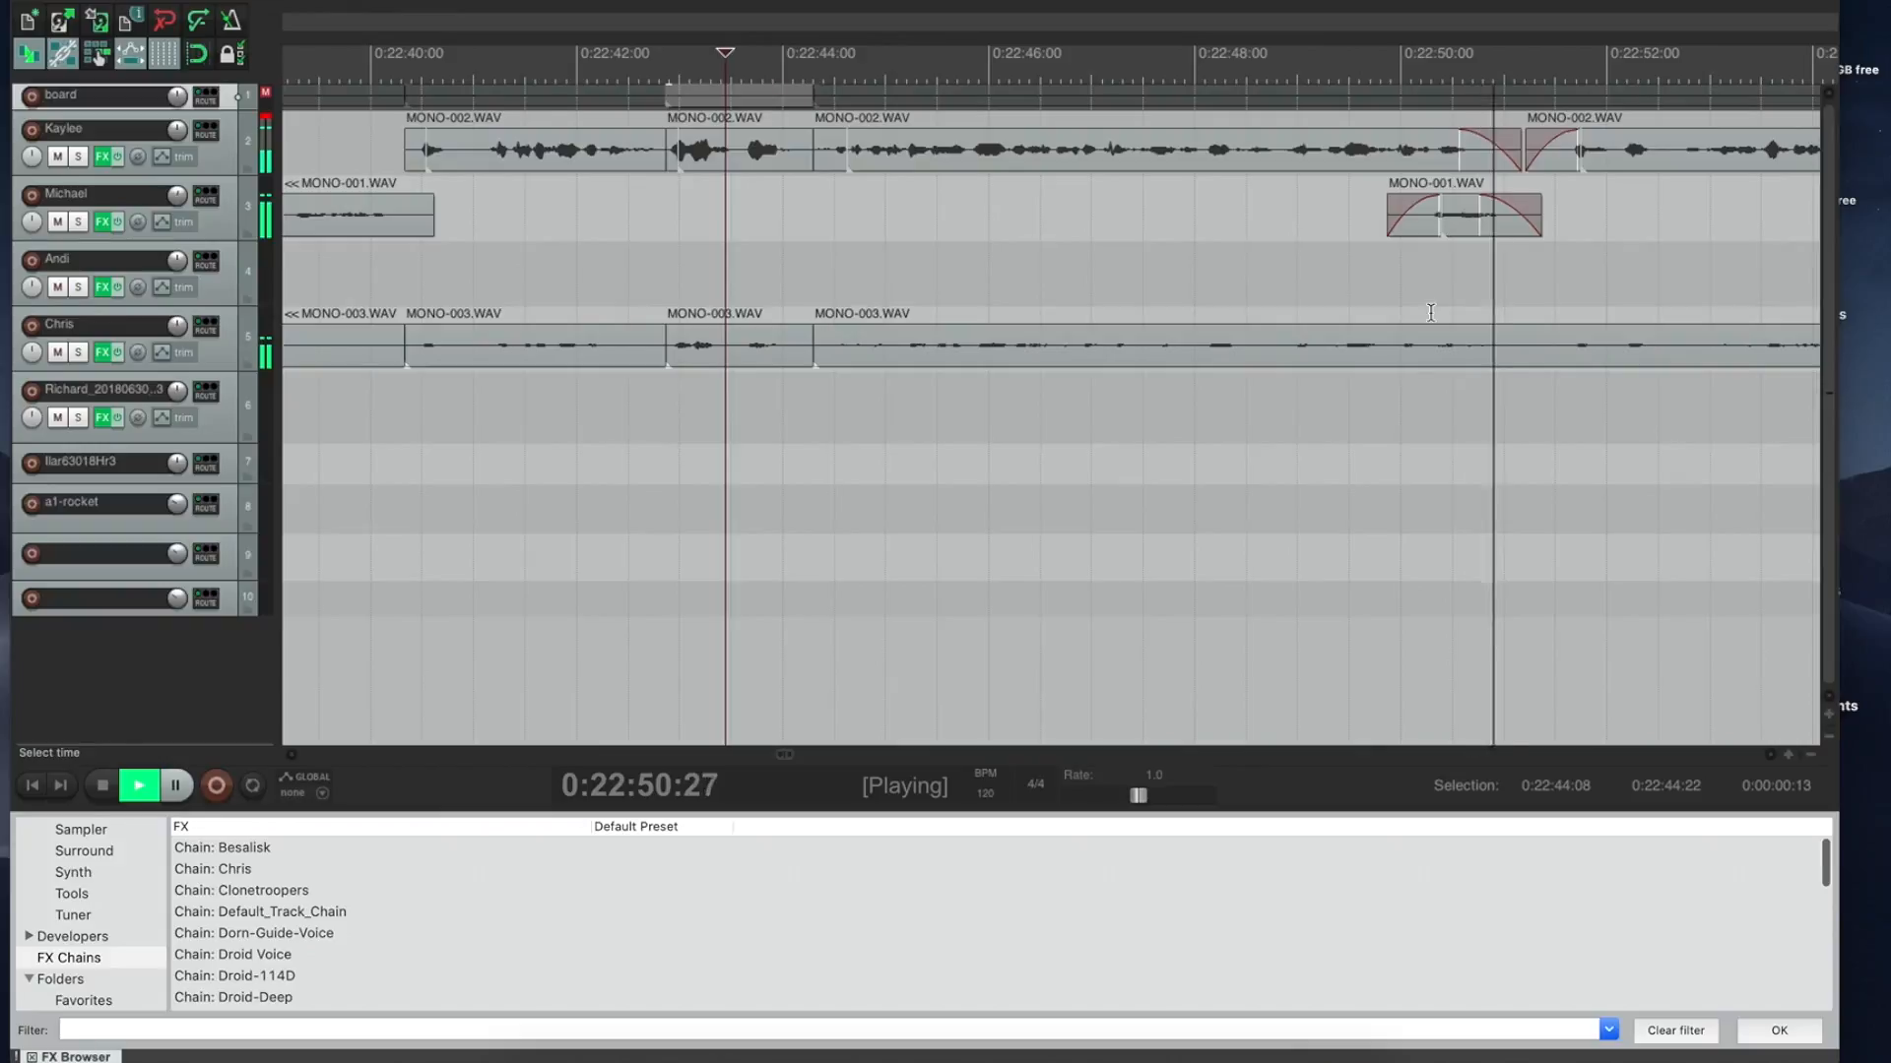
{"action": "key", "text": "space"}
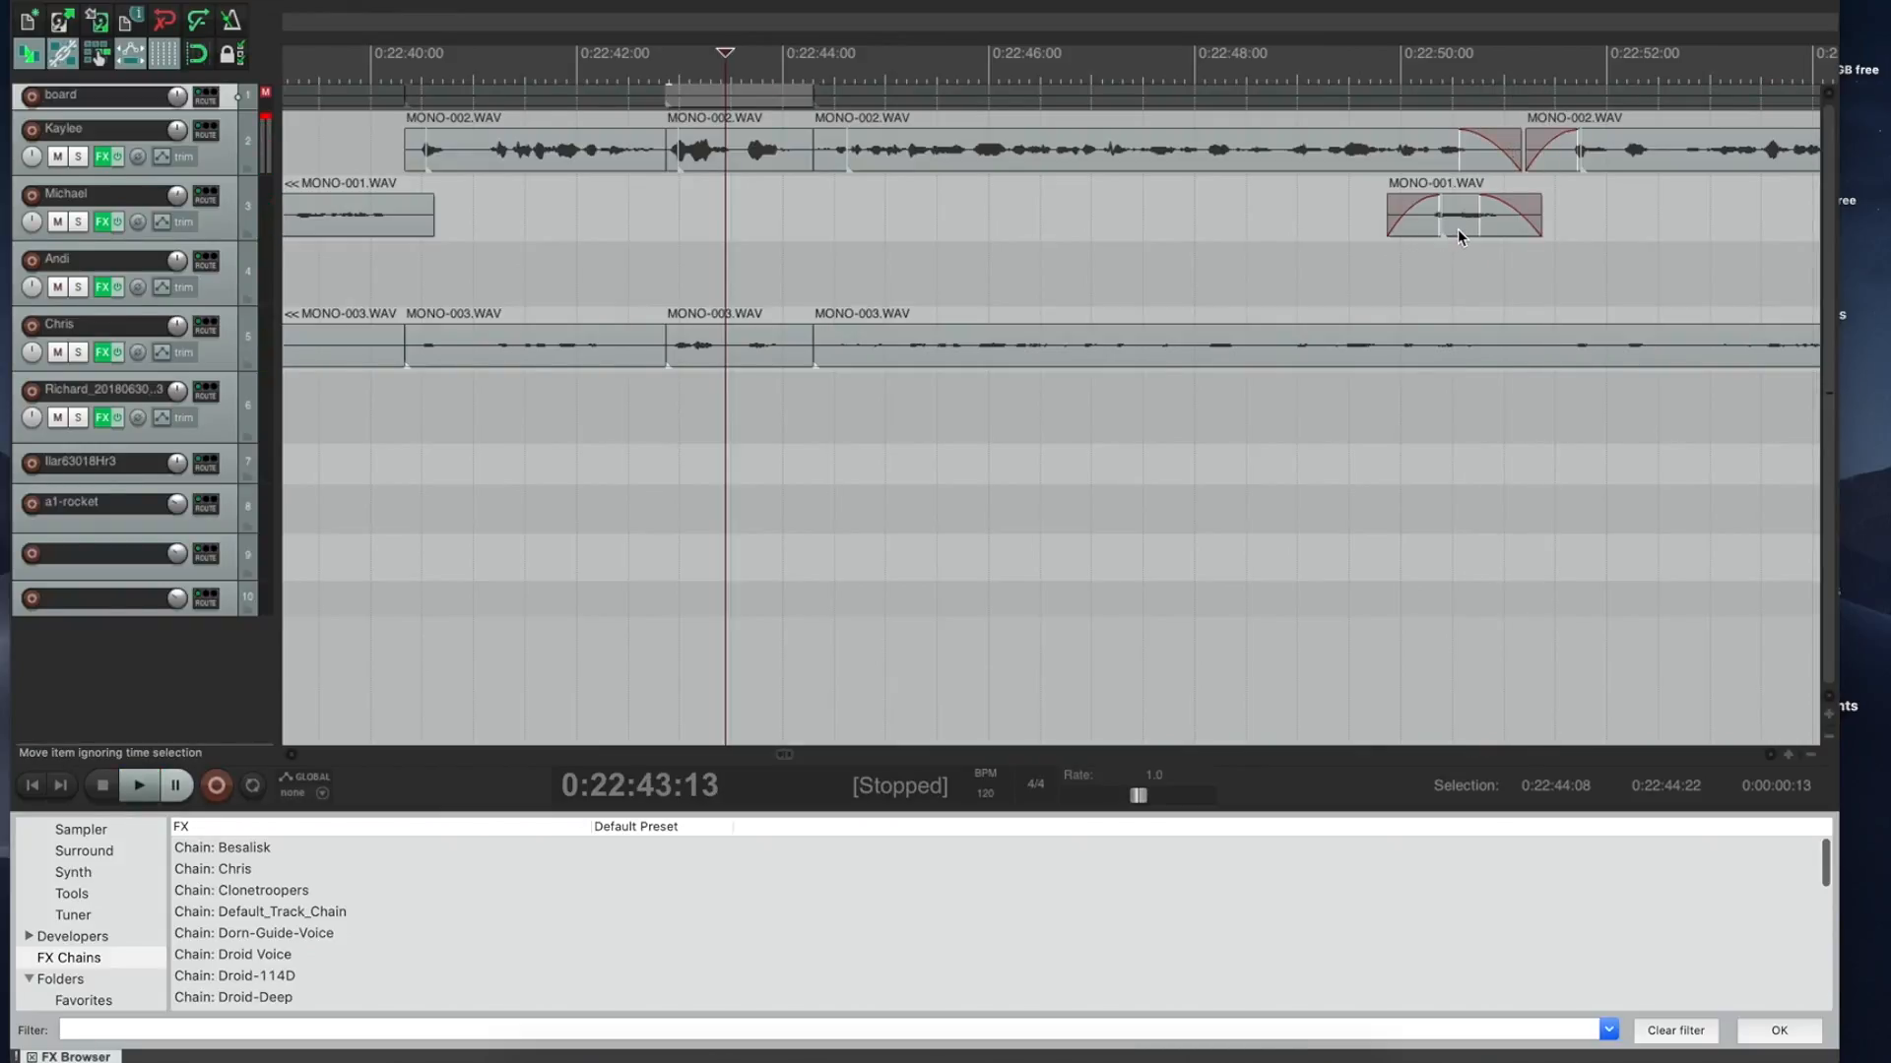
Step: Shift MONO-001 slightly later and cut a span around 0:22:50 from the MONO-003 clip
{"action": "left_click_drag", "start_coordinate": [1456, 223], "coordinate": [1490, 226]}
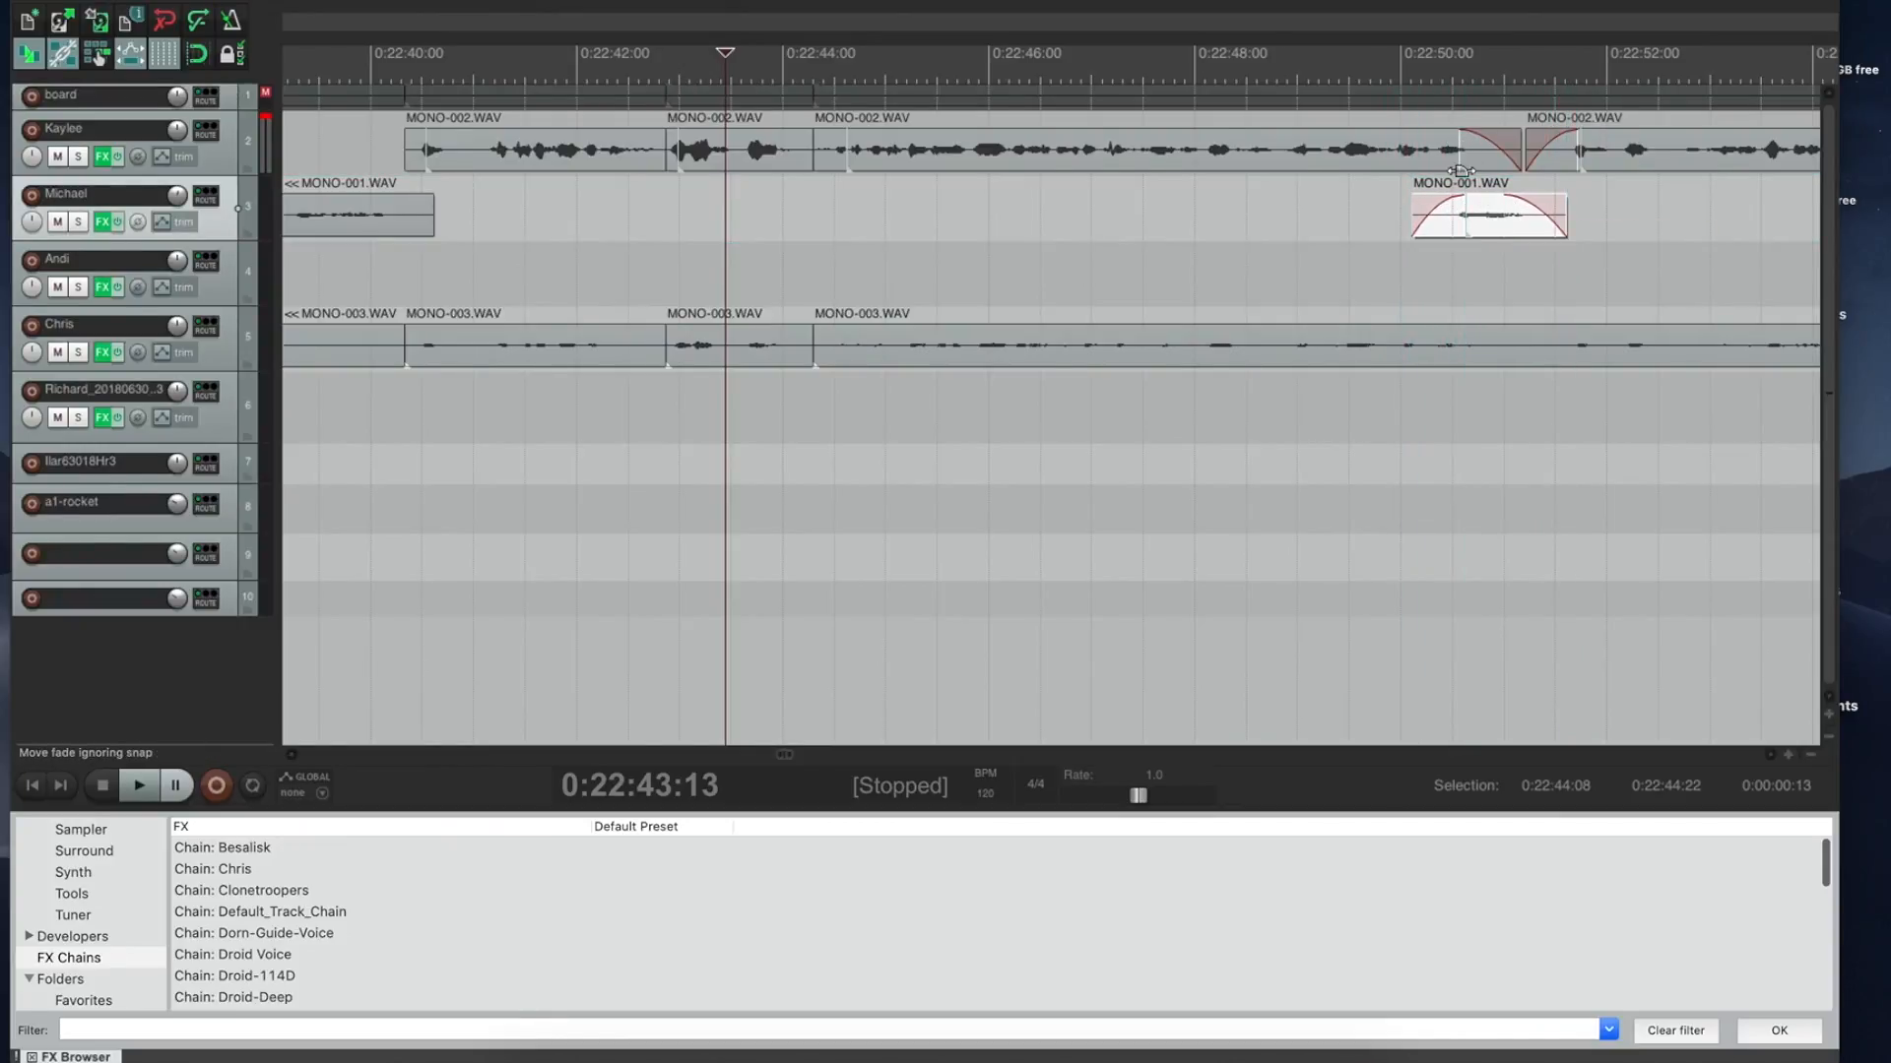
{"action": "left_click_drag", "start_coordinate": [1377, 308], "coordinate": [1489, 310]}
{"action": "left_click", "coordinate": [1447, 344]}
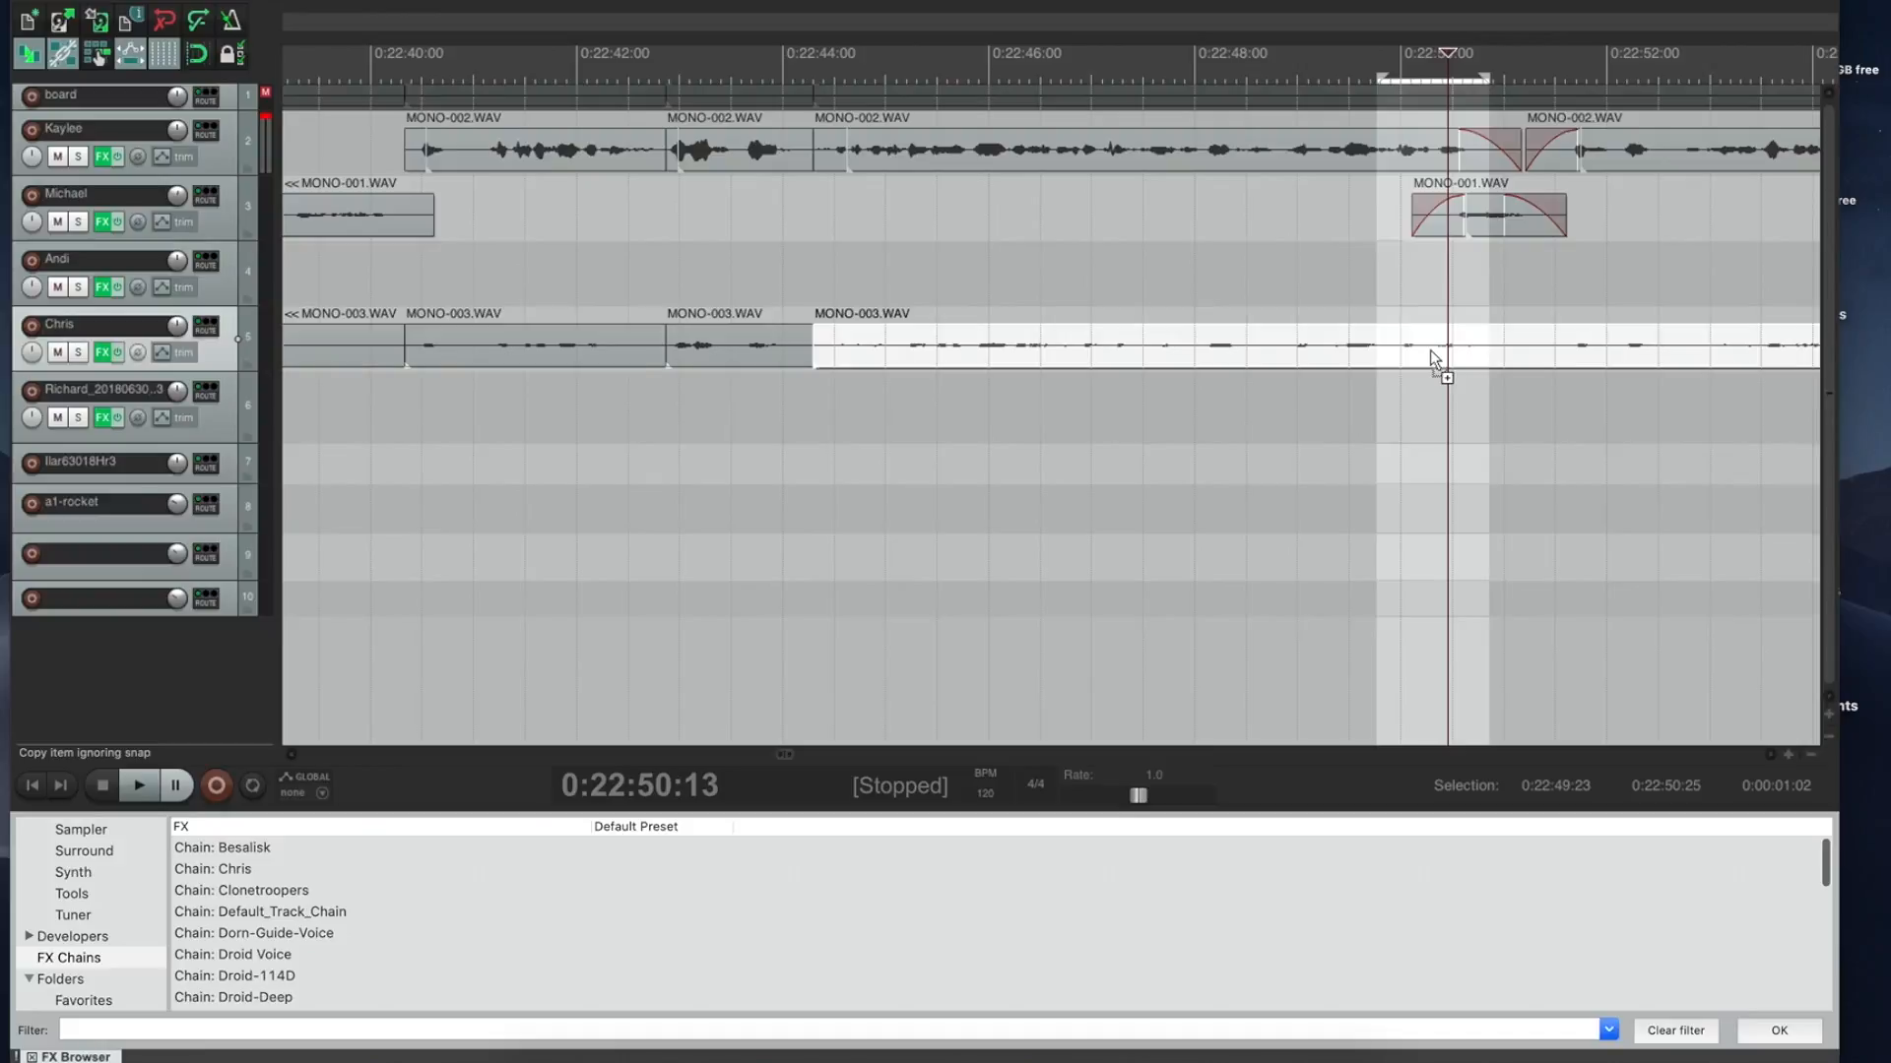
{"action": "key", "text": "Delete"}
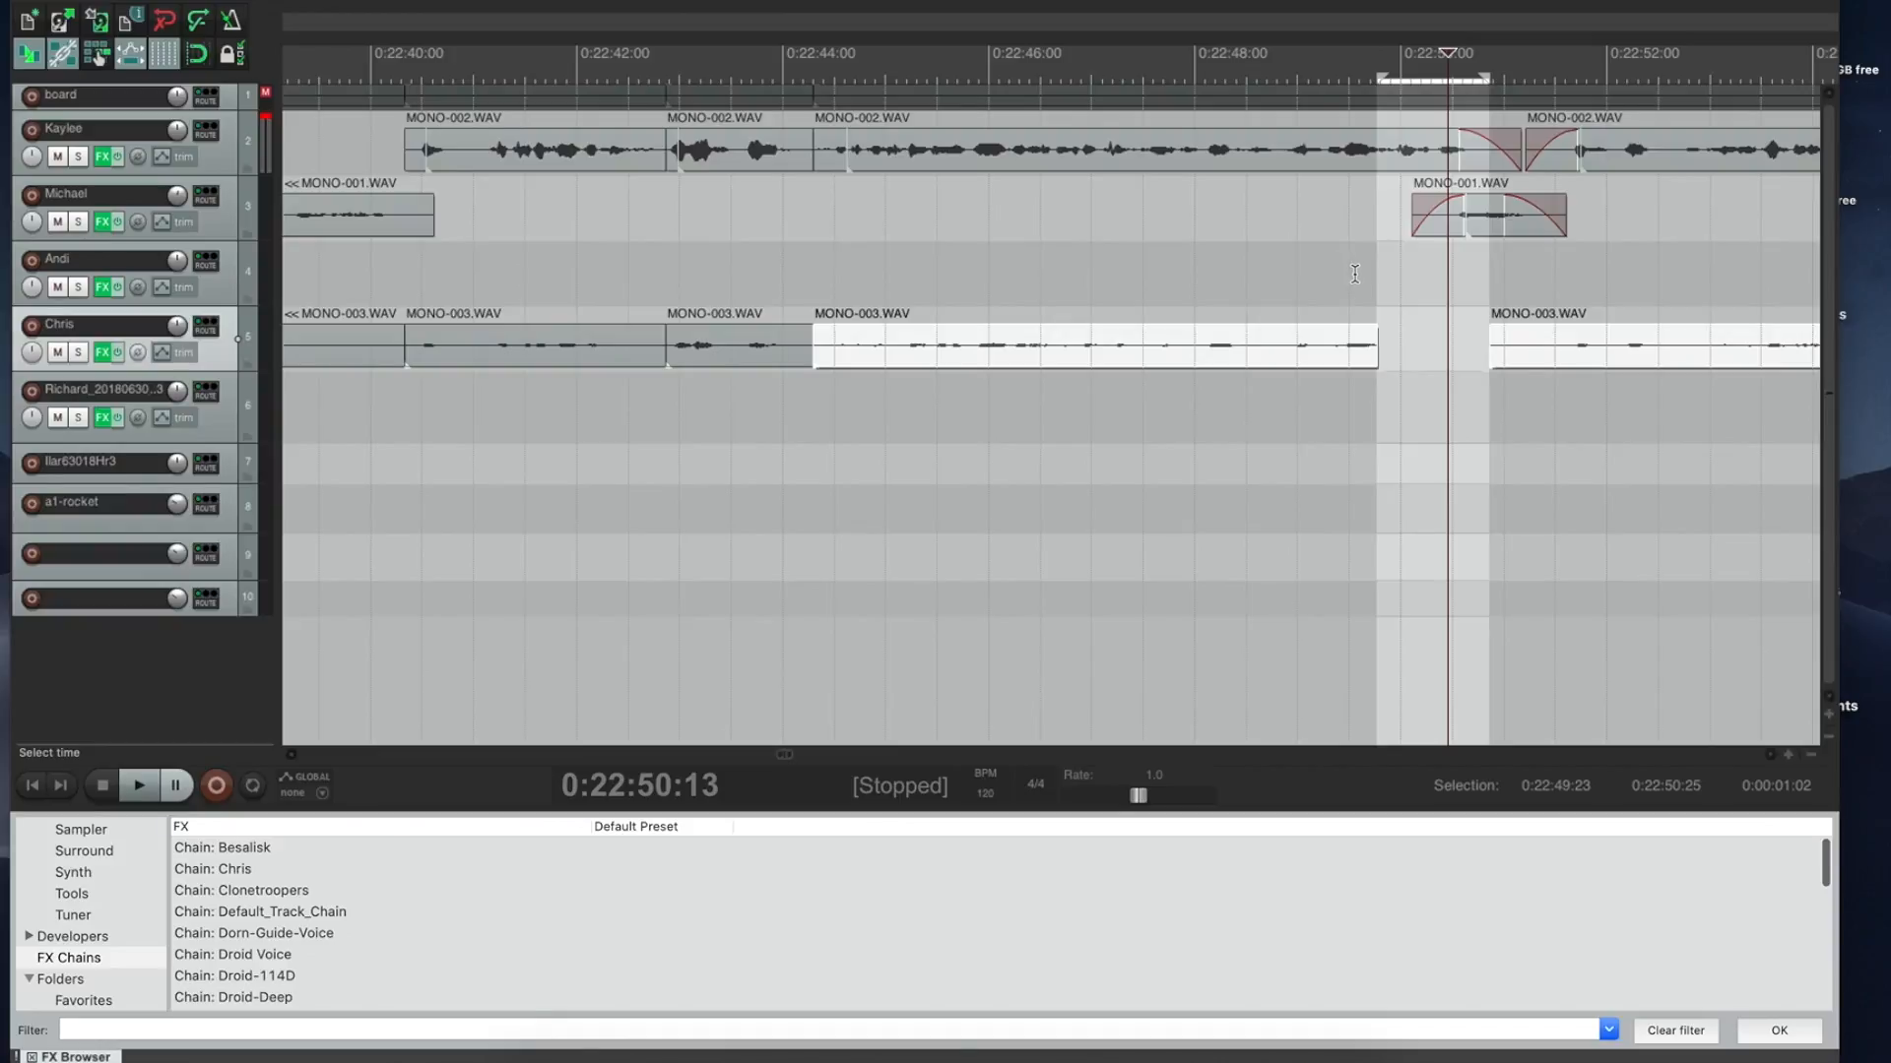
{"action": "left_click", "coordinate": [1311, 273]}
{"action": "key", "text": "space"}
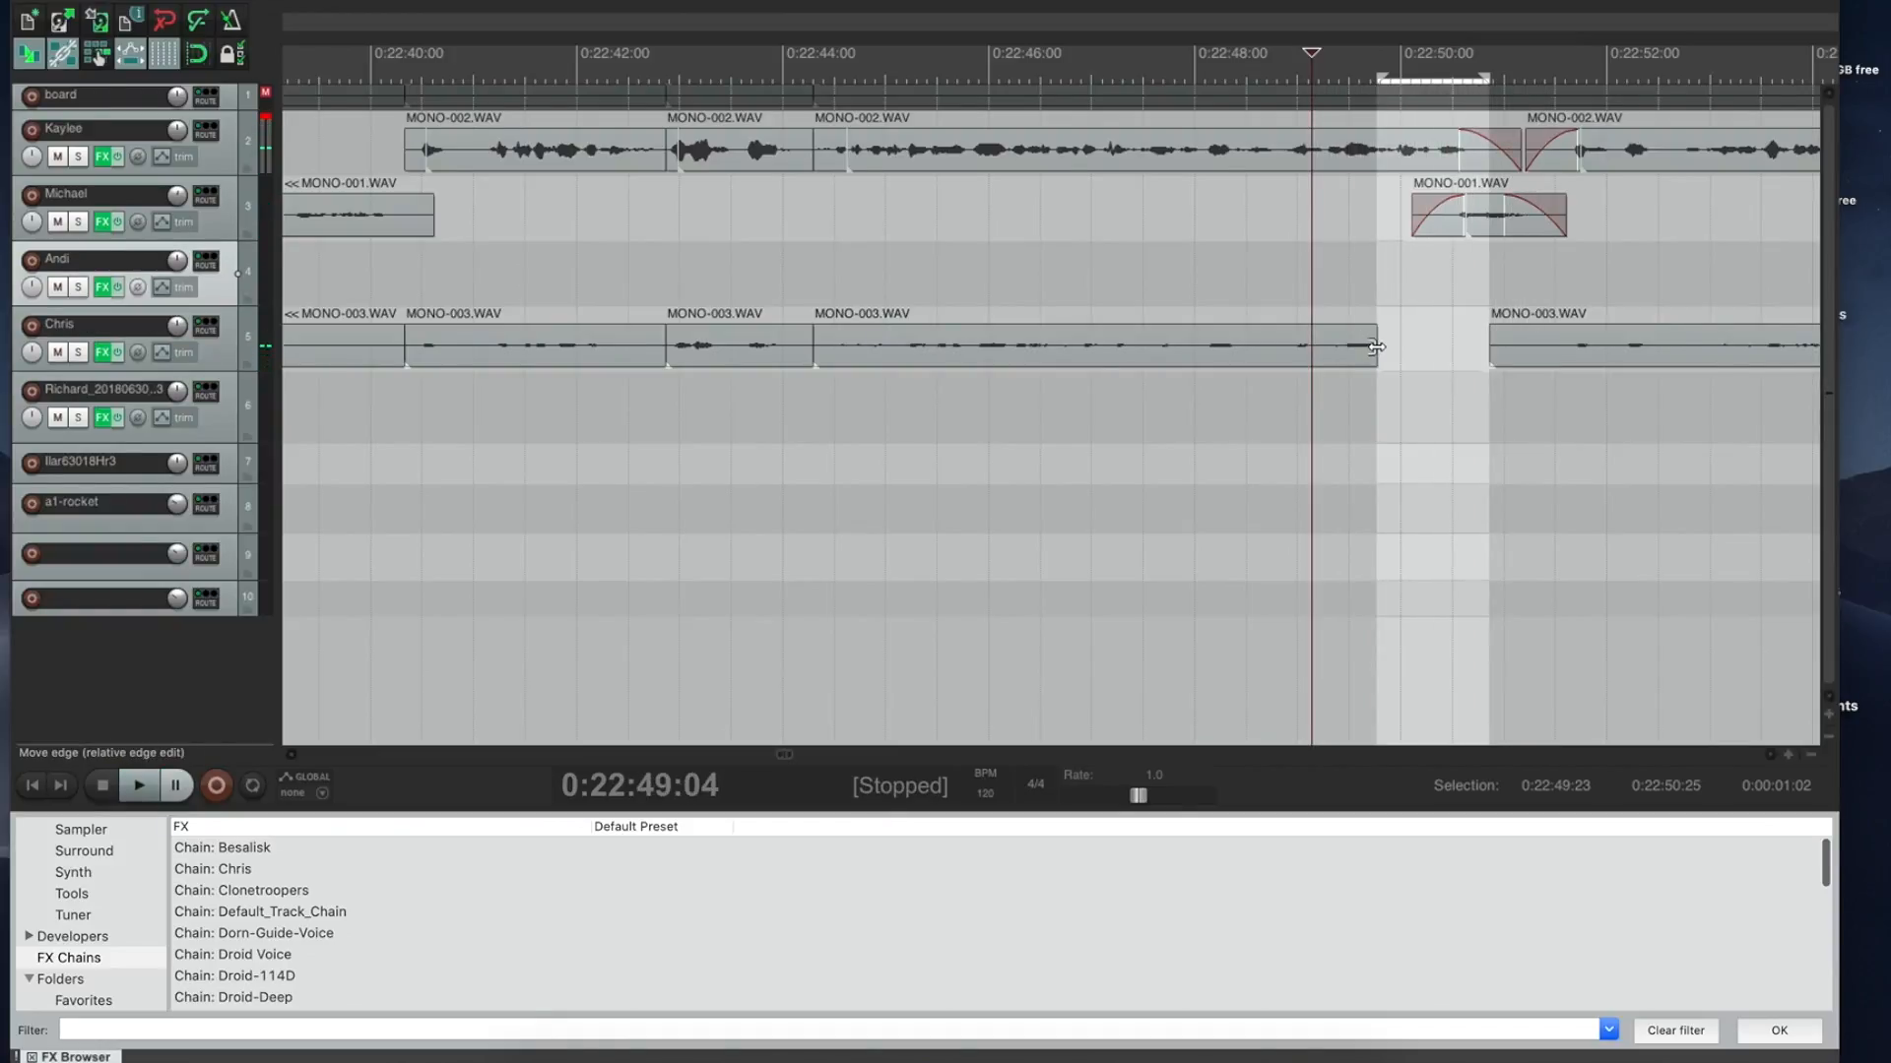
{"action": "left_click_drag", "start_coordinate": [1375, 347], "coordinate": [1480, 328]}
{"action": "left_click", "coordinate": [1300, 283]}
{"action": "key", "text": "space"}
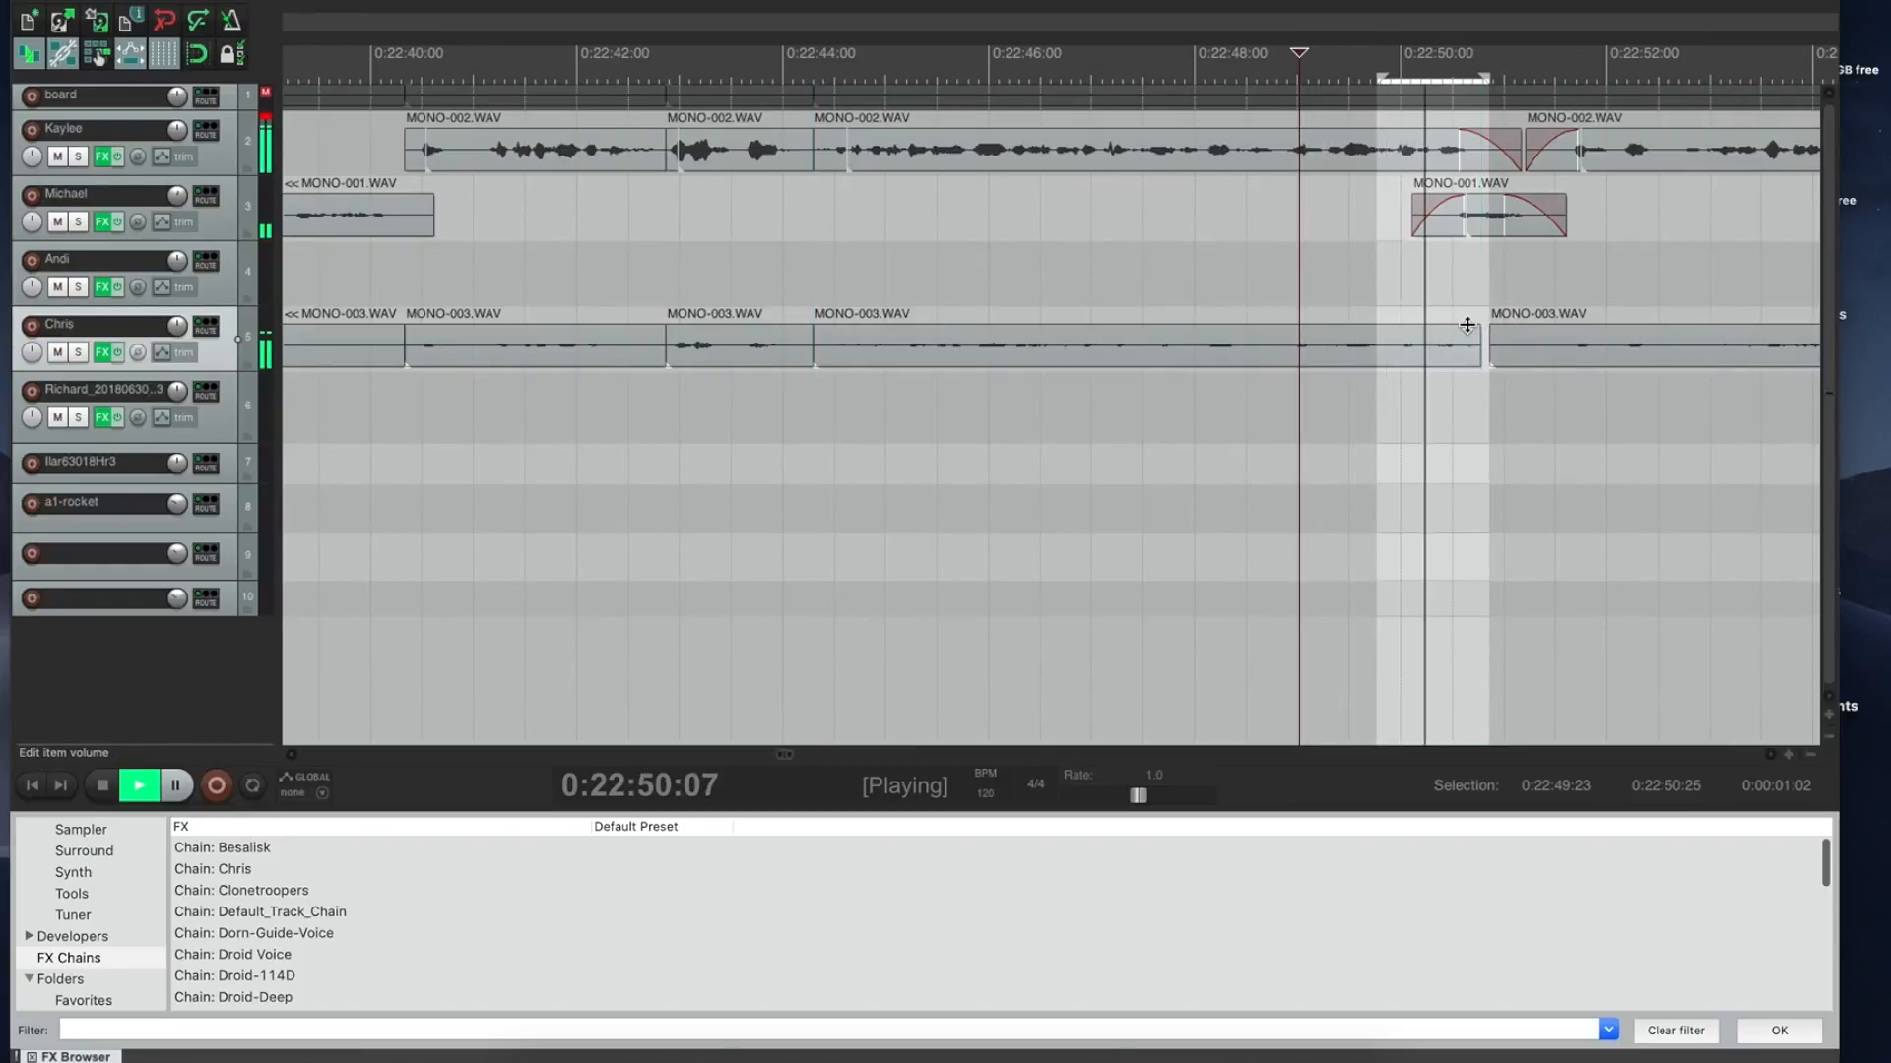
{"action": "key", "text": "space"}
Step: Pull MONO-003's end earlier, audition it, then undo the MONO-003 cut and clip move
{"action": "left_click_drag", "start_coordinate": [1468, 329], "coordinate": [1334, 343]}
{"action": "left_click", "coordinate": [1268, 286]}
{"action": "key", "text": "space"}
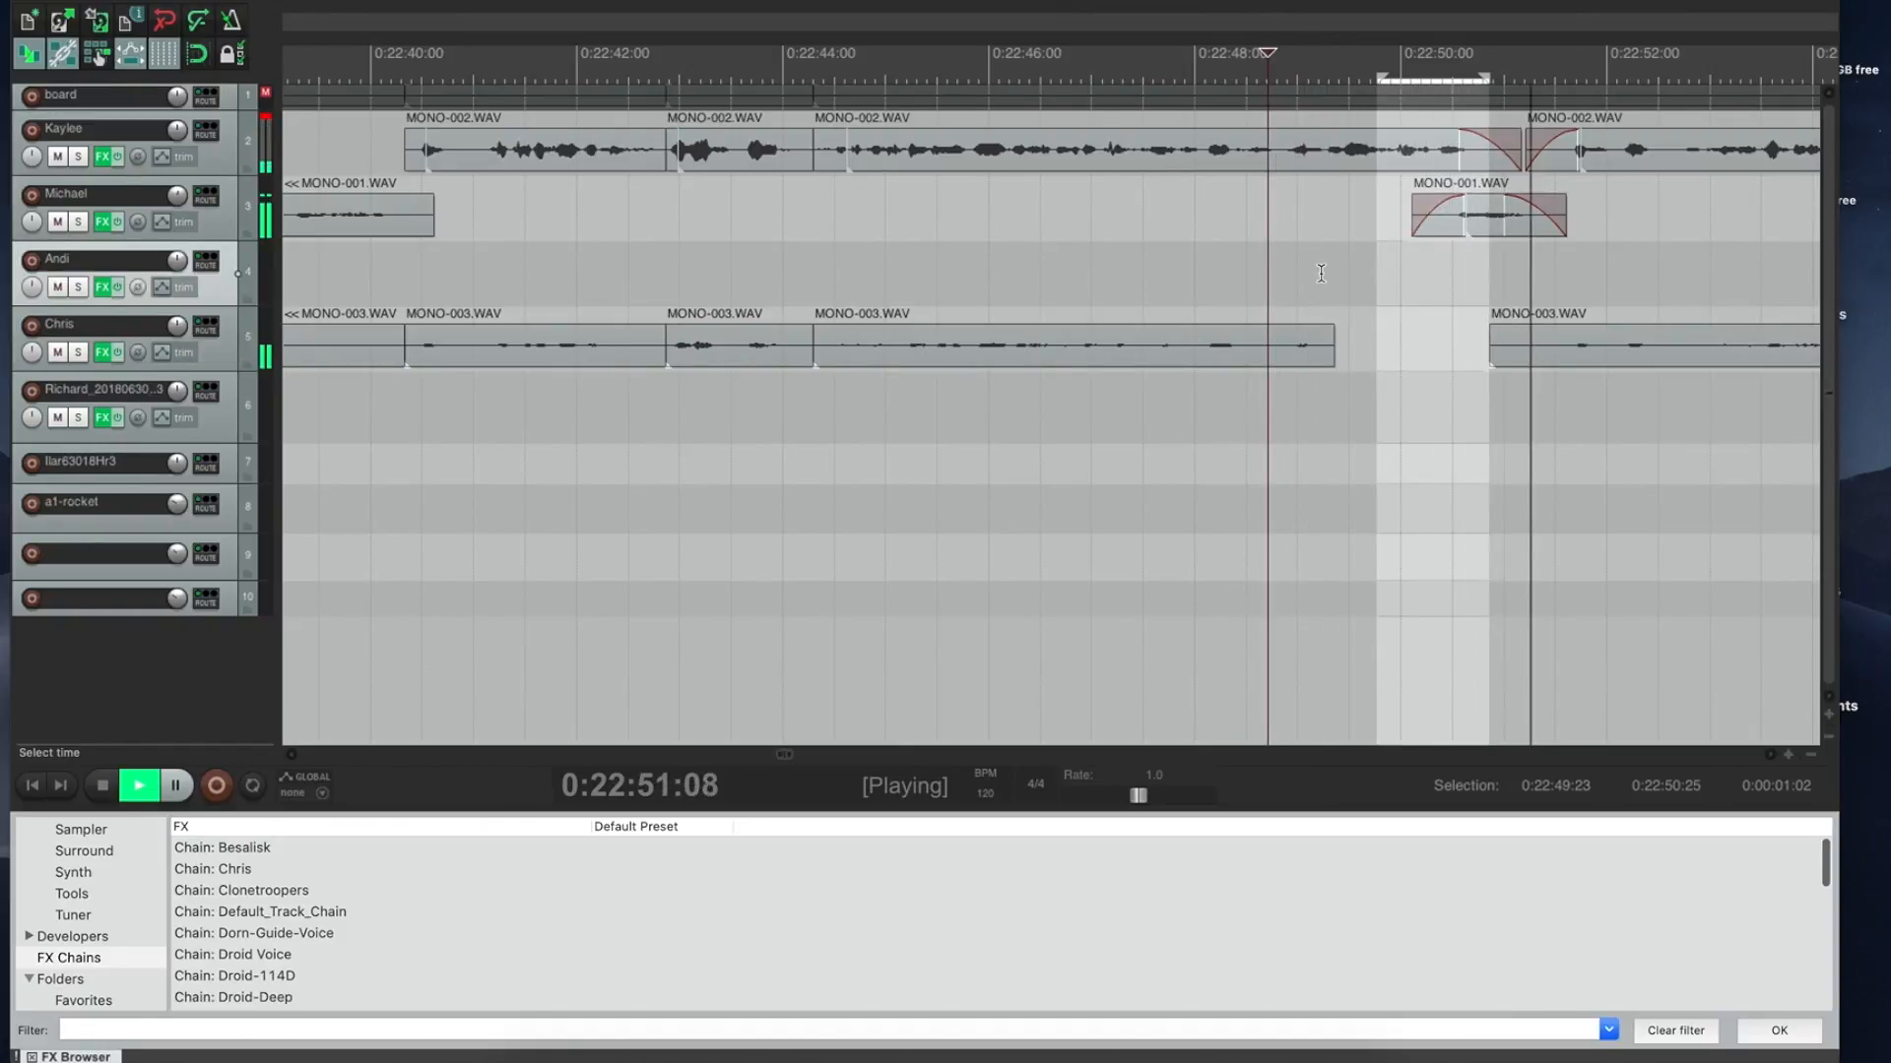
{"action": "key", "text": "space"}
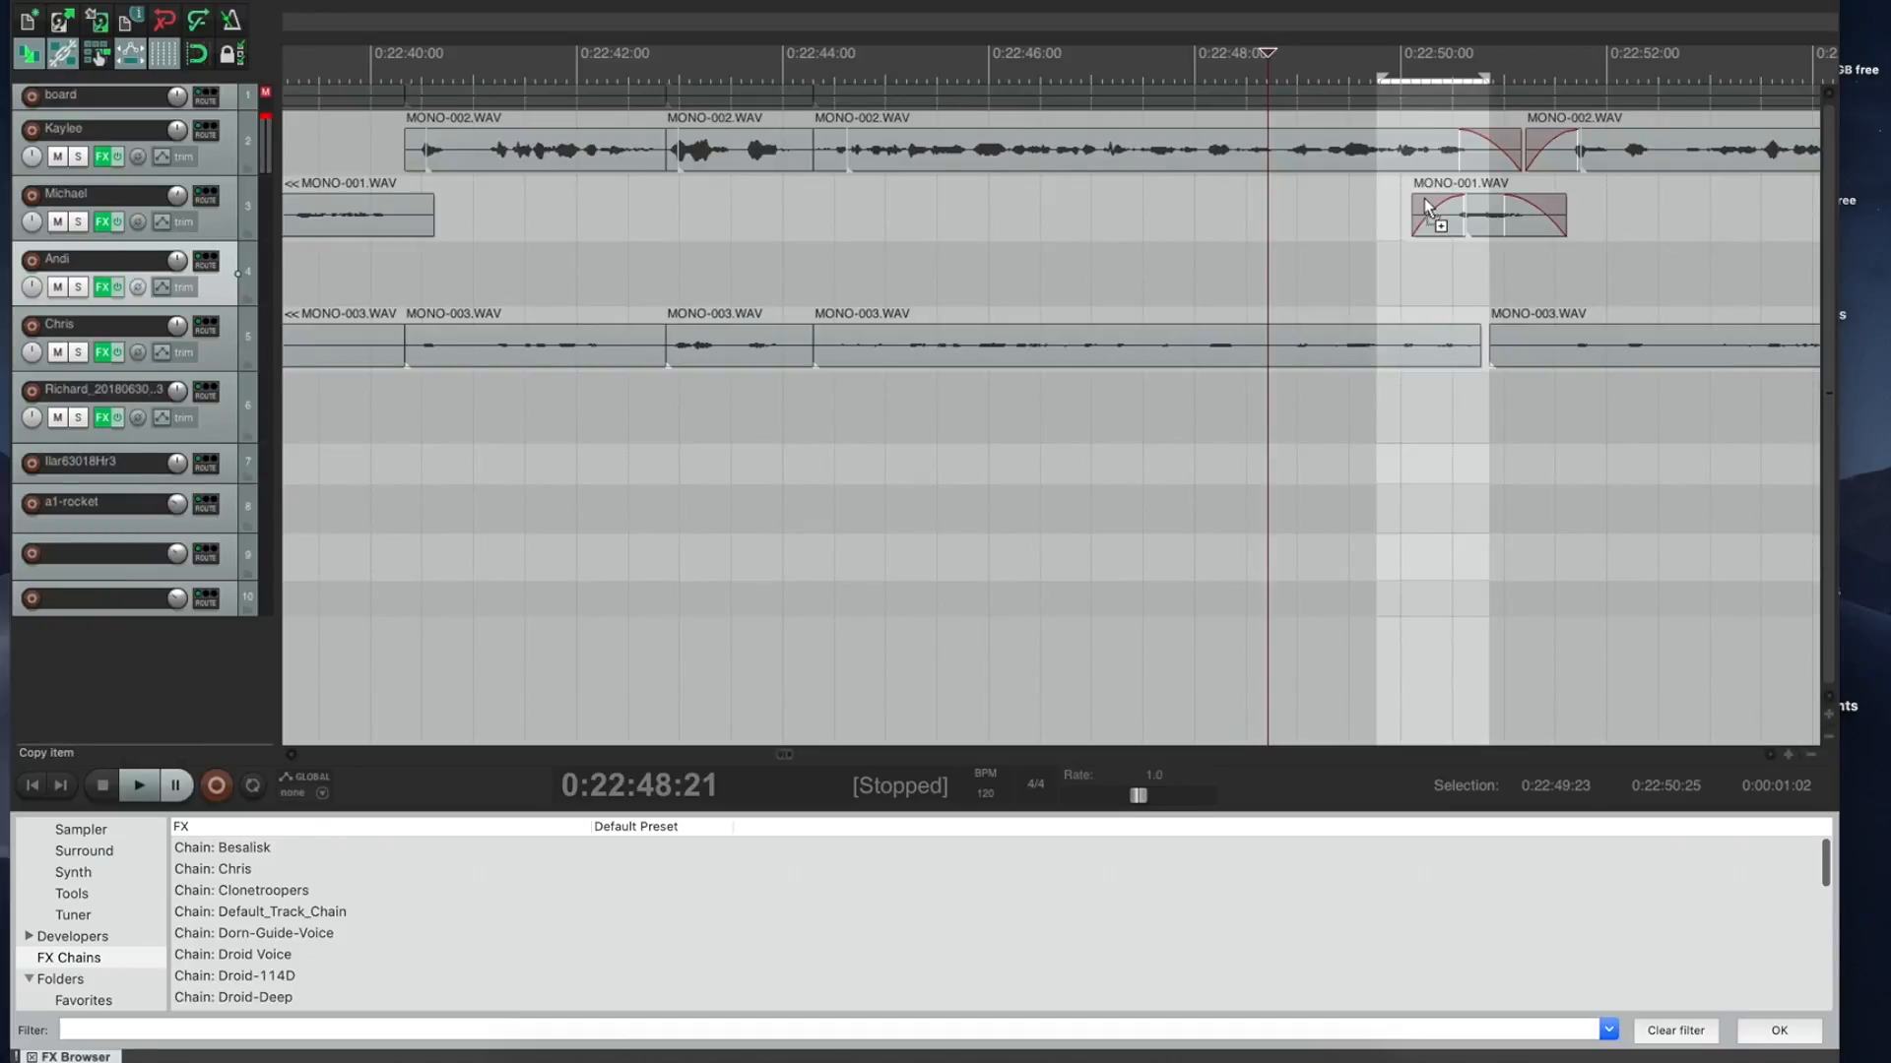
{"action": "key", "text": "super+z"}
{"action": "key", "text": "super+z"}
{"action": "key", "text": "super+z"}
{"action": "key", "text": "super+z"}
{"action": "key", "text": "super+z"}
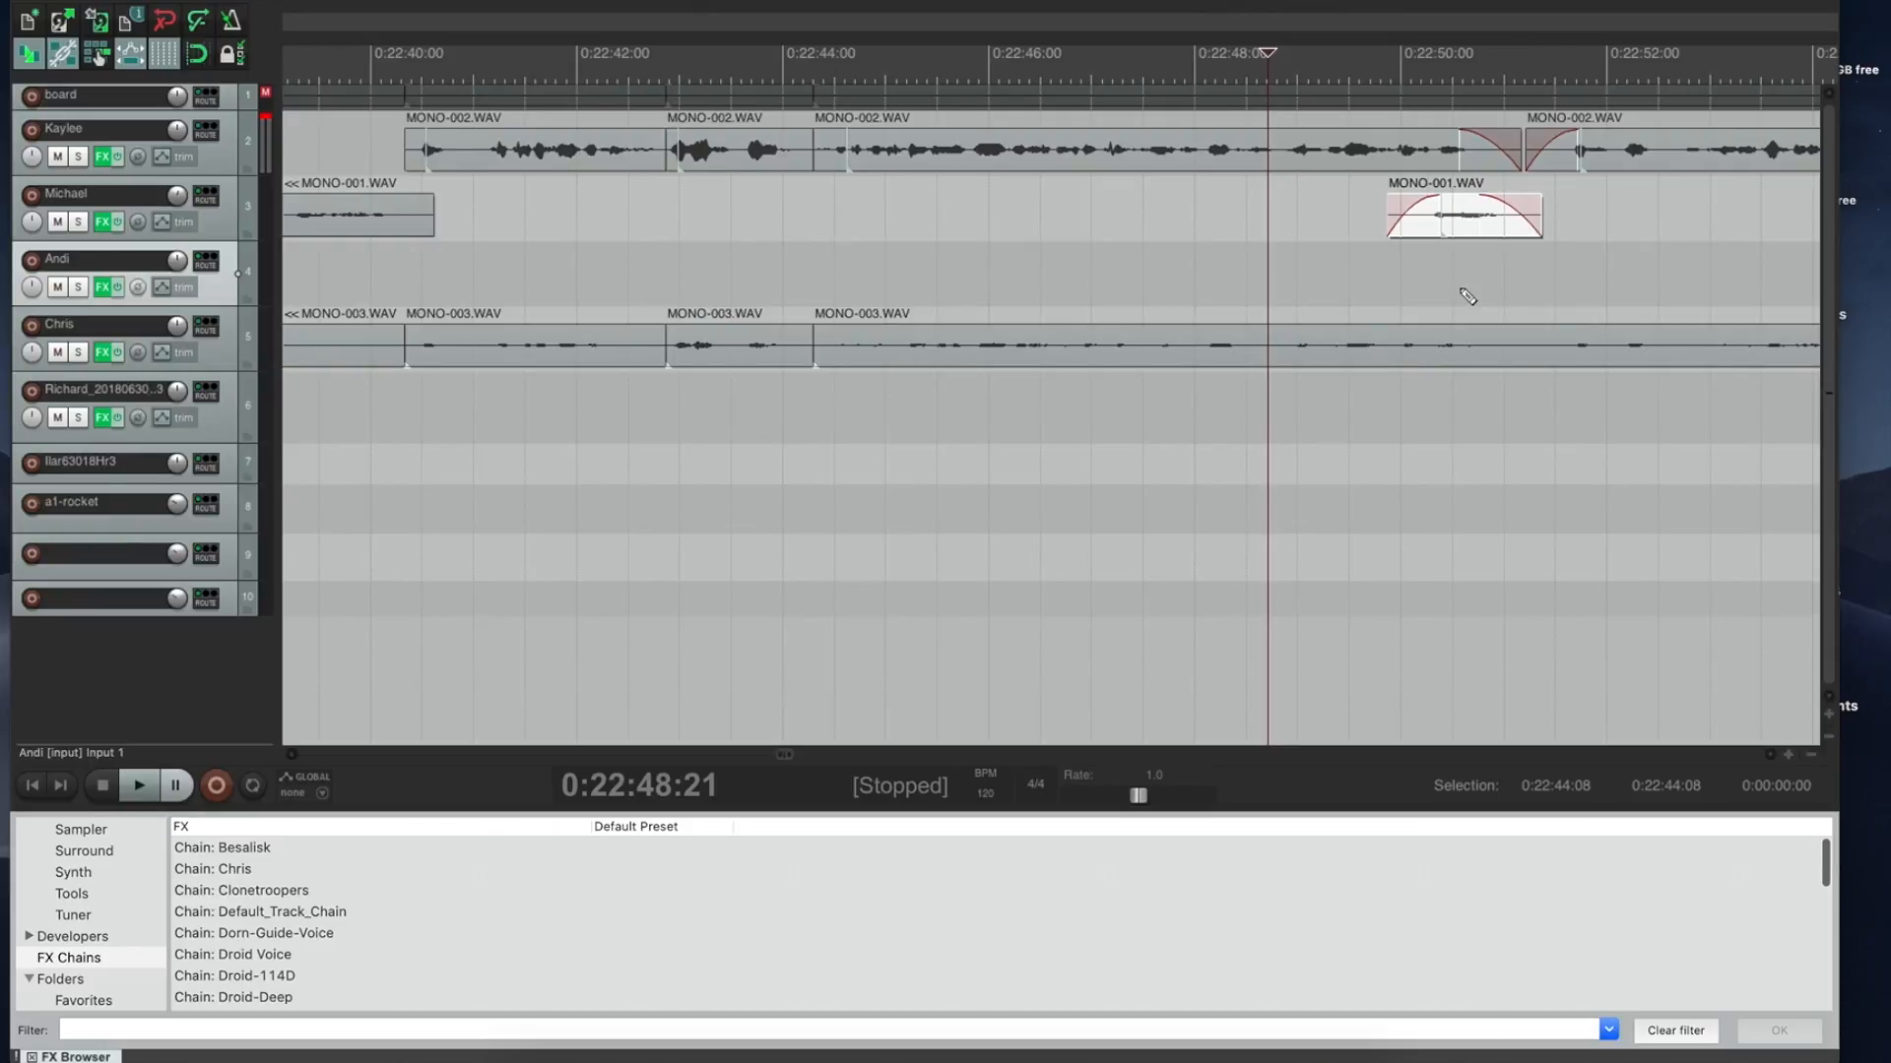
{"action": "key", "text": "super+z"}
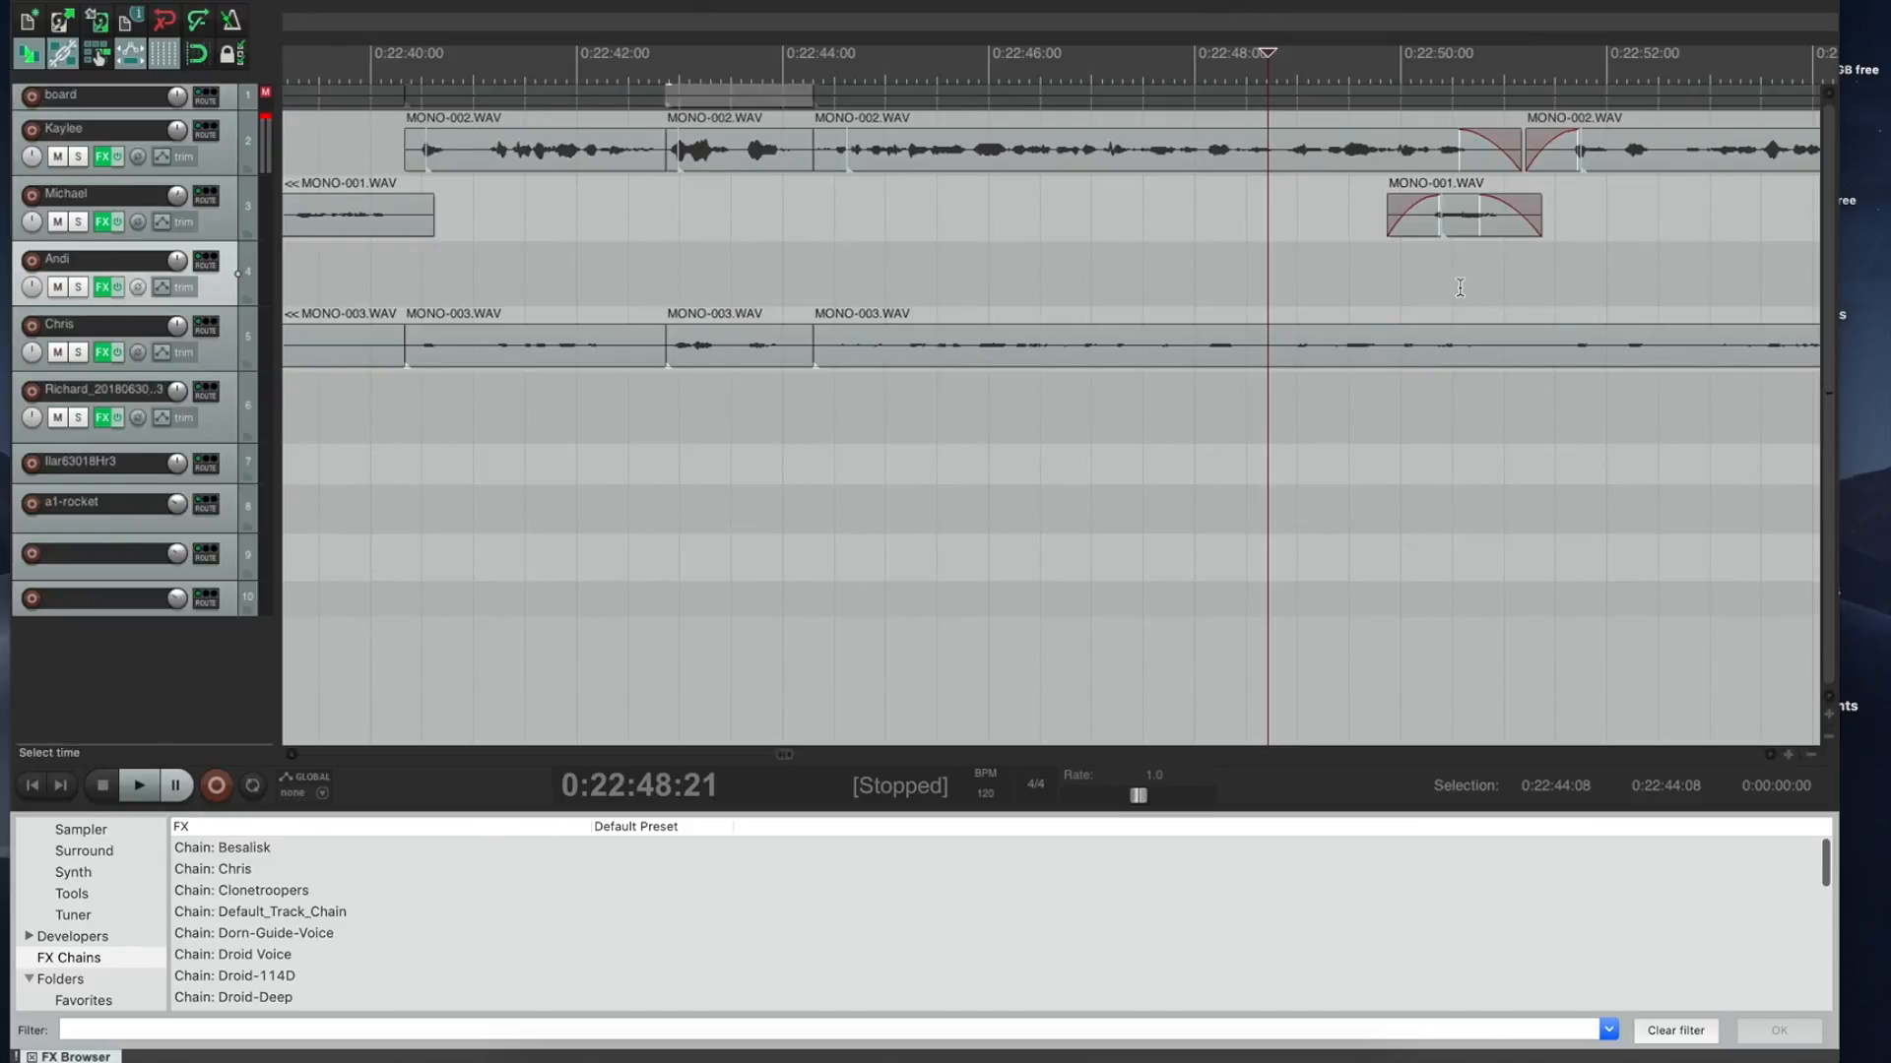
Step: Play from near 0:22:50 and mark a short pause near 0:22:51
{"action": "left_click", "coordinate": [1389, 109]}
{"action": "key", "text": "space"}
{"action": "left_click_drag", "start_coordinate": [1529, 120], "coordinate": [1554, 121]}
Step: Remove the marked pause near 0:22:51 from all tracks and play back the section
{"action": "key", "text": "space"}
{"action": "key", "text": "super+shift+Delete"}
{"action": "left_click", "coordinate": [1501, 116]}
{"action": "key", "text": "space"}
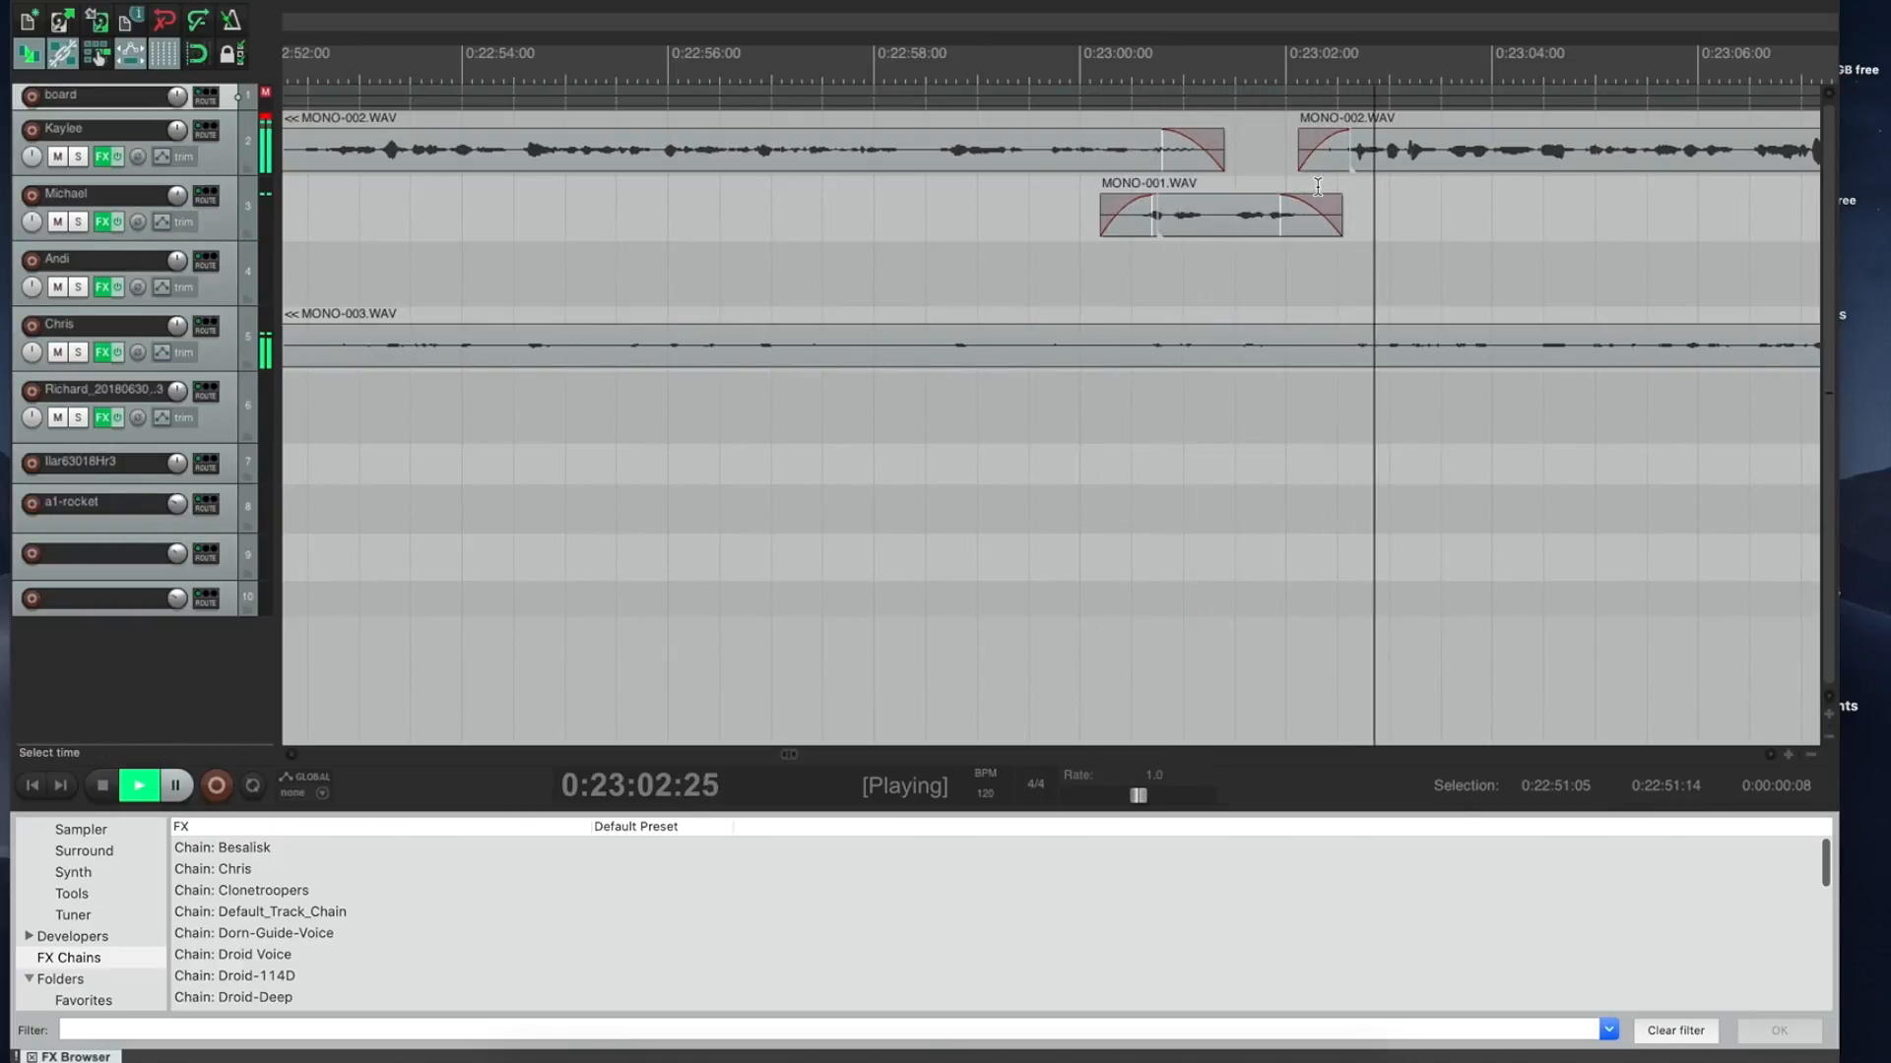
Step: Ripple-delete the pause near 0:23:12 and audition from 0:23:11
{"action": "left_click", "coordinate": [1804, 112]}
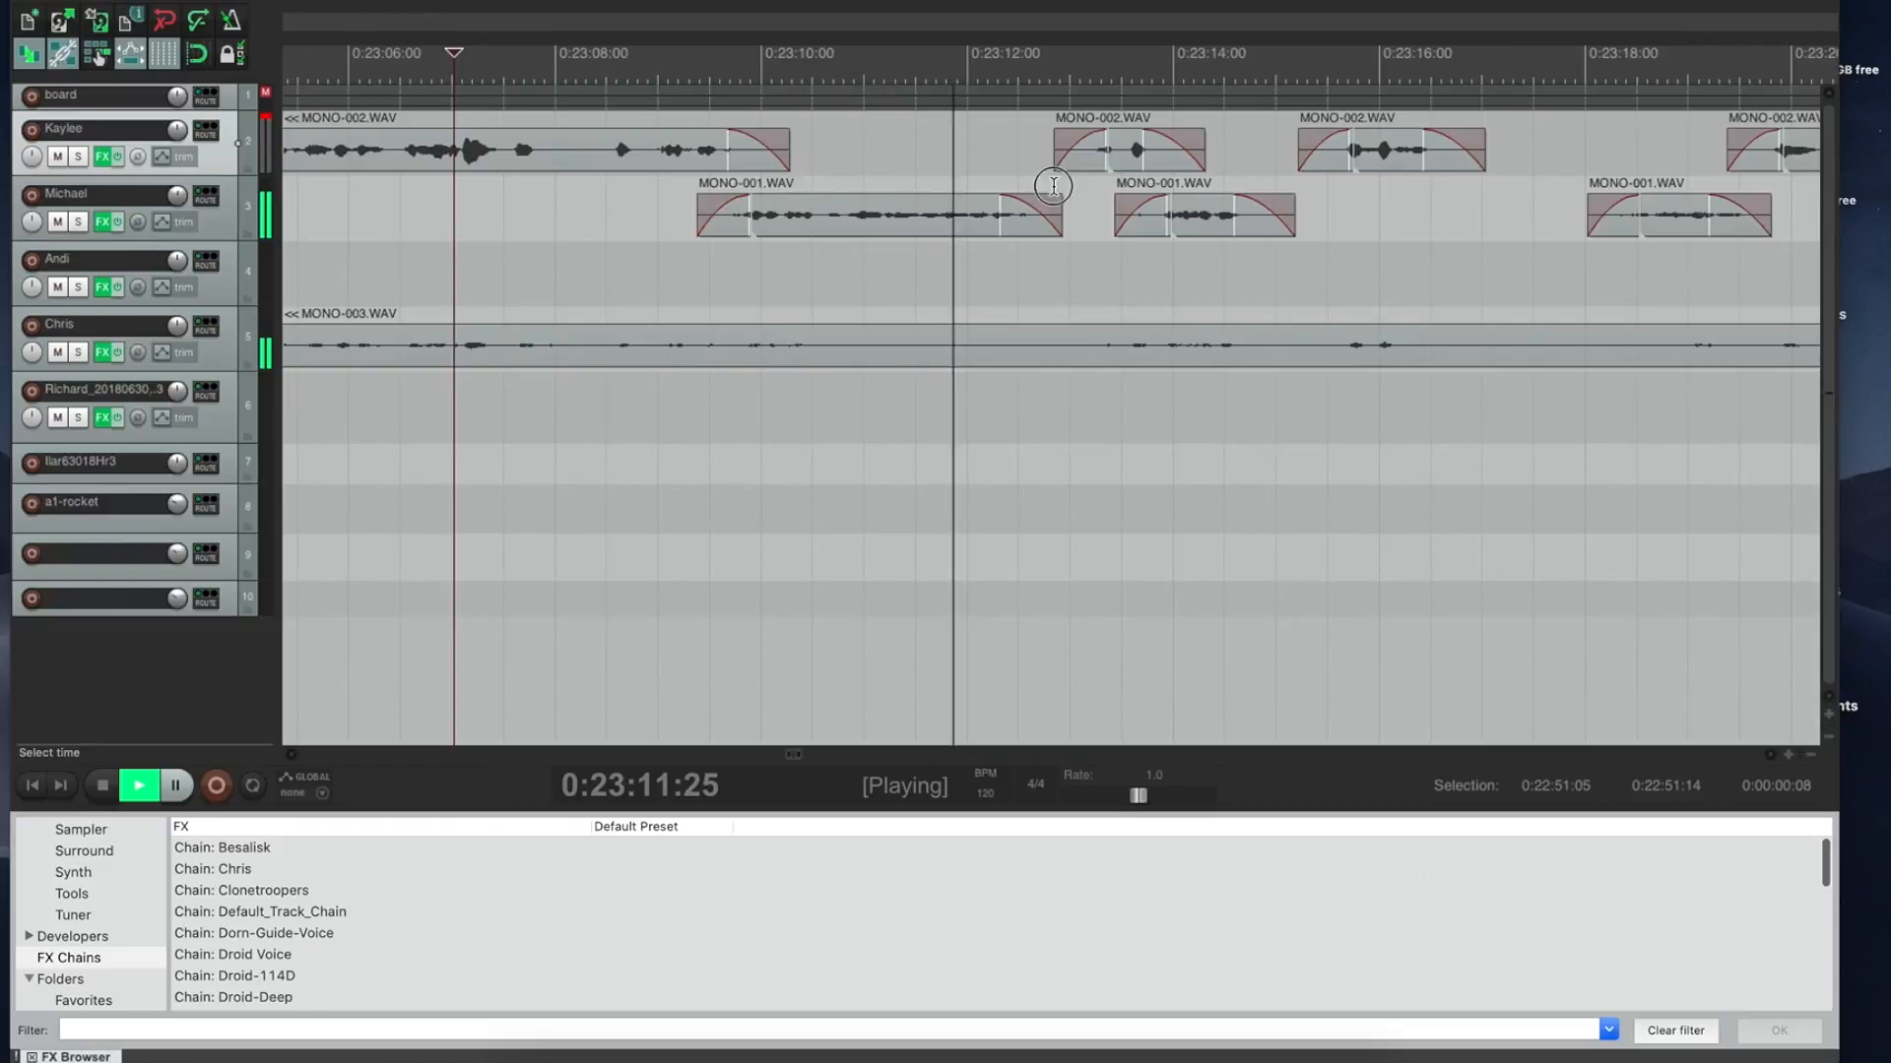
{"action": "left_click_drag", "start_coordinate": [1053, 185], "coordinate": [1072, 186]}
{"action": "key", "text": "space"}
{"action": "key", "text": "ctrl+Delete"}
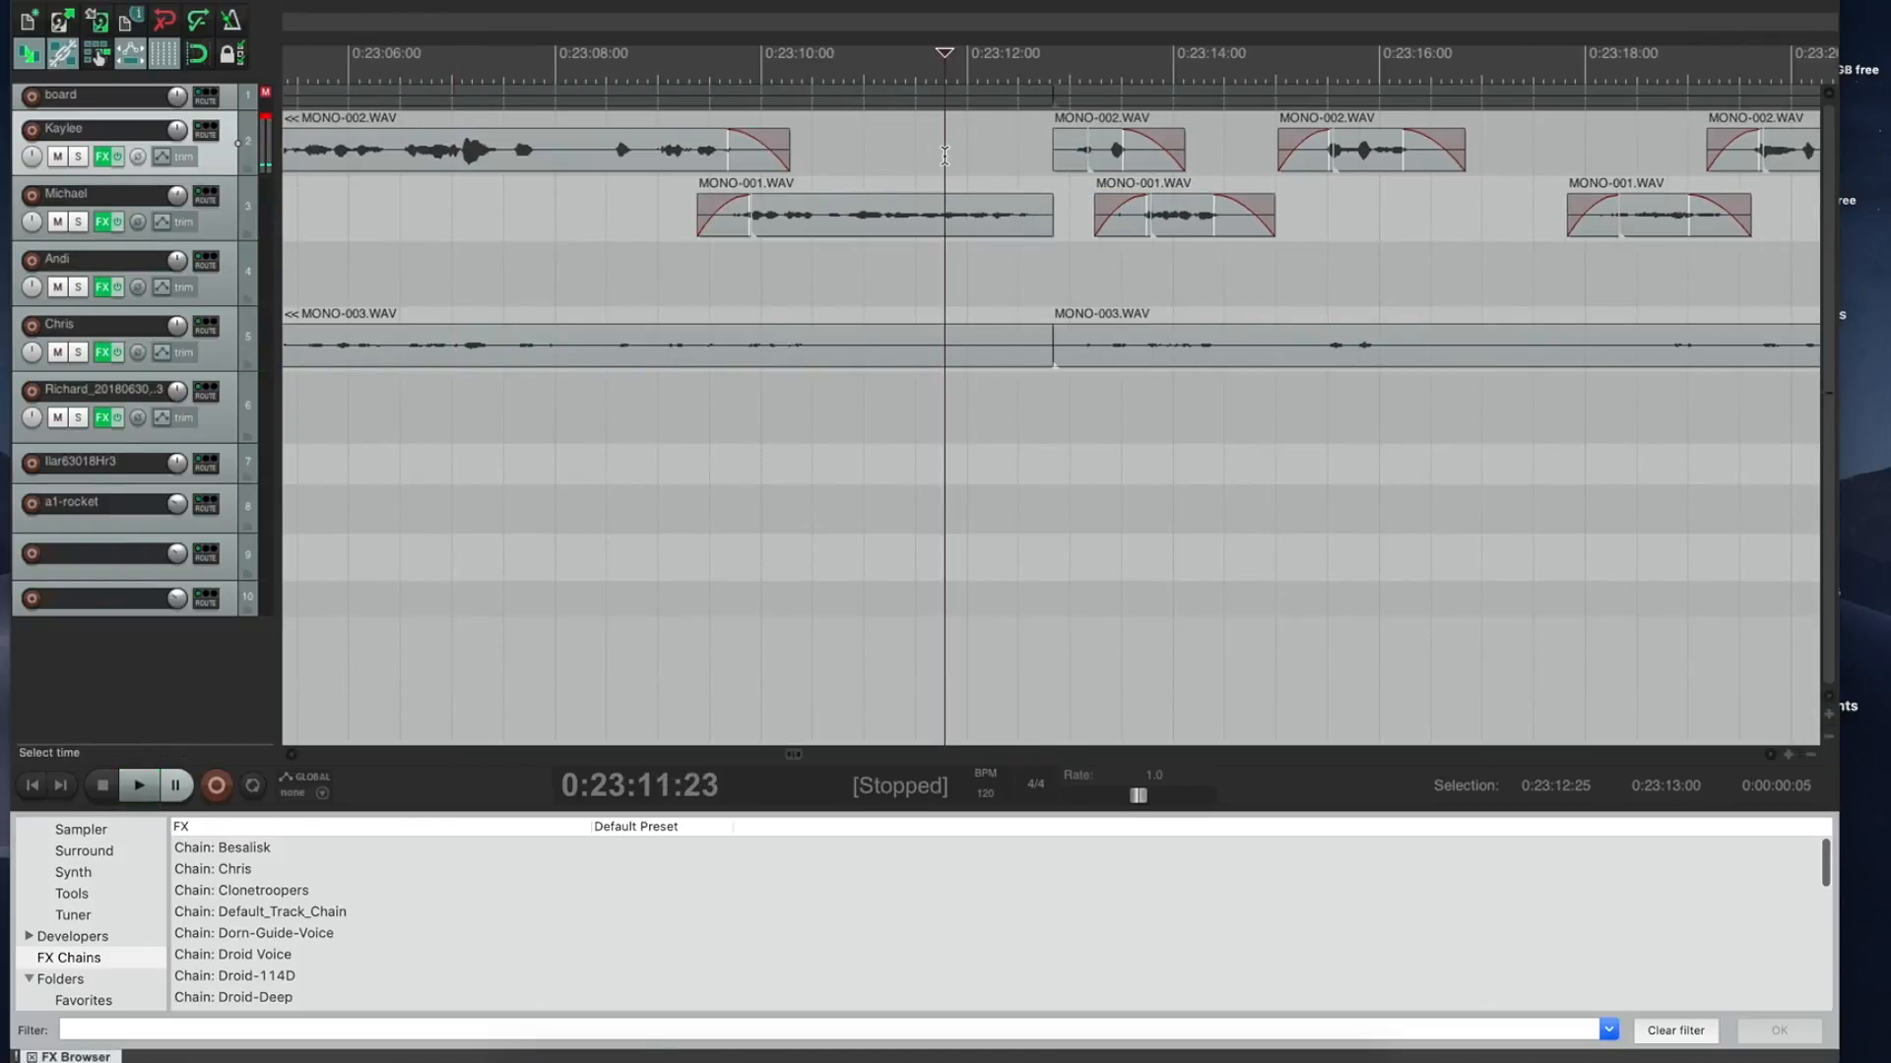
{"action": "key", "text": "space"}
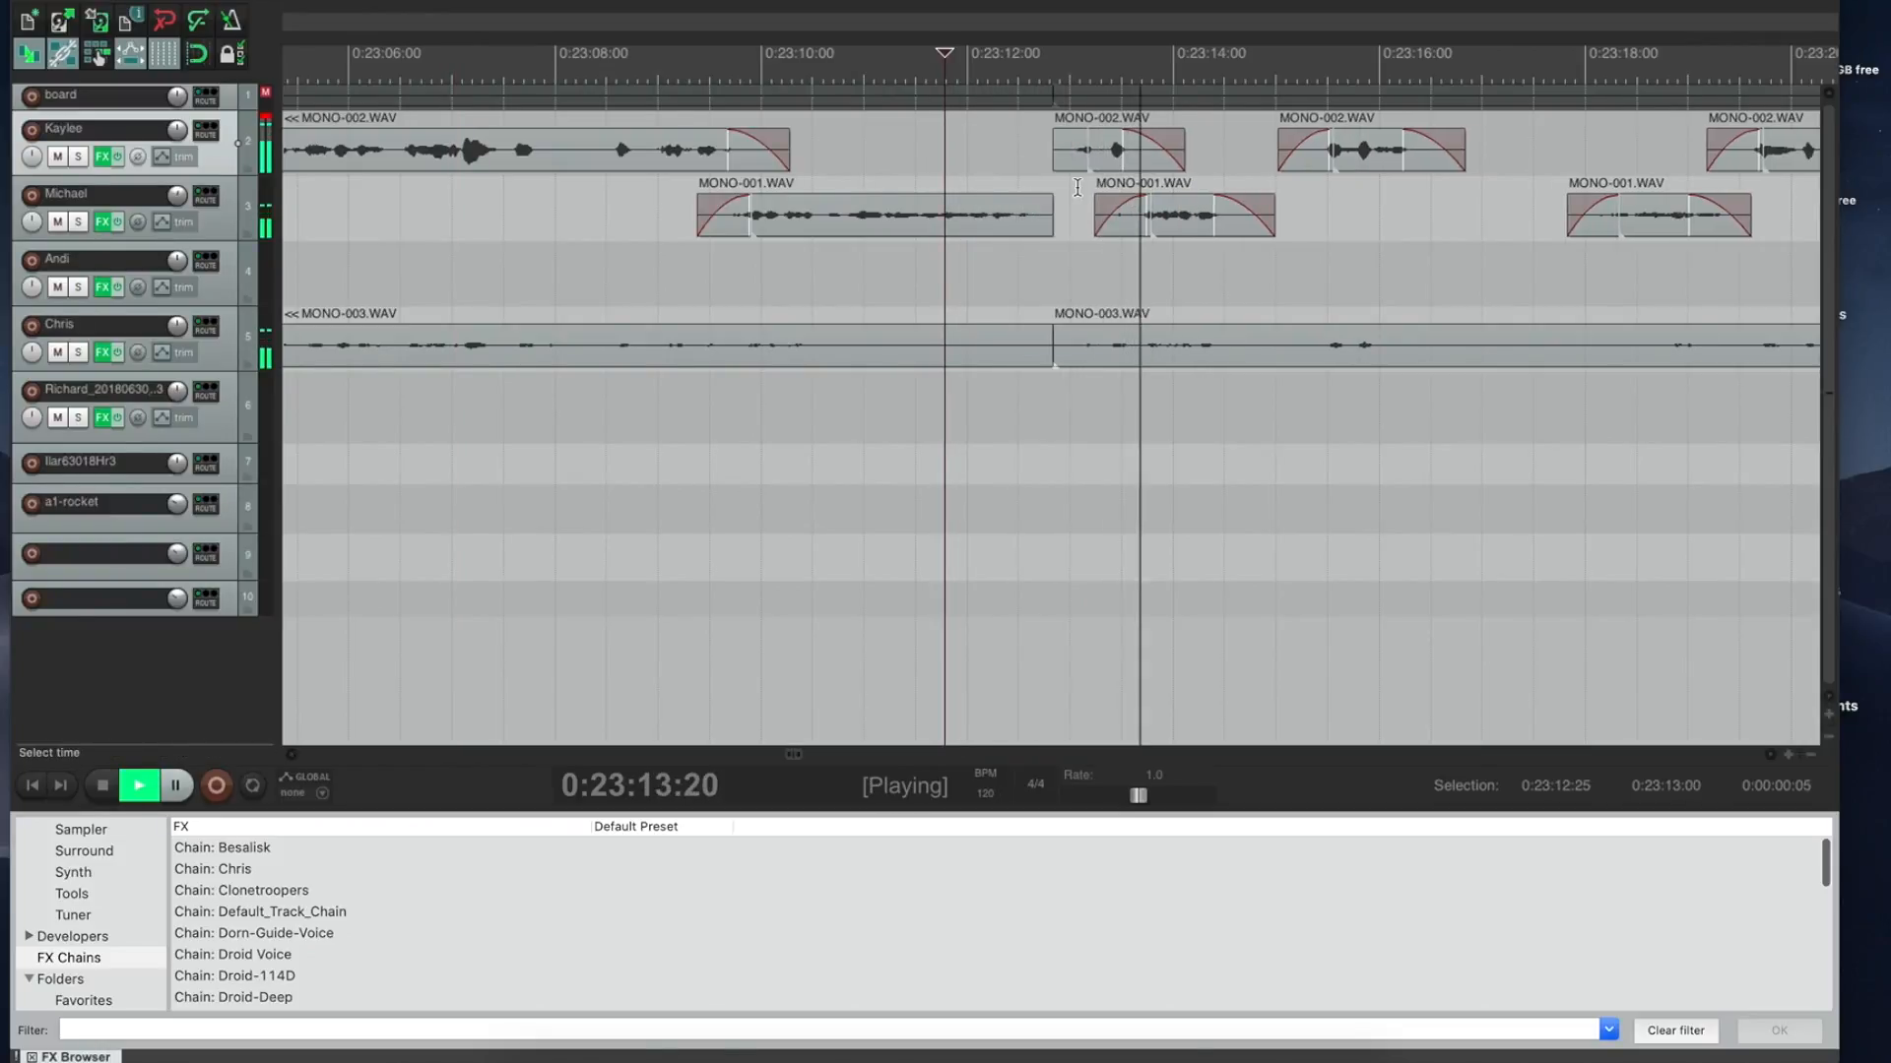
{"action": "key", "text": "space"}
Step: Remove the pauses near 0:23:14 and from 0:23:15:27 to 0:23:17:04, then play back
{"action": "left_click_drag", "start_coordinate": [1235, 177], "coordinate": [1305, 180]}
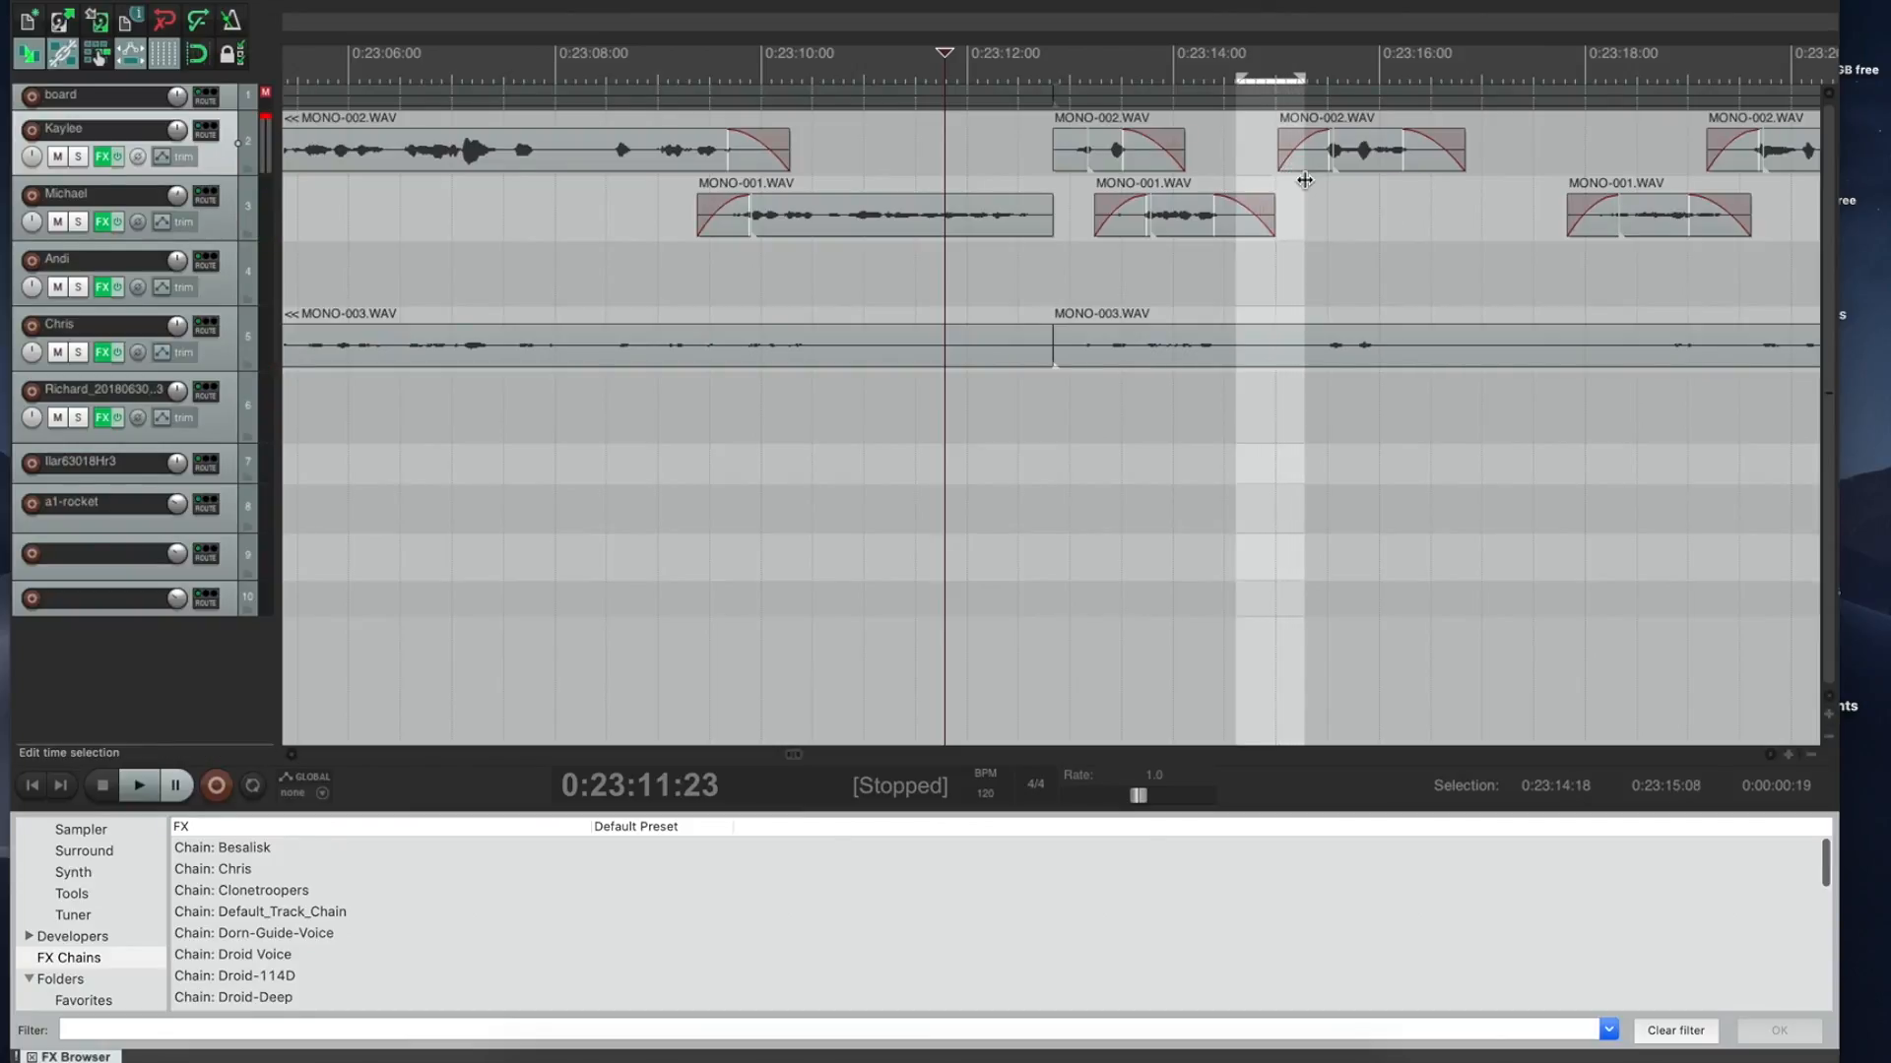
{"action": "key", "text": "ctrl+Delete"}
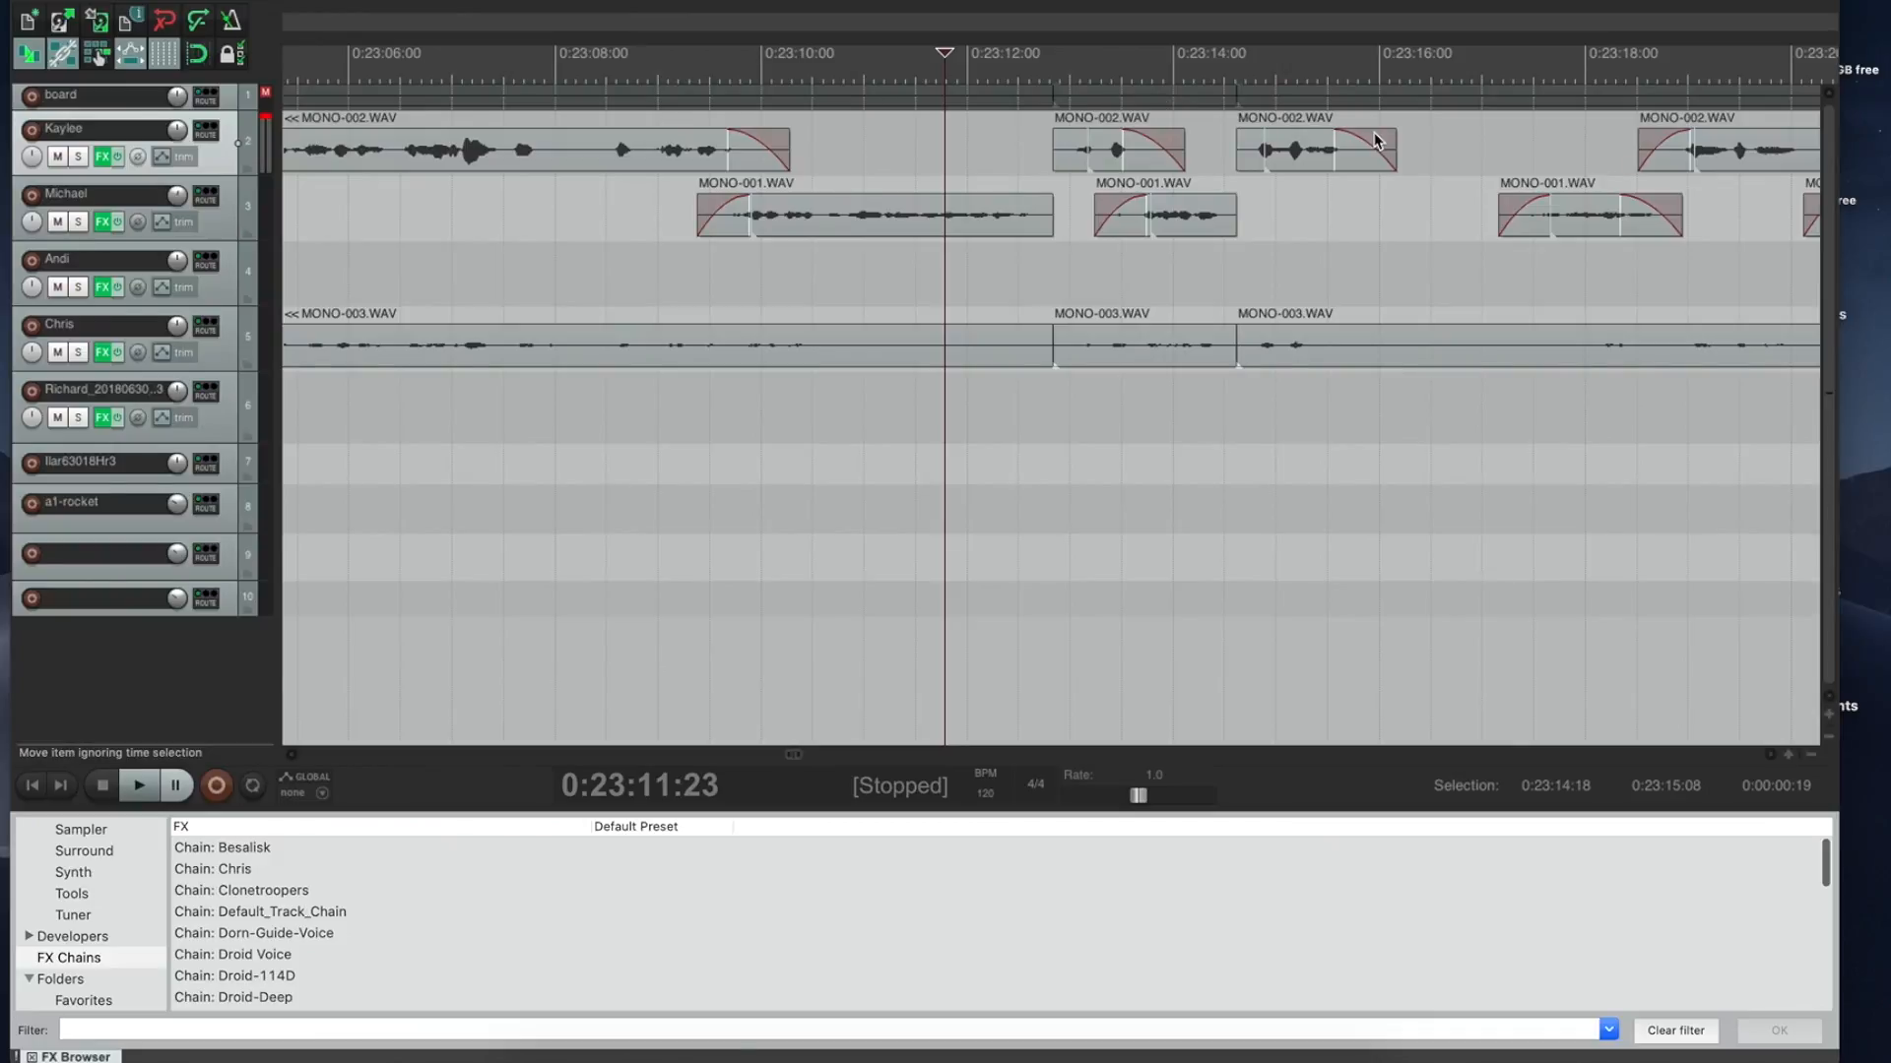
{"action": "left_click_drag", "start_coordinate": [1370, 115], "coordinate": [1496, 114]}
{"action": "key", "text": "ctrl+Delete"}
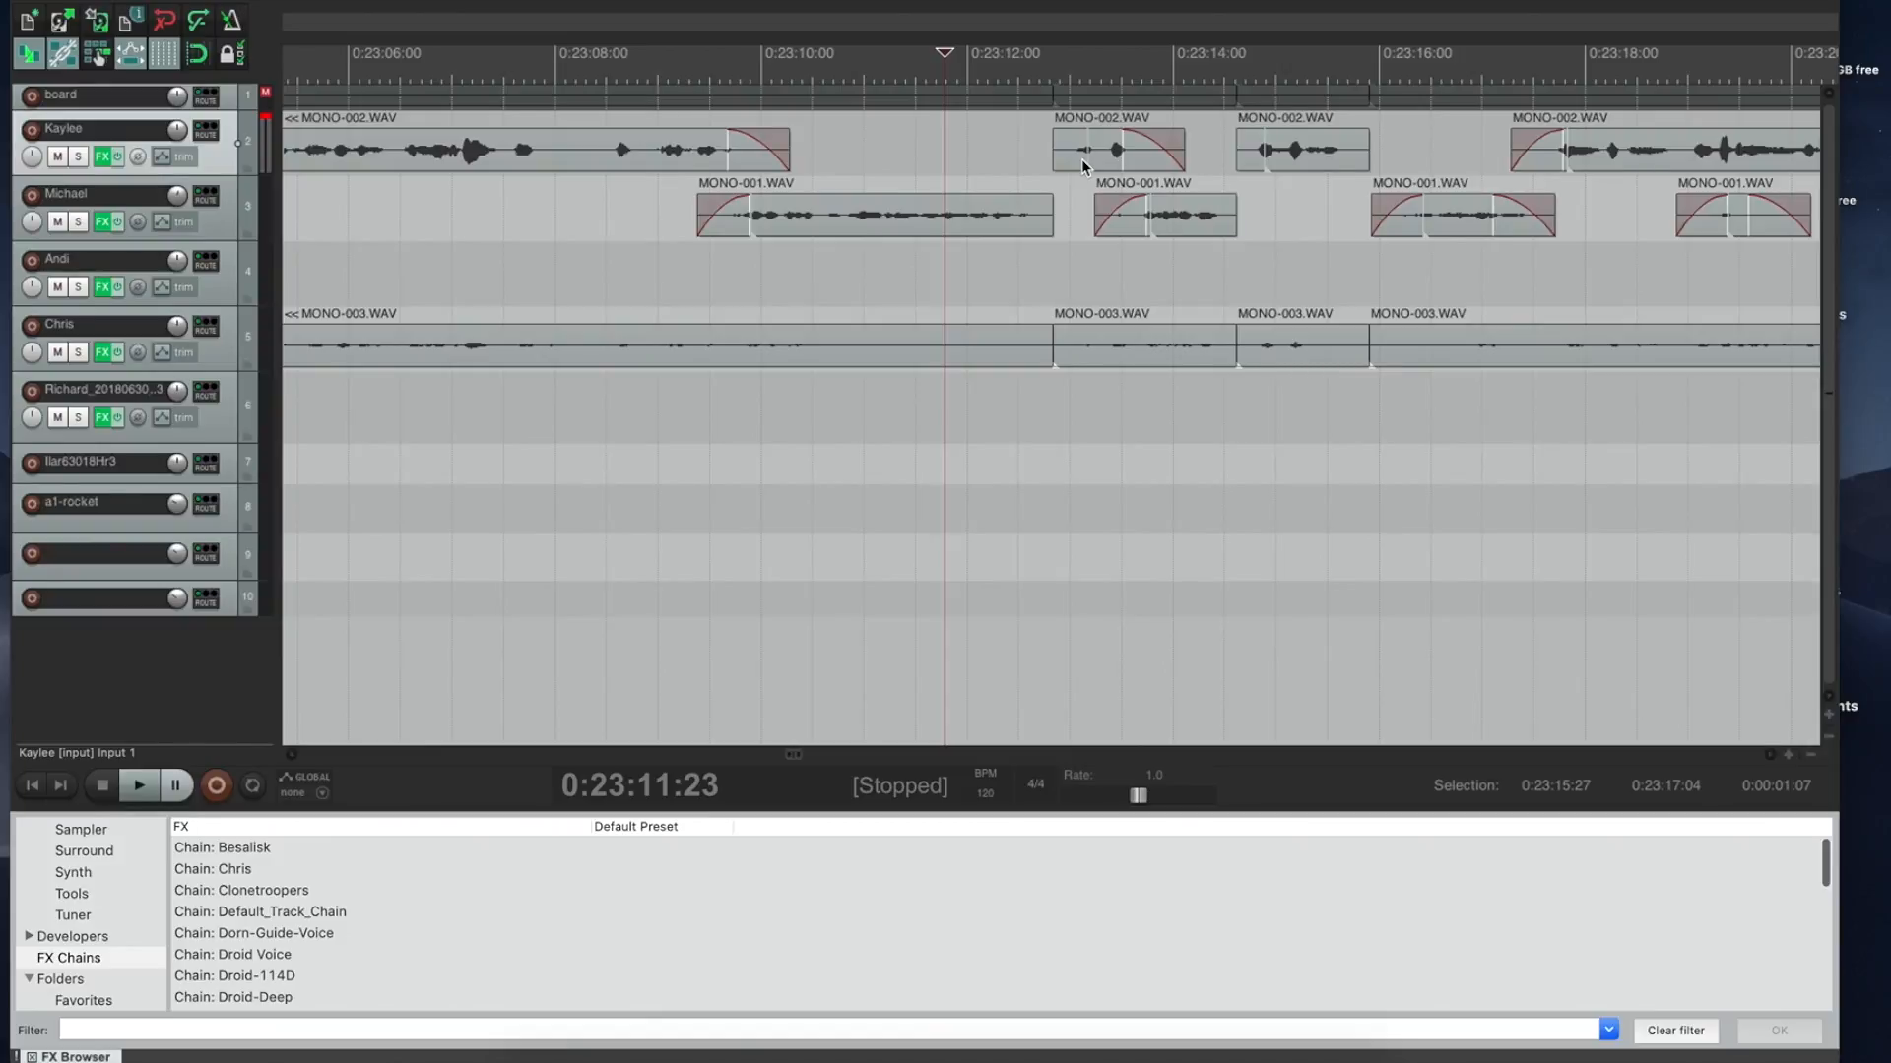
{"action": "key", "text": "space"}
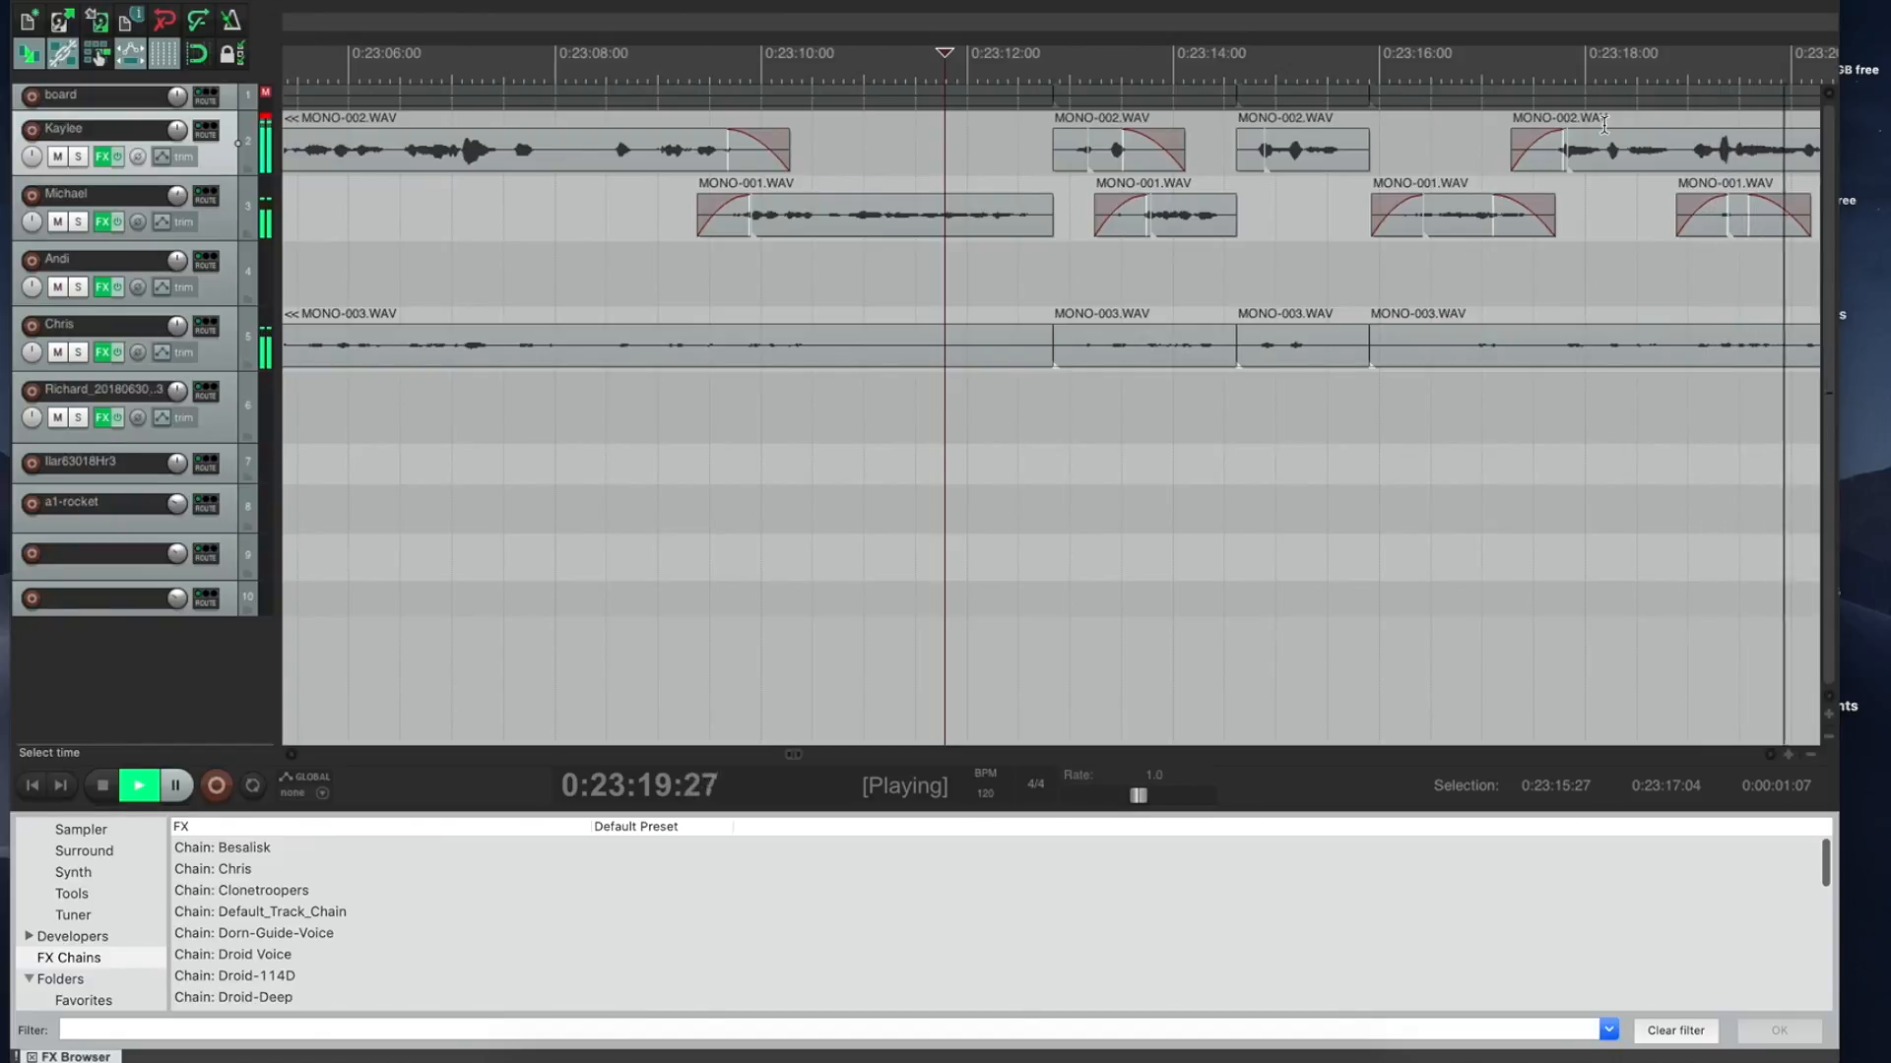
{"action": "key", "text": "space"}
{"action": "key", "text": "space"}
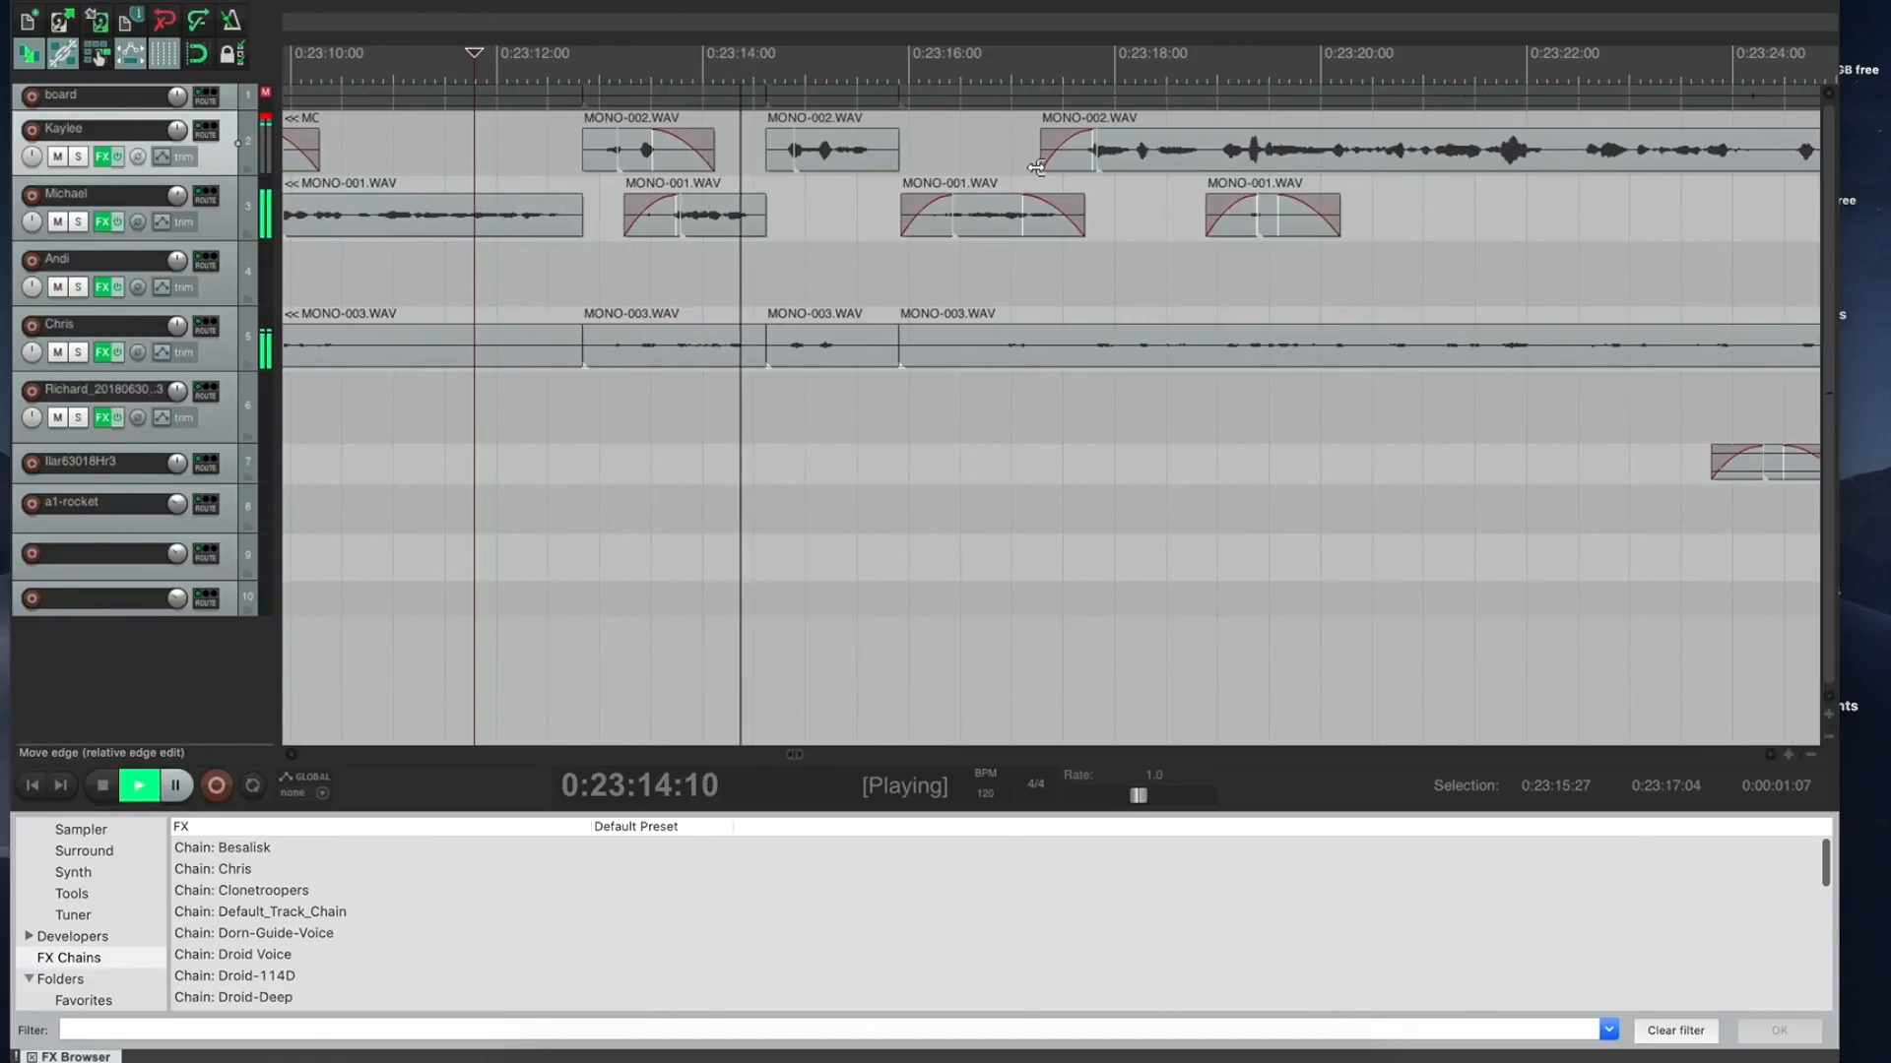
Step: Extend the MONO-001 clip's end, ripple-delete the marked span, and play from near 0:23:16
{"action": "left_click_drag", "start_coordinate": [1084, 203], "coordinate": [1243, 166]}
{"action": "key", "text": "space"}
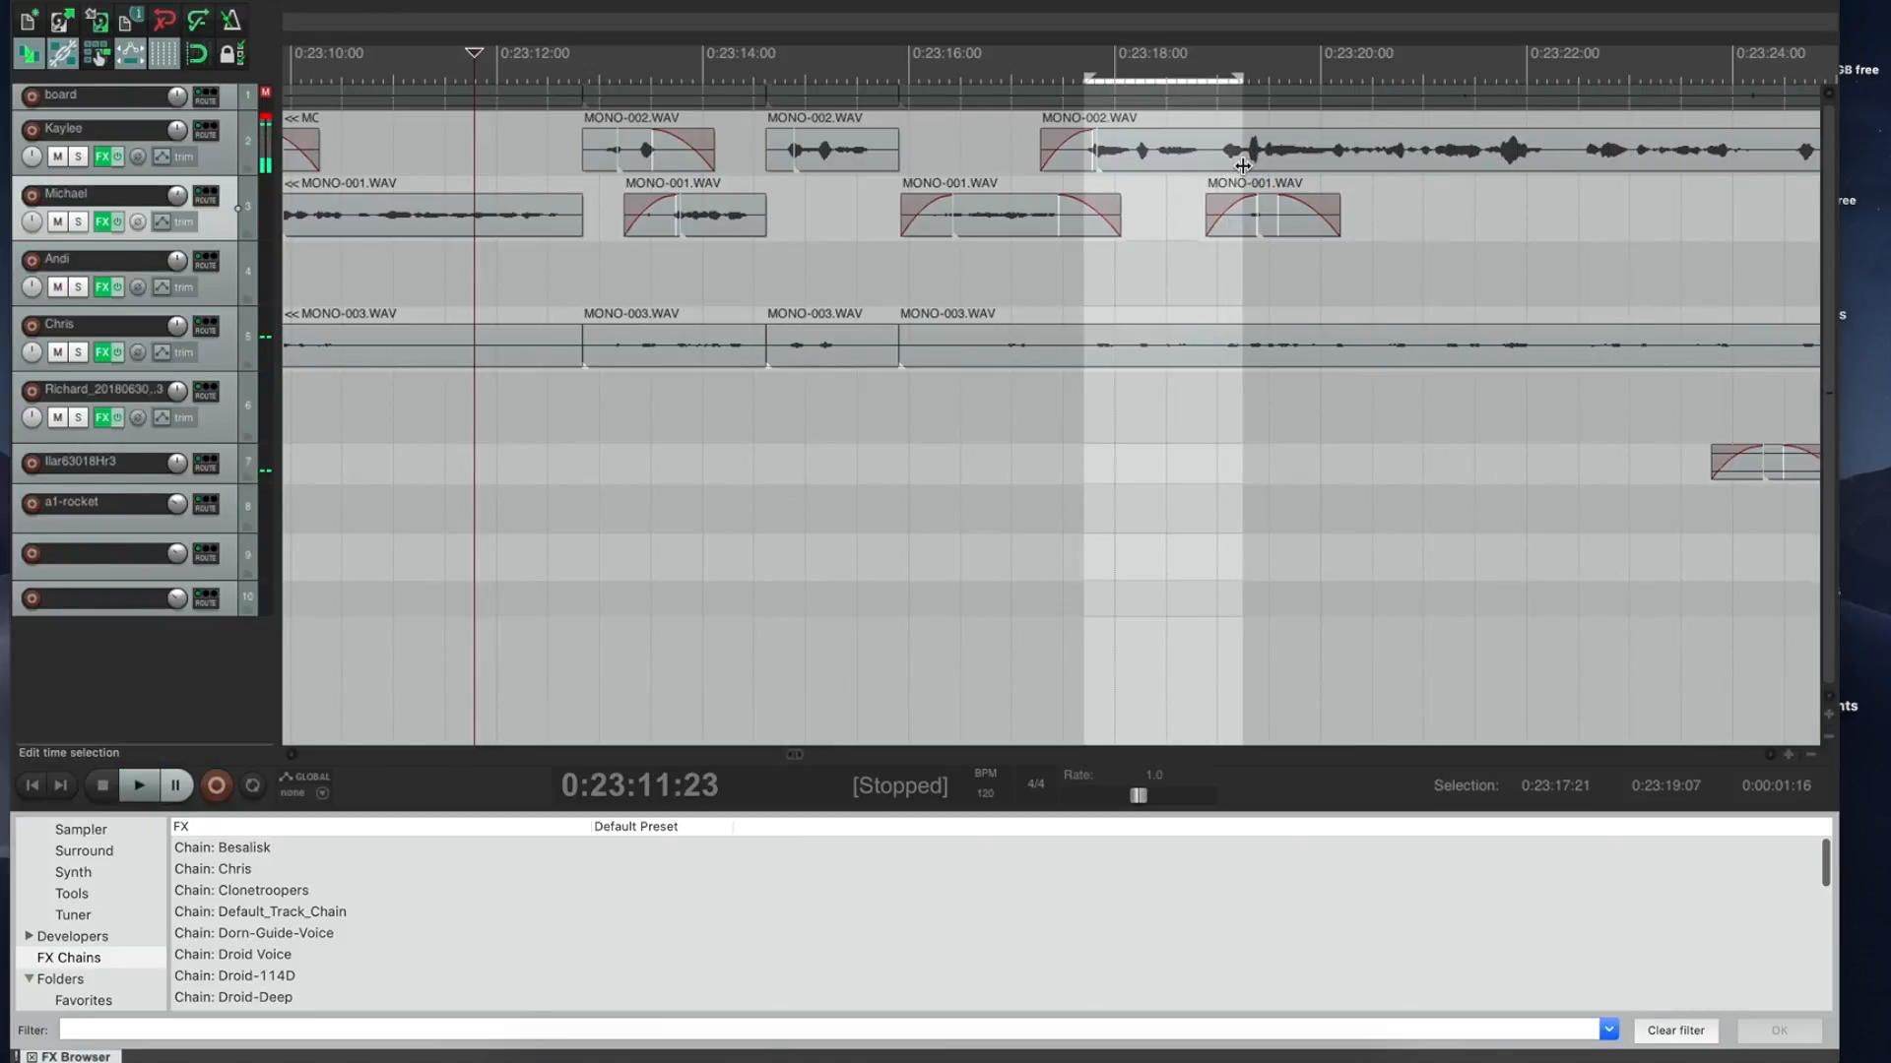
{"action": "key", "text": "ctrl+Delete"}
{"action": "left_click", "coordinate": [992, 105]}
{"action": "key", "text": "space"}
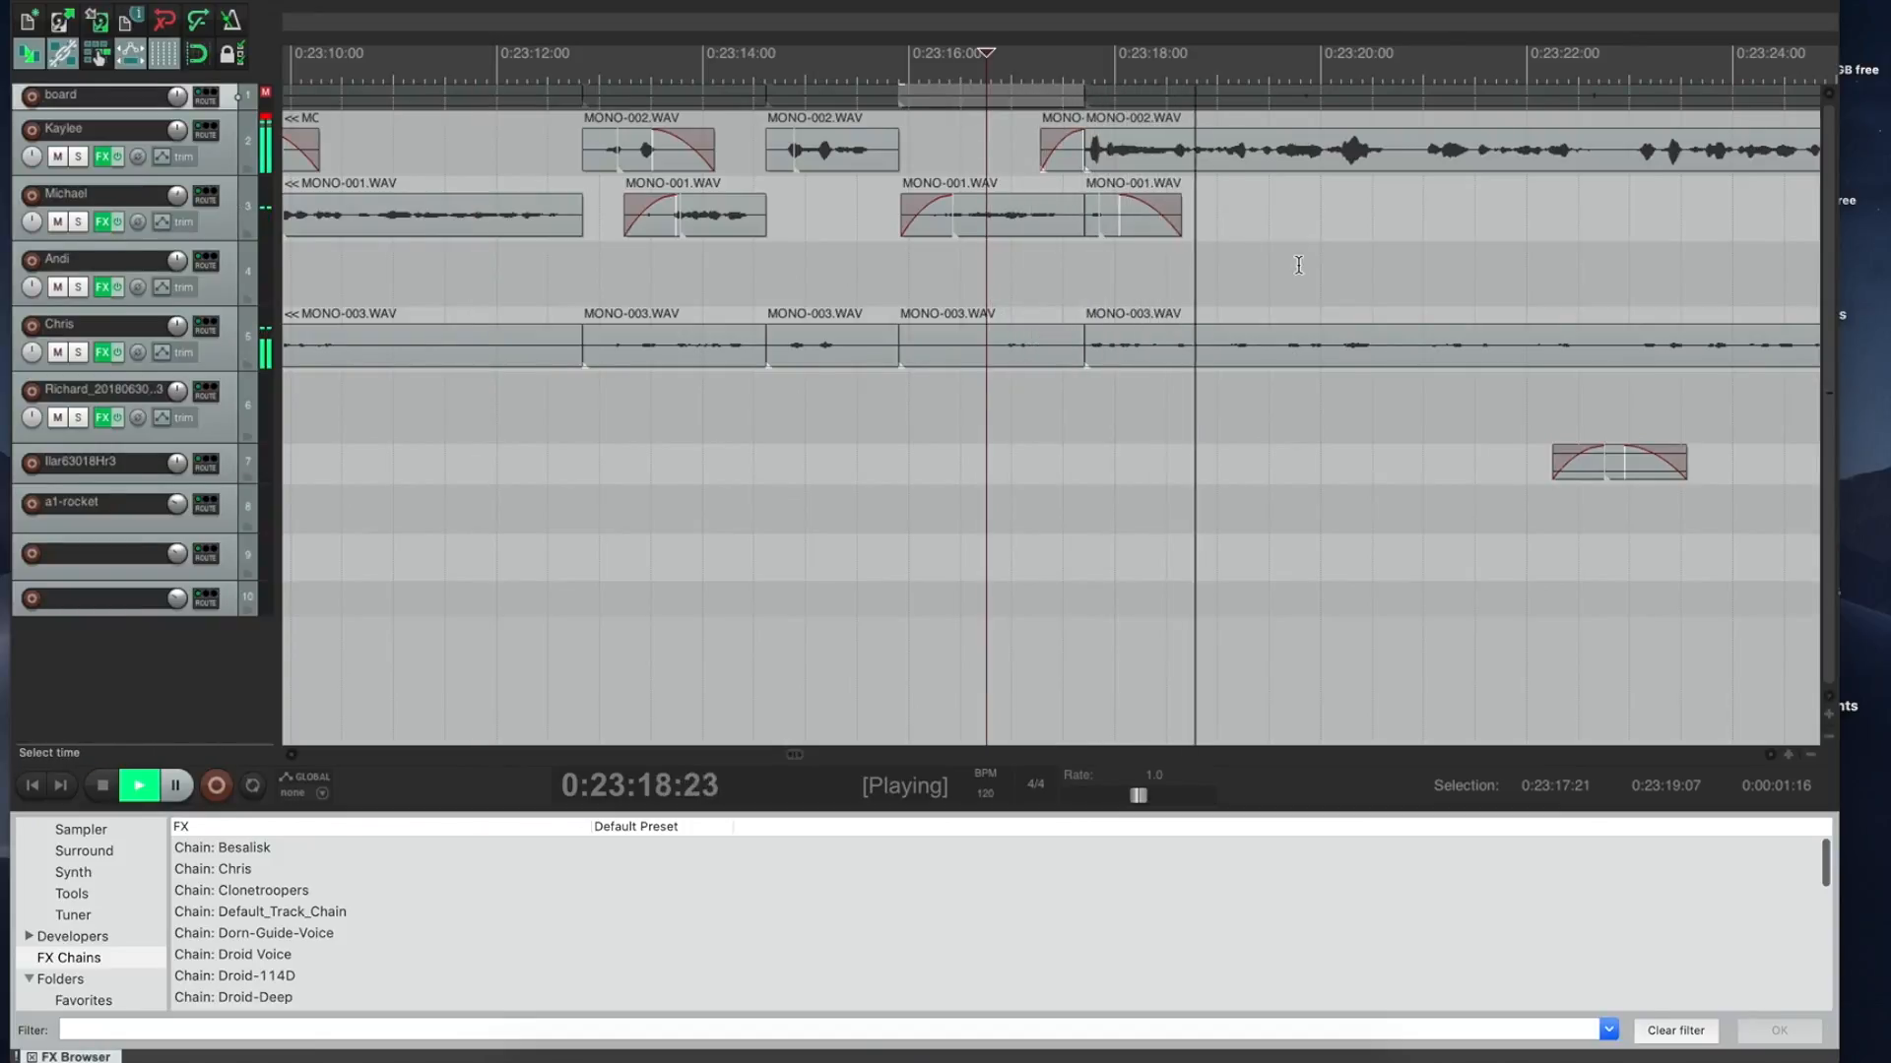
Step: Ripple-delete the pause from 0:23:20:21 to 0:23:20:28 and play from 0:23:20:01 to check
{"action": "left_click", "coordinate": [1140, 216]}
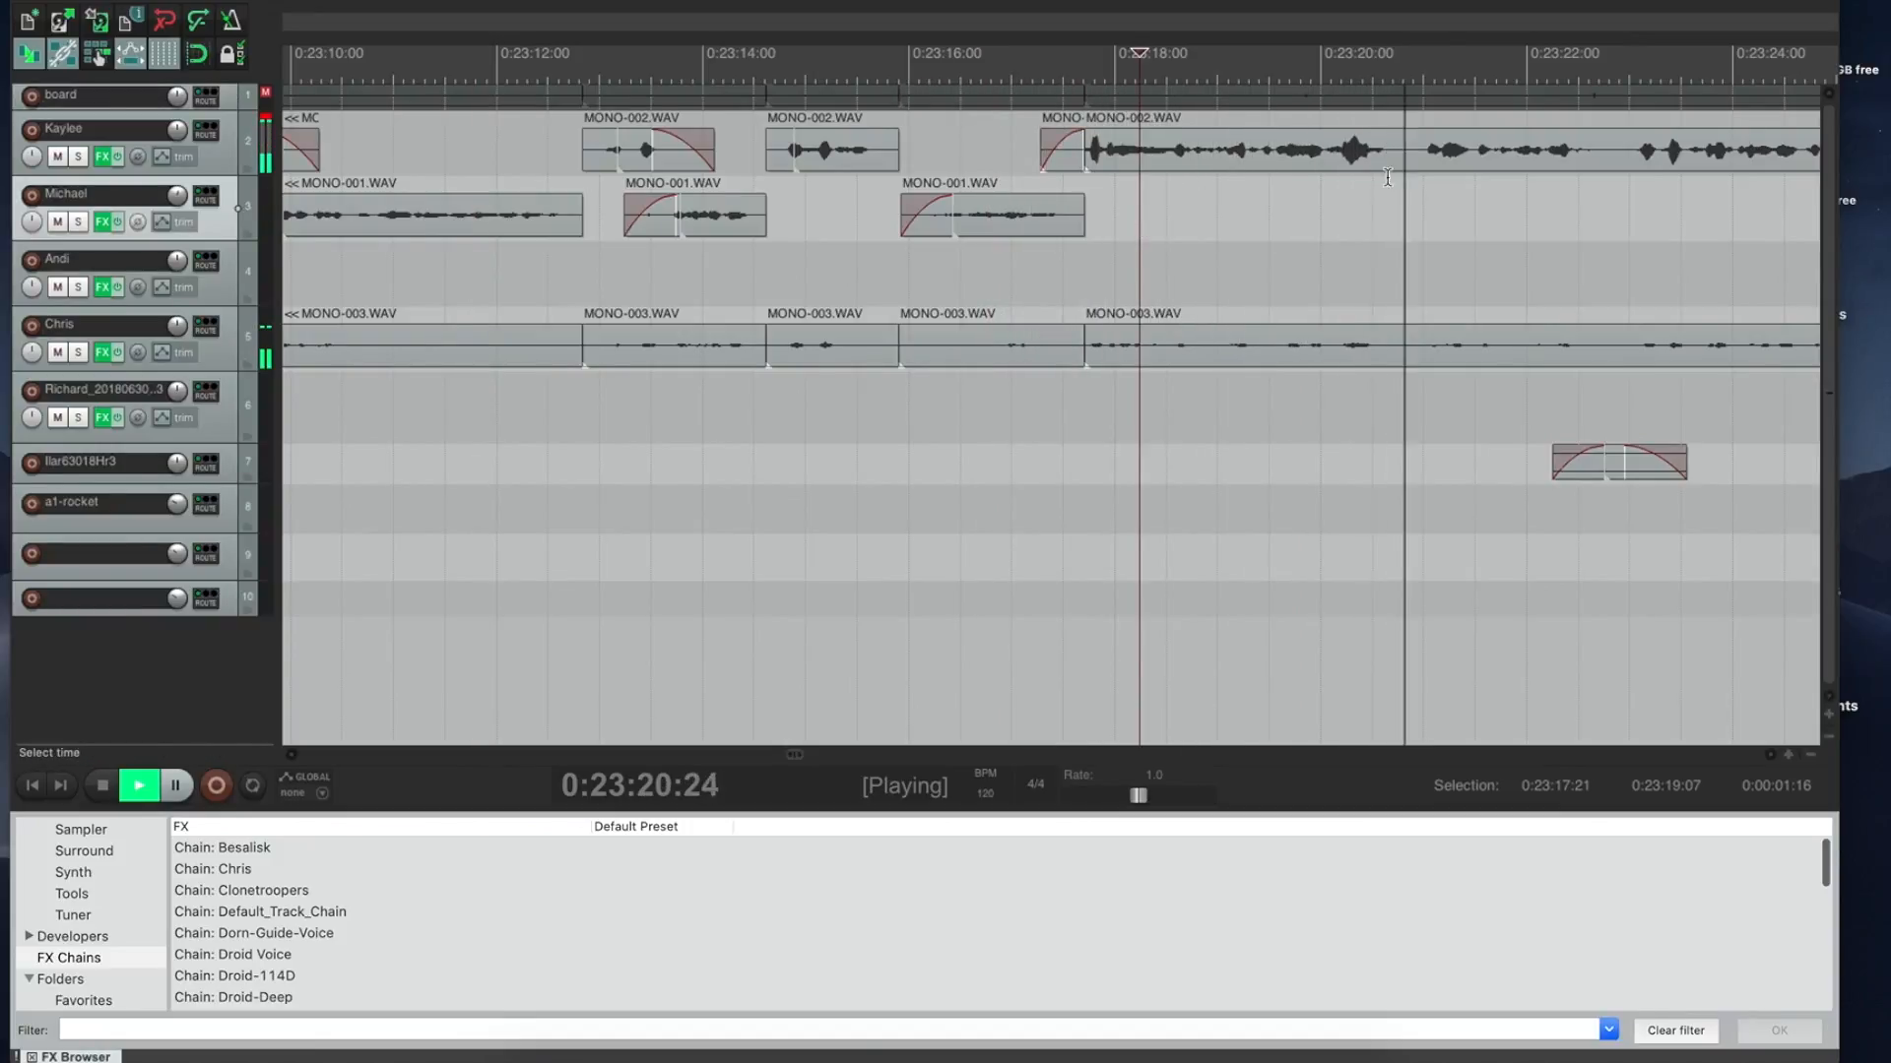
{"action": "left_click", "coordinate": [1410, 120]}
{"action": "left_click_drag", "start_coordinate": [1410, 119], "coordinate": [1419, 120]}
{"action": "key", "text": "space"}
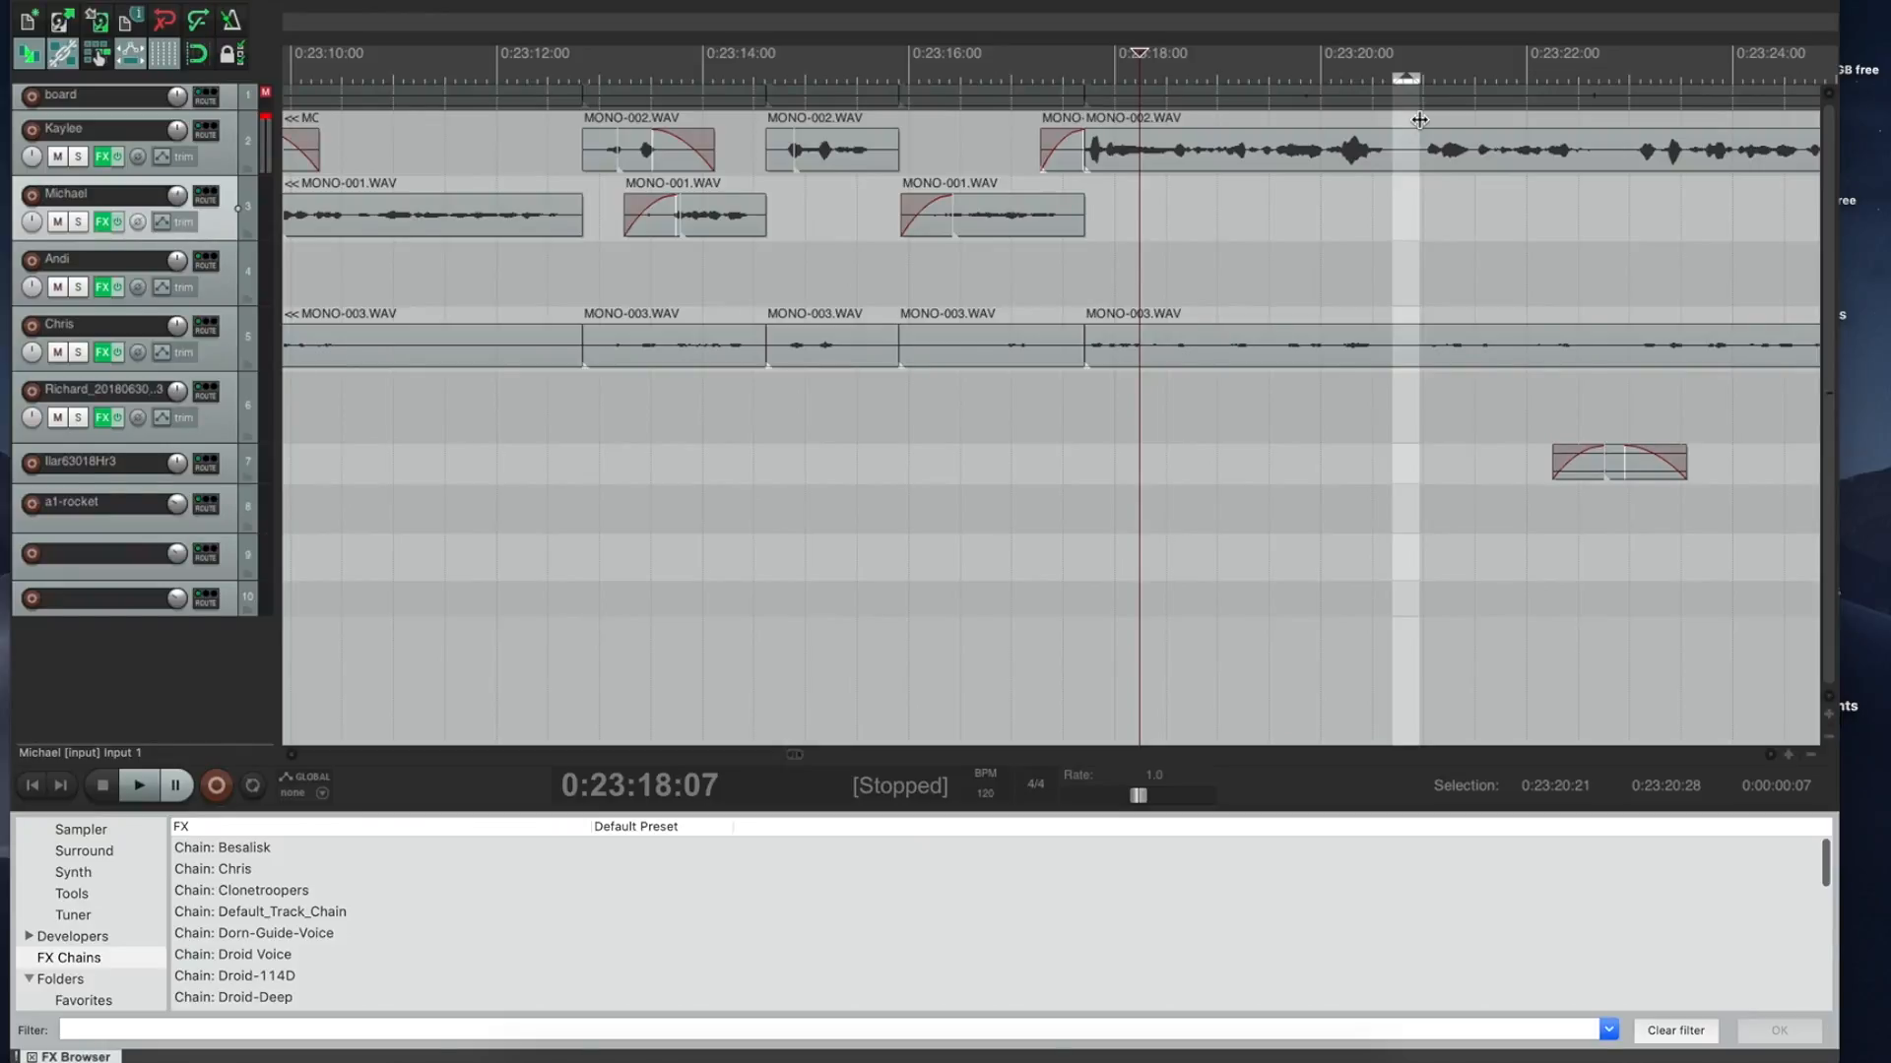
{"action": "key", "text": "ctrl+Delete"}
{"action": "left_click", "coordinate": [1325, 117]}
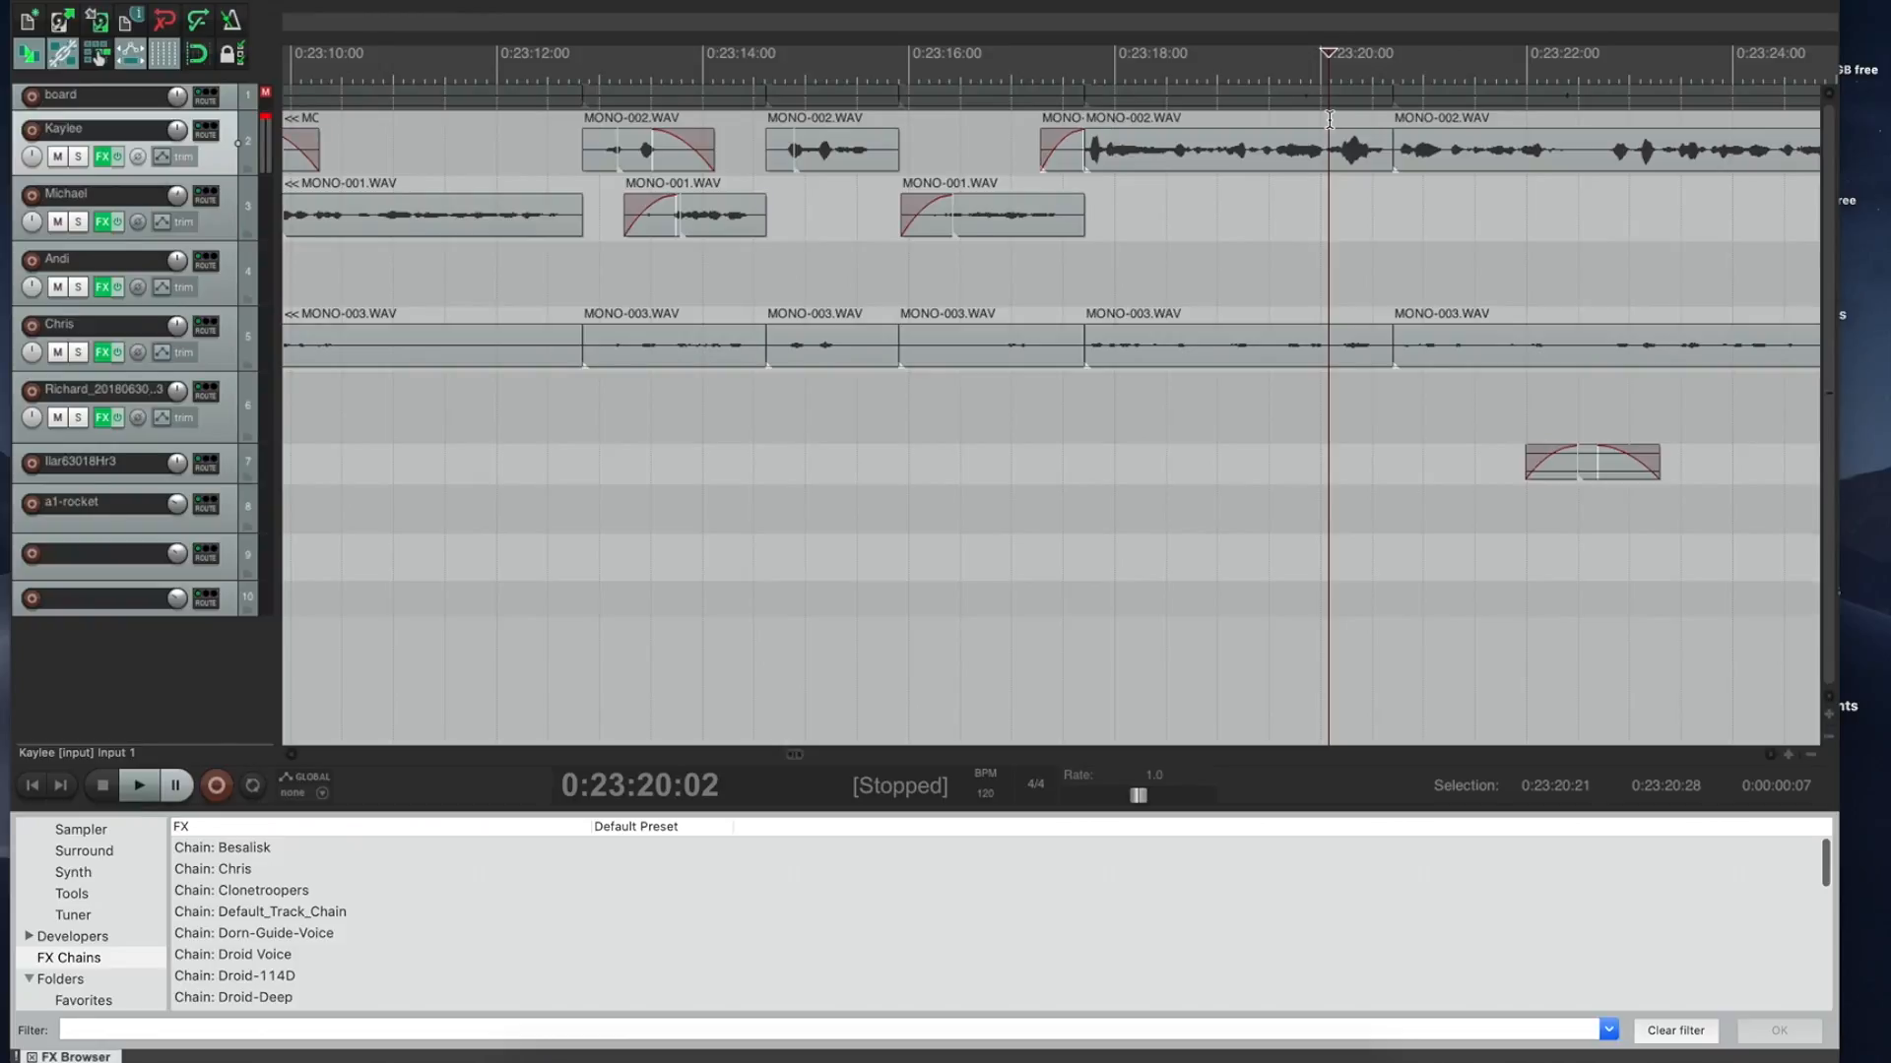
{"action": "key", "text": "space"}
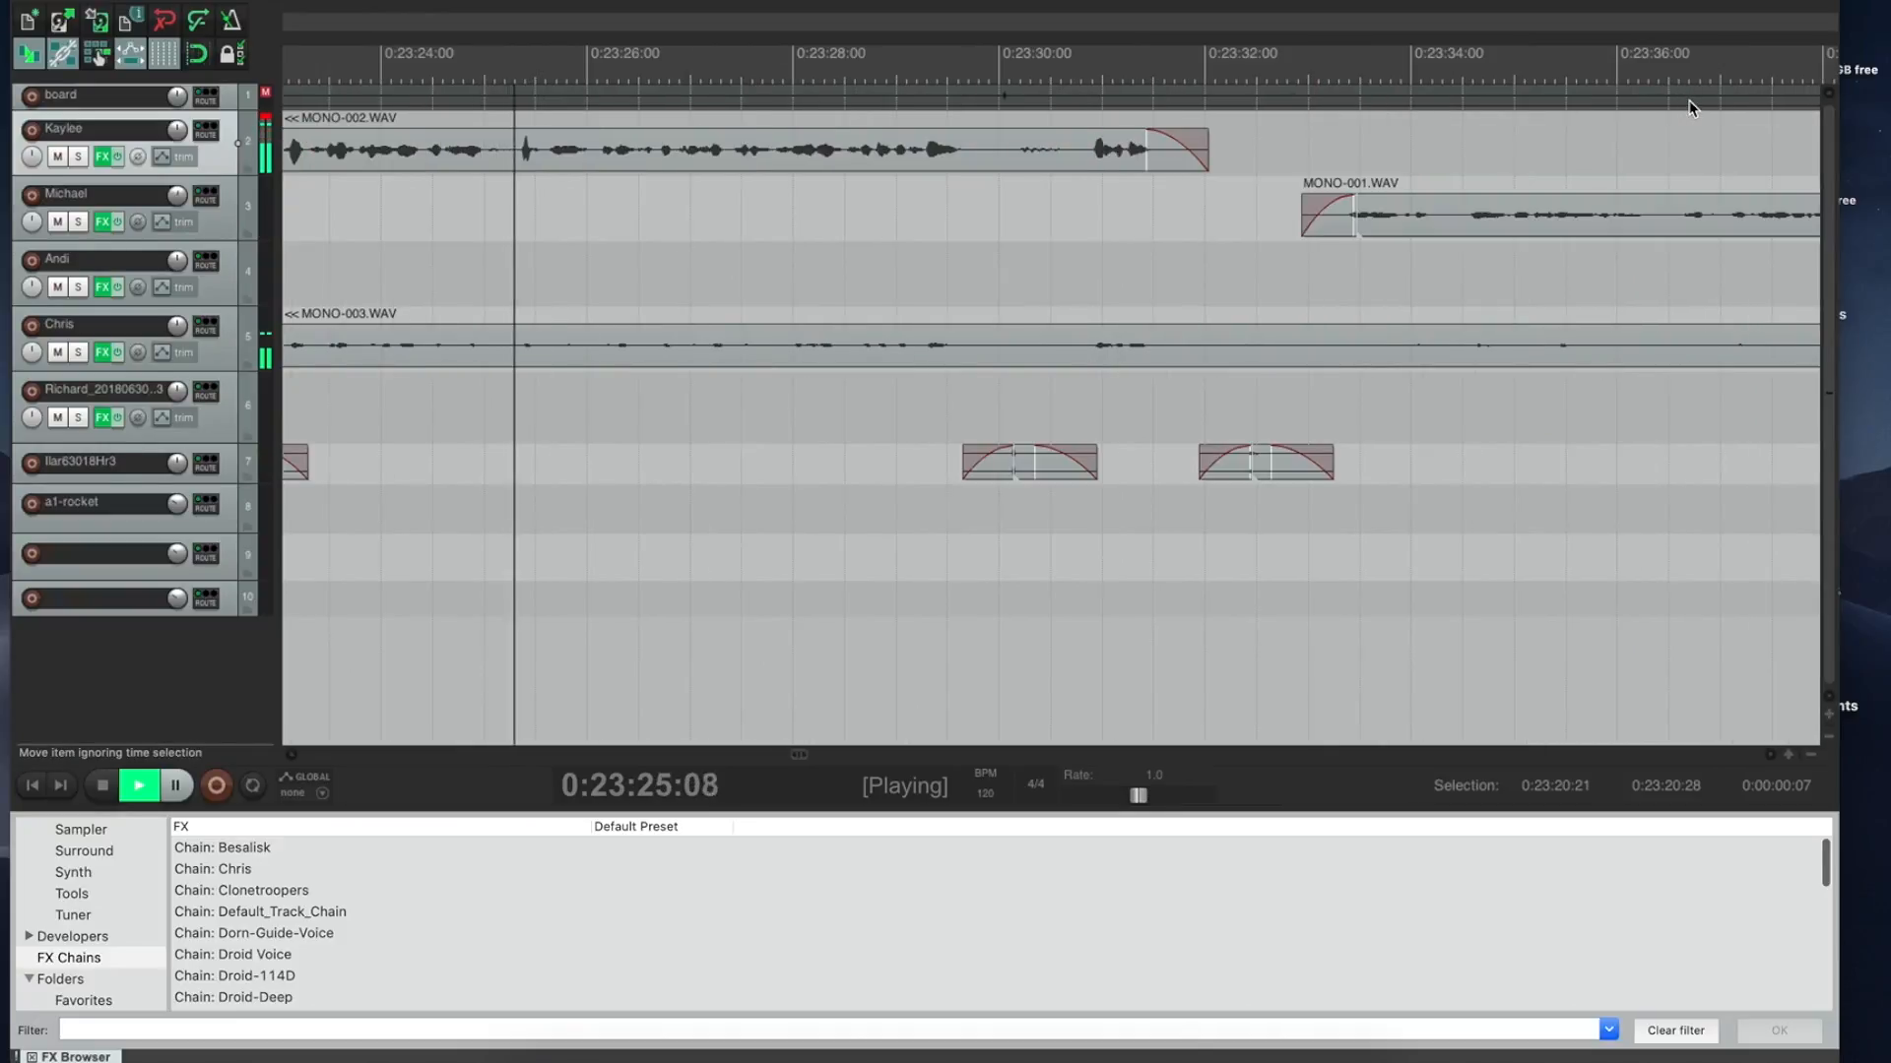
Step: Ripple-delete the pauses at 0:23:31:25–0:23:33:03 and 0:23:29:25–0:23:30:20, then check from 0:23:28:19
{"action": "left_click_drag", "start_coordinate": [1191, 158], "coordinate": [1319, 114]}
{"action": "key", "text": "Delete"}
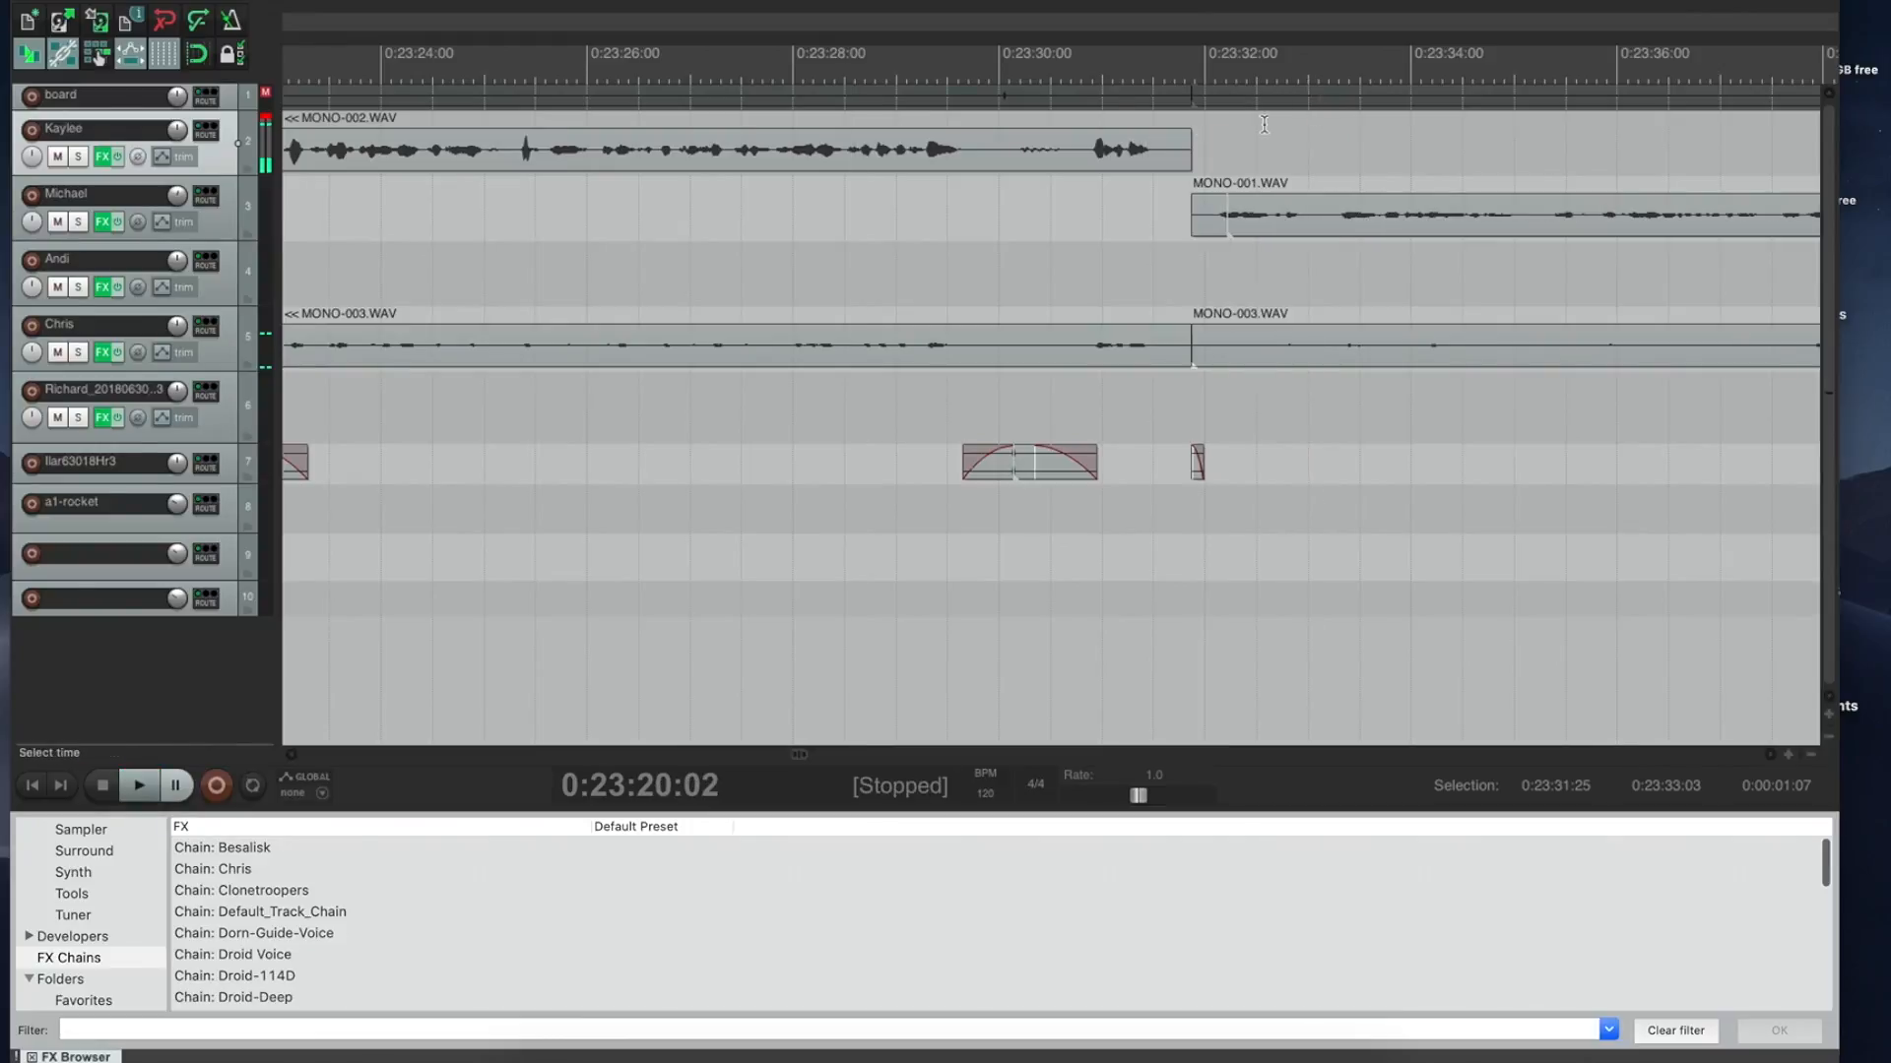
{"action": "left_click", "coordinate": [926, 118]}
{"action": "key", "text": "space"}
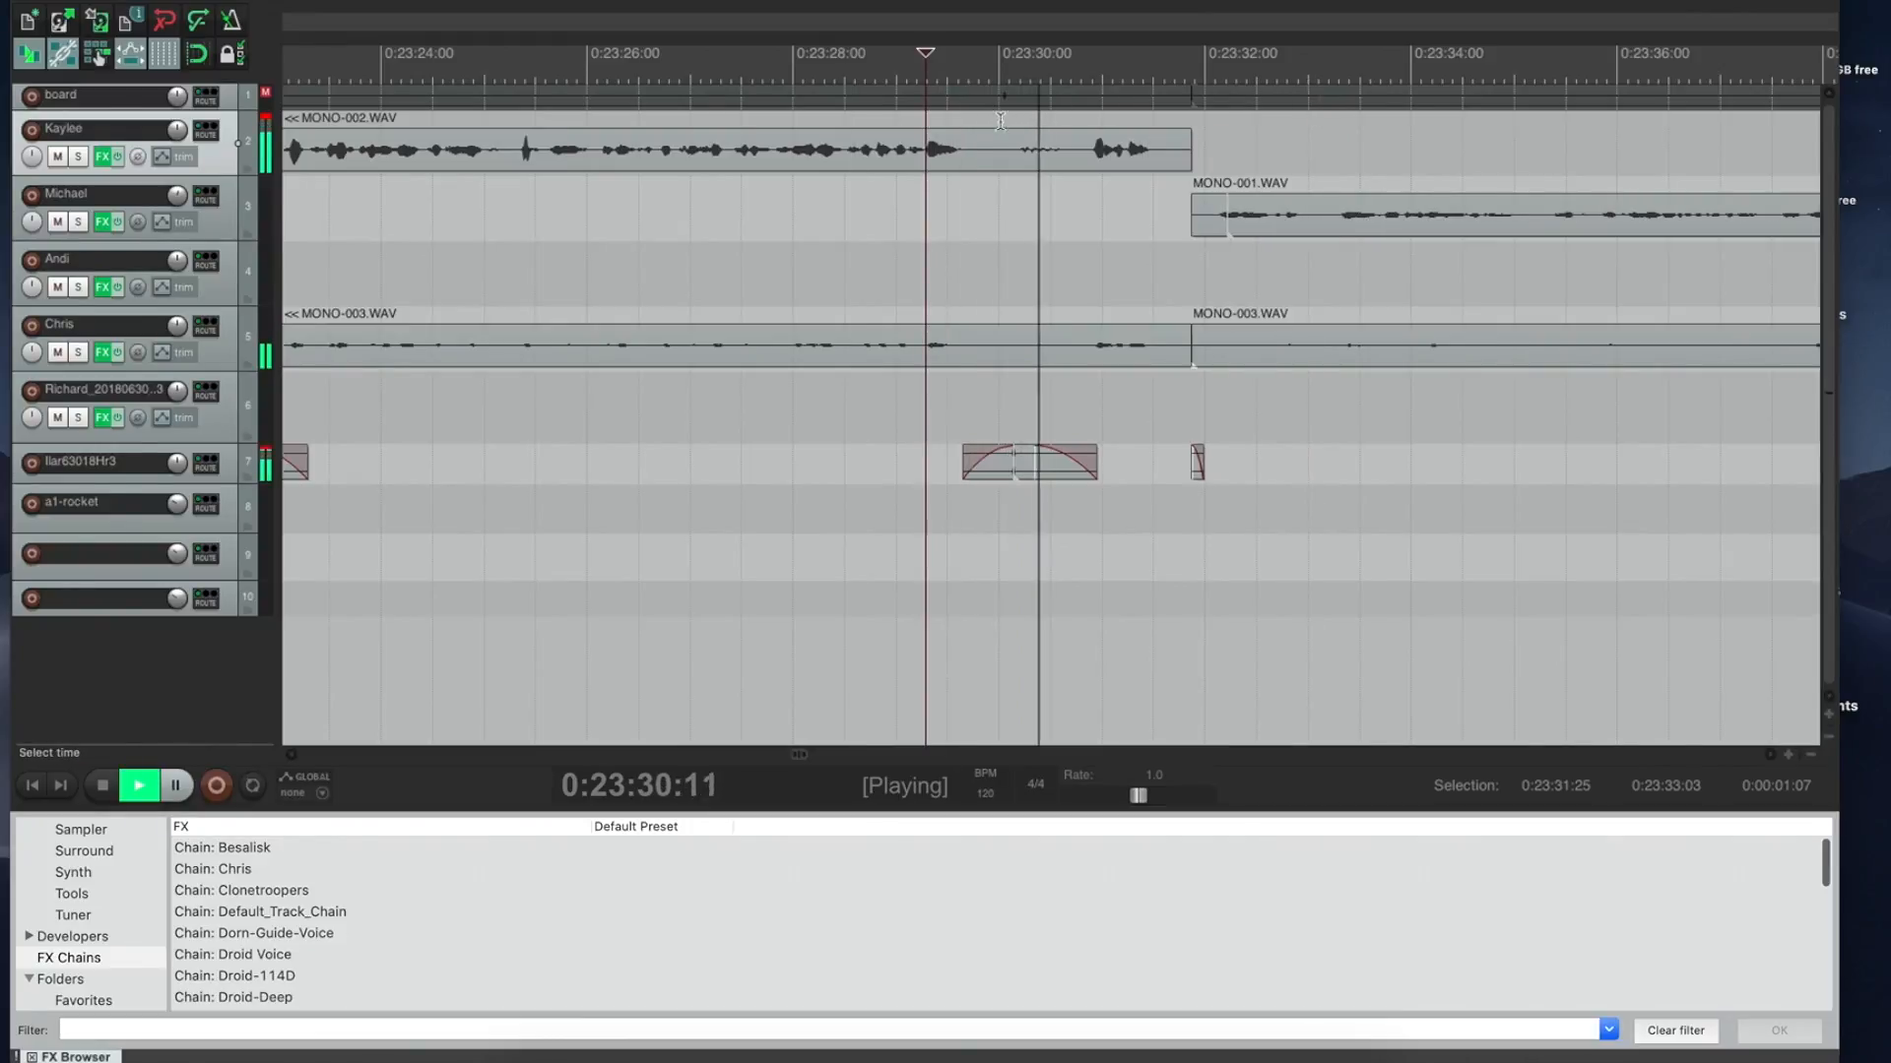
{"action": "left_click_drag", "start_coordinate": [983, 109], "coordinate": [1069, 104]}
{"action": "key", "text": "space"}
{"action": "key", "text": "Delete"}
{"action": "left_click", "coordinate": [859, 143]}
{"action": "key", "text": "space"}
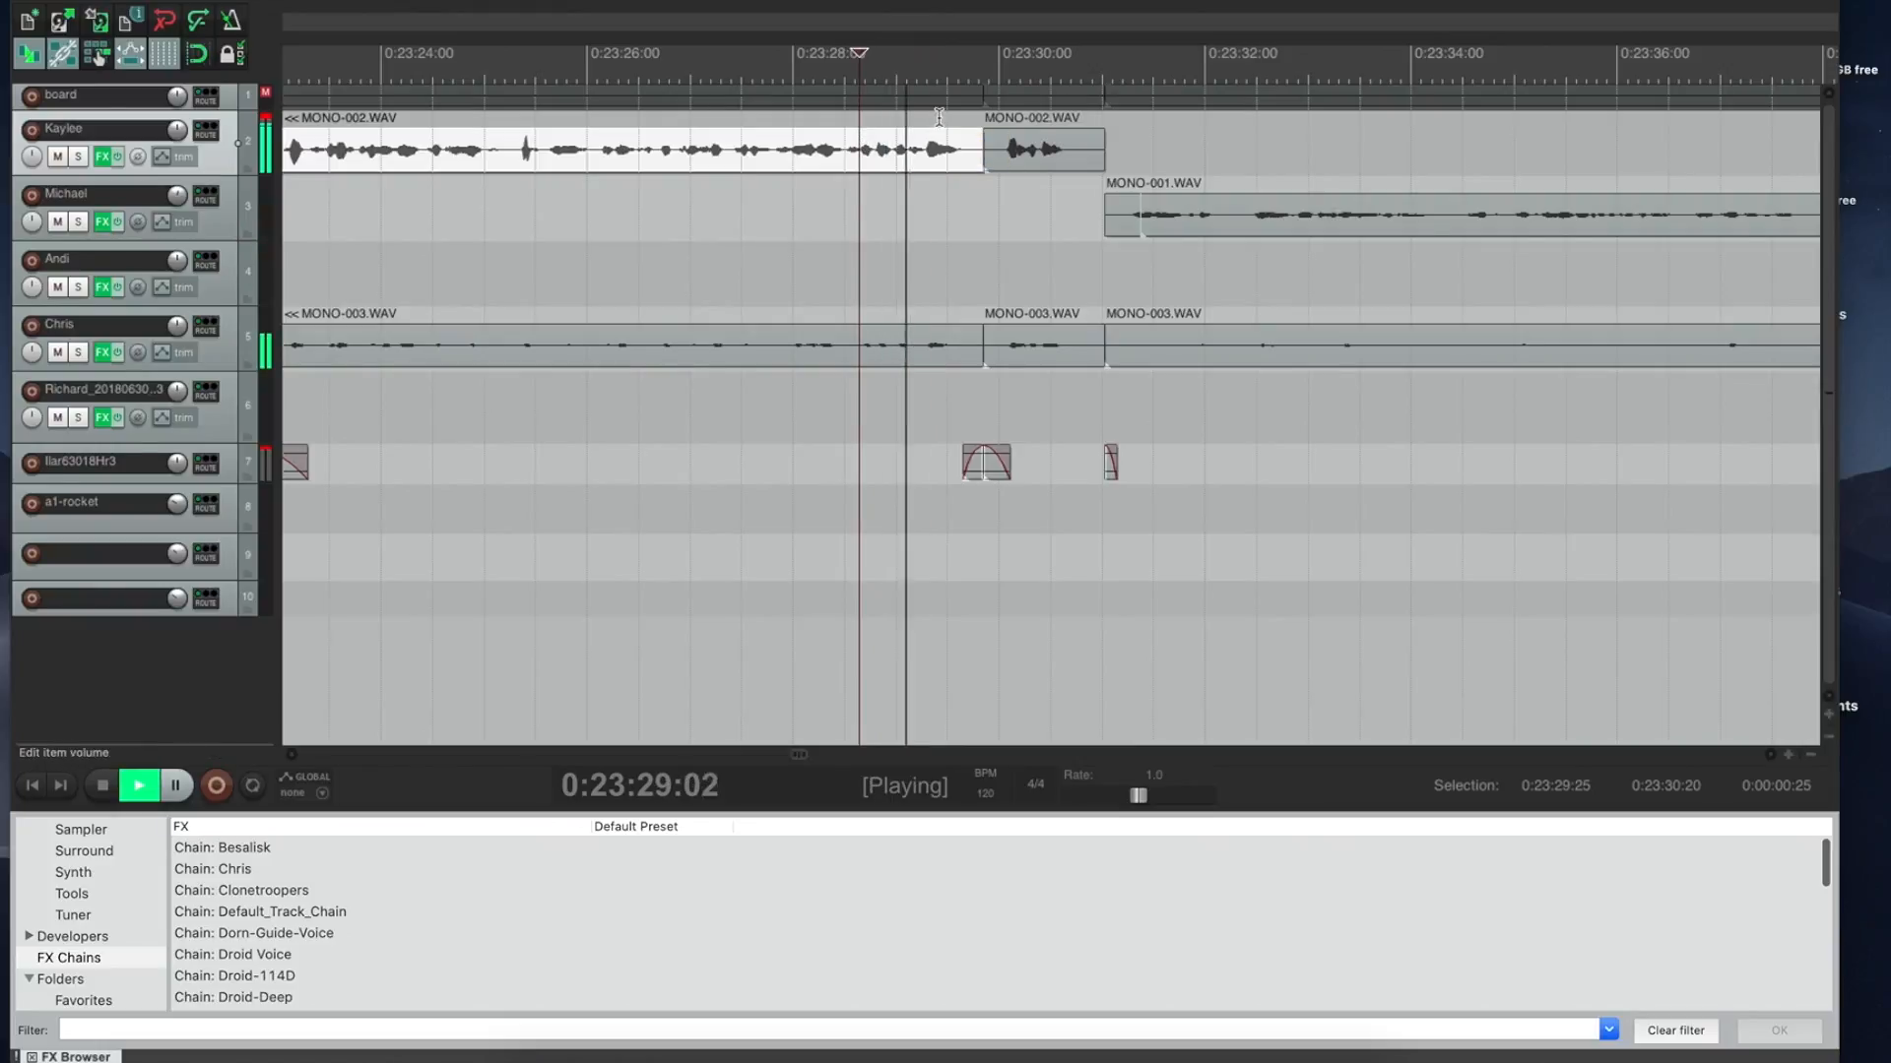
Step: Delete the short sound clip on track 7 and resume listening from 0:23:37
{"action": "left_click", "coordinate": [995, 455]}
{"action": "left_click_drag", "start_coordinate": [985, 473], "coordinate": [1101, 459]}
{"action": "left_click", "coordinate": [1108, 468]}
{"action": "key", "text": "Delete"}
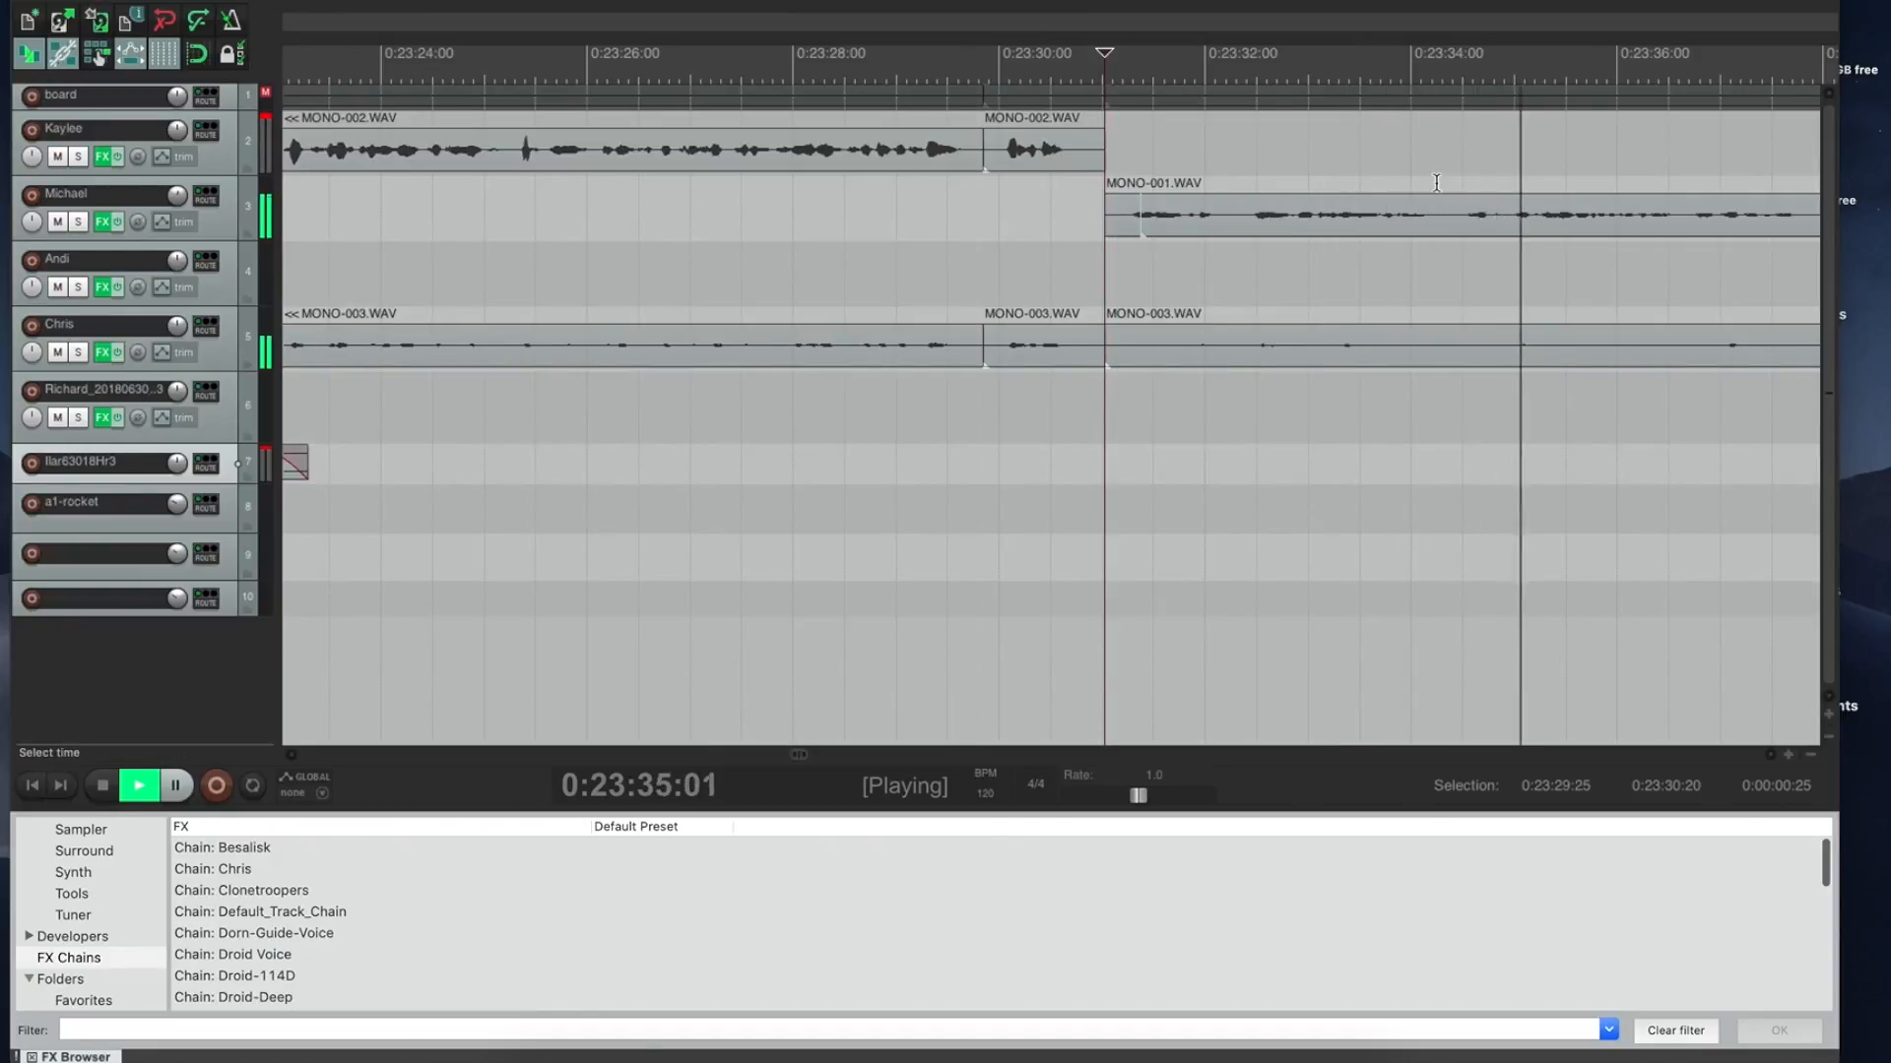
{"action": "left_click", "coordinate": [1796, 177]}
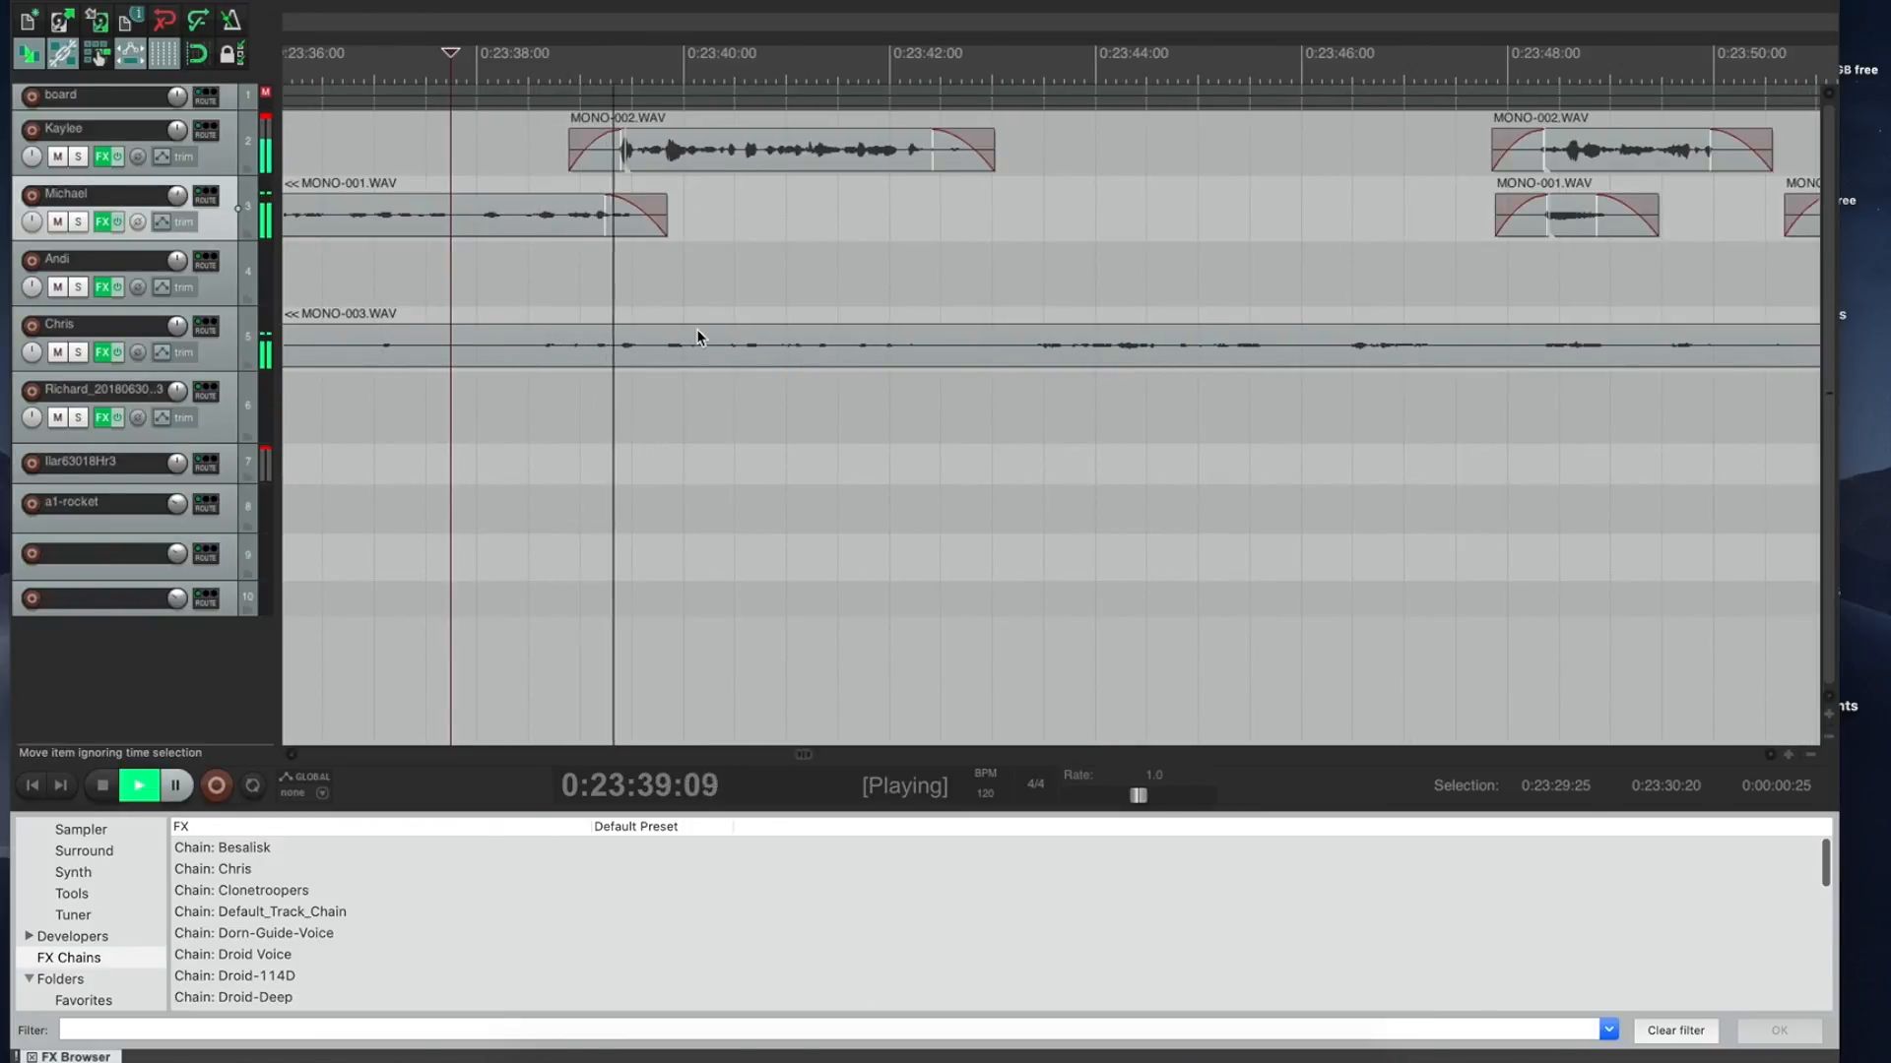
Step: Select the 0:23:43:01–0:23:50:25 stretch in the ruler and stop playback
{"action": "left_click", "coordinate": [1345, 101]}
{"action": "left_click_drag", "start_coordinate": [1345, 101], "coordinate": [1418, 72]}
{"action": "key", "text": "space"}
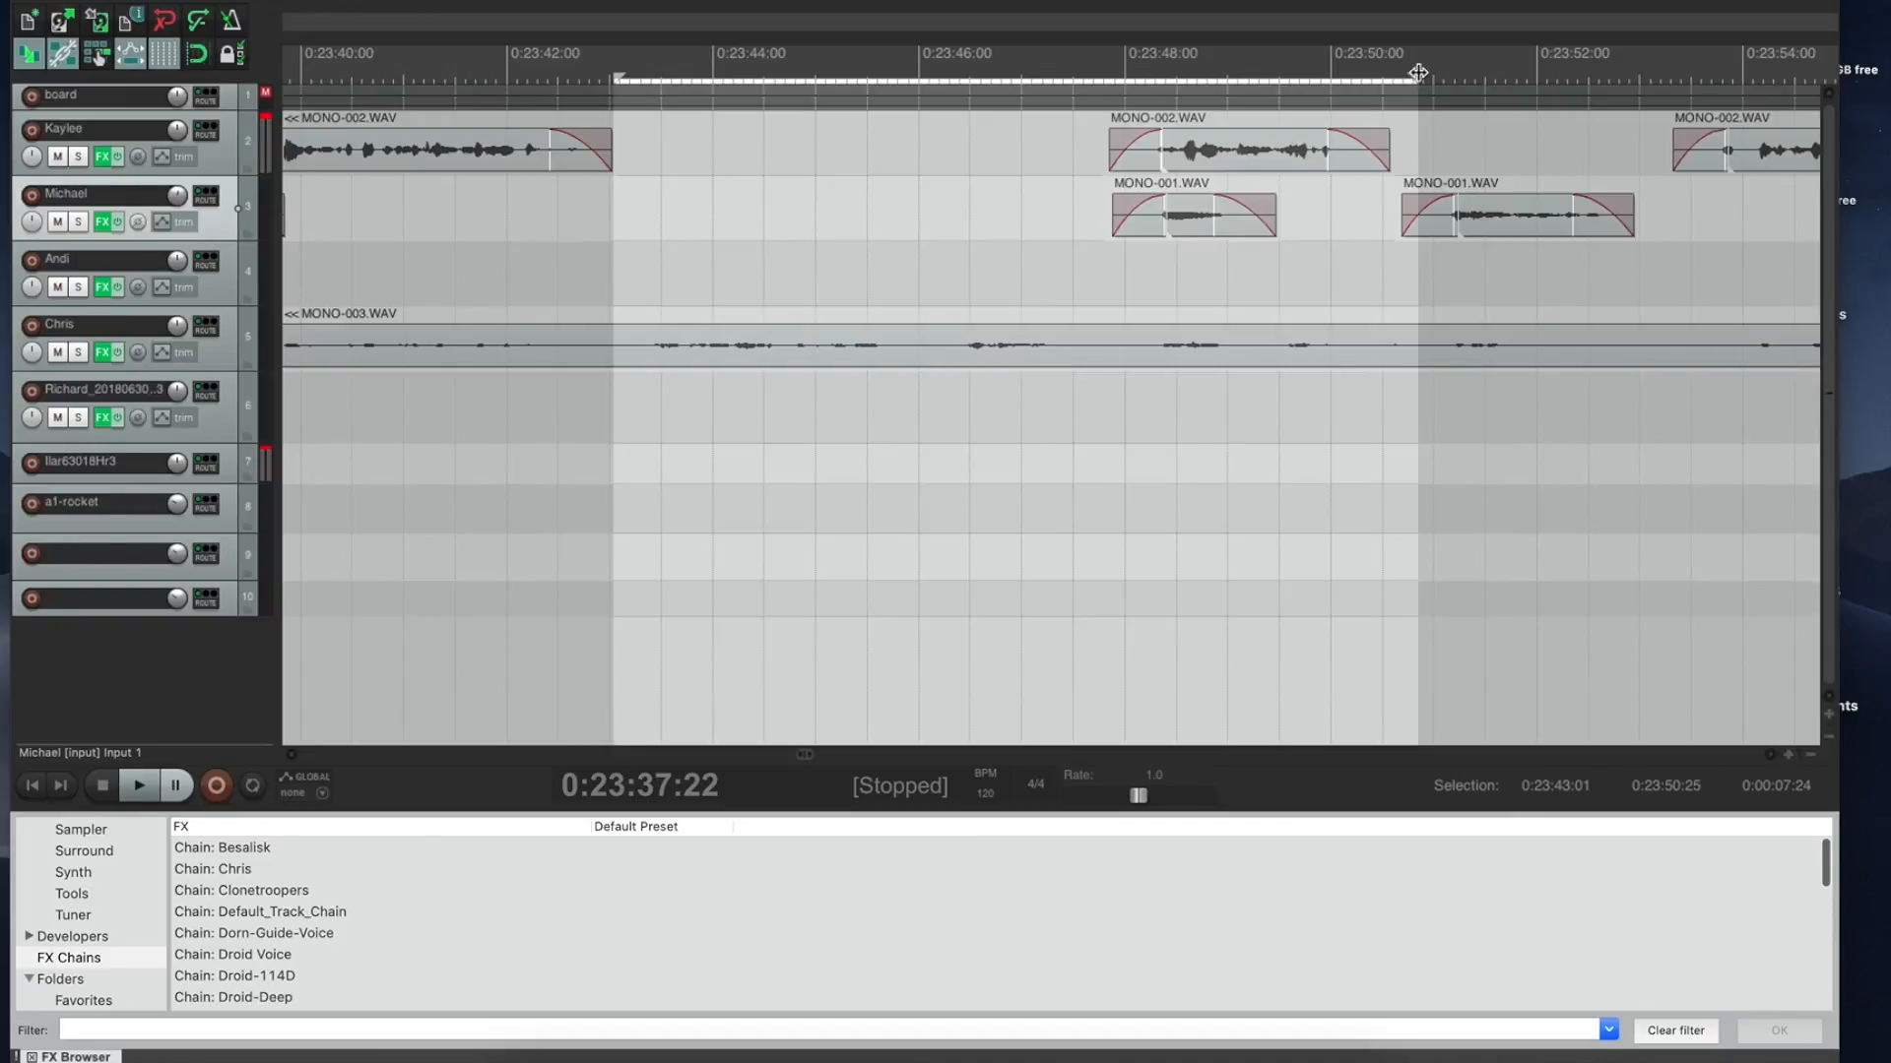
Step: Ripple-delete the 0:23:43–0:23:50 stretch and the silent gap after 0:23:41
{"action": "key", "text": "ctrl+Delete"}
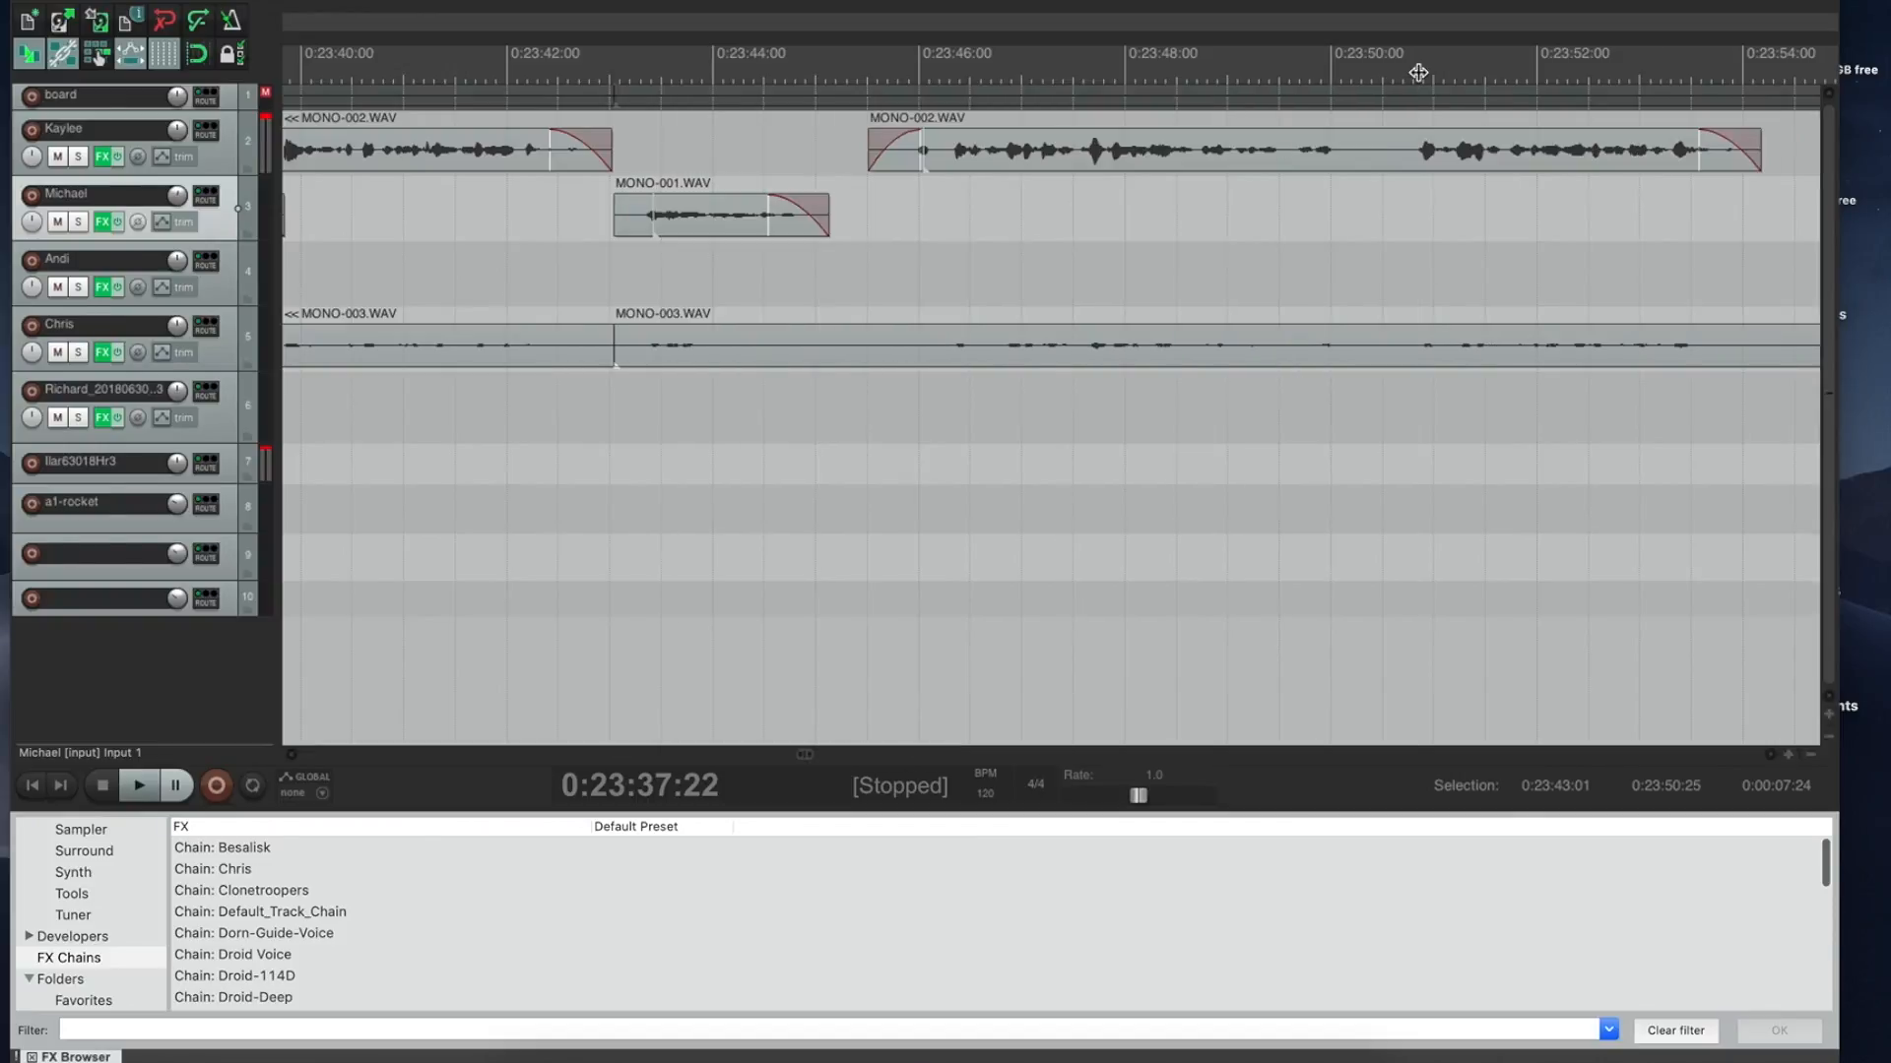
{"action": "left_click", "coordinate": [493, 96]}
{"action": "key", "text": "space"}
{"action": "key", "text": "space"}
{"action": "left_click_drag", "start_coordinate": [569, 120], "coordinate": [612, 120]}
{"action": "key", "text": "ctrl+Delete"}
Step: Lengthen Michael's MONO-001 and Kaylee's clips, cut two more pauses, and check from 0:23:52:12
{"action": "key", "text": "space"}
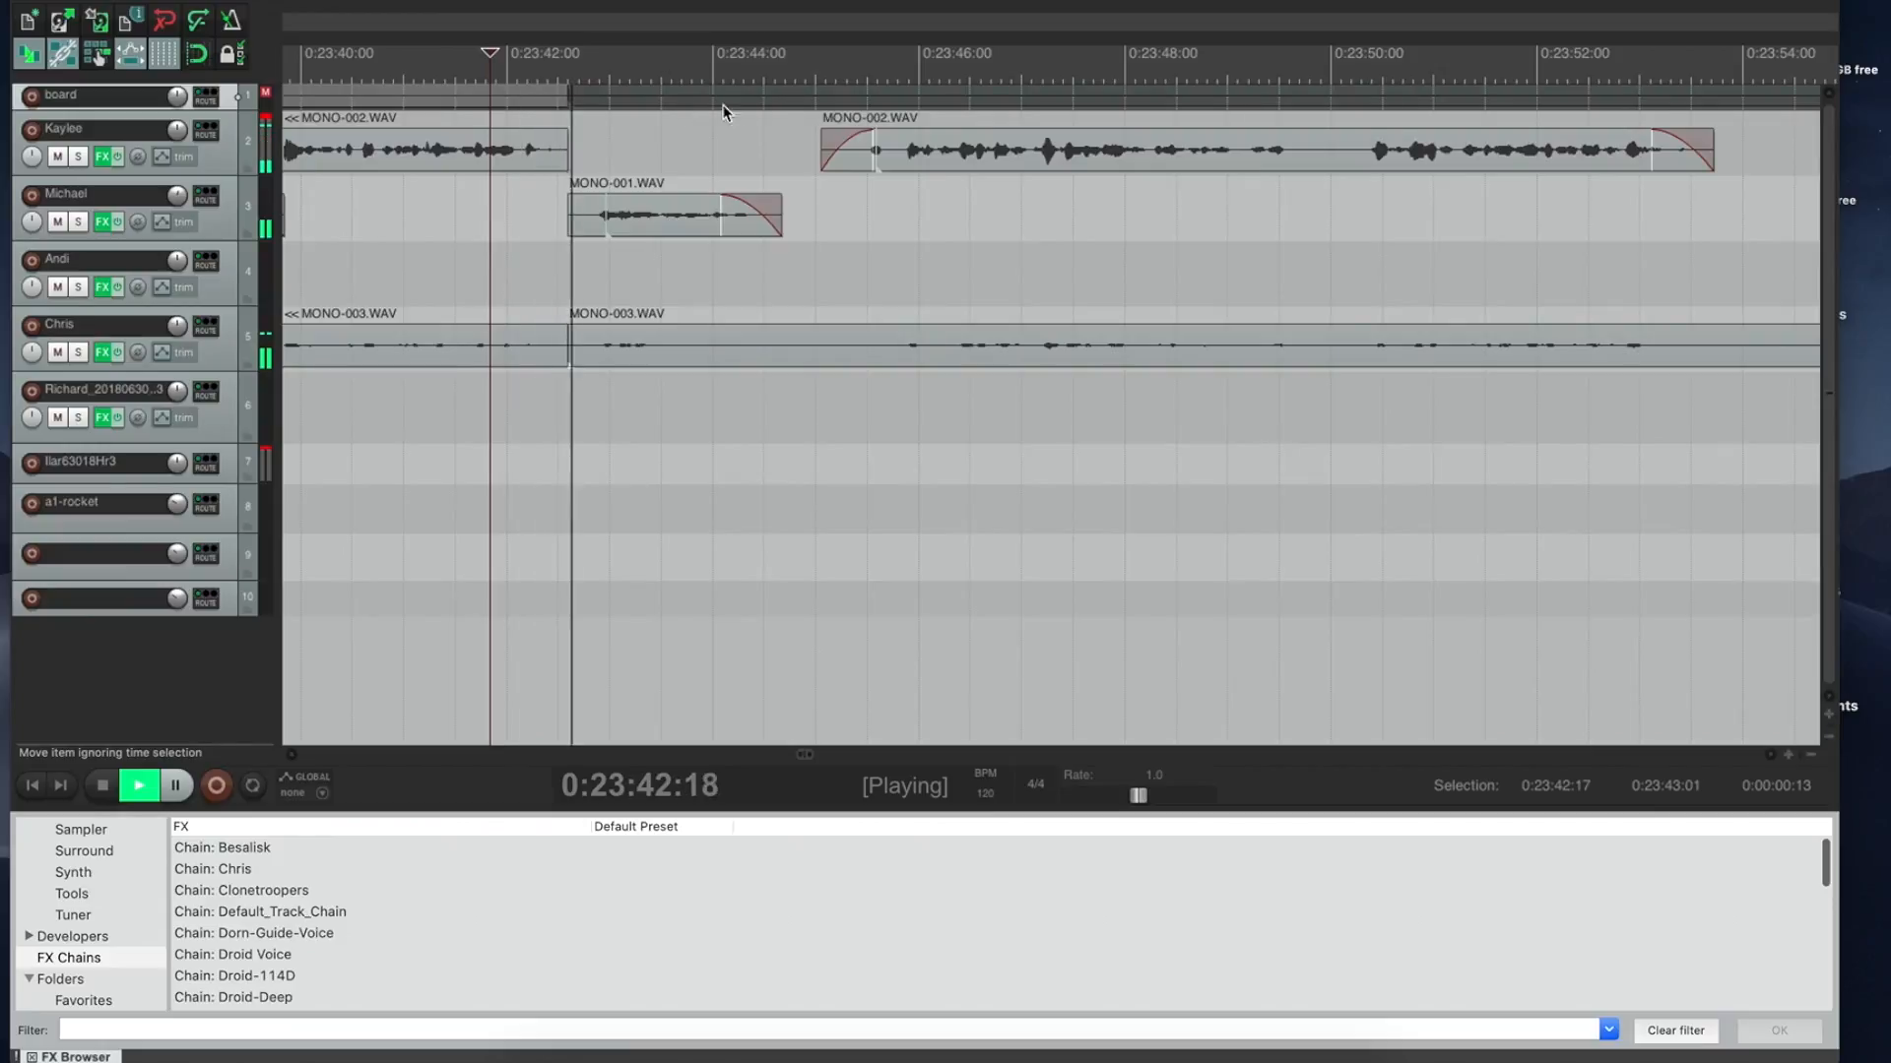
{"action": "left_click_drag", "start_coordinate": [782, 217], "coordinate": [837, 184]}
{"action": "key", "text": "space"}
{"action": "key", "text": "Delete"}
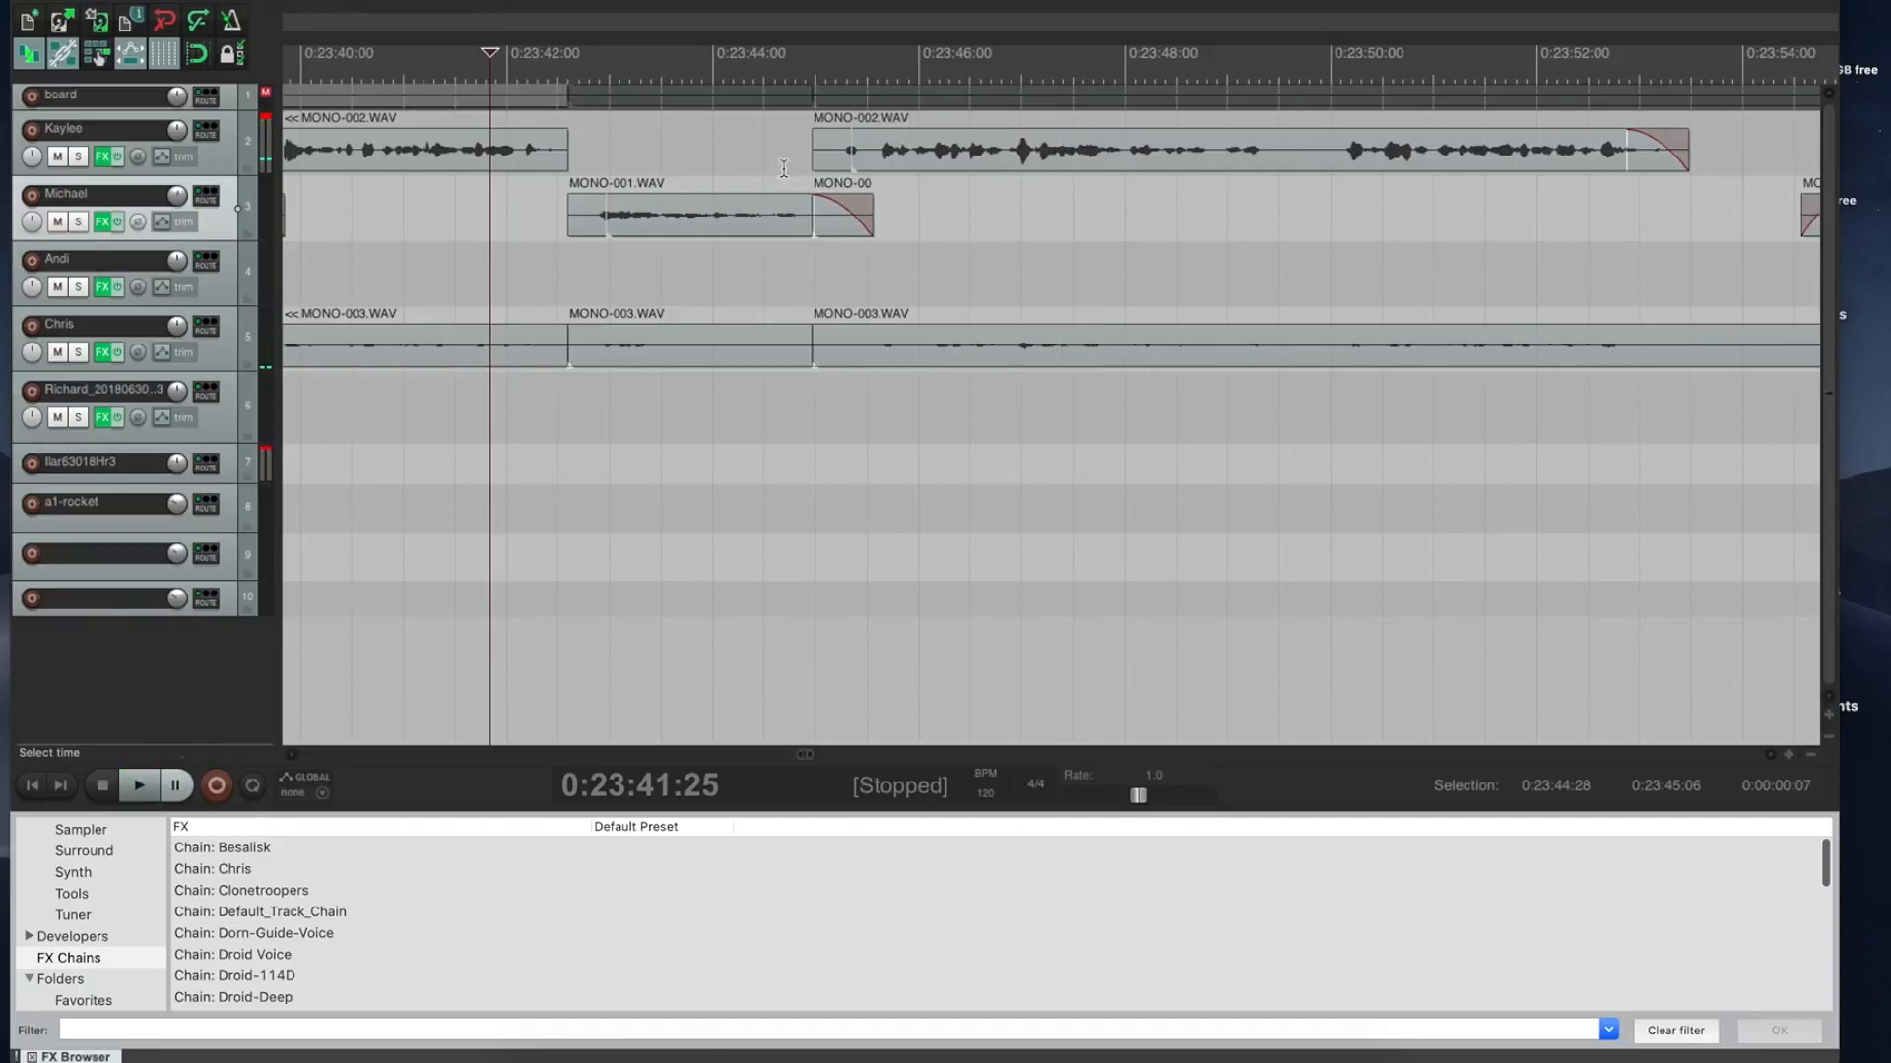
{"action": "left_click", "coordinate": [732, 156]}
{"action": "key", "text": "space"}
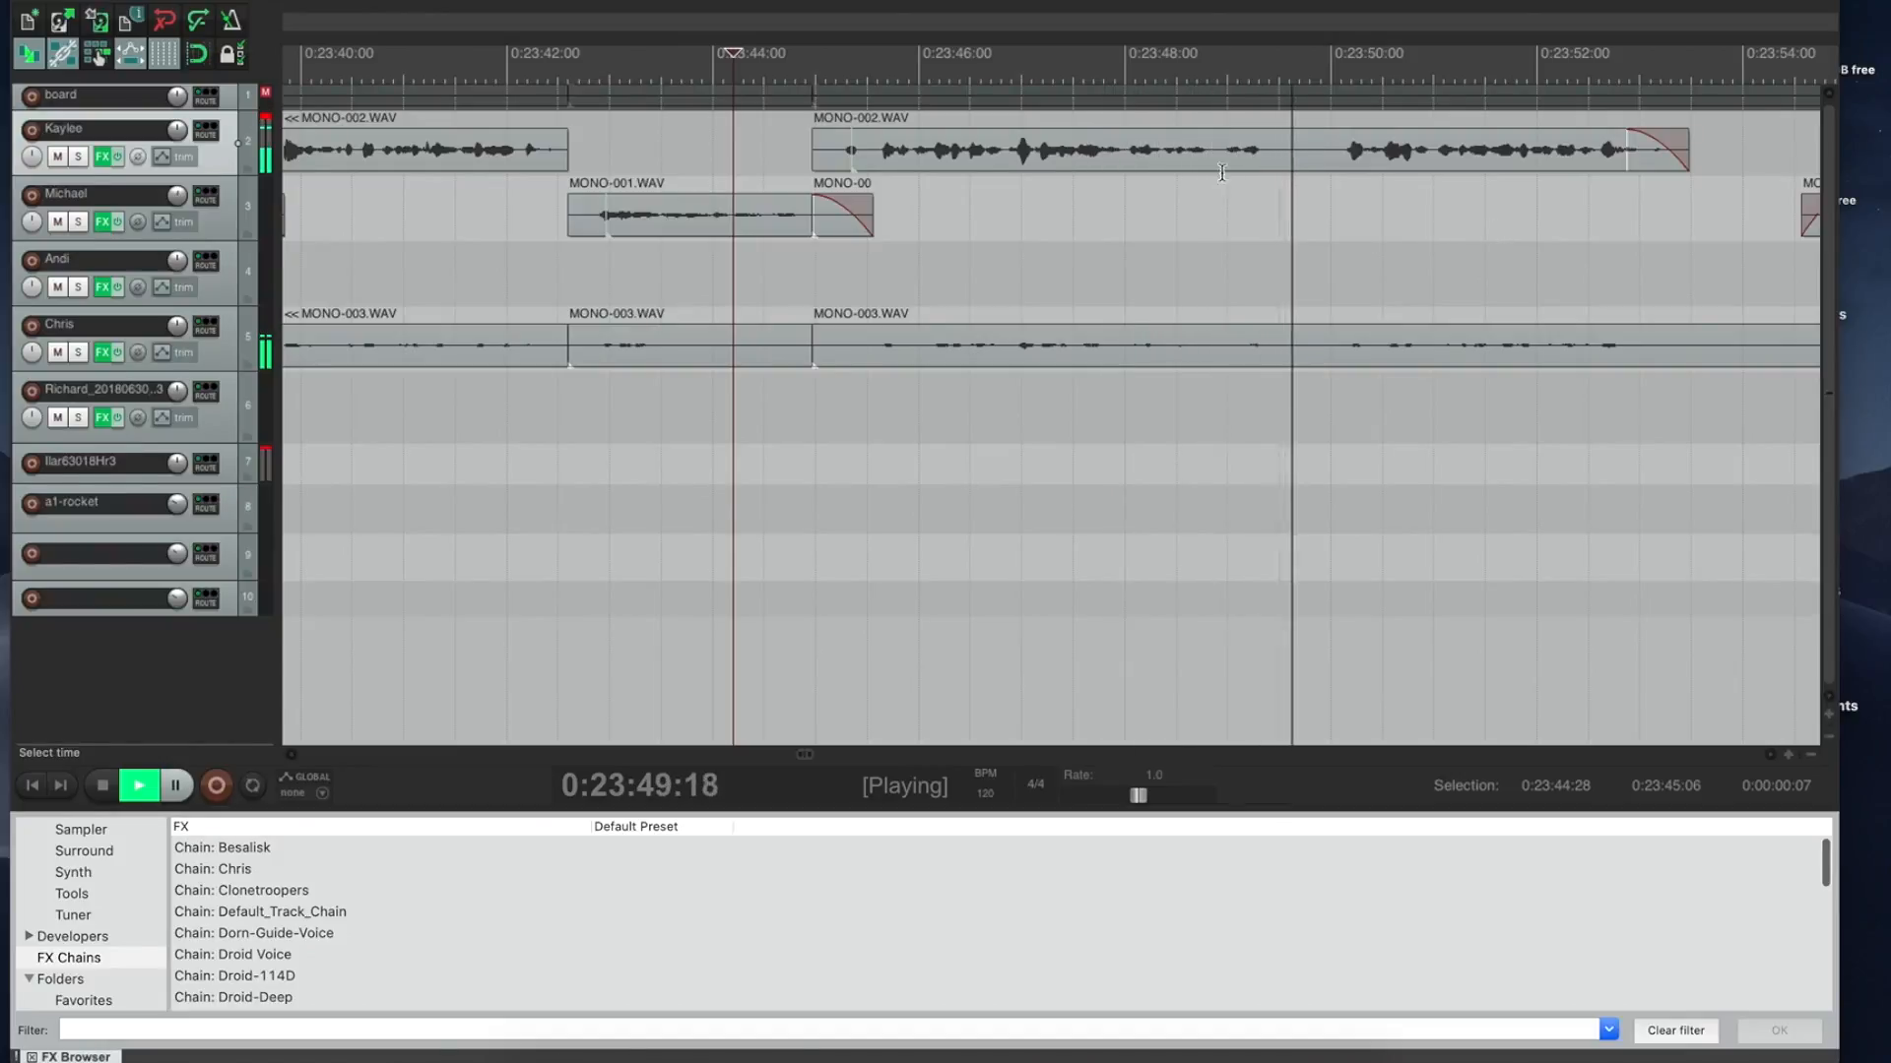
{"action": "left_click_drag", "start_coordinate": [1687, 138], "coordinate": [1437, 173]}
{"action": "key", "text": "space"}
{"action": "key", "text": "ctrl+Delete"}
{"action": "left_click", "coordinate": [1178, 87]}
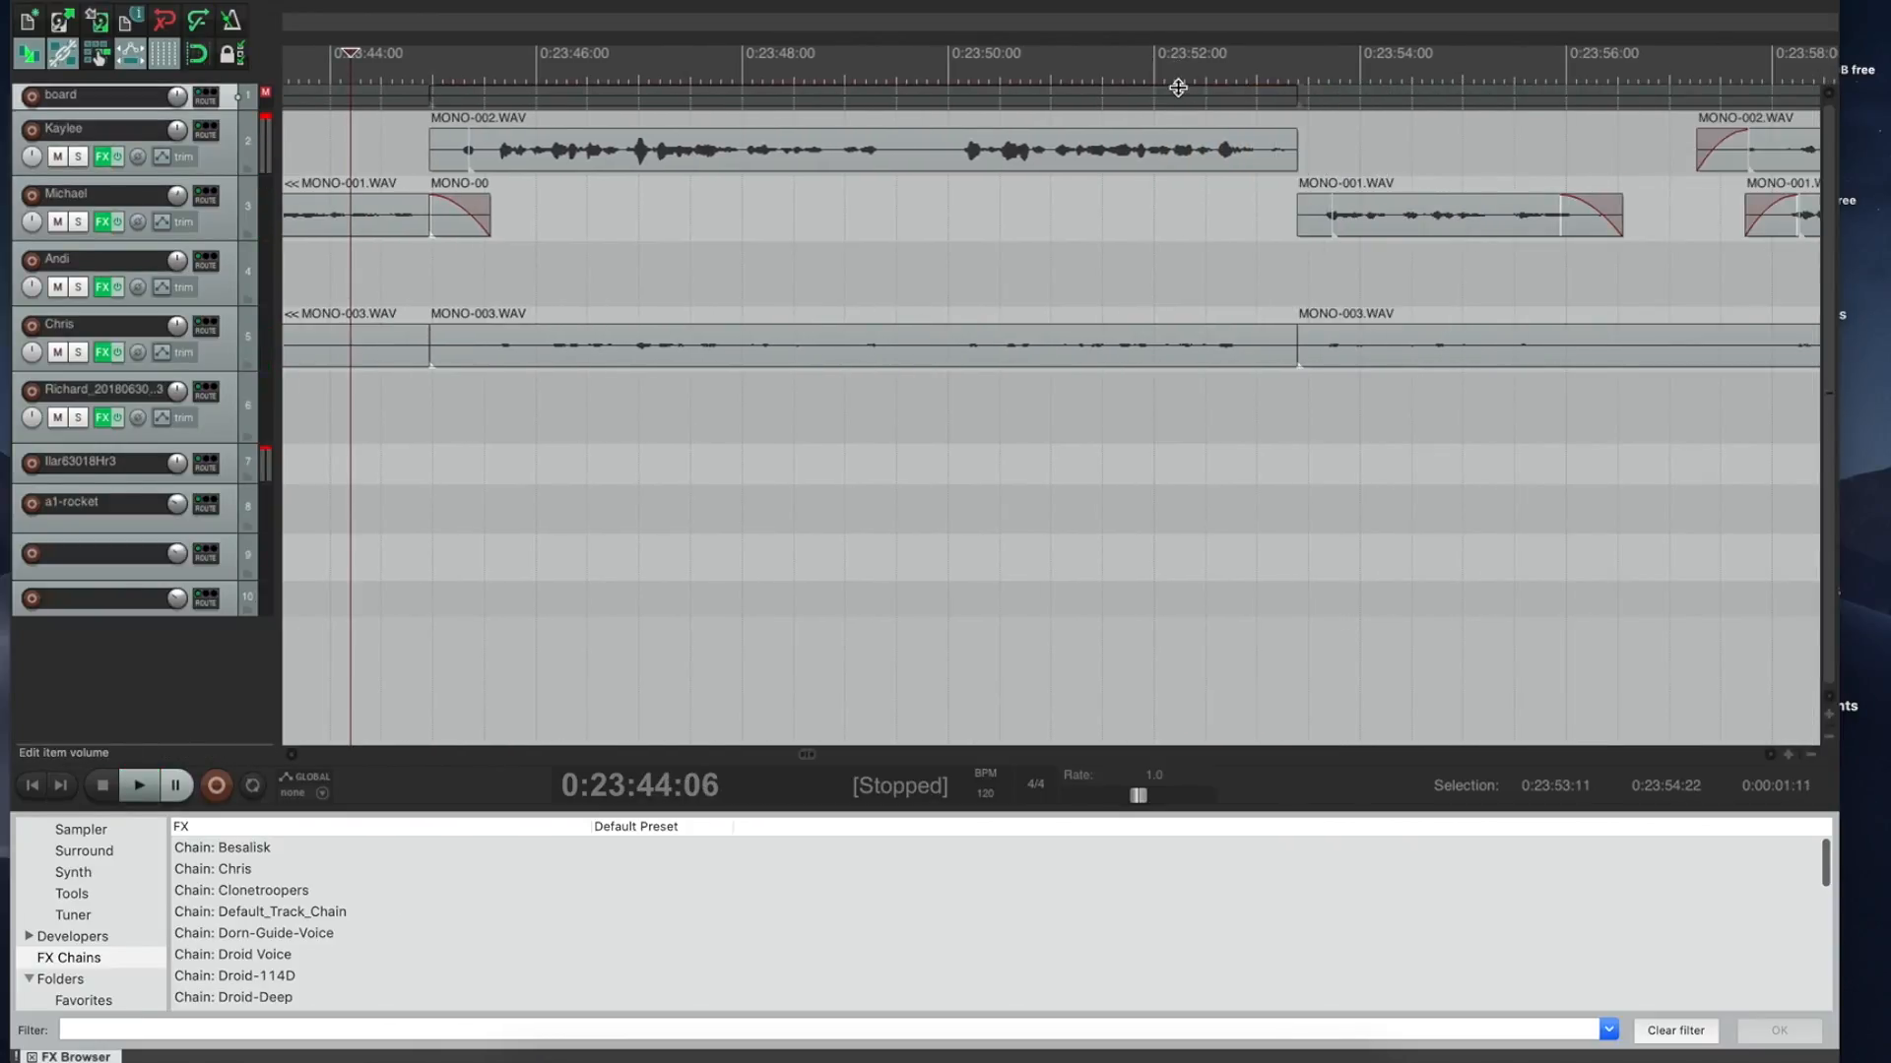
{"action": "left_click", "coordinate": [1198, 56]}
{"action": "key", "text": "space"}
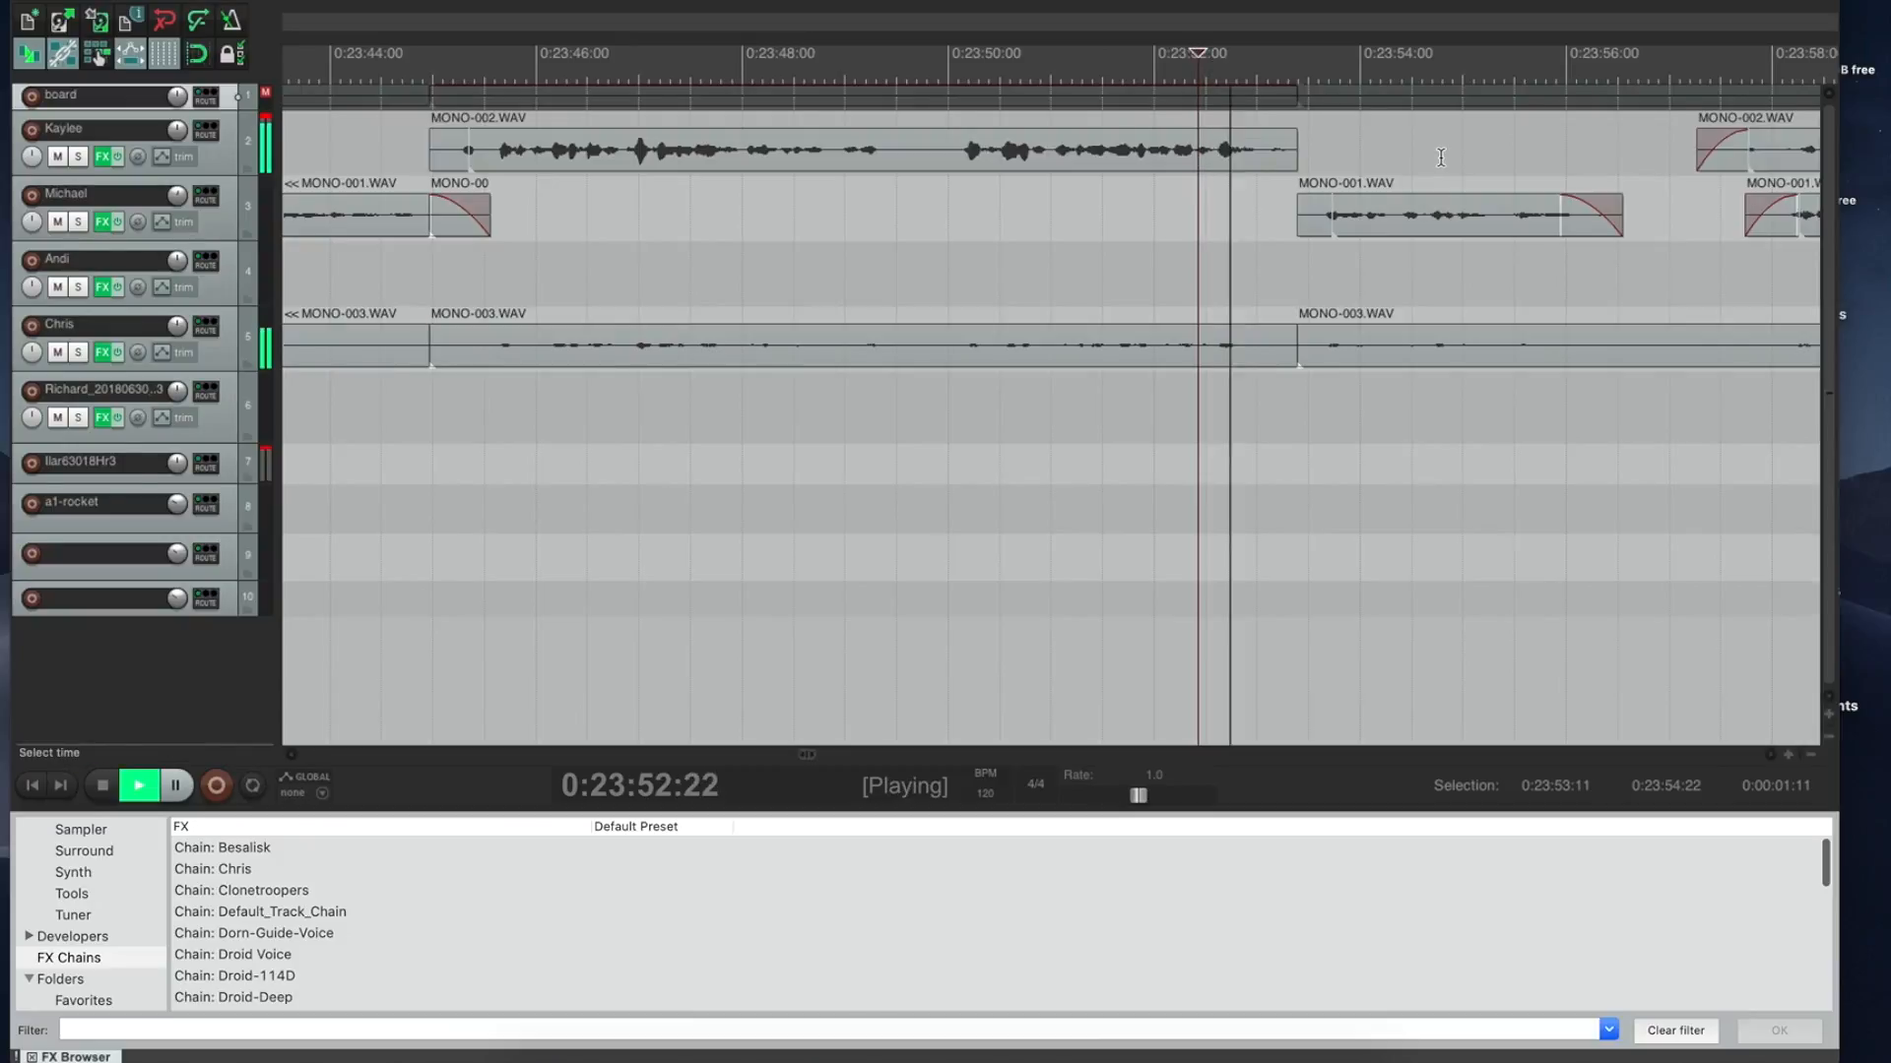
{"action": "key", "text": "space"}
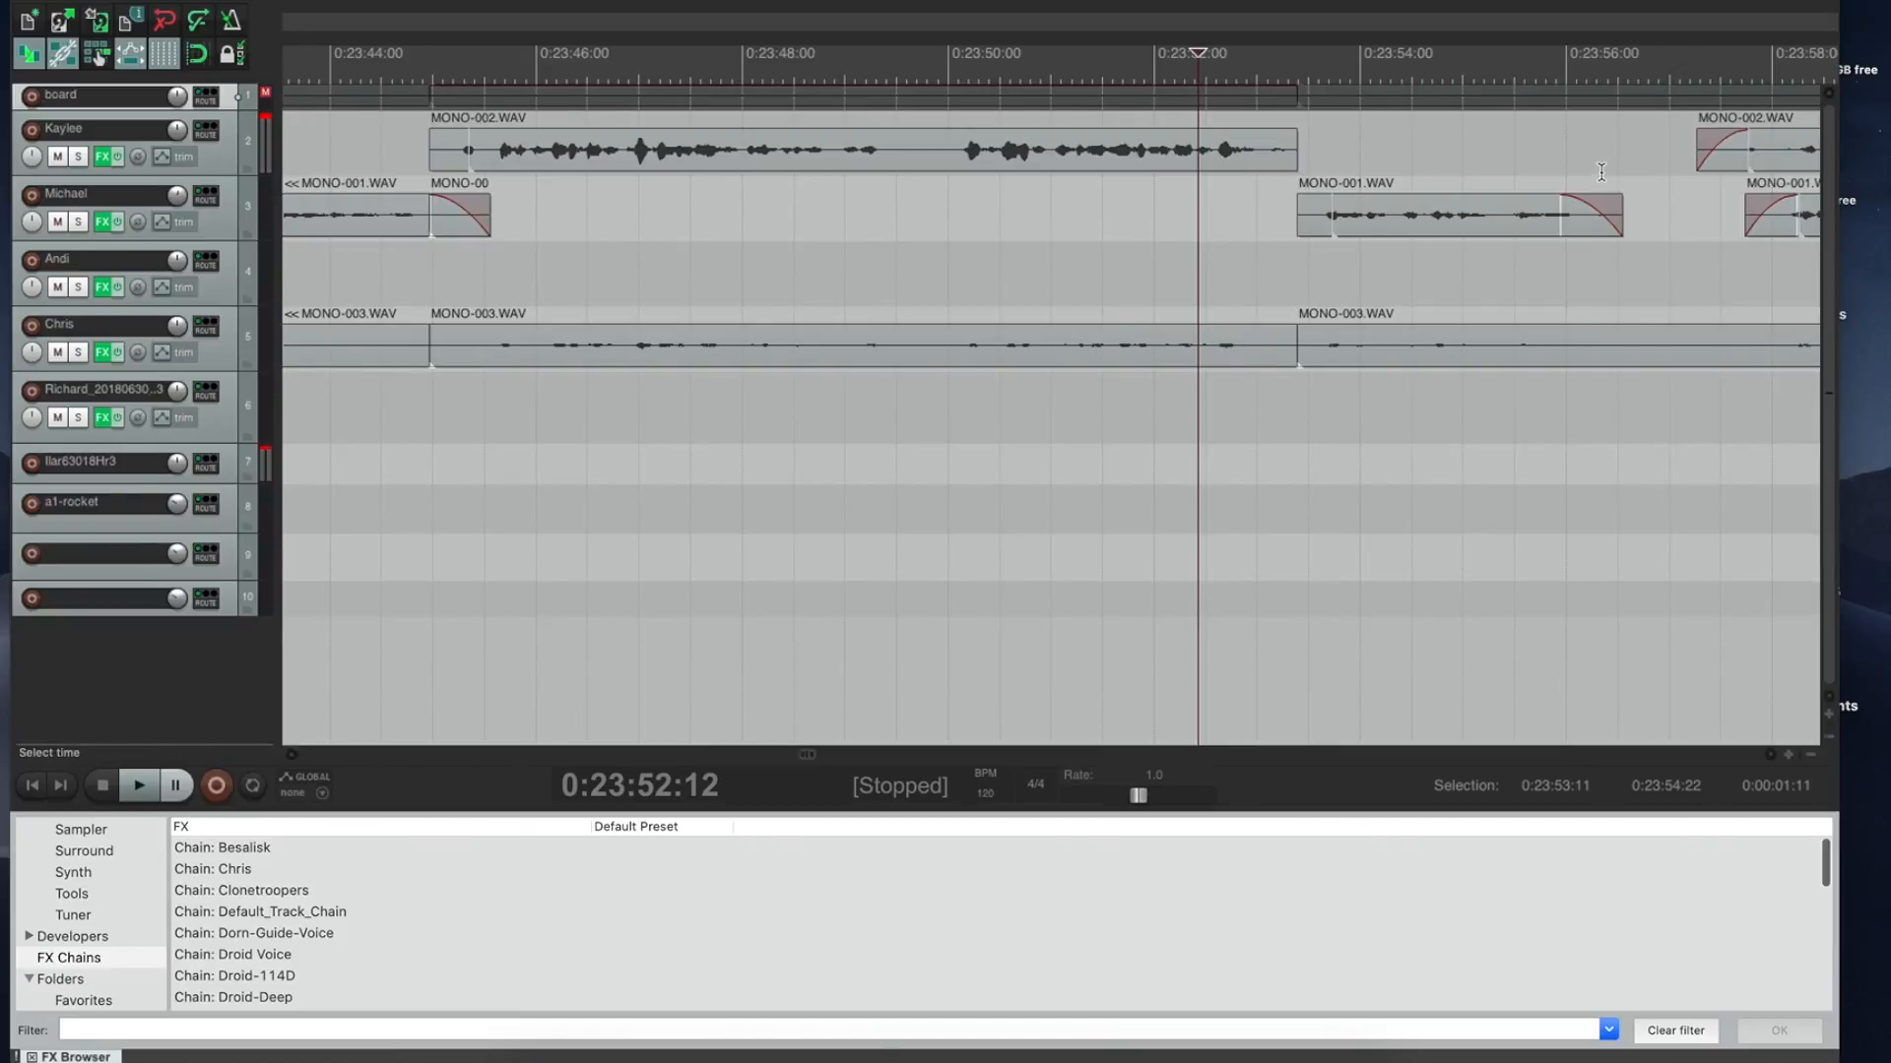
Step: Cut the pause from 0:23:56:09 to 0:23:57:17, audition it, then undo the cut
{"action": "left_click_drag", "start_coordinate": [1597, 175], "coordinate": [1729, 169]}
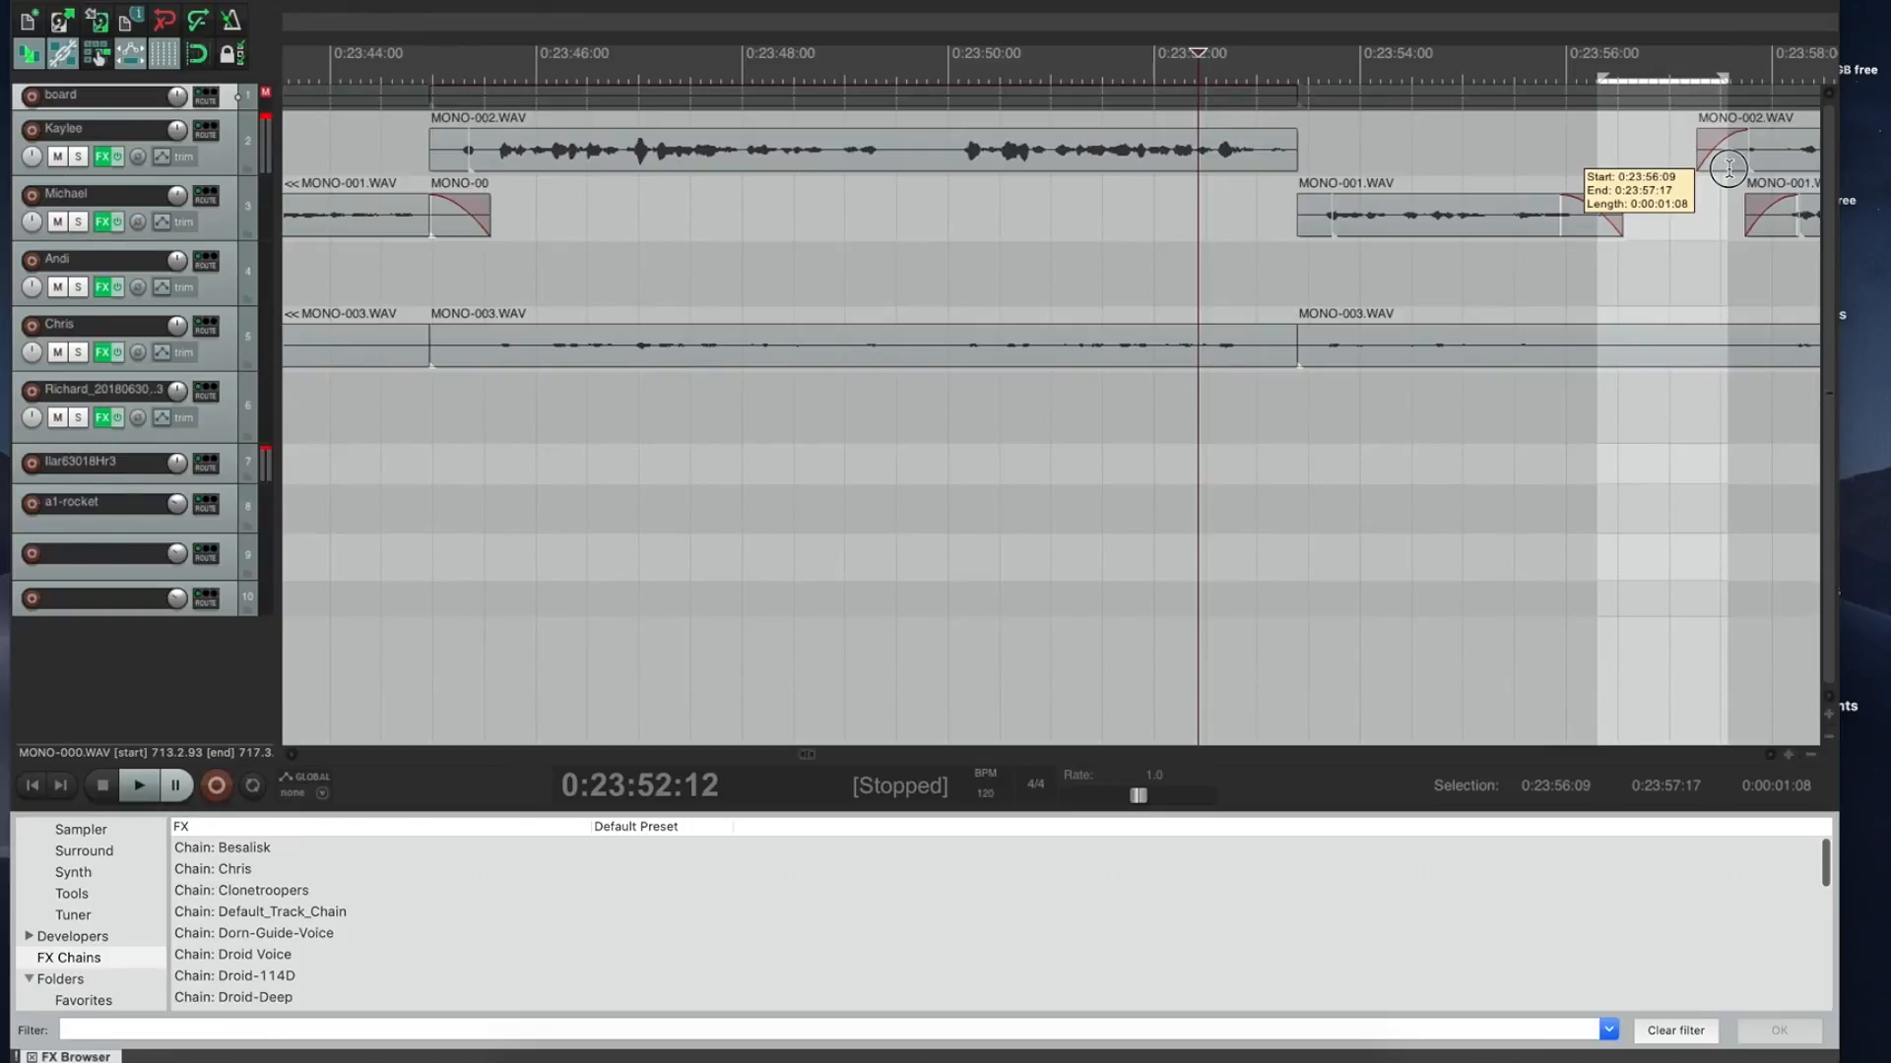
{"action": "left_click_drag", "start_coordinate": [1729, 168], "coordinate": [1730, 171]}
{"action": "key", "text": "super+x"}
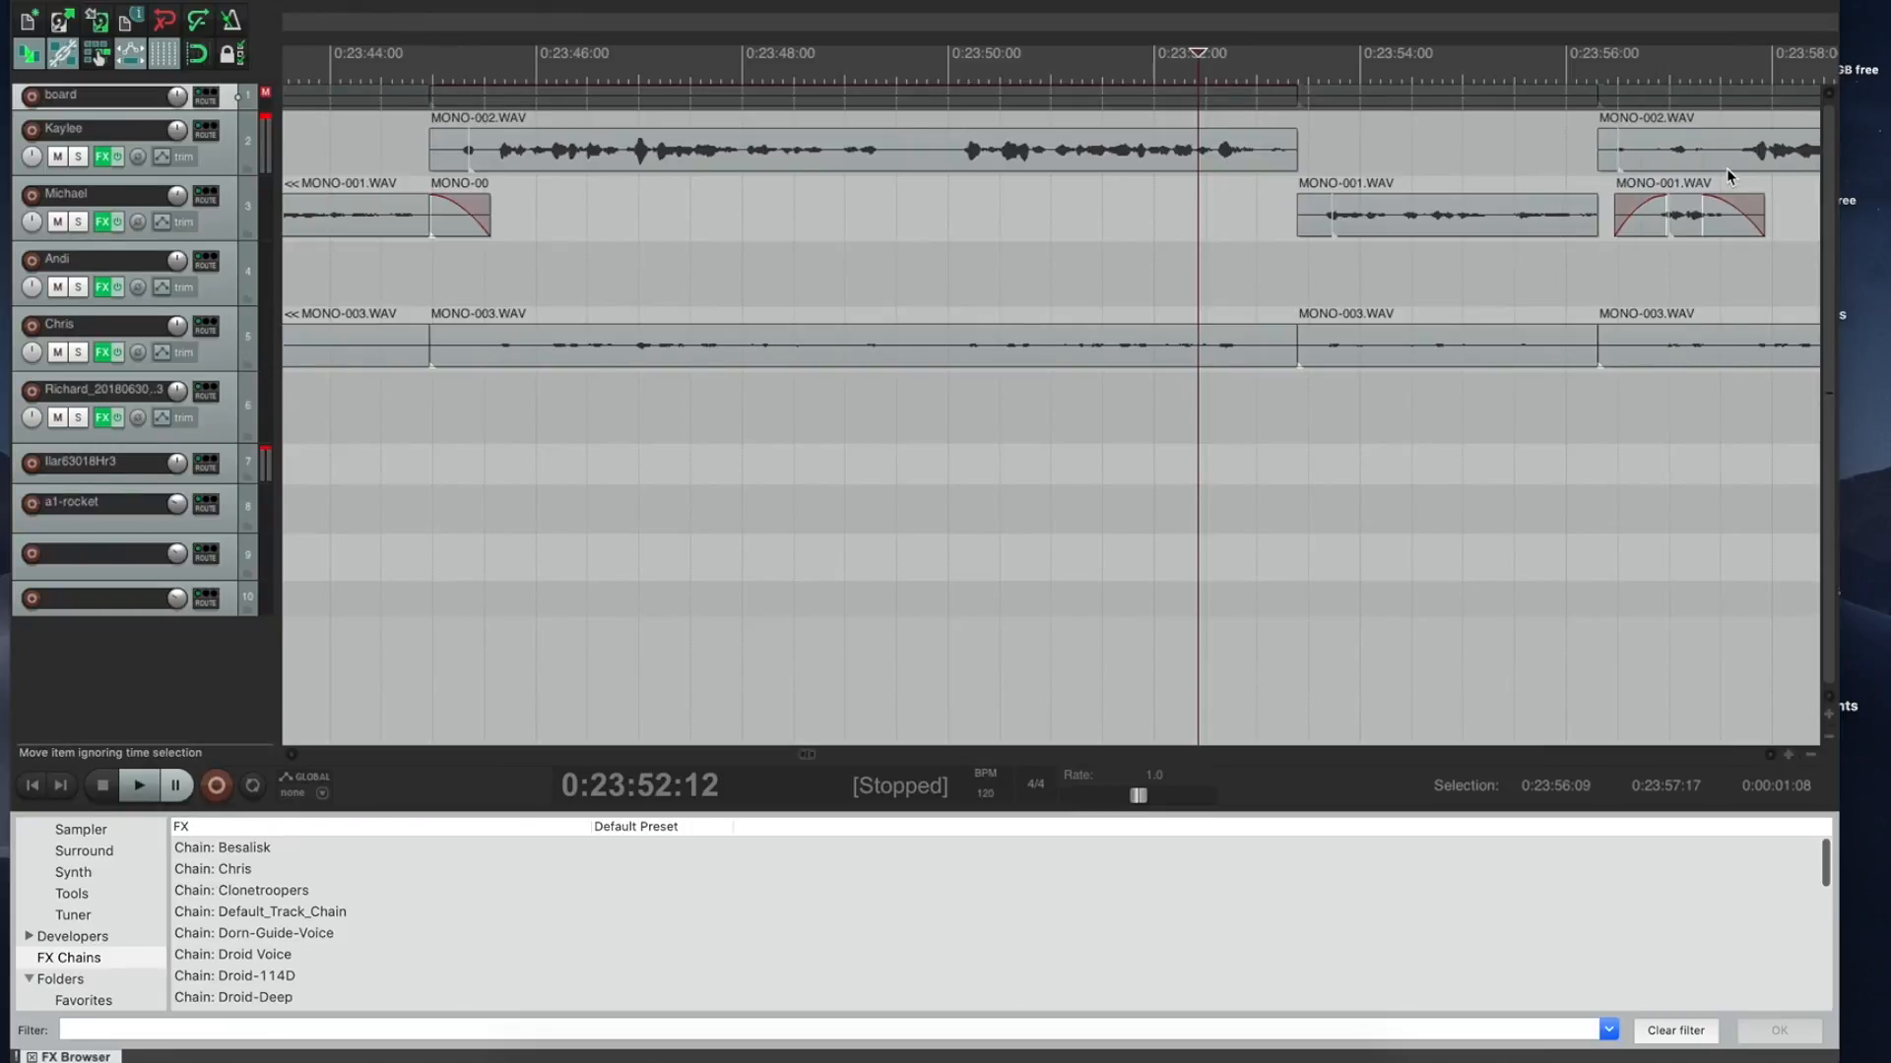
{"action": "left_click", "coordinate": [1340, 166]}
{"action": "key", "text": "space"}
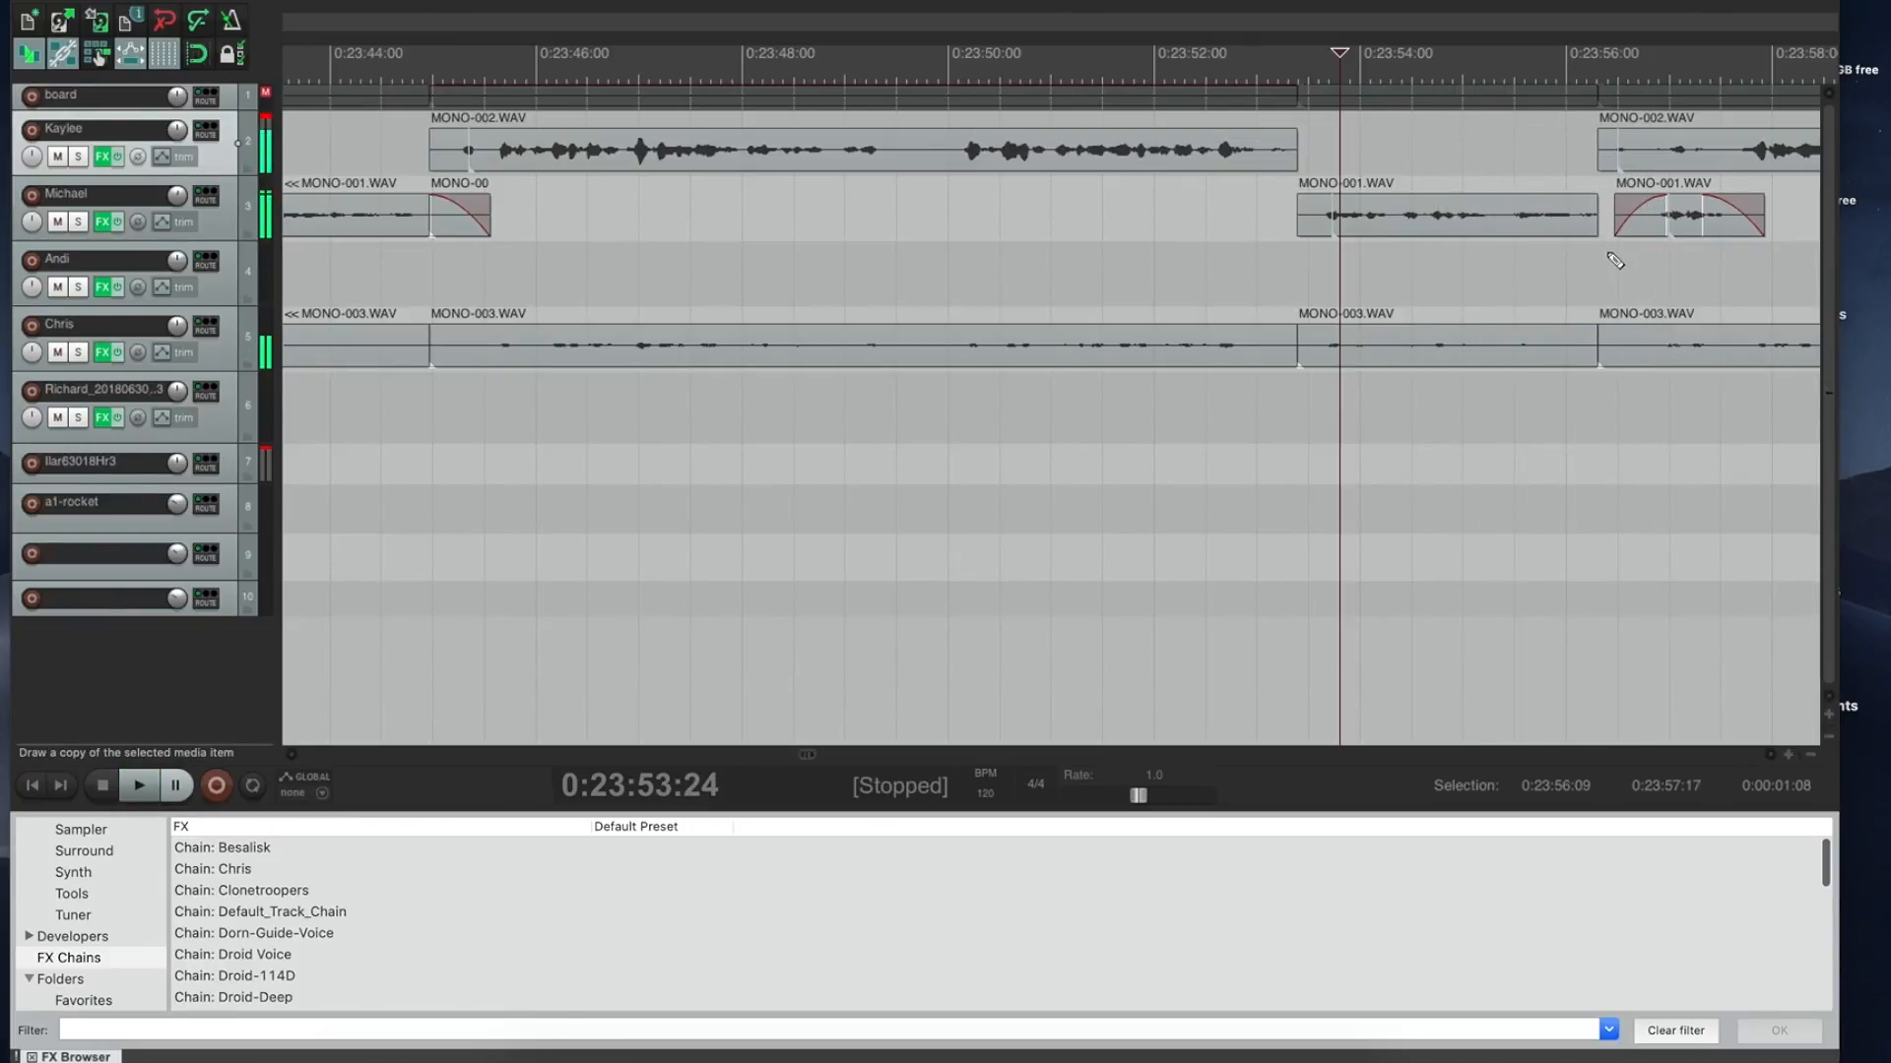
{"action": "key", "text": "super+z"}
Step: Extend MONO-001 to 0:23:57:15 and ripple-delete the 0:23:56:28–0:23:57:22 pause, checking from 0:23:54:25
{"action": "left_click_drag", "start_coordinate": [1621, 214], "coordinate": [1730, 208]}
{"action": "left_click", "coordinate": [1561, 150]}
{"action": "key", "text": "space"}
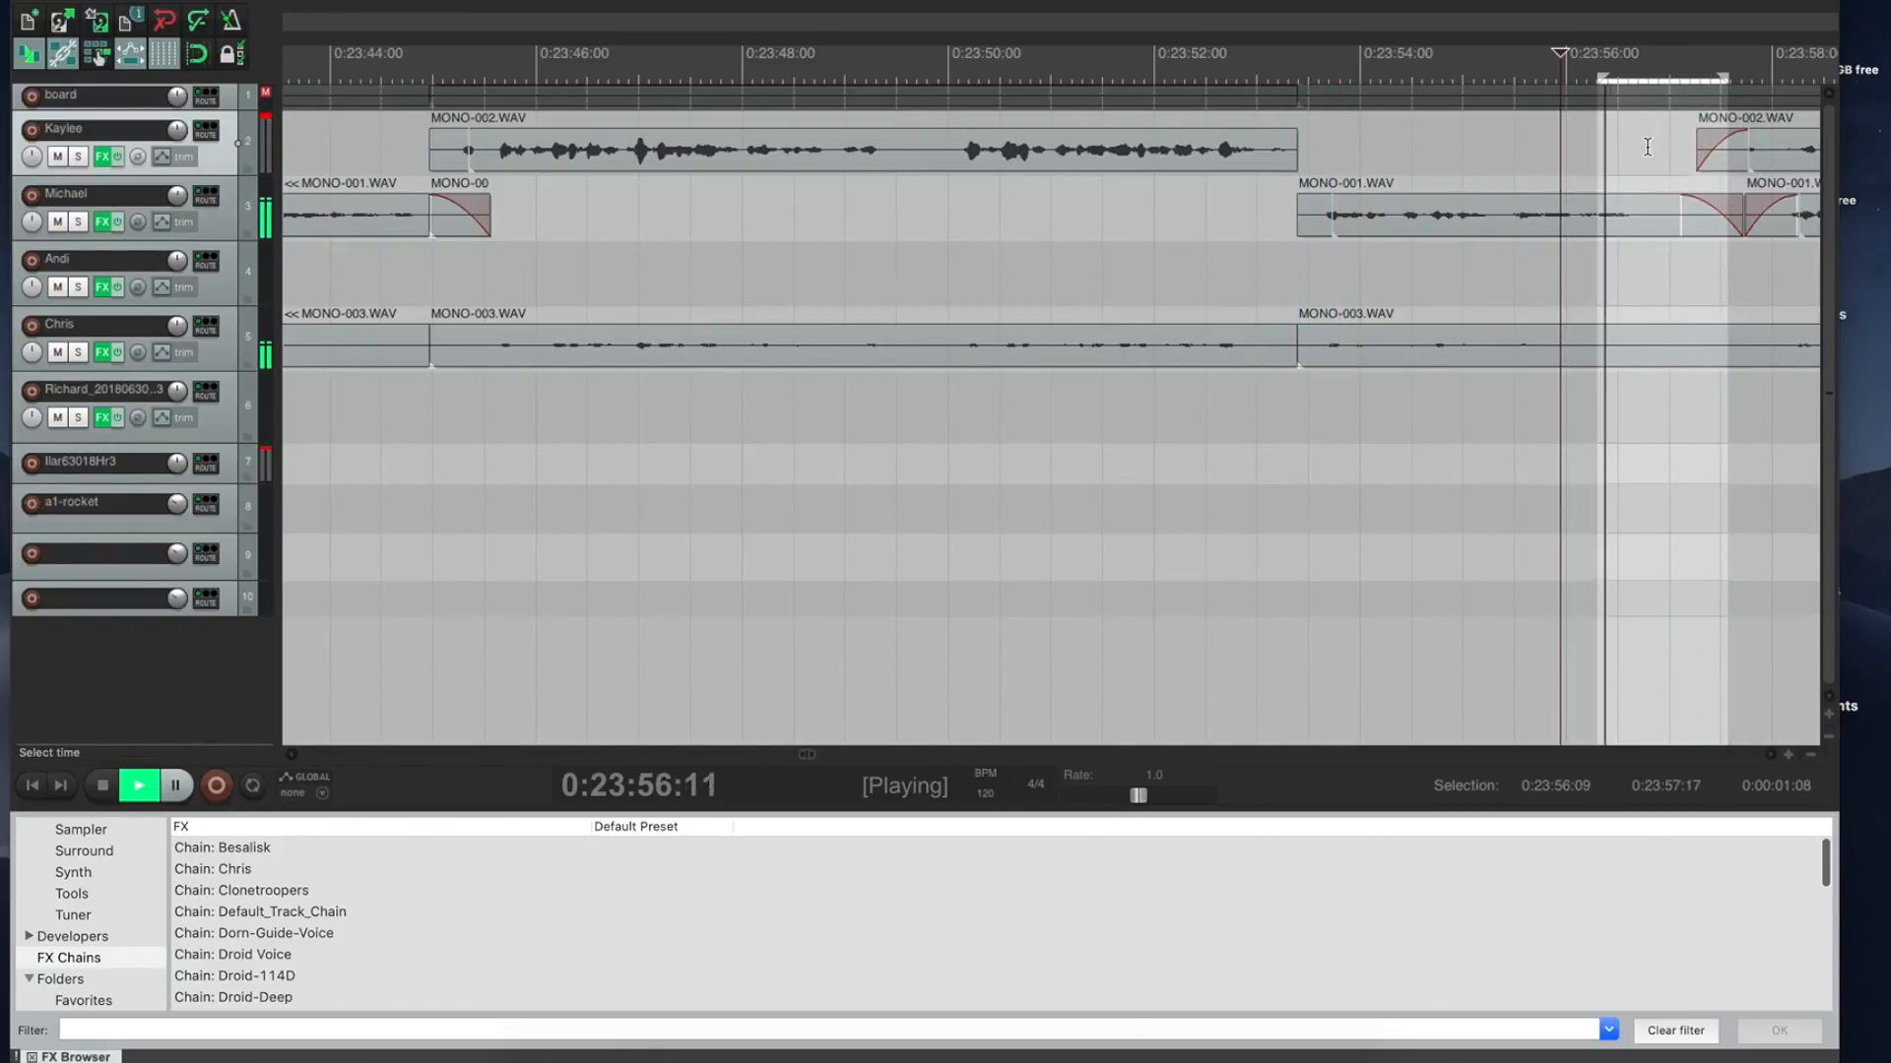
{"action": "left_click_drag", "start_coordinate": [1665, 150], "coordinate": [1754, 148]}
{"action": "key", "text": "space"}
{"action": "key", "text": "Delete"}
{"action": "left_click", "coordinate": [1447, 133]}
{"action": "key", "text": "space"}
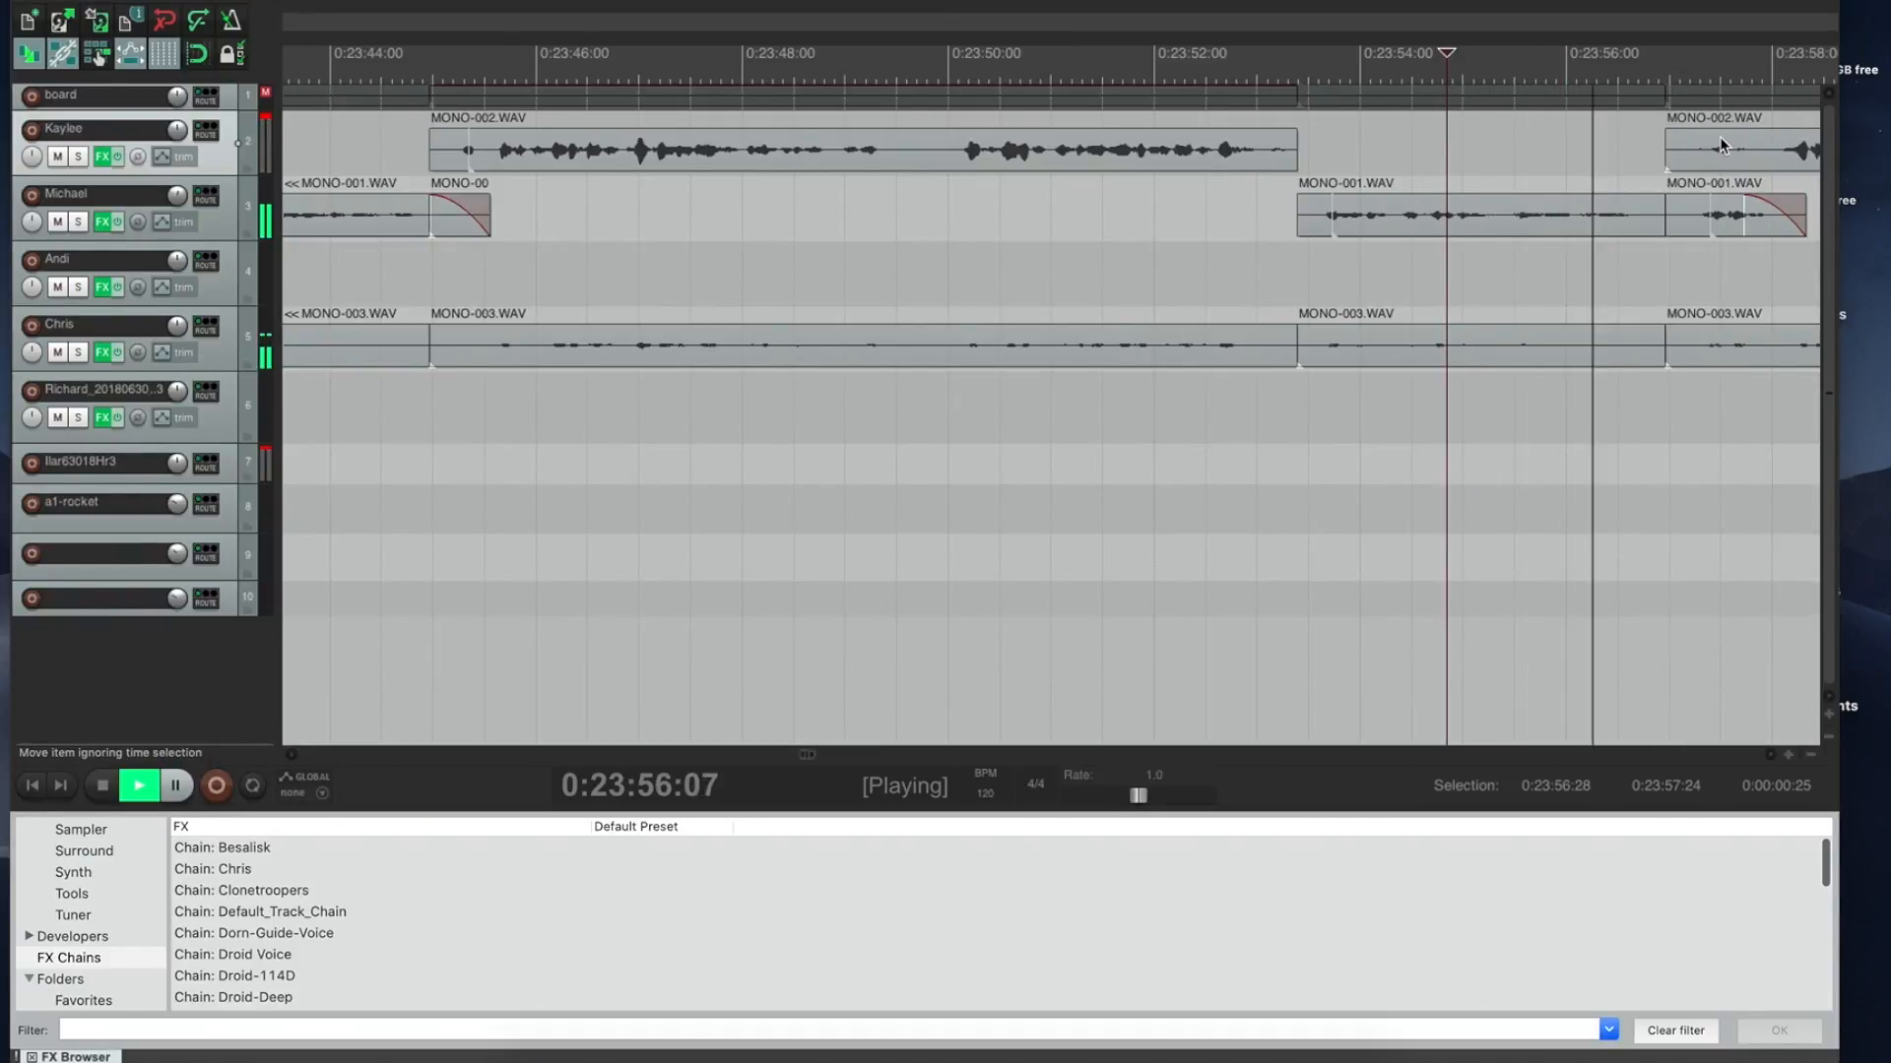
{"action": "key", "text": "space"}
Step: Trim MONO-002's start to 0:23:57:25, then select the outtake range 0:23:57:04–0:24:25:14
{"action": "left_click_drag", "start_coordinate": [1666, 147], "coordinate": [1759, 144]}
{"action": "left_click", "coordinate": [1672, 143]}
{"action": "key", "text": "space"}
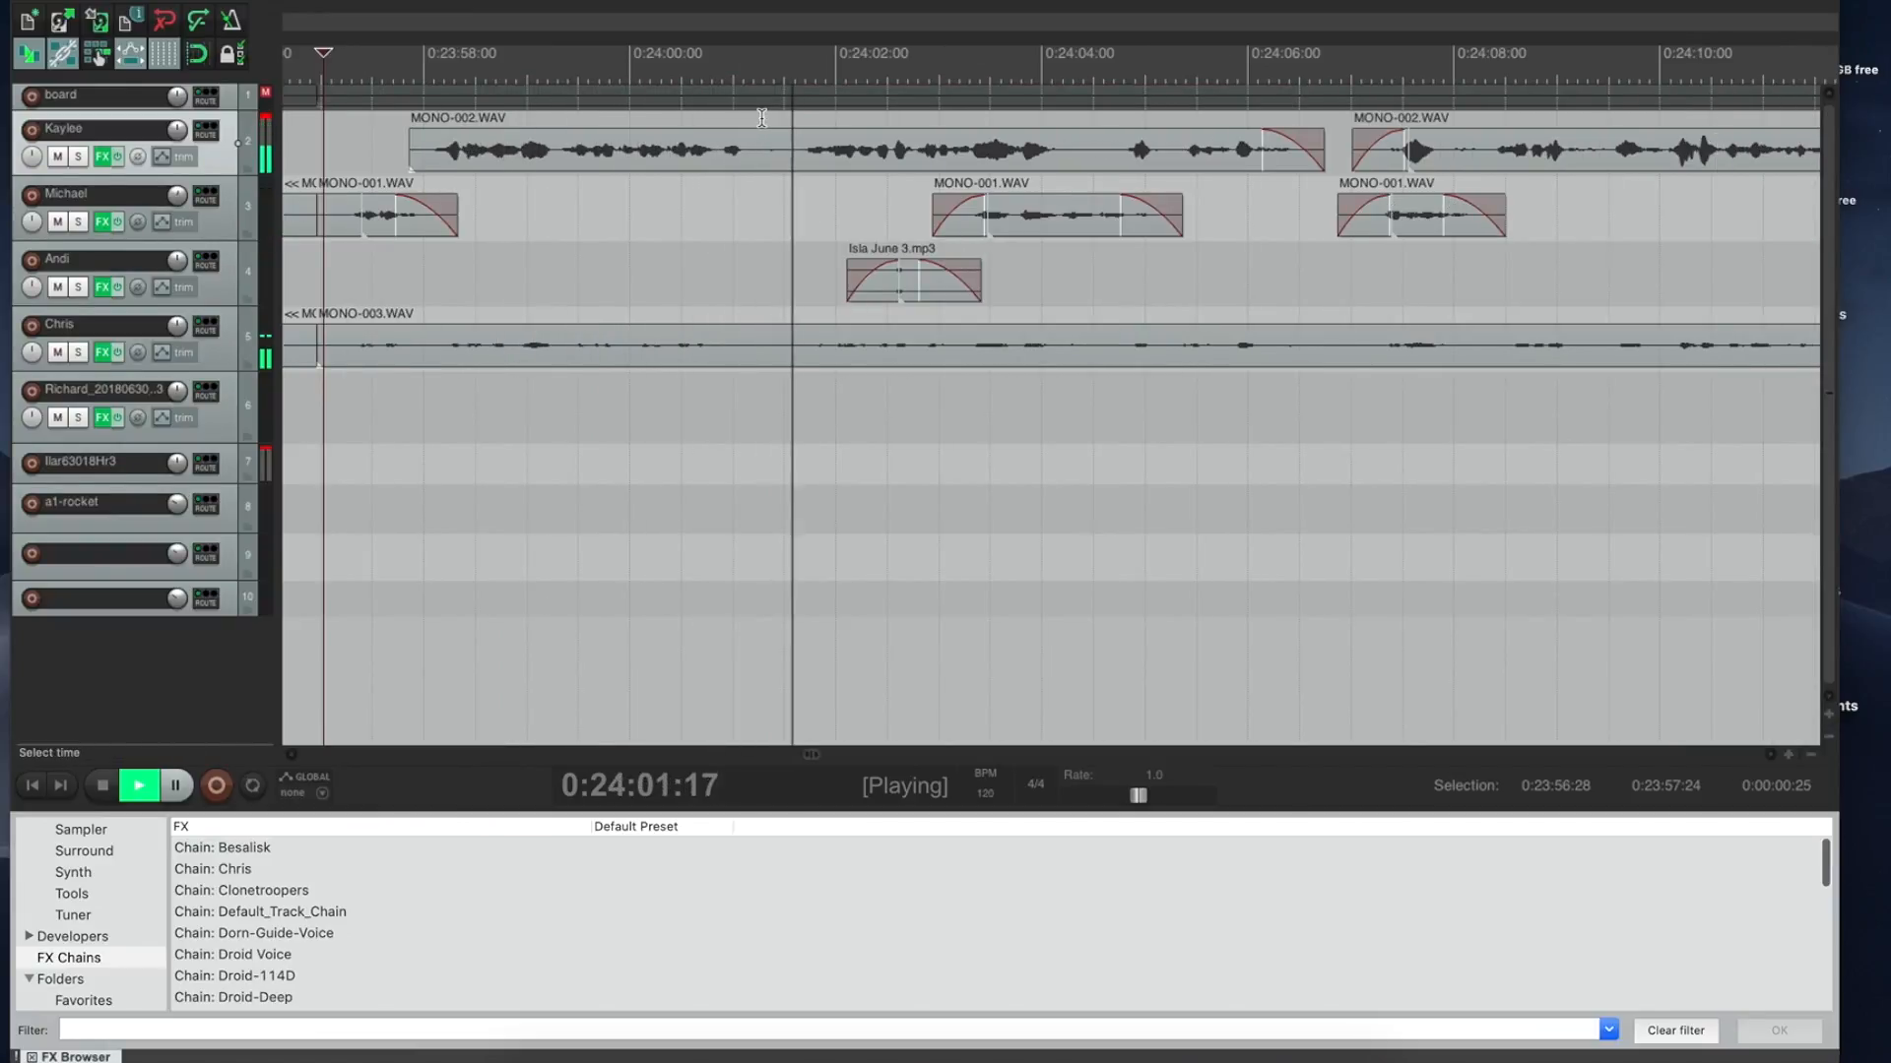
{"action": "left_click_drag", "start_coordinate": [762, 118], "coordinate": [790, 118]}
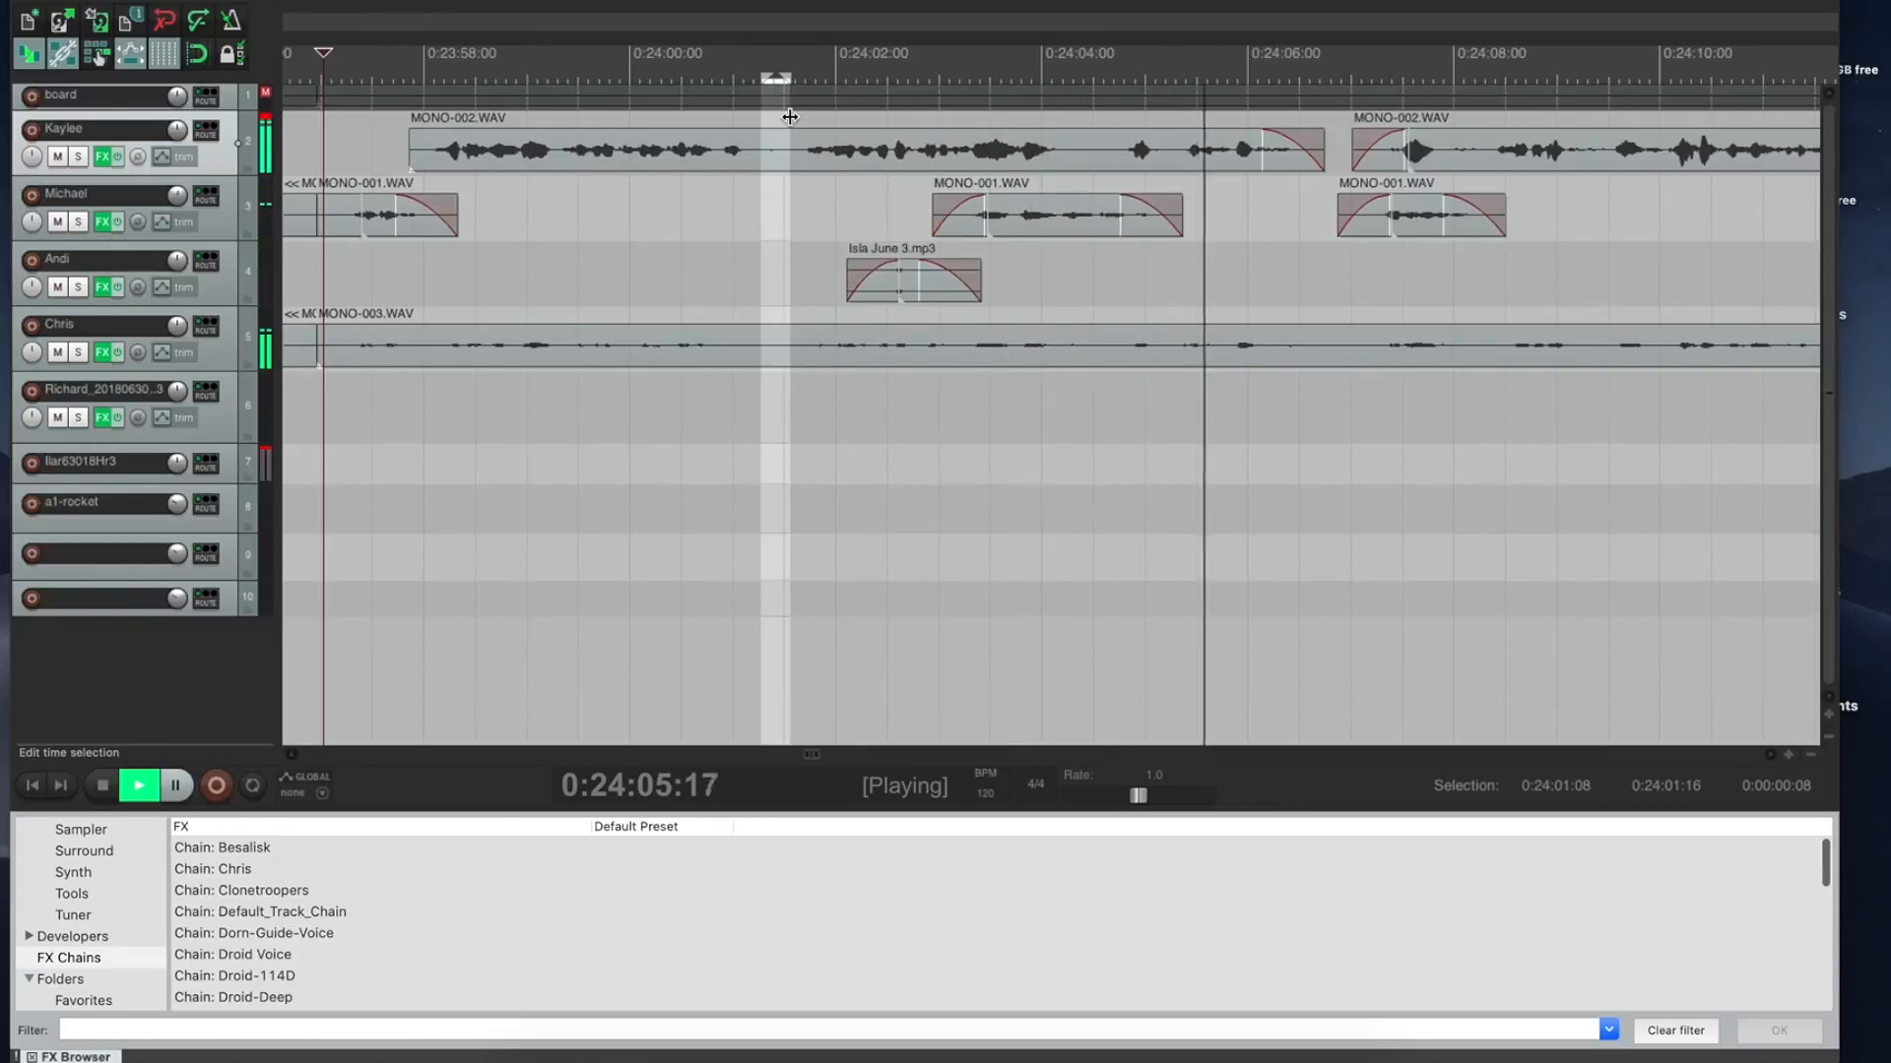
{"action": "left_click", "coordinate": [338, 148]}
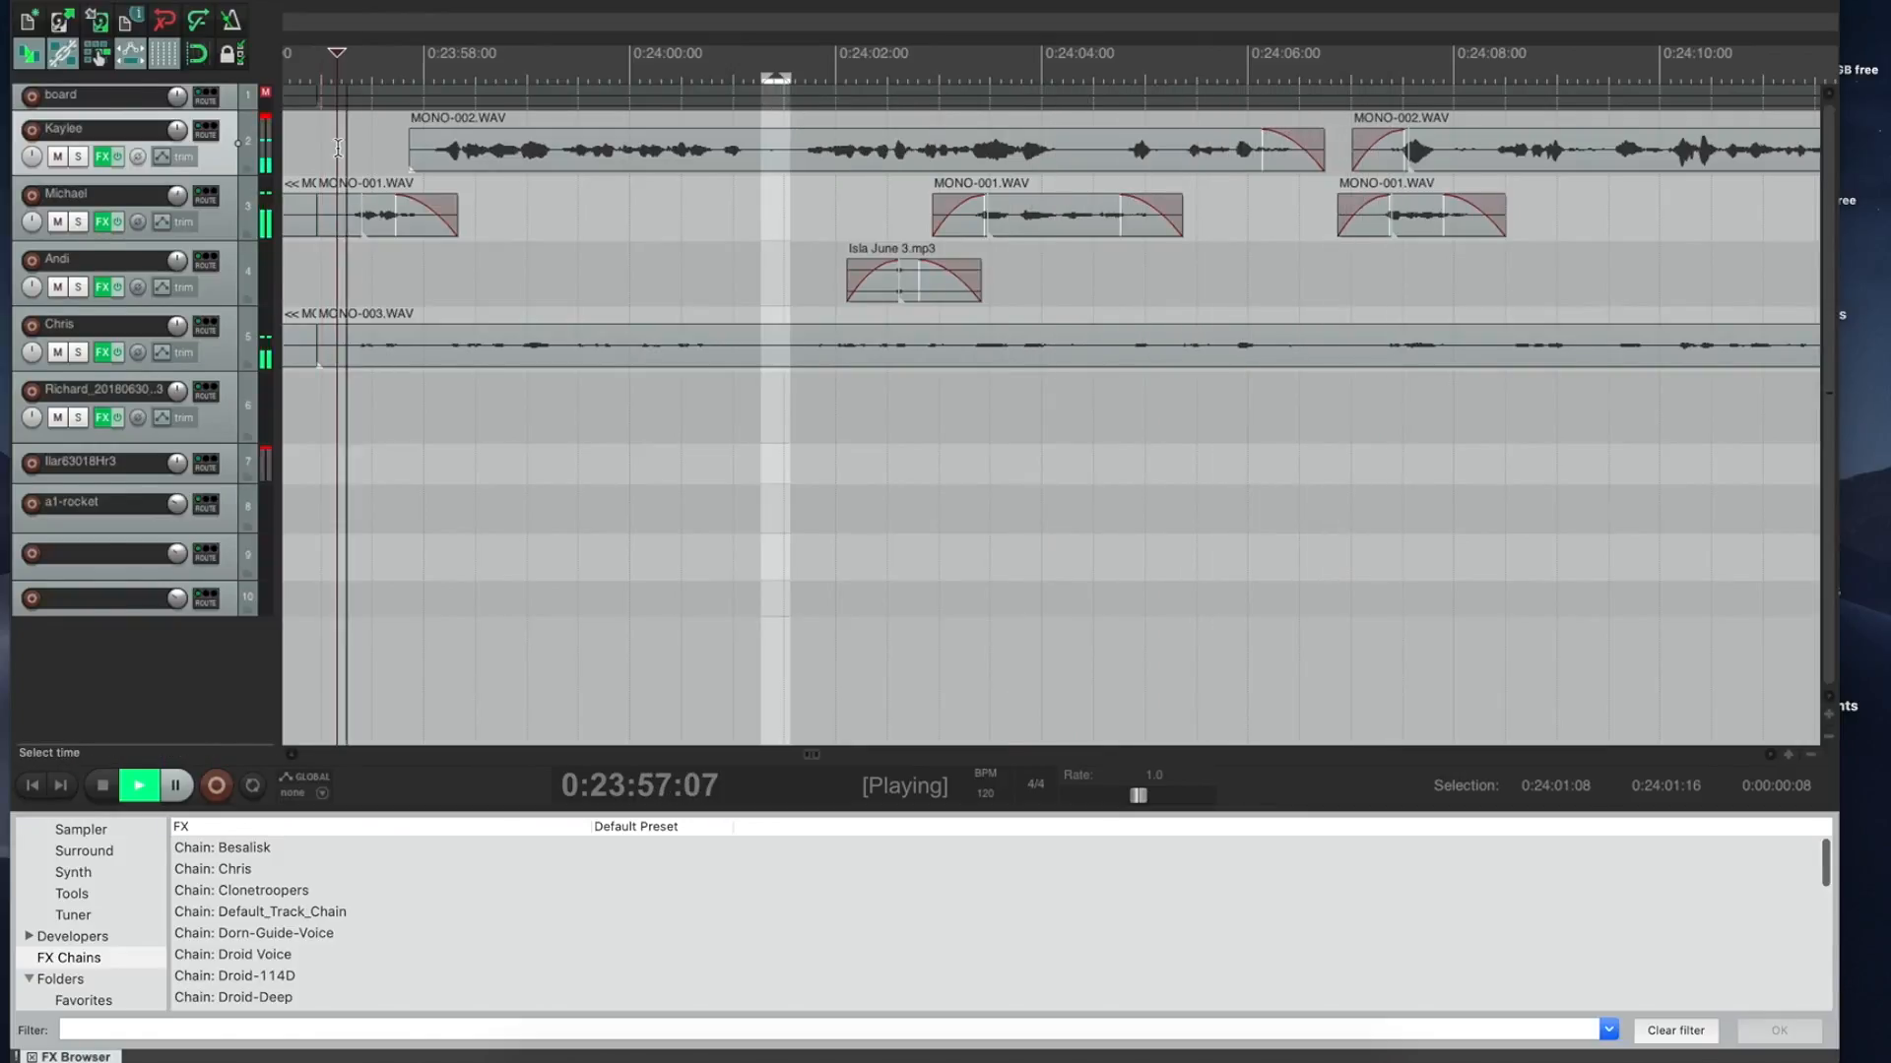
{"action": "left_click_drag", "start_coordinate": [338, 148], "coordinate": [1882, 54]}
Step: Extend the outtake time selection's end to 0:24:59:00 and stop playback
{"action": "left_click_drag", "start_coordinate": [1431, 135], "coordinate": [1647, 140]}
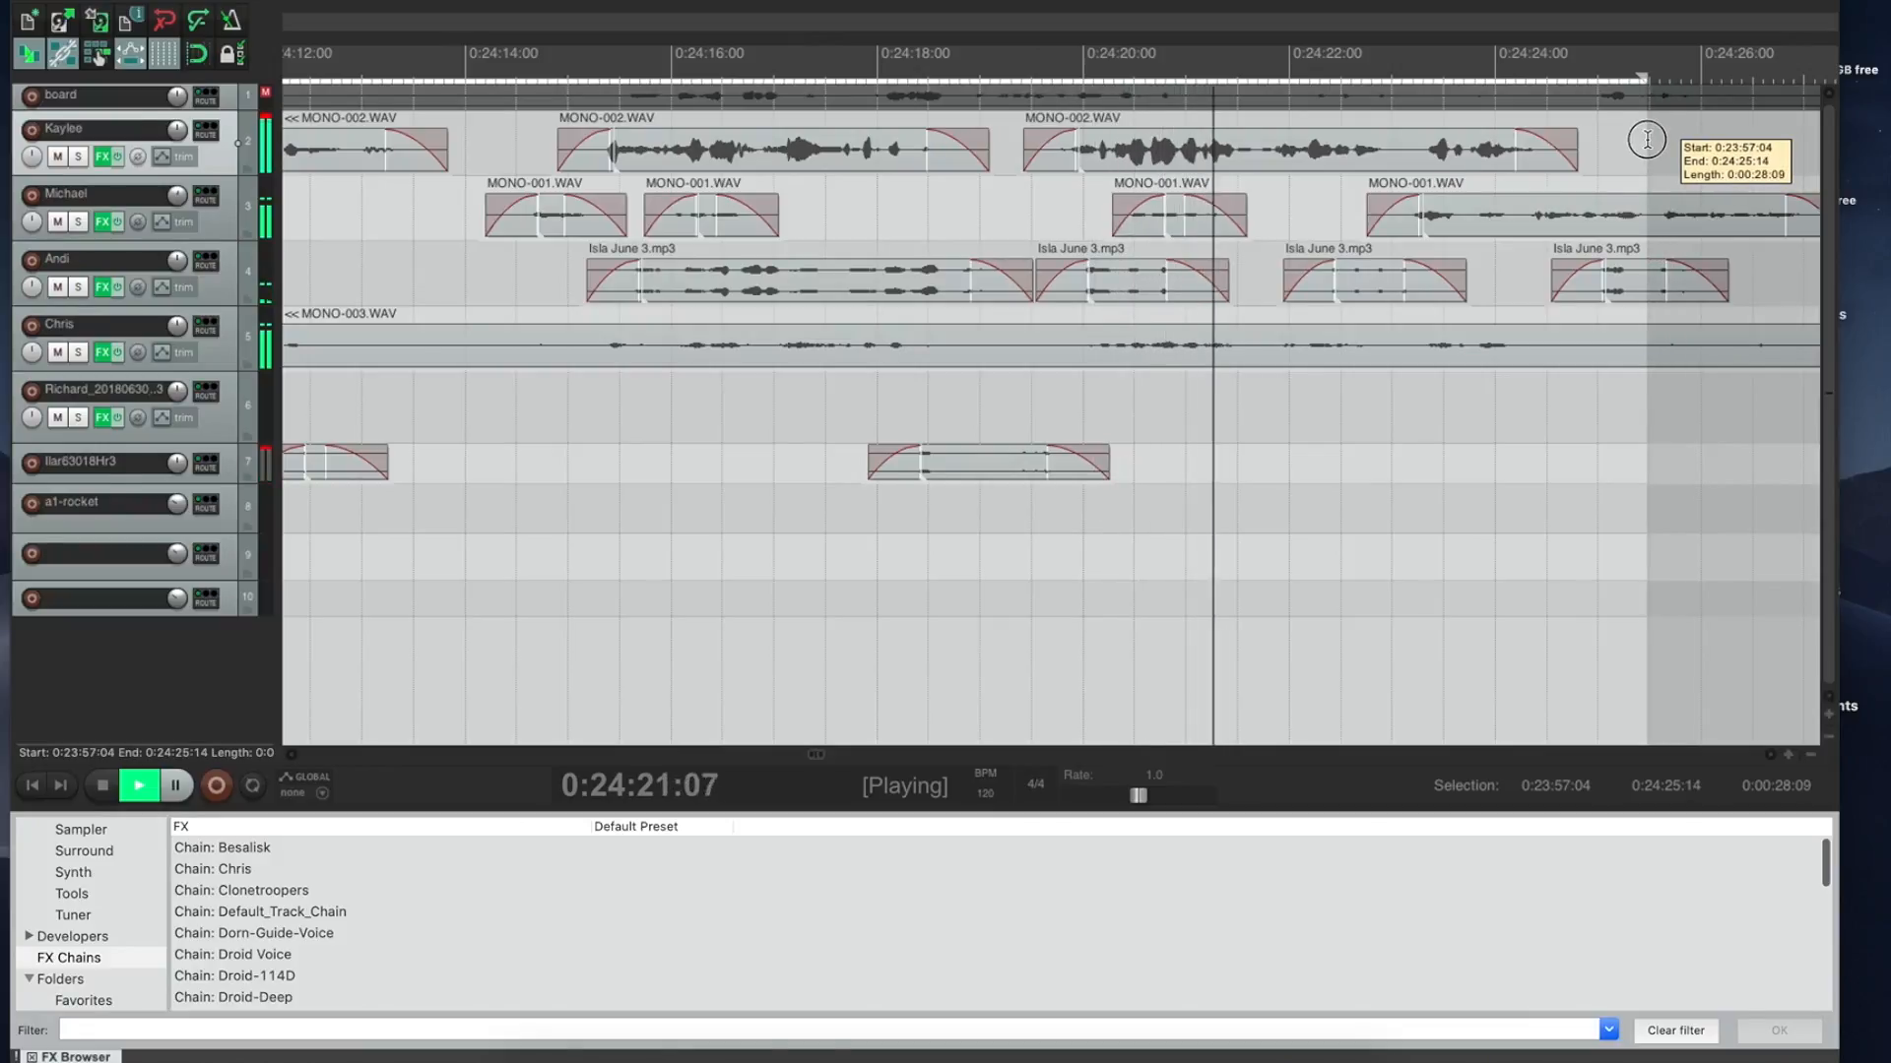
{"action": "left_click_drag", "start_coordinate": [1646, 140], "coordinate": [1047, 212]}
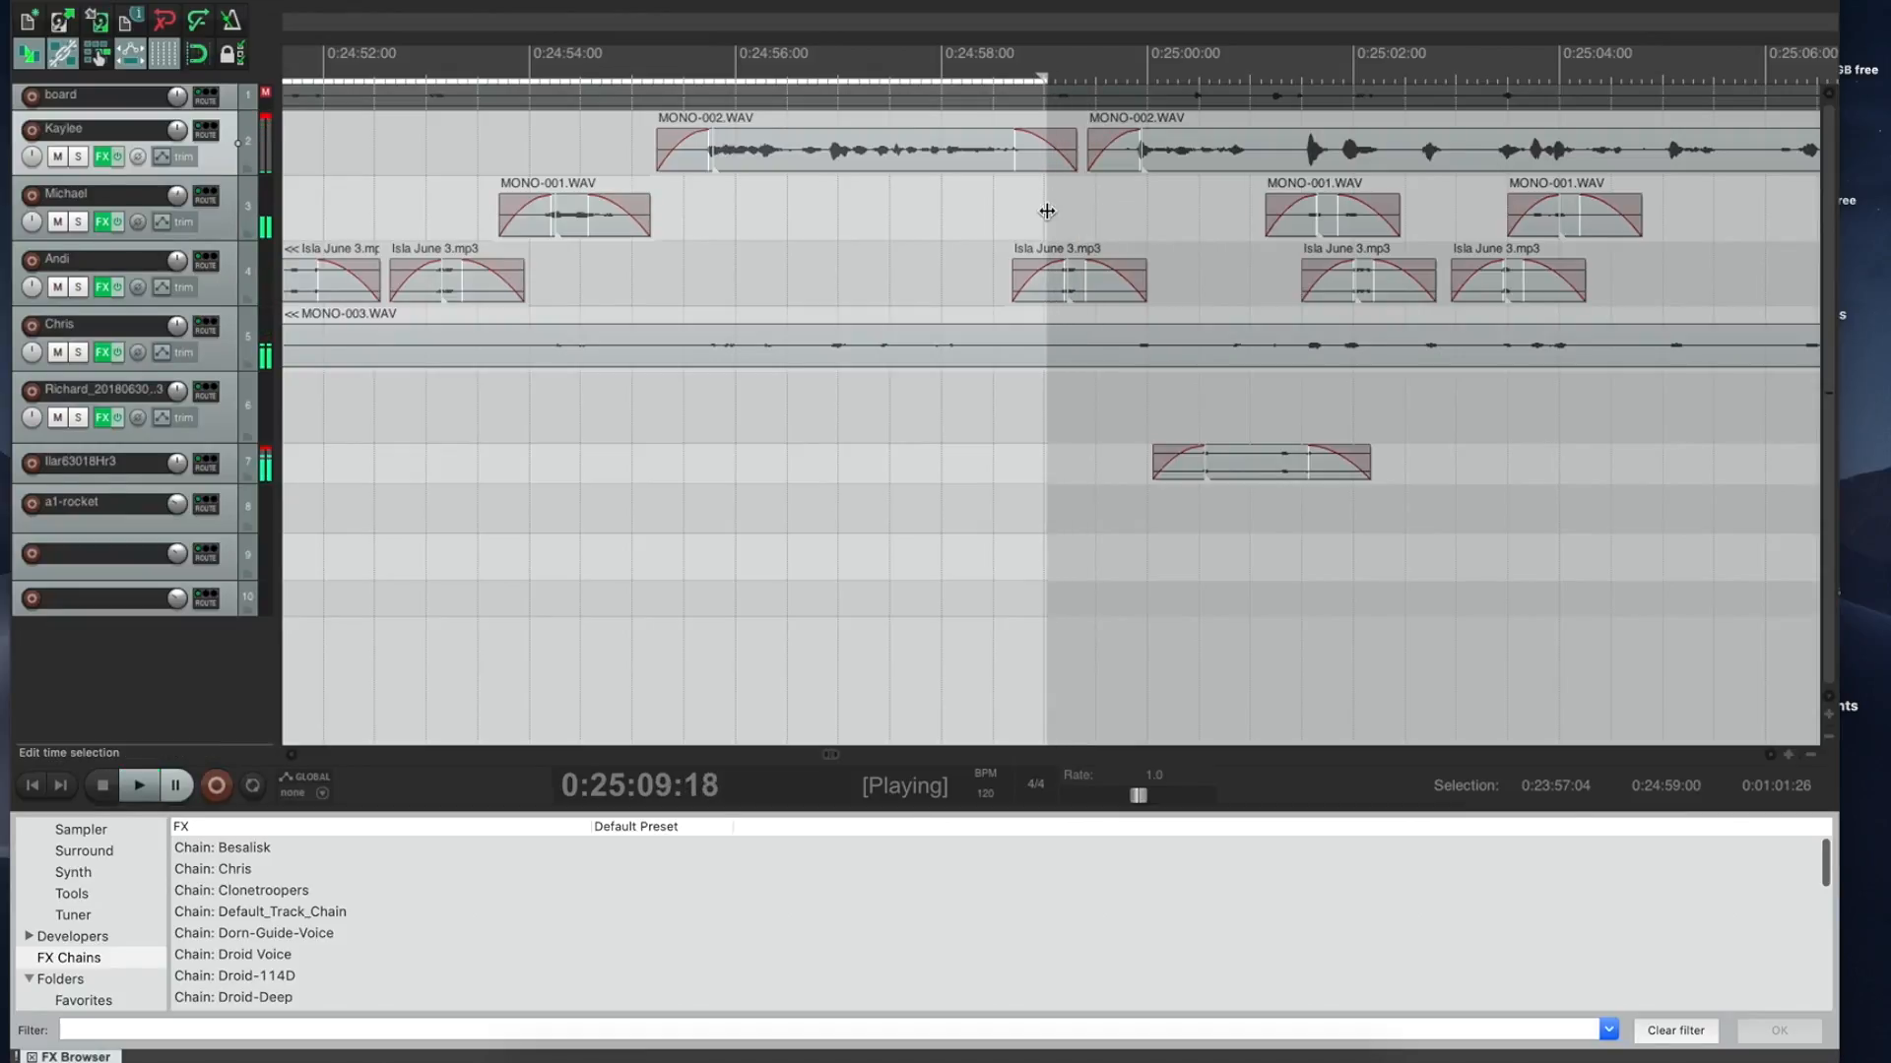
{"action": "key", "text": "space"}
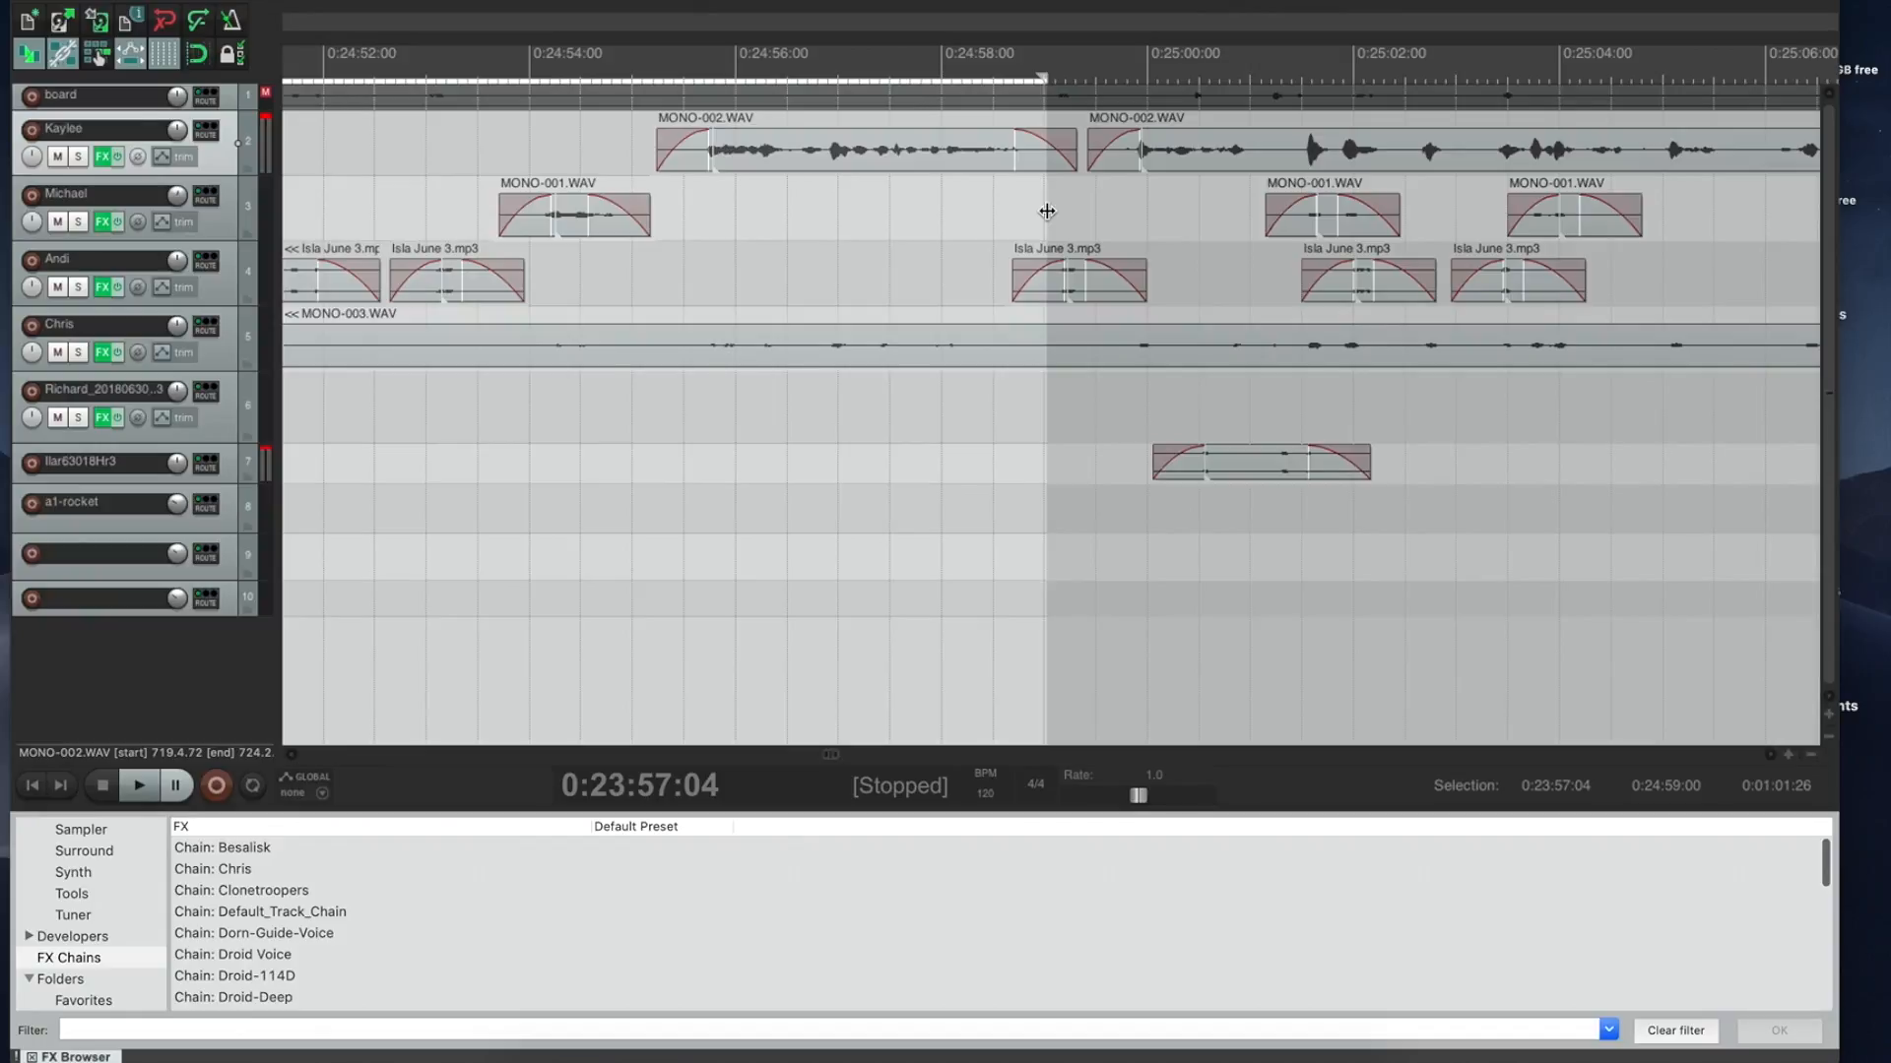
Step: Render the 0:23:57:04–0:24:59:00 outtake selection to WAV, renaming the output title 'Poor'
{"action": "left_click", "coordinate": [157, 0]}
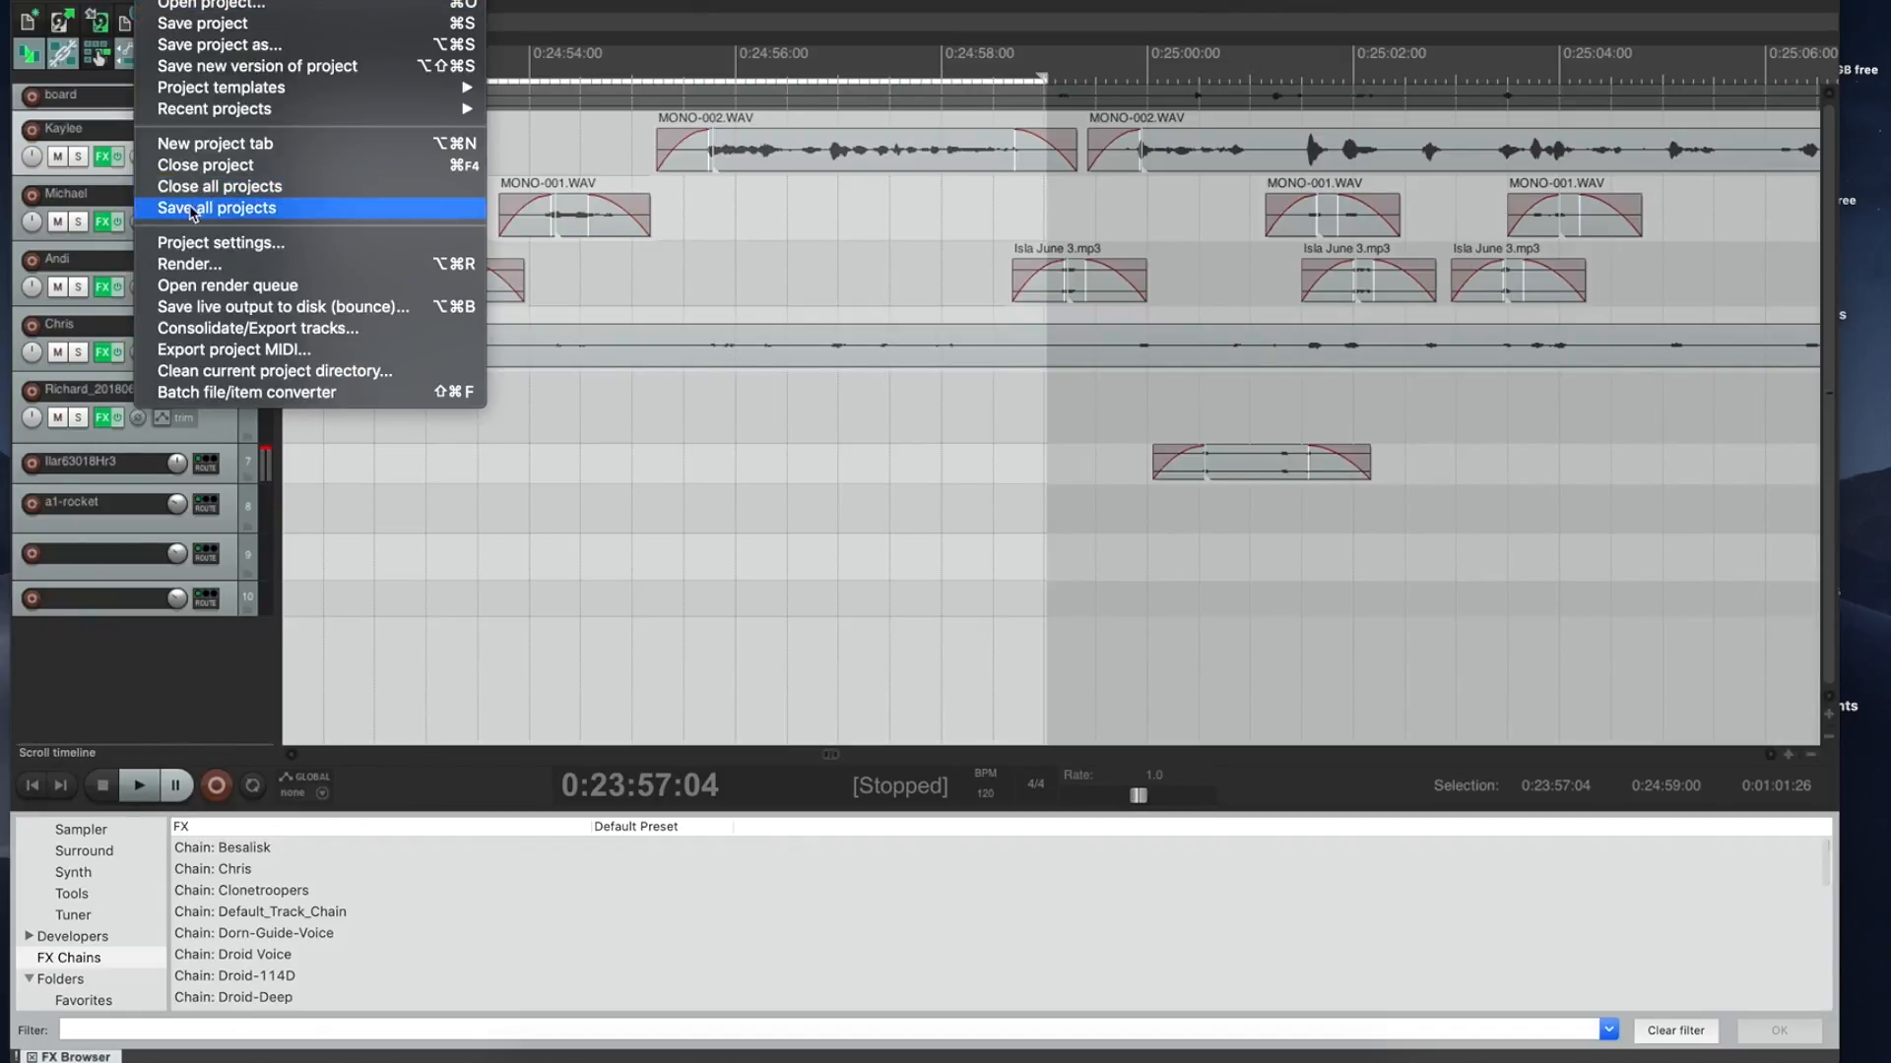
{"action": "left_click", "coordinate": [219, 264]}
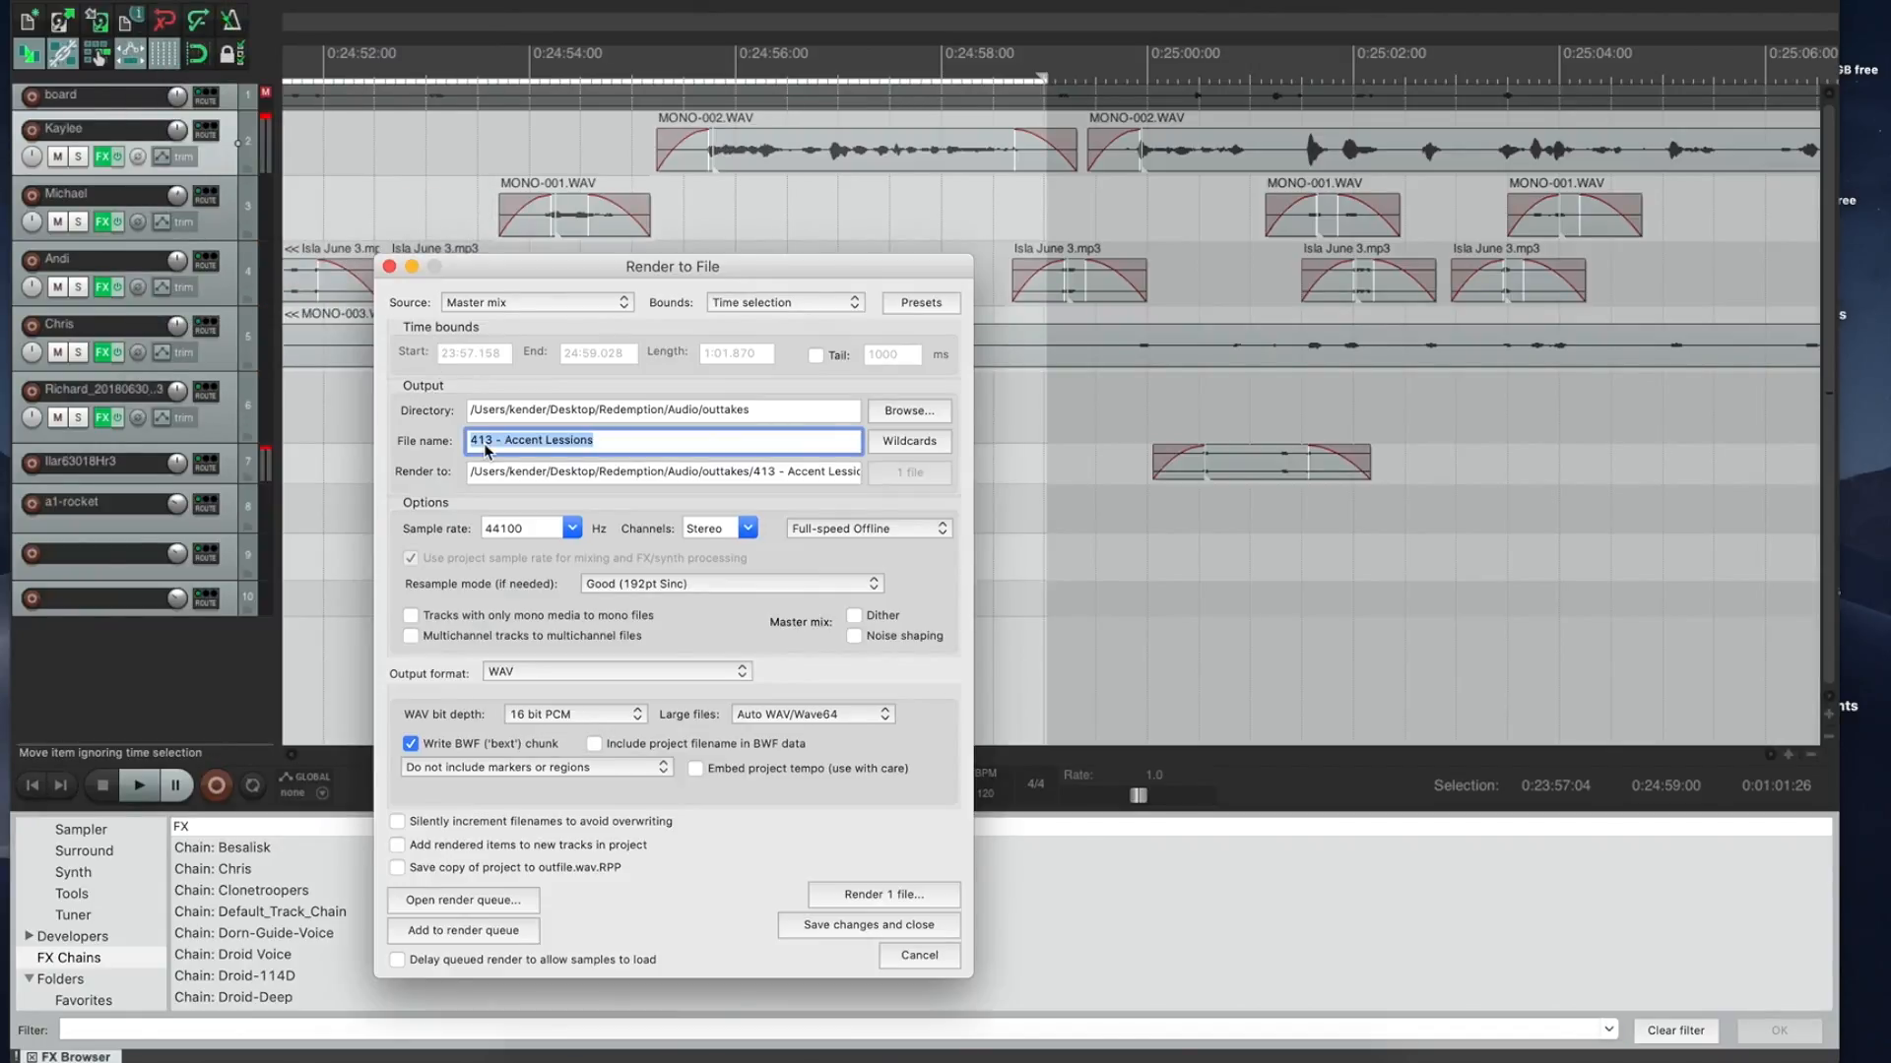
{"action": "left_click_drag", "start_coordinate": [601, 441], "coordinate": [513, 448]}
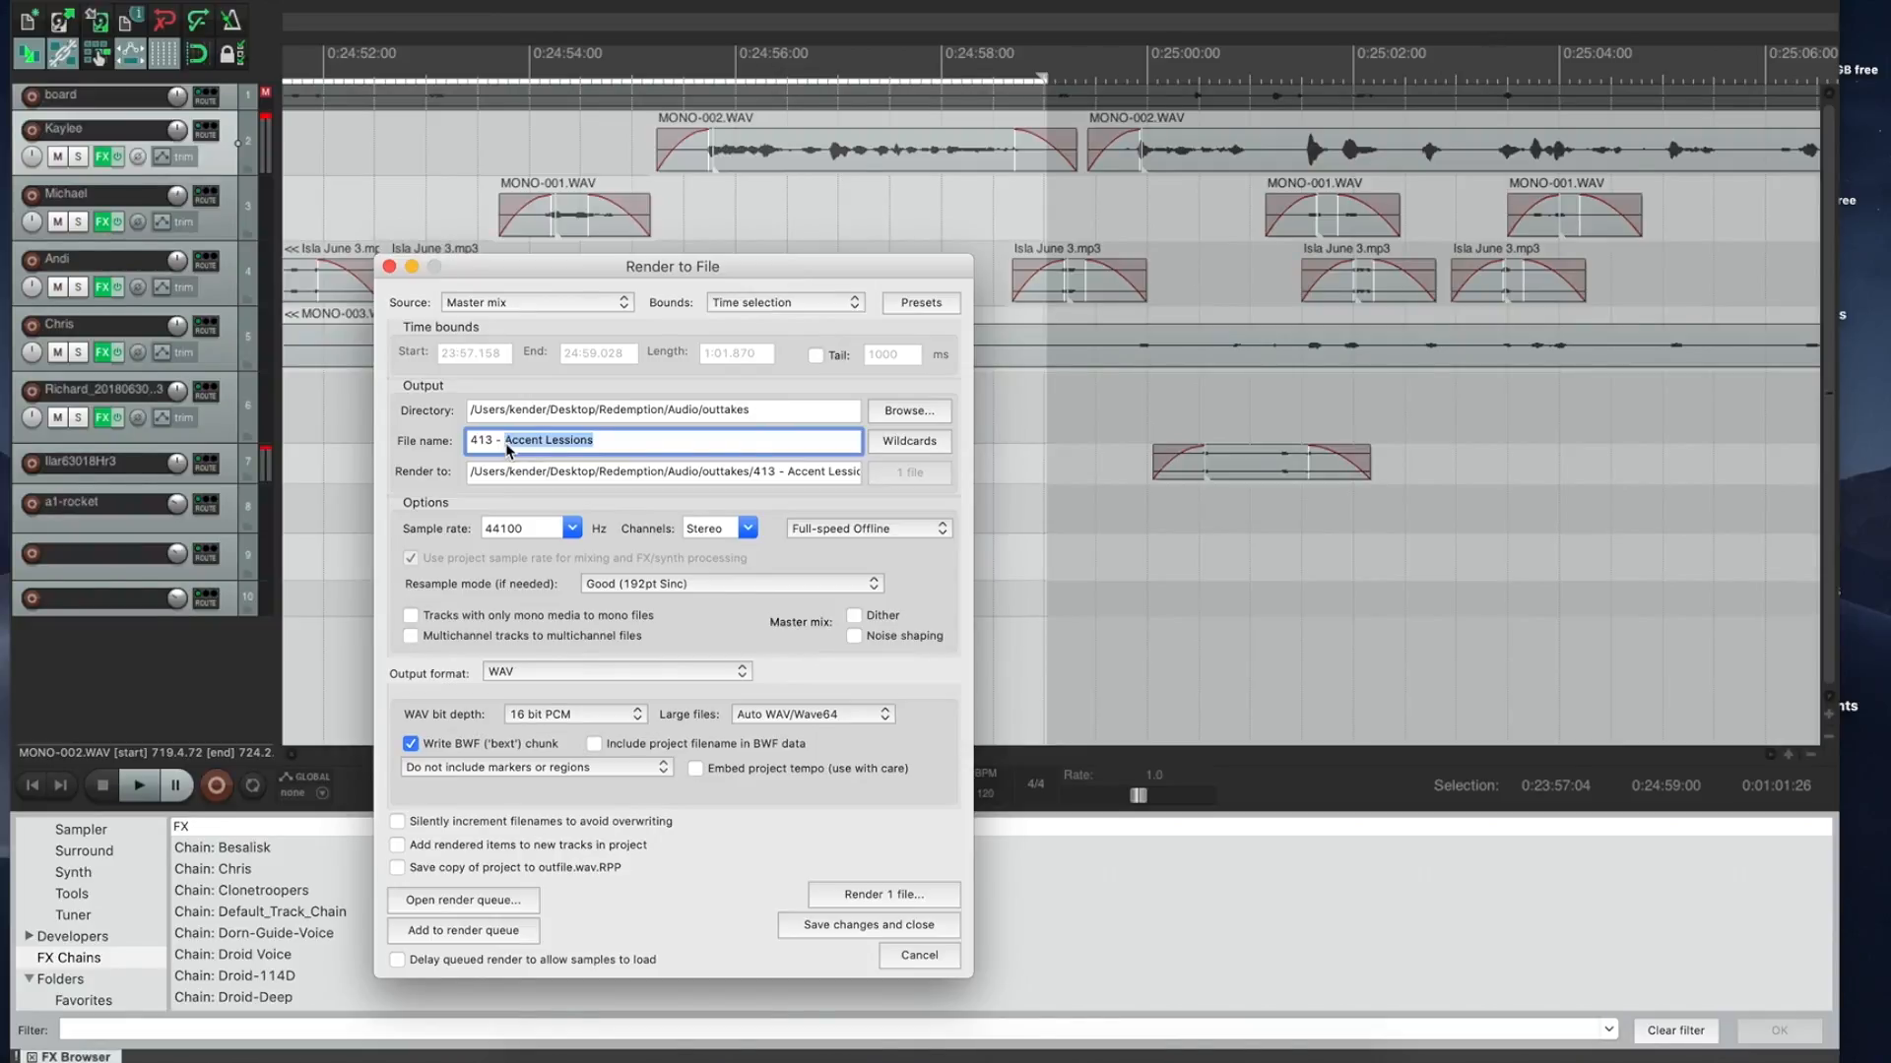
{"action": "type", "text": "Poor Isla"}
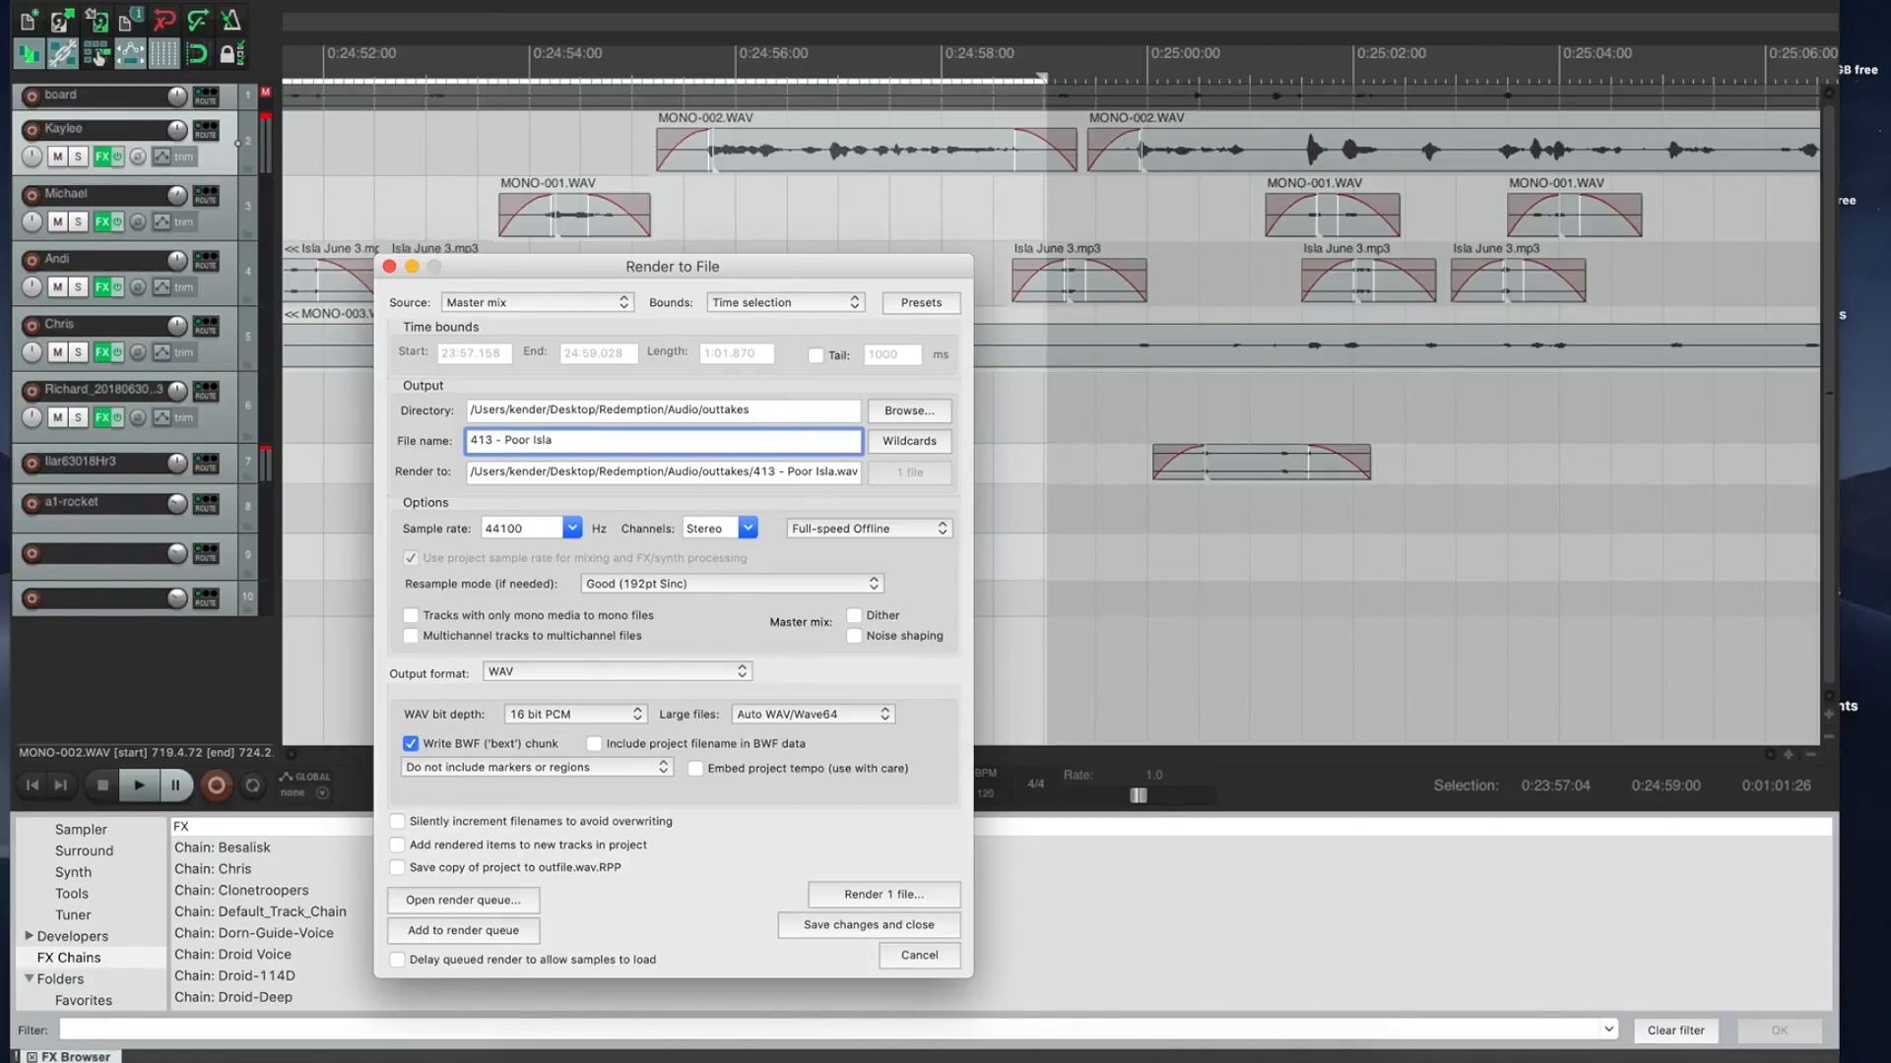
{"action": "key", "text": "Return"}
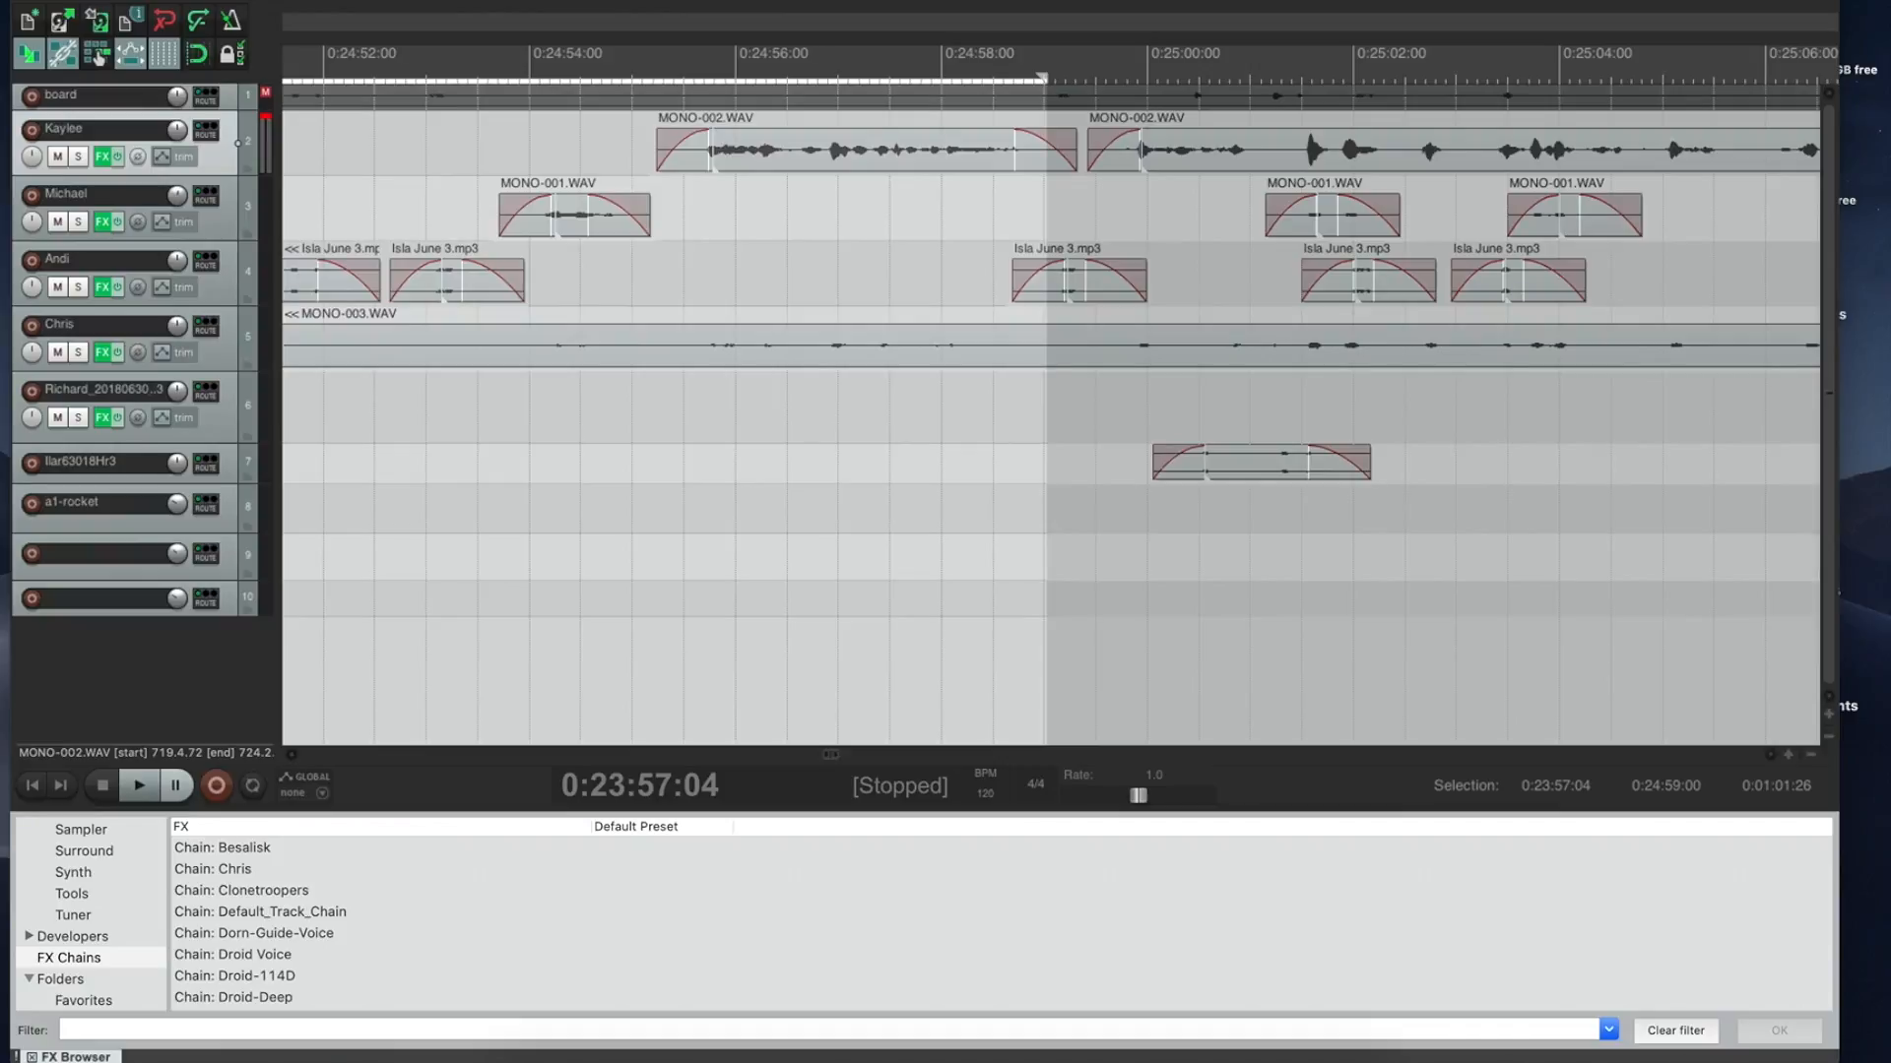
Step: Ripple-delete the 0:23:57–0:24:39 stretch, then open the recent Episode 412 master project
{"action": "left_click_drag", "start_coordinate": [911, 72], "coordinate": [628, 108]}
{"action": "key", "text": "super+shift+Delete"}
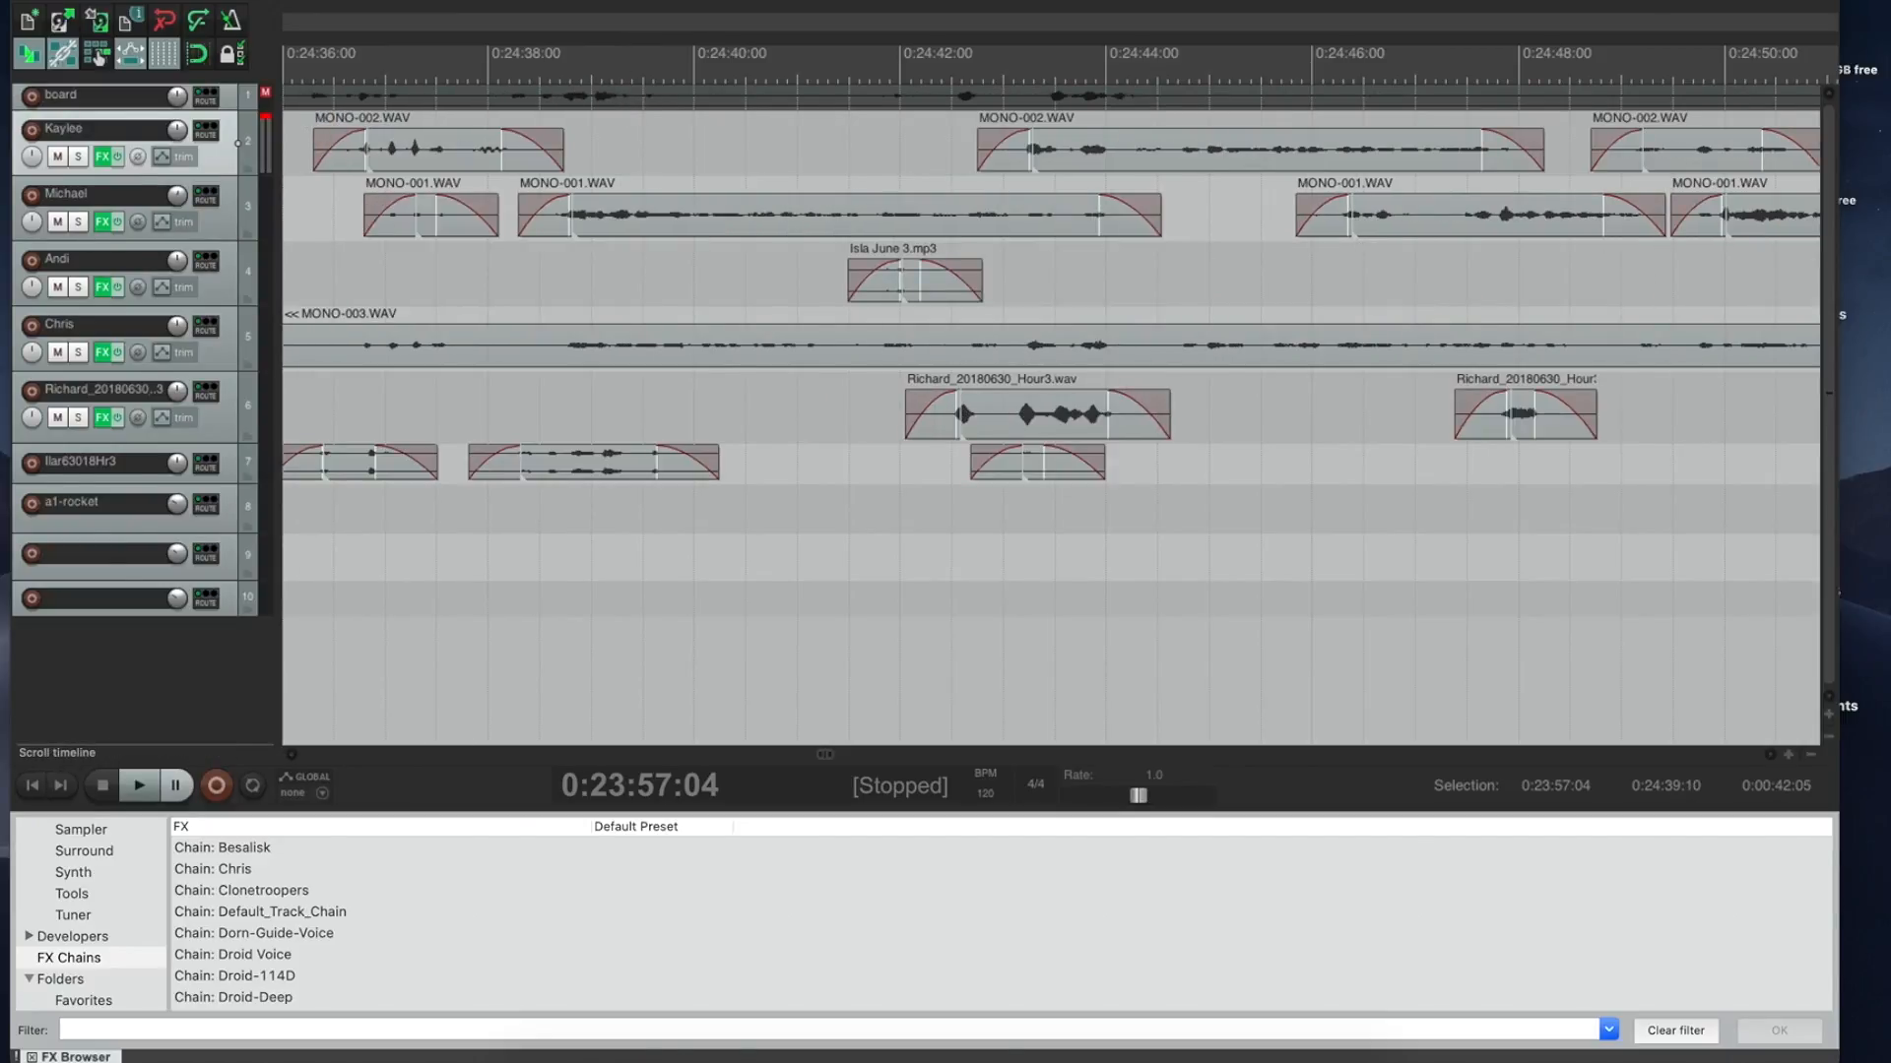
{"action": "left_click", "coordinate": [158, 1]}
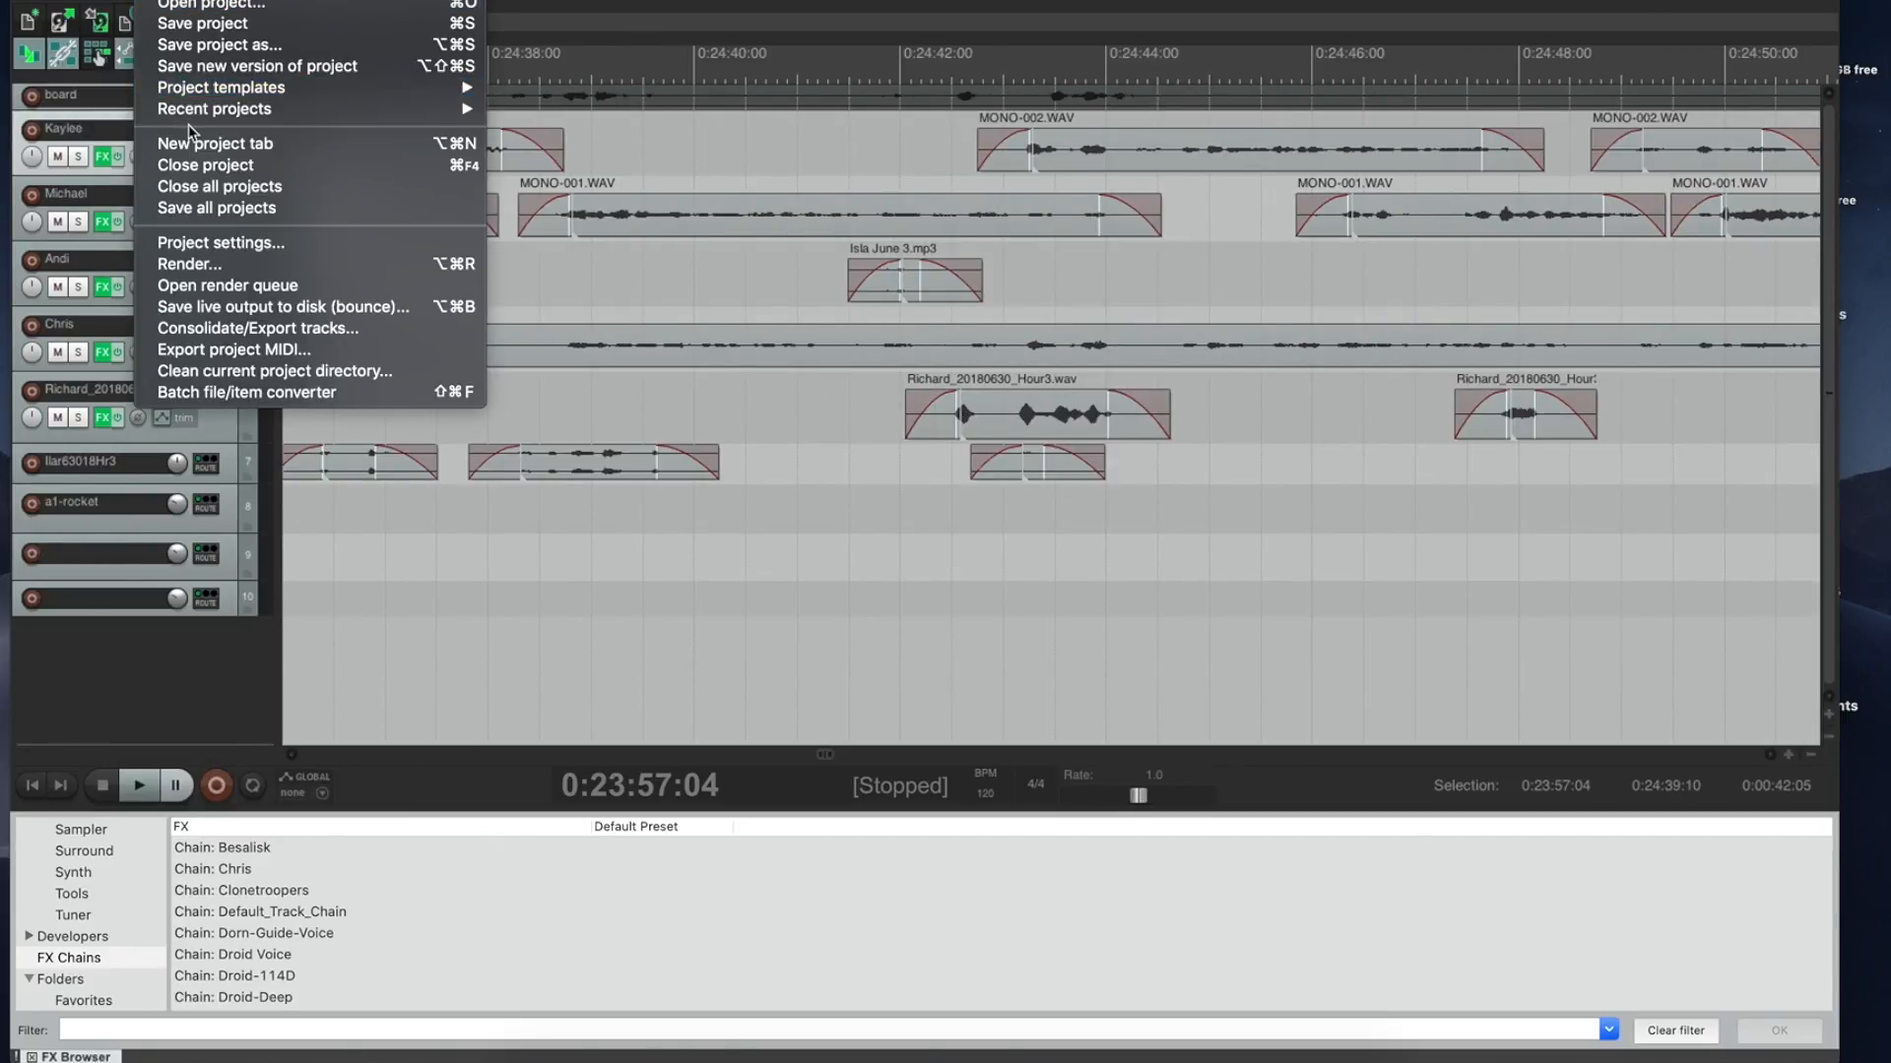
{"action": "mouse_move", "coordinate": [195, 120]}
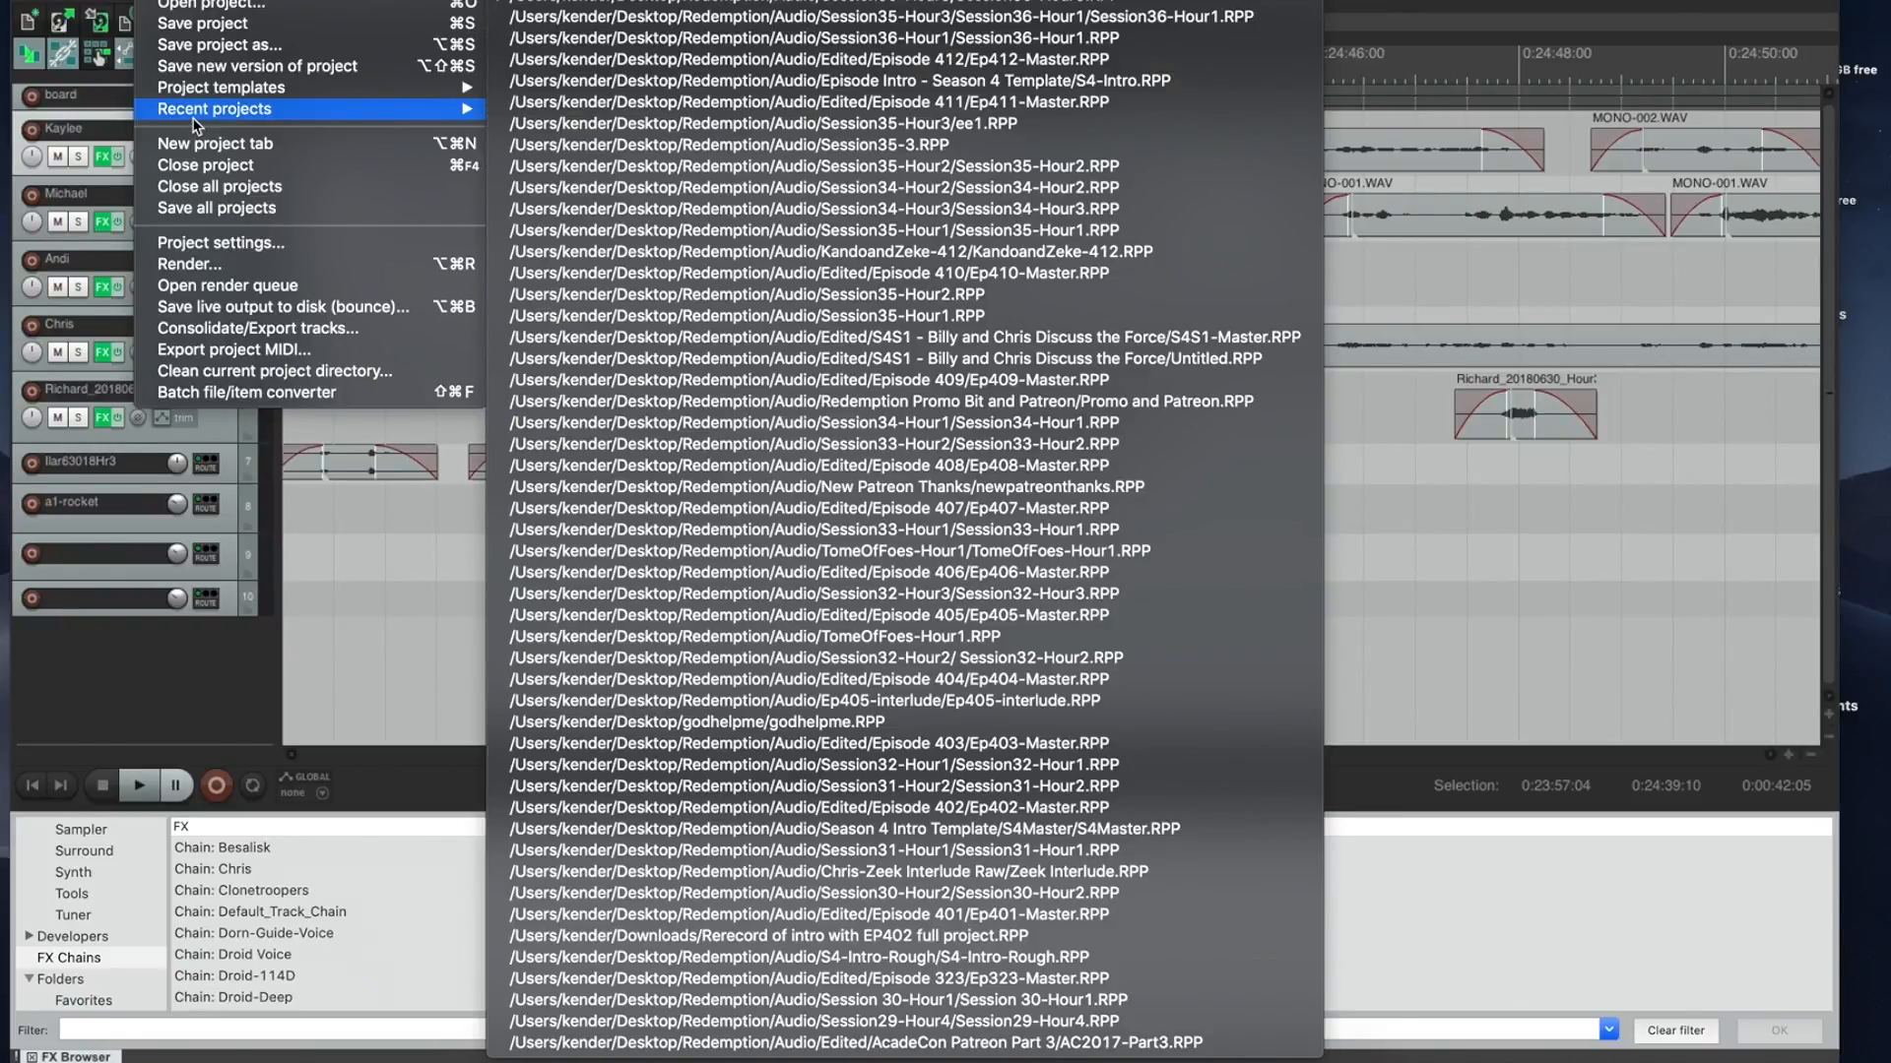
{"action": "left_click", "coordinate": [709, 59]}
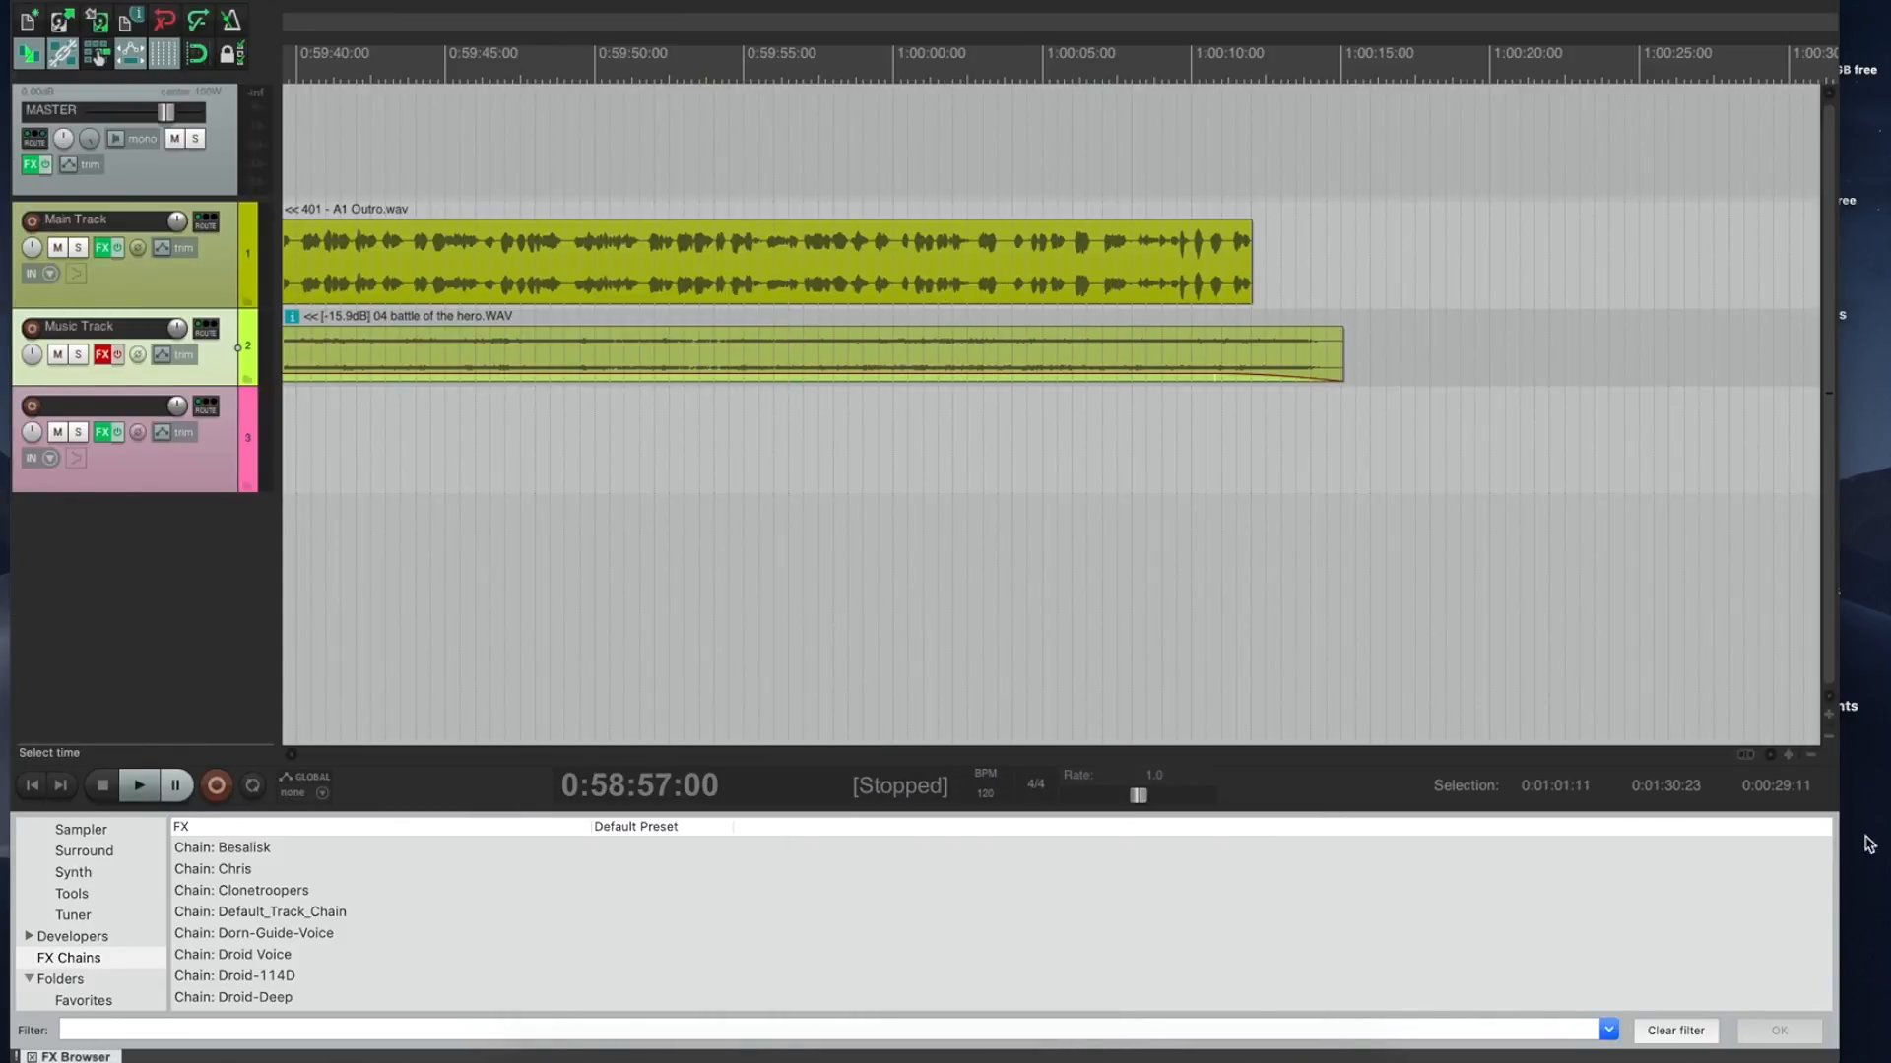
Step: Zoom out to show the whole episode and return to its start
{"action": "left_click", "coordinate": [1812, 756]}
{"action": "left_click", "coordinate": [1813, 757]}
{"action": "left_click", "coordinate": [1812, 757]}
{"action": "left_click", "coordinate": [1813, 757]}
{"action": "left_click", "coordinate": [1815, 756]}
{"action": "left_click", "coordinate": [1815, 757]}
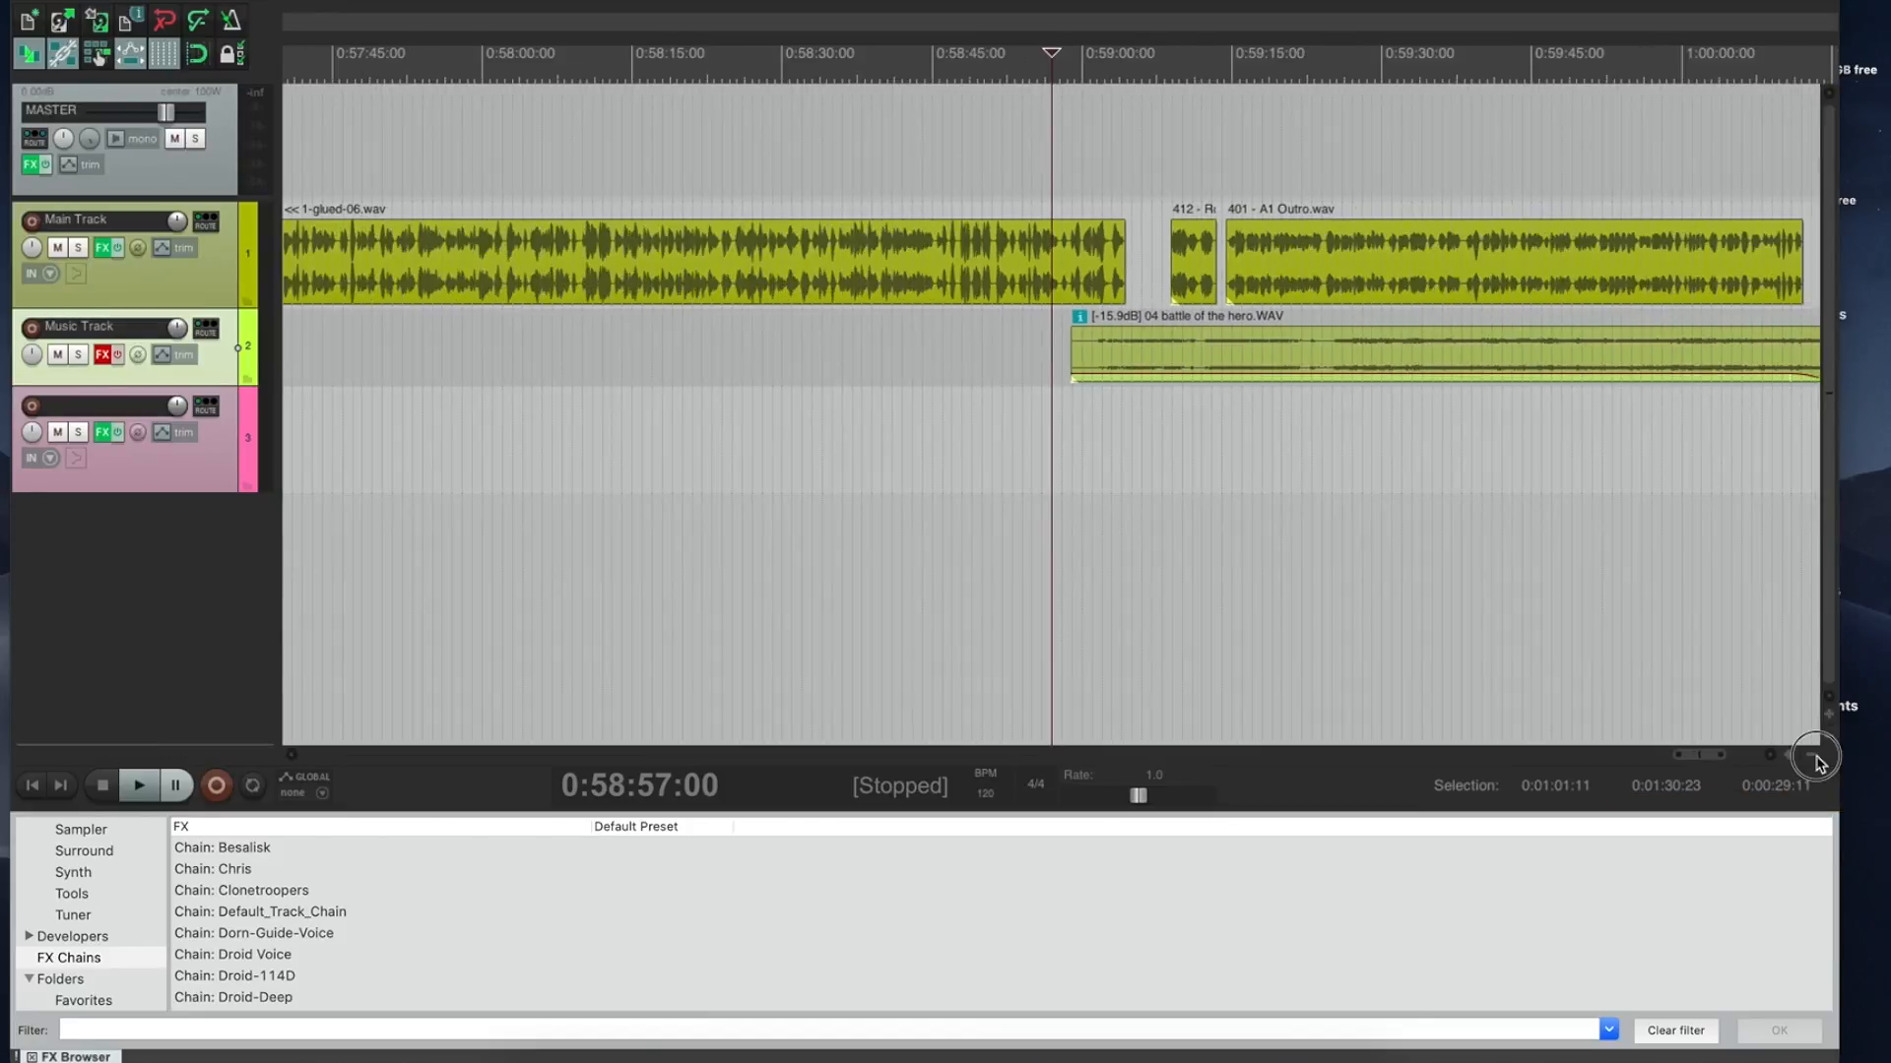
{"action": "left_click", "coordinate": [1815, 757]}
{"action": "left_click", "coordinate": [1815, 757]}
{"action": "left_click", "coordinate": [1815, 756]}
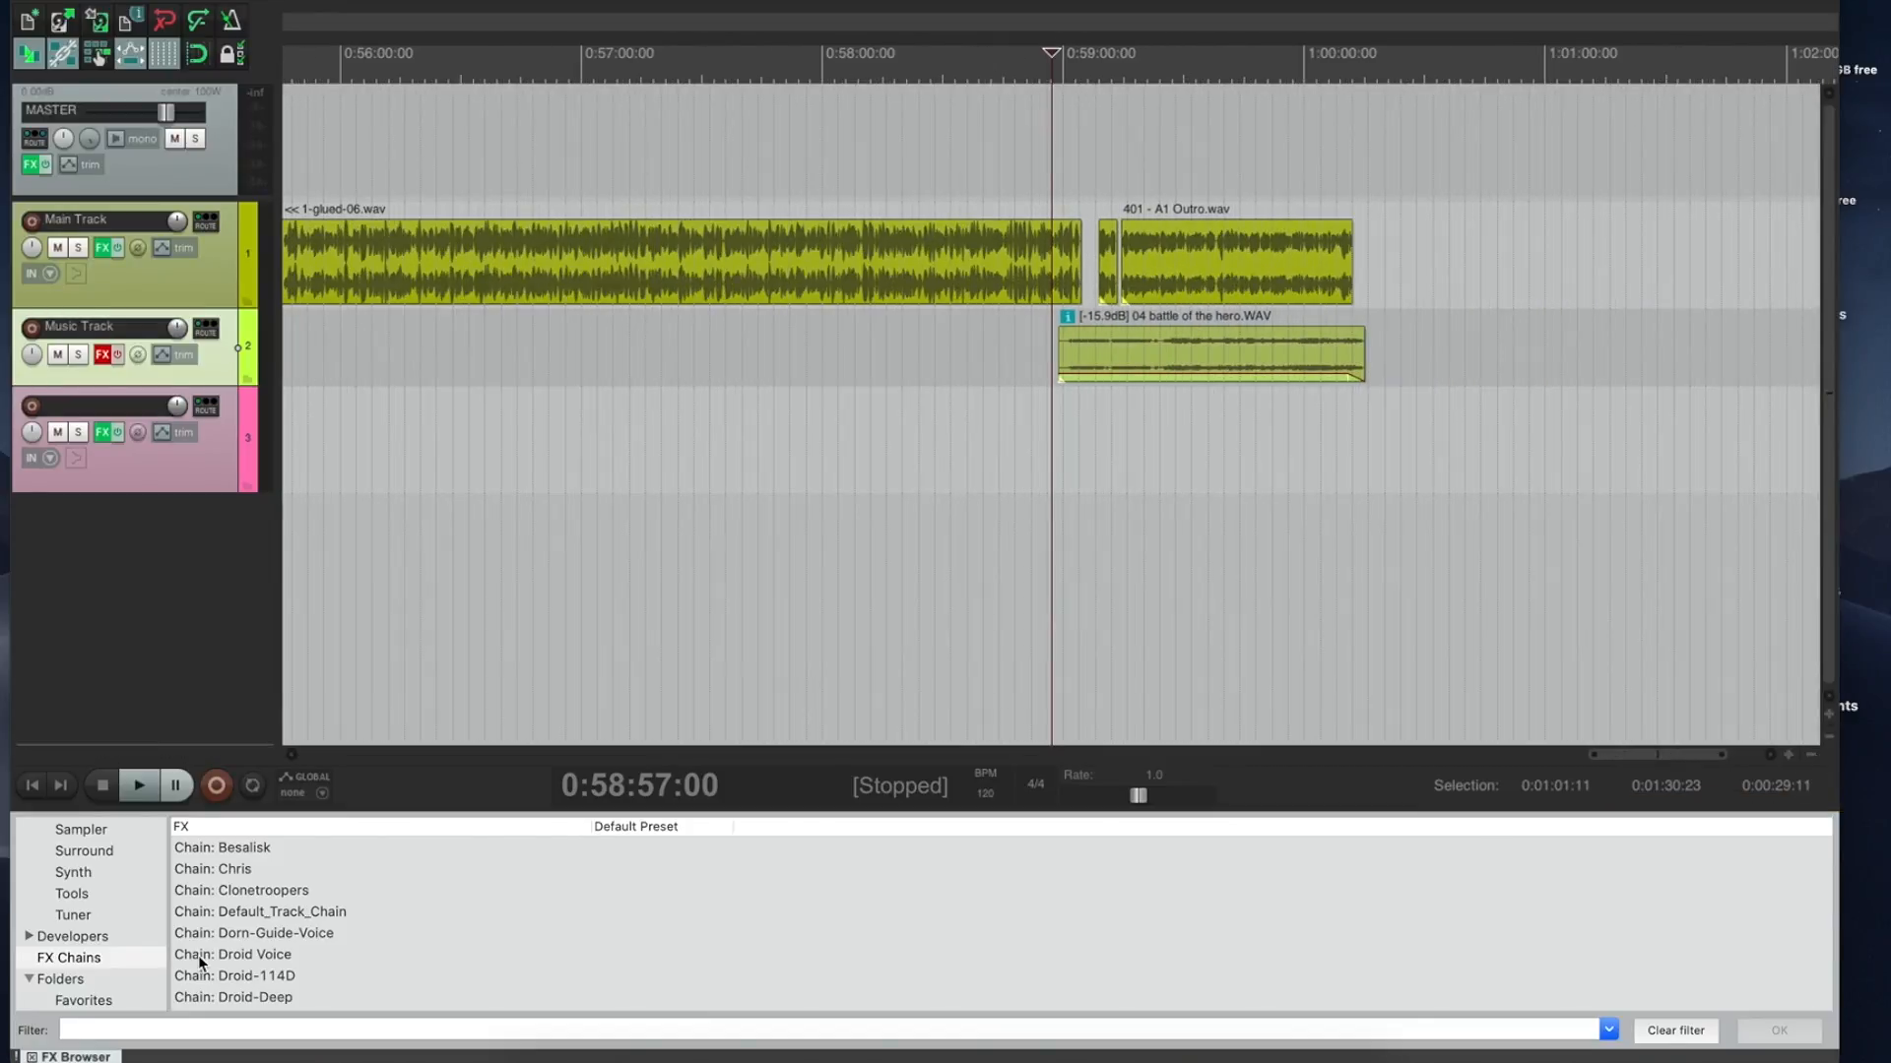
{"action": "left_click", "coordinate": [34, 789]}
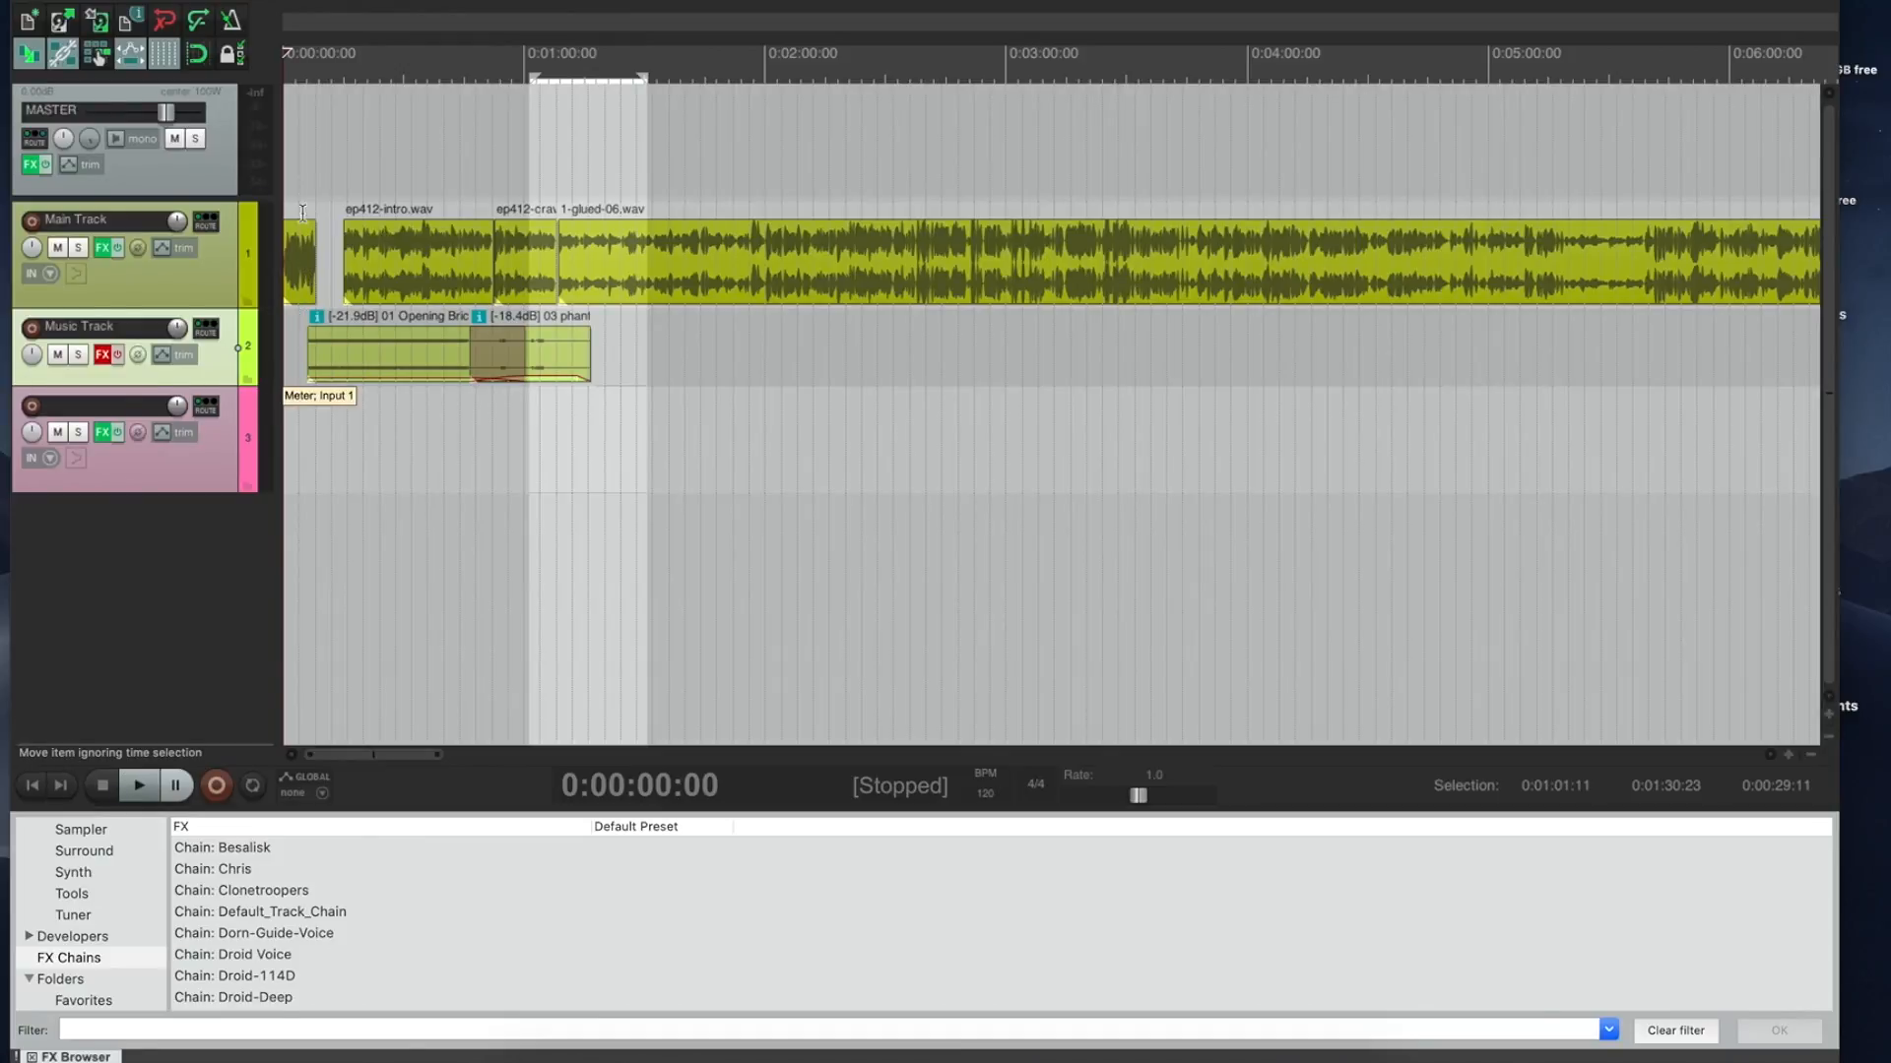
Step: Play back the opening from the start, about 0:00:15, 0:00:55 and 0:01:11
{"action": "key", "text": "space"}
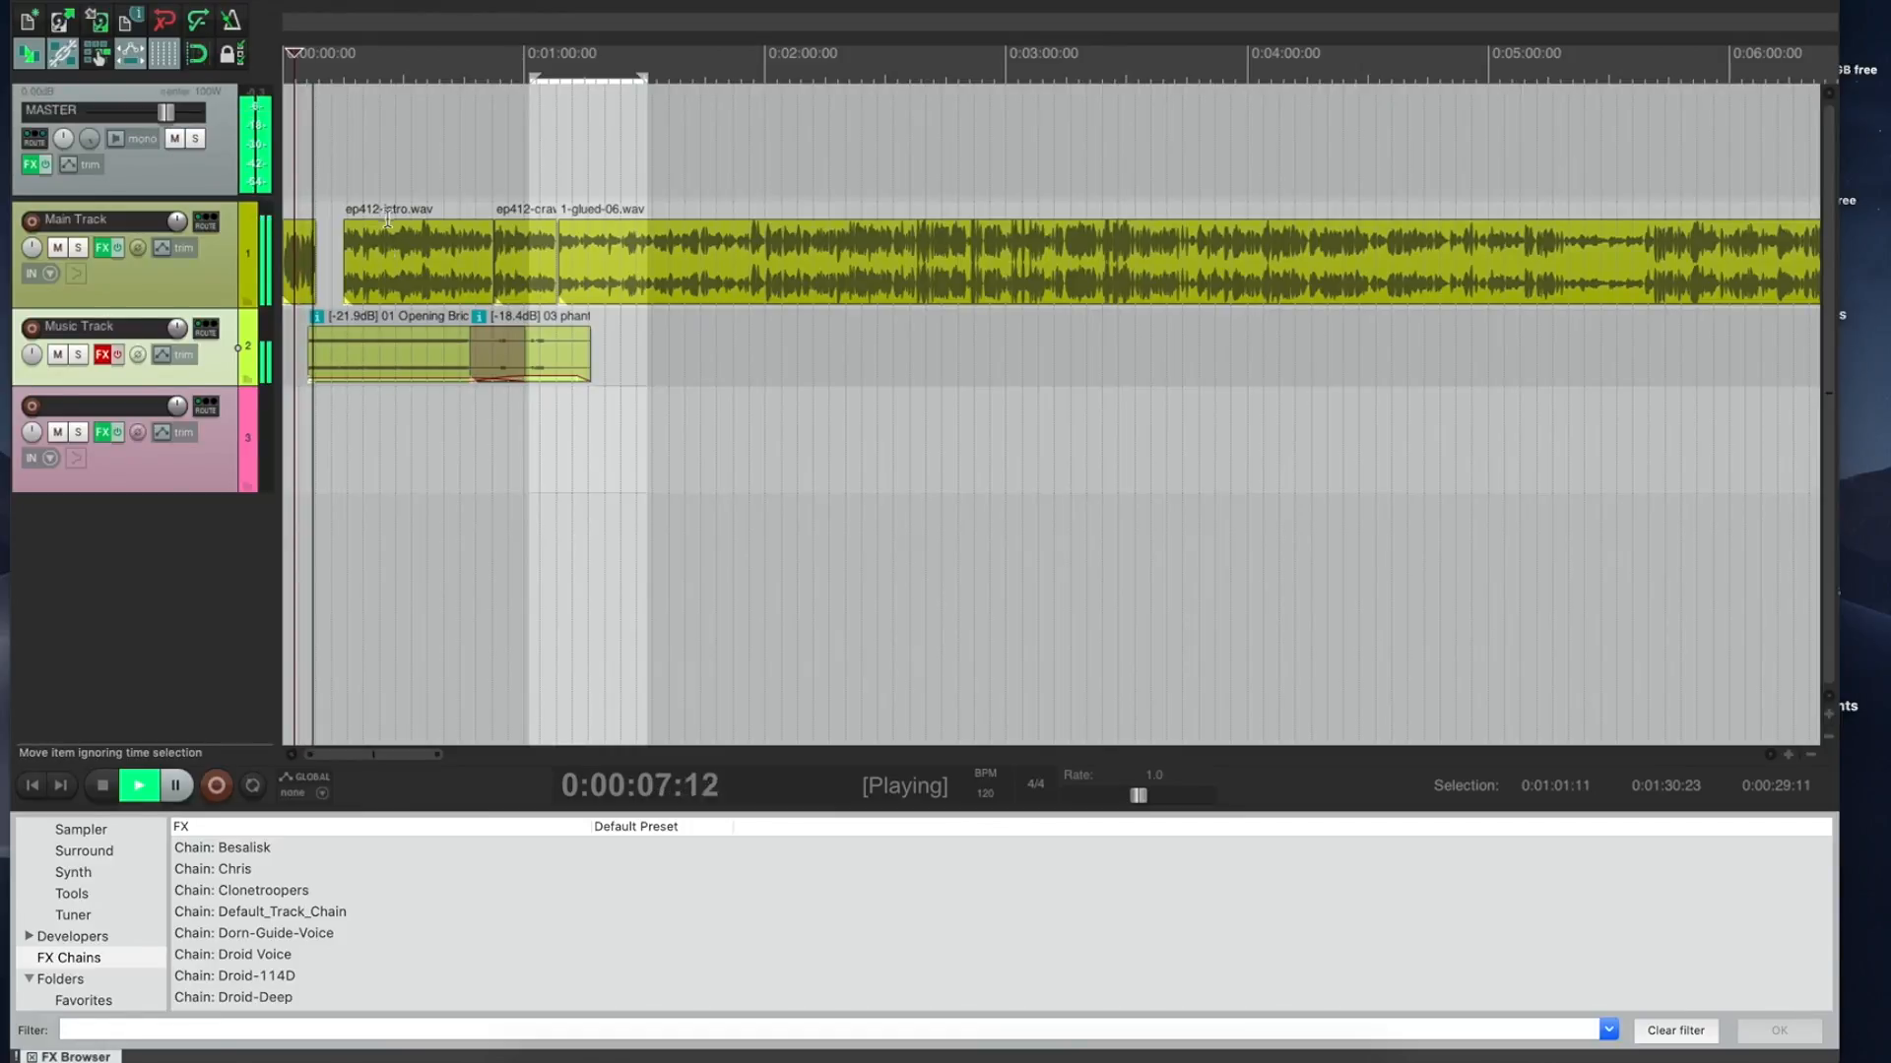
{"action": "key", "text": "space"}
{"action": "left_click", "coordinate": [346, 197]}
{"action": "key", "text": "space"}
{"action": "key", "text": "space"}
{"action": "left_click", "coordinate": [504, 197]}
{"action": "key", "text": "space"}
{"action": "key", "text": "space"}
{"action": "left_click", "coordinate": [570, 202]}
{"action": "key", "text": "space"}
{"action": "key", "text": "space"}
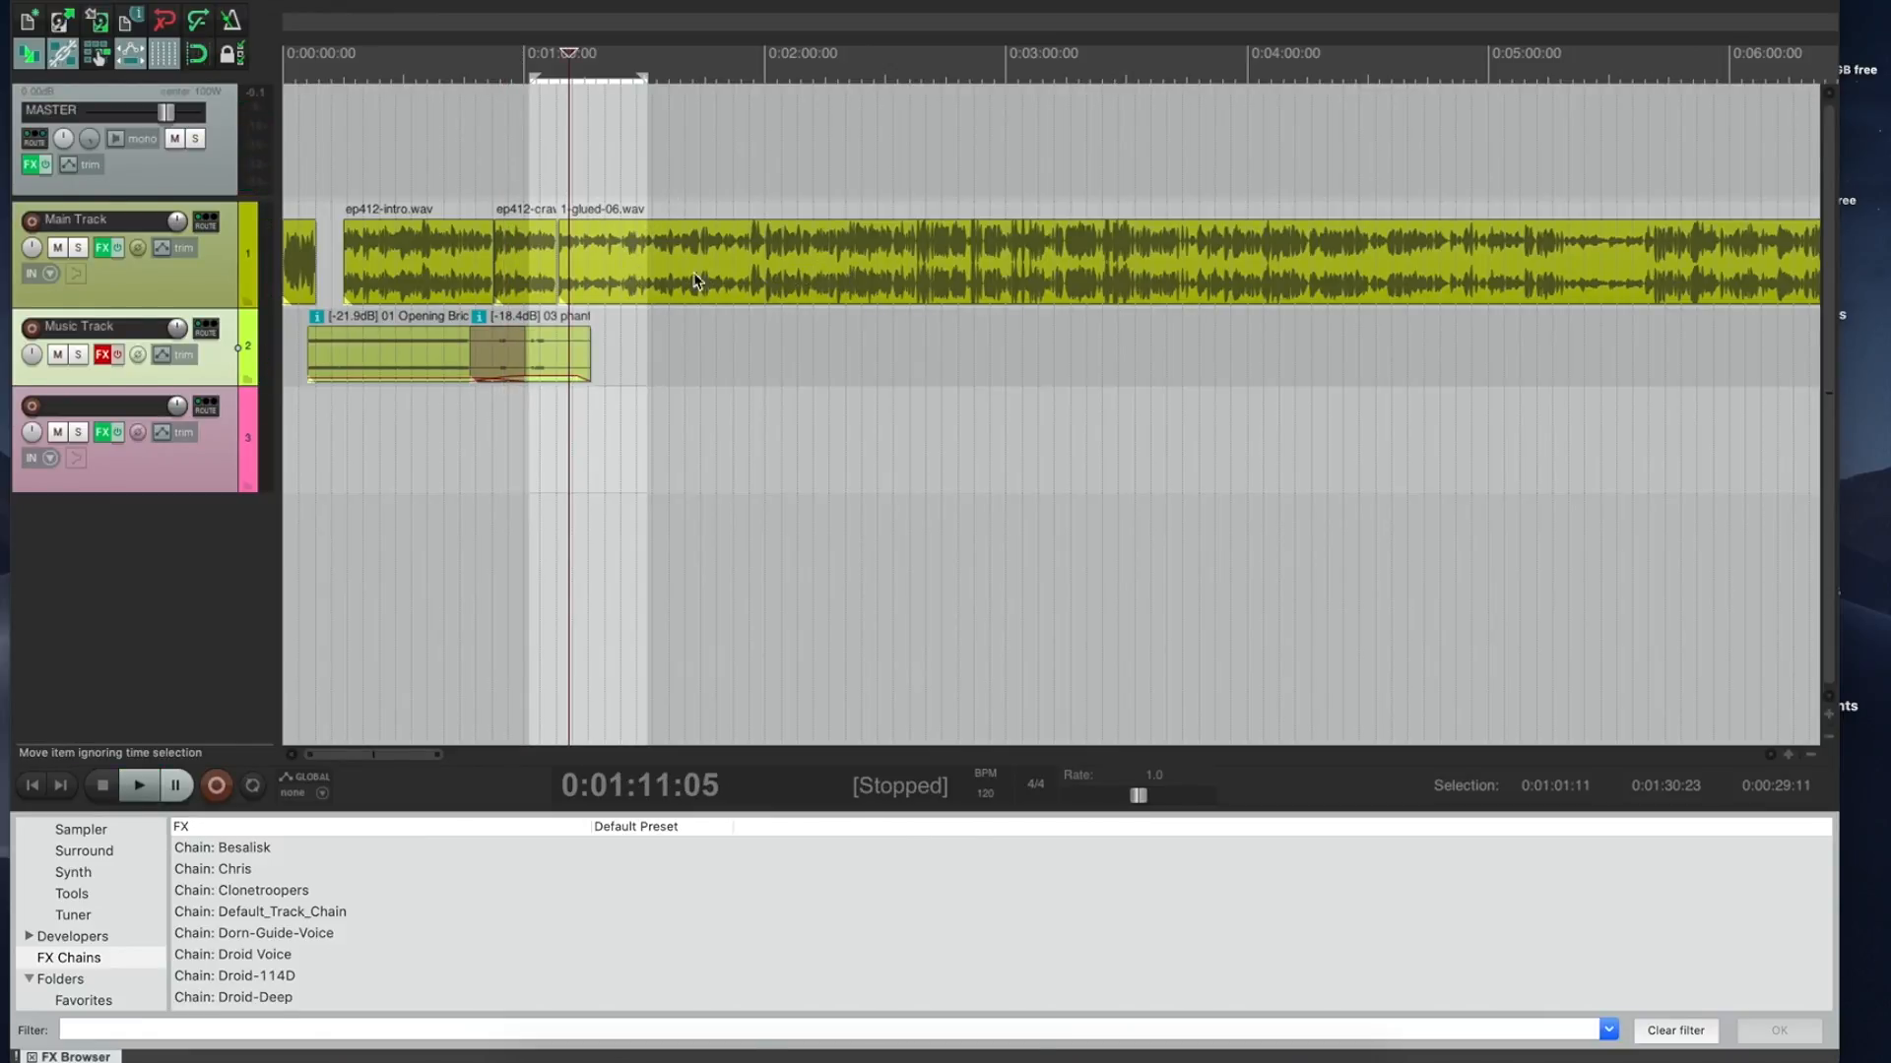
Step: Select both the 1-glued-06.wav and ep412-crawl.wav clips on Main Track
{"action": "left_click", "coordinate": [586, 216]}
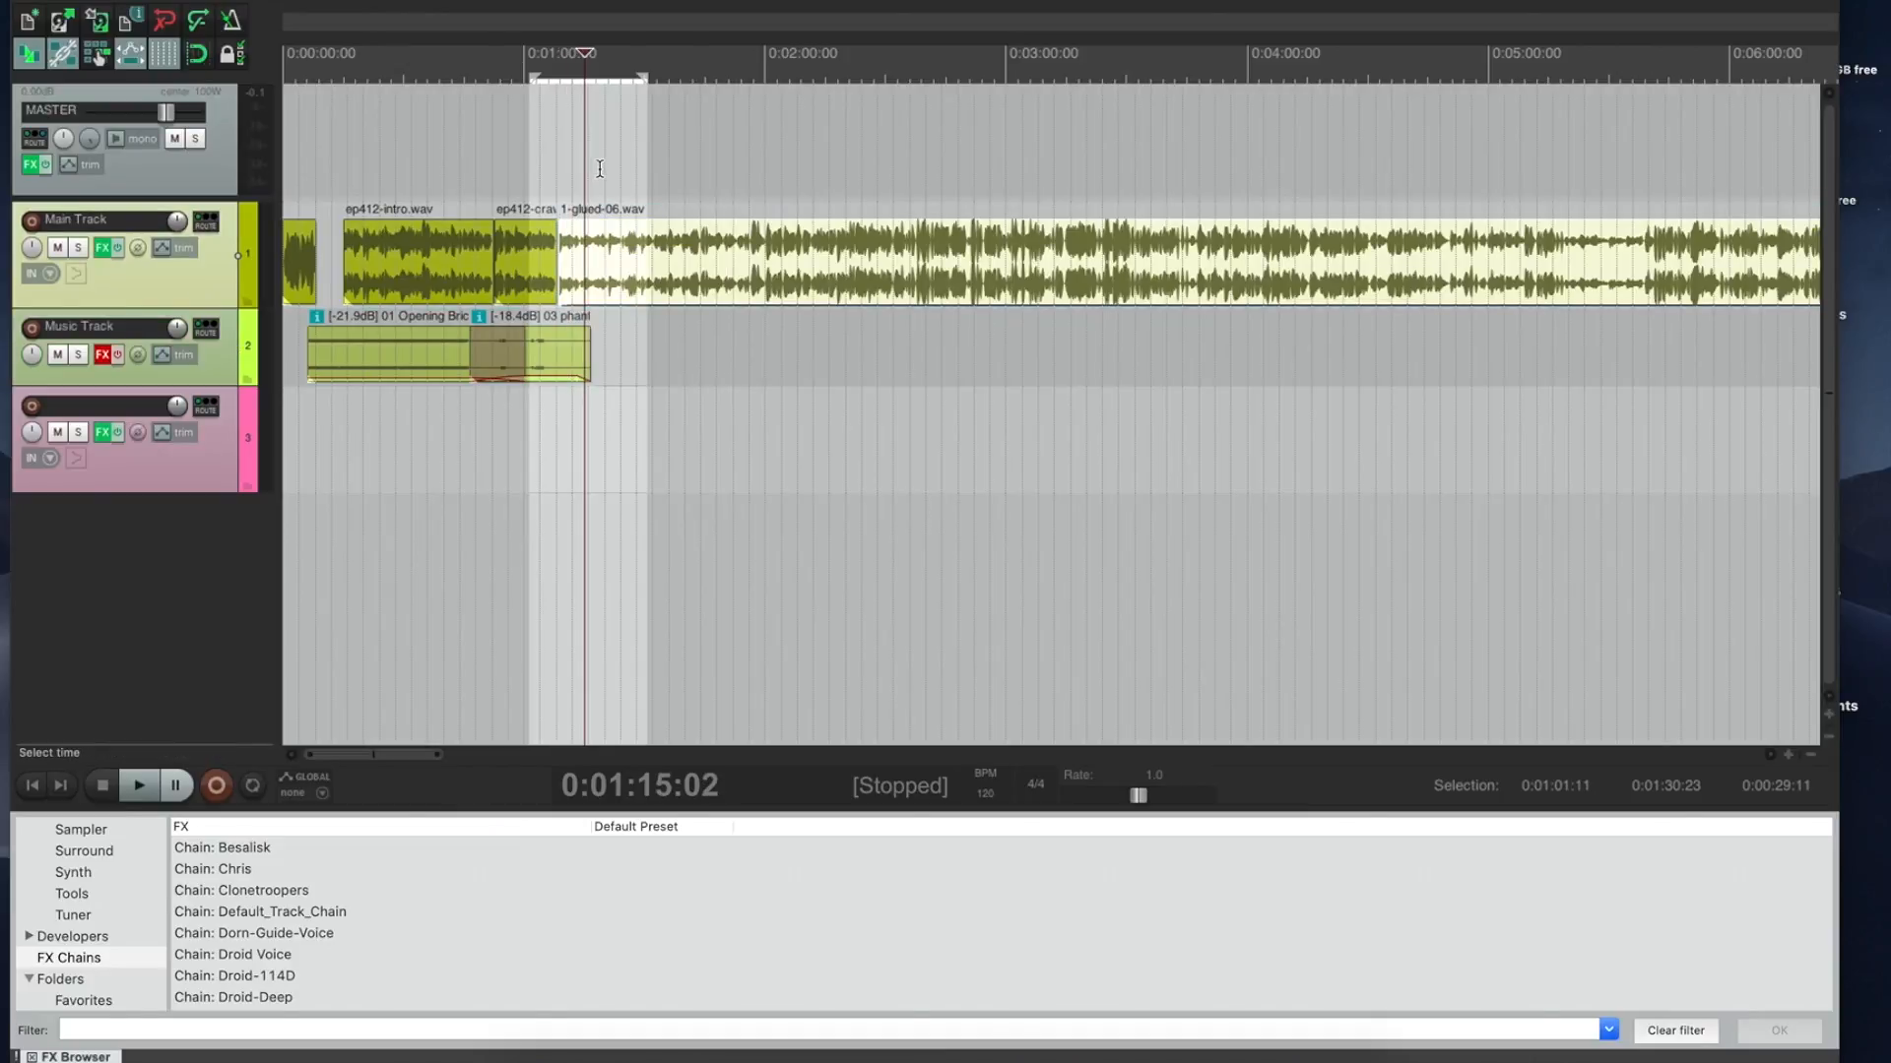
{"action": "scroll", "coordinate": [600, 169], "scroll_direction": "up", "scroll_amount": 6}
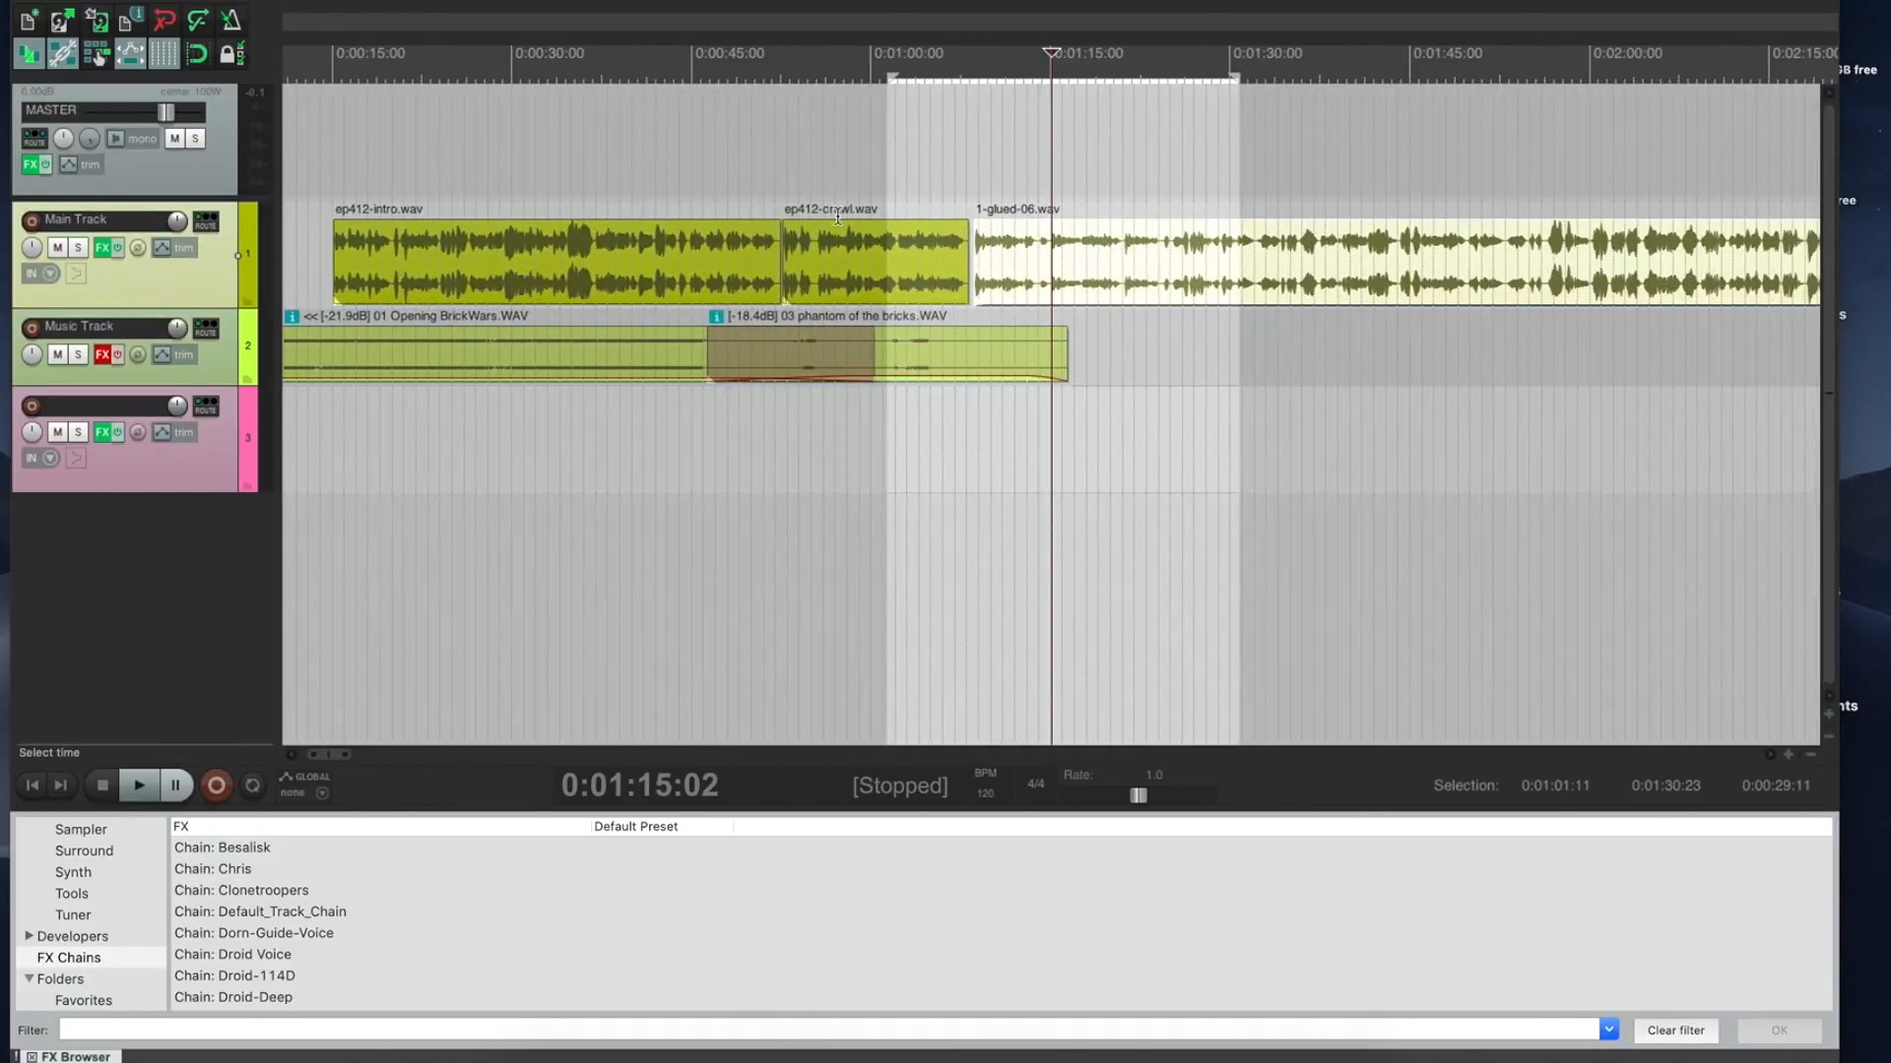
{"action": "scroll", "coordinate": [884, 232], "scroll_direction": "up", "scroll_amount": 5}
{"action": "left_click", "coordinate": [882, 272]}
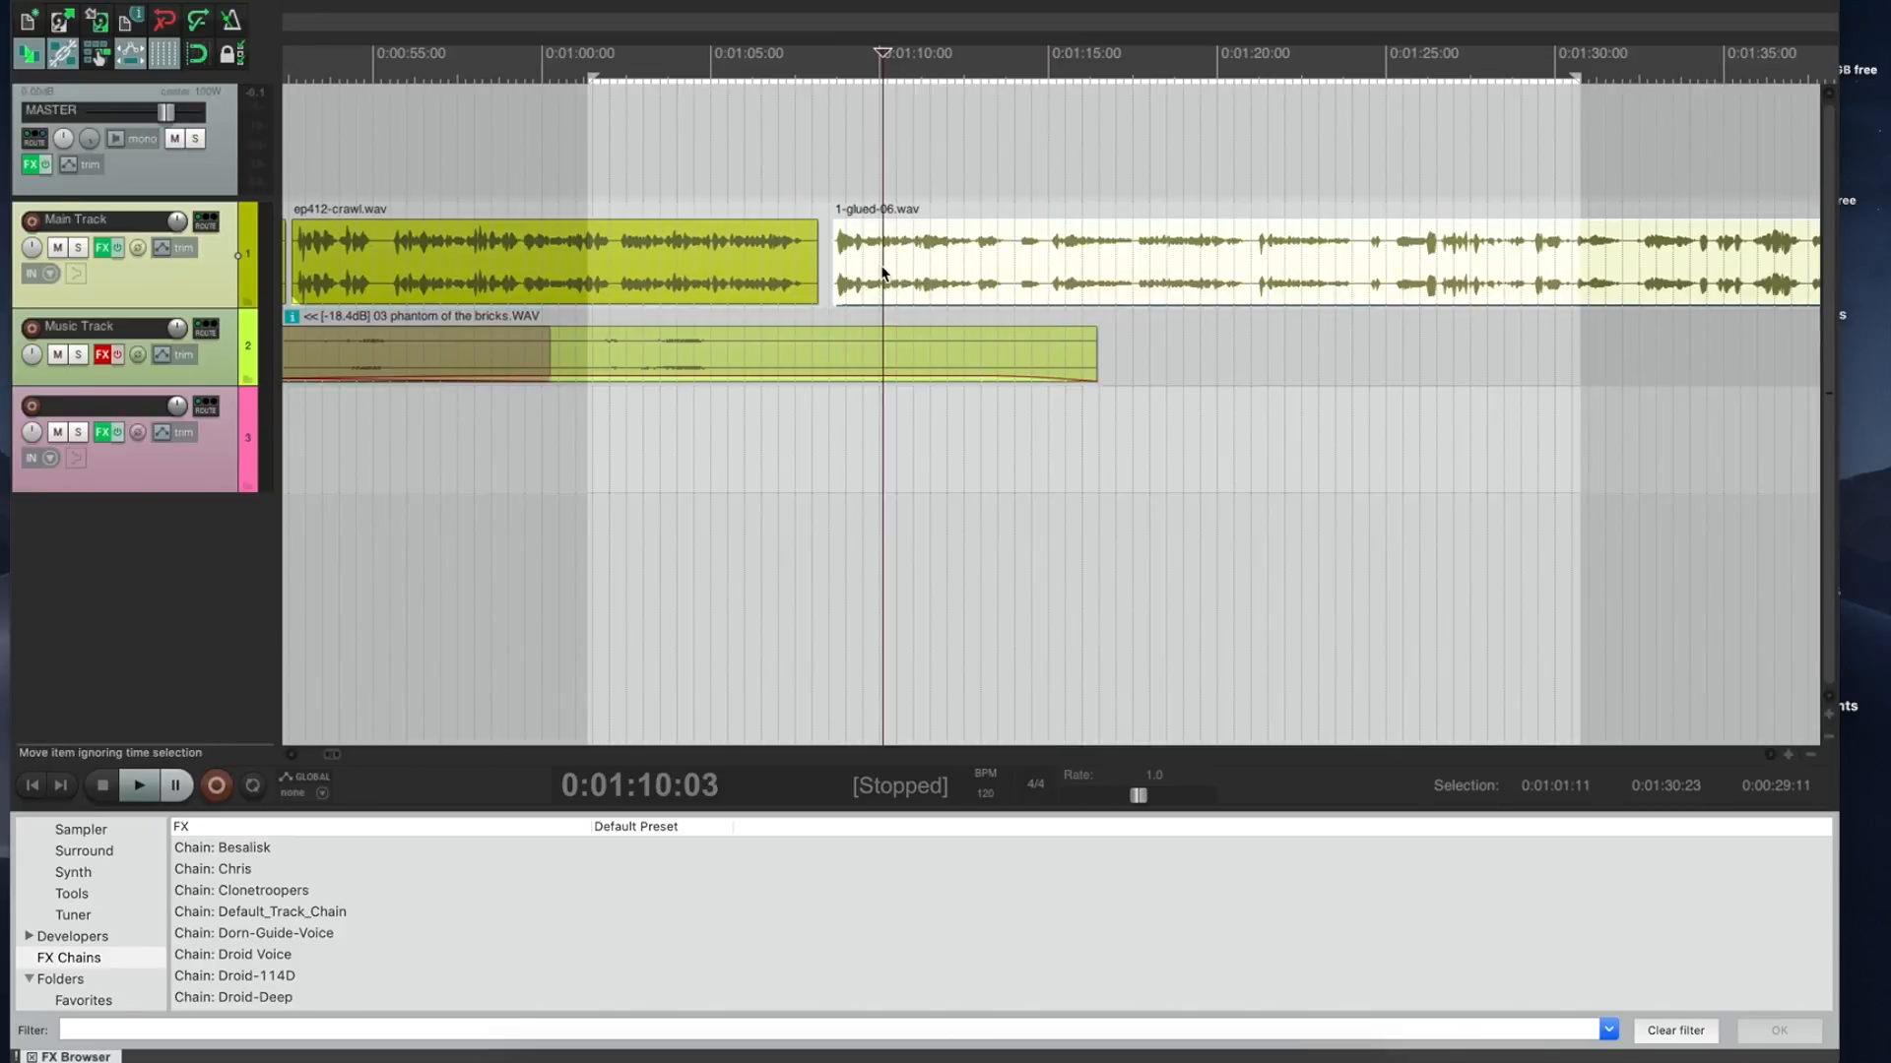
{"action": "left_click", "coordinate": [711, 295]}
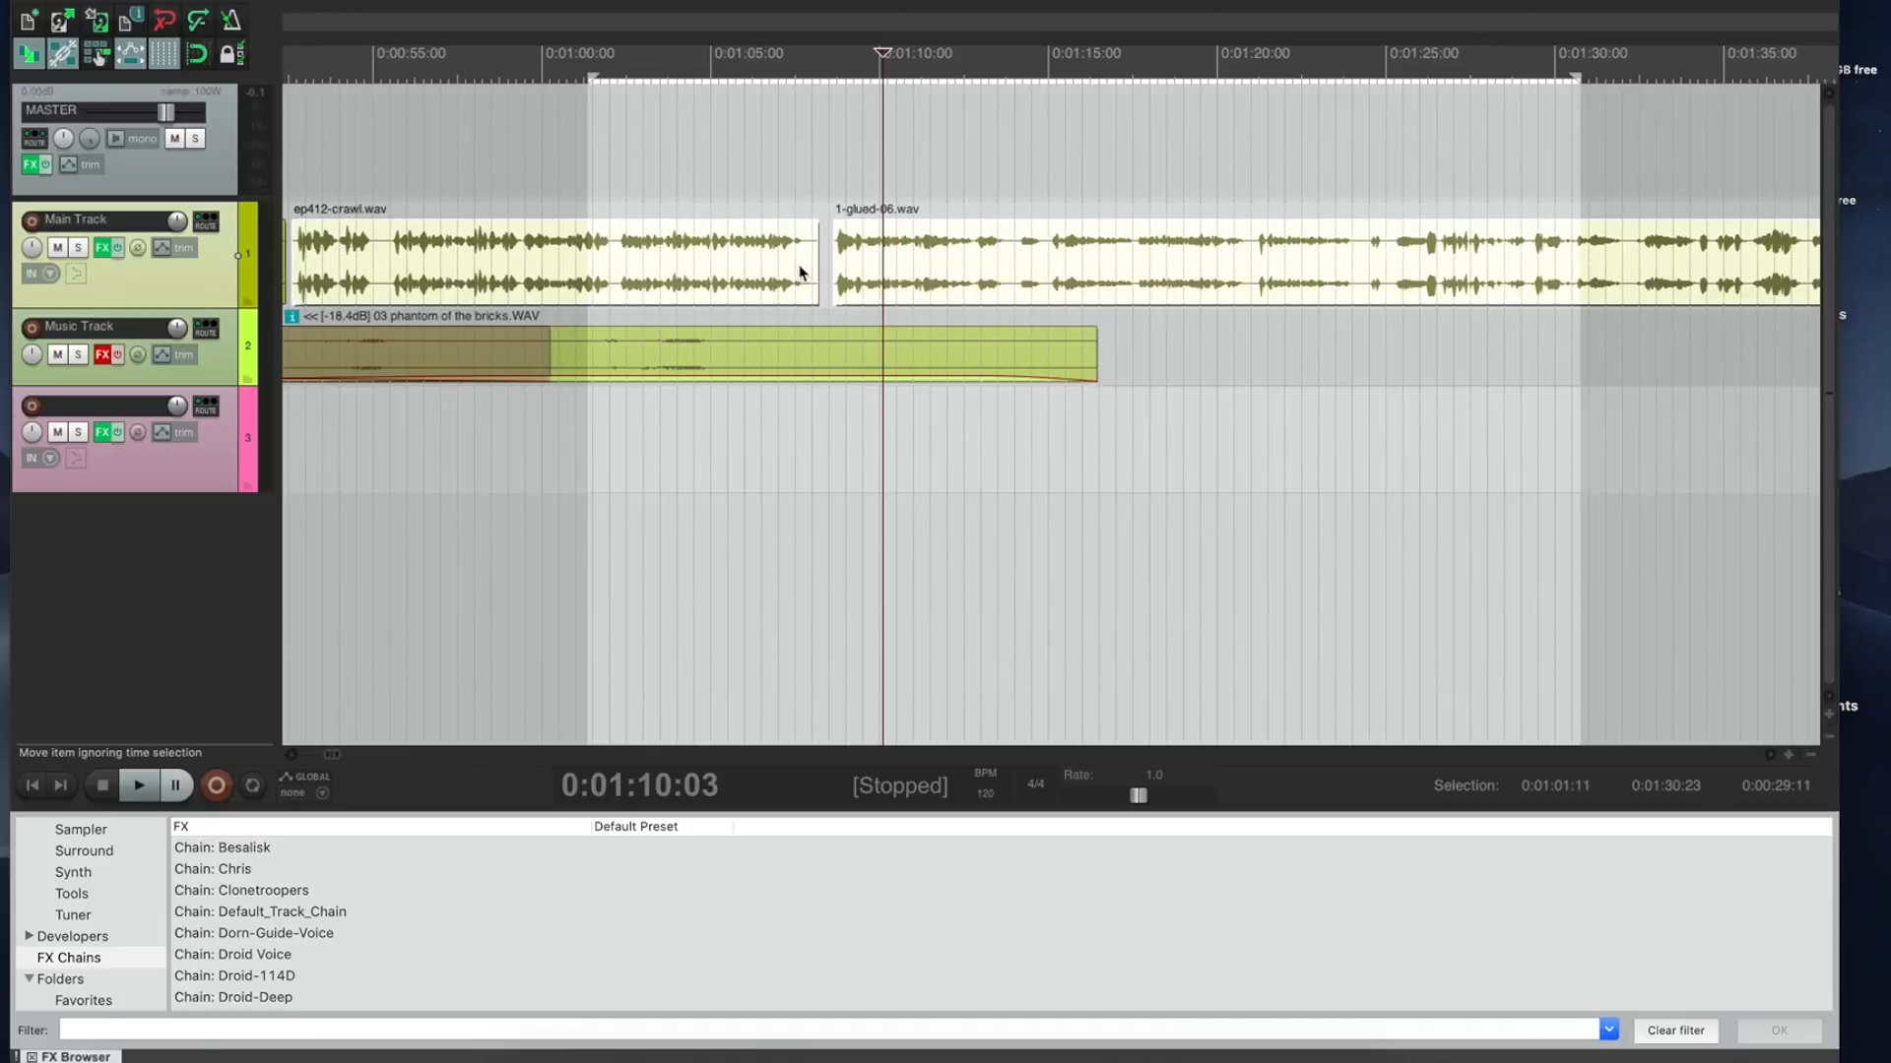
{"action": "left_click", "coordinate": [315, 0]}
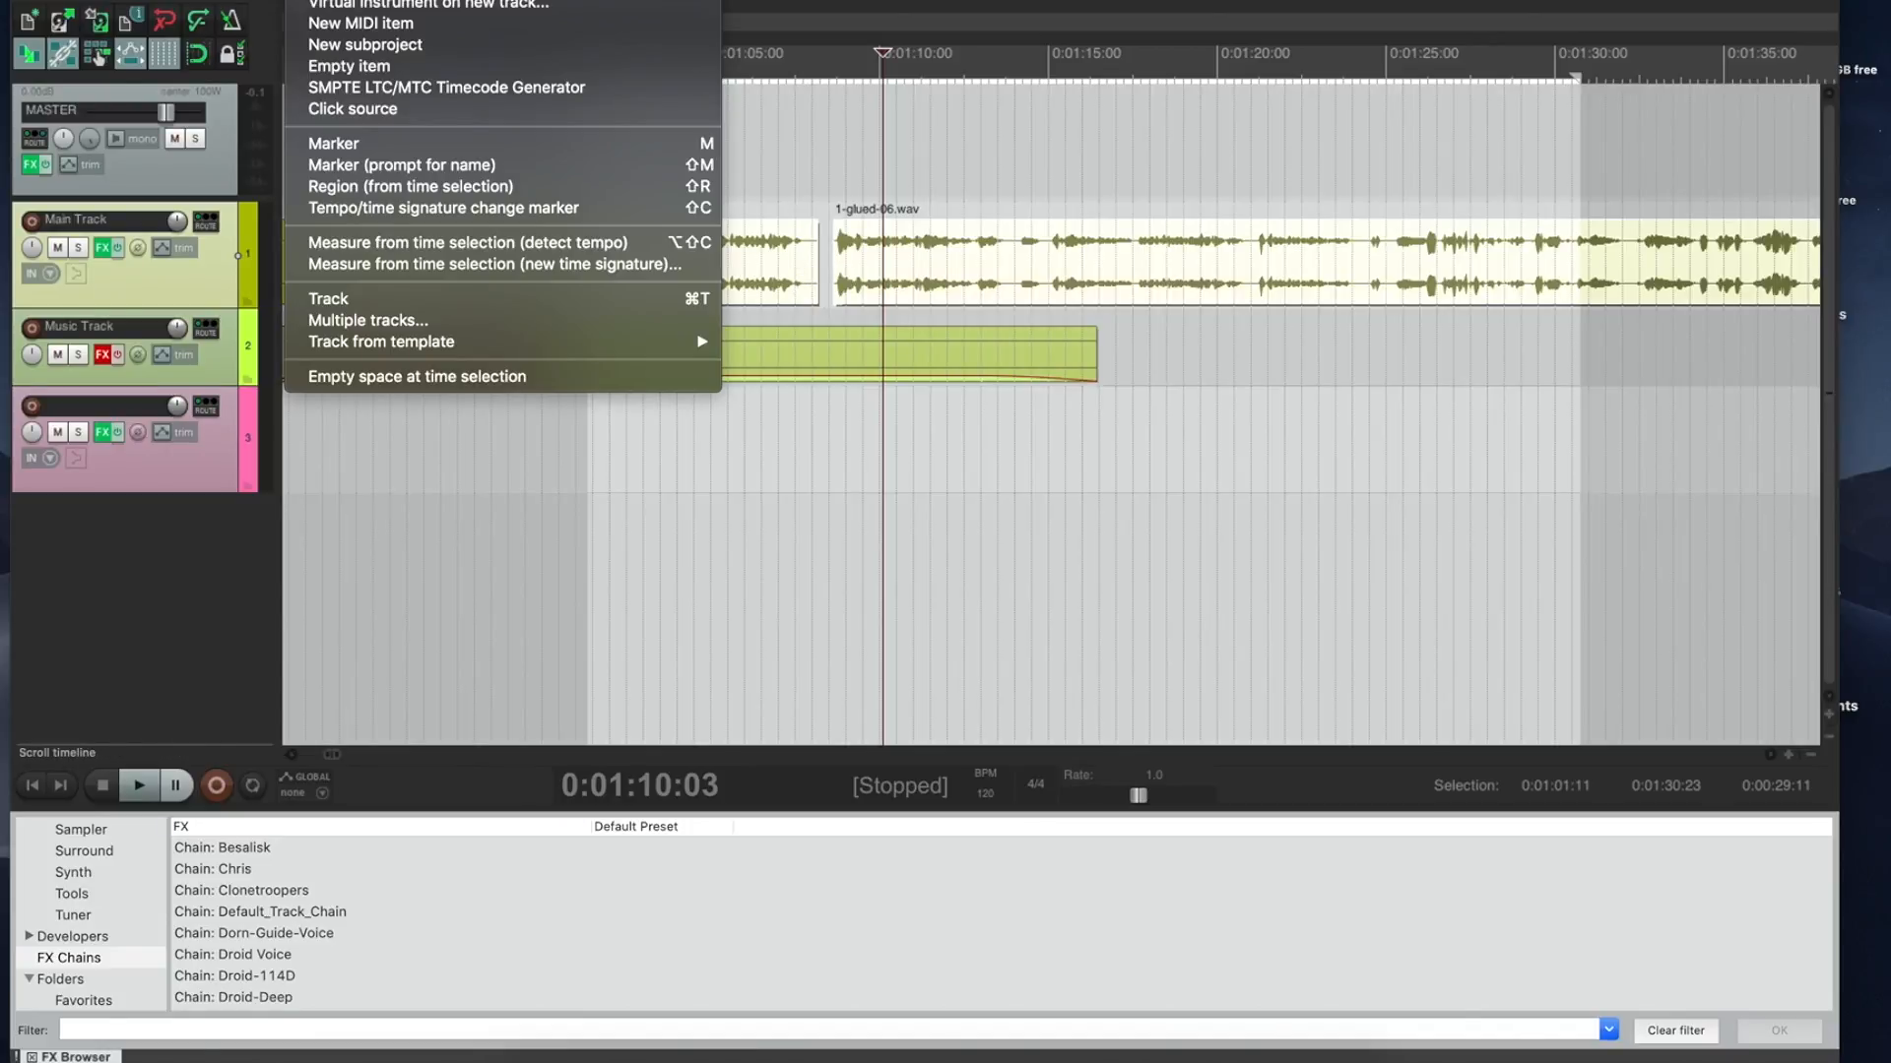
{"action": "mouse_move", "coordinate": [379, 0]}
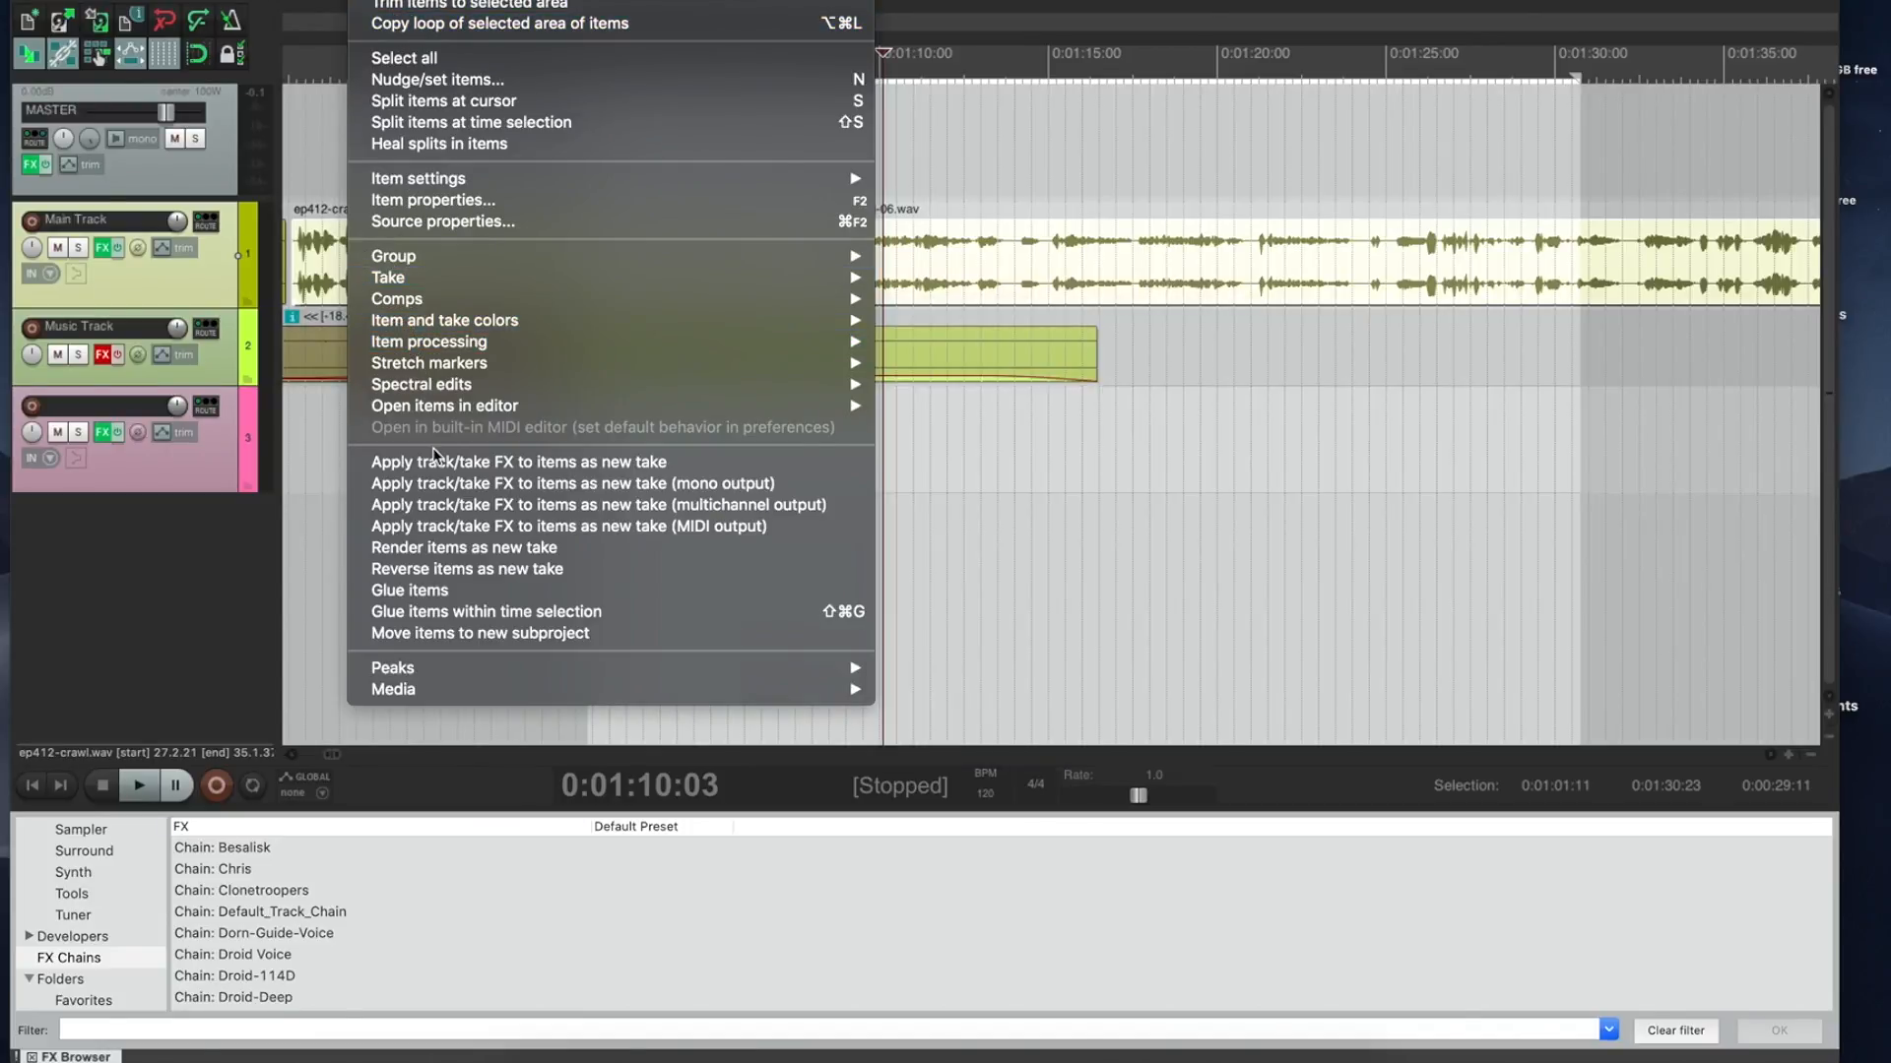
{"action": "left_click", "coordinate": [431, 596]}
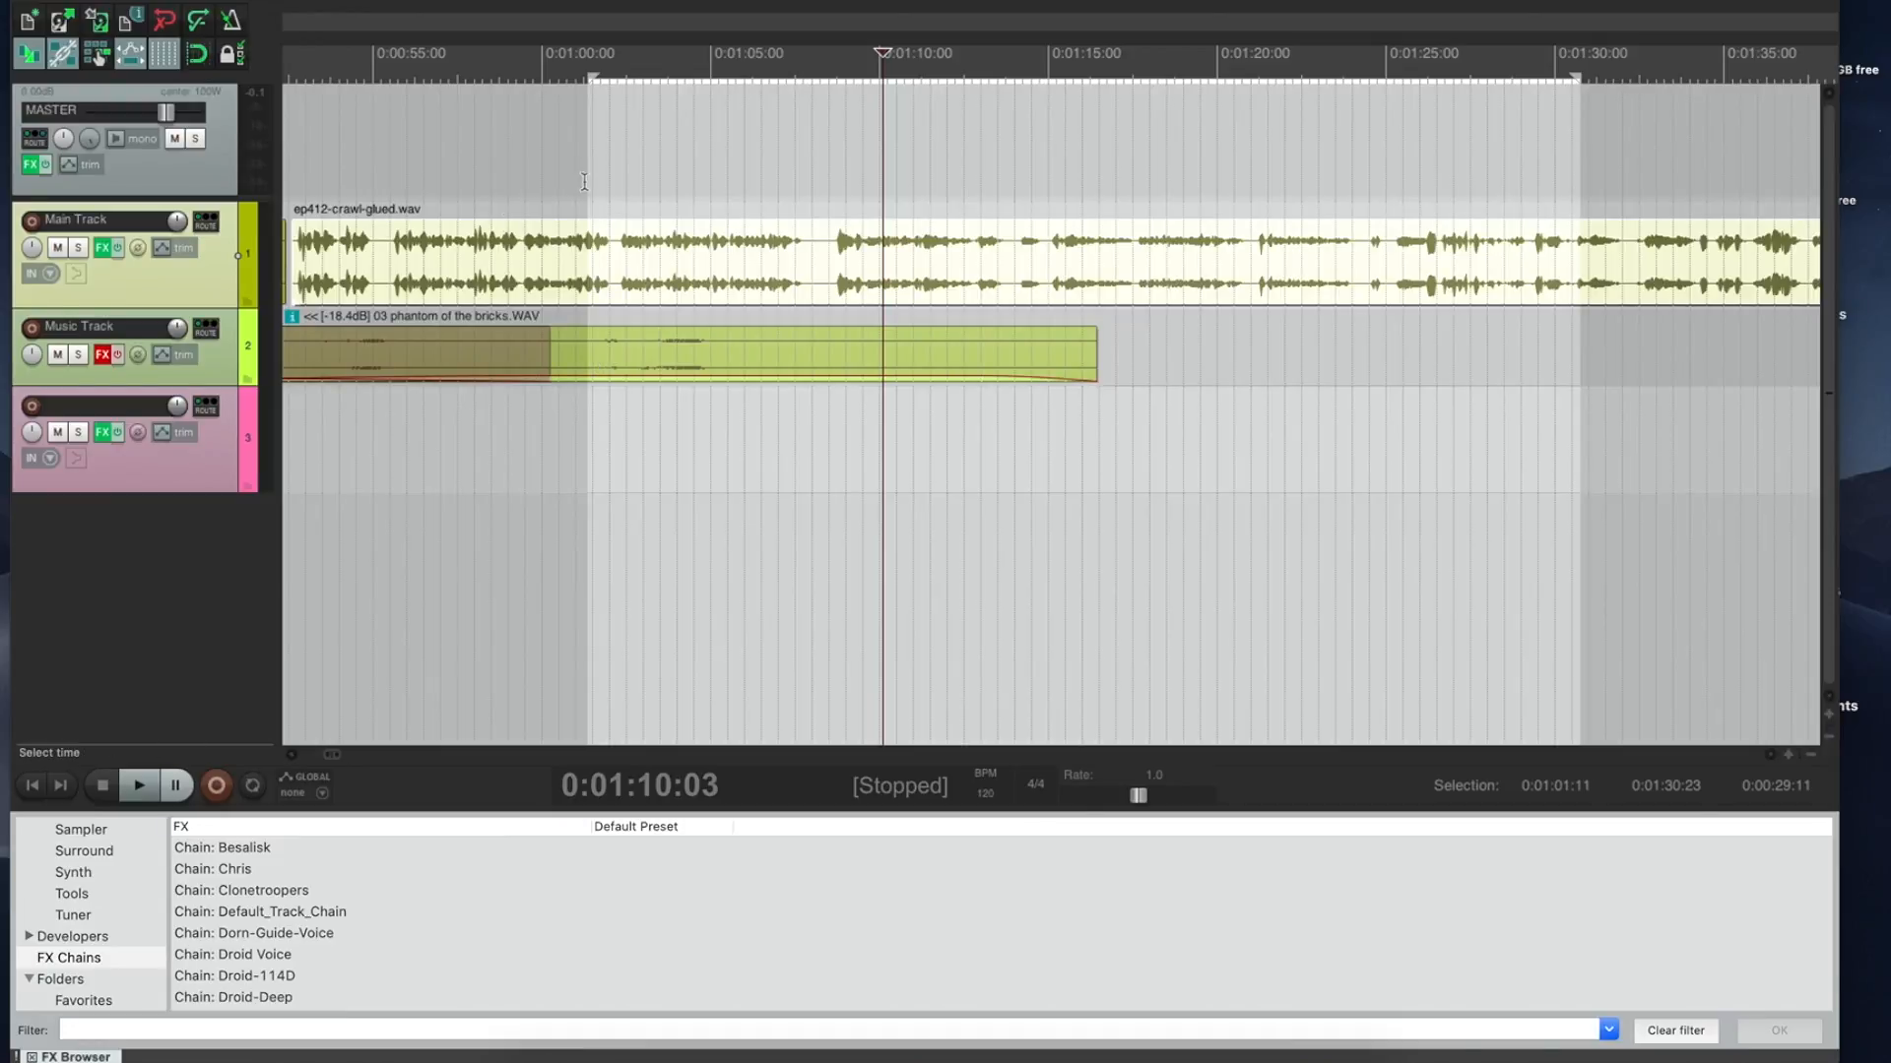
{"action": "key", "text": "super+z"}
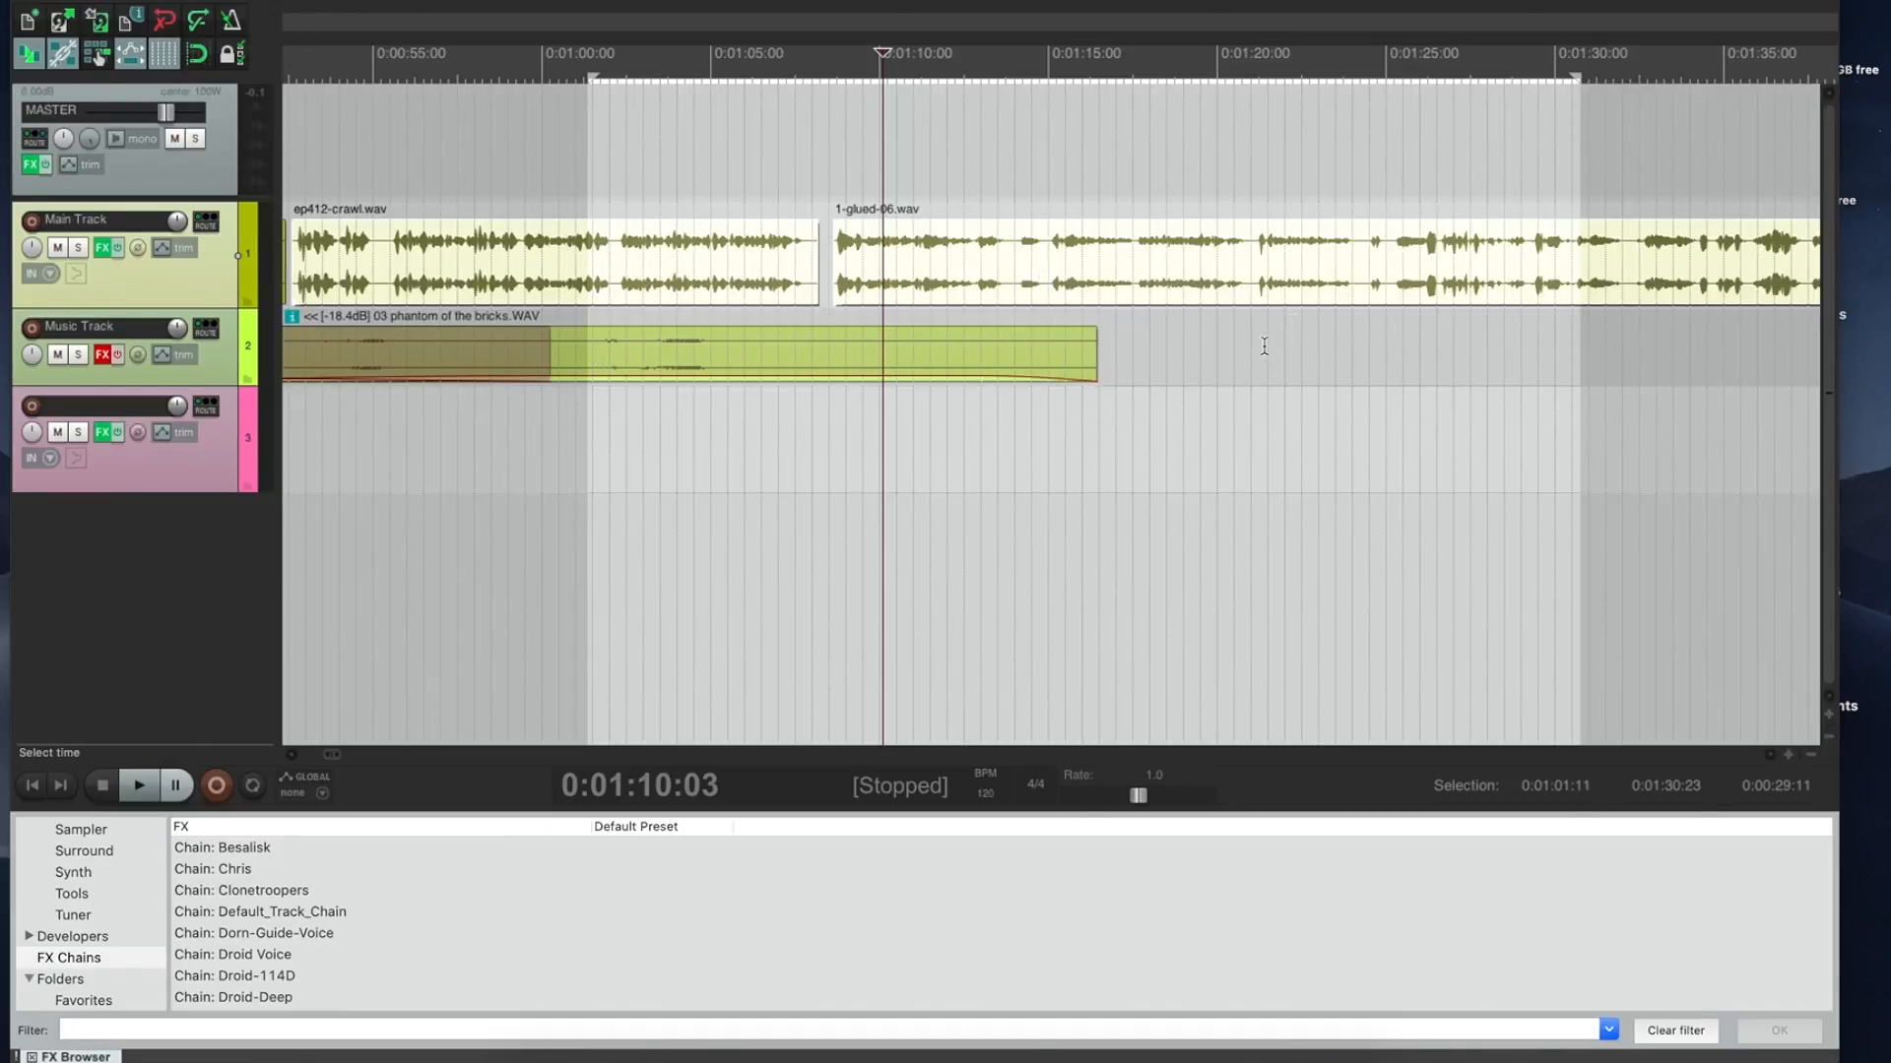
{"action": "left_click", "coordinate": [63, 791]}
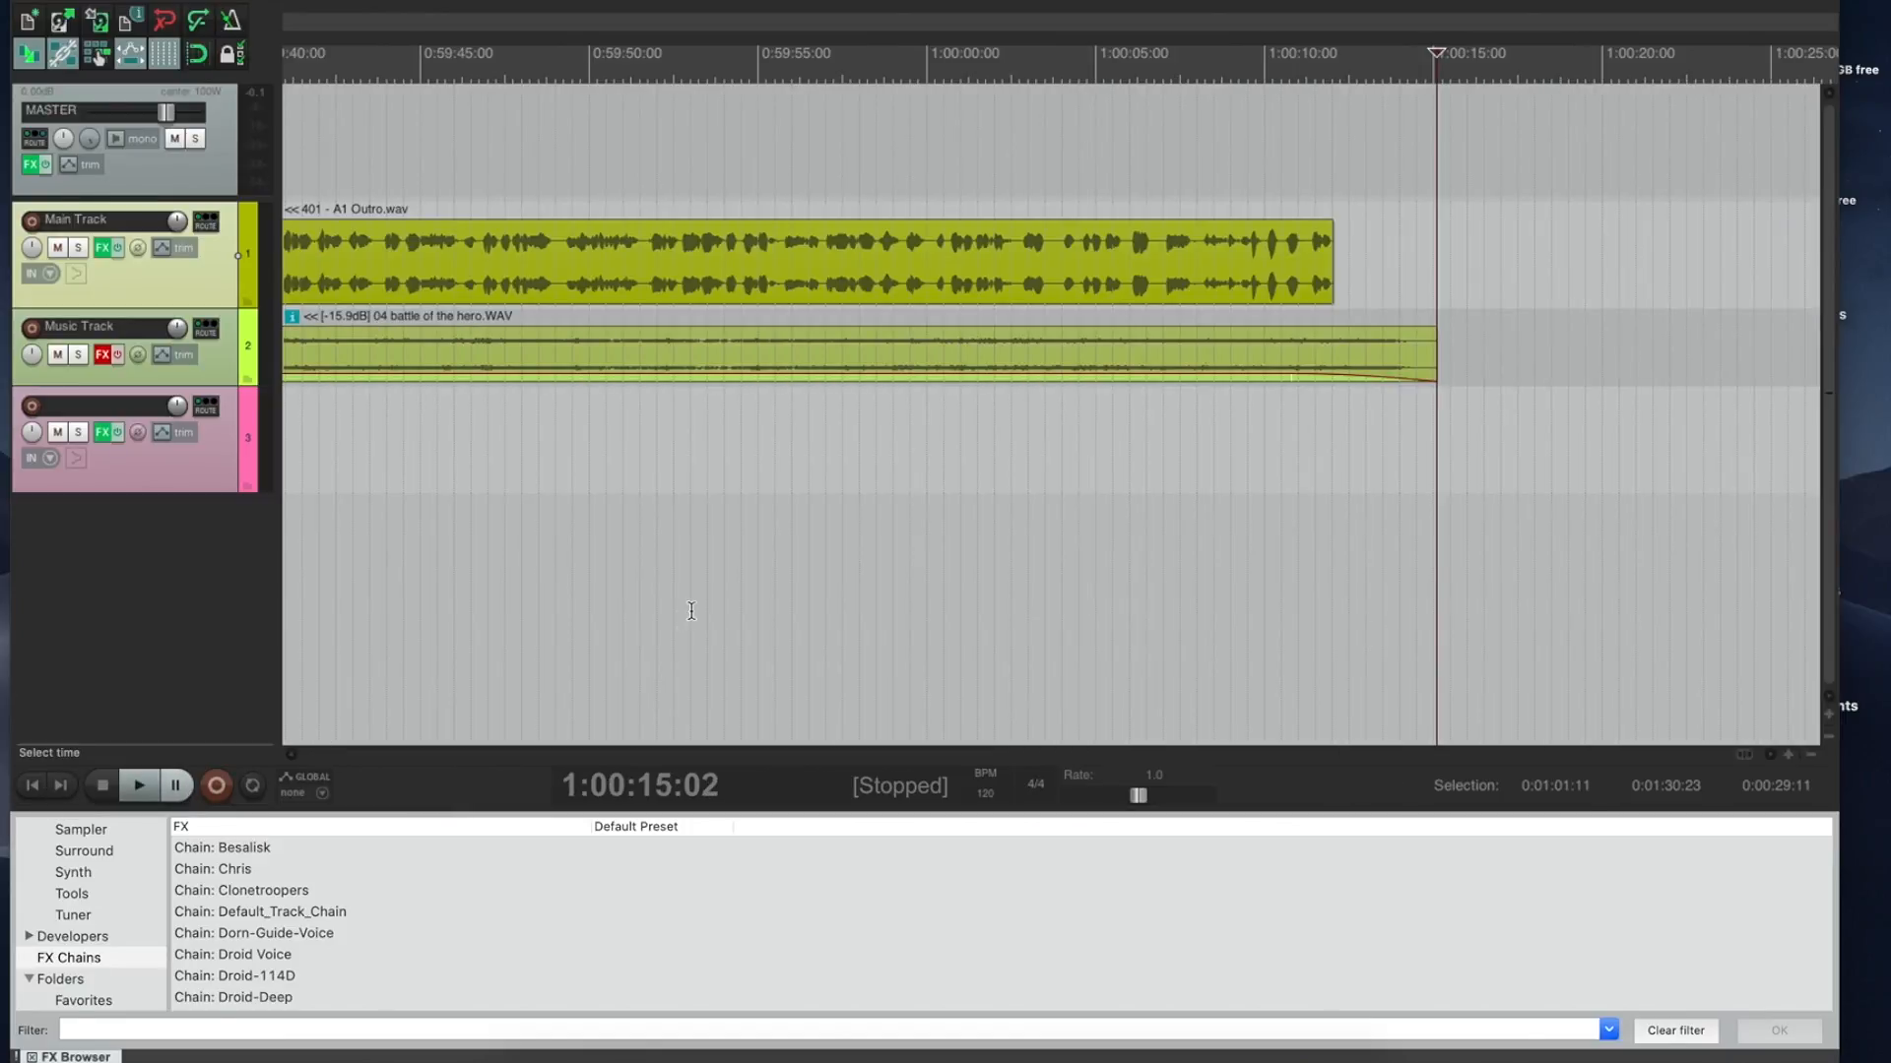
{"action": "scroll", "coordinate": [640, 764], "scroll_direction": "left", "scroll_amount": 10}
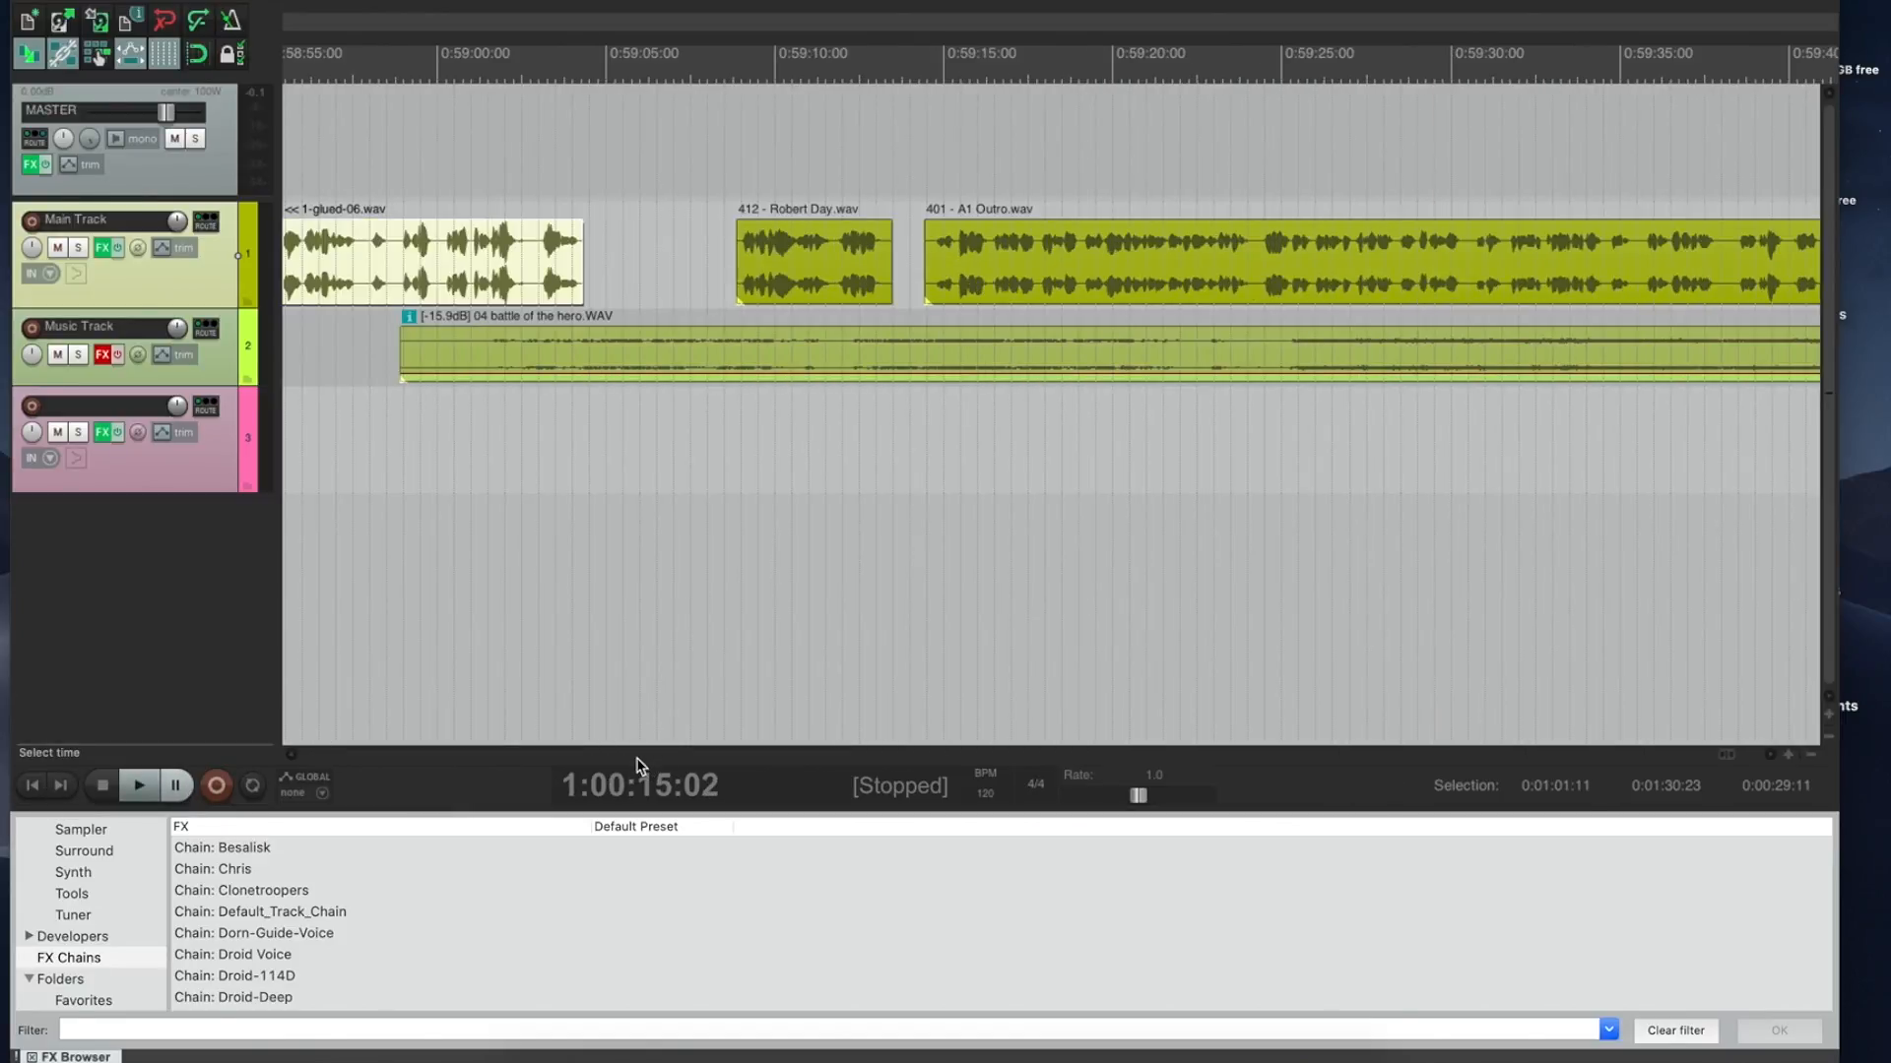
{"action": "left_click", "coordinate": [749, 180]}
{"action": "key", "text": "space"}
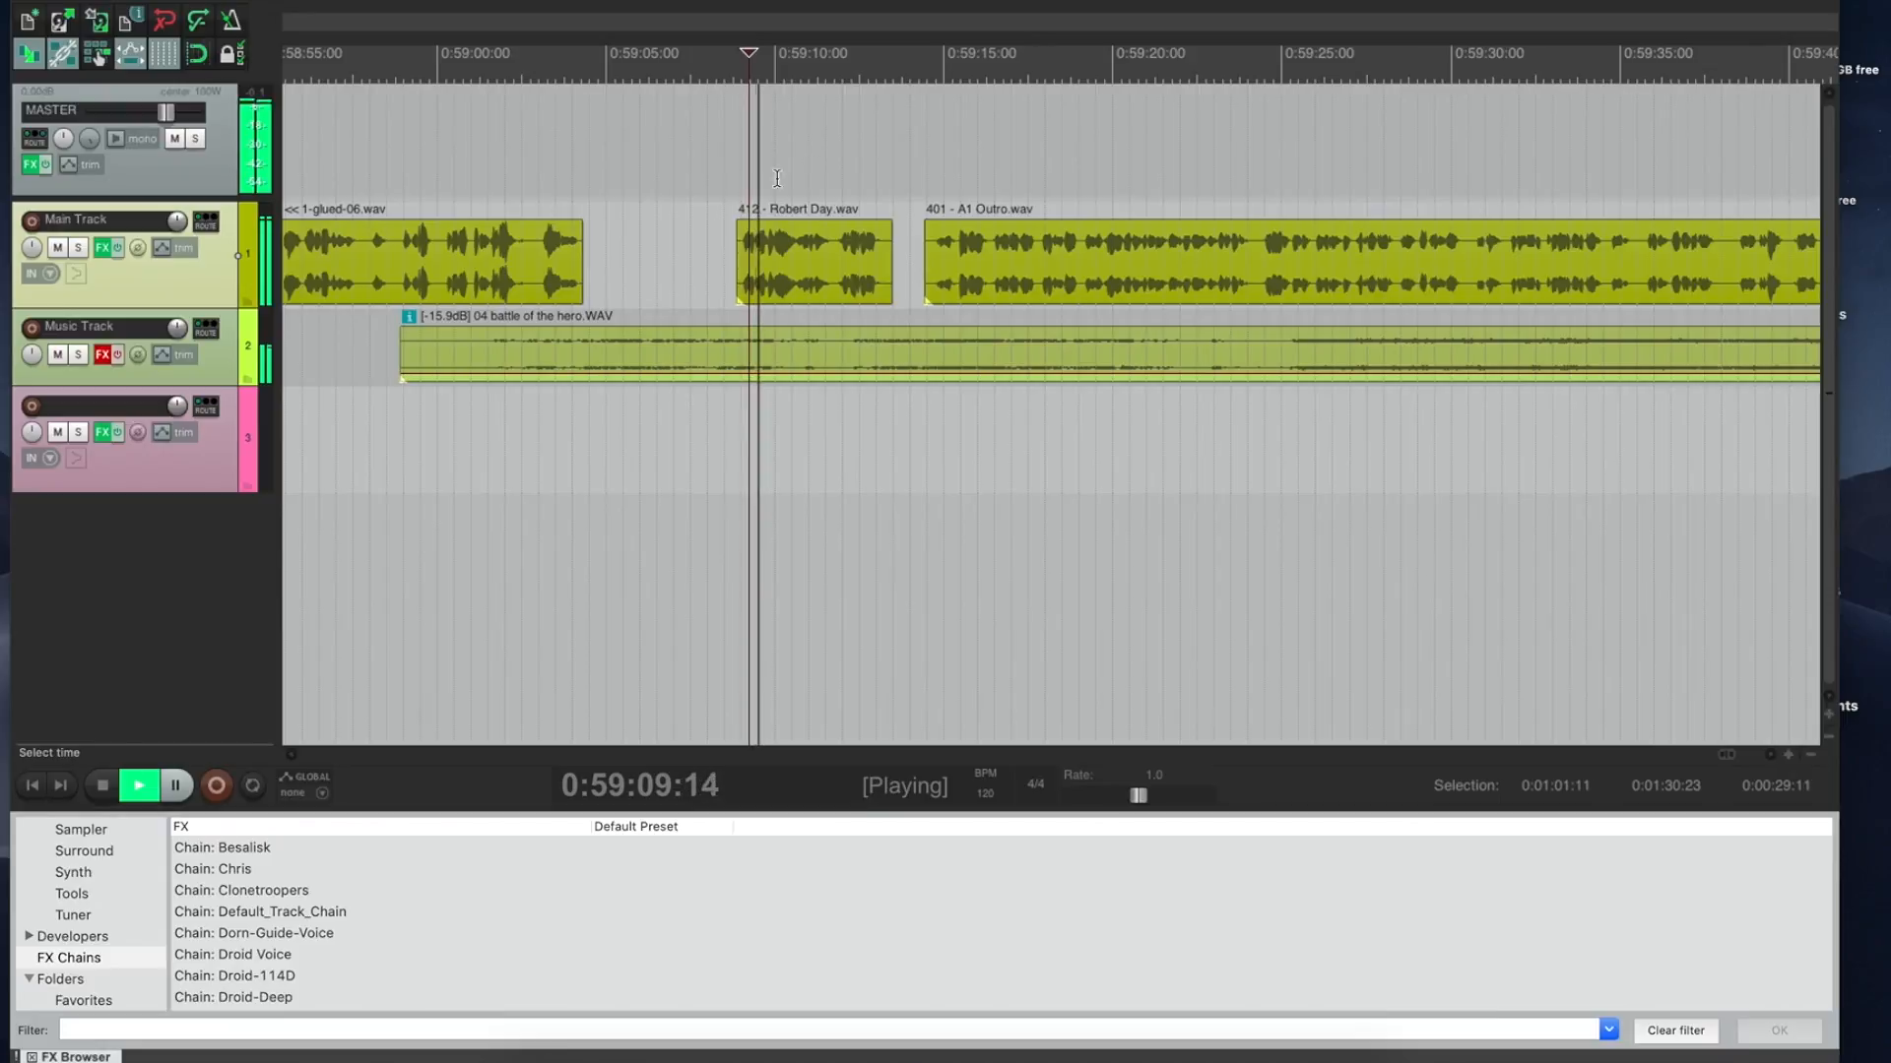
{"action": "key", "text": "space"}
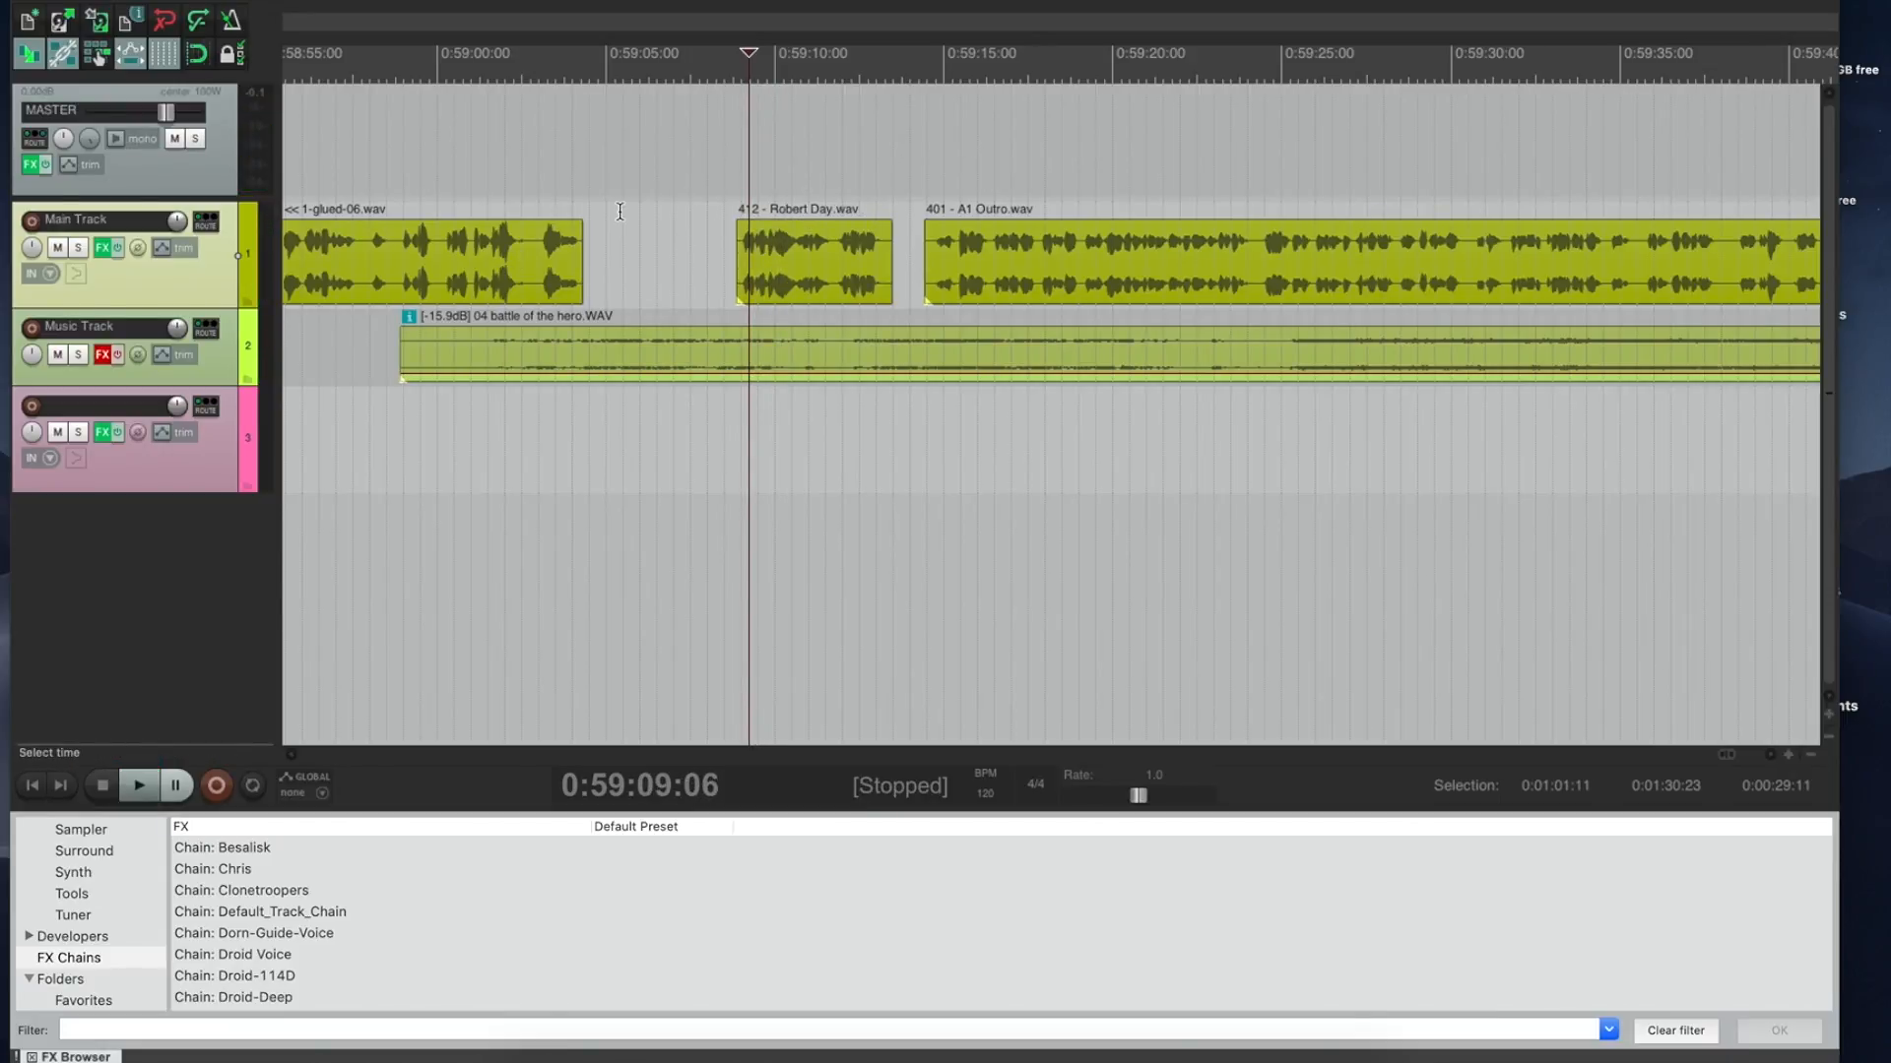
{"action": "left_click", "coordinate": [138, 1]}
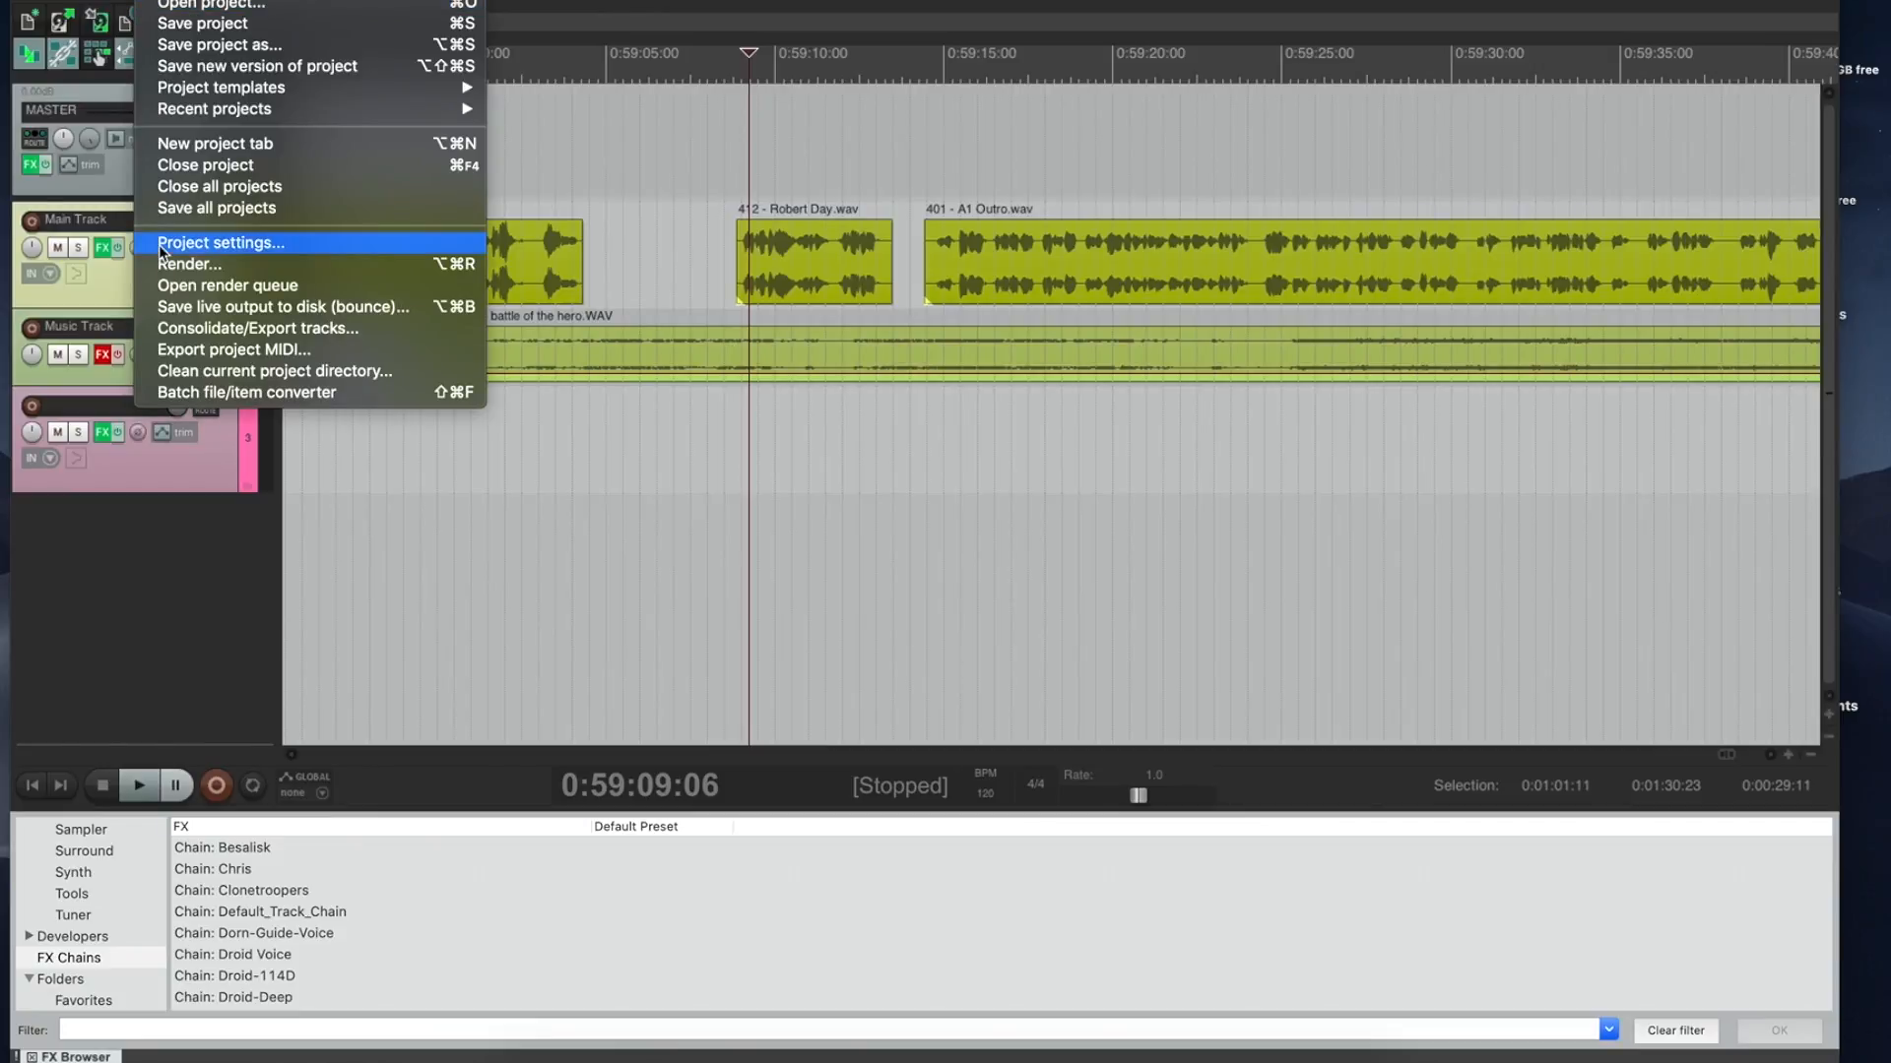
{"action": "left_click", "coordinate": [176, 264]}
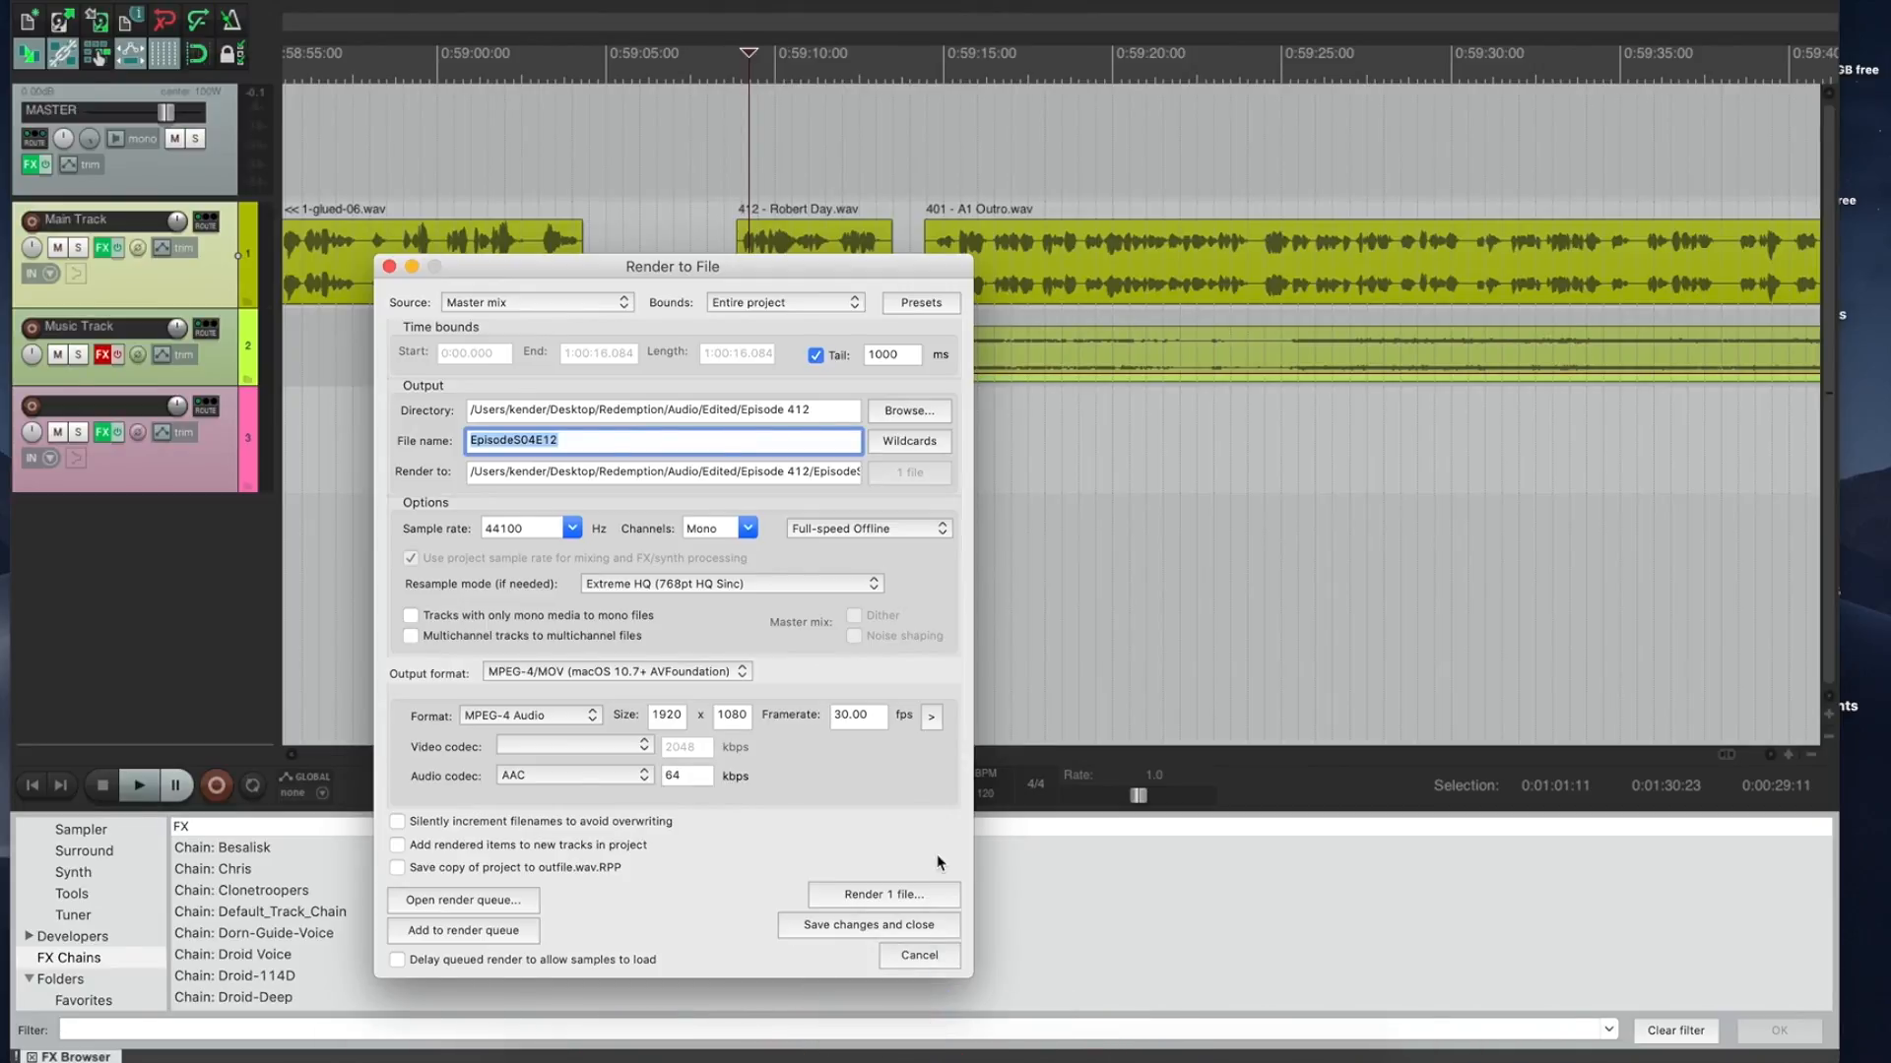
{"action": "left_click", "coordinate": [917, 954]}
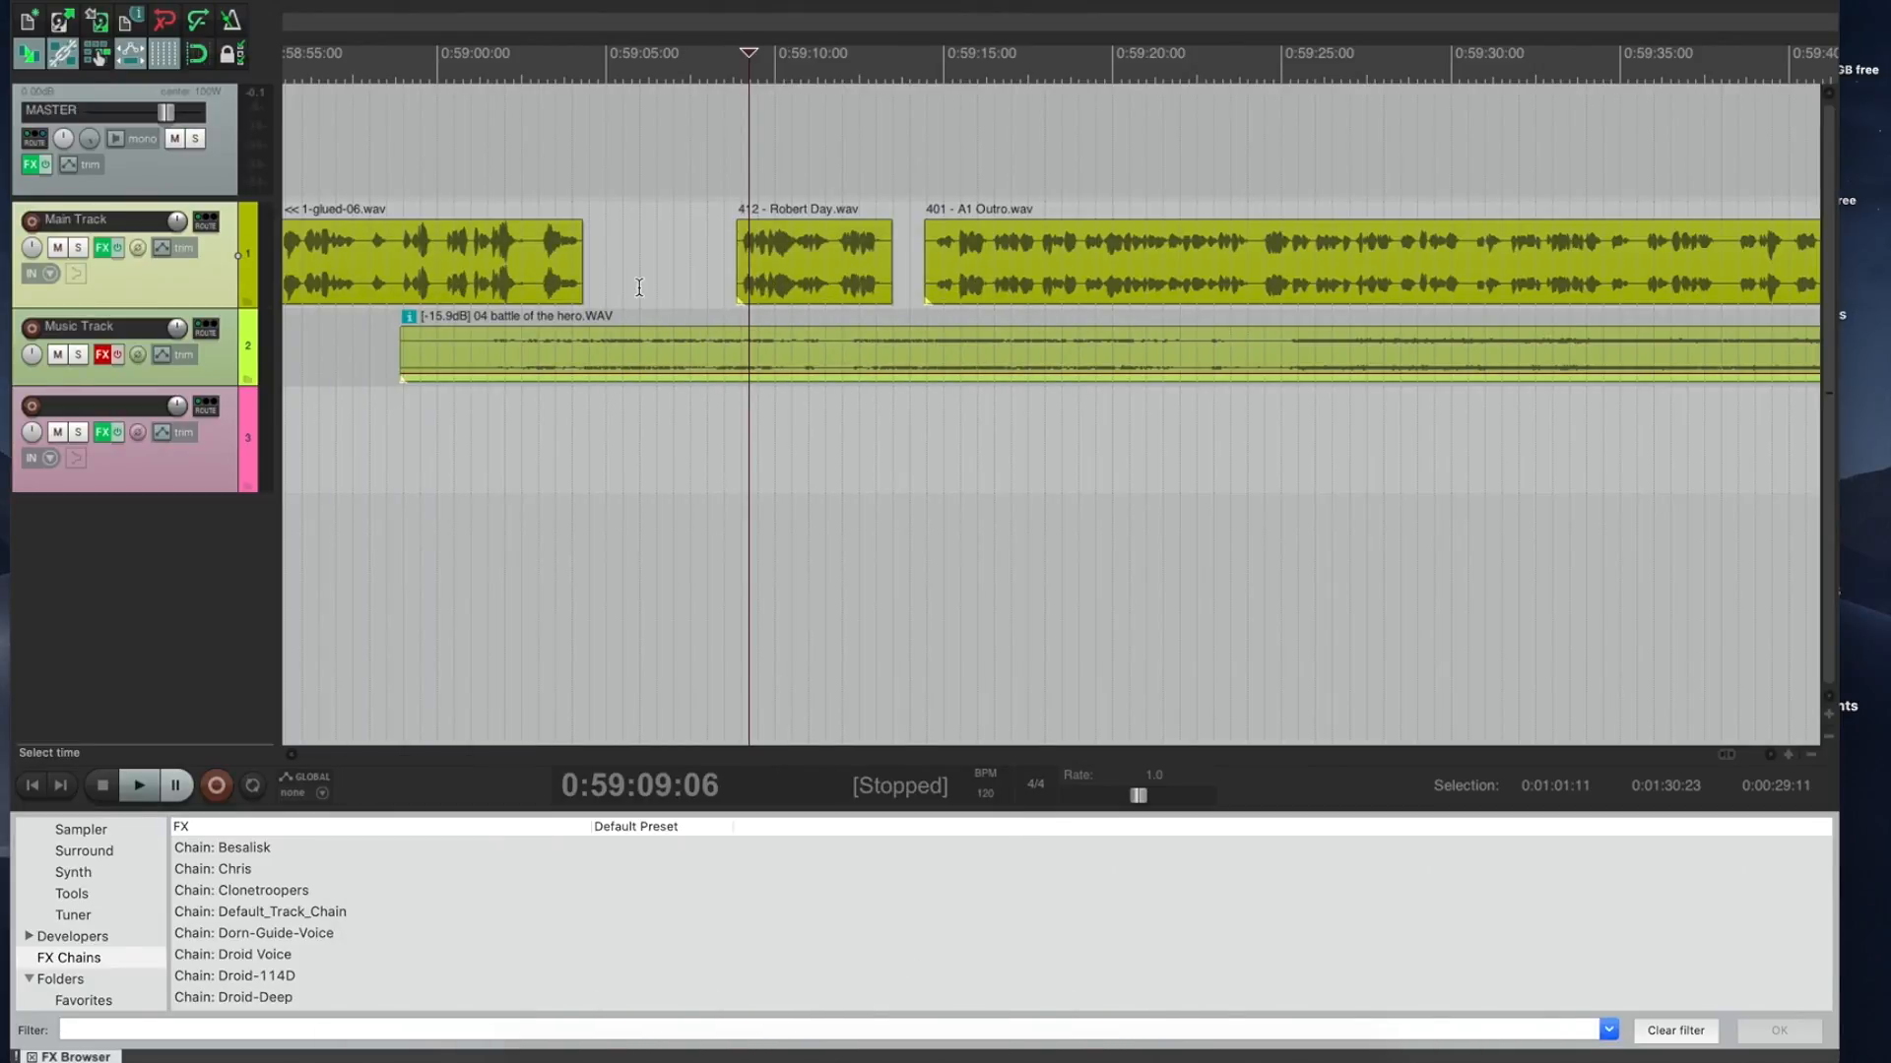